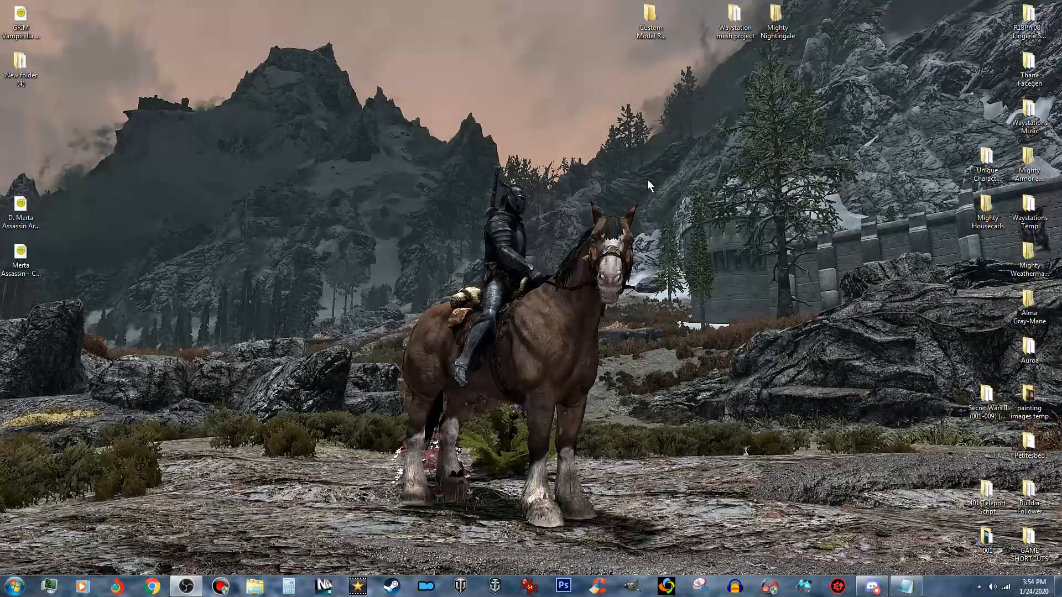
# - Open the Custom Model Resources folder on the desktop and select the apoaltar01.nif file
pyautogui.click(663, 21)
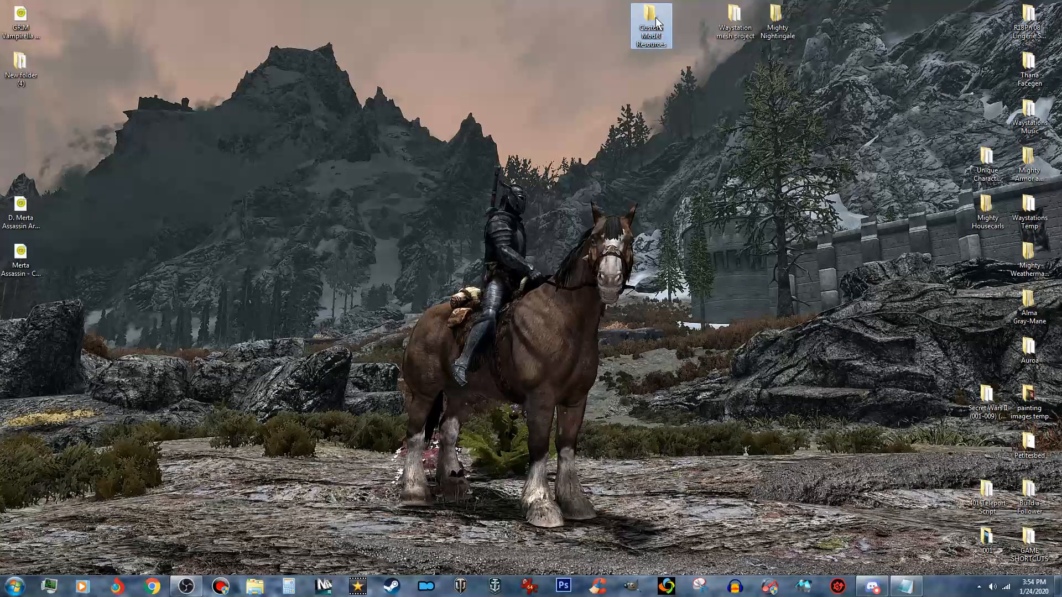
pyautogui.doubleClick(655, 21)
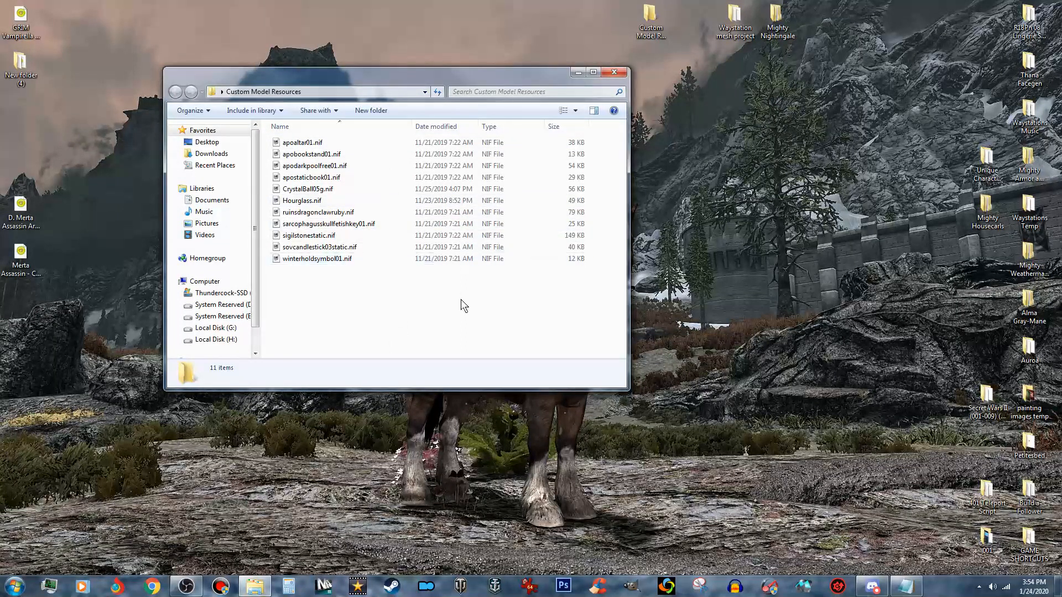
pyautogui.click(323, 143)
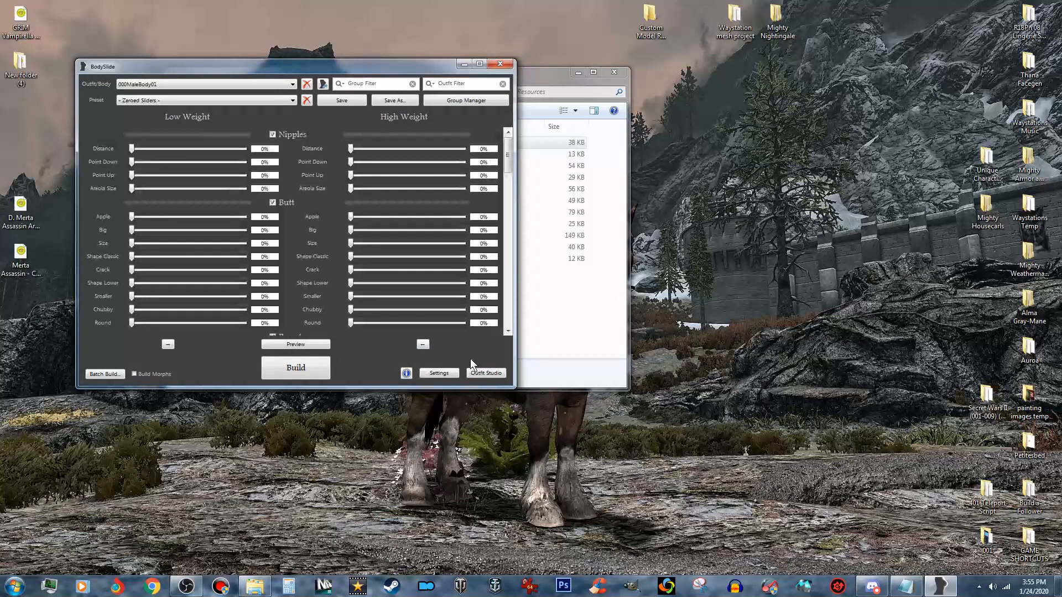
# - Launch Outfit Studio from BodySlide and load apoaltar01.nif from file as the outfit mesh, with textures searched automatically
pyautogui.click(487, 374)
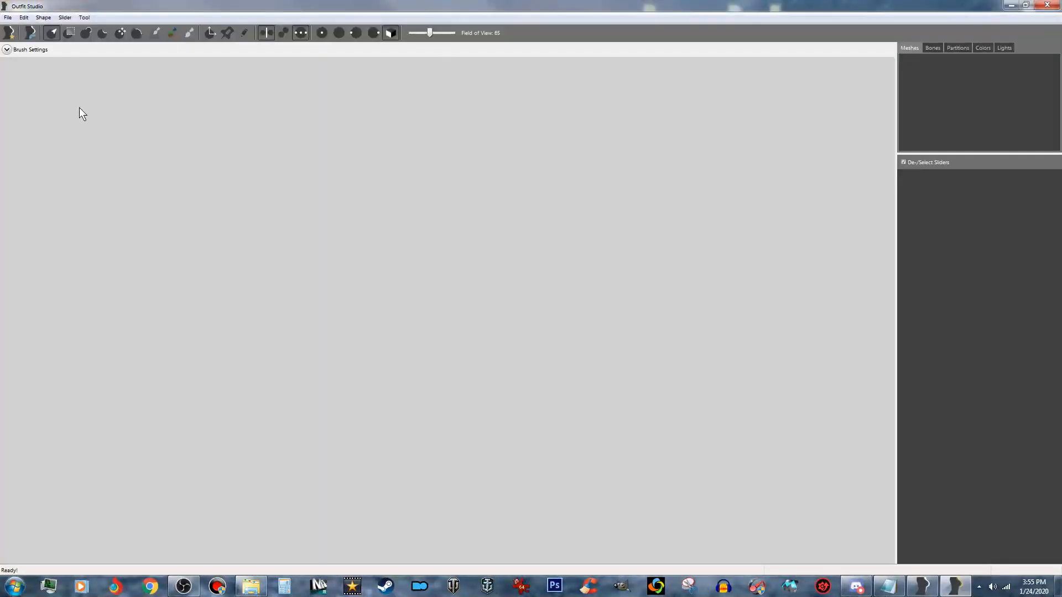
pyautogui.click(8, 18)
pyautogui.click(43, 96)
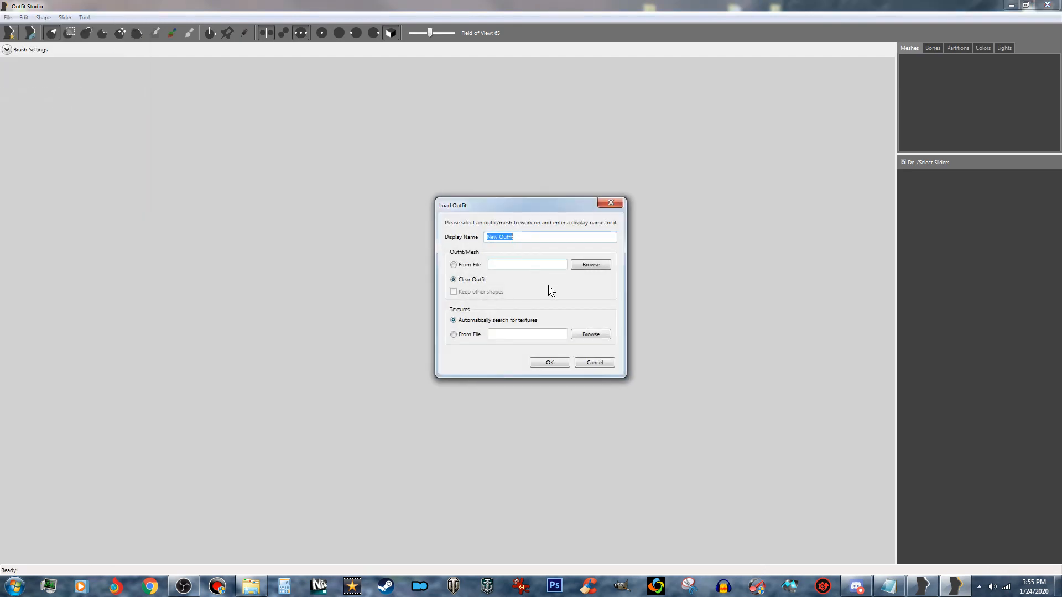
pyautogui.click(465, 266)
pyautogui.click(588, 267)
pyautogui.click(599, 290)
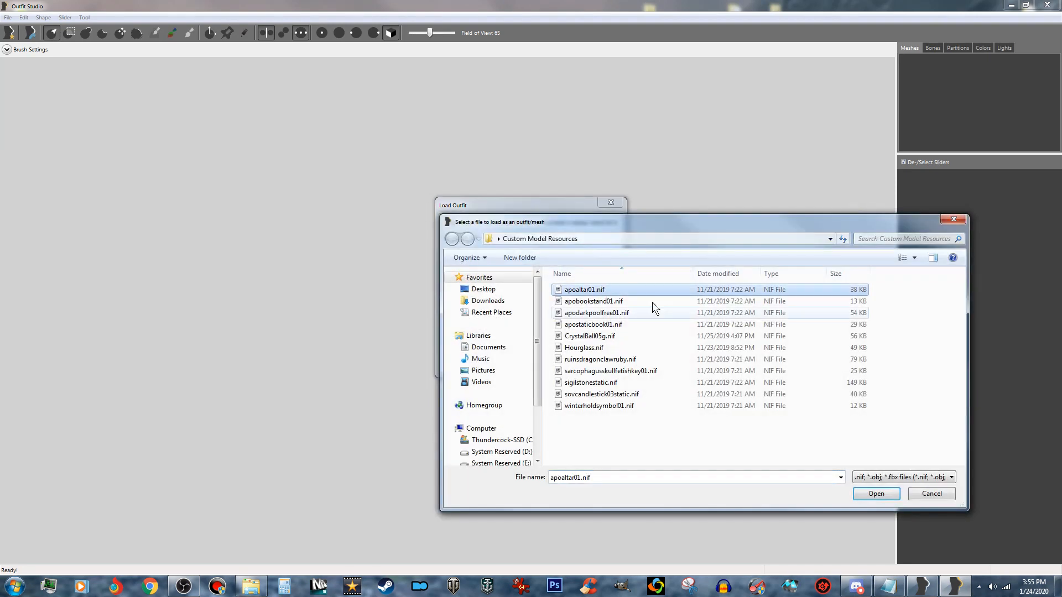
pyautogui.click(878, 500)
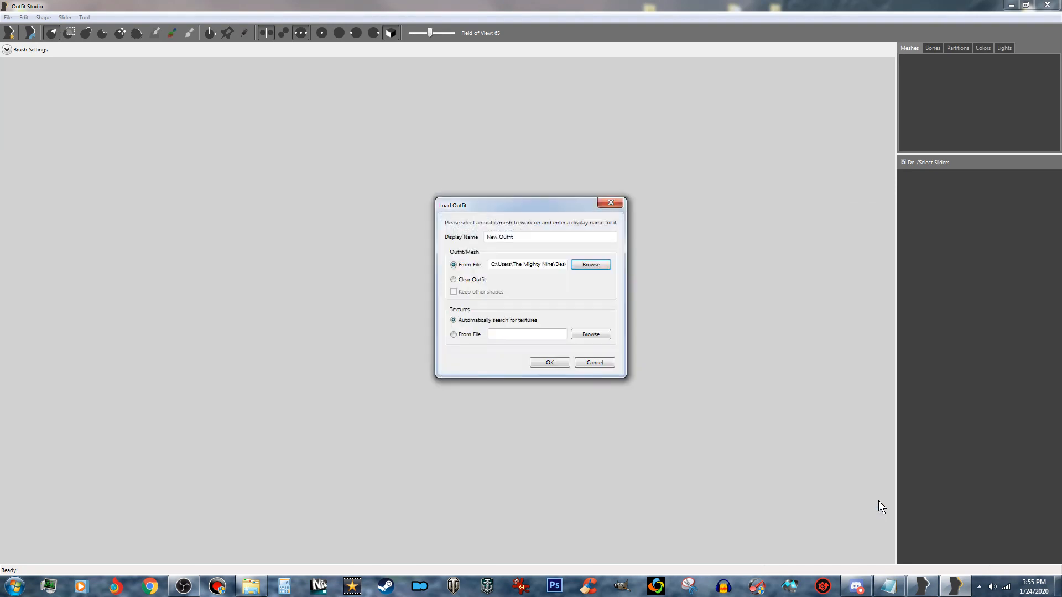
pyautogui.click(546, 360)
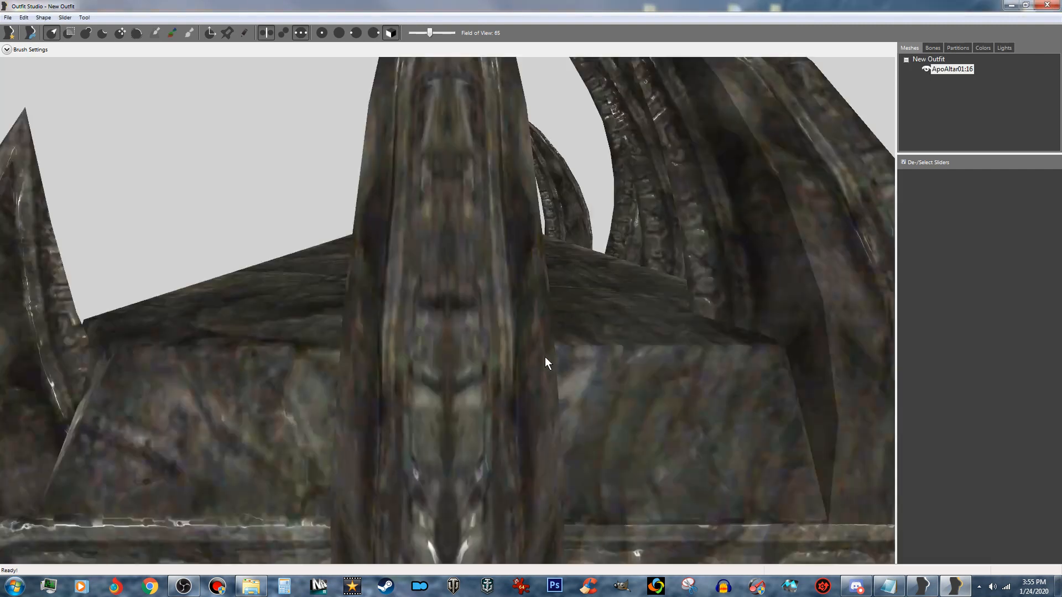
# - Enable vertex selection to display the vertices of the altar mesh
pyautogui.scroll(-5, 478, 364)
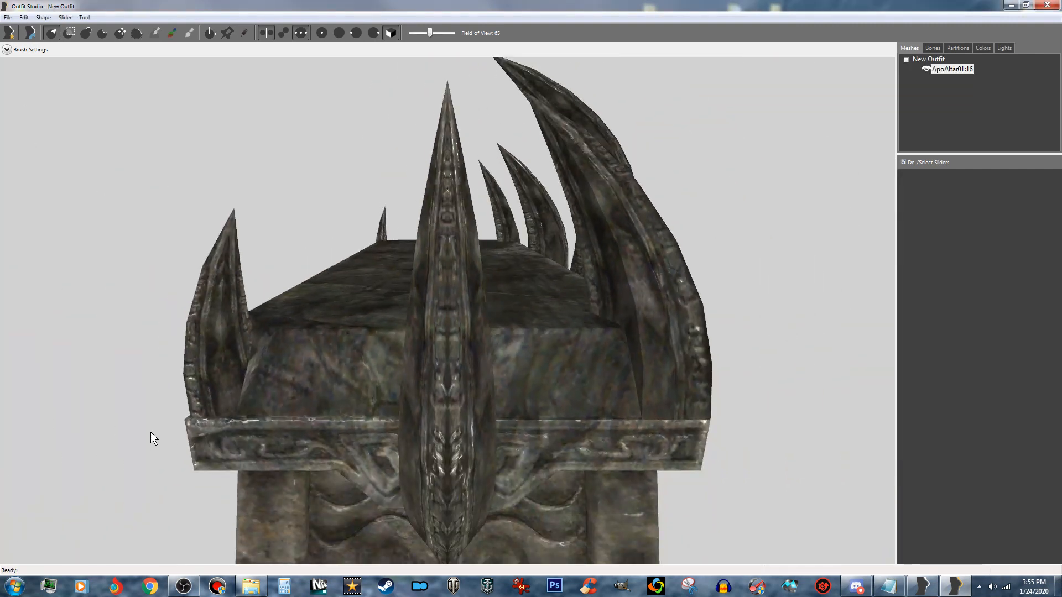
pyautogui.moveTo(188, 439); pyautogui.dragTo(297, 437, button='right')
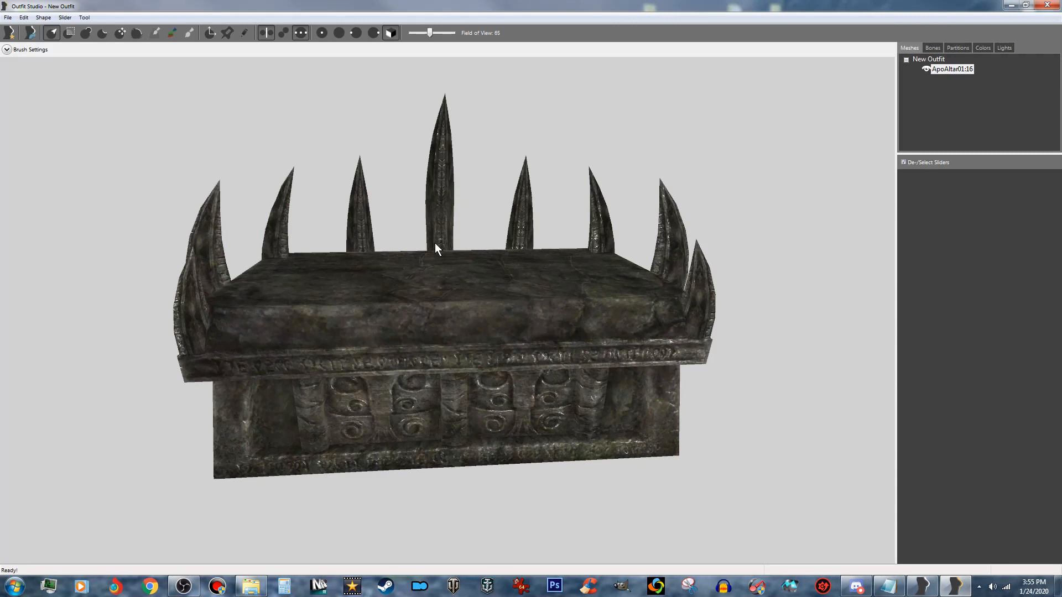
pyautogui.moveTo(476, 242); pyautogui.dragTo(439, 237, button='middle')
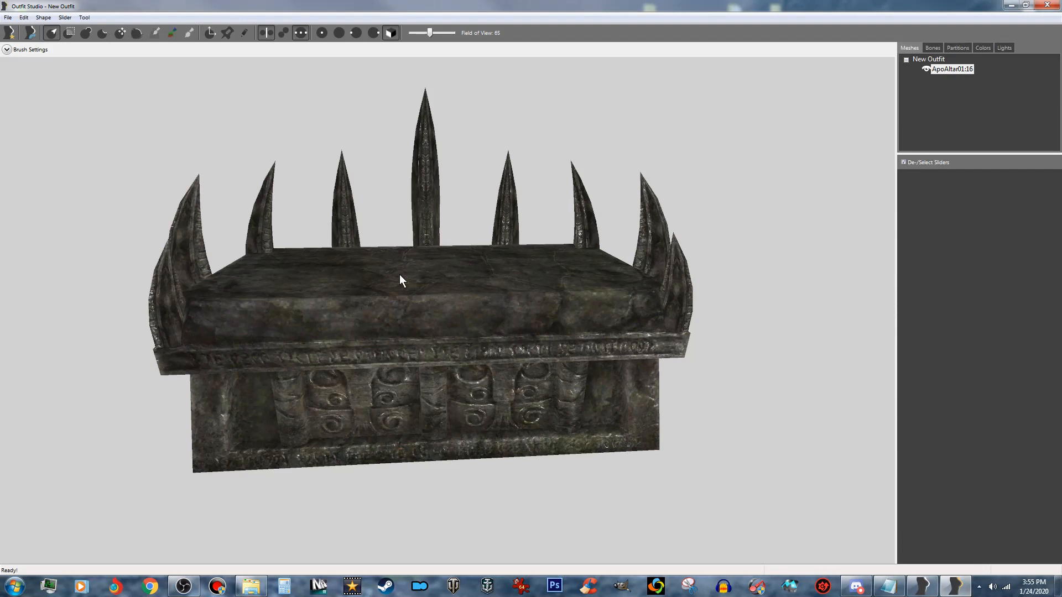
pyautogui.moveTo(292, 285); pyautogui.dragTo(334, 291, button='right')
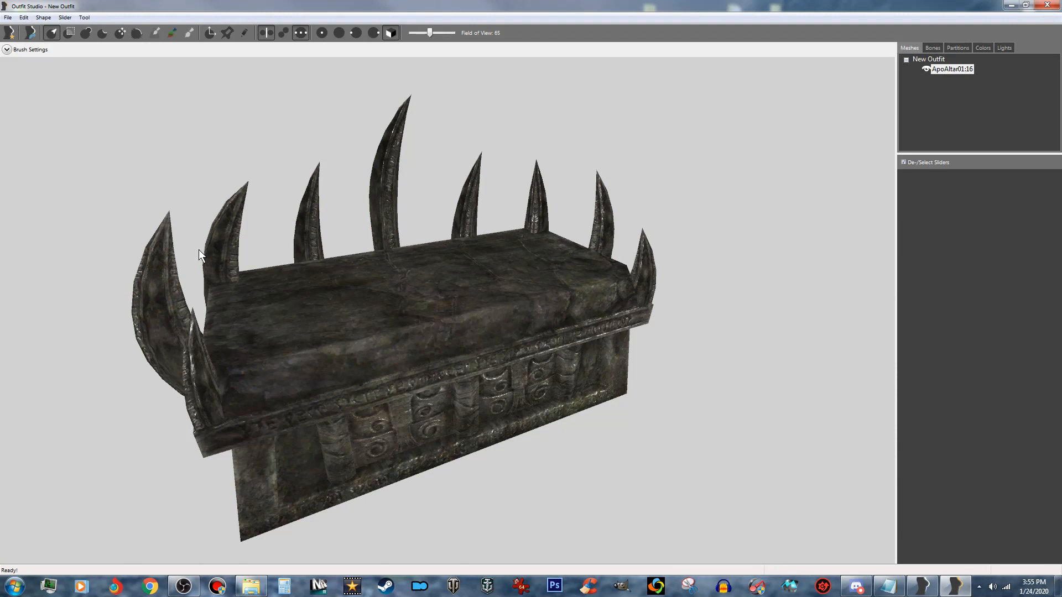
pyautogui.moveTo(299, 286); pyautogui.dragTo(349, 277, button='right')
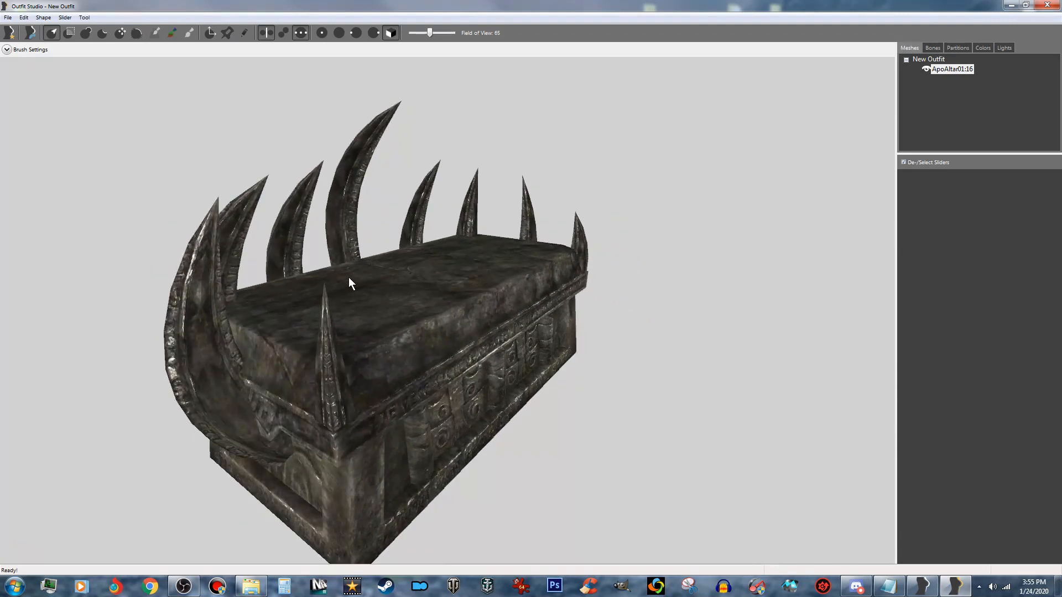
pyautogui.click(243, 33)
pyautogui.moveTo(364, 252)
pyautogui.mouseDown(button='right')
pyautogui.moveTo(381, 253)
pyautogui.moveTo(369, 255)
pyautogui.mouseUp(button='right')
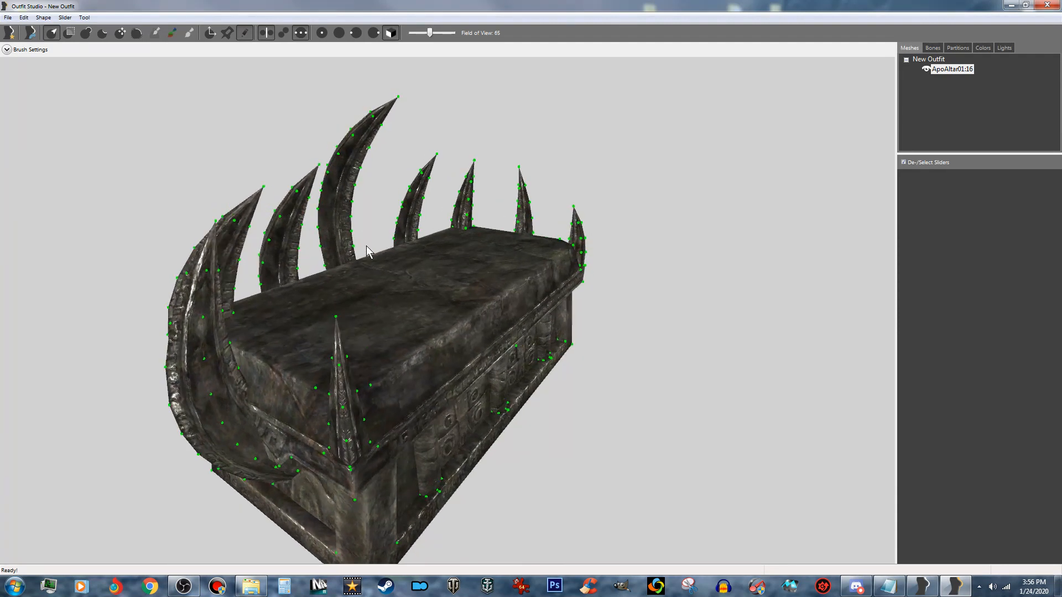
# - Activate the mask brush and reduce its brush size for masking single vertices
pyautogui.click(70, 38)
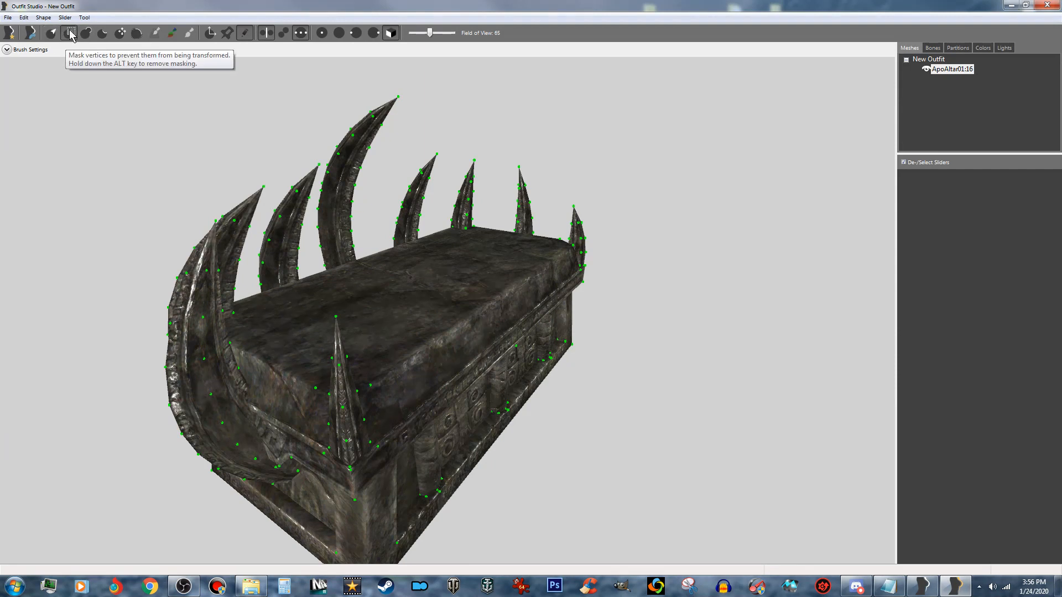
pyautogui.moveTo(107, 105); pyautogui.dragTo(332, 32, button='right')
pyautogui.scroll(6, 371, 95)
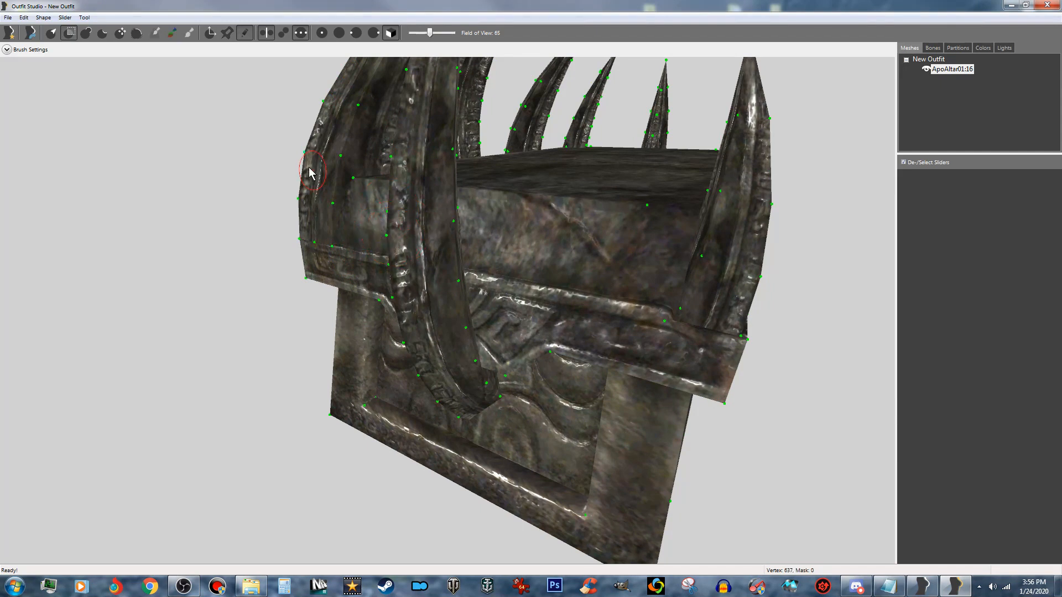
pyautogui.click(7, 50)
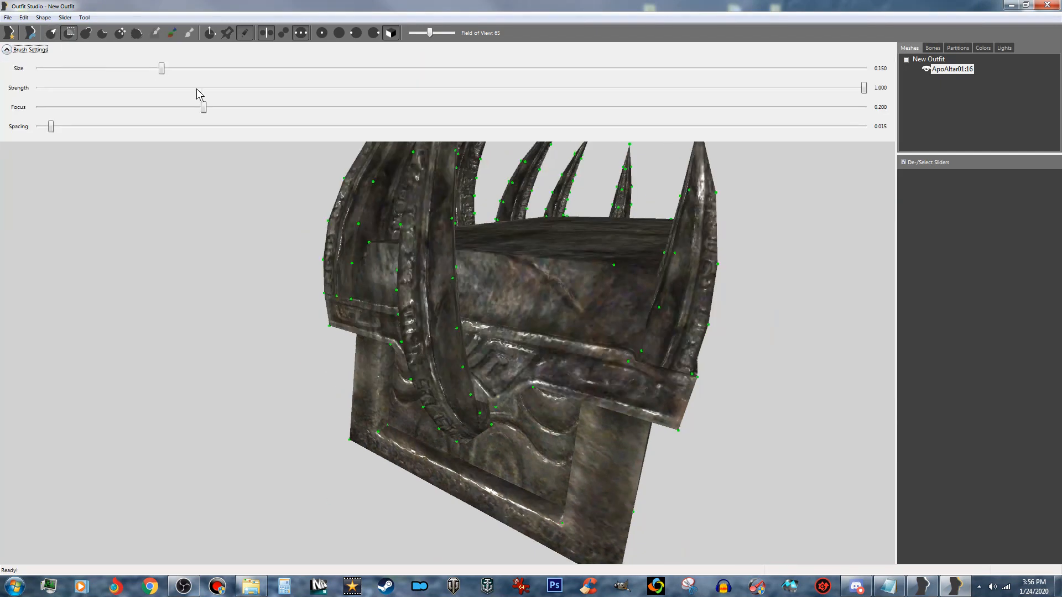
pyautogui.moveTo(159, 71); pyautogui.dragTo(119, 72)
pyautogui.moveTo(122, 69); pyautogui.dragTo(109, 69)
pyautogui.click(7, 50)
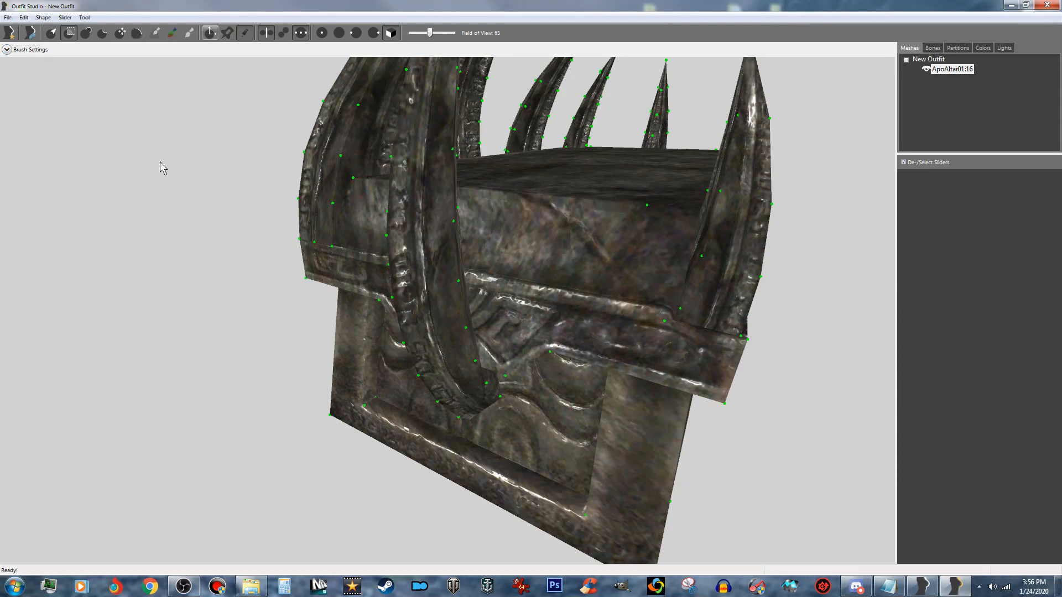
# - Mask the lowest vertices on the outer ridge of the central spike at the altar's short end
pyautogui.scroll(4, 230, 254)
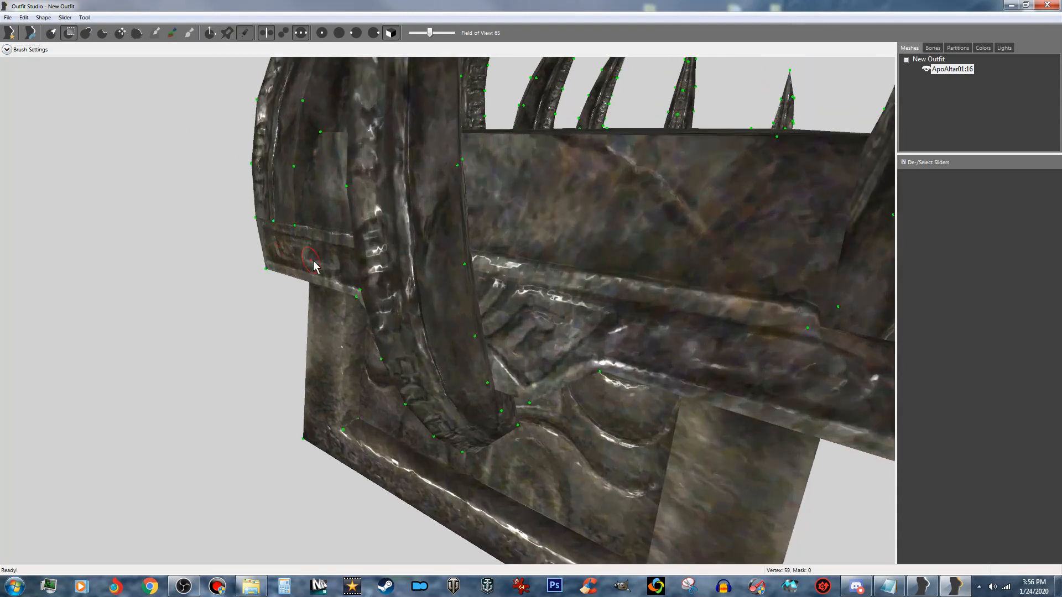
pyautogui.scroll(1, 452, 252)
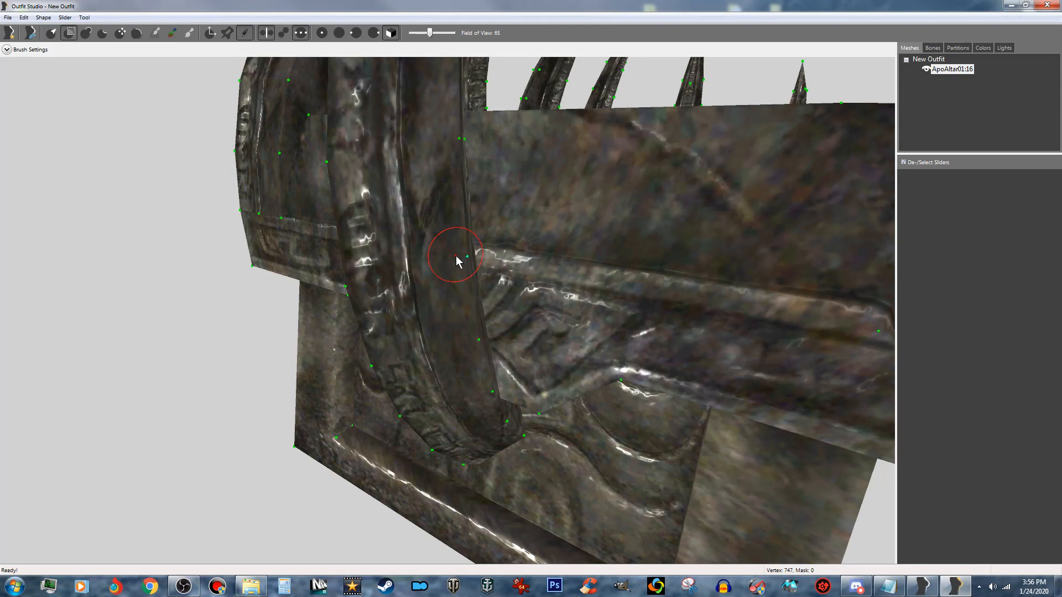
pyautogui.click(24, 17)
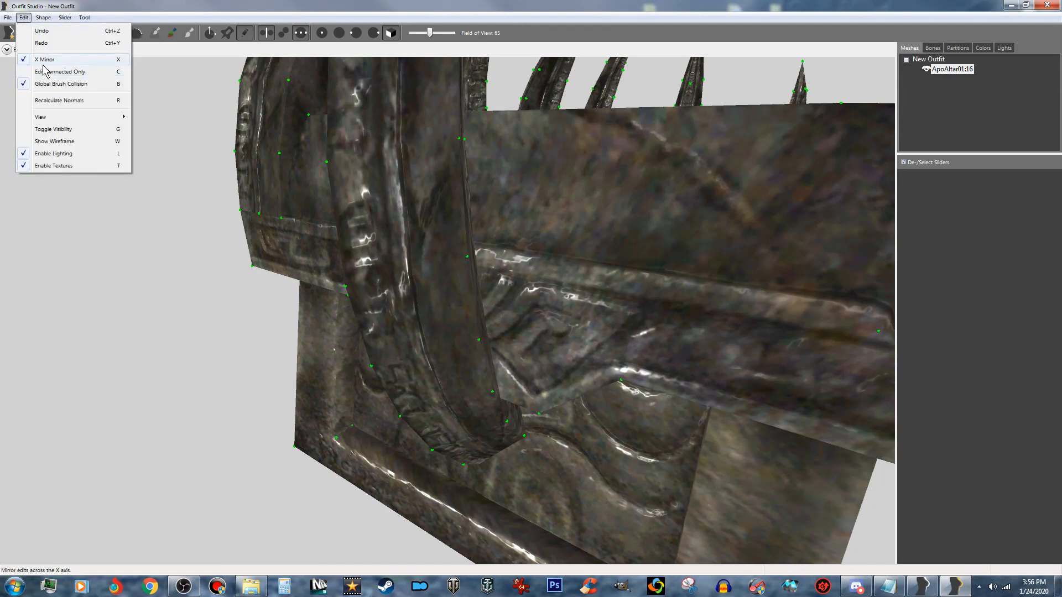
pyautogui.click(205, 2)
pyautogui.moveTo(291, 145); pyautogui.dragTo(347, 170, button='right')
pyautogui.moveTo(598, 296); pyautogui.dragTo(548, 183, button='right')
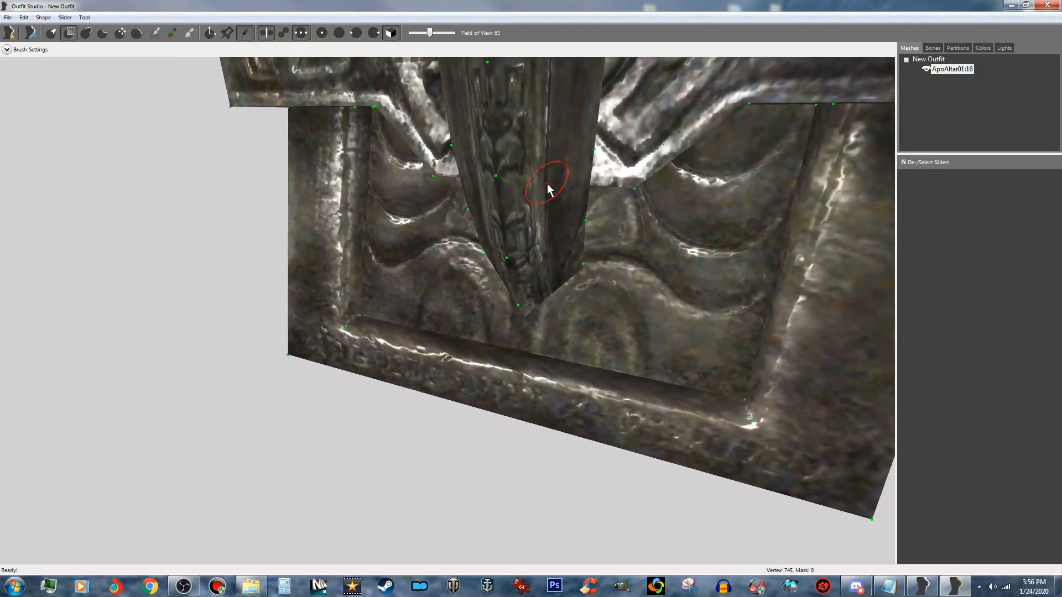
pyautogui.click(525, 305)
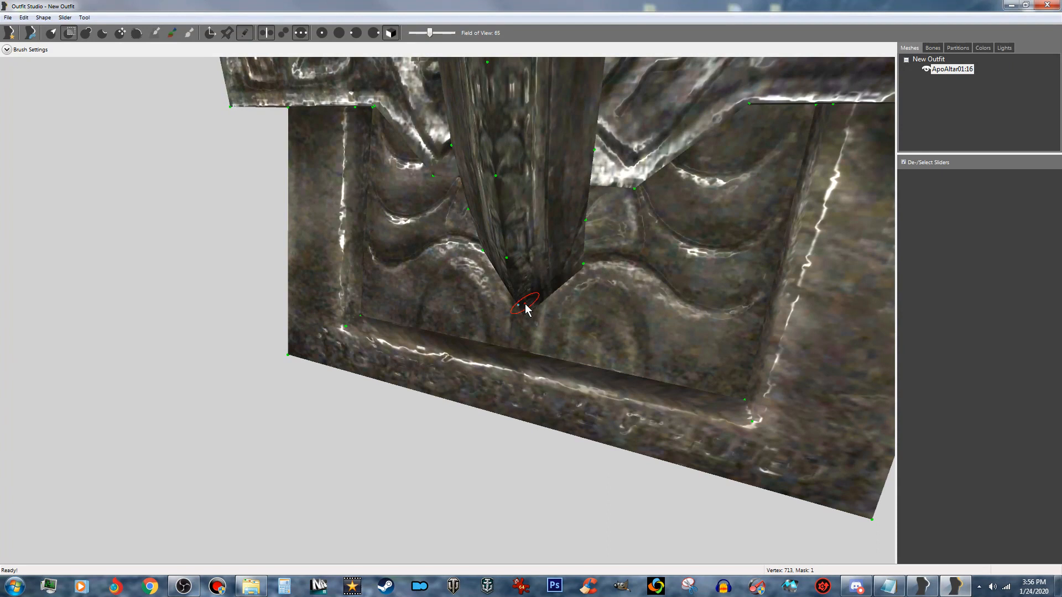
pyautogui.click(509, 266)
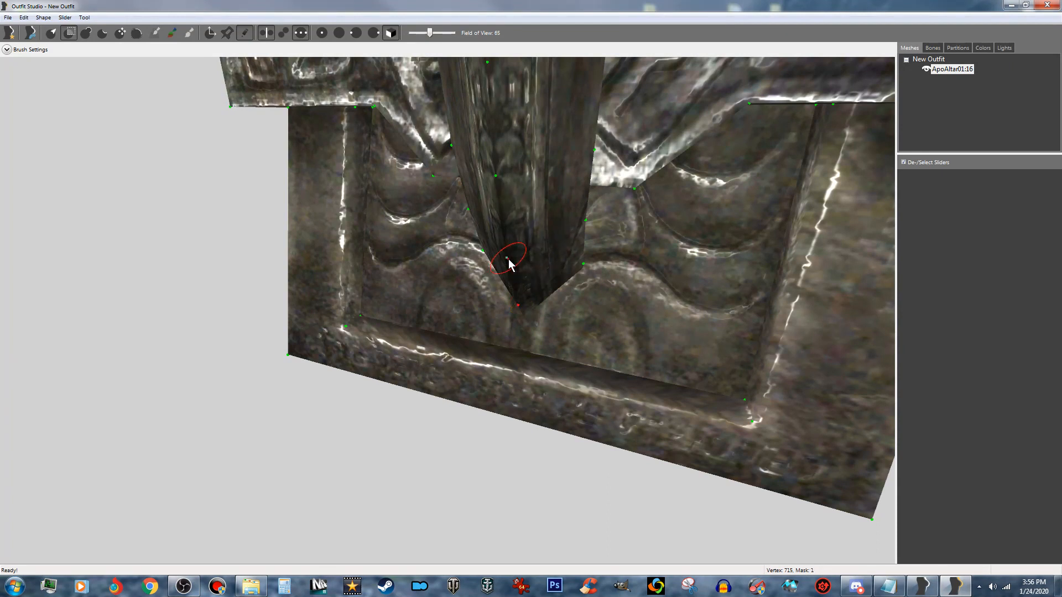
pyautogui.click(499, 184)
# - Mask the outer-ridge vertices of the same spike one by one, working upward from the base
pyautogui.moveTo(497, 120); pyautogui.dragTo(524, 185, button='middle')
pyautogui.click(509, 153)
pyautogui.click(514, 174)
pyautogui.moveTo(533, 110)
pyautogui.mouseDown(button='middle')
pyautogui.moveTo(530, 144)
pyautogui.moveTo(508, 155)
pyautogui.moveTo(536, 171)
pyautogui.moveTo(526, 180)
pyautogui.mouseUp(button='middle')
pyautogui.click(508, 154)
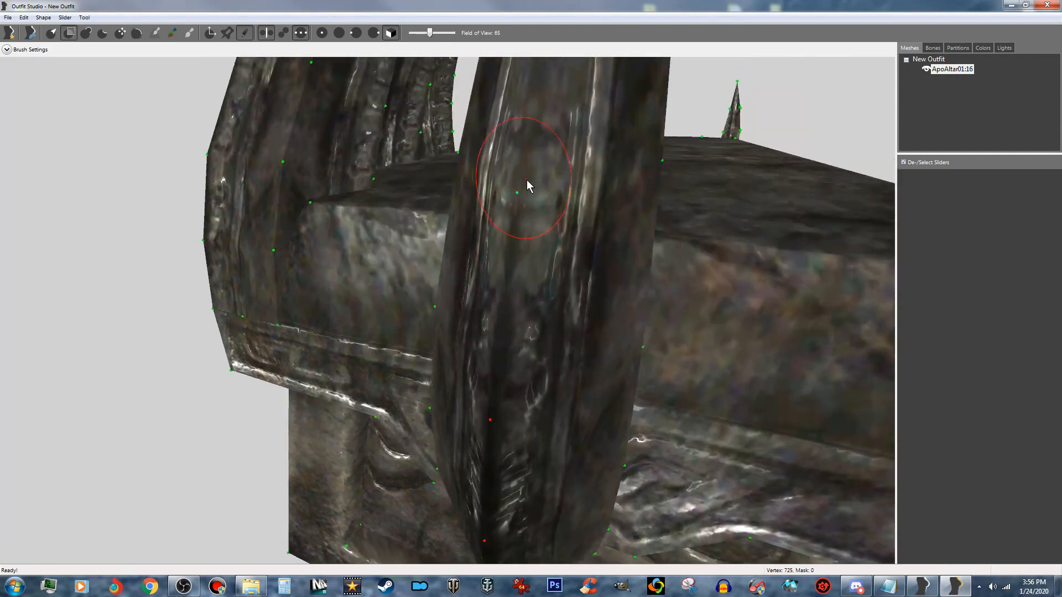
pyautogui.click(522, 190)
pyautogui.moveTo(538, 132)
pyautogui.mouseDown(button='middle')
pyautogui.moveTo(527, 188)
pyautogui.moveTo(541, 186)
pyautogui.mouseUp(button='middle')
pyautogui.click(529, 218)
pyautogui.moveTo(547, 143); pyautogui.dragTo(543, 190, button='middle')
pyautogui.click(534, 286)
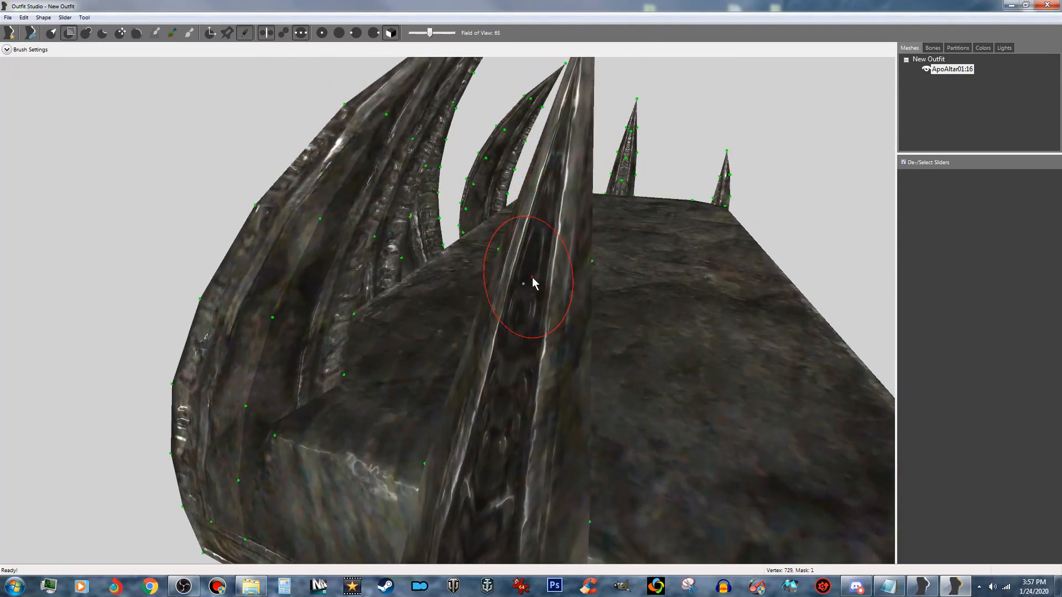
# - Mask the vertices at the tip of the altar's central end spike
pyautogui.moveTo(564, 130); pyautogui.dragTo(556, 148, button='middle')
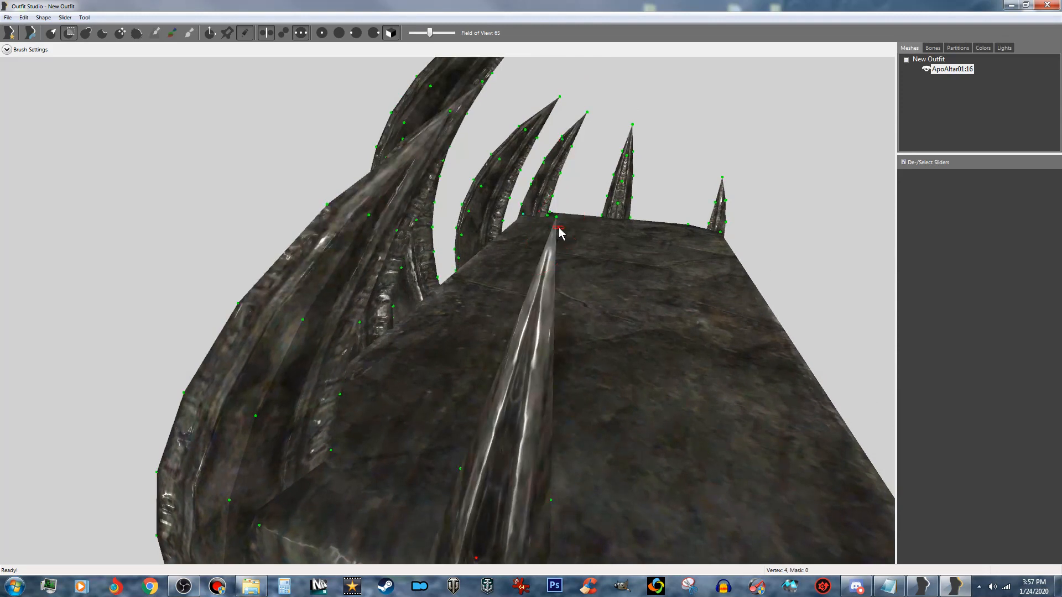
pyautogui.moveTo(559, 235); pyautogui.dragTo(569, 232, button='right')
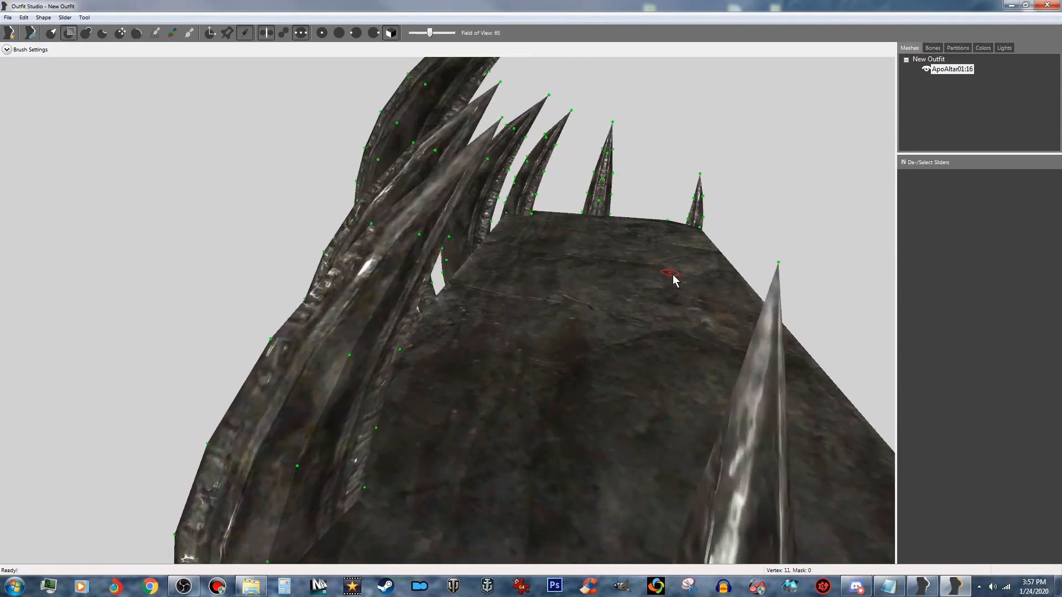
pyautogui.click(776, 283)
pyautogui.moveTo(776, 283)
pyautogui.mouseDown(button='right')
pyautogui.moveTo(714, 281)
pyautogui.moveTo(756, 280)
pyautogui.mouseUp(button='right')
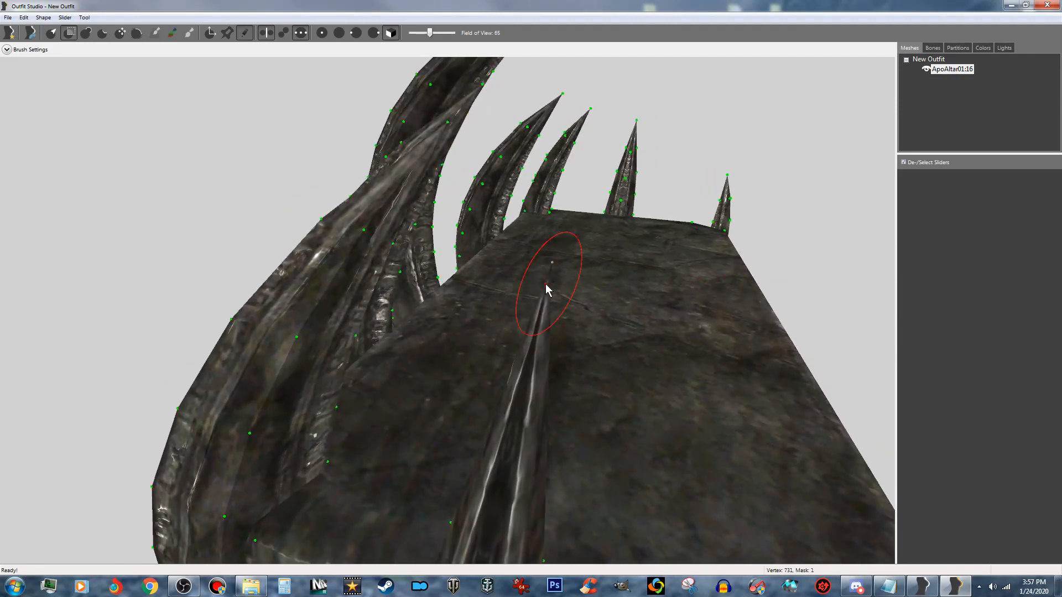
pyautogui.moveTo(553, 289); pyautogui.dragTo(554, 287, button='right')
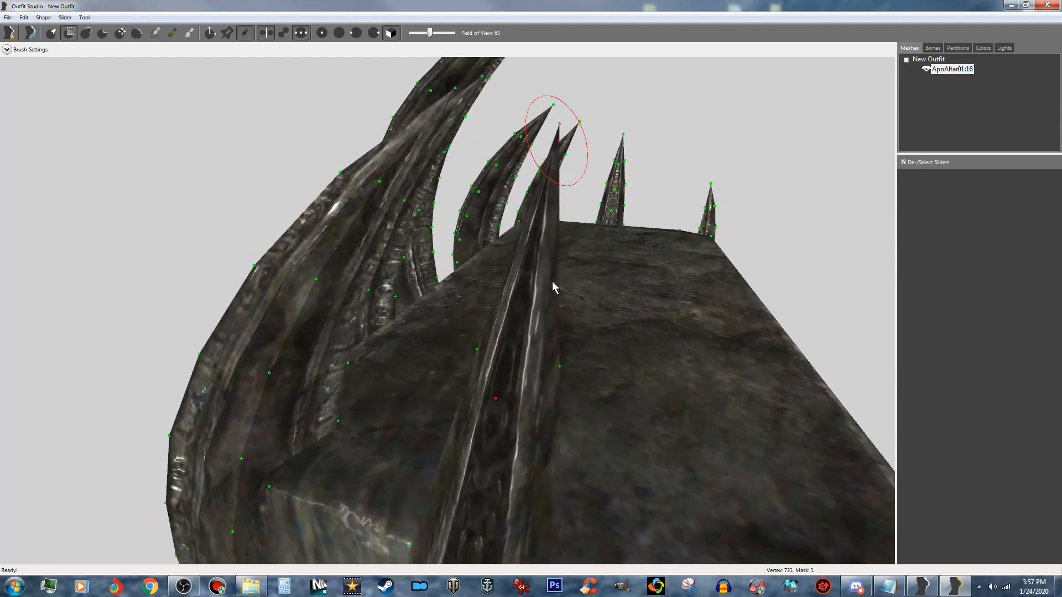
pyautogui.click(560, 139)
# - Mask the vertices along the lower side edges of the central spike at the altar's short end
pyautogui.moveTo(562, 202); pyautogui.dragTo(474, 149, button='right')
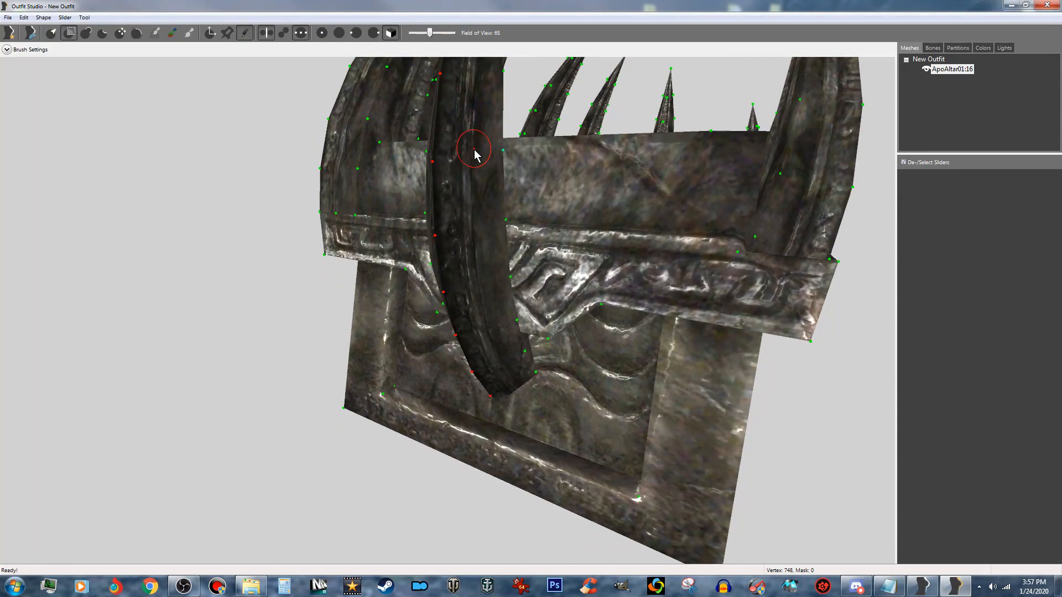
pyautogui.click(535, 376)
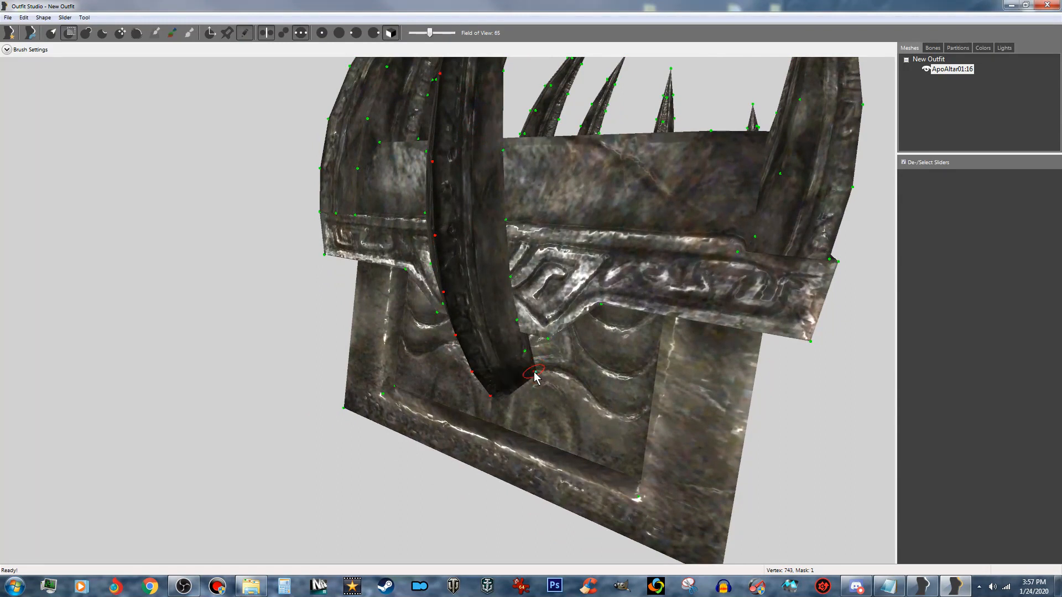
pyautogui.moveTo(510, 367); pyautogui.dragTo(545, 368, button='right')
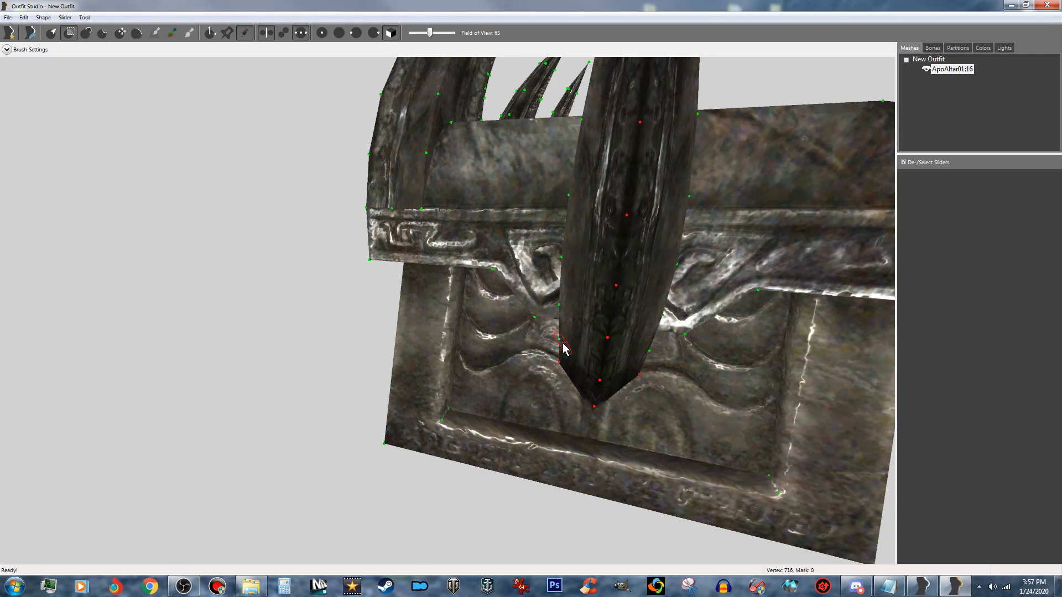
pyautogui.moveTo(563, 347); pyautogui.dragTo(571, 204)
pyautogui.moveTo(593, 177); pyautogui.dragTo(597, 207, button='middle')
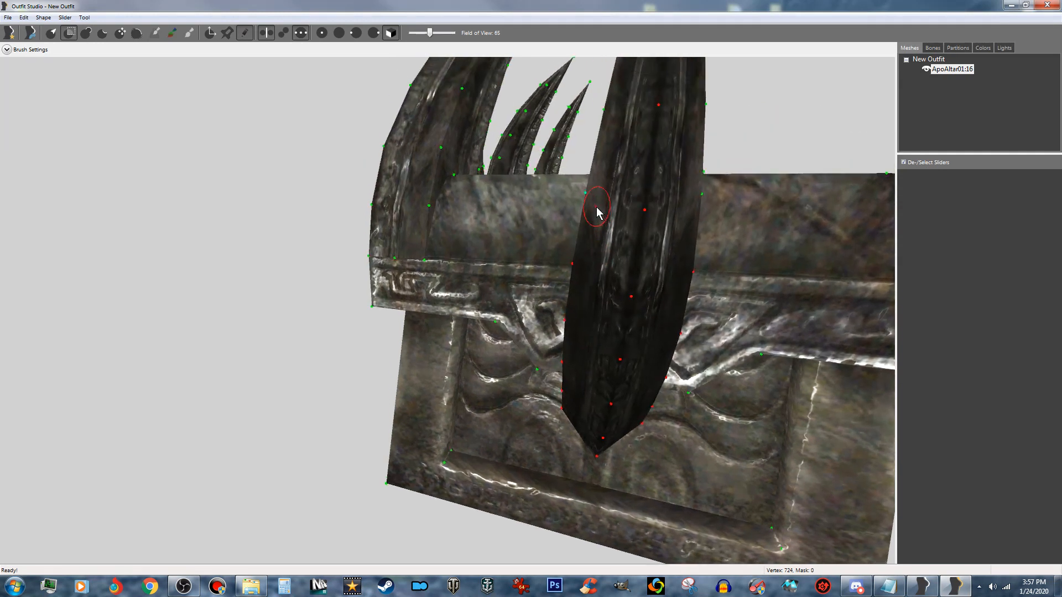
pyautogui.moveTo(588, 205); pyautogui.dragTo(593, 204)
# - Mask the remaining side-edge vertices of the central end spike, working upward toward its tip
pyautogui.moveTo(603, 180); pyautogui.dragTo(598, 218, button='right')
pyautogui.moveTo(600, 214); pyautogui.dragTo(612, 189)
pyautogui.moveTo(611, 189)
pyautogui.mouseDown(button='right')
pyautogui.moveTo(612, 218)
pyautogui.moveTo(631, 240)
pyautogui.mouseUp(button='right')
pyautogui.click(626, 204)
pyautogui.moveTo(677, 189)
pyautogui.mouseDown(button='right')
pyautogui.moveTo(712, 209)
pyautogui.moveTo(713, 241)
pyautogui.mouseUp(button='right')
pyautogui.click(710, 207)
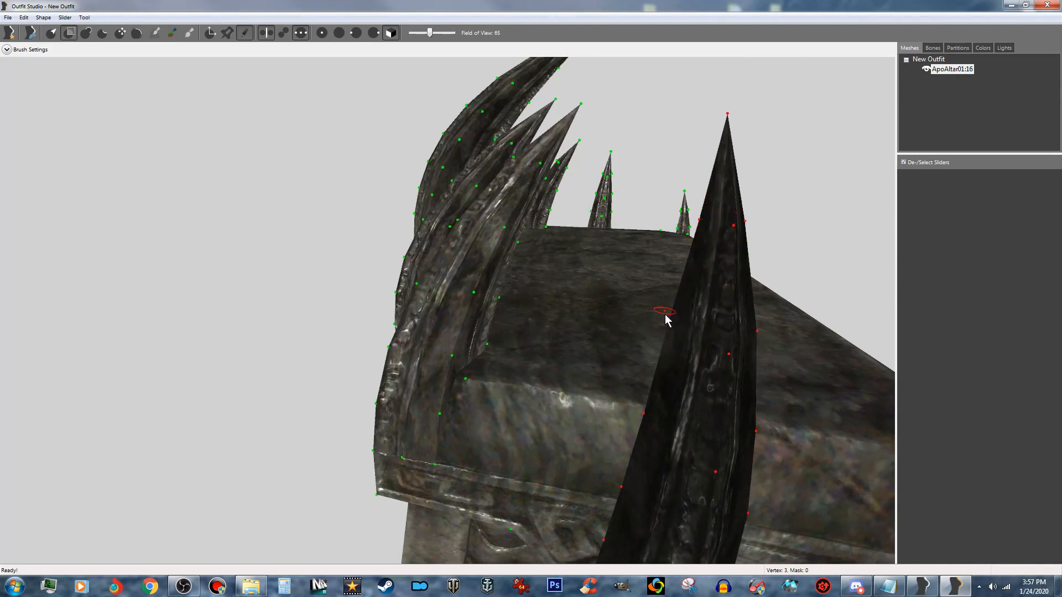
# - Mask the two lowest exposed vertices on the central end spike's inner edge, just above the altar top
pyautogui.moveTo(704, 367); pyautogui.dragTo(671, 225, button='right')
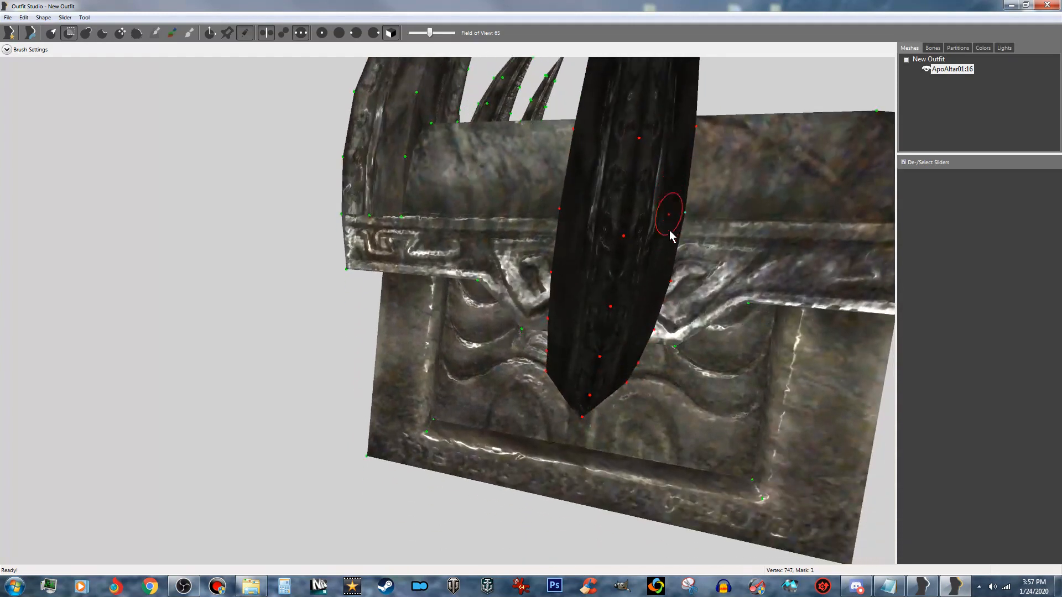
pyautogui.moveTo(669, 277); pyautogui.dragTo(639, 276, button='right')
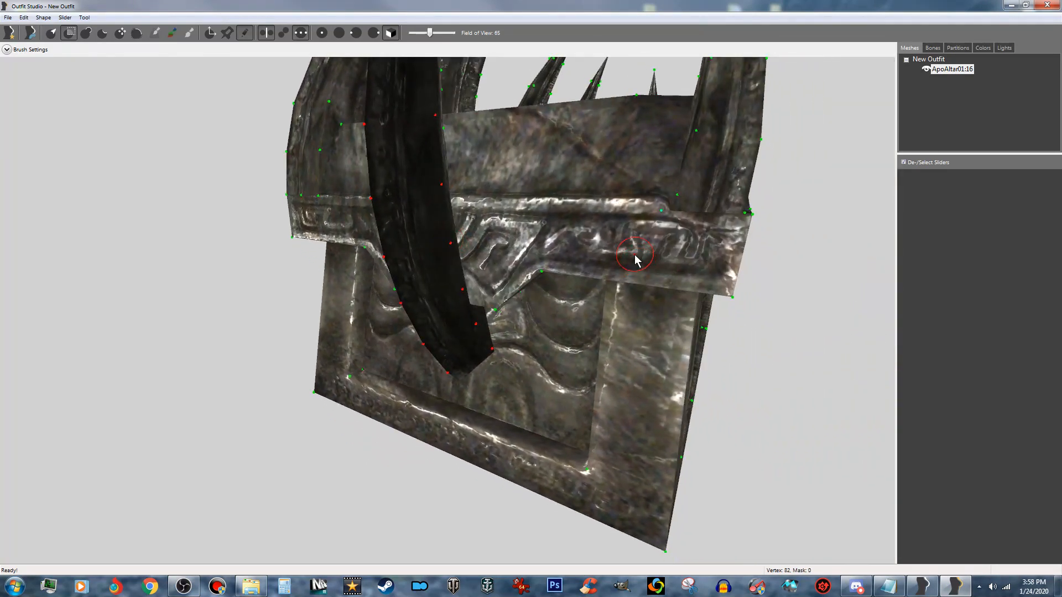
pyautogui.moveTo(619, 316); pyautogui.dragTo(536, 313, button='right')
pyautogui.moveTo(450, 301); pyautogui.dragTo(604, 342, button='right')
pyautogui.moveTo(496, 238); pyautogui.dragTo(429, 343, button='right')
pyautogui.scroll(5, 464, 209)
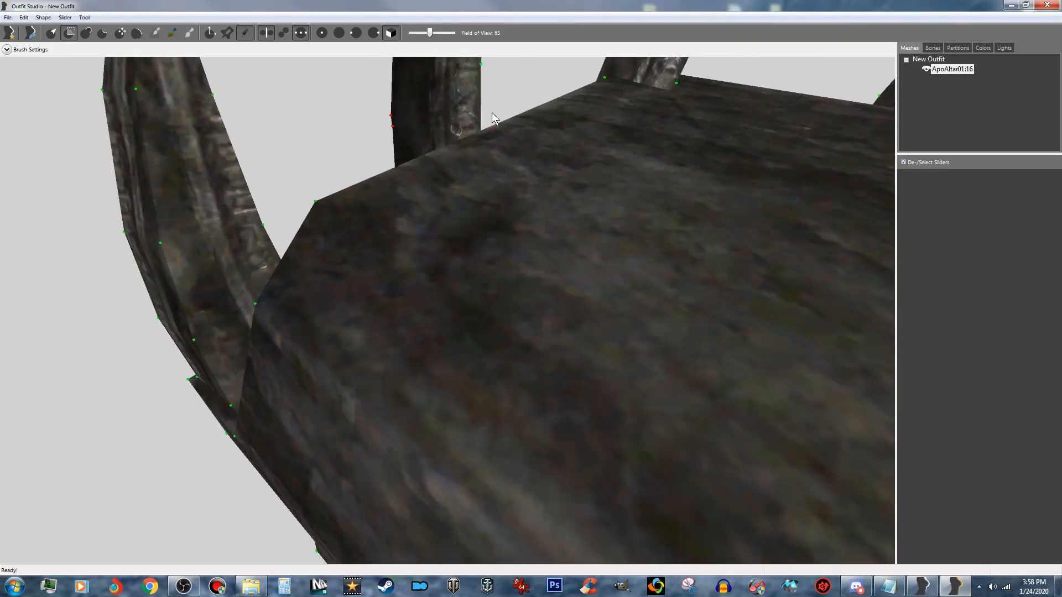
pyautogui.scroll(-3, 464, 225)
pyautogui.moveTo(441, 327); pyautogui.dragTo(449, 299, button='right')
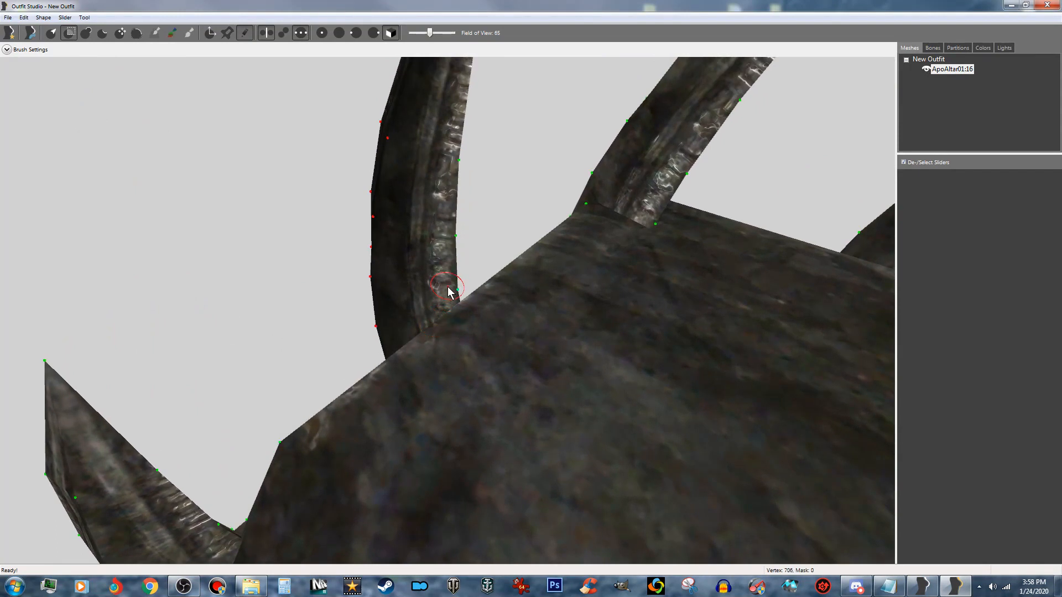
pyautogui.click(449, 292)
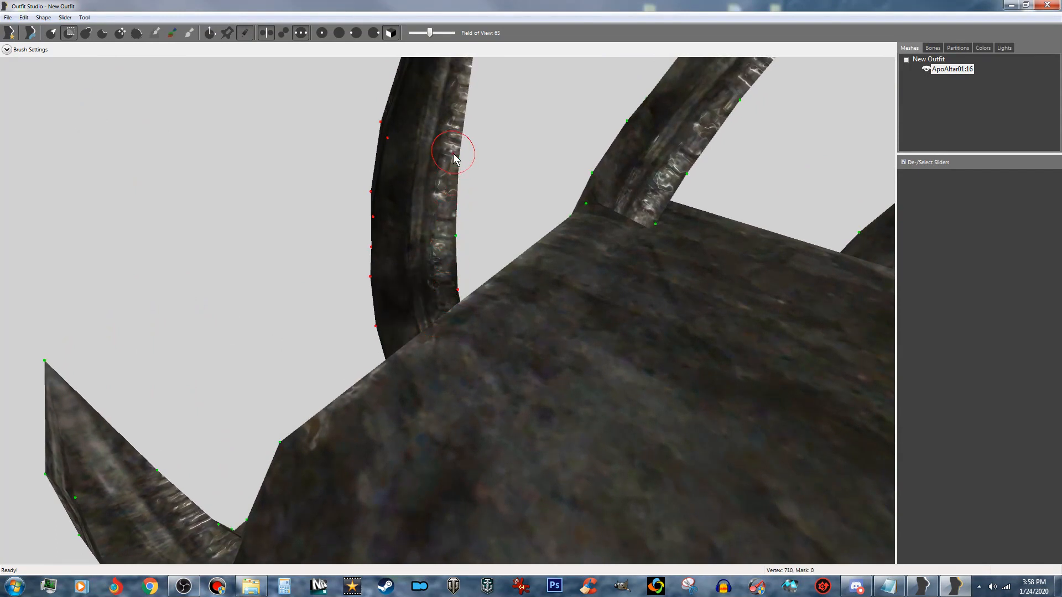
pyautogui.click(450, 237)
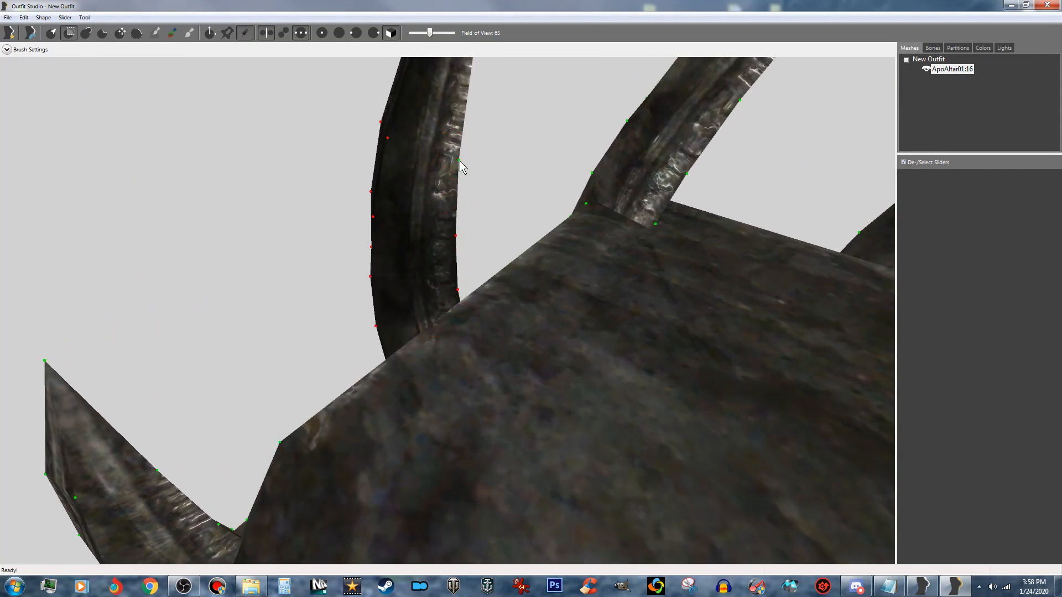
# - Mask the upper vertices on the inner edge of the central end spike
pyautogui.click(458, 156)
pyautogui.moveTo(463, 123); pyautogui.dragTo(418, 230, button='right')
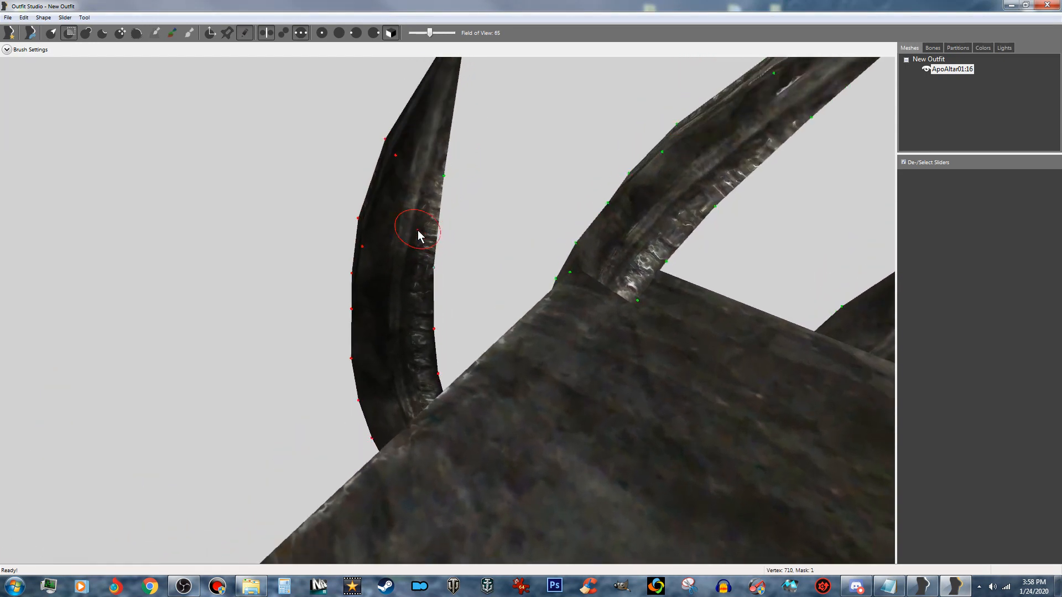
pyautogui.click(438, 167)
pyautogui.moveTo(440, 172); pyautogui.dragTo(463, 72, button='right')
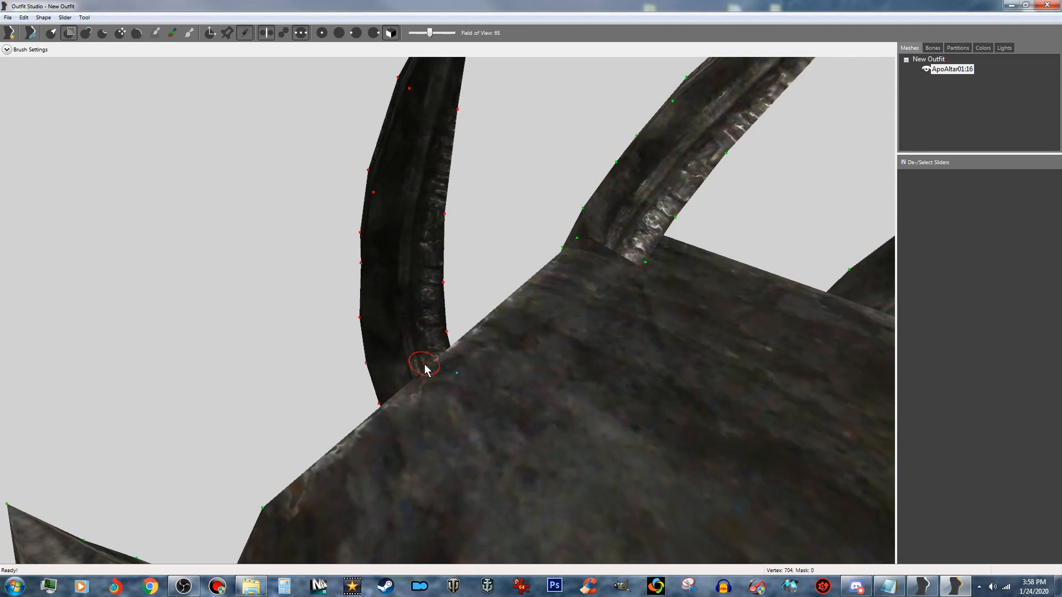
# - Mask the base-end corner vertices of the central end spike inside the altar and the lowest vertices on its adjoining edge
pyautogui.moveTo(439, 379); pyautogui.dragTo(519, 278, button='right')
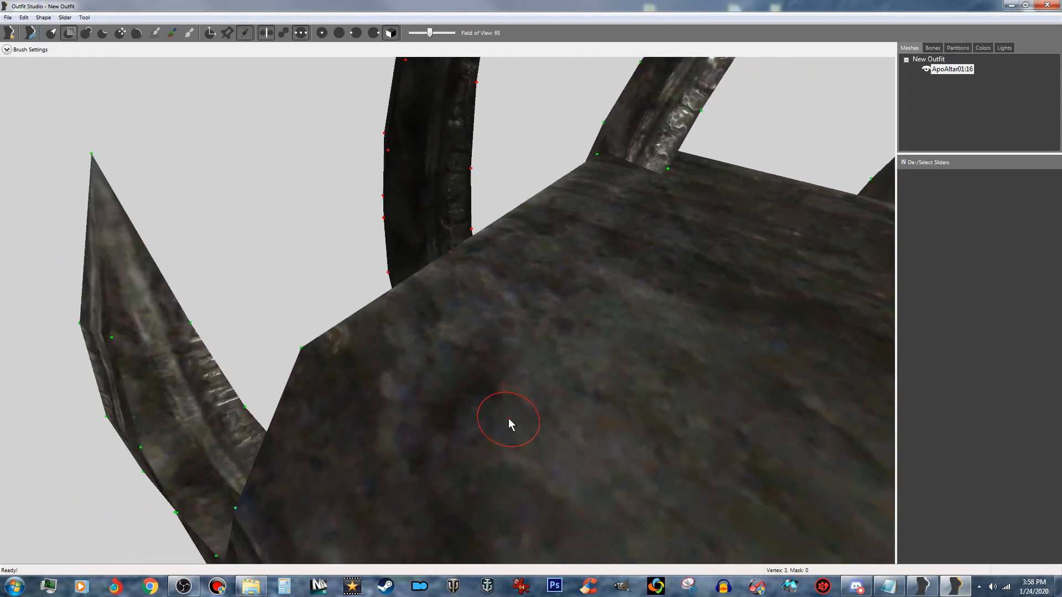
pyautogui.scroll(2, 508, 420)
pyautogui.scroll(2, 507, 417)
pyautogui.moveTo(502, 407); pyautogui.dragTo(409, 187, button='right')
pyautogui.moveTo(501, 327); pyautogui.dragTo(510, 347, button='right')
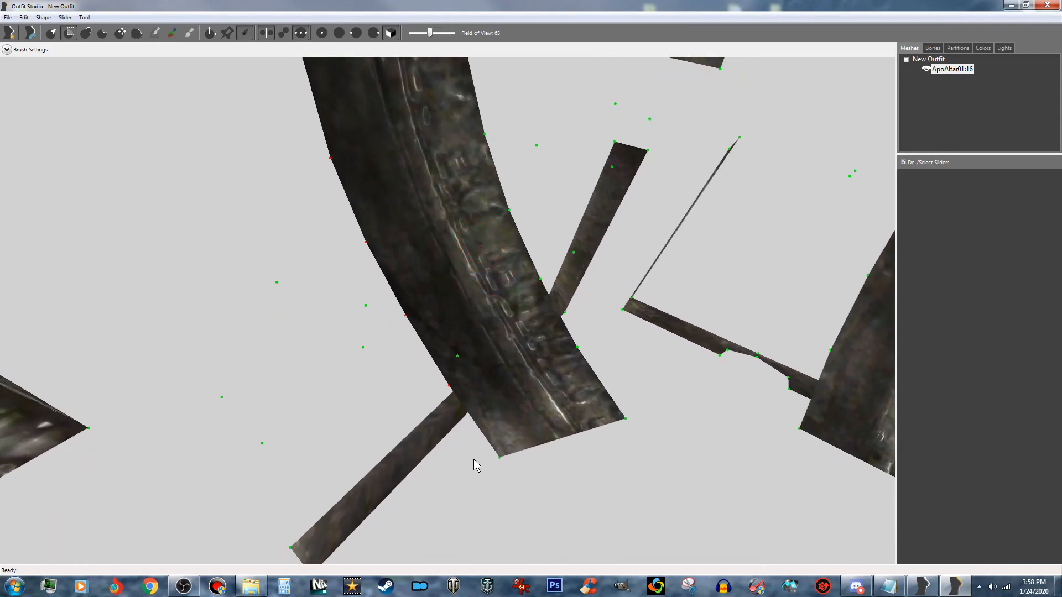
pyautogui.click(506, 456)
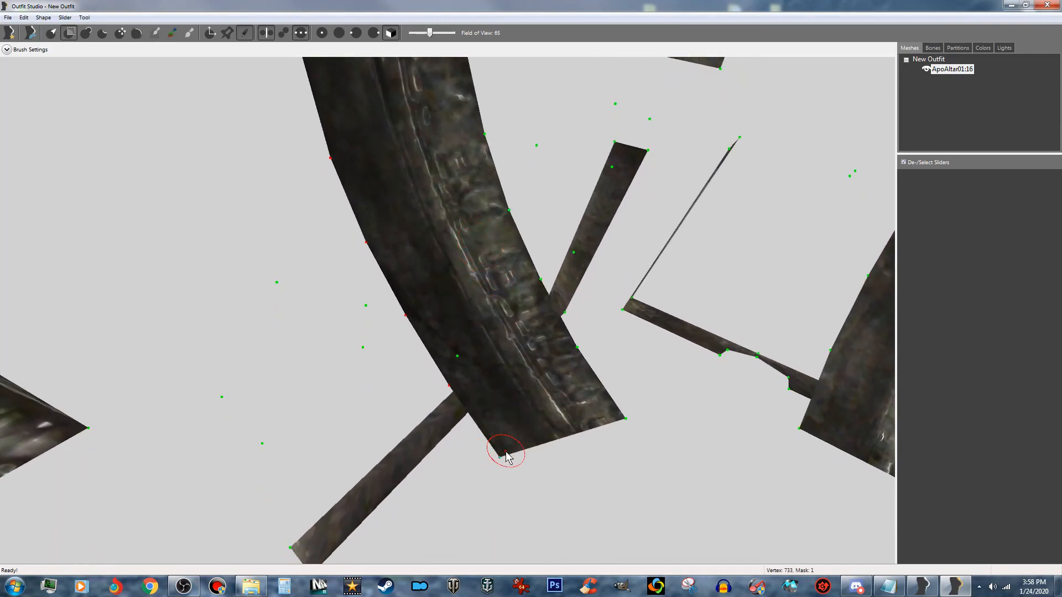
pyautogui.click(616, 421)
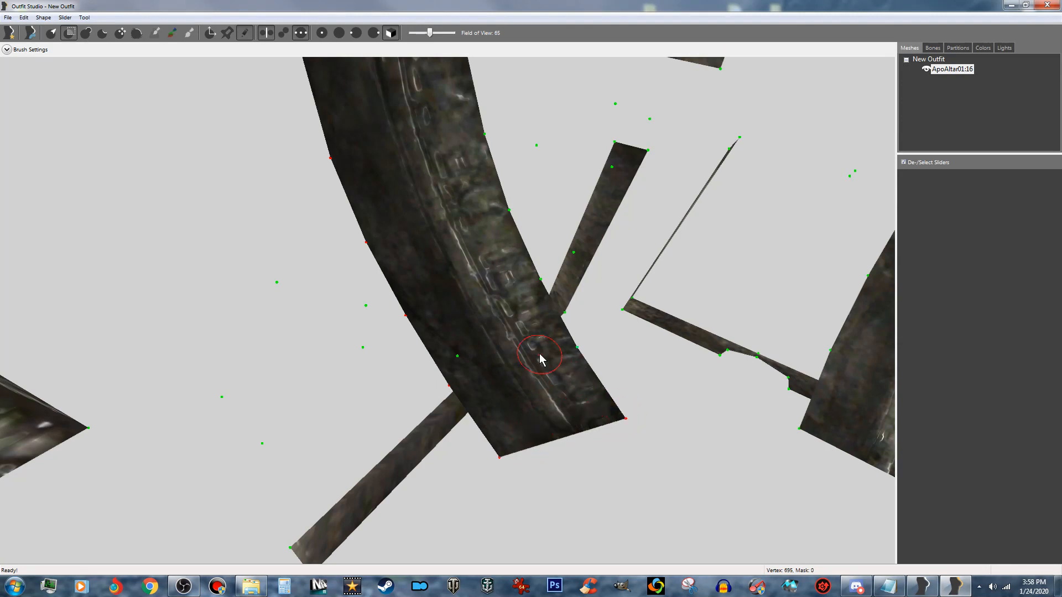
pyautogui.click(573, 359)
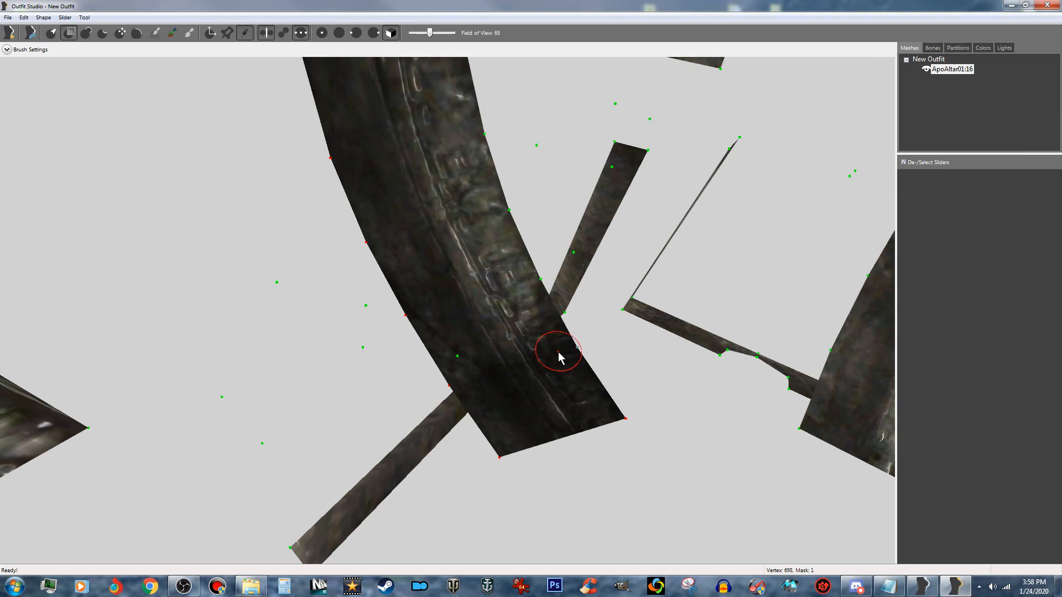
pyautogui.click(532, 285)
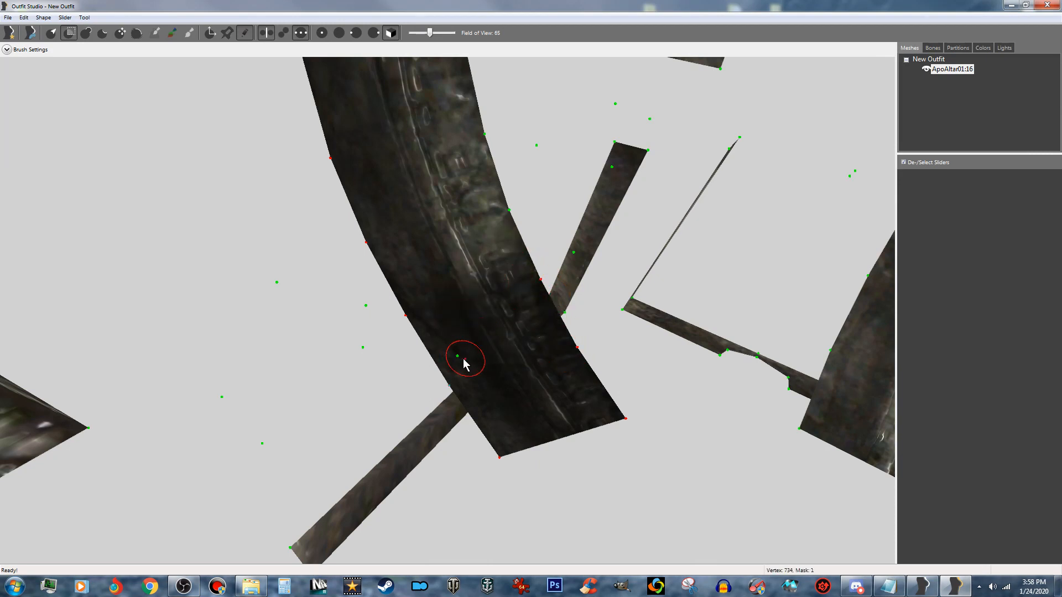
# - Mask the remaining hidden edge vertices of the central end spike inside the altar, working upward
pyautogui.moveTo(476, 364); pyautogui.dragTo(544, 367, button='middle')
pyautogui.moveTo(544, 368); pyautogui.dragTo(558, 364, button='right')
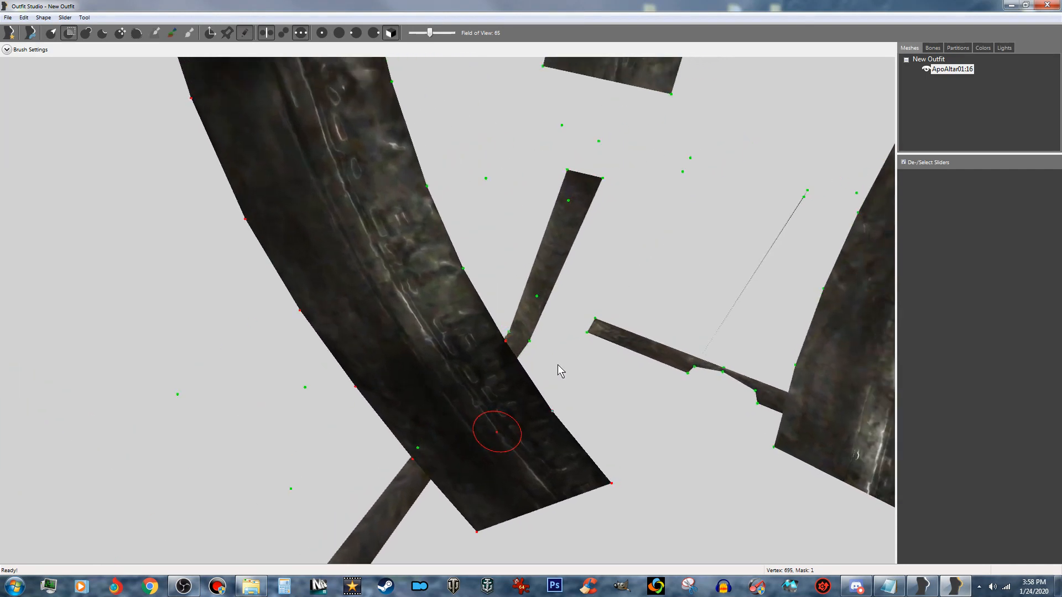
pyautogui.moveTo(582, 377); pyautogui.dragTo(919, 276, button='middle')
pyautogui.moveTo(539, 373)
pyautogui.mouseDown(button='middle')
pyautogui.moveTo(590, 363)
pyautogui.moveTo(509, 306)
pyautogui.moveTo(516, 339)
pyautogui.moveTo(585, 403)
pyautogui.moveTo(784, 427)
pyautogui.moveTo(460, 484)
pyautogui.moveTo(403, 474)
pyautogui.mouseUp(button='middle')
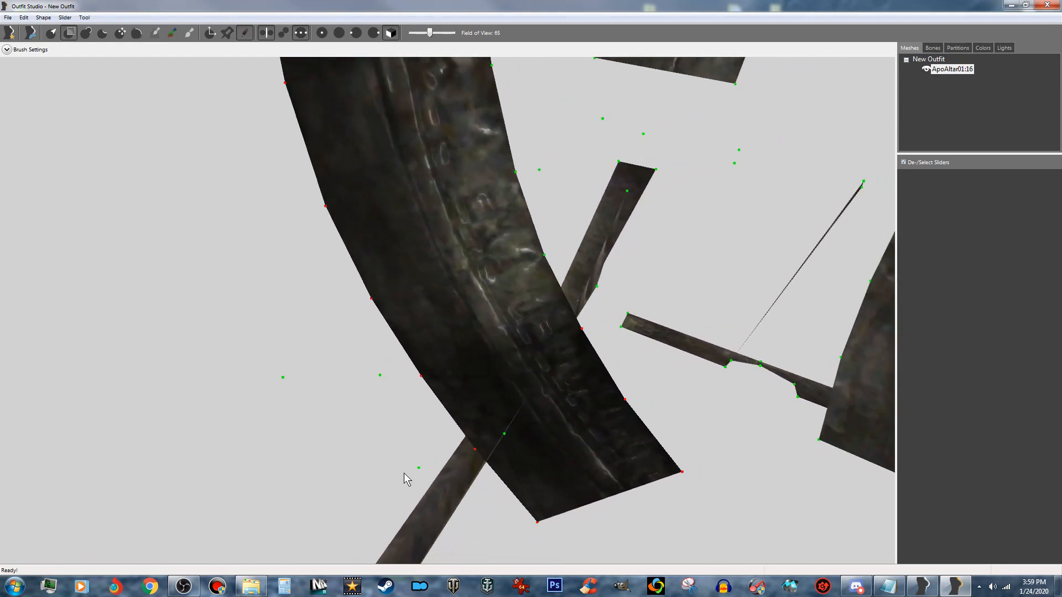
pyautogui.click(531, 265)
pyautogui.click(505, 182)
pyautogui.moveTo(491, 173); pyautogui.dragTo(494, 238, button='middle')
pyautogui.click(474, 128)
# - Mask the two lowest outer-ridge vertices of the spike on the altar's long side nearest the masked end
pyautogui.moveTo(456, 214); pyautogui.dragTo(633, 237, button='right')
pyautogui.scroll(-6, 477, 299)
pyautogui.scroll(-4, 486, 293)
pyautogui.scroll(5, 284, 132)
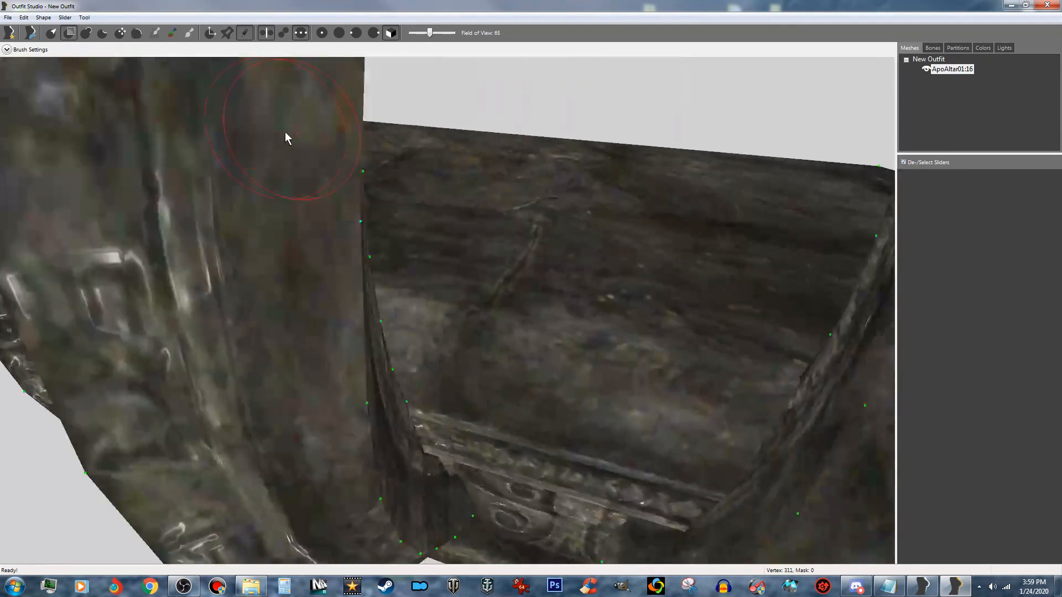
pyautogui.scroll(-6, 285, 132)
pyautogui.moveTo(523, 184); pyautogui.dragTo(424, 3, button='right')
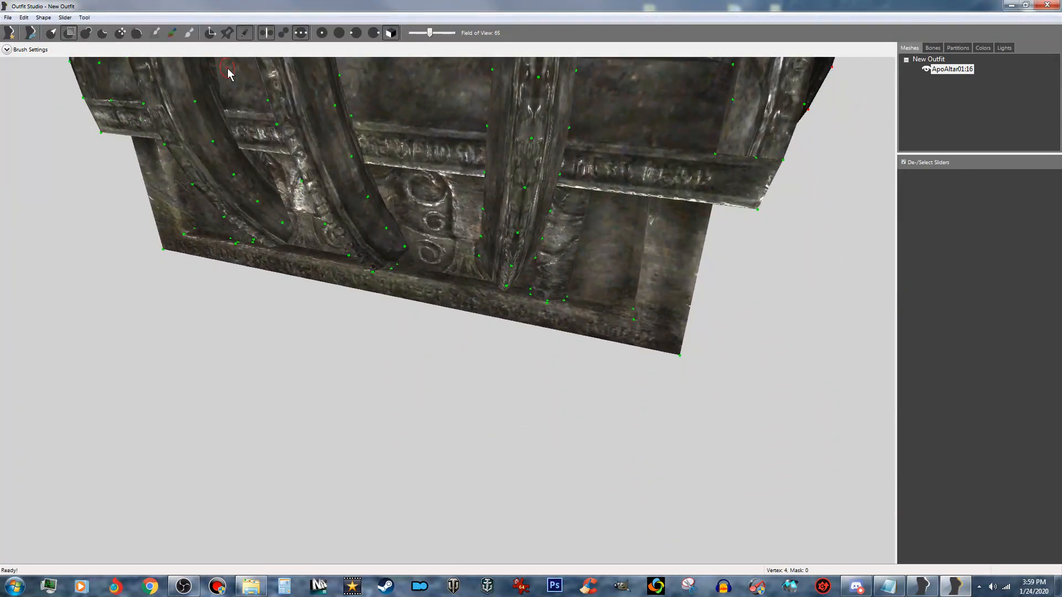
pyautogui.scroll(5, 463, 162)
pyautogui.moveTo(463, 162); pyautogui.dragTo(488, 203, button='right')
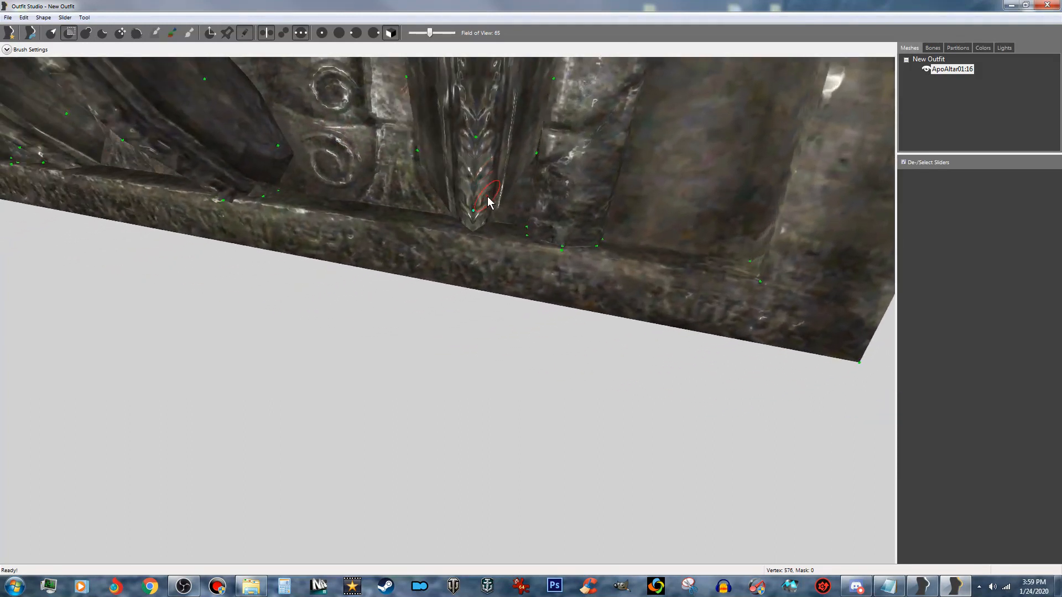
pyautogui.click(475, 210)
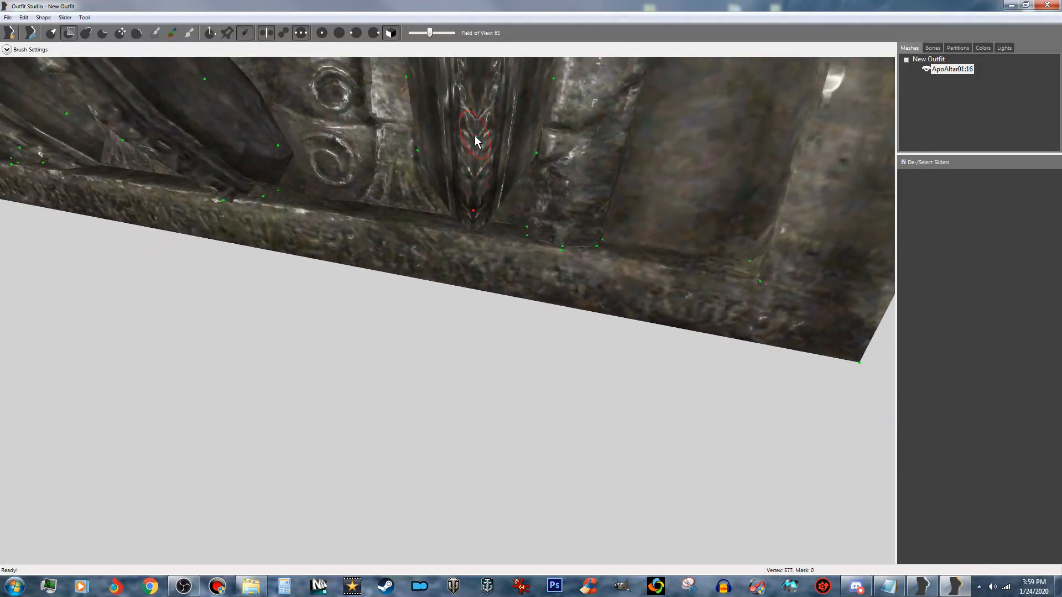
pyautogui.click(475, 136)
# - Mask the middle outer-ridge vertices of the long-side spike up to the level of the altar top
pyautogui.moveTo(471, 112); pyautogui.dragTo(470, 181, button='right')
pyautogui.click(466, 153)
pyautogui.click(471, 171)
pyautogui.moveTo(497, 117)
pyautogui.mouseDown(button='right')
pyautogui.moveTo(500, 206)
pyautogui.moveTo(501, 194)
pyautogui.mouseUp(button='right')
pyautogui.click(492, 231)
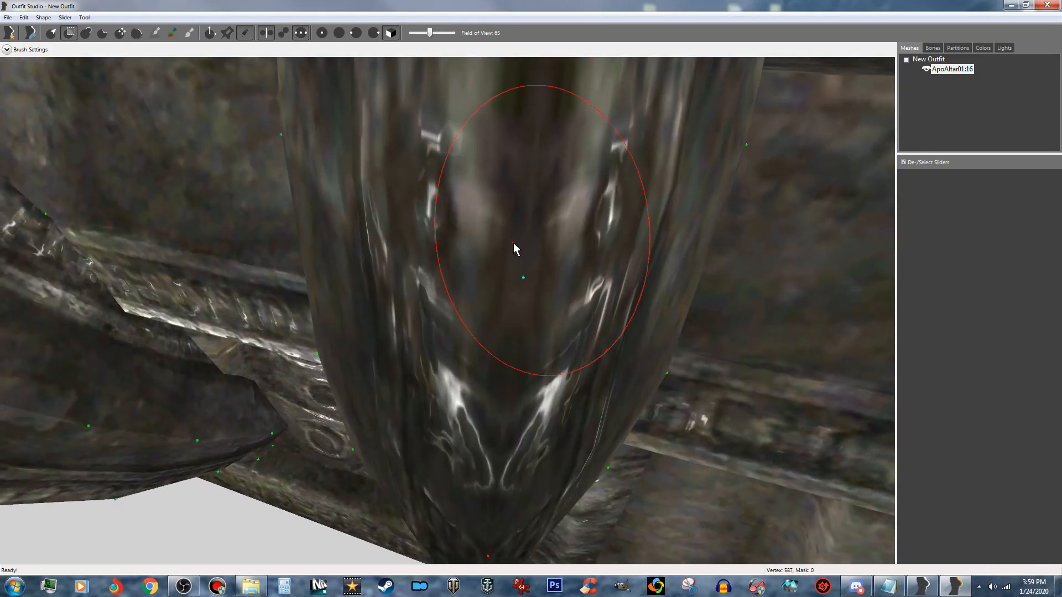
pyautogui.scroll(-5, 502, 224)
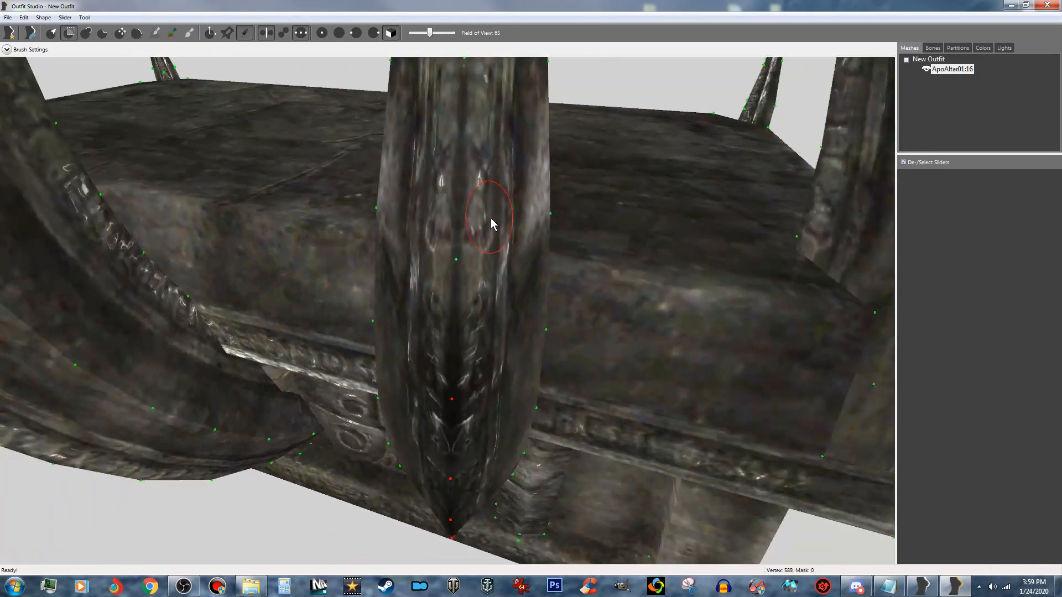
pyautogui.click(464, 256)
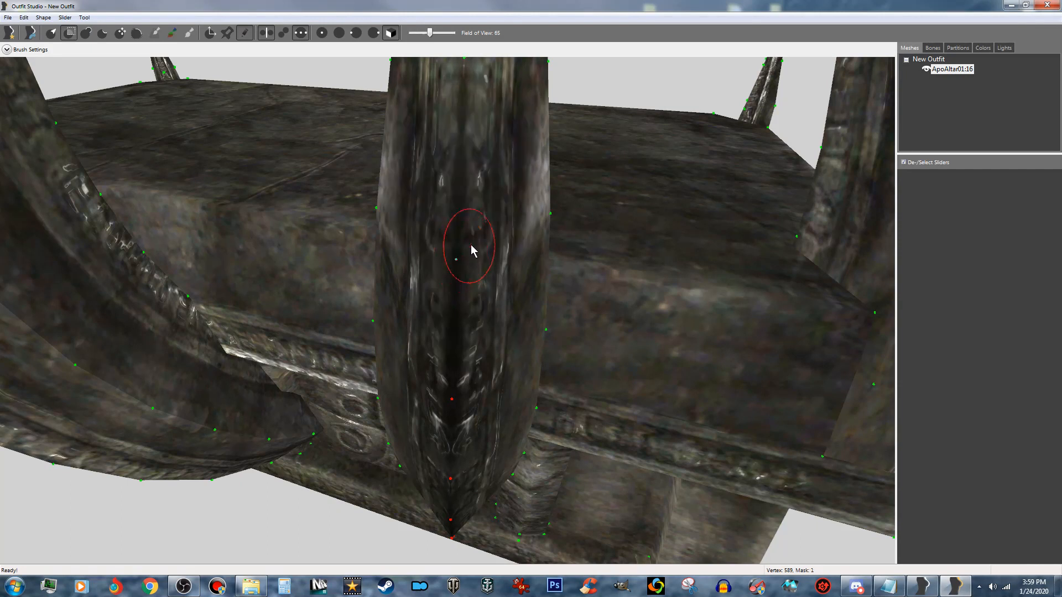
# - Mask the upper outer-ridge vertices of the long-side spike one by one, up to and including its tip
pyautogui.moveTo(459, 115); pyautogui.dragTo(477, 172, button='middle')
pyautogui.click(467, 152)
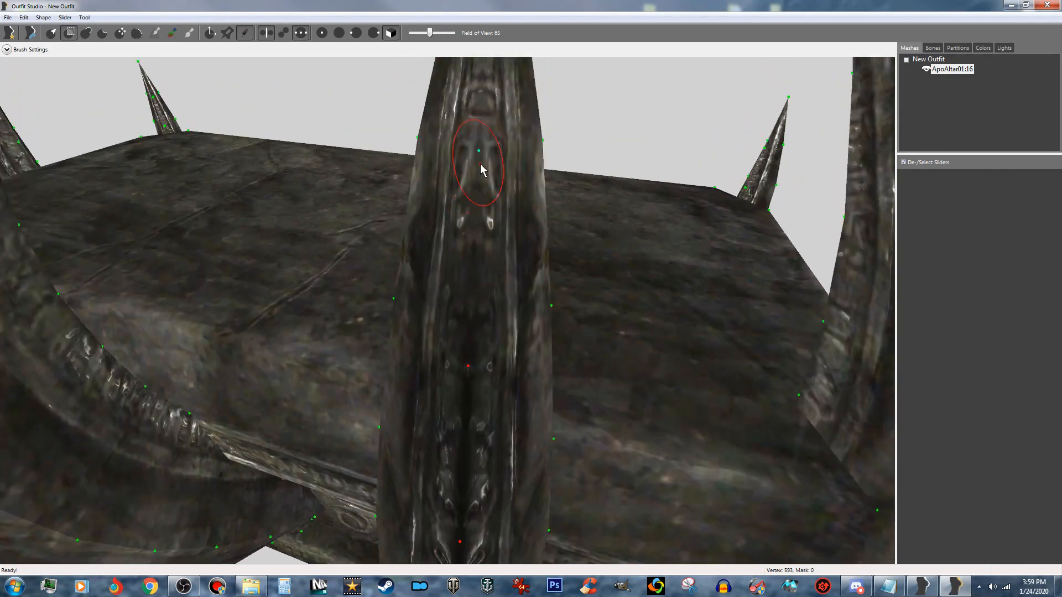
pyautogui.click(480, 163)
pyautogui.moveTo(491, 119); pyautogui.dragTo(486, 167, button='middle')
pyautogui.click(478, 138)
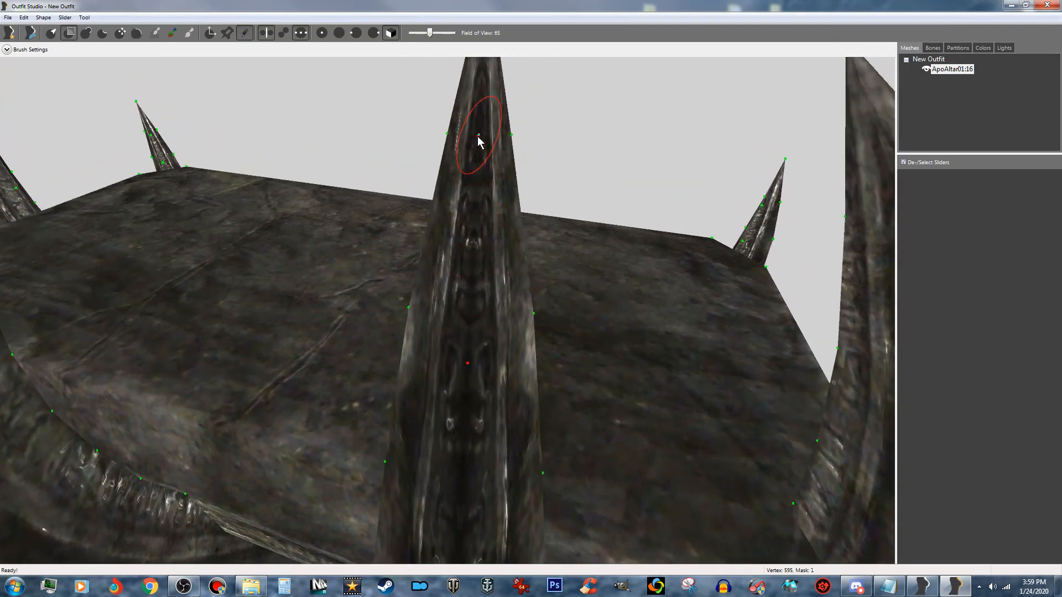
pyautogui.moveTo(483, 120); pyautogui.dragTo(481, 168, button='middle')
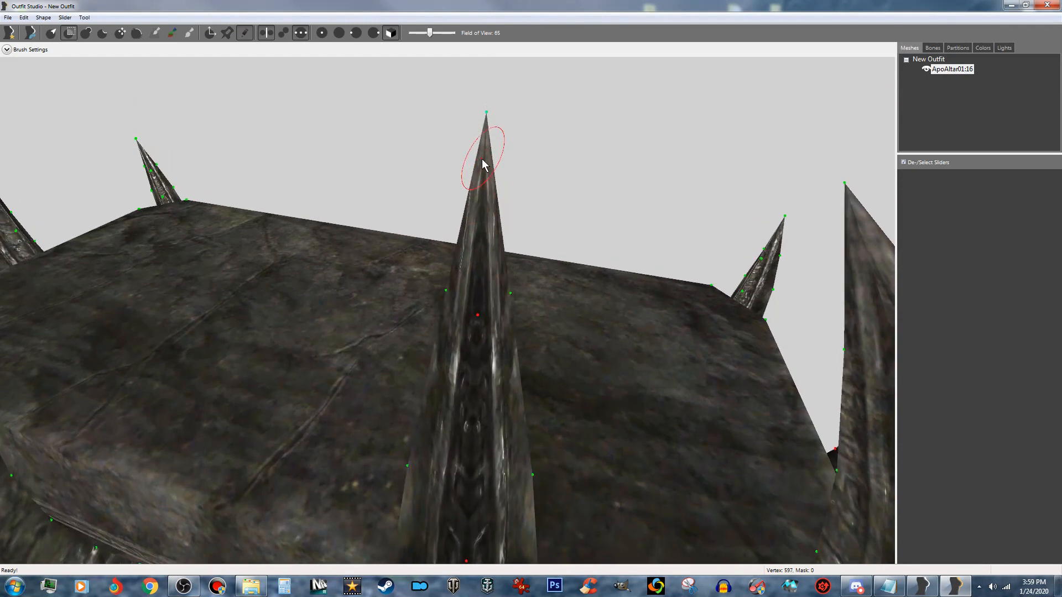
pyautogui.click(486, 136)
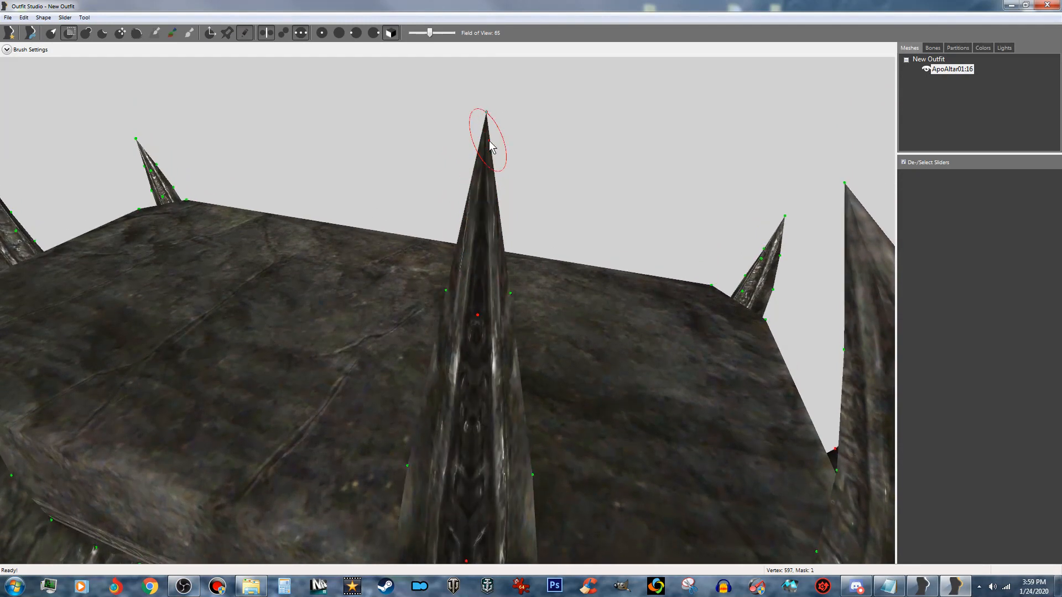
pyautogui.click(85, 18)
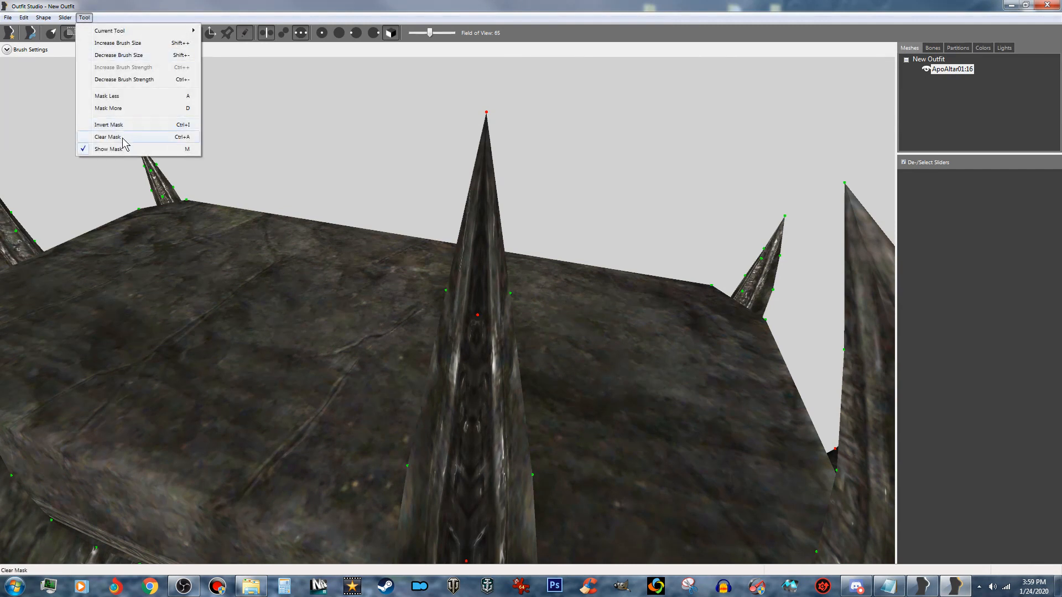
pyautogui.click(361, 3)
# - Mask the lower side-edge vertices of the long-side spike on both sides, from its base up to the altar's ornate trim band
pyautogui.moveTo(497, 241); pyautogui.dragTo(480, 38, button='right')
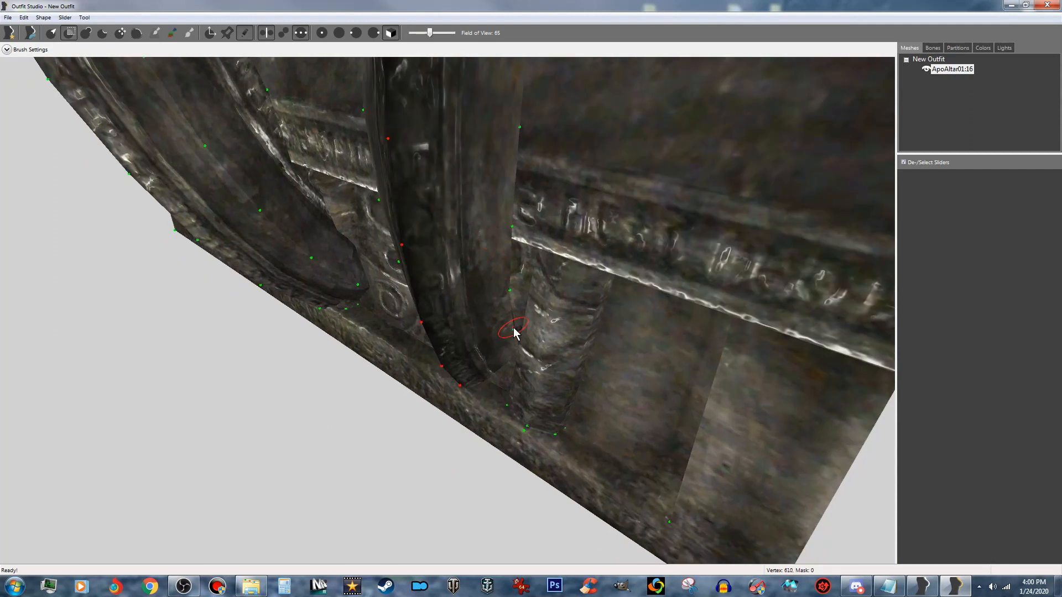
pyautogui.moveTo(512, 338); pyautogui.dragTo(540, 330, button='right')
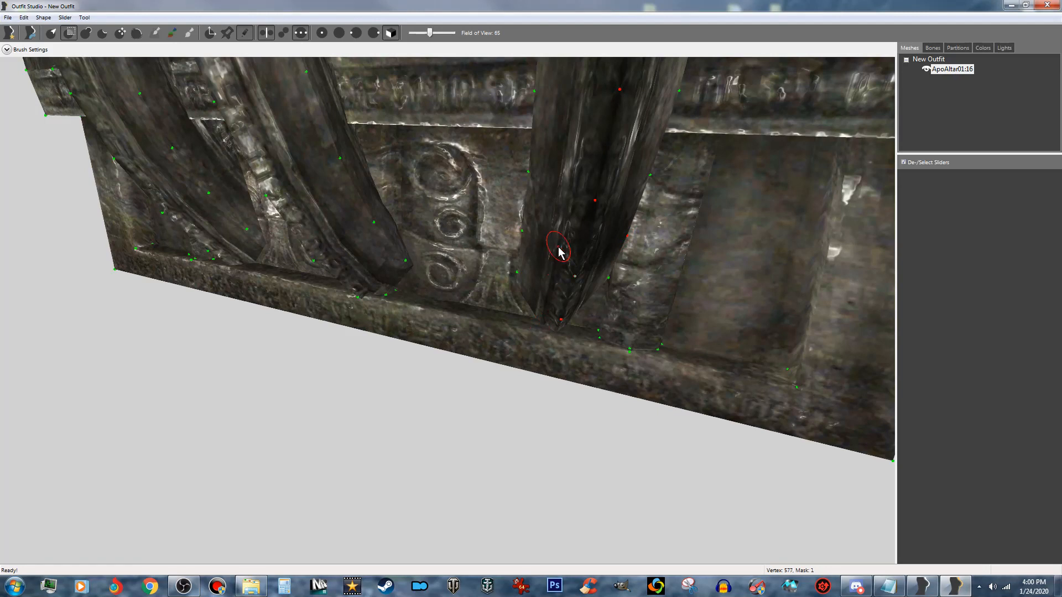
pyautogui.click(521, 279)
pyautogui.moveTo(568, 278); pyautogui.dragTo(557, 280, button='right')
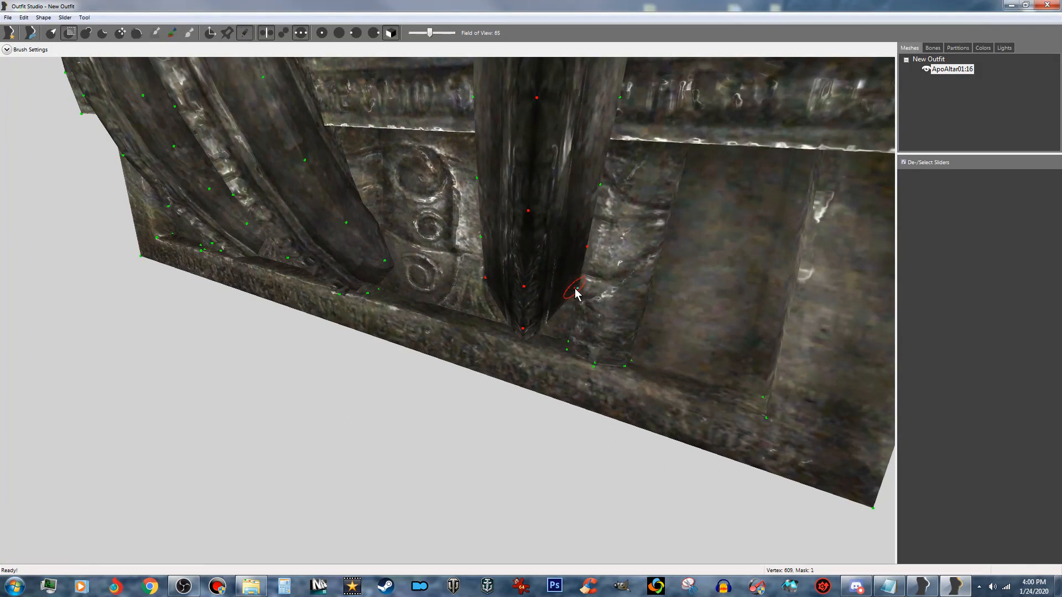
pyautogui.click(597, 194)
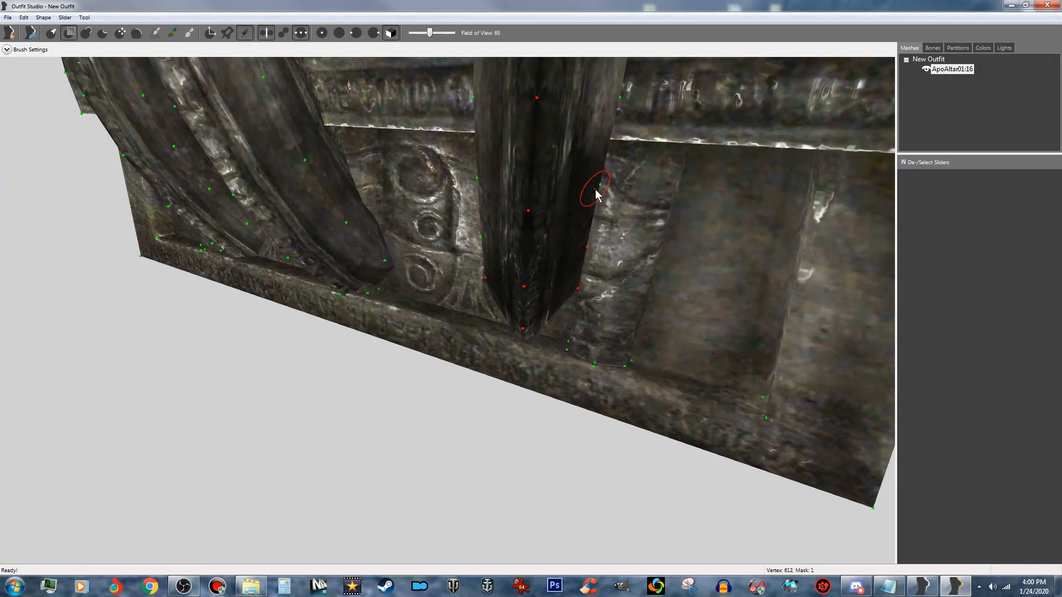
pyautogui.moveTo(483, 190); pyautogui.dragTo(491, 114)
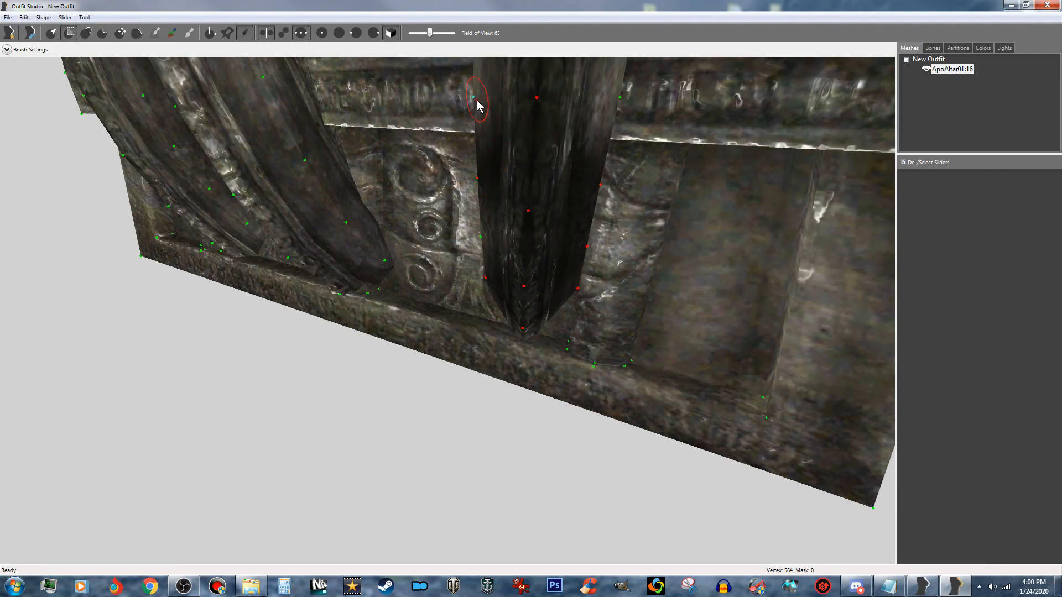
pyautogui.moveTo(481, 107); pyautogui.dragTo(487, 99)
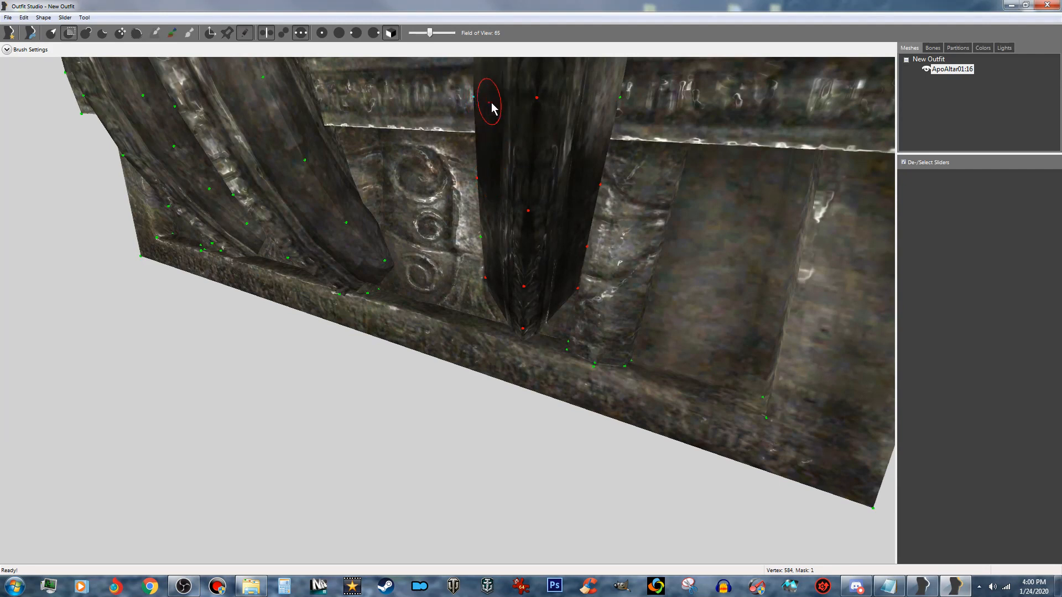
pyautogui.click(611, 104)
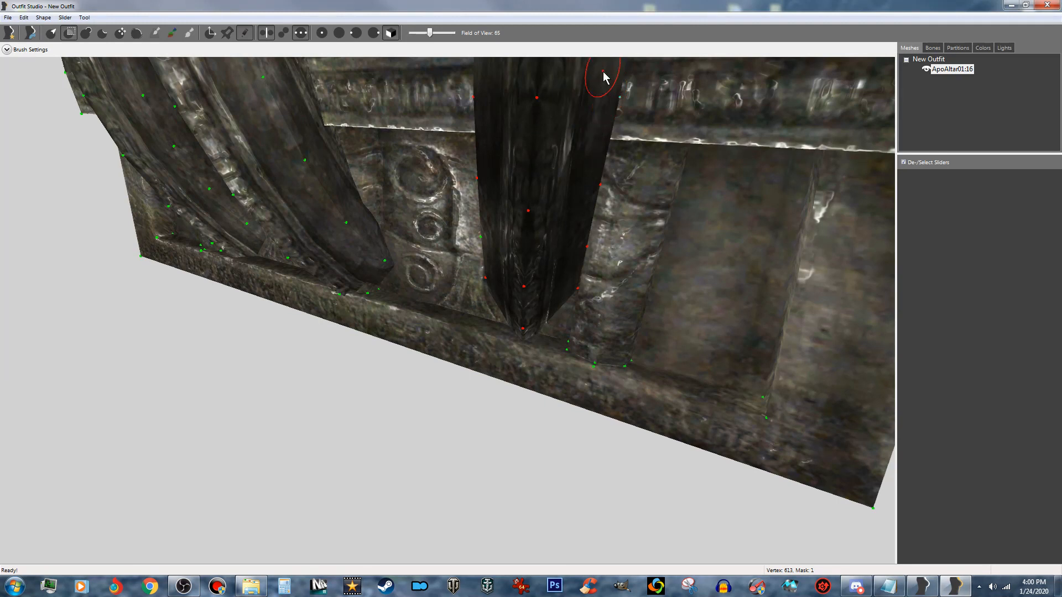
# - Mask the middle side-edge vertices on both sides of the long-side spike, from above the trim band to the altar-top level
pyautogui.scroll(3, 592, 109)
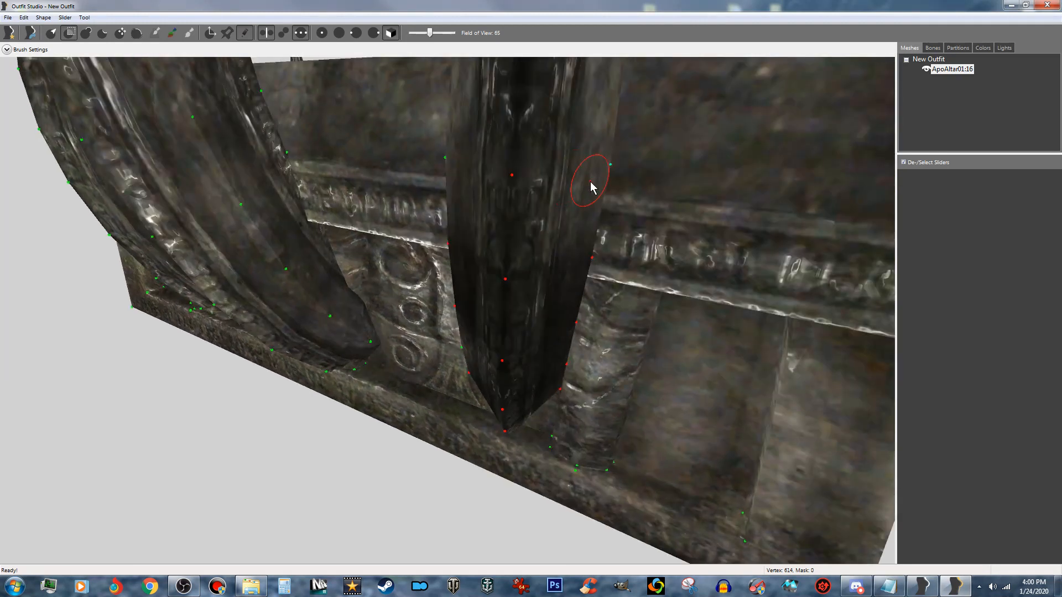
pyautogui.click(606, 165)
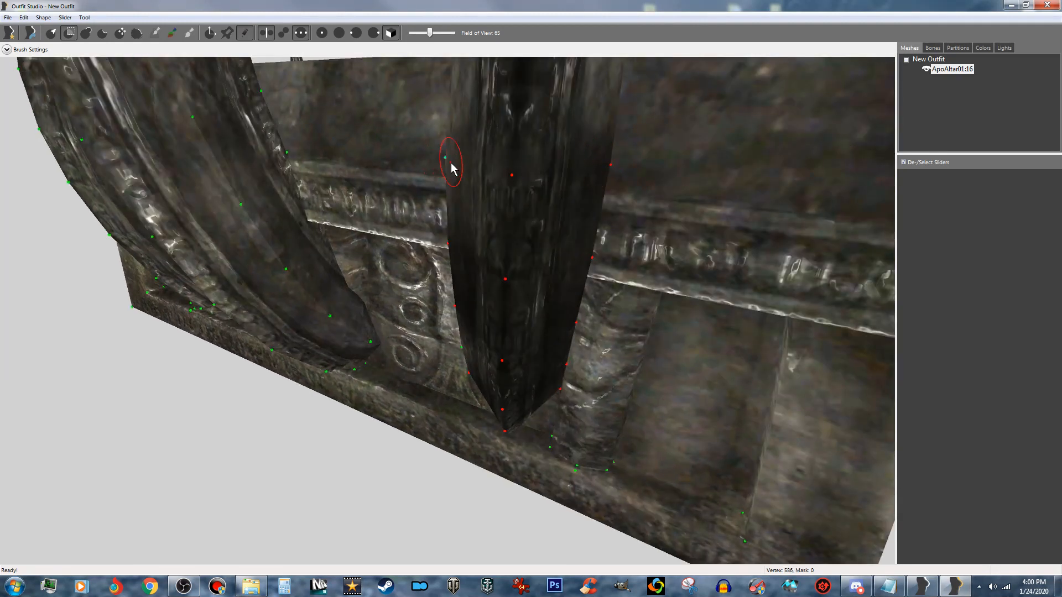
pyautogui.click(451, 162)
pyautogui.moveTo(519, 113); pyautogui.dragTo(502, 170, button='right')
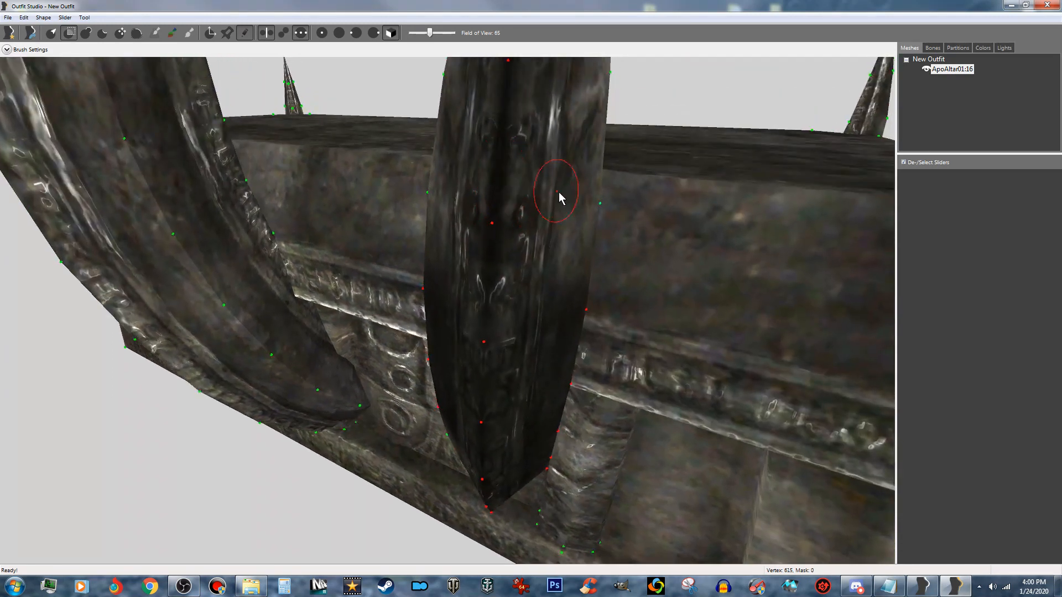
pyautogui.click(589, 208)
pyautogui.click(433, 201)
pyautogui.moveTo(486, 166); pyautogui.dragTo(481, 209, button='right')
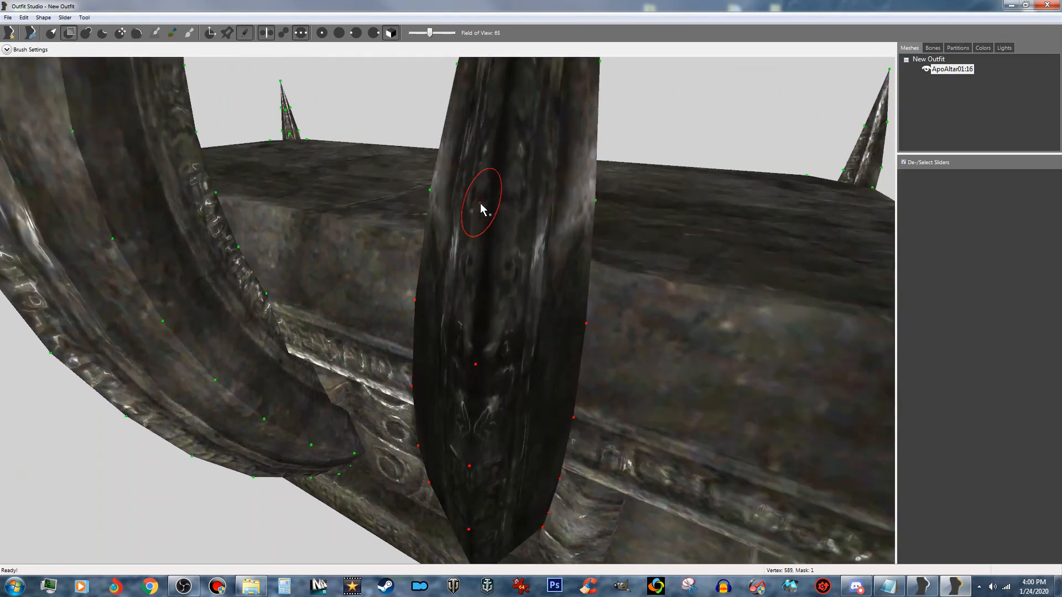
pyautogui.click(587, 204)
pyautogui.click(436, 192)
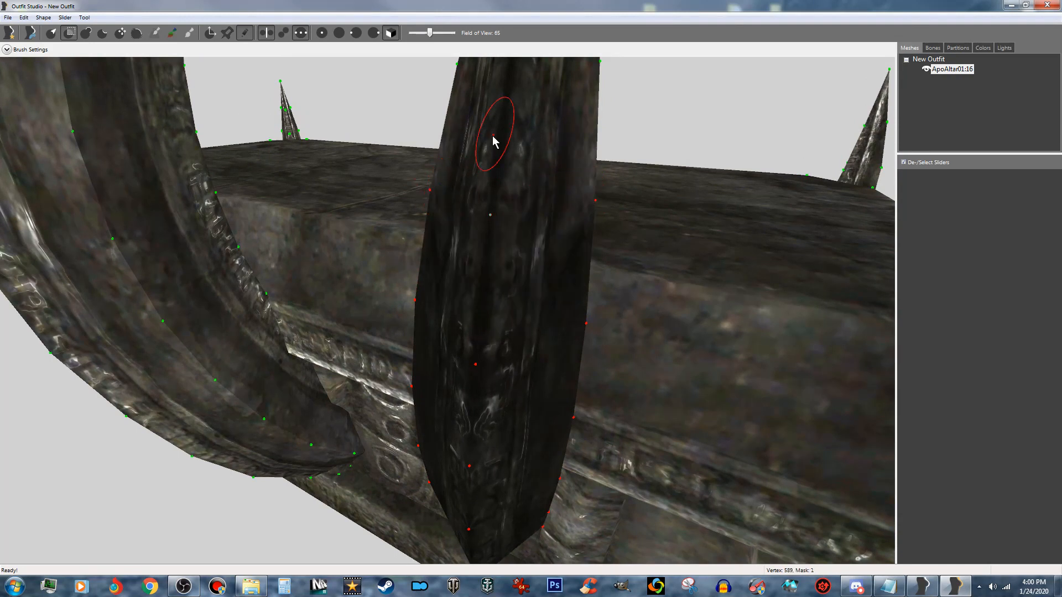
# - Mask the upper side-edge vertices on both sides of the long-side spike, up to the pair just below its tip
pyautogui.moveTo(493, 143); pyautogui.dragTo(470, 191, button='right')
pyautogui.click(559, 256)
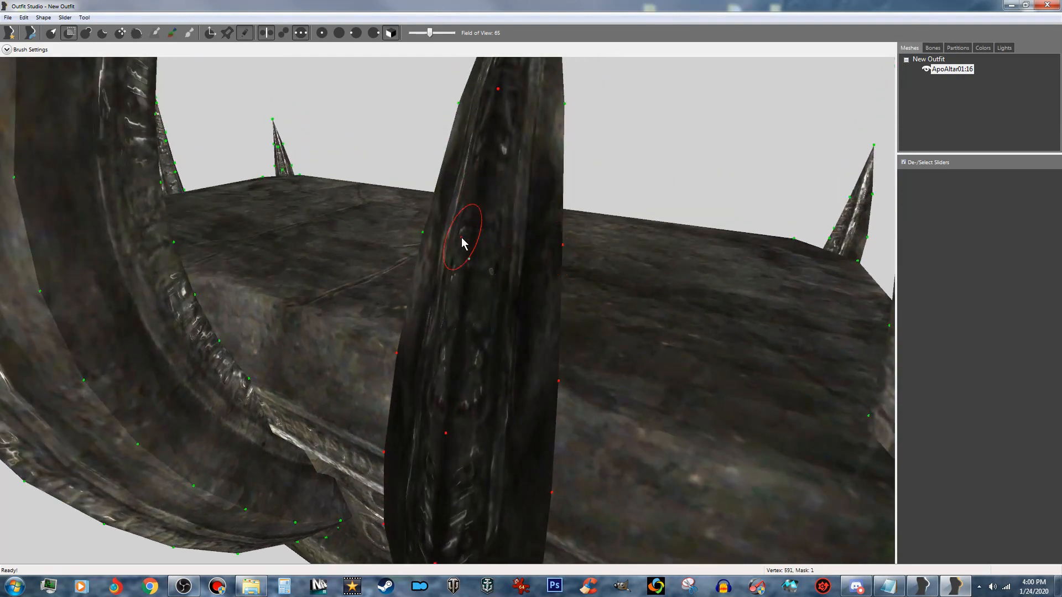
pyautogui.click(431, 237)
pyautogui.moveTo(475, 199)
pyautogui.mouseDown(button='right')
pyautogui.moveTo(500, 178)
pyautogui.moveTo(509, 213)
pyautogui.mouseUp(button='right')
pyautogui.click(547, 235)
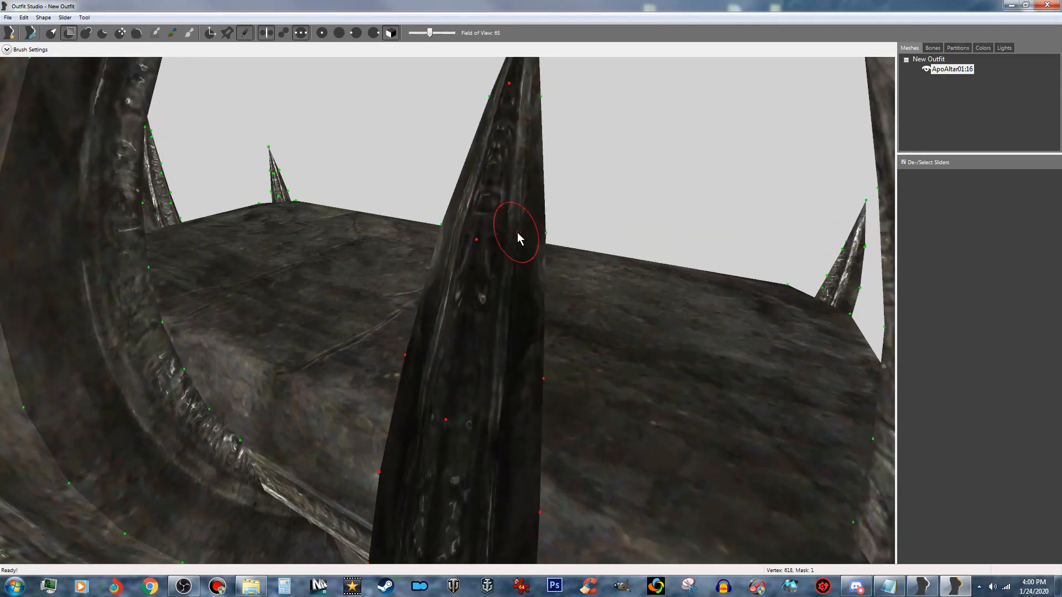
pyautogui.click(447, 230)
pyautogui.moveTo(443, 230)
pyautogui.mouseDown(button='right')
pyautogui.moveTo(493, 200)
pyautogui.moveTo(481, 221)
pyautogui.mouseUp(button='right')
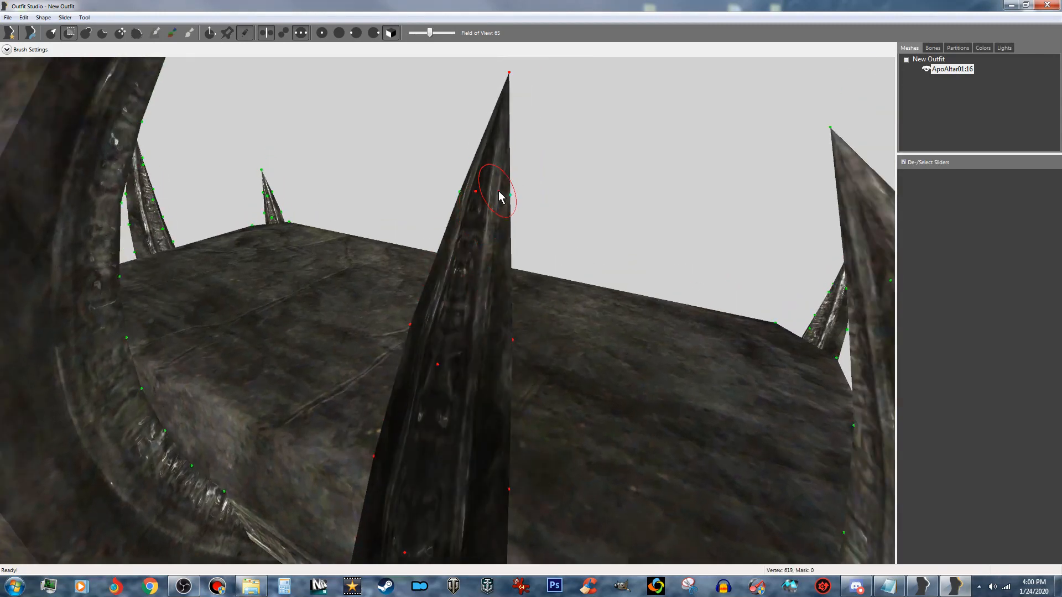
pyautogui.click(505, 196)
pyautogui.click(464, 197)
# - From across the altar, mask the inner-ridge vertices of the long-side spike upward from the altar surface
pyautogui.moveTo(464, 198)
pyautogui.mouseDown(button='right')
pyautogui.moveTo(475, 224)
pyautogui.moveTo(490, 213)
pyautogui.moveTo(270, 214)
pyautogui.mouseUp(button='right')
pyautogui.scroll(3, 267, 210)
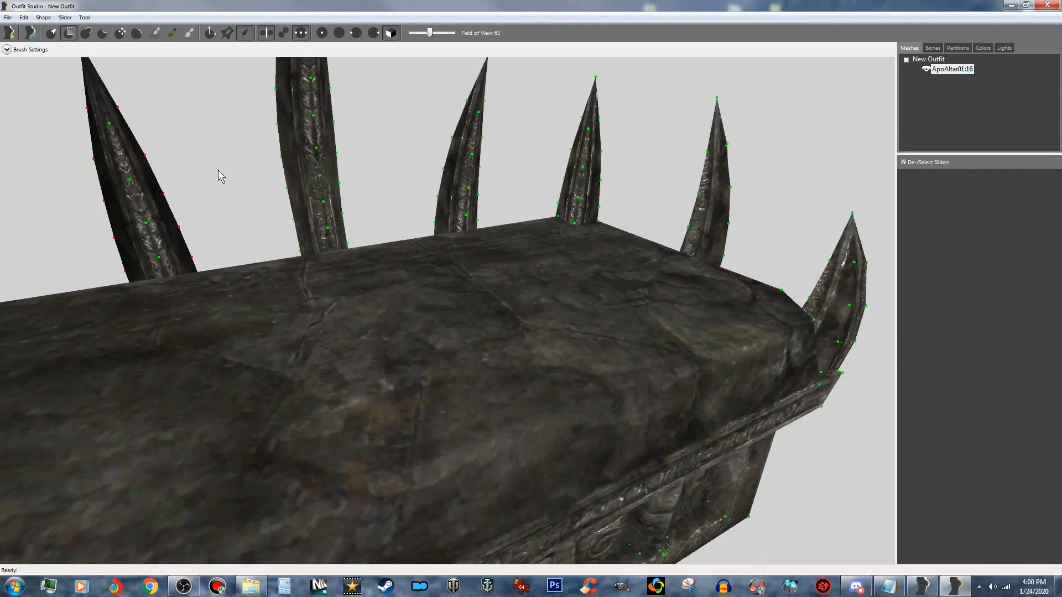
pyautogui.moveTo(218, 170); pyautogui.dragTo(536, 220, button='right')
pyautogui.scroll(3, 299, 205)
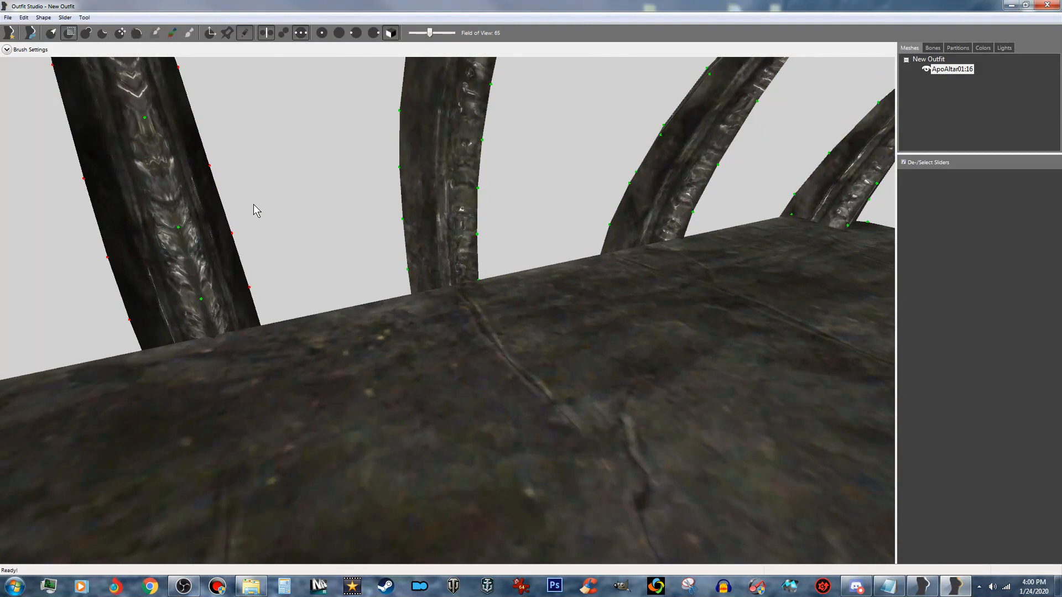
pyautogui.moveTo(254, 205); pyautogui.dragTo(351, 220, button='right')
pyautogui.click(264, 321)
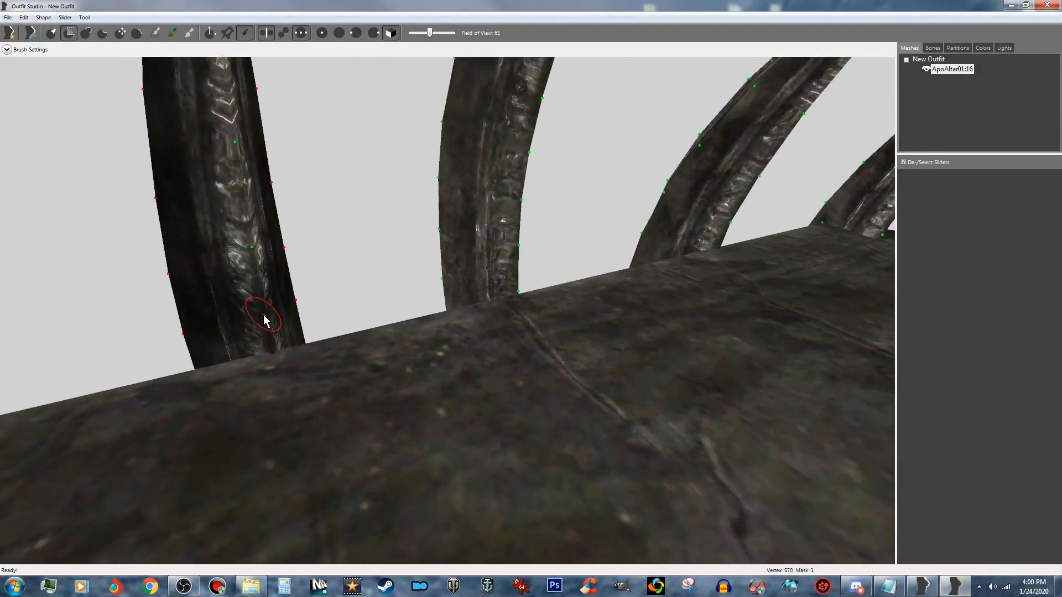
pyautogui.moveTo(253, 255); pyautogui.dragTo(241, 192)
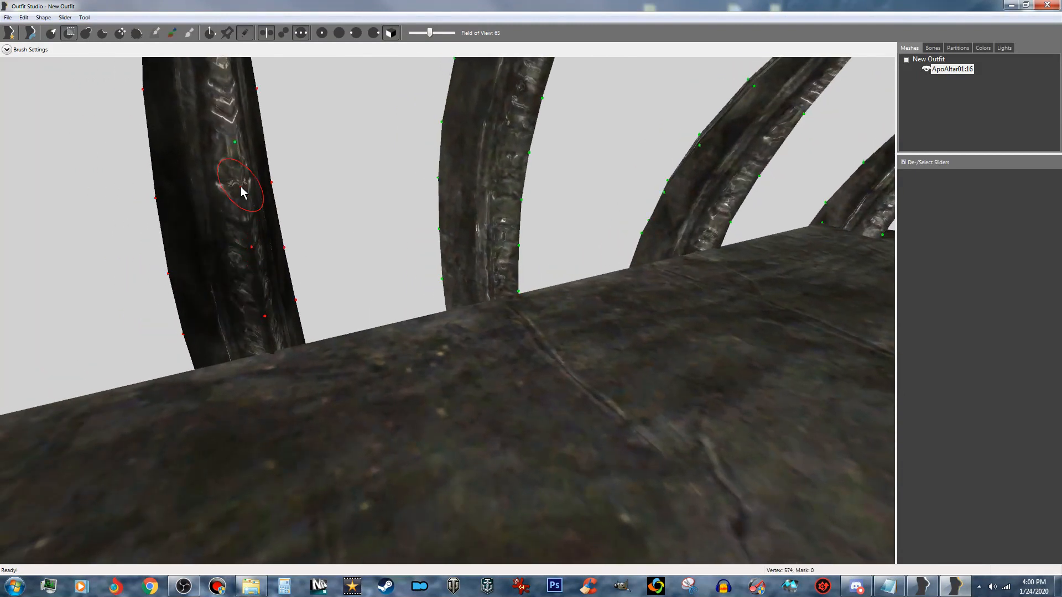
pyautogui.click(238, 155)
pyautogui.moveTo(240, 203); pyautogui.dragTo(241, 224, button='middle')
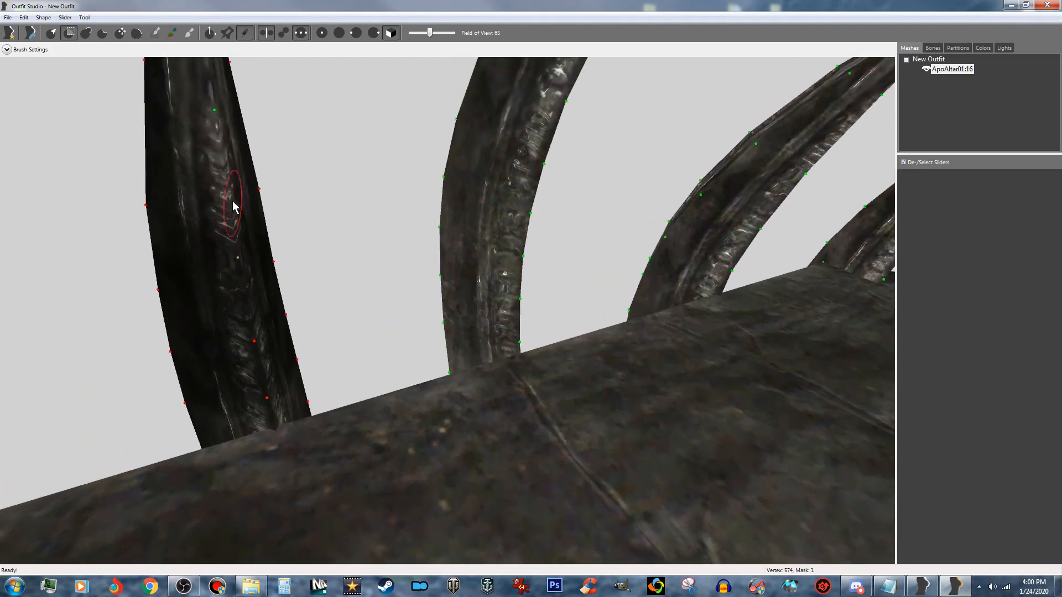
pyautogui.click(215, 109)
pyautogui.moveTo(225, 93); pyautogui.dragTo(274, 176, button='middle')
# - Mask the hidden base corner vertices of the long-side spike inside the altar, plus the first inner-edge vertex above the base
pyautogui.moveTo(326, 226); pyautogui.dragTo(335, 5, button='middle')
pyautogui.moveTo(360, 394); pyautogui.dragTo(376, 181, button='middle')
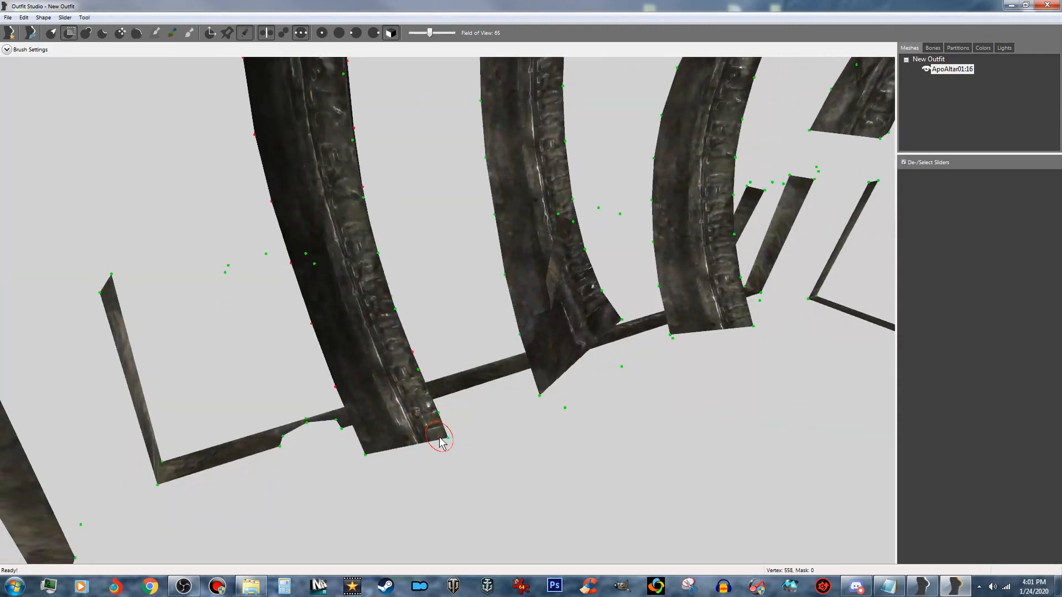
pyautogui.moveTo(443, 433); pyautogui.dragTo(470, 369, button='middle')
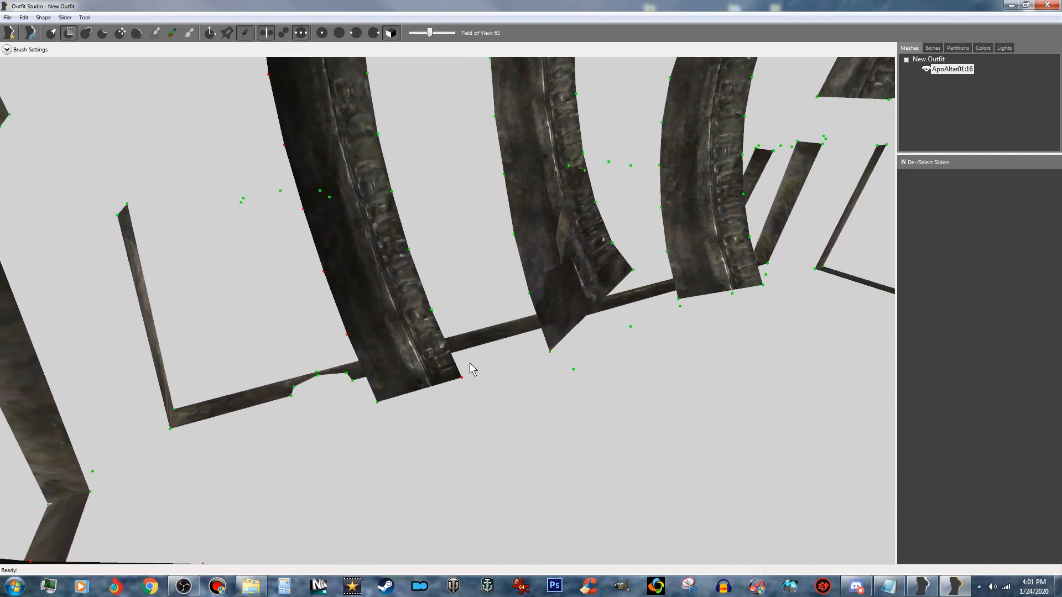
pyautogui.scroll(5, 467, 364)
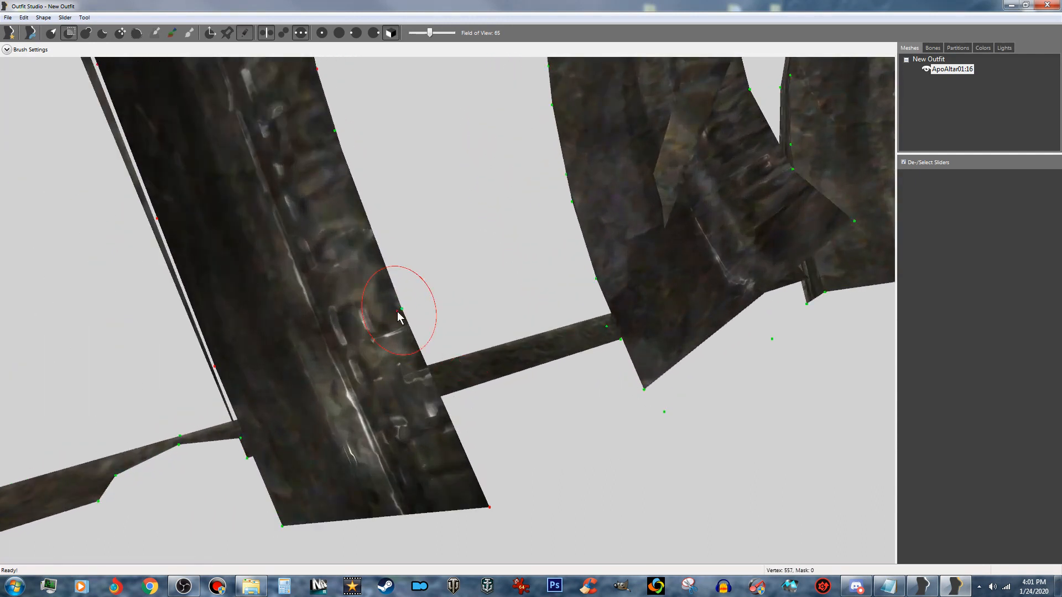
pyautogui.click(397, 312)
pyautogui.scroll(-2, 363, 389)
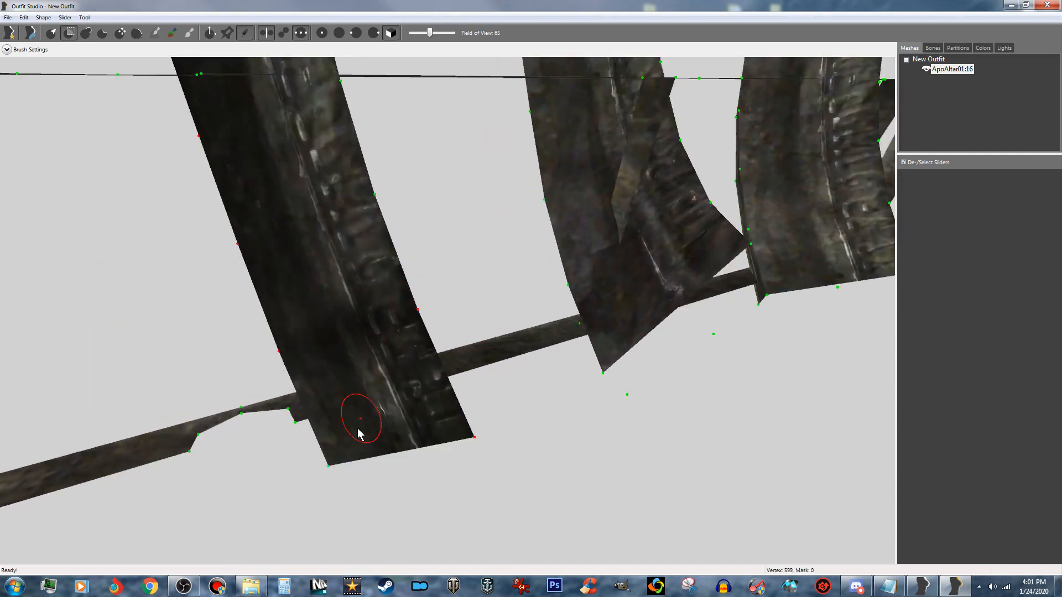
pyautogui.click(331, 465)
# - Mask the remaining hidden inner-edge vertices of the long-side spike one by one, working upward to the altar surface
pyautogui.scroll(4, 346, 452)
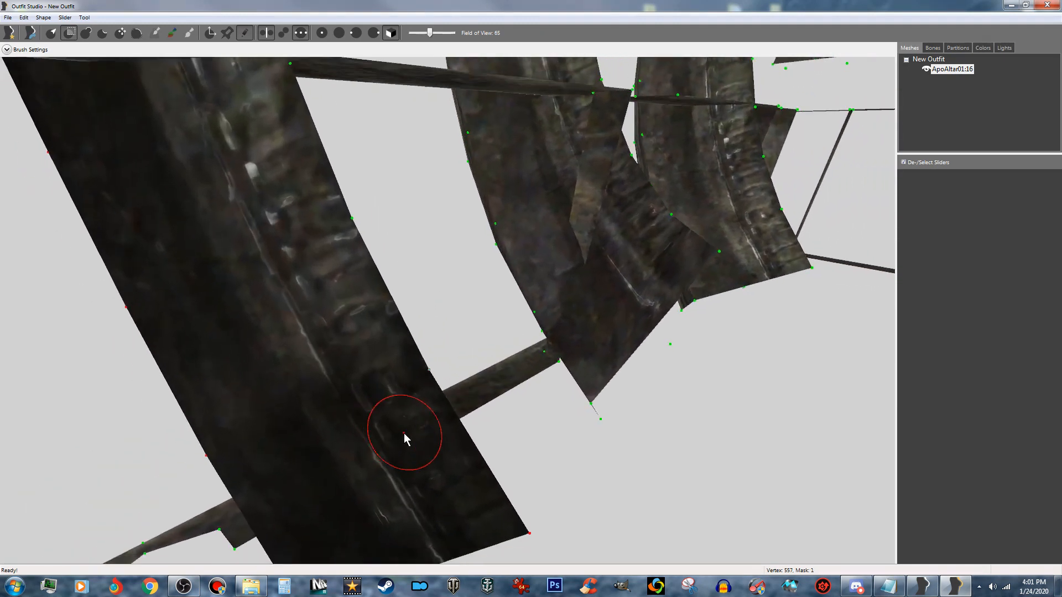
pyautogui.moveTo(404, 437); pyautogui.dragTo(552, 396, button='middle')
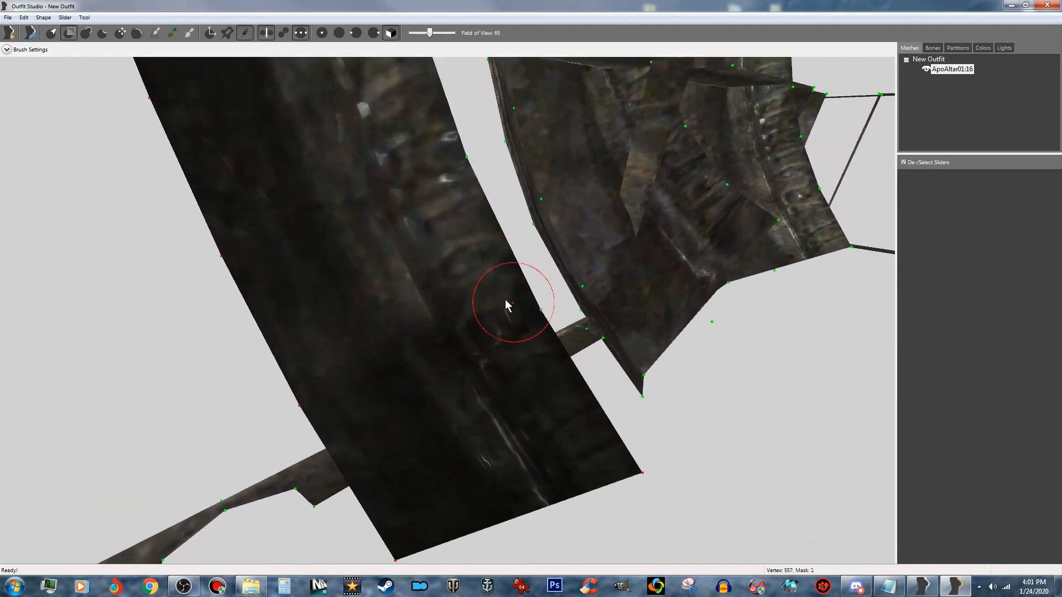
pyautogui.click(446, 157)
pyautogui.moveTo(415, 167); pyautogui.dragTo(429, 254, button='middle')
pyautogui.click(415, 171)
pyautogui.moveTo(353, 197); pyautogui.dragTo(391, 307, button='middle')
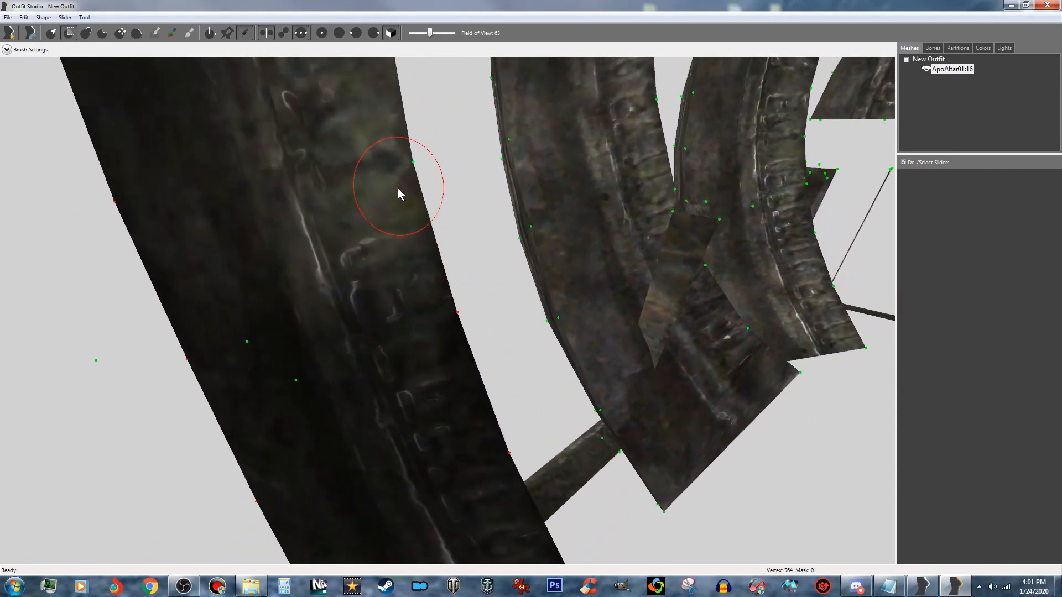
pyautogui.click(400, 162)
pyautogui.moveTo(379, 131); pyautogui.dragTo(397, 232, button='middle')
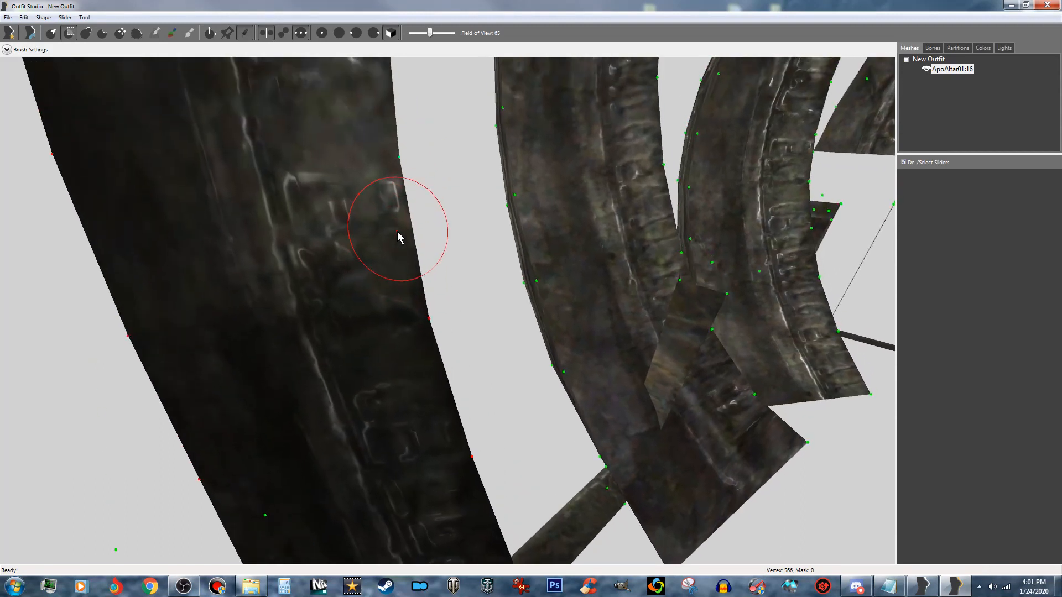
pyautogui.click(386, 167)
pyautogui.moveTo(370, 142); pyautogui.dragTo(387, 253, button='middle')
pyautogui.click(390, 214)
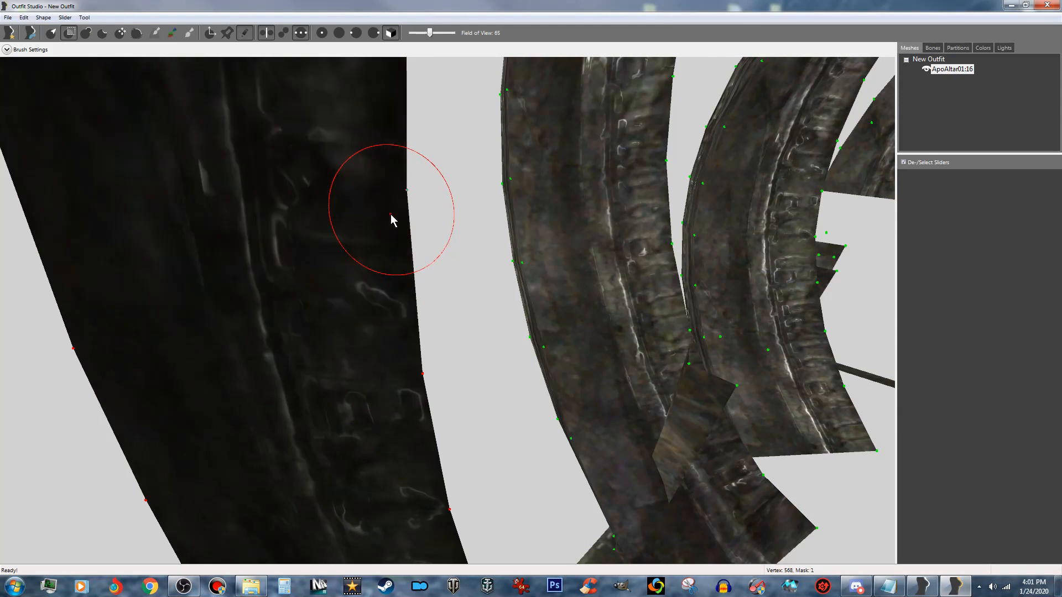
pyautogui.moveTo(390, 157); pyautogui.dragTo(393, 230, button='middle')
pyautogui.scroll(-4, 393, 231)
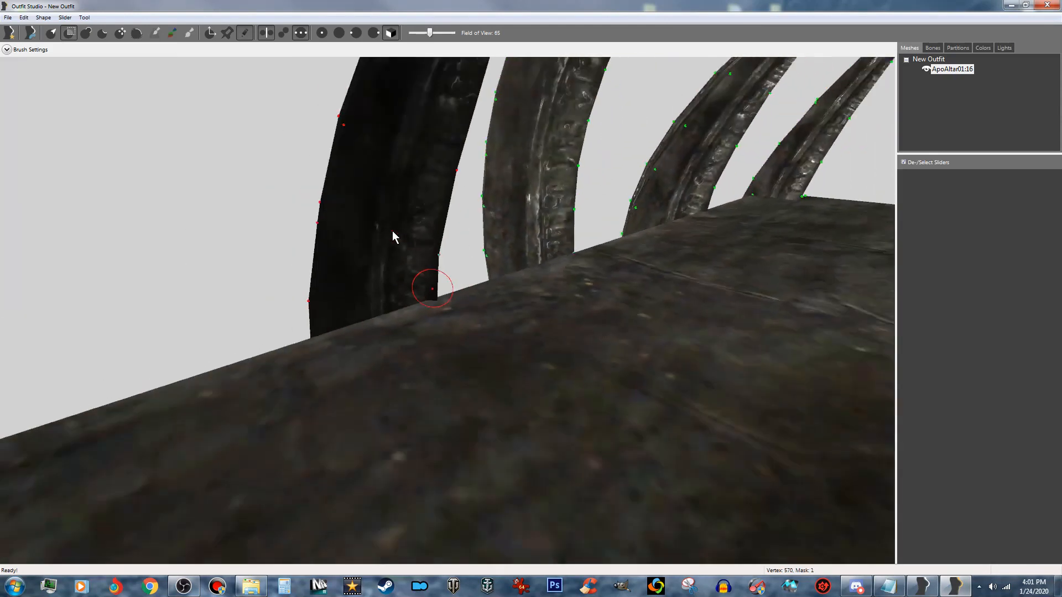
pyautogui.scroll(-2, 393, 231)
pyautogui.scroll(-3, 384, 248)
pyautogui.moveTo(360, 323); pyautogui.dragTo(308, 323, button='right')
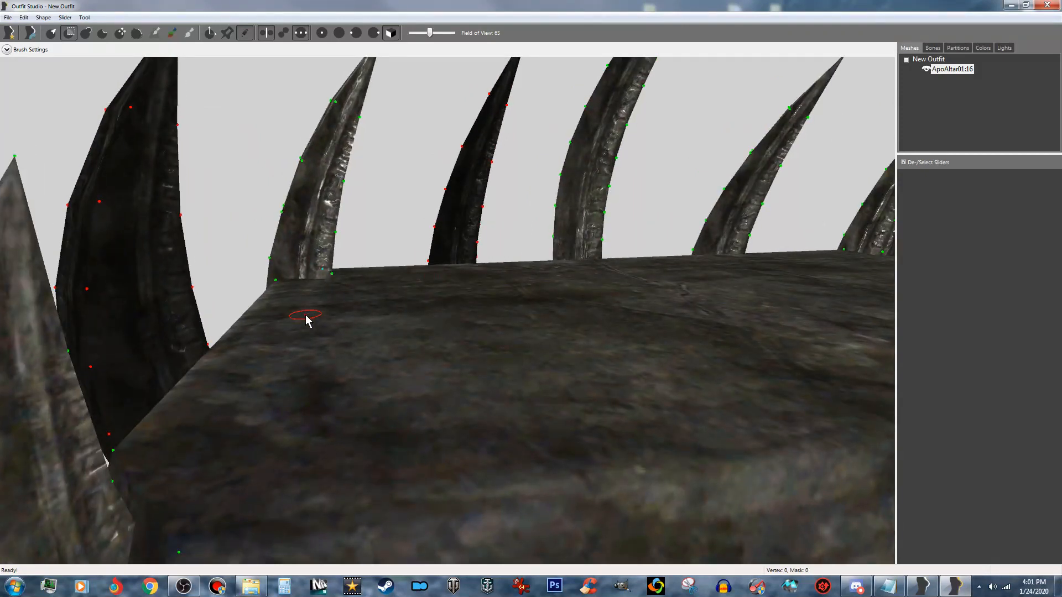
pyautogui.moveTo(380, 375)
pyautogui.mouseDown(button='right')
pyautogui.moveTo(503, 341)
pyautogui.moveTo(332, 375)
pyautogui.moveTo(490, 375)
pyautogui.moveTo(429, 375)
pyautogui.mouseUp(button='right')
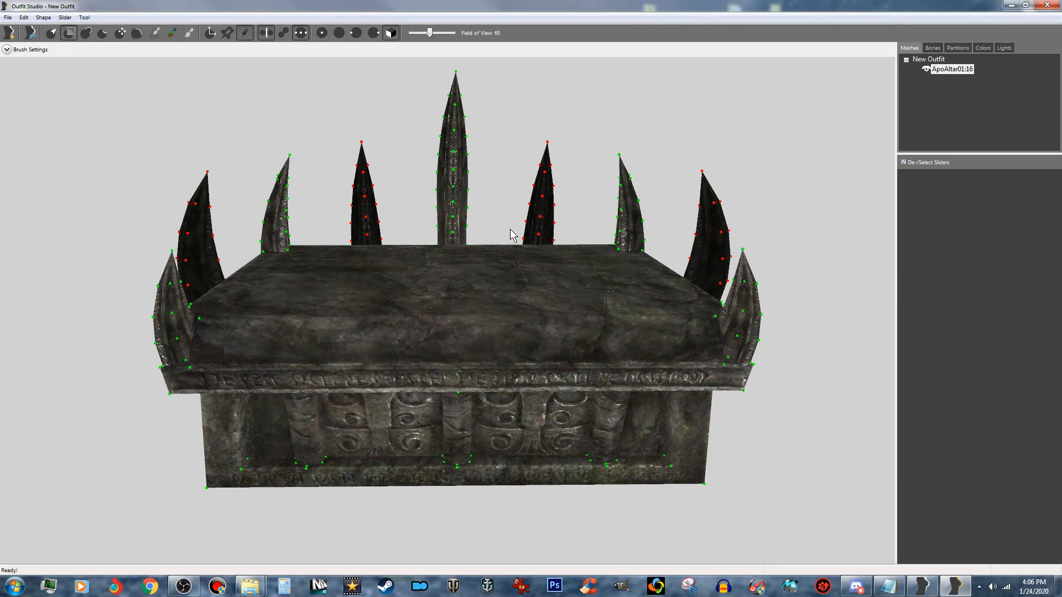
# - Invert the mask and delete the unmasked spike vertices from the ApoAltar01:16 shape, confirming the deletion
pyautogui.hotkey('ctrl', 'i')
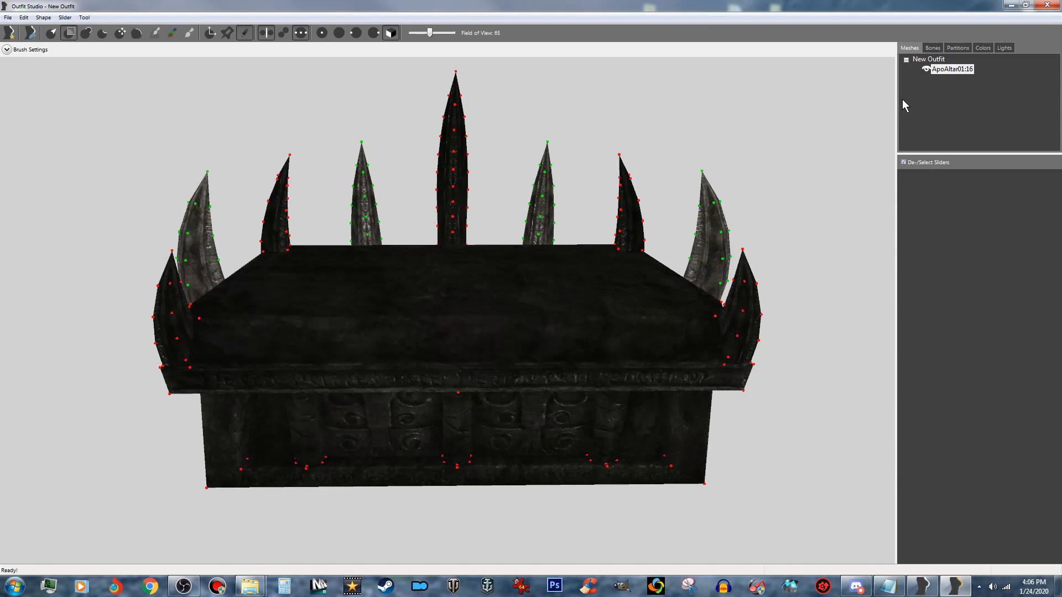
pyautogui.click(965, 71)
pyautogui.rightClick(965, 72)
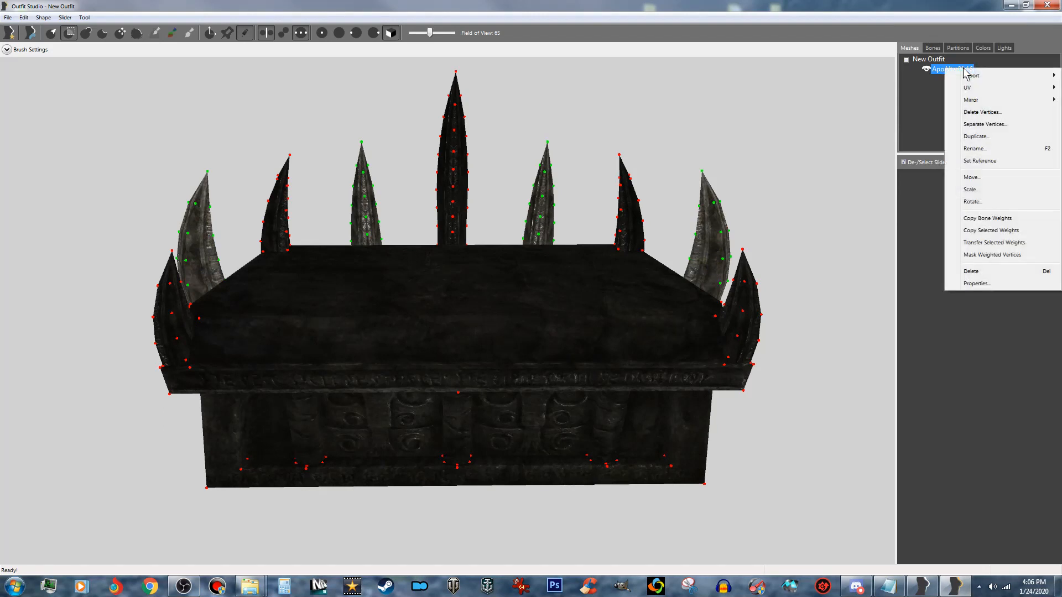
pyautogui.click(972, 113)
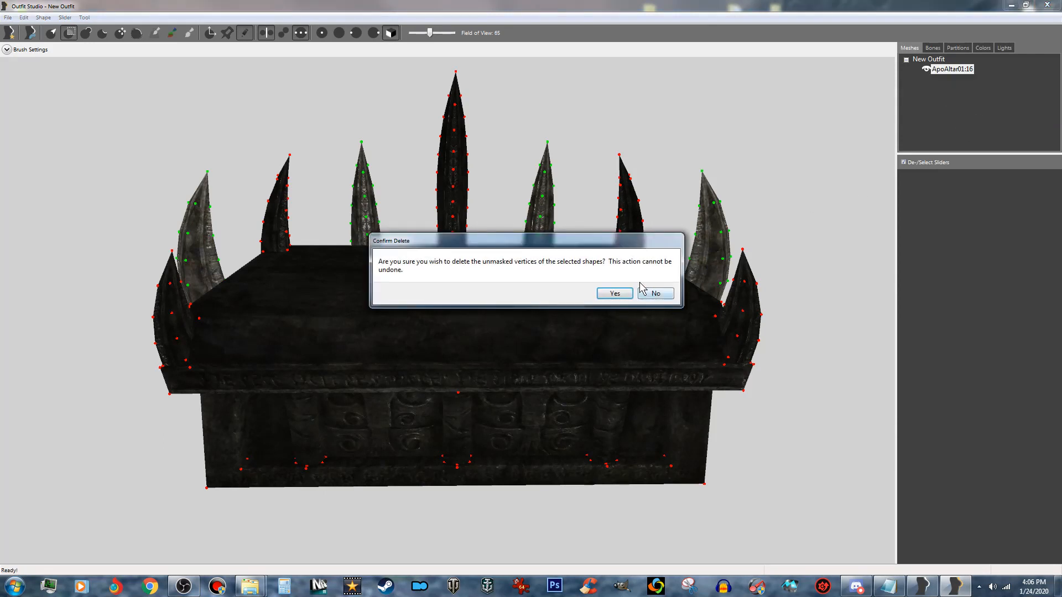
pyautogui.click(615, 294)
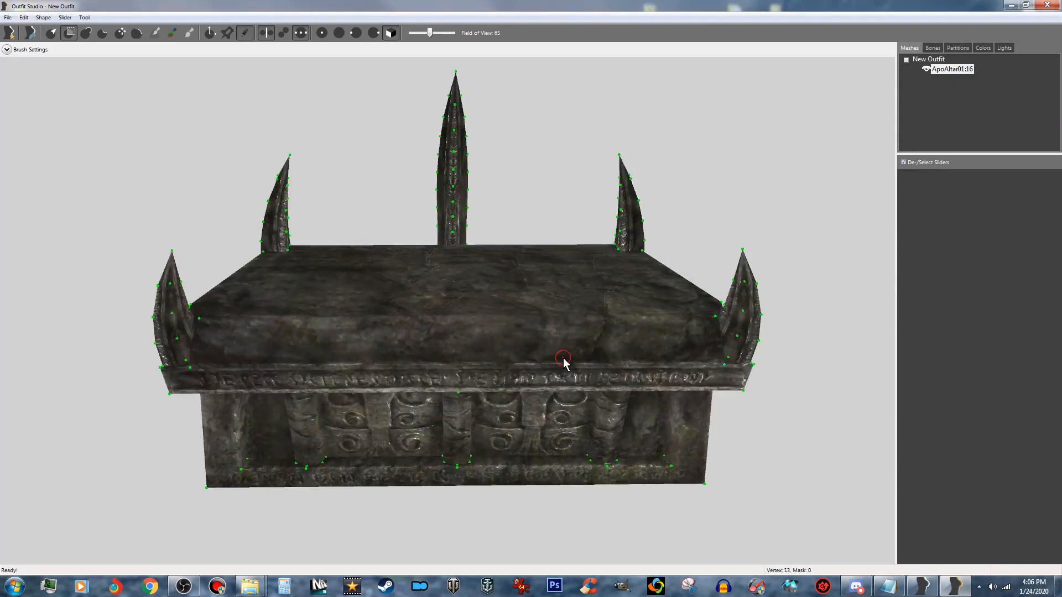
pyautogui.moveTo(481, 380)
pyautogui.mouseDown(button='right')
pyautogui.moveTo(542, 380)
pyautogui.moveTo(493, 373)
pyautogui.mouseUp(button='right')
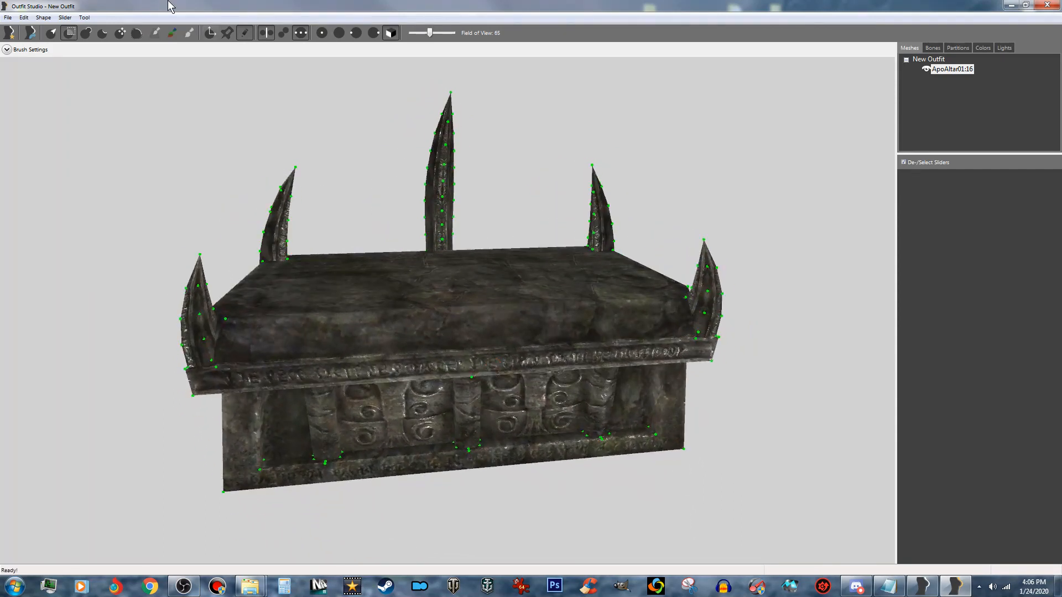
# - Conform all shapes to the sliders and set the edited altar as the base shape
pyautogui.click(64, 18)
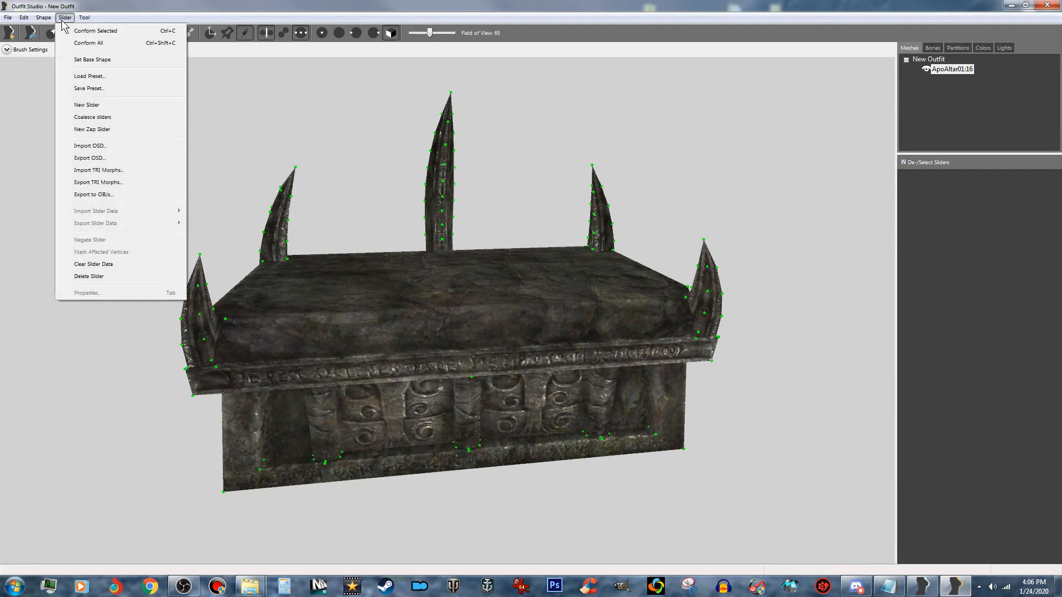
pyautogui.click(87, 46)
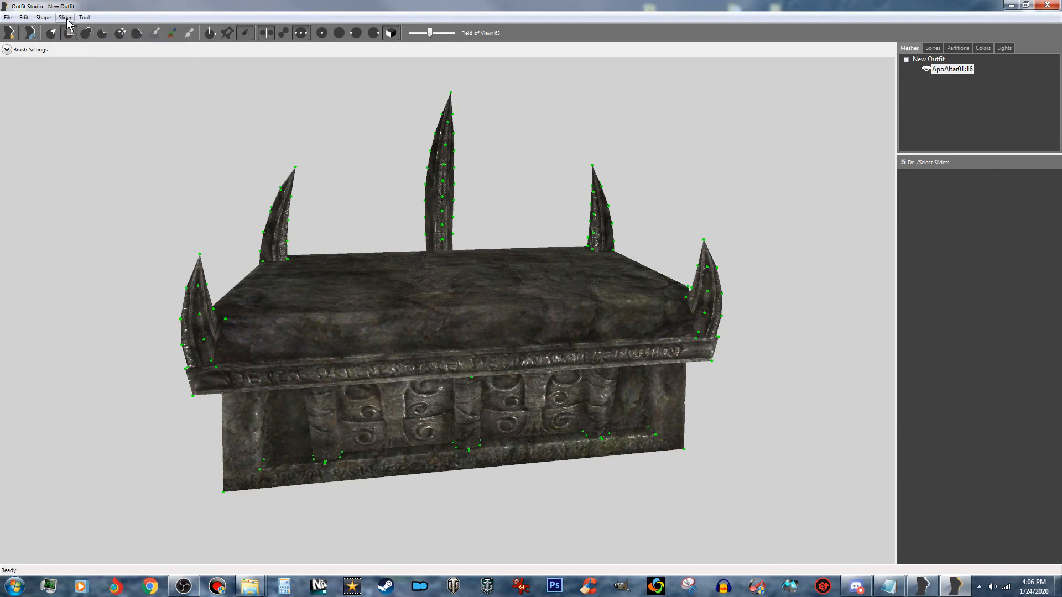
pyautogui.click(64, 17)
pyautogui.click(93, 62)
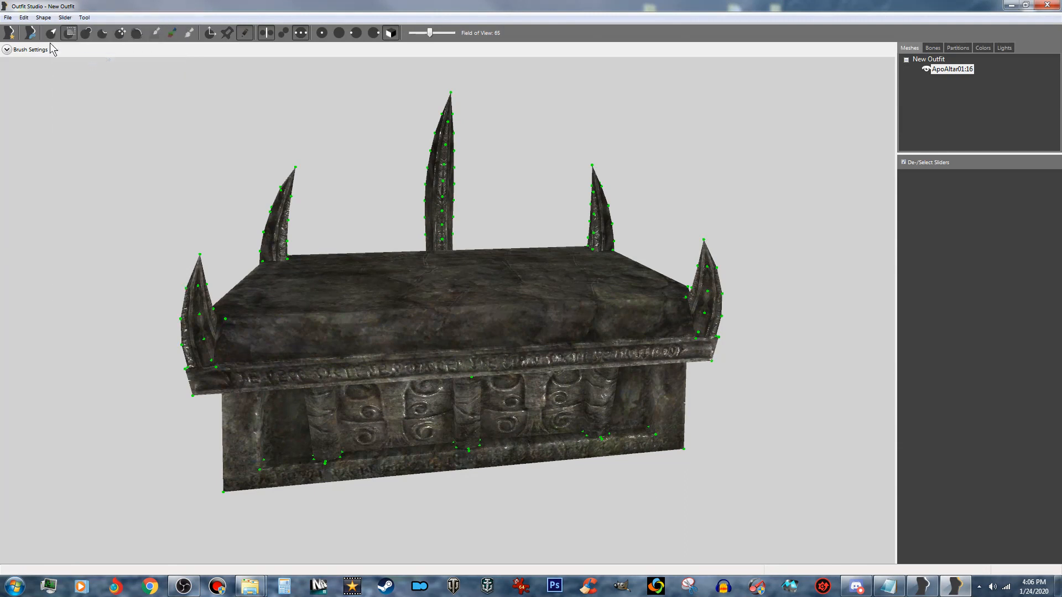
pyautogui.click(62, 17)
# - Start saving the project under a new name, with output file name CustomEnchanterTable01 and single weight output
pyautogui.click(8, 19)
pyautogui.click(8, 18)
pyautogui.click(8, 18)
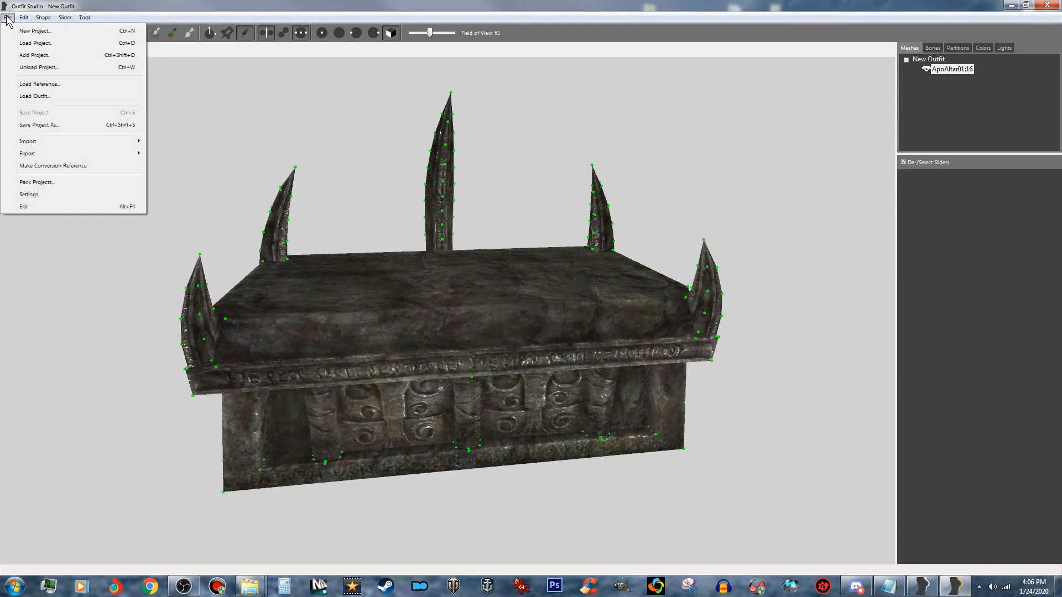
pyautogui.click(41, 126)
pyautogui.moveTo(523, 237); pyautogui.dragTo(472, 239)
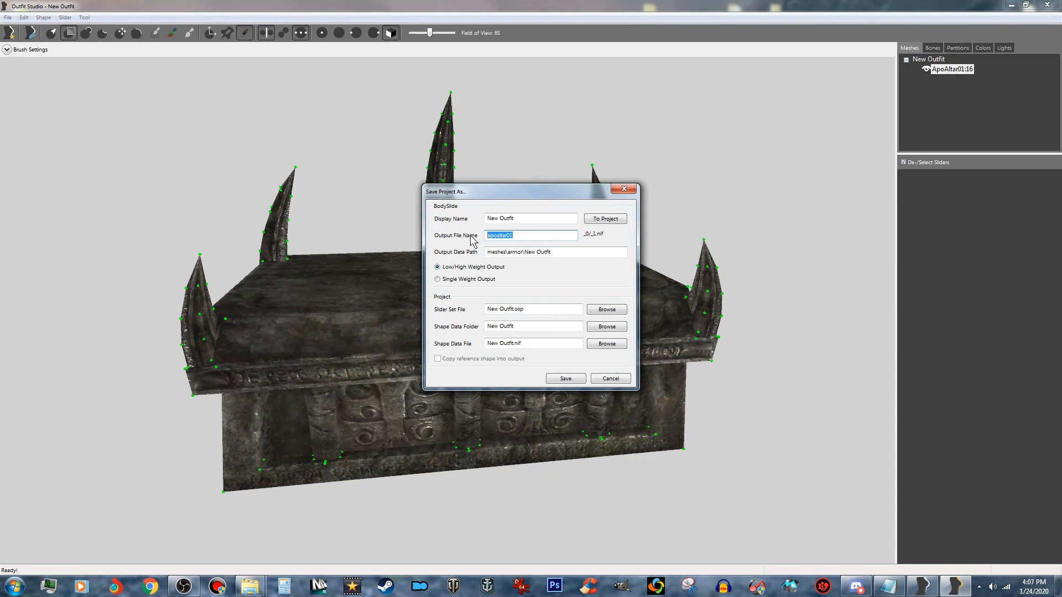
pyautogui.write('CustomEnchanterTable')
pyautogui.click(476, 280)
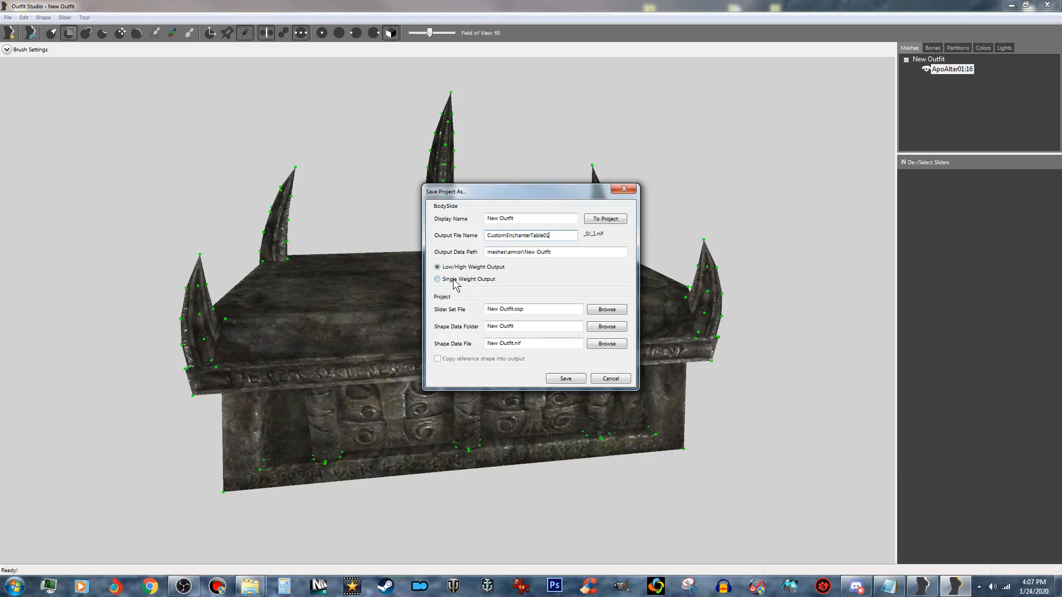
# - Reuse the output name for the display name 000CustomEnchanterTable01, apply it to the project file names, and save the project
pyautogui.doubleClick(554, 236)
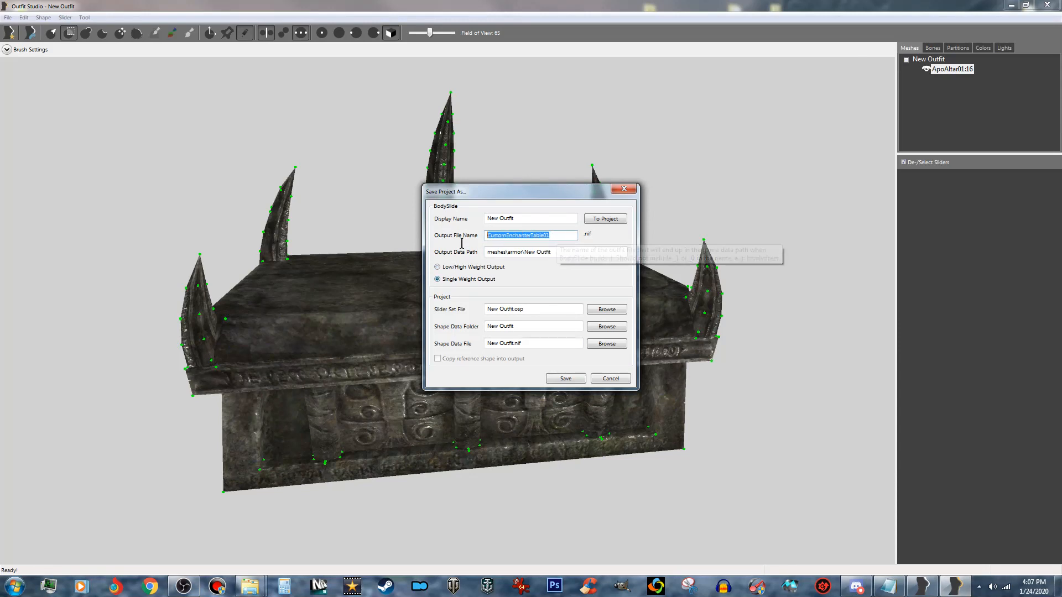
pyautogui.rightClick(536, 231)
pyautogui.click(559, 274)
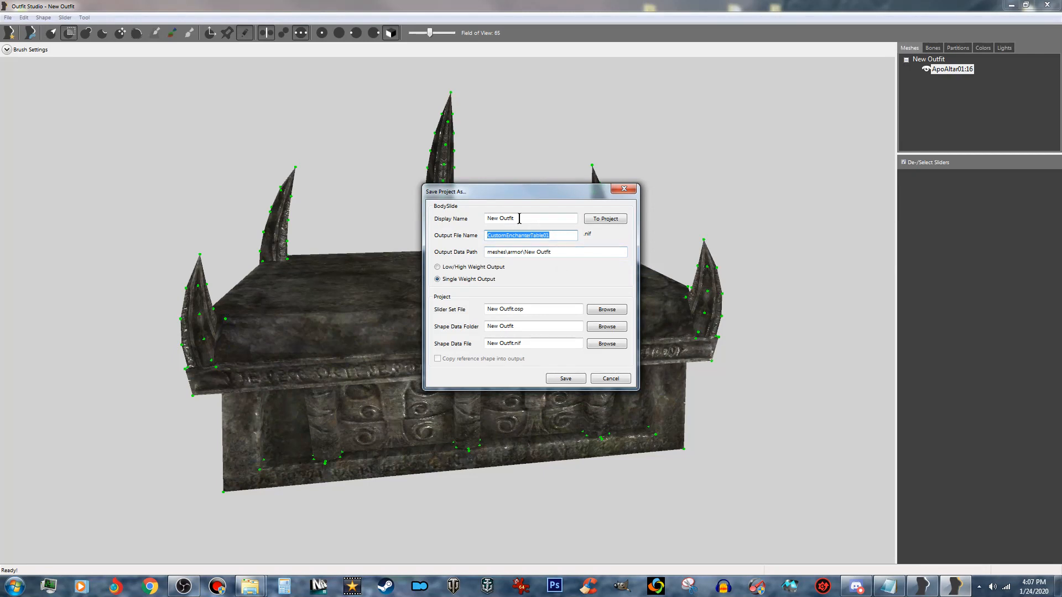
pyautogui.moveTo(520, 219); pyautogui.dragTo(441, 219)
pyautogui.write('00')
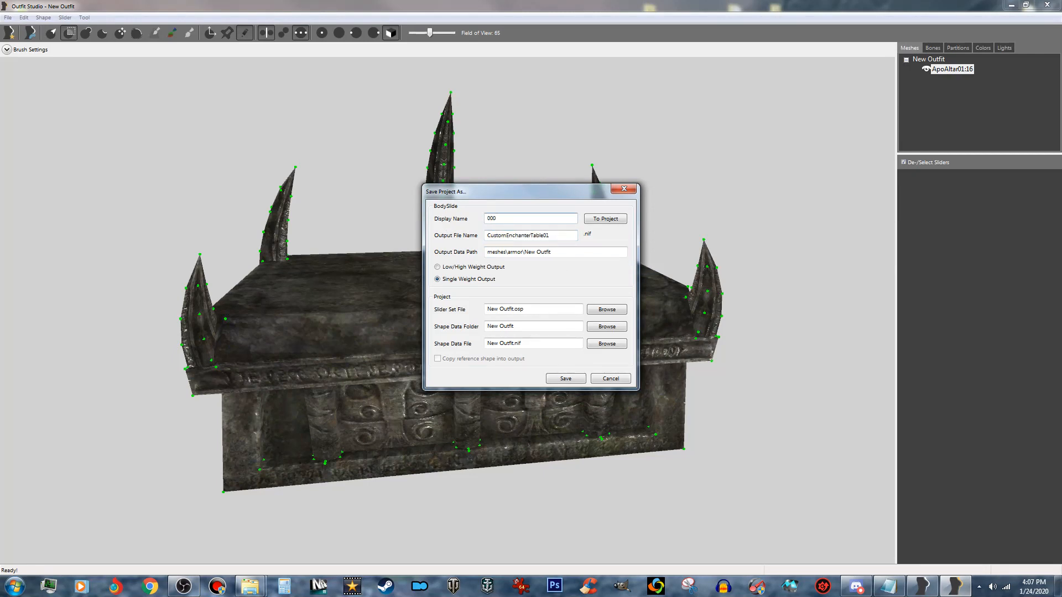
pyautogui.write('0')
pyautogui.hotkey('ctrl', 'v')
pyautogui.click(605, 220)
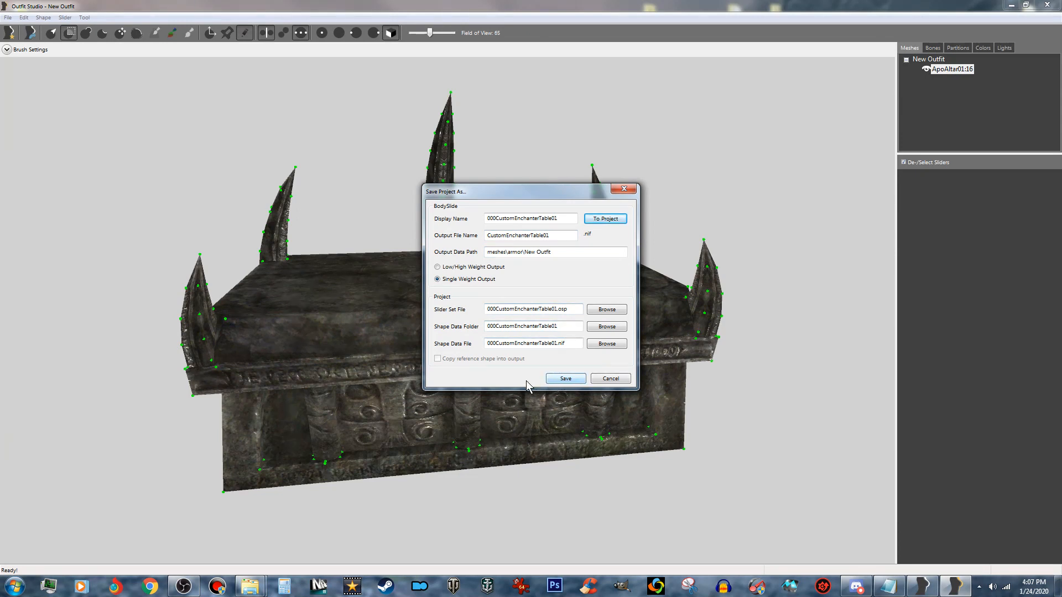
pyautogui.click(565, 380)
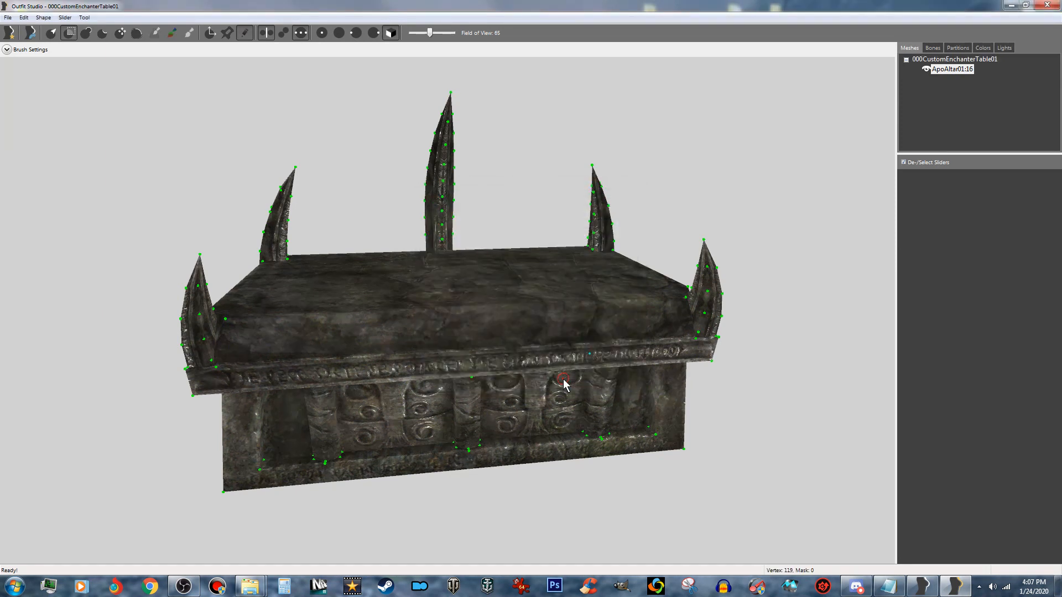
# - Mask the single vertex at the foot of the central long-side spike, near the altar's bottom ledge, and clear the mask
pyautogui.moveTo(552, 299); pyautogui.dragTo(539, 359, button='right')
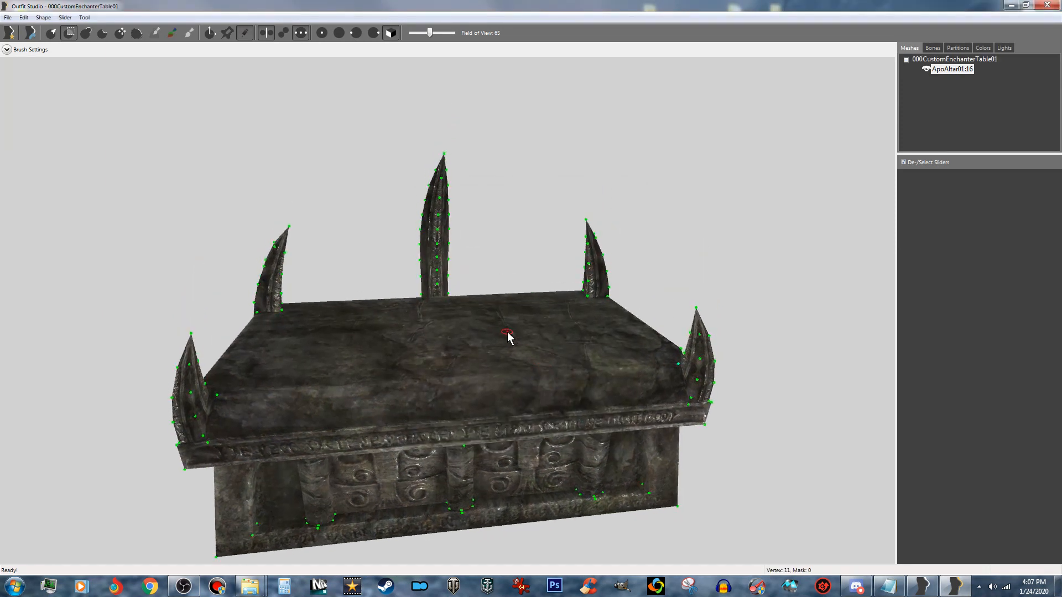
pyautogui.scroll(-3, 496, 327)
pyautogui.moveTo(452, 343); pyautogui.dragTo(528, 354, button='right')
pyautogui.scroll(2, 462, 344)
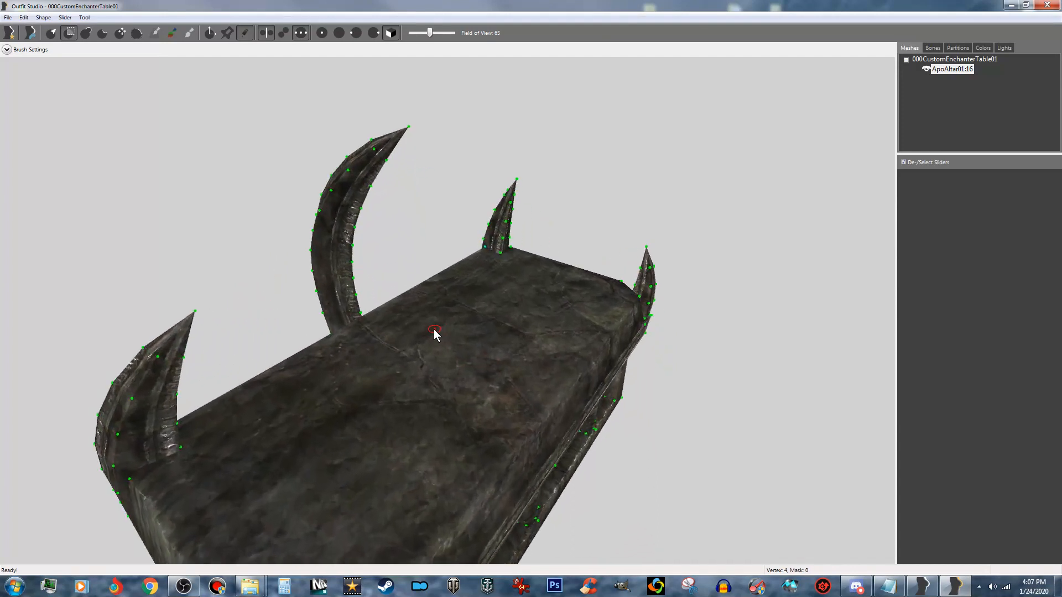
pyautogui.moveTo(342, 314); pyautogui.dragTo(607, 296, button='right')
pyautogui.moveTo(470, 337); pyautogui.dragTo(566, 240, button='right')
pyautogui.scroll(5, 569, 237)
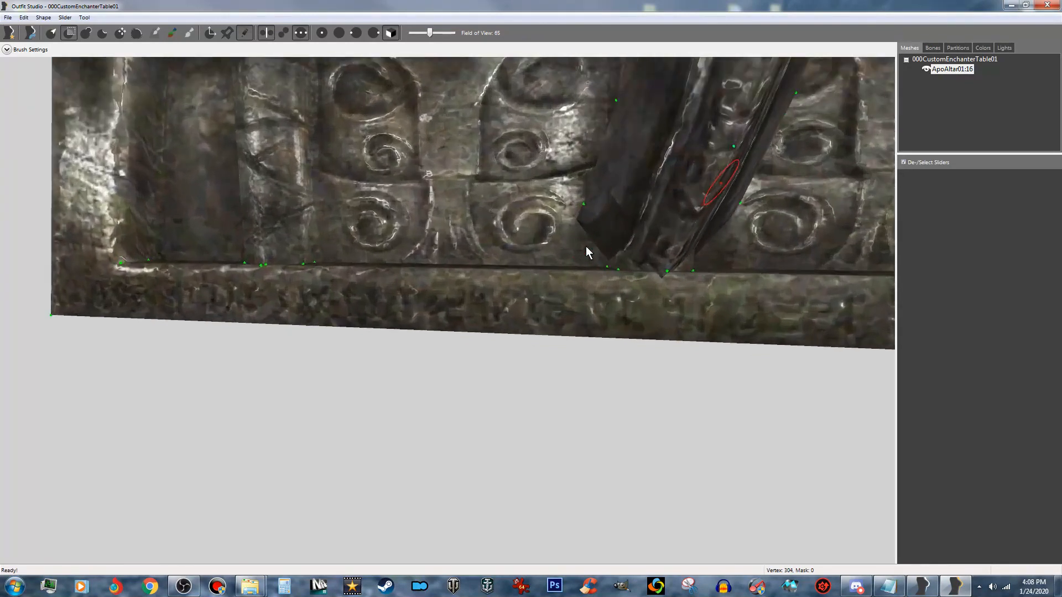
pyautogui.moveTo(635, 254); pyautogui.dragTo(508, 271, button='middle')
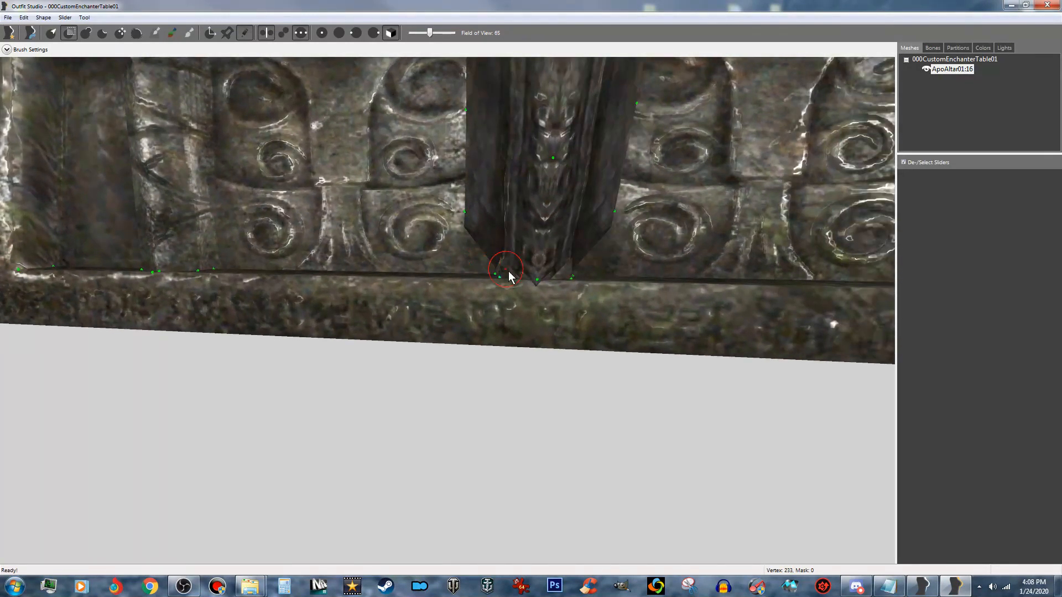
pyautogui.click(539, 278)
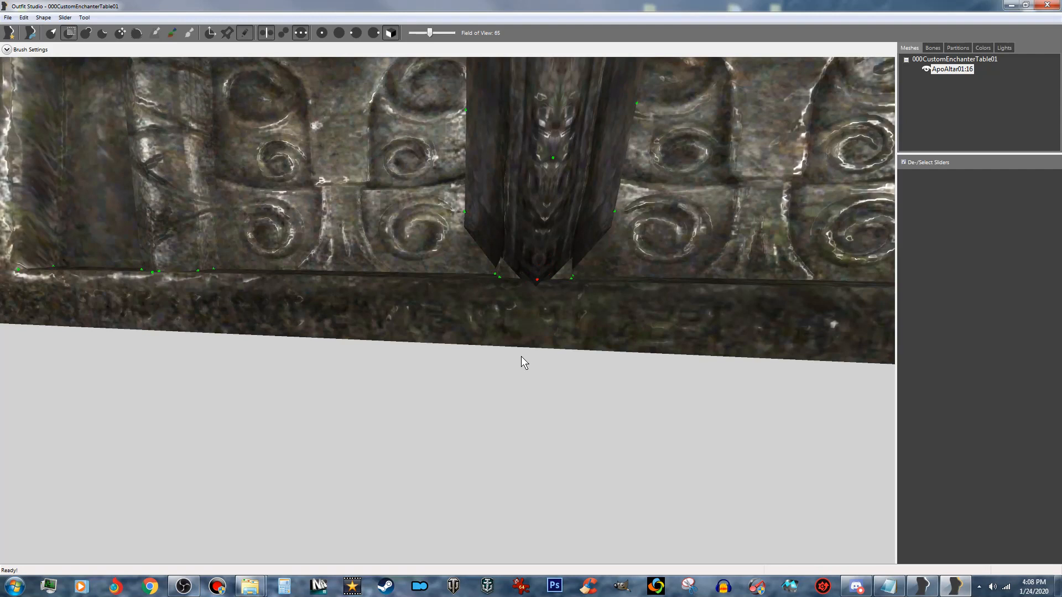
pyautogui.scroll(-4, 466, 357)
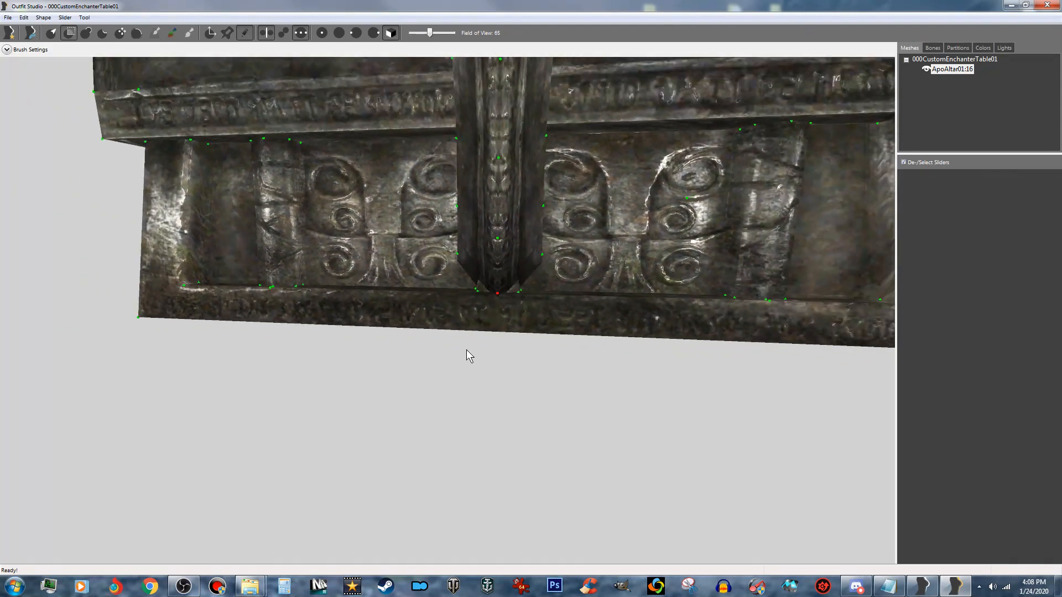
pyautogui.click(84, 19)
pyautogui.click(120, 138)
# - From a lower angle, mask only the vertex where the central spike's foot meets the altar's bottom ledge
pyautogui.moveTo(346, 296); pyautogui.dragTo(389, 258, button='right')
pyautogui.scroll(3, 390, 257)
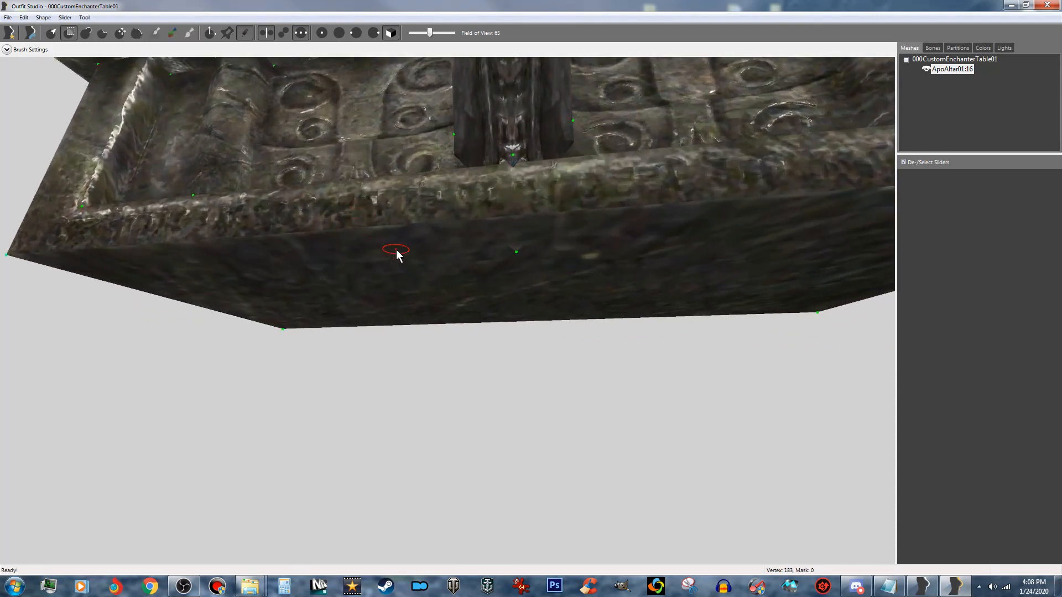
pyautogui.click(515, 153)
pyautogui.scroll(-2, 515, 148)
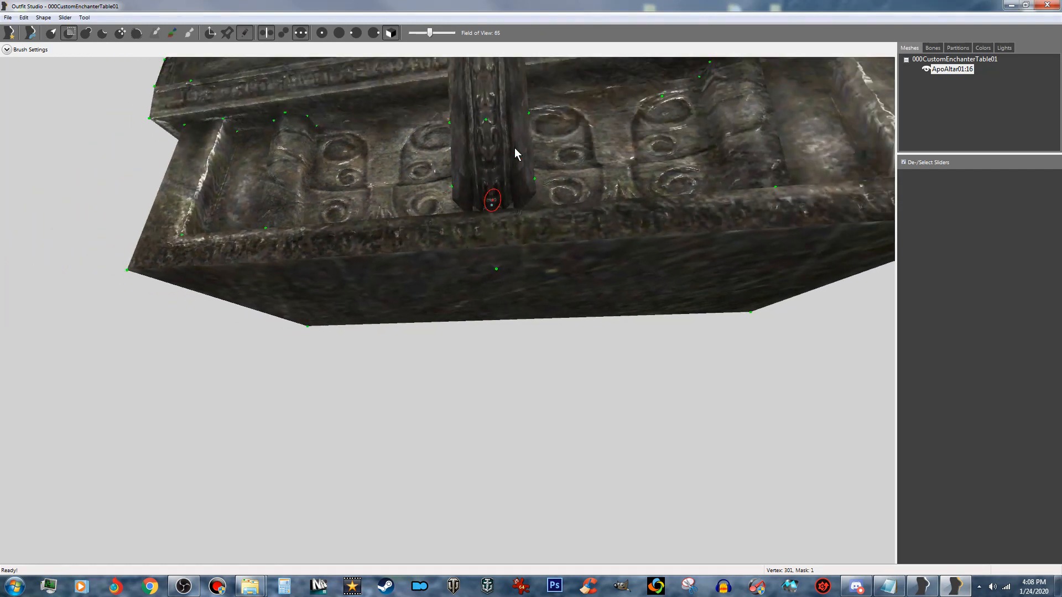
pyautogui.moveTo(514, 175); pyautogui.dragTo(515, 255, button='right')
pyautogui.scroll(-3, 514, 257)
pyautogui.moveTo(471, 312); pyautogui.dragTo(503, 335, button='right')
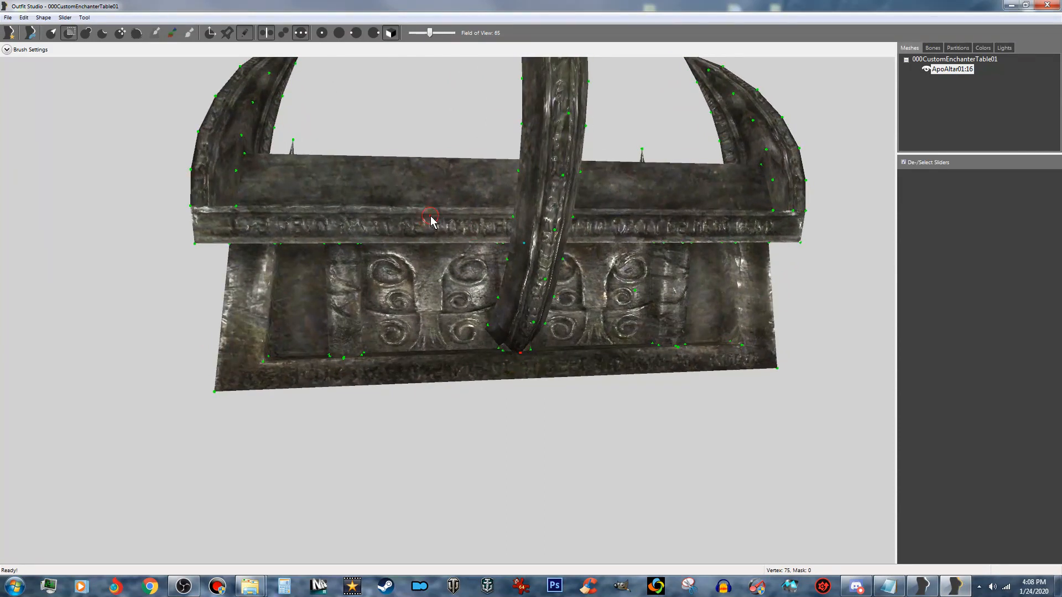
# - Invert the mask and delete the one unmasked vertex at the altar's bottom ledge from ApoAltar01:16, confirming the deletion
pyautogui.hotkey('ctrl', 'i')
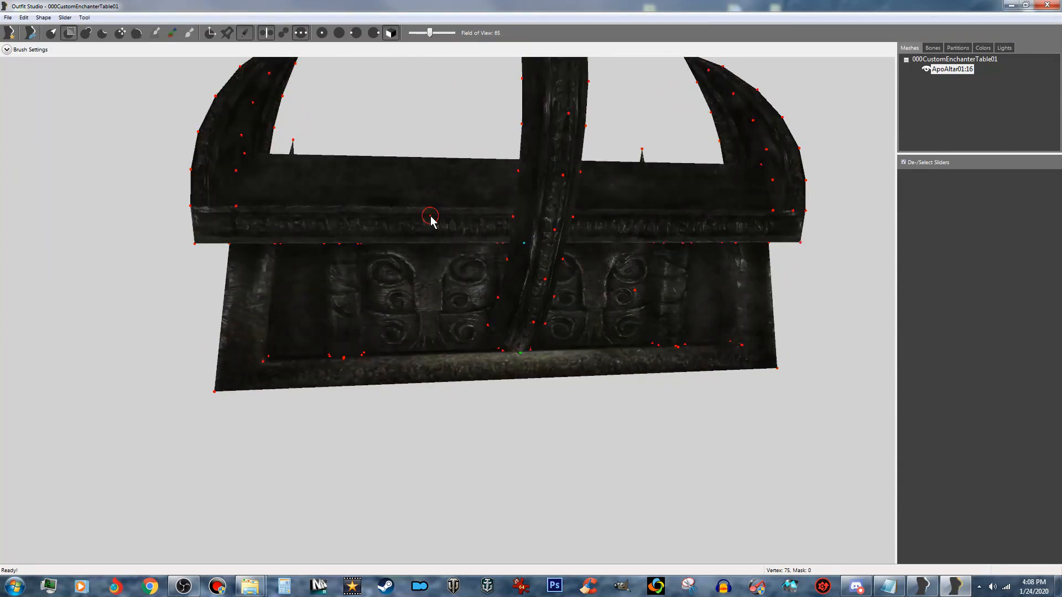
pyautogui.rightClick(953, 74)
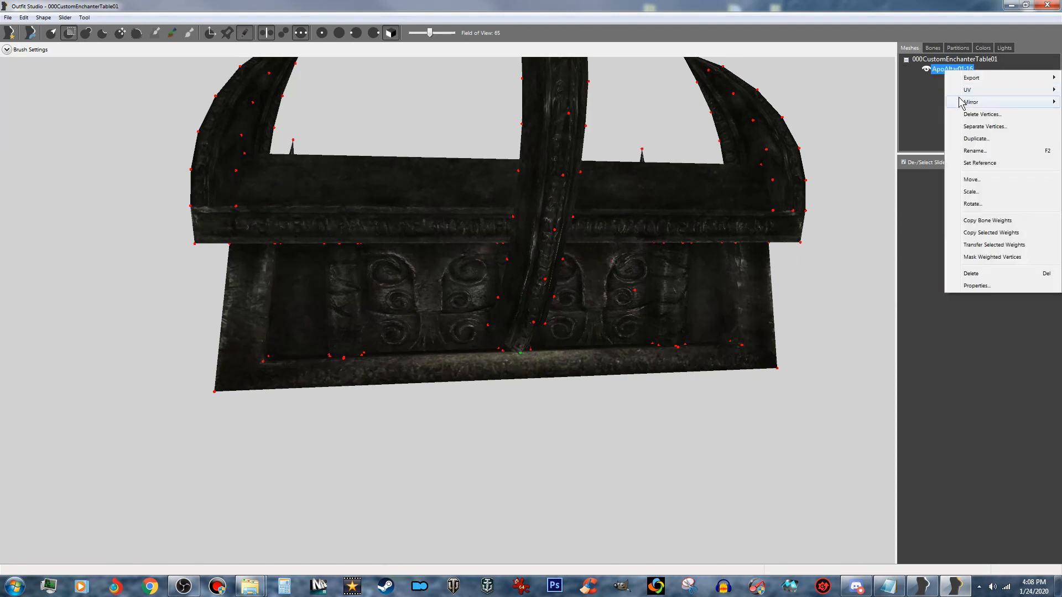
pyautogui.click(961, 113)
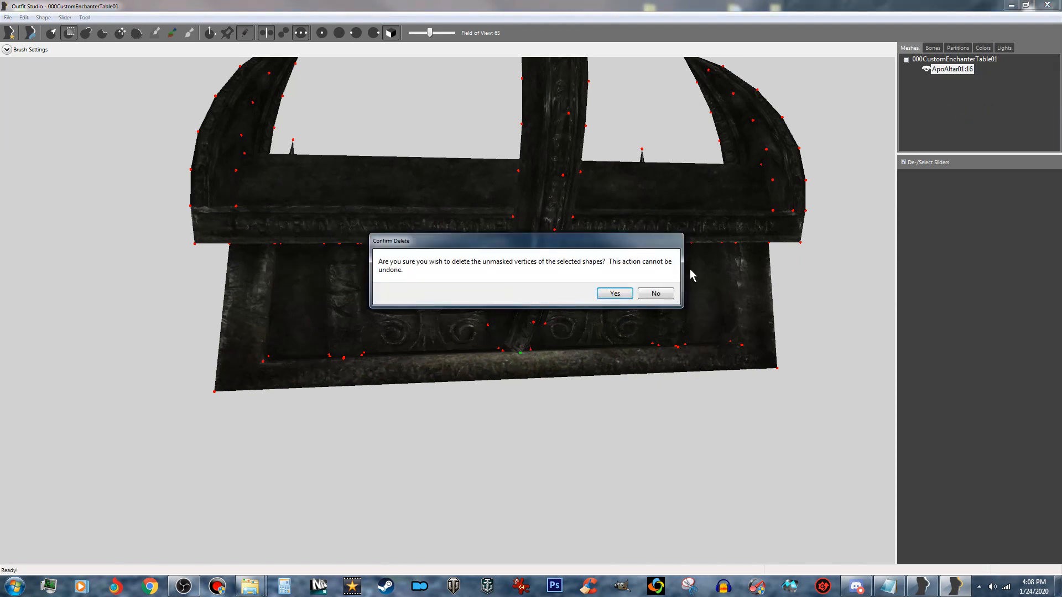
pyautogui.click(614, 294)
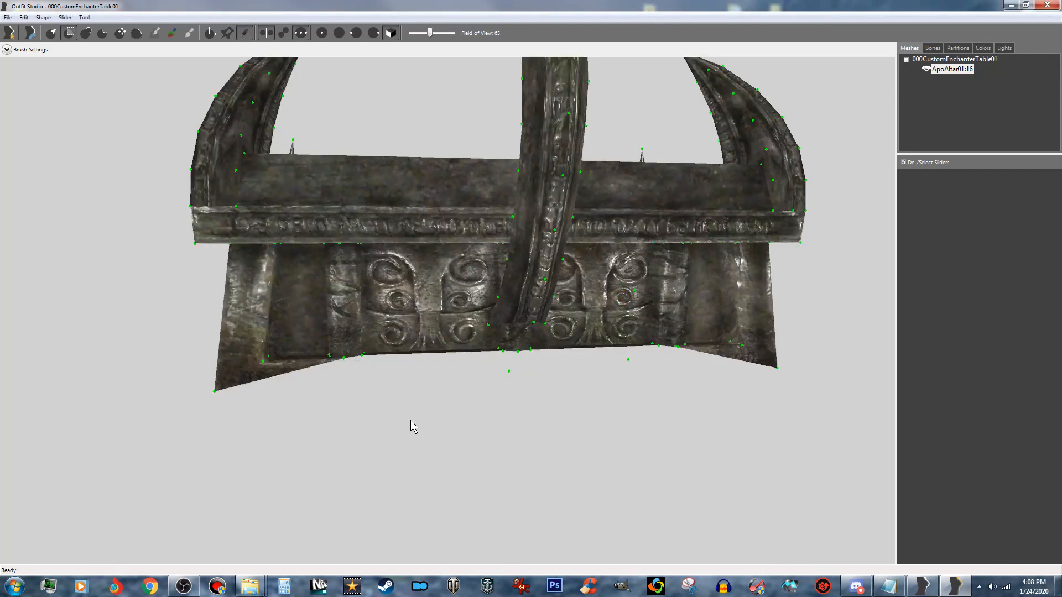
pyautogui.moveTo(344, 454); pyautogui.dragTo(210, 335, button='right')
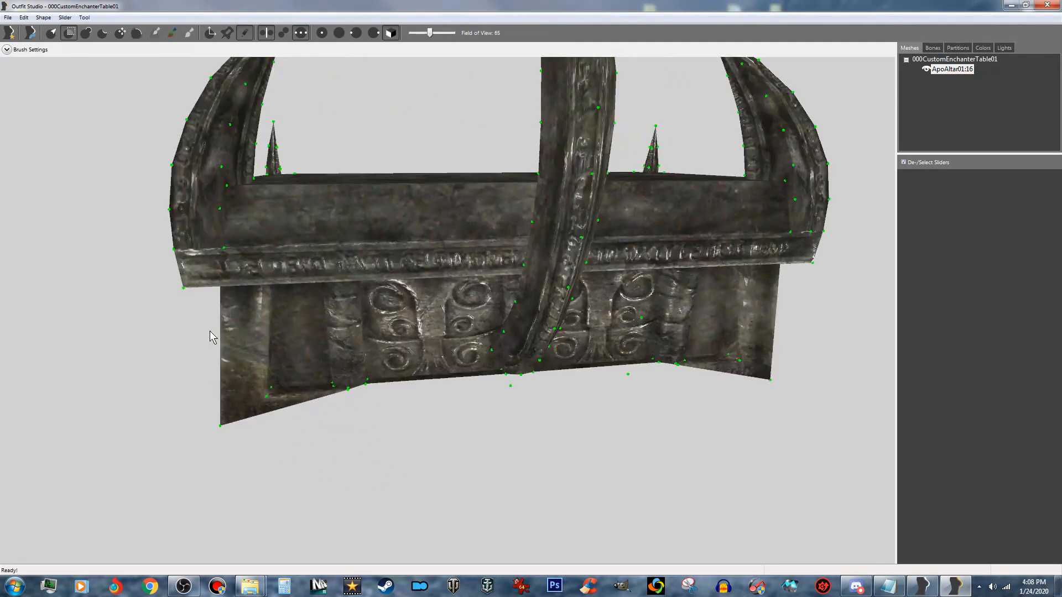
# - Start loading a project and browse to the SliderSets folder under Skyrim Special Edition, Data, Tools, BodySlide
pyautogui.click(8, 17)
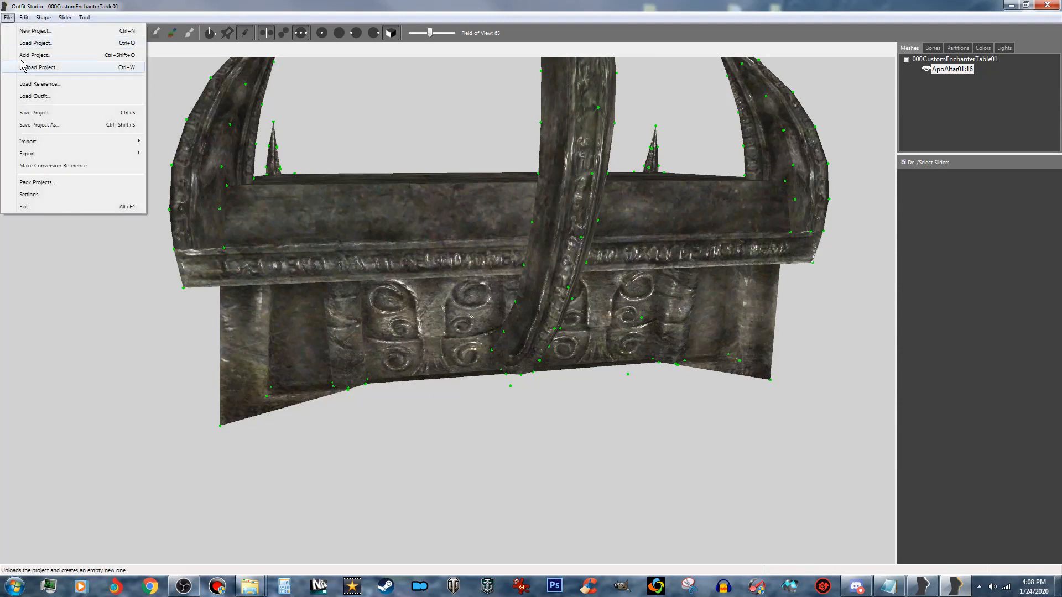
pyautogui.click(45, 44)
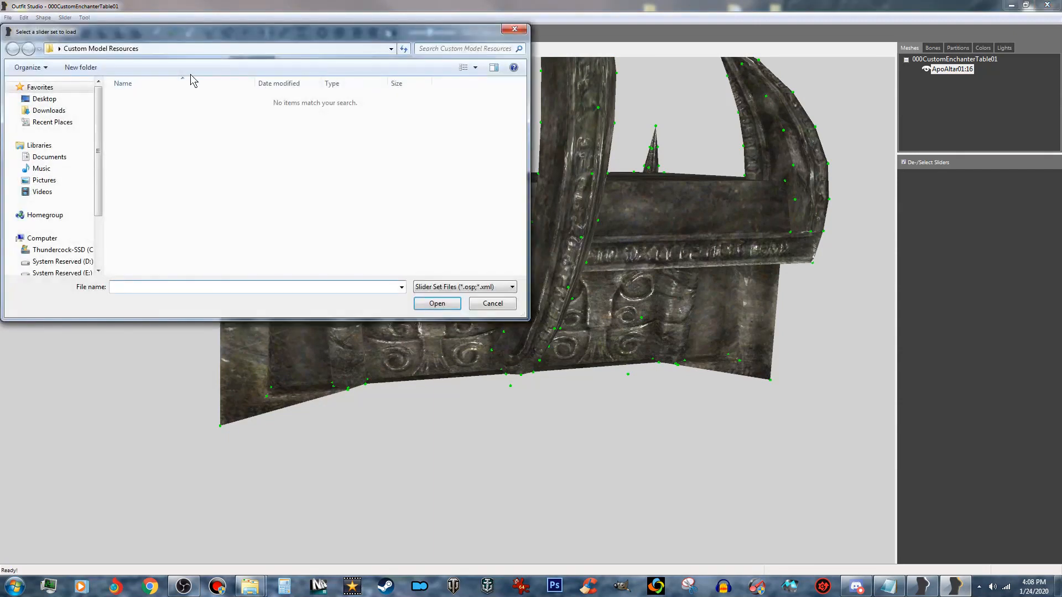
pyautogui.click(51, 99)
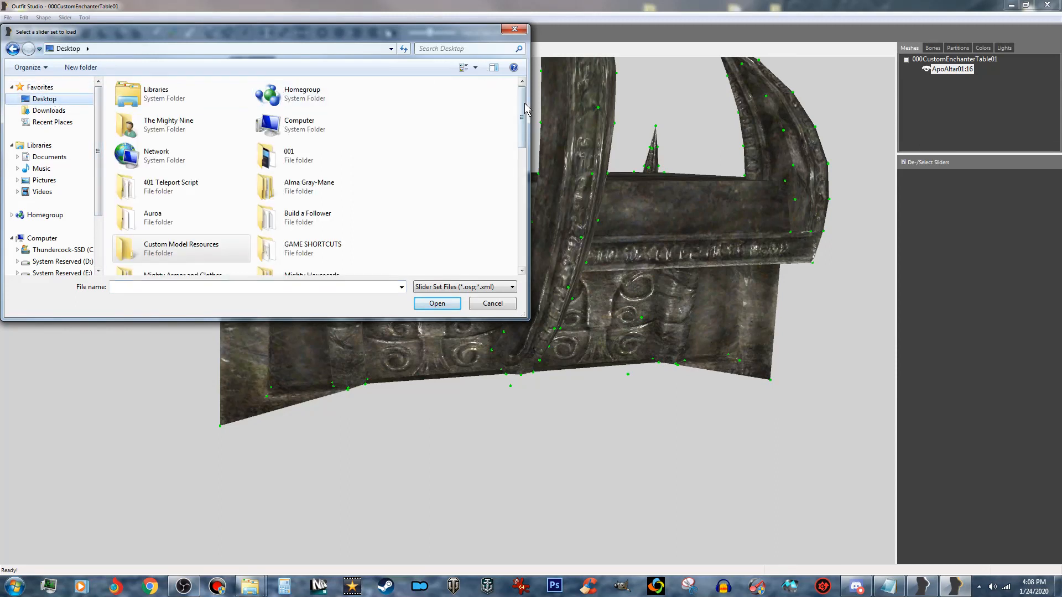
pyautogui.moveTo(523, 104); pyautogui.dragTo(522, 262)
pyautogui.doubleClick(294, 234)
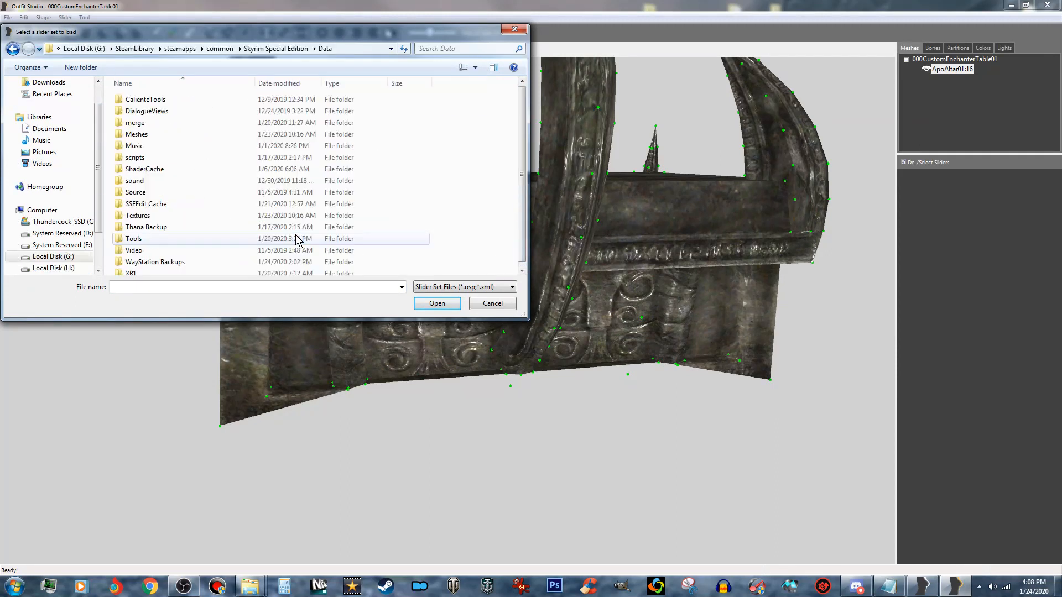
pyautogui.doubleClick(178, 236)
pyautogui.click(155, 100)
pyautogui.doubleClick(155, 99)
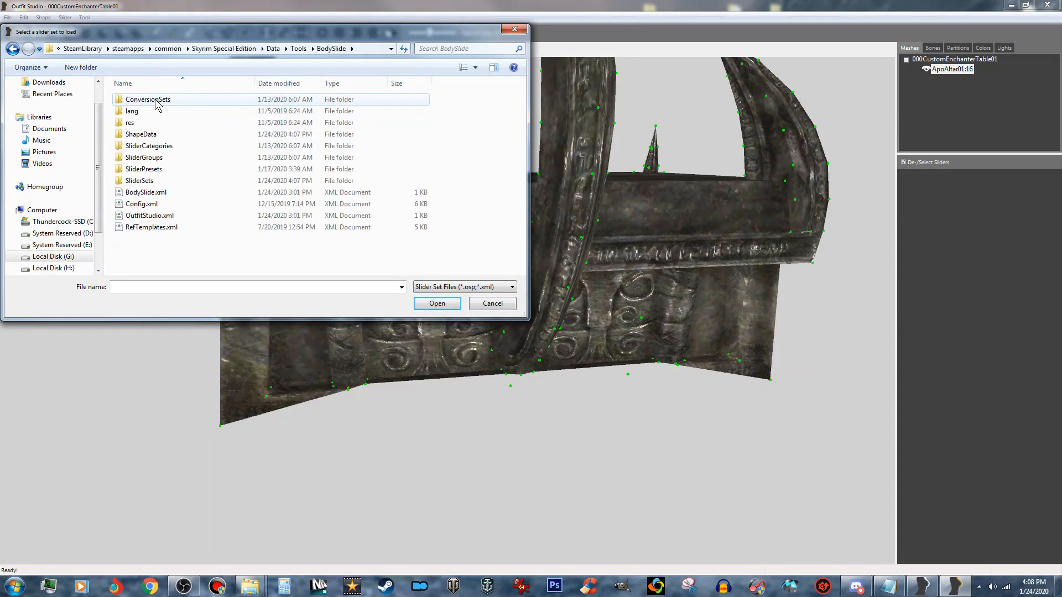
pyautogui.click(153, 182)
pyautogui.doubleClick(153, 182)
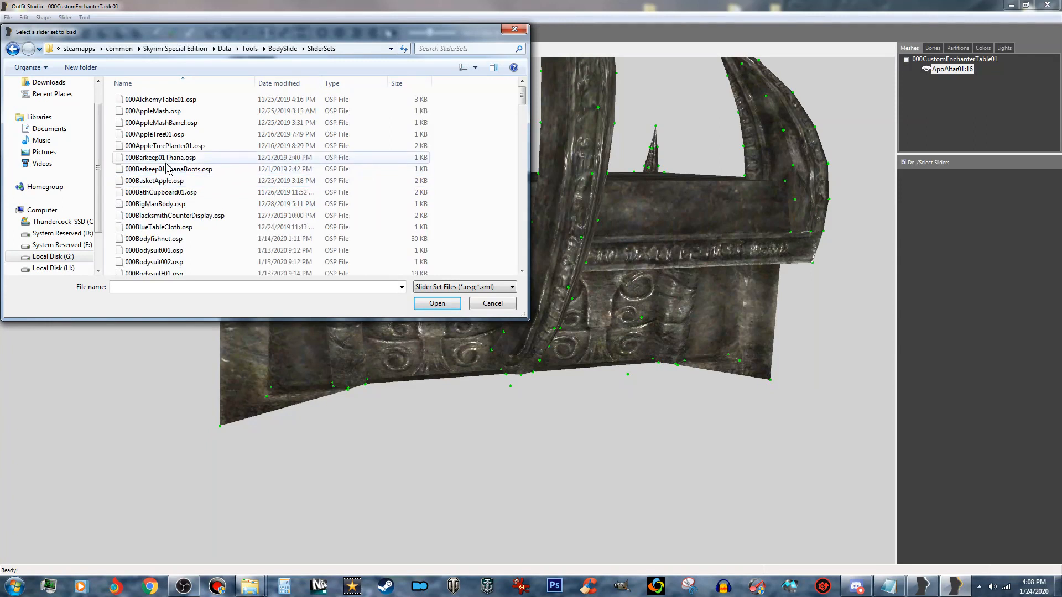
# - Load the saved project 000CustomEnchanterTable01.osp from the SliderSets folder
pyautogui.scroll(-3, 192, 157)
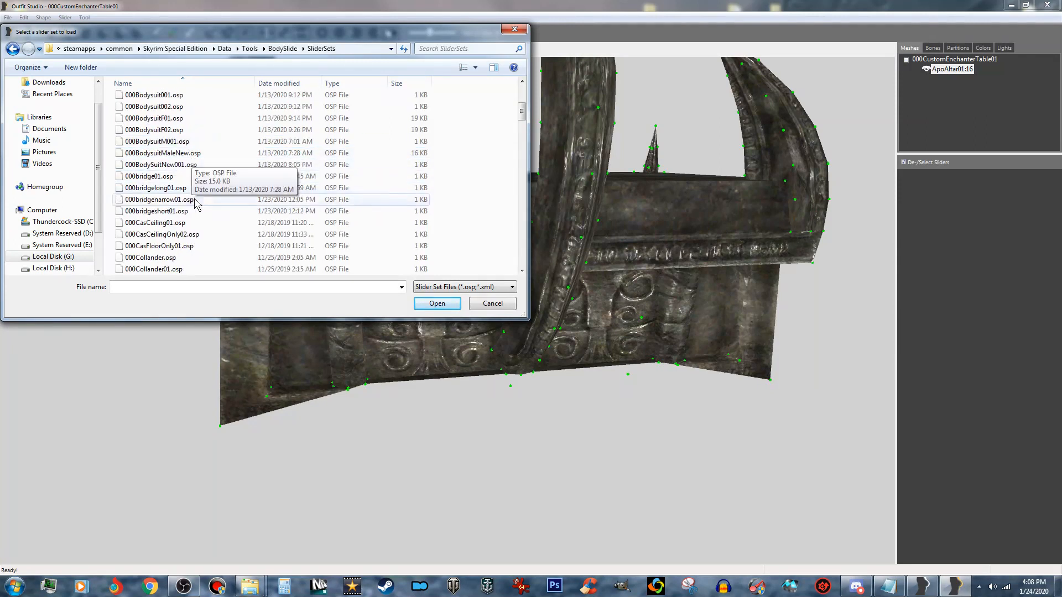
pyautogui.scroll(-3, 203, 233)
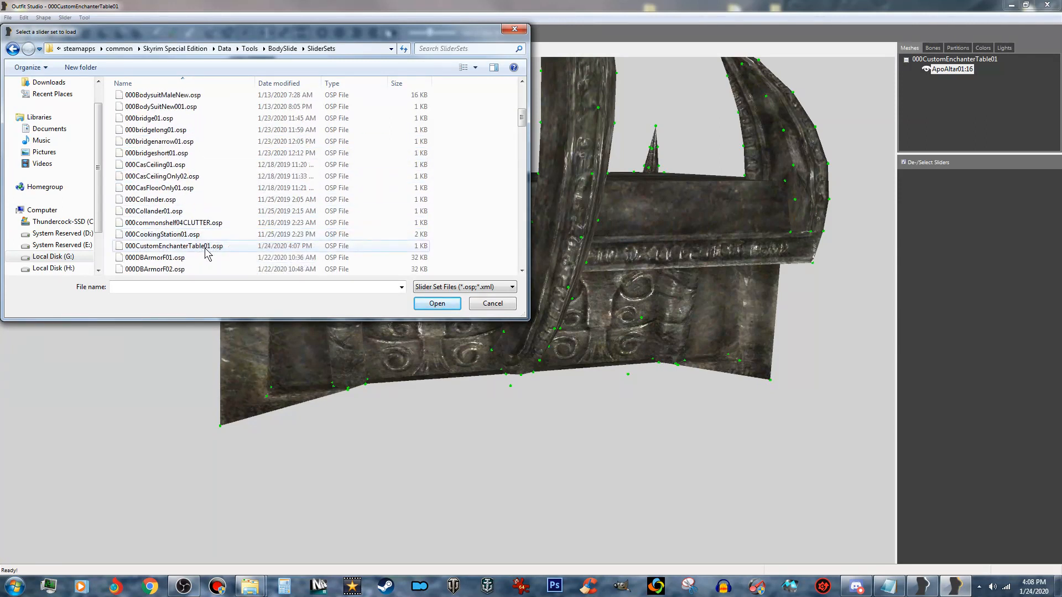
pyautogui.click(205, 247)
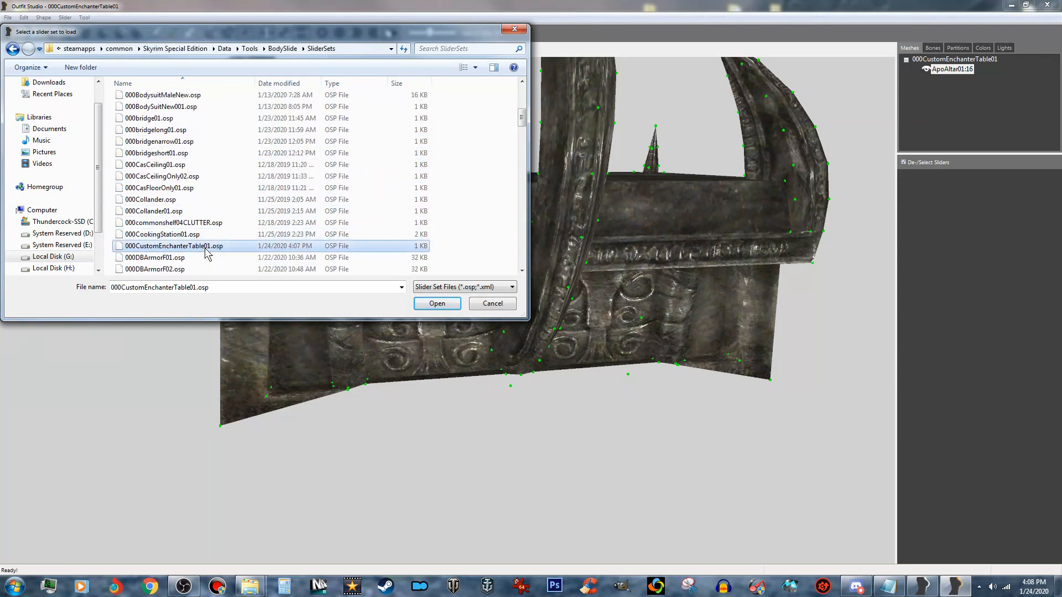
pyautogui.click(437, 304)
# - Reduce the mask brush size to 0.011 and mask the single vertex at the central spike's lower tip
pyautogui.scroll(10, 446, 310)
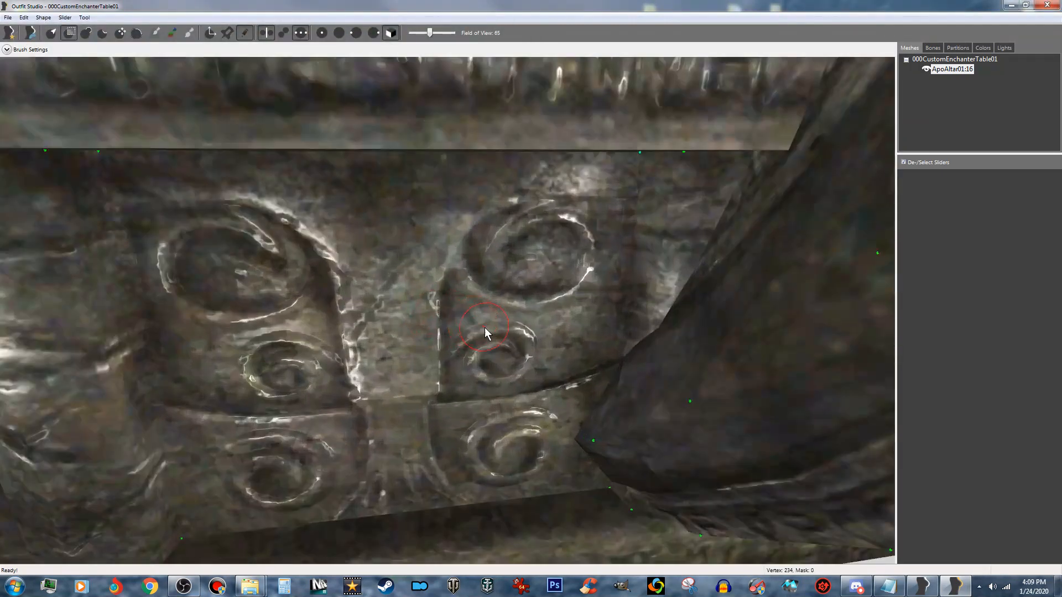
pyautogui.moveTo(489, 330); pyautogui.dragTo(121, 239, button='middle')
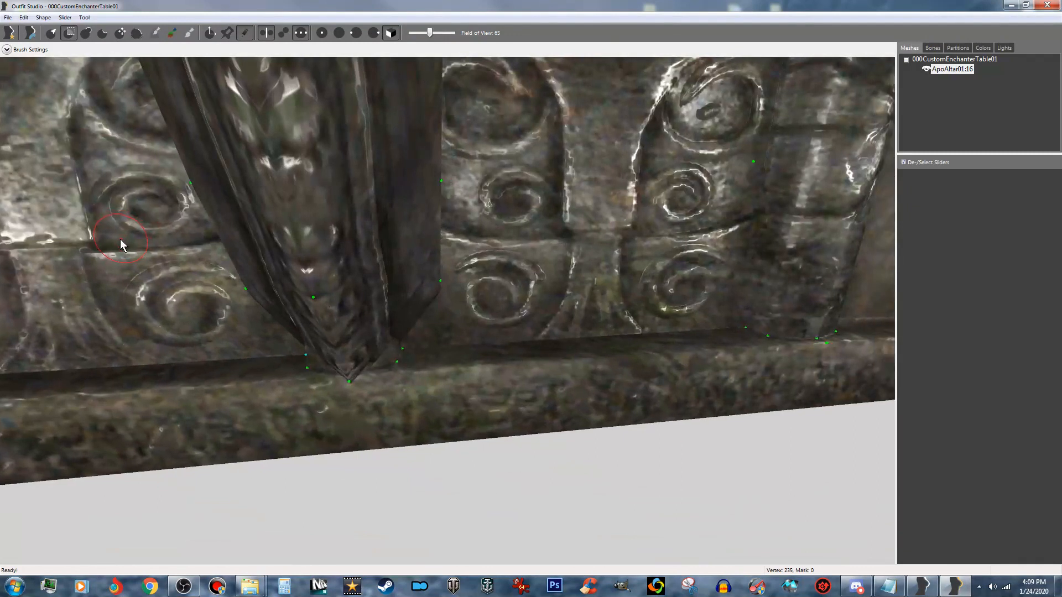
pyautogui.moveTo(128, 241); pyautogui.dragTo(134, 217, button='right')
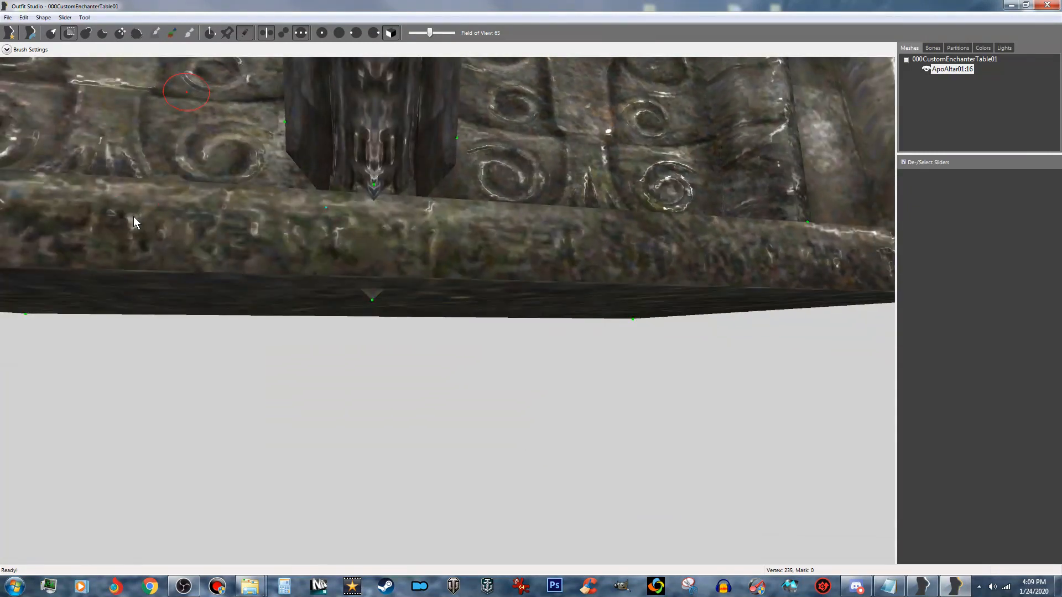
pyautogui.scroll(3, 163, 195)
pyautogui.moveTo(248, 96); pyautogui.dragTo(299, 163, button='right')
pyautogui.moveTo(299, 163); pyautogui.dragTo(332, 189, button='middle')
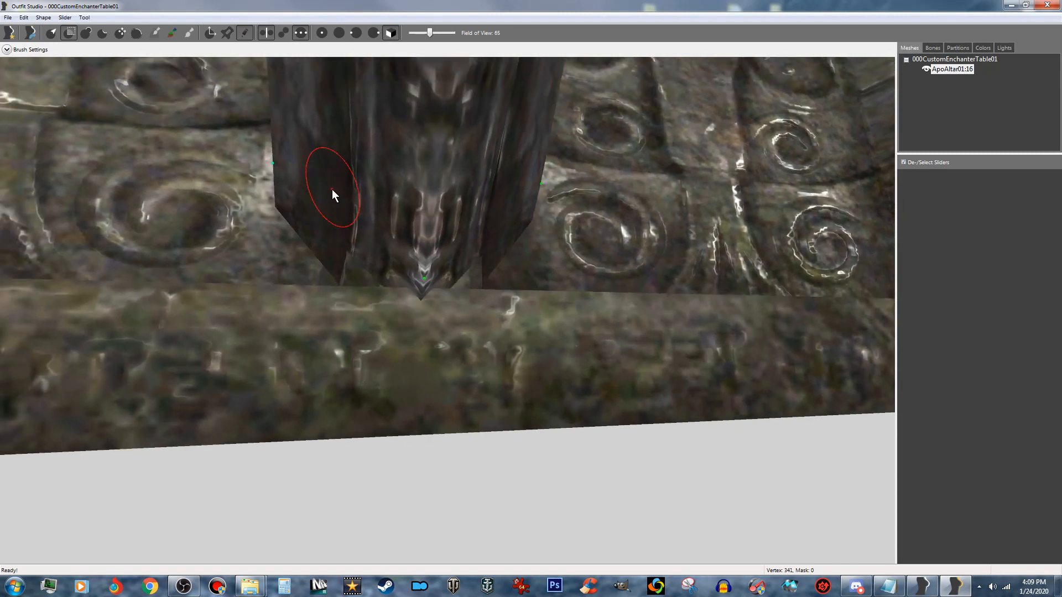
pyautogui.scroll(3, 332, 189)
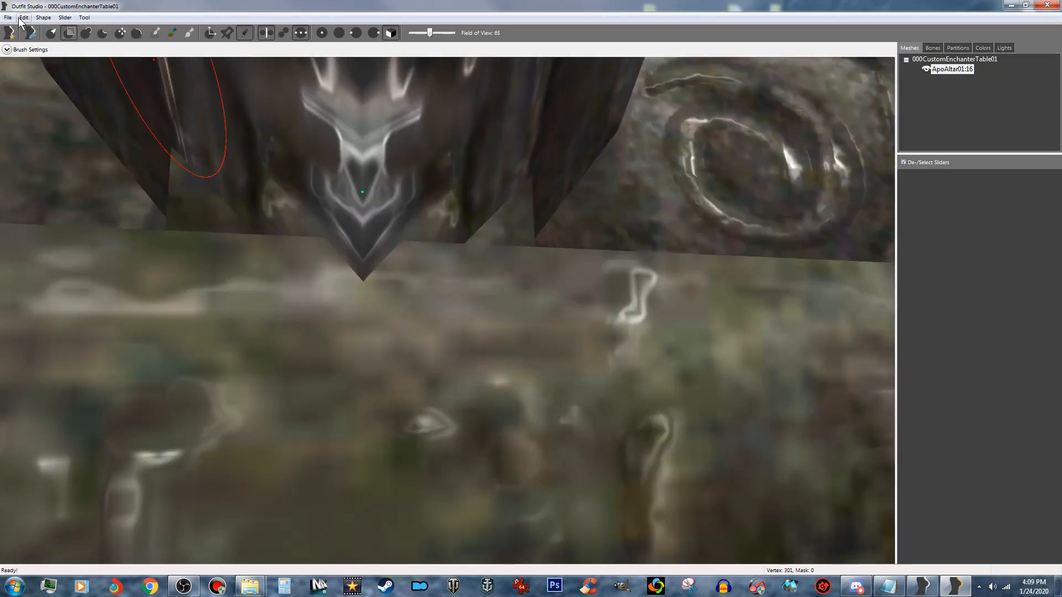
pyautogui.click(14, 51)
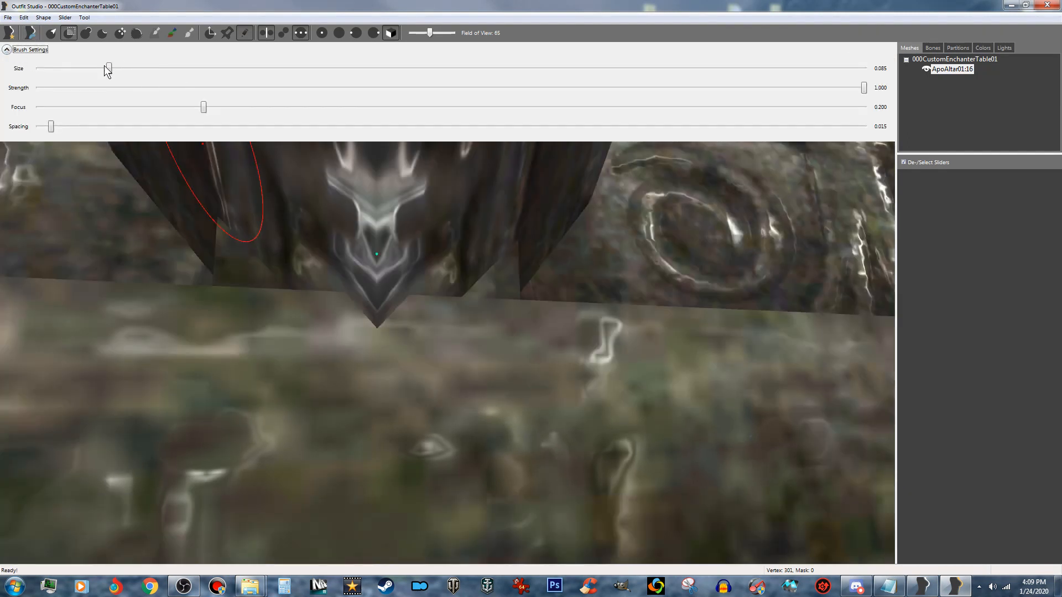
pyautogui.moveTo(110, 68); pyautogui.dragTo(92, 66)
pyautogui.click(6, 50)
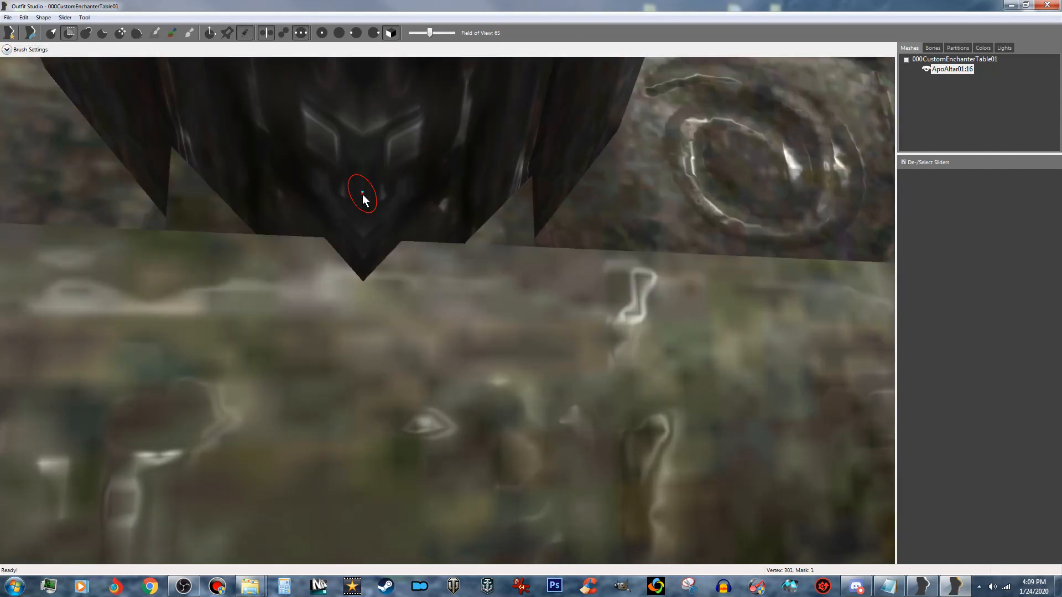
pyautogui.scroll(-3, 365, 192)
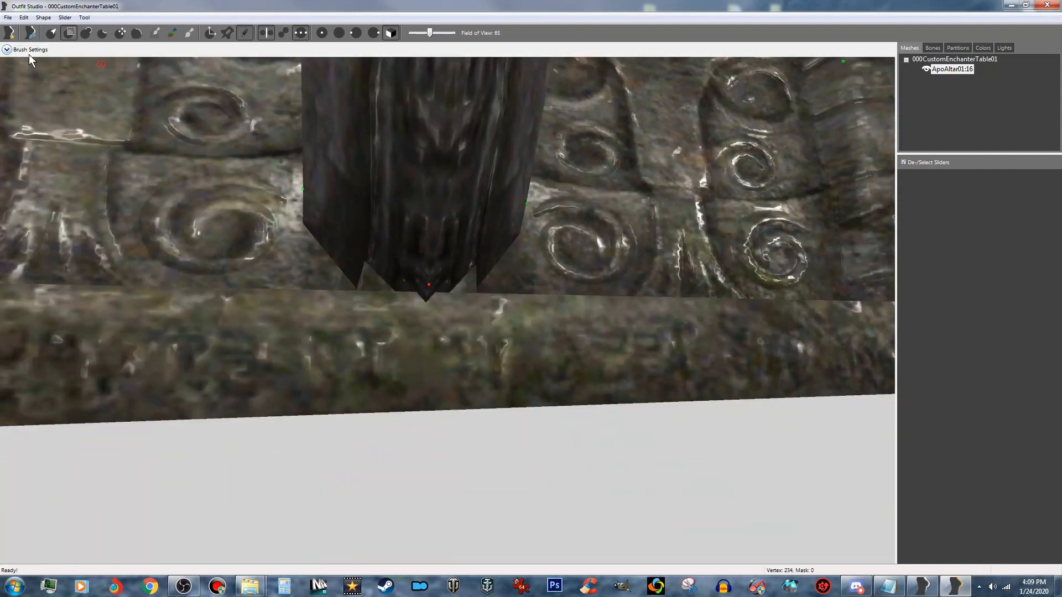
# - Enlarge the mask brush slightly and mask the ridge and side-edge vertices on the lowest part of the central spike
pyautogui.click(7, 50)
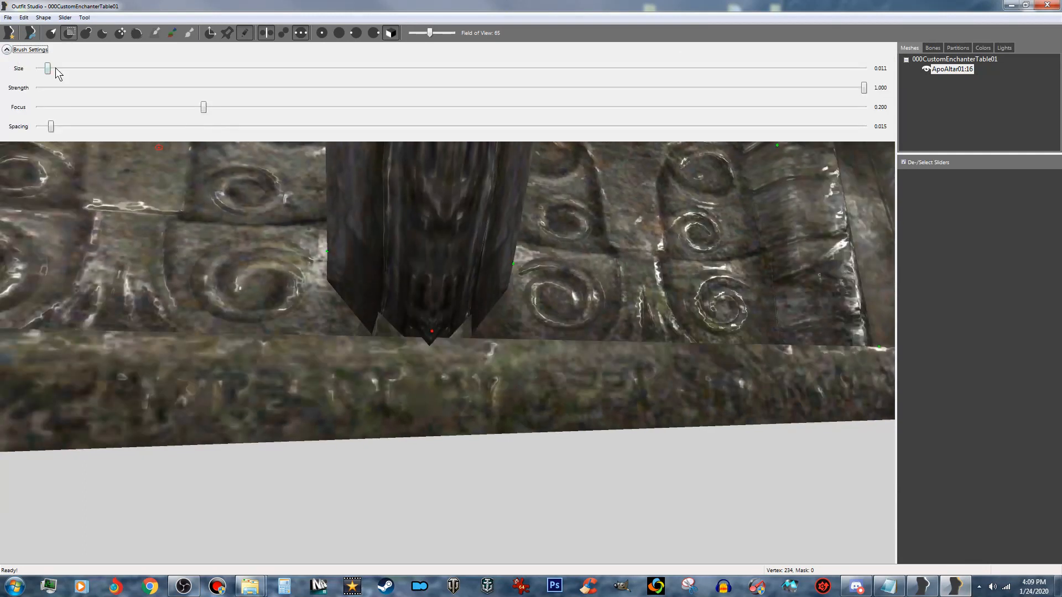
pyautogui.moveTo(48, 71); pyautogui.dragTo(70, 71)
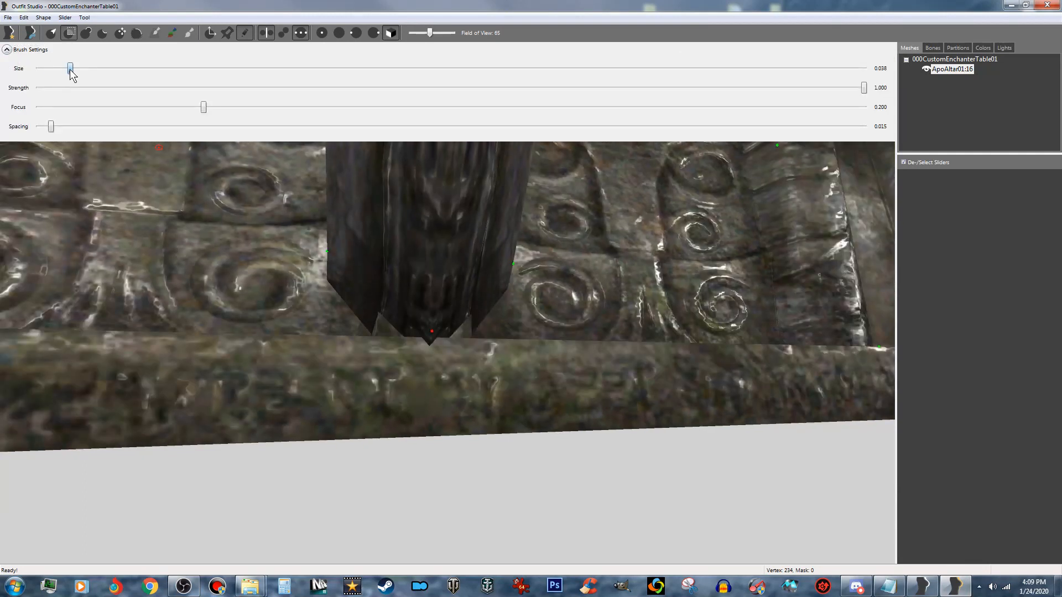
pyautogui.click(6, 51)
pyautogui.moveTo(373, 195); pyautogui.dragTo(398, 202, button='right')
pyautogui.moveTo(479, 200); pyautogui.dragTo(597, 213, button='right')
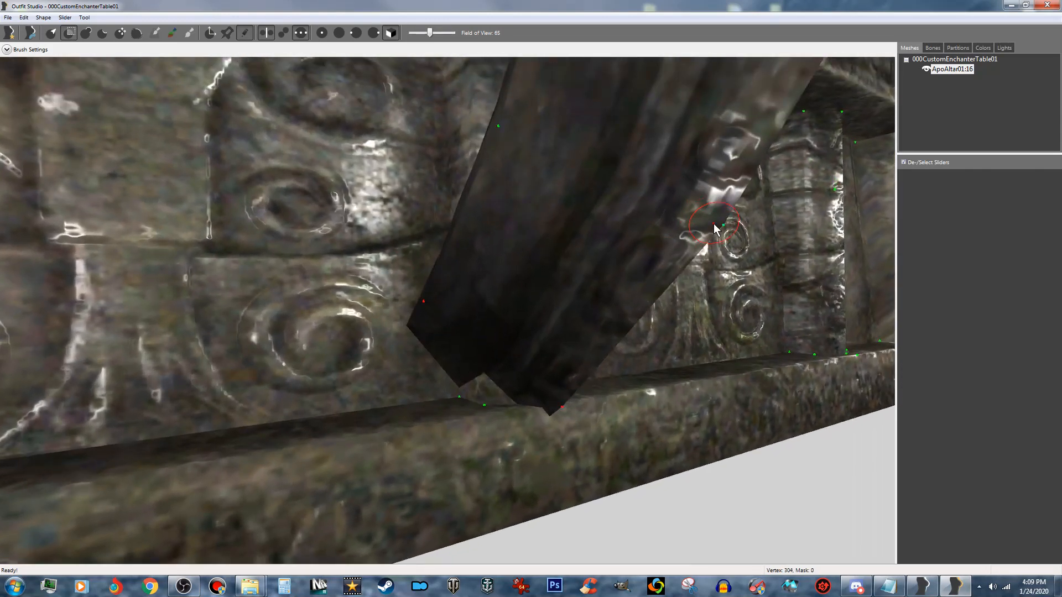
pyautogui.click(714, 224)
pyautogui.click(505, 131)
pyautogui.moveTo(616, 137); pyautogui.dragTo(580, 144, button='right')
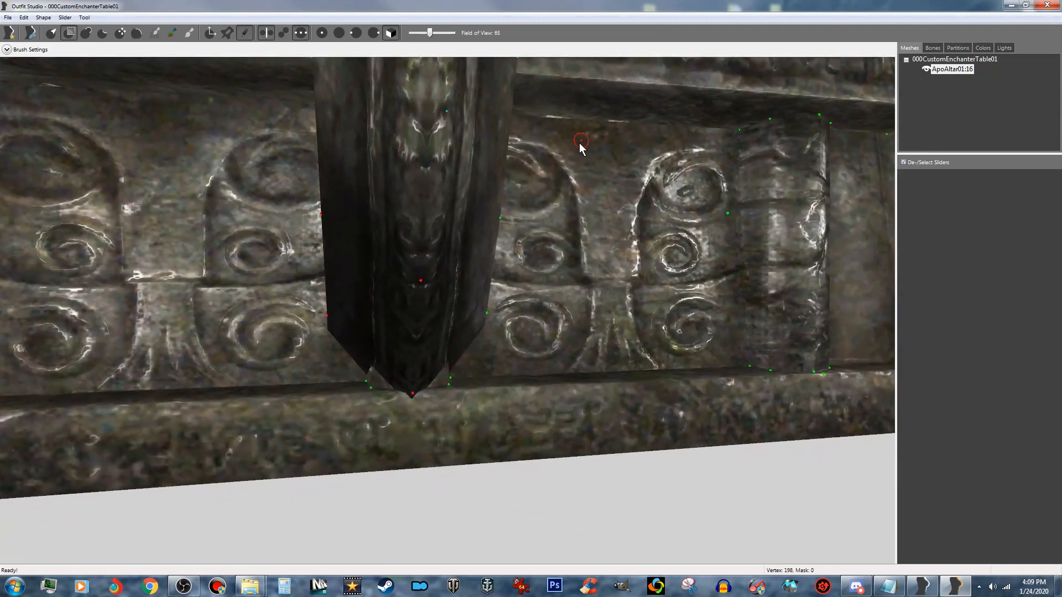
pyautogui.click(499, 229)
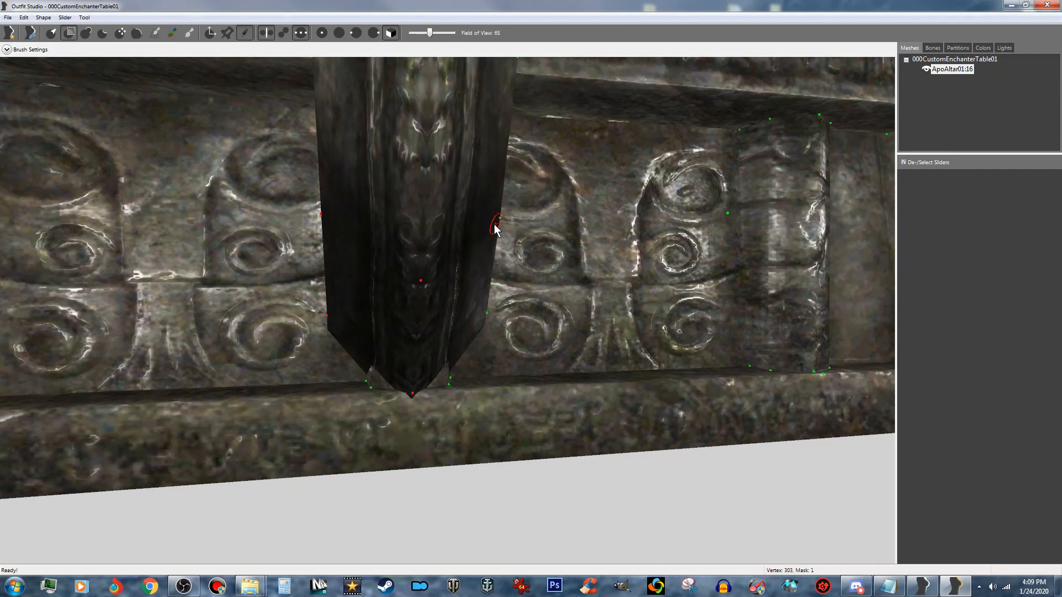
pyautogui.click(484, 315)
# - Mask the central spike's ridge and side-edge vertices just below and just above the altar's ornamental band
pyautogui.moveTo(422, 174); pyautogui.dragTo(426, 244, button='middle')
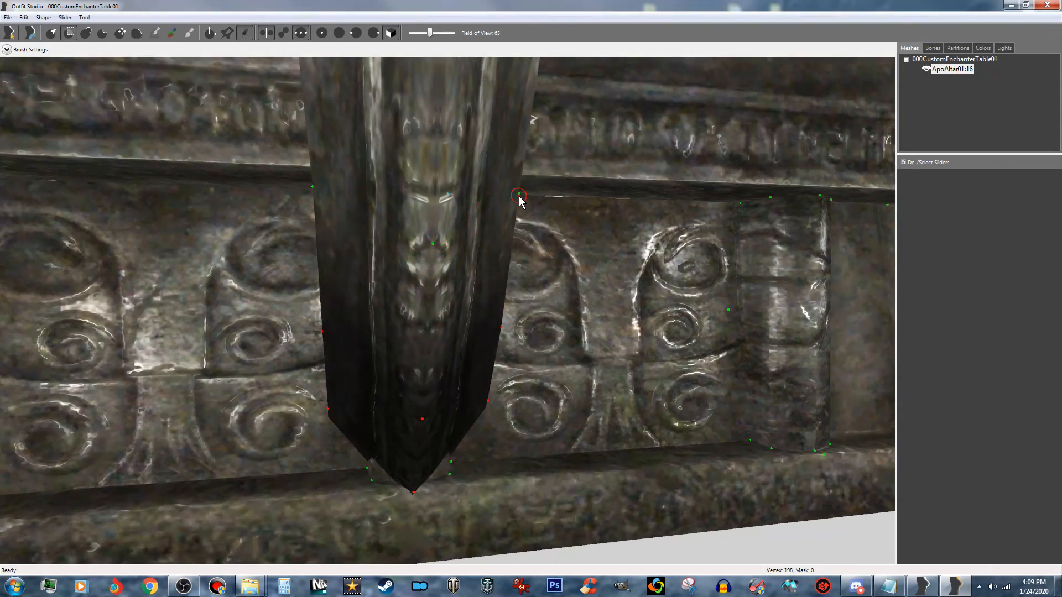
pyautogui.click(516, 197)
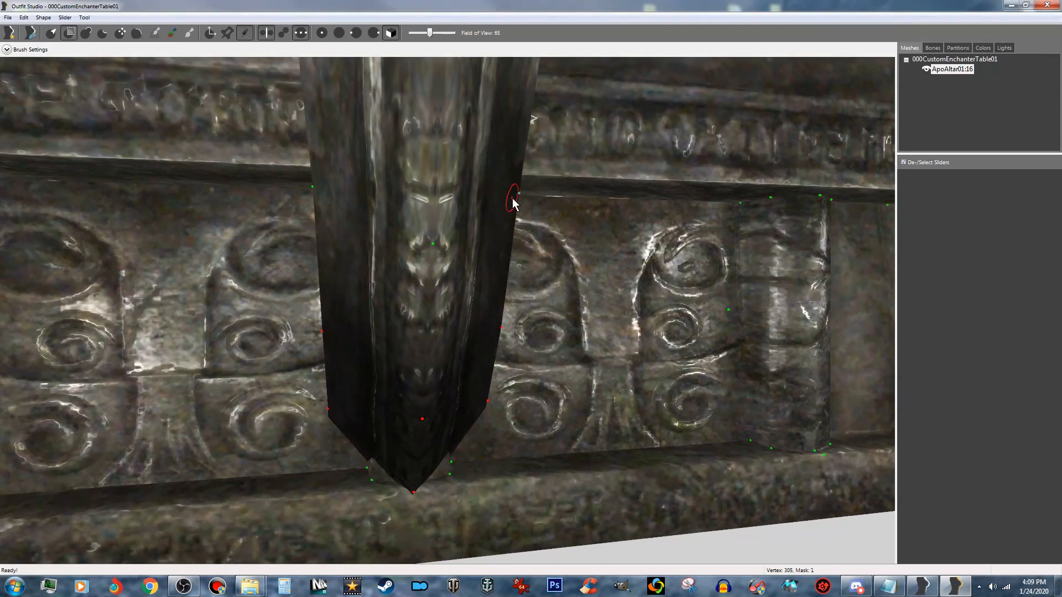
pyautogui.click(317, 193)
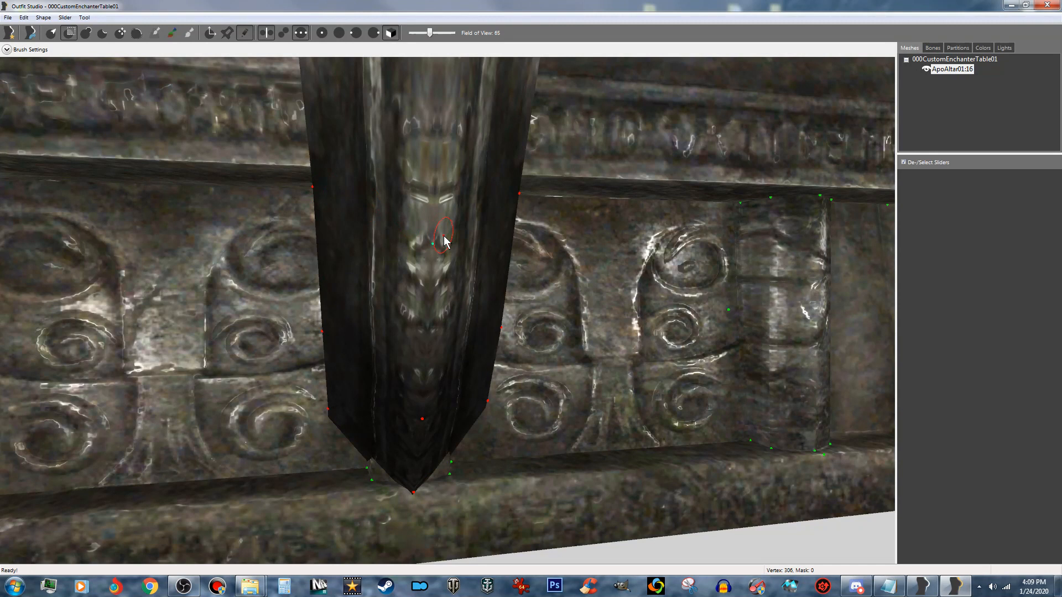
pyautogui.click(431, 242)
pyautogui.moveTo(439, 160); pyautogui.dragTo(433, 223, button='middle')
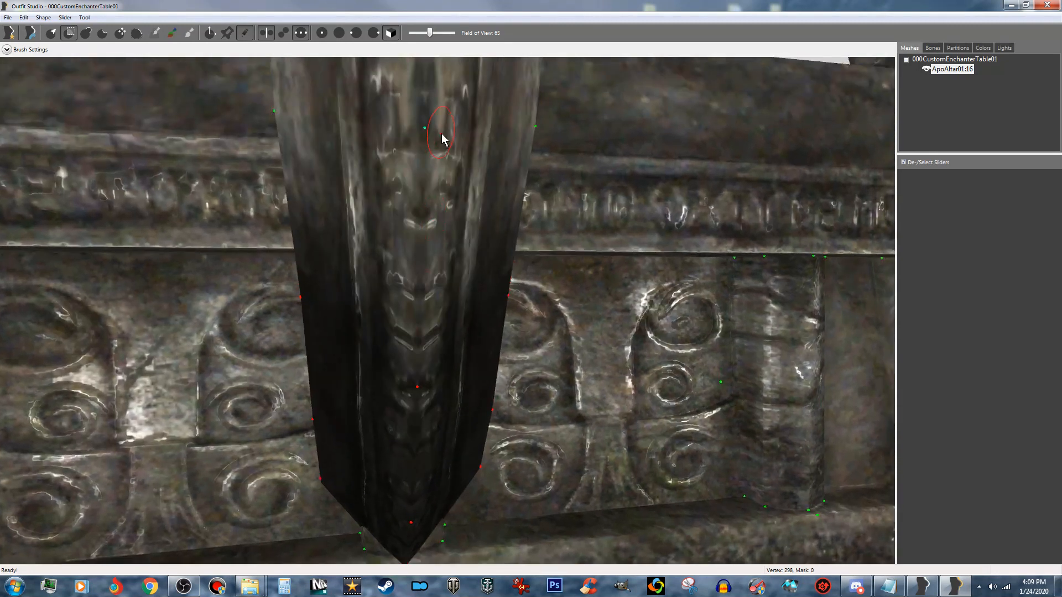
pyautogui.click(425, 132)
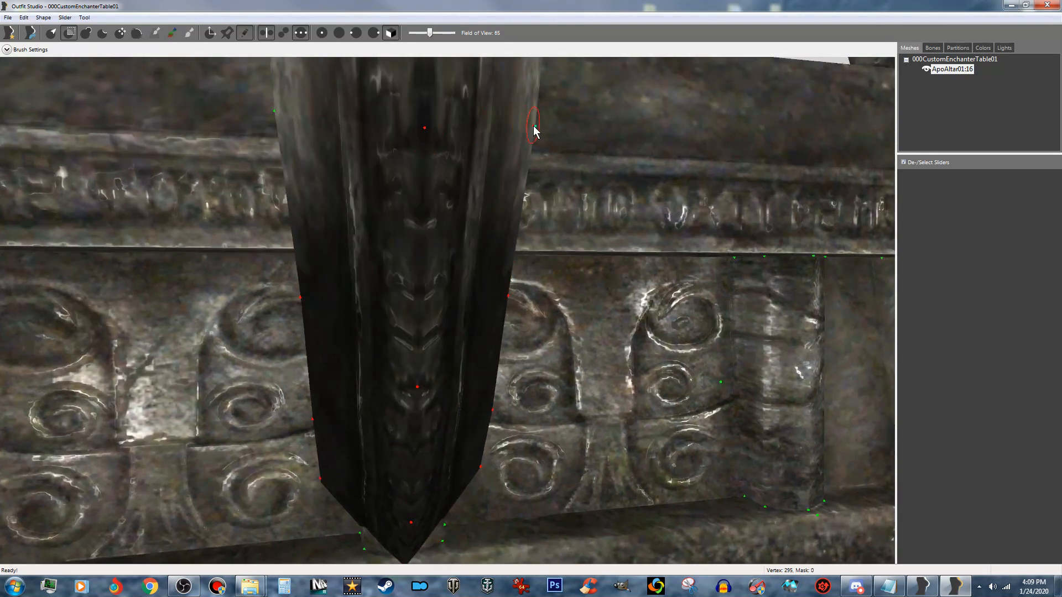
pyautogui.click(534, 131)
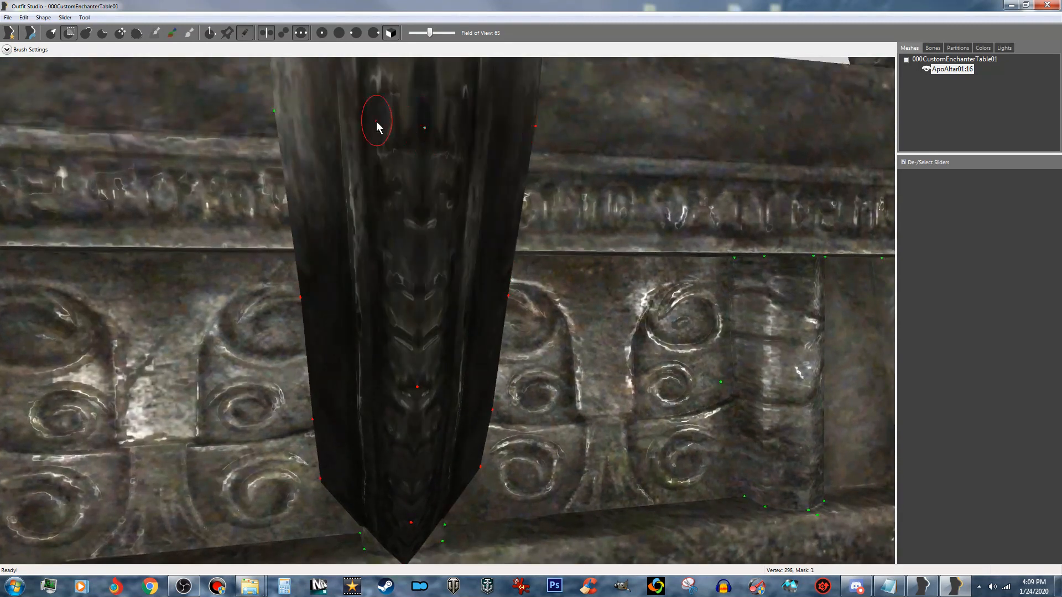
pyautogui.click(277, 112)
# - Mask the central spike's ridge vertex and both side-edge vertices near the upper edge of the altar's front face
pyautogui.moveTo(319, 110); pyautogui.dragTo(321, 171, button='middle')
pyautogui.scroll(-3, 351, 159)
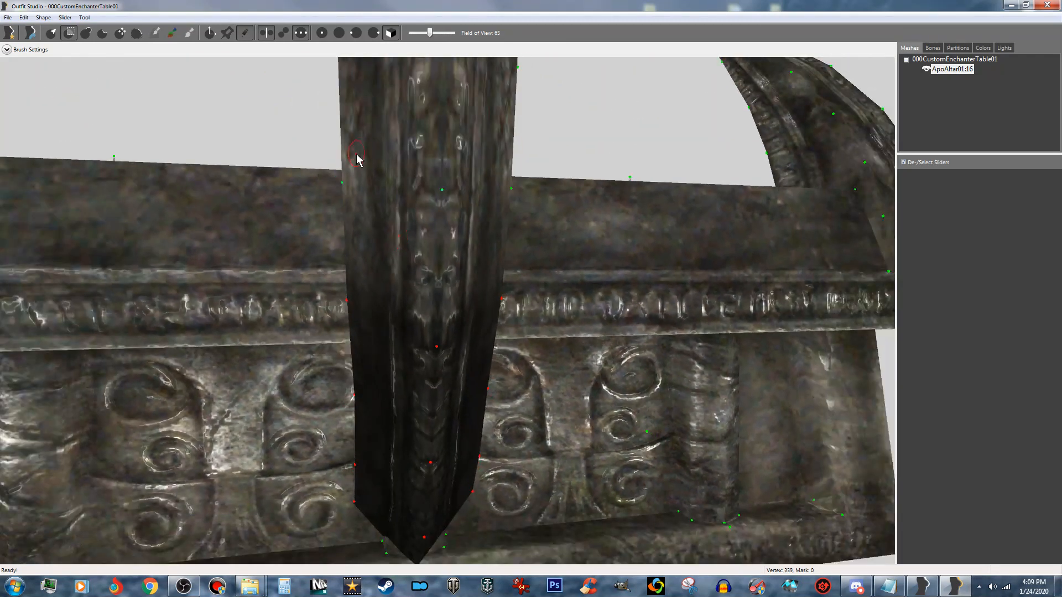
pyautogui.click(446, 190)
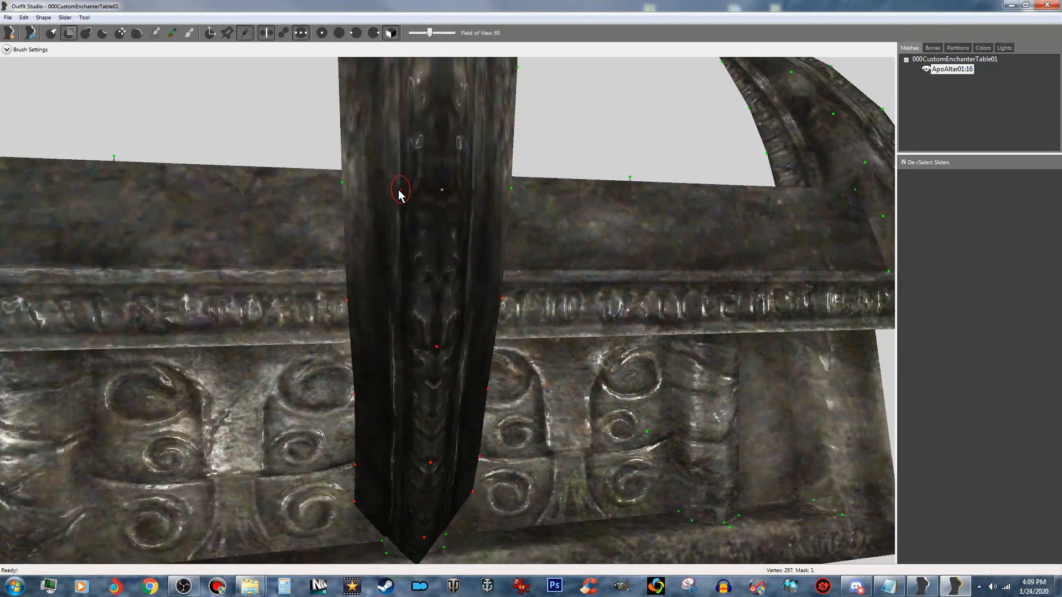
pyautogui.click(345, 188)
pyautogui.click(510, 188)
# - Mask the next row up on the central spike at tabletop height, covering the ridge vertex and both side-edge vertices
pyautogui.moveTo(500, 189); pyautogui.dragTo(492, 190, button='right')
pyautogui.moveTo(483, 121)
pyautogui.mouseDown(button='right')
pyautogui.moveTo(499, 187)
pyautogui.moveTo(417, 267)
pyautogui.mouseUp(button='right')
pyautogui.click(402, 296)
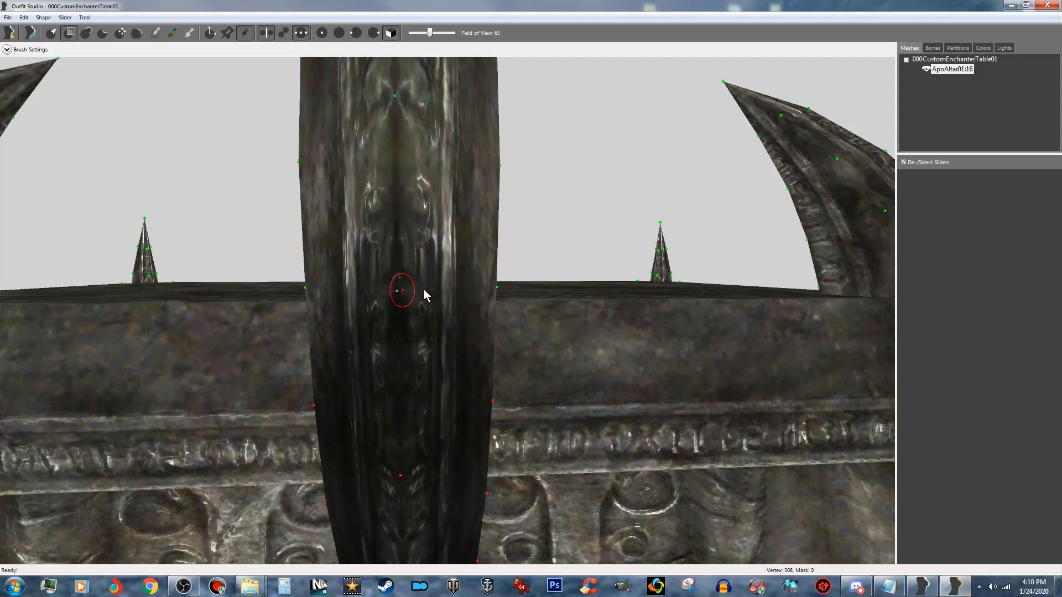
pyautogui.click(495, 289)
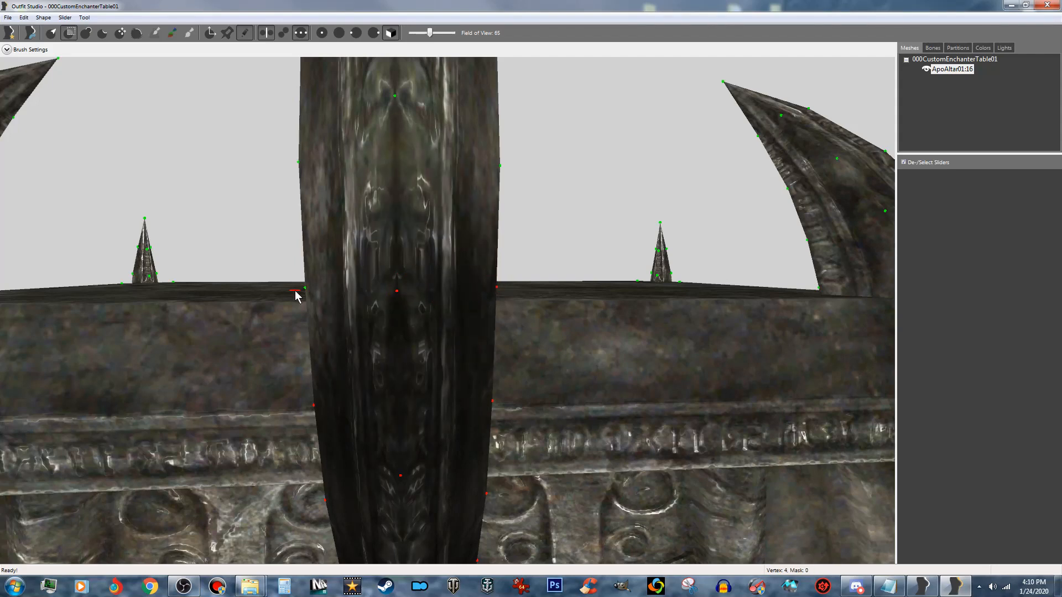
pyautogui.click(309, 289)
# - Mask the central spike's remaining side-edge vertices on both sides just above the tabletop
pyautogui.moveTo(363, 210); pyautogui.dragTo(363, 301, button='right')
pyautogui.click(386, 302)
pyautogui.click(422, 333)
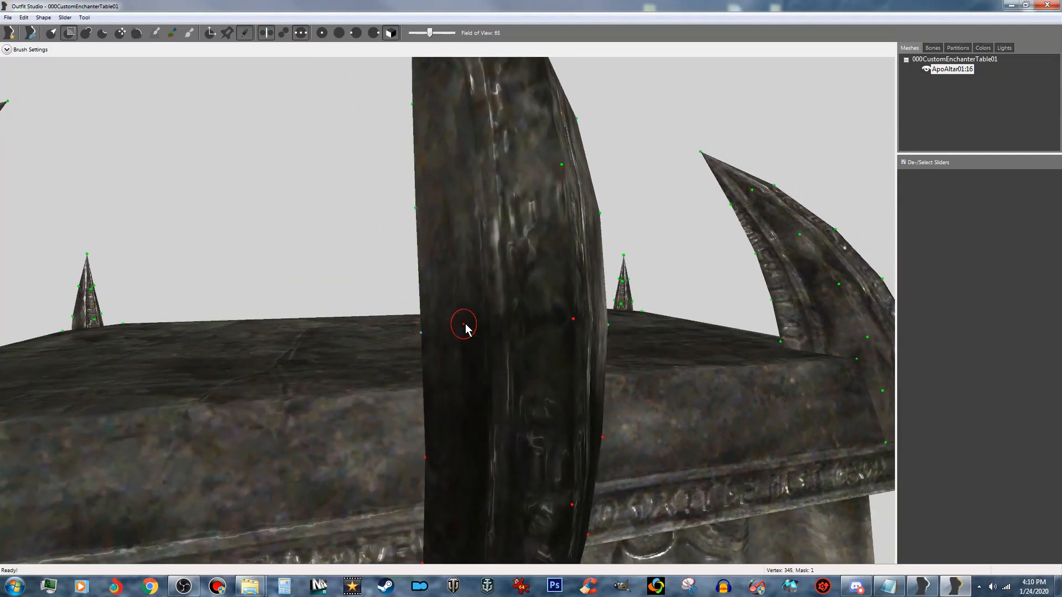
pyautogui.moveTo(467, 326); pyautogui.dragTo(457, 329, button='right')
pyautogui.click(481, 323)
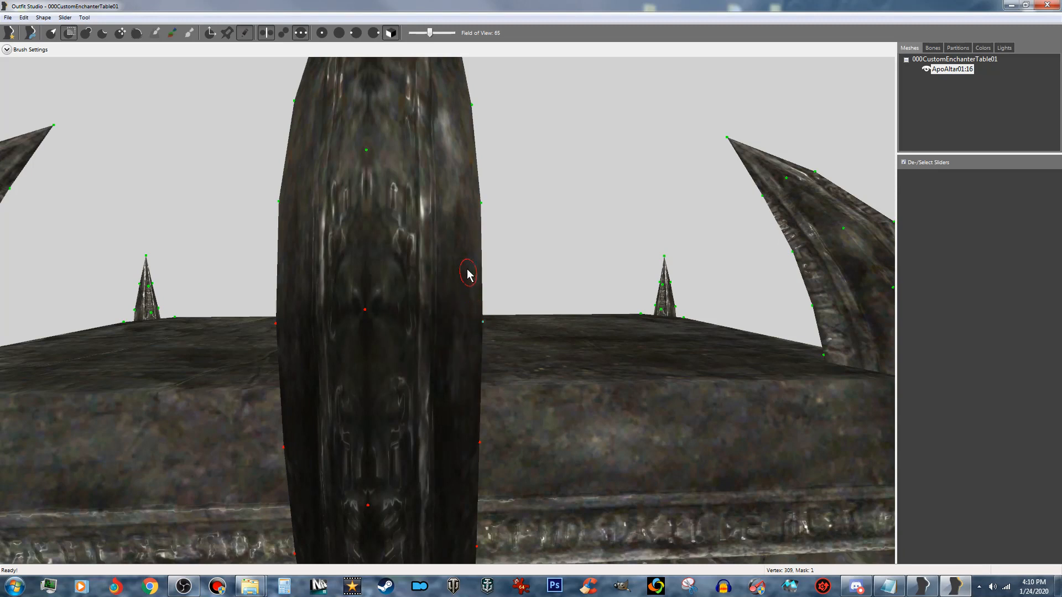
# - Mask the next side-edge vertices on one side of the central spike and its outer ridge vertices up toward the tip
pyautogui.click(479, 208)
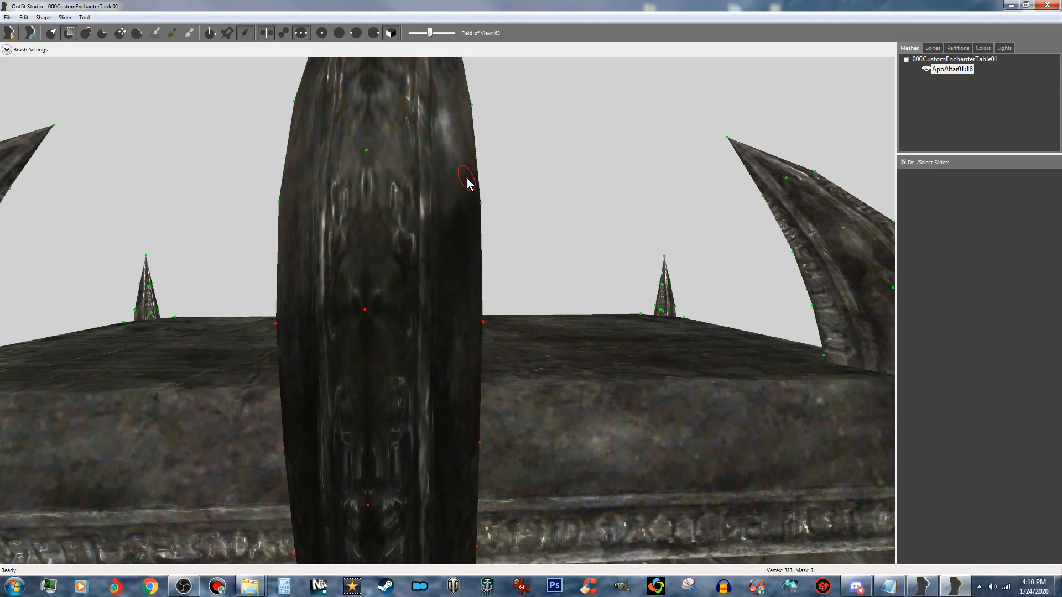
pyautogui.click(467, 105)
pyautogui.click(370, 151)
pyautogui.moveTo(345, 197)
pyautogui.mouseDown(button='right')
pyautogui.moveTo(357, 204)
pyautogui.moveTo(415, 171)
pyautogui.moveTo(412, 237)
pyautogui.mouseUp(button='right')
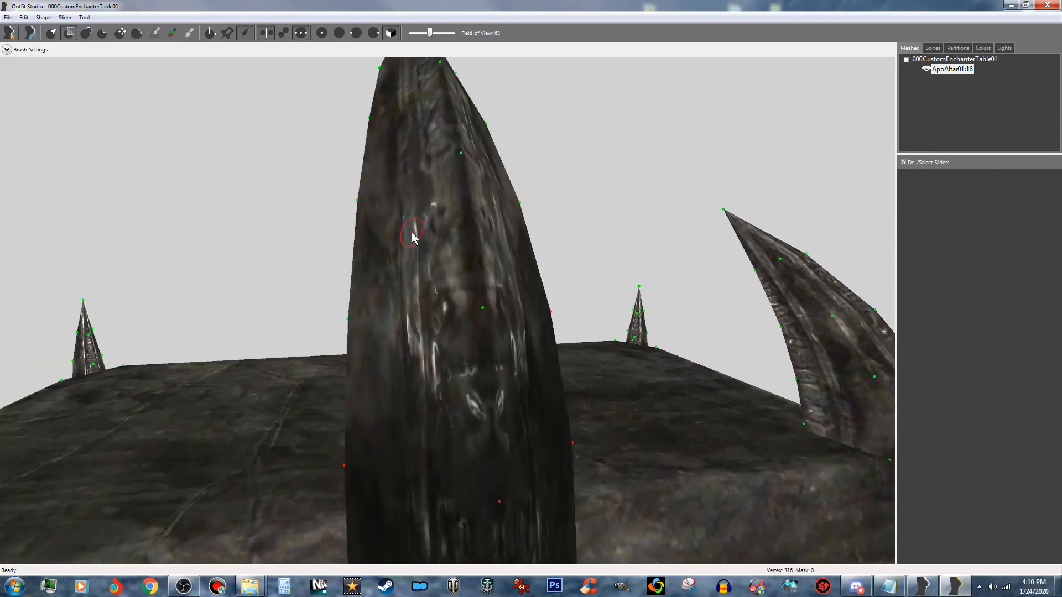
pyautogui.click(476, 310)
pyautogui.click(461, 156)
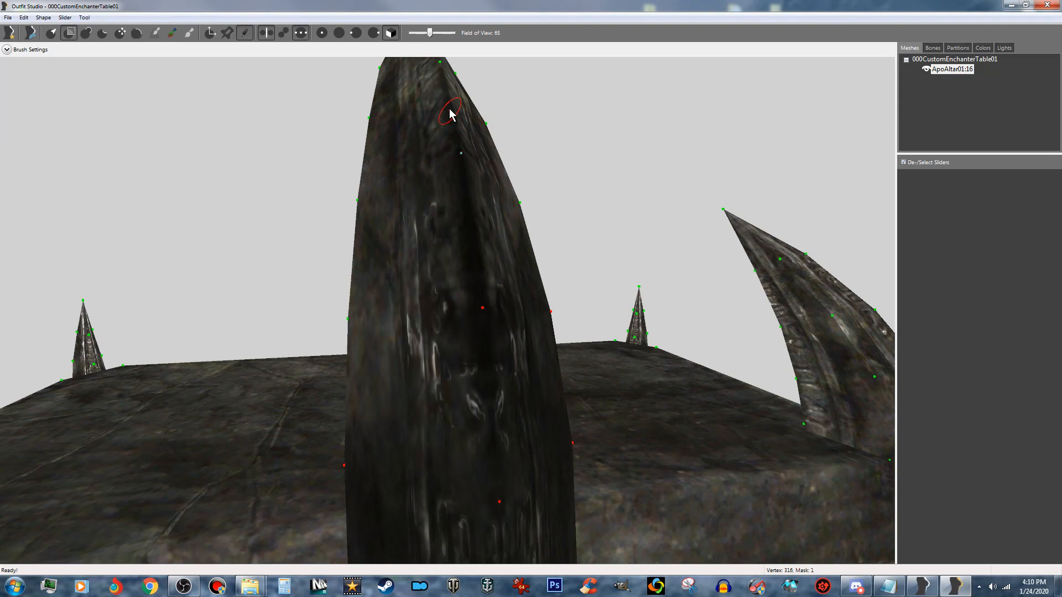
pyautogui.click(438, 68)
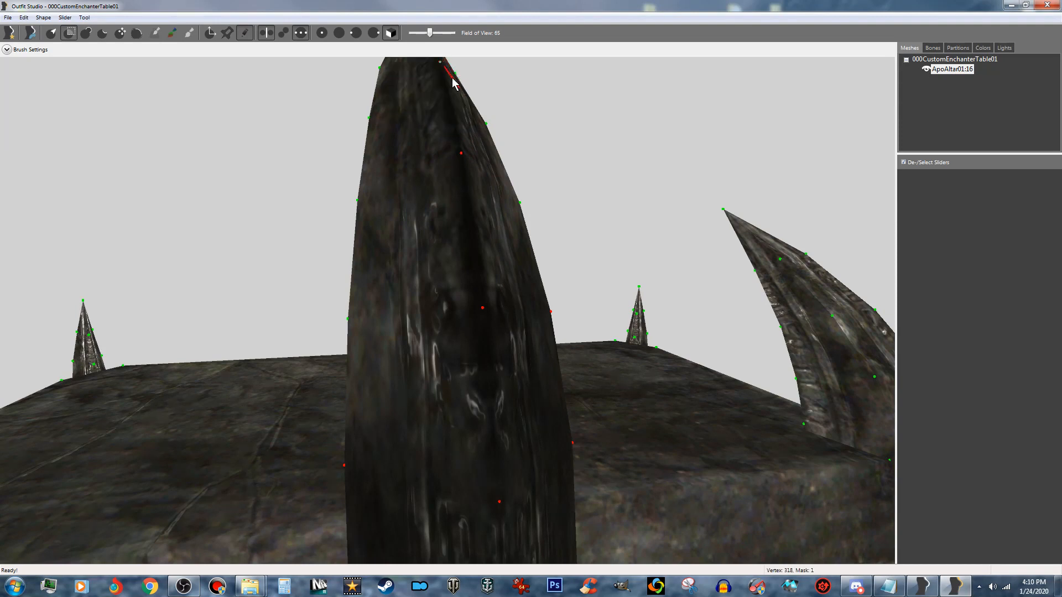
# - Mask the side-edge vertices along both sides of the central spike's upper half, leading up toward the tip
pyautogui.click(370, 120)
pyautogui.click(364, 206)
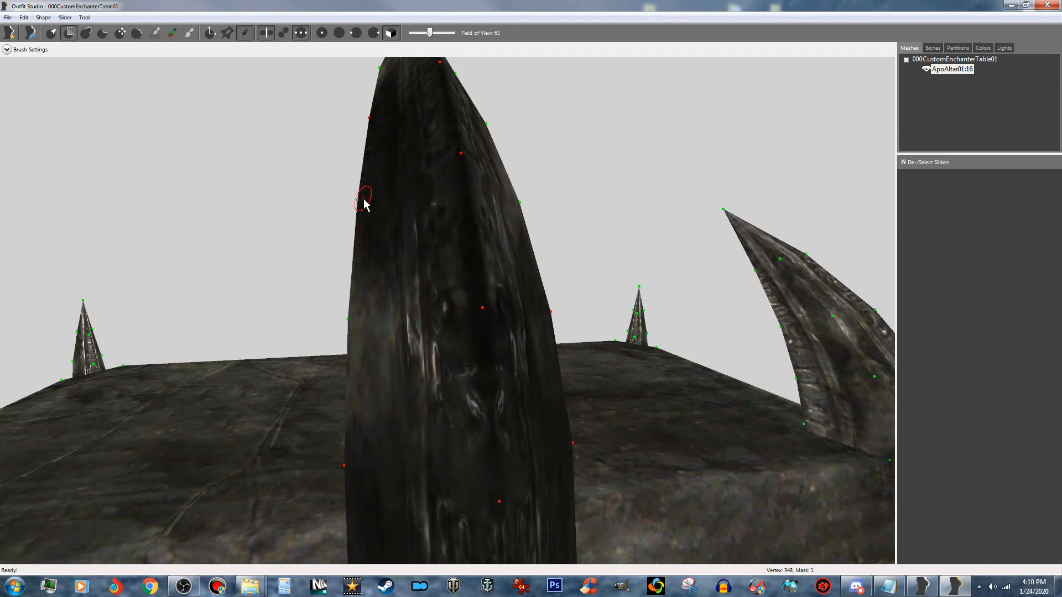
pyautogui.click(351, 319)
pyautogui.moveTo(382, 301)
pyautogui.mouseDown(button='right')
pyautogui.moveTo(404, 294)
pyautogui.moveTo(386, 302)
pyautogui.mouseUp(button='right')
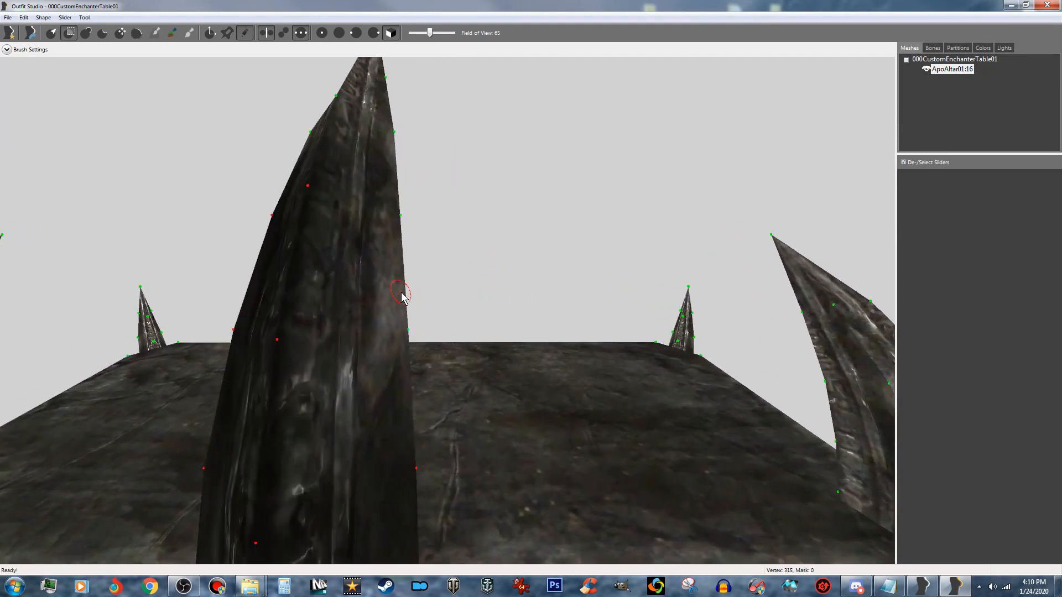
pyautogui.click(404, 329)
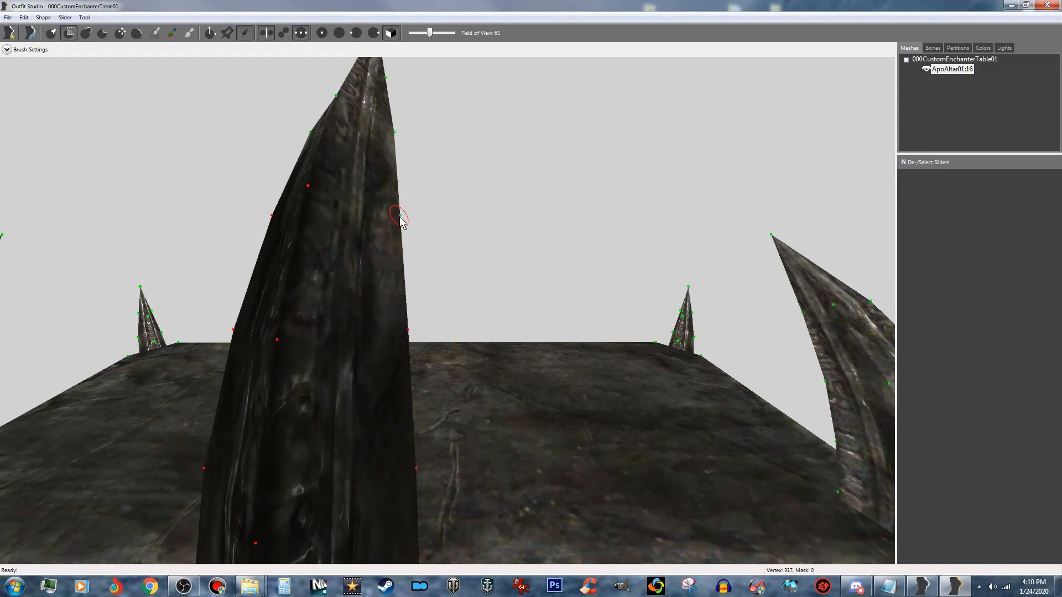
pyautogui.click(399, 216)
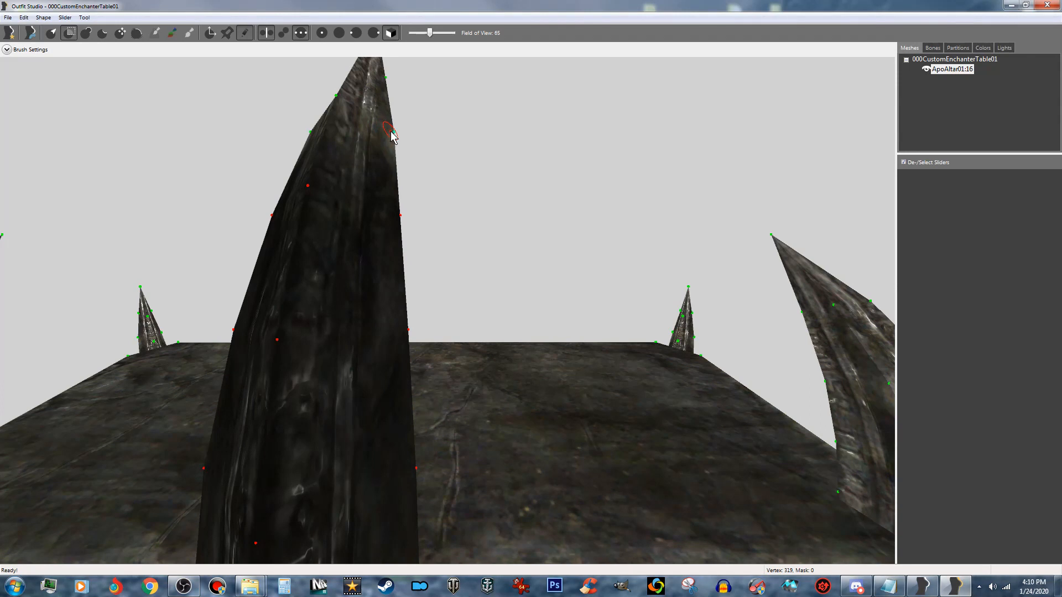
pyautogui.click(391, 135)
pyautogui.click(341, 105)
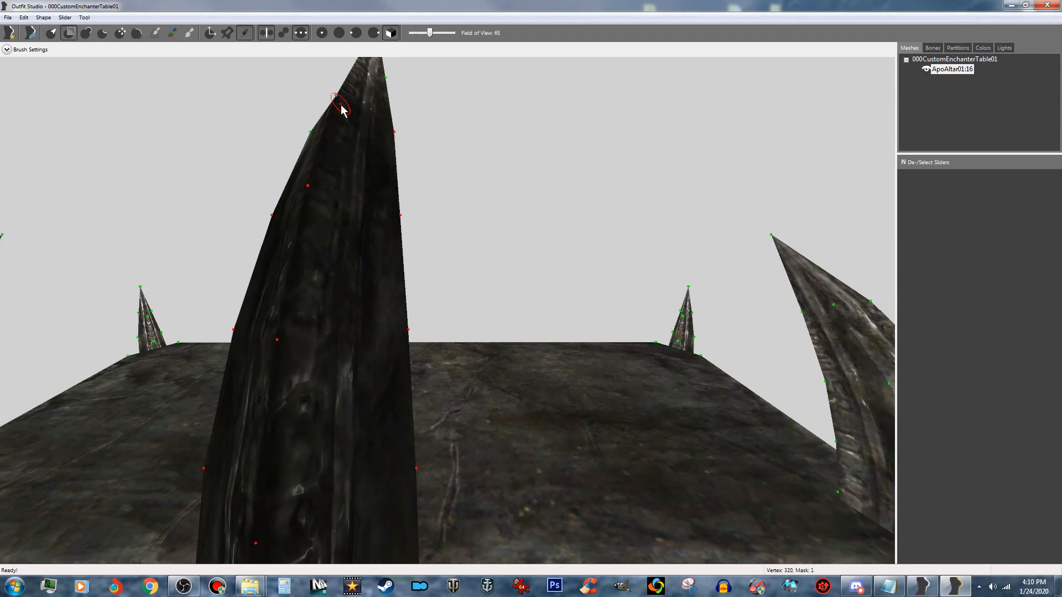
# - Mask the central spike's tip vertex, the ridge and side-edge vertices just below it, and the missed side-edge vertex
pyautogui.moveTo(354, 104); pyautogui.dragTo(382, 248, button='middle')
pyautogui.scroll(1, 358, 156)
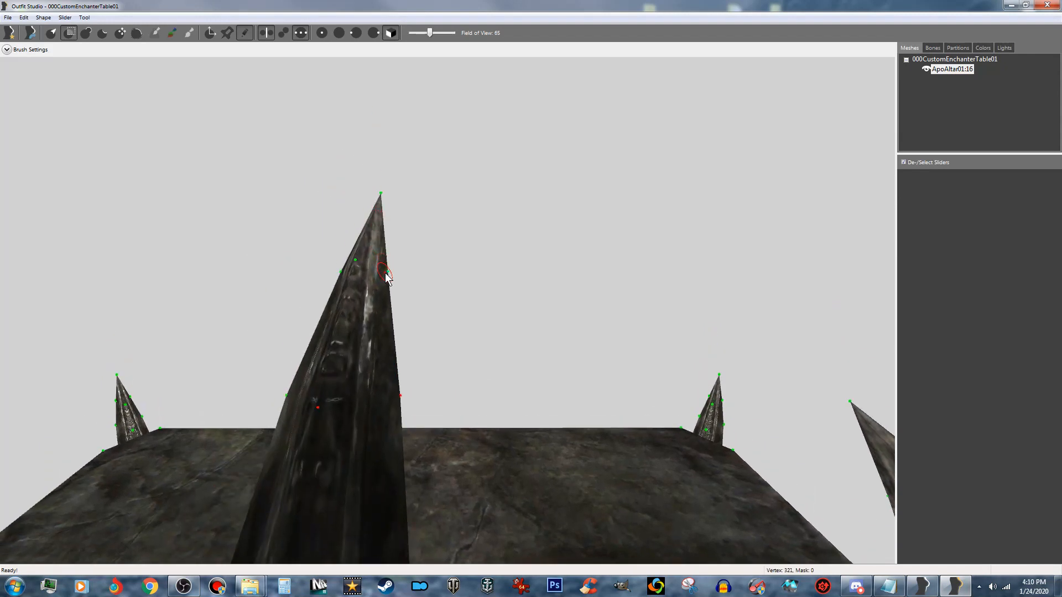
pyautogui.click(386, 277)
pyautogui.click(357, 267)
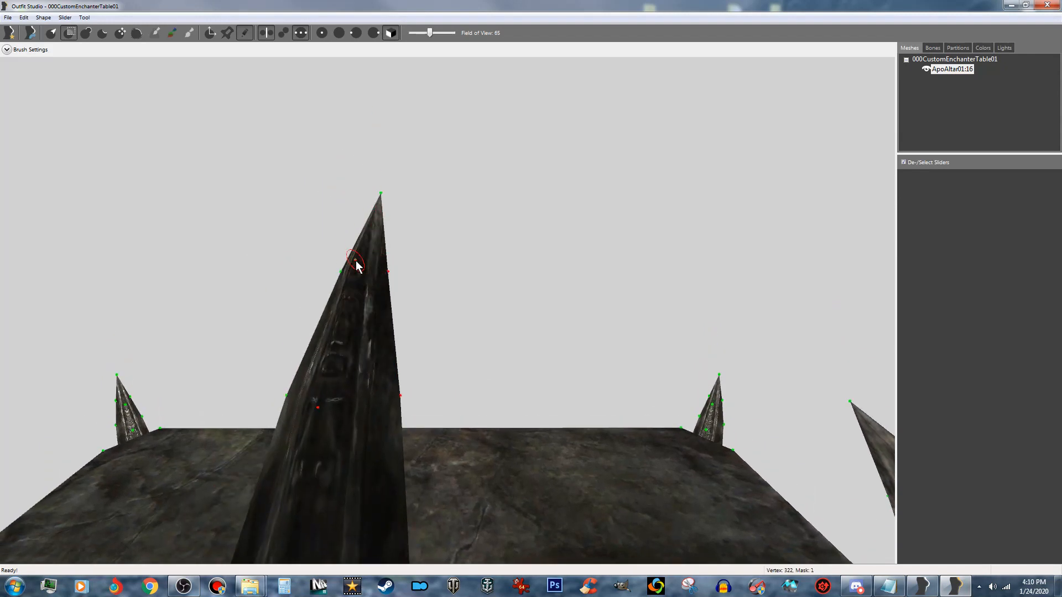
pyautogui.moveTo(368, 260); pyautogui.dragTo(398, 267, button='right')
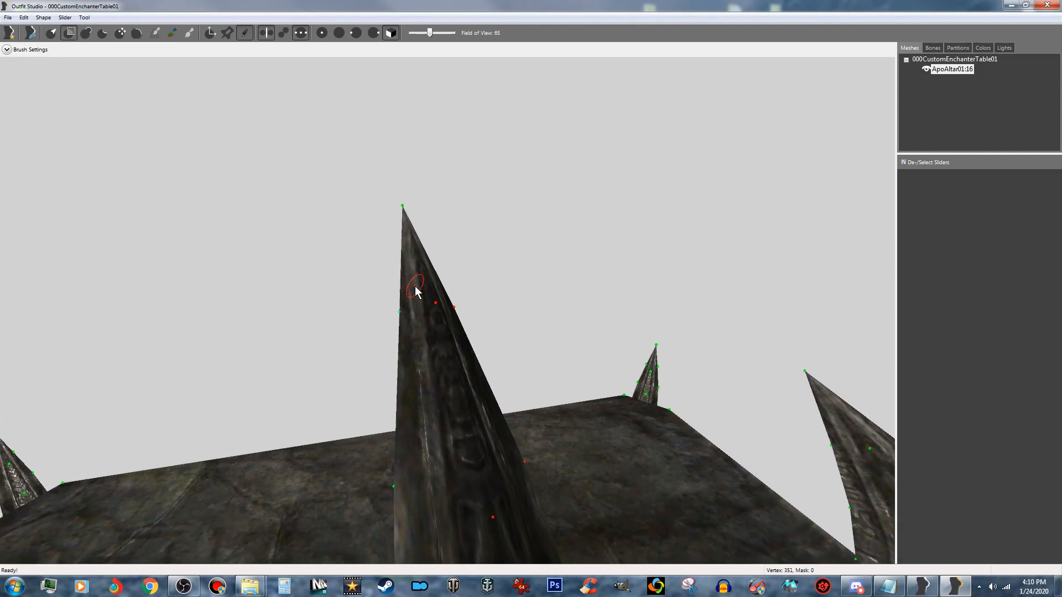
pyautogui.click(406, 314)
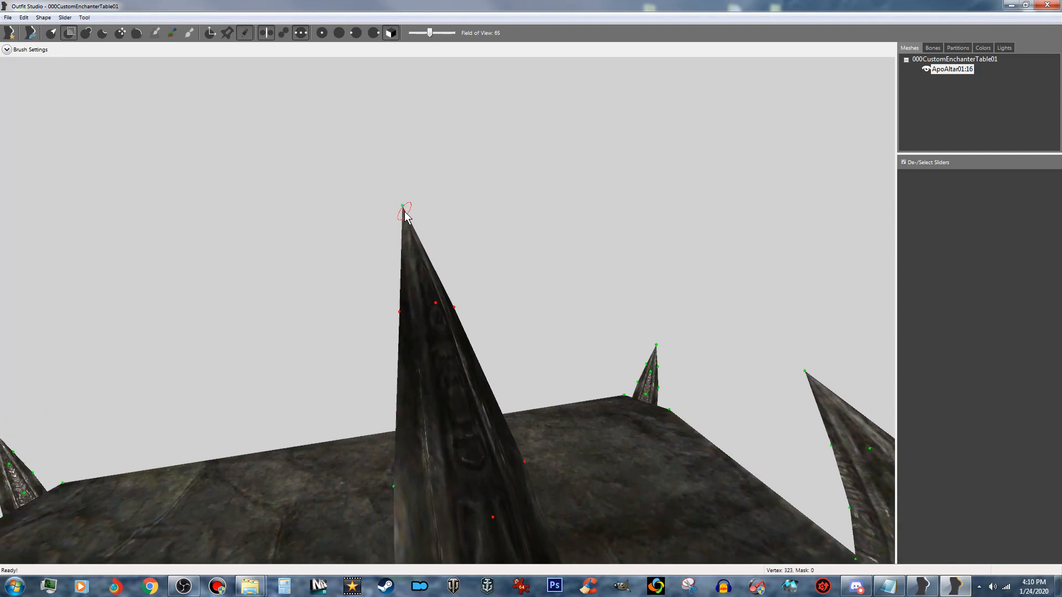
pyautogui.click(403, 213)
pyautogui.moveTo(410, 273); pyautogui.dragTo(456, 338, button='right')
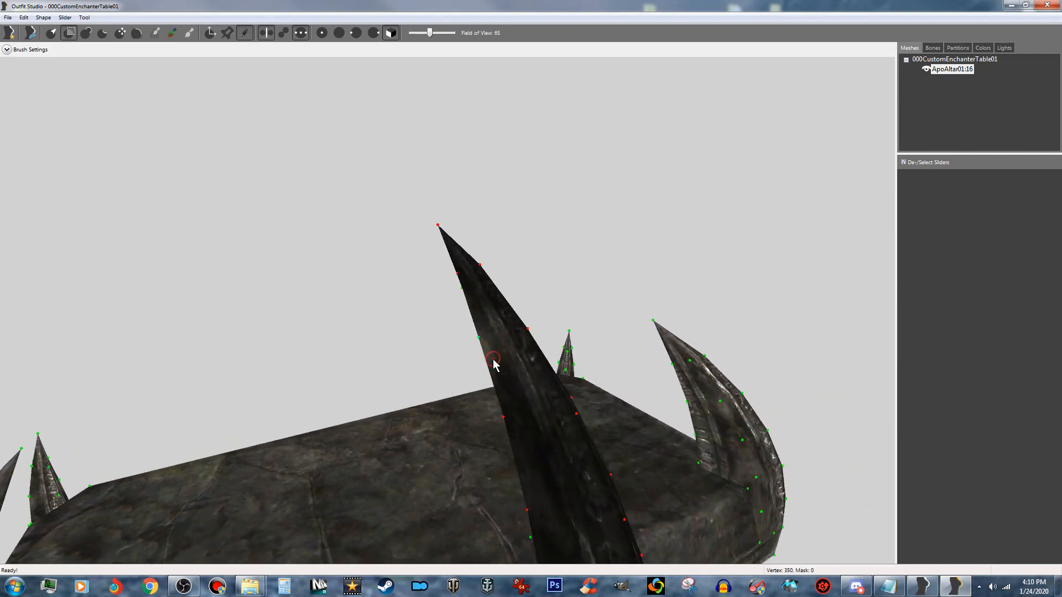
pyautogui.click(481, 336)
# - Mask the three lowest visible center vertices on the central spike's inner face, just above the tabletop
pyautogui.moveTo(514, 334); pyautogui.dragTo(503, 213, button='right')
pyautogui.moveTo(440, 263); pyautogui.dragTo(609, 316, button='right')
pyautogui.scroll(4, 549, 278)
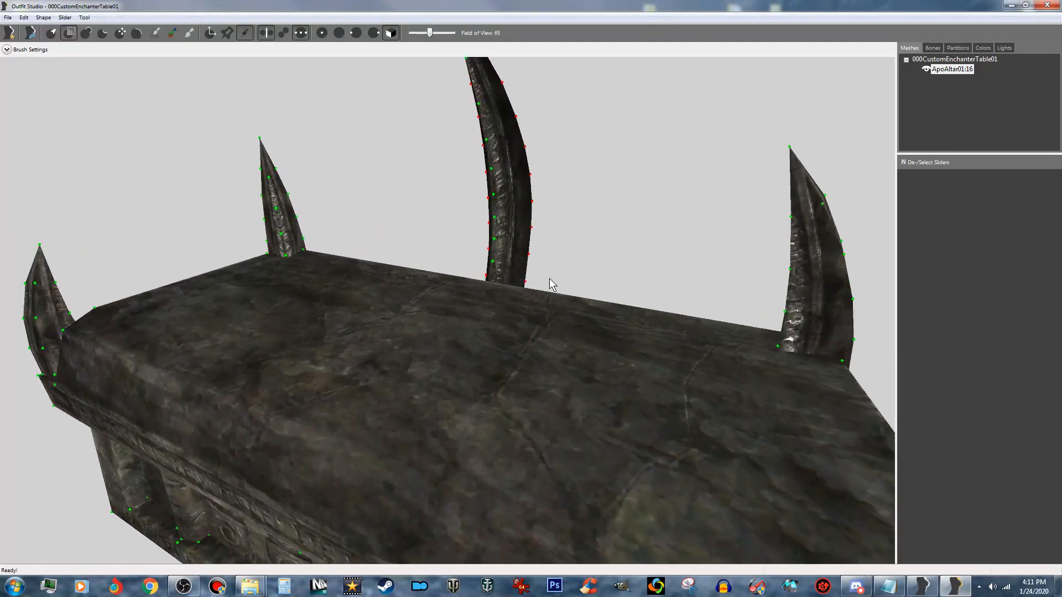
pyautogui.scroll(8, 549, 282)
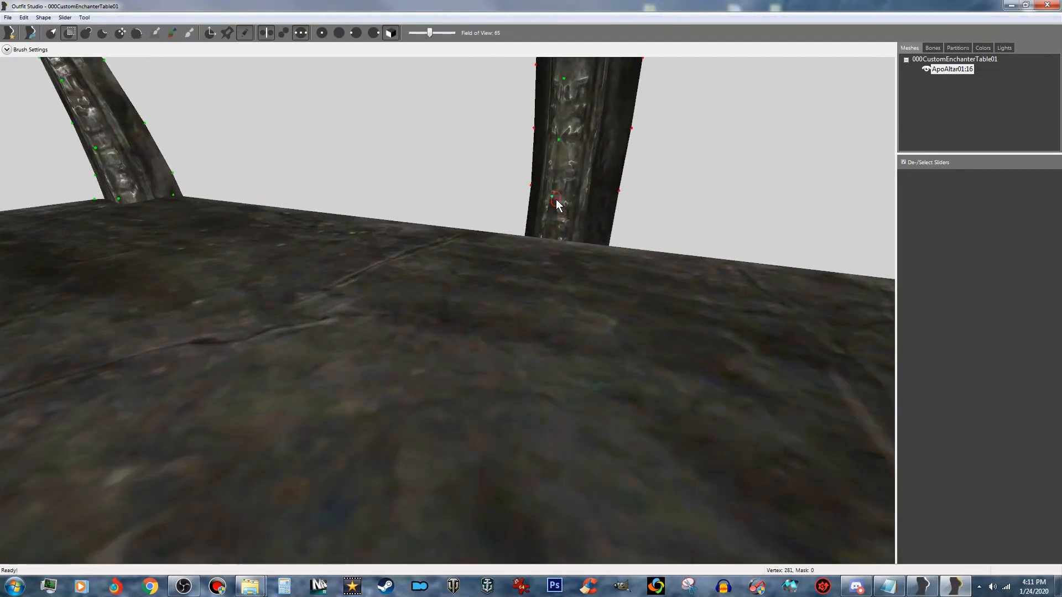
pyautogui.moveTo(564, 130); pyautogui.dragTo(564, 160, button='right')
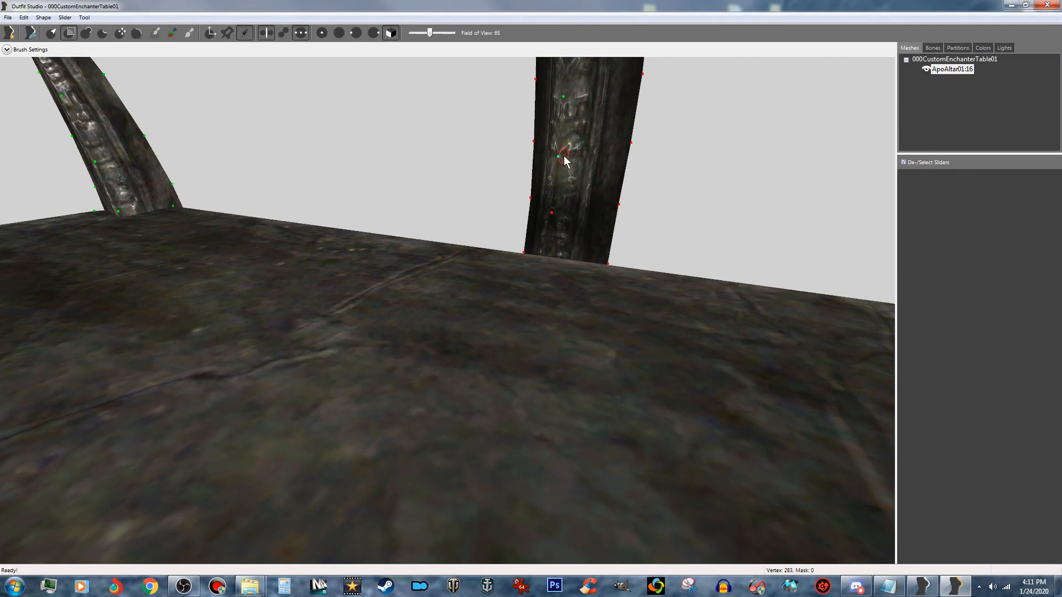
pyautogui.moveTo(560, 161); pyautogui.dragTo(570, 137)
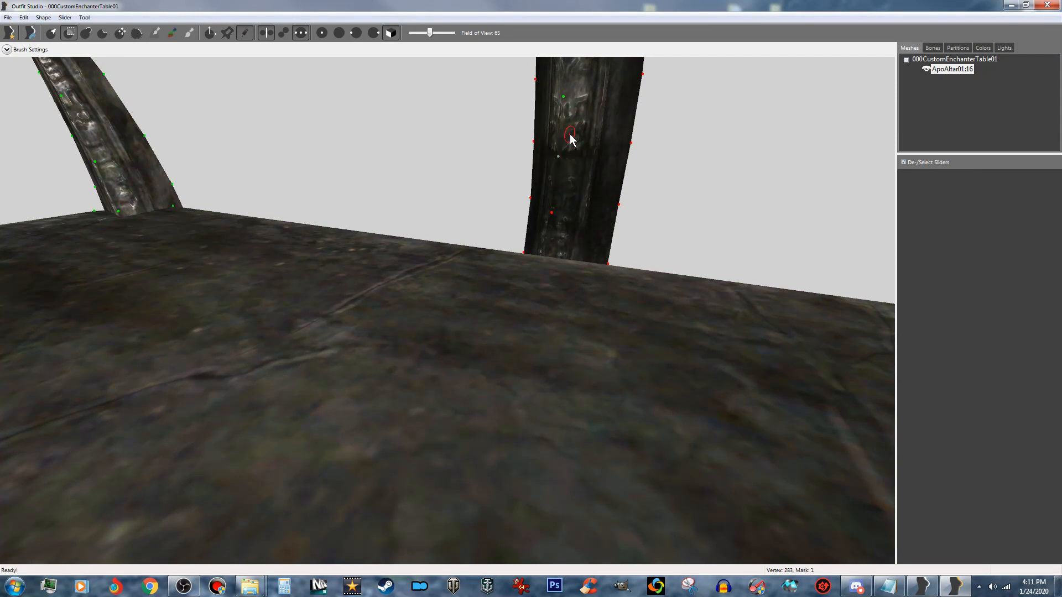
pyautogui.click(565, 98)
# - Mask the remaining center vertices up the inner face of the central spike toward its tip
pyautogui.moveTo(570, 98); pyautogui.dragTo(558, 223, button='right')
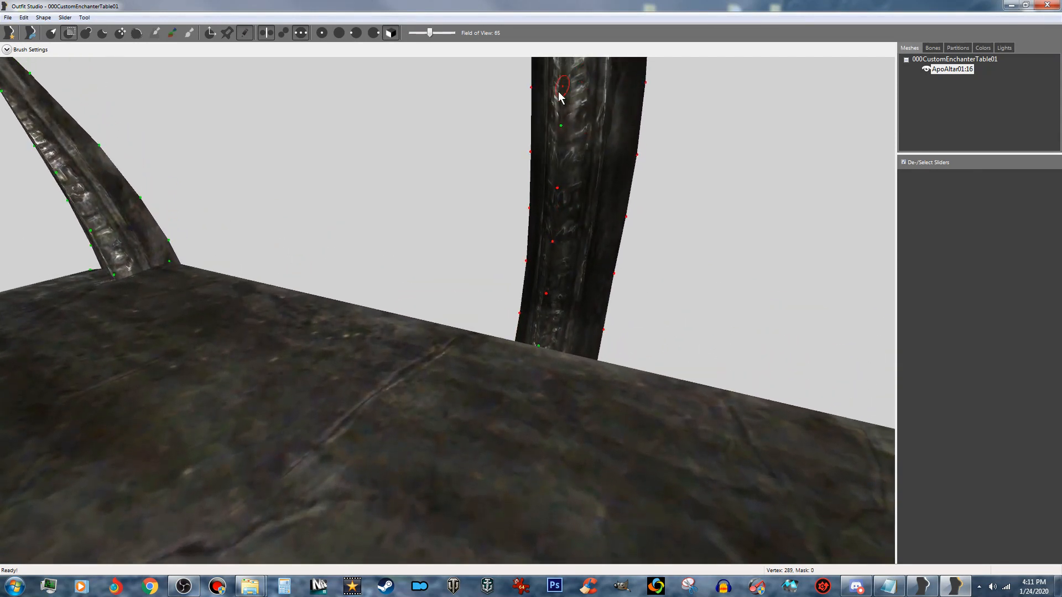
pyautogui.click(564, 126)
pyautogui.moveTo(583, 106); pyautogui.dragTo(573, 204, button='right')
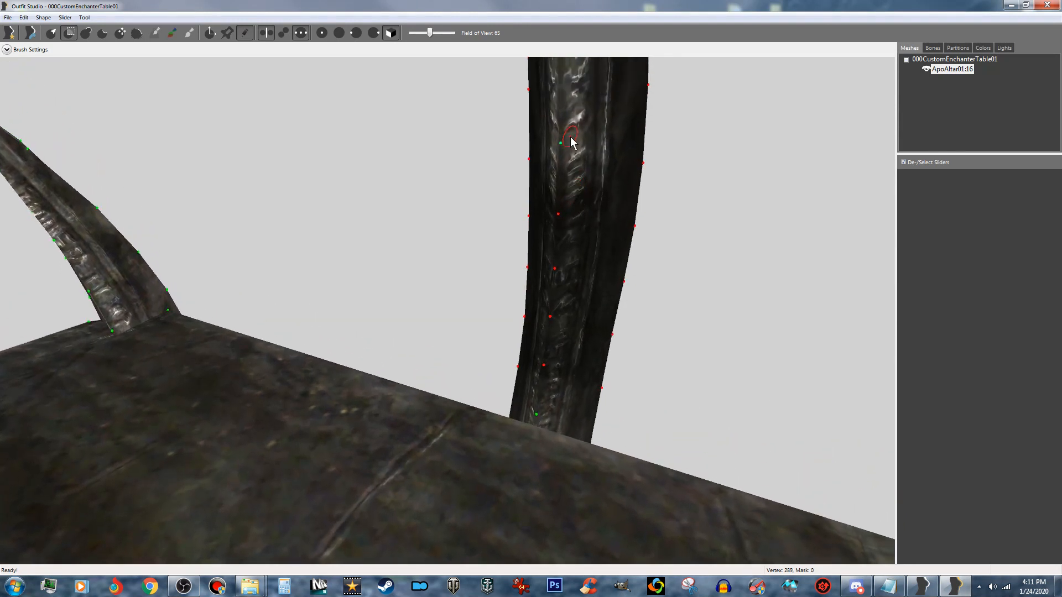
pyautogui.click(562, 143)
pyautogui.moveTo(583, 104)
pyautogui.mouseDown(button='right')
pyautogui.moveTo(586, 195)
pyautogui.moveTo(569, 159)
pyautogui.mouseUp(button='right')
pyautogui.click(559, 156)
pyautogui.moveTo(586, 103)
pyautogui.mouseDown(button='right')
pyautogui.moveTo(597, 94)
pyautogui.moveTo(592, 171)
pyautogui.mouseUp(button='right')
pyautogui.click(555, 143)
pyautogui.moveTo(576, 102); pyautogui.dragTo(593, 227, button='right')
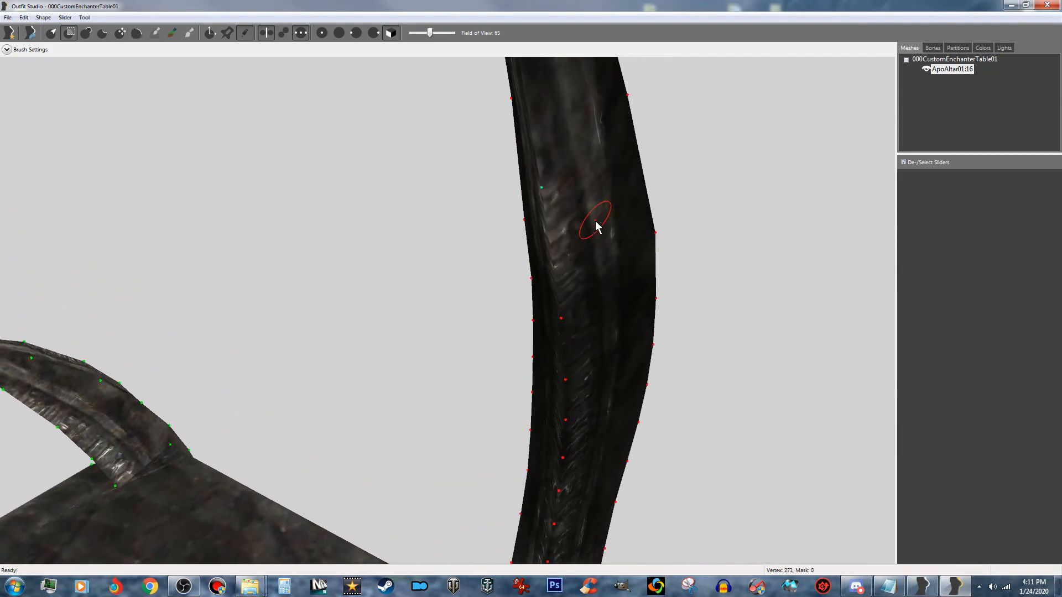
pyautogui.click(547, 191)
pyautogui.moveTo(569, 126); pyautogui.dragTo(581, 213, button='right')
# - Mask the inner-face center vertices where the central spike meets the tabletop and continues down beneath it
pyautogui.moveTo(572, 251); pyautogui.dragTo(621, 2, button='right')
pyautogui.moveTo(569, 393); pyautogui.dragTo(583, 230, button='right')
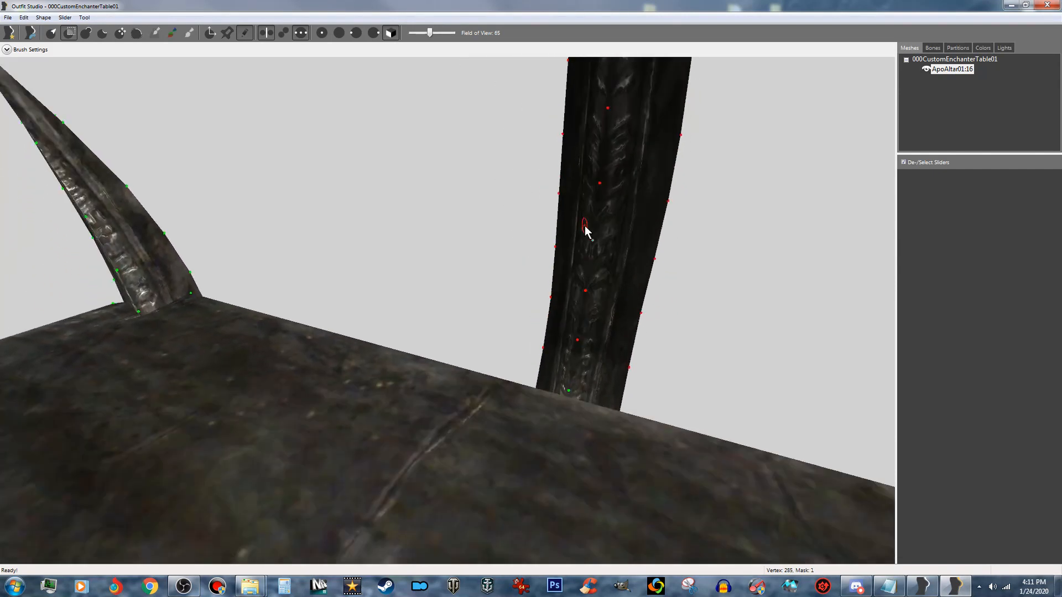
pyautogui.click(572, 394)
pyautogui.moveTo(575, 402); pyautogui.dragTo(504, 349, button='right')
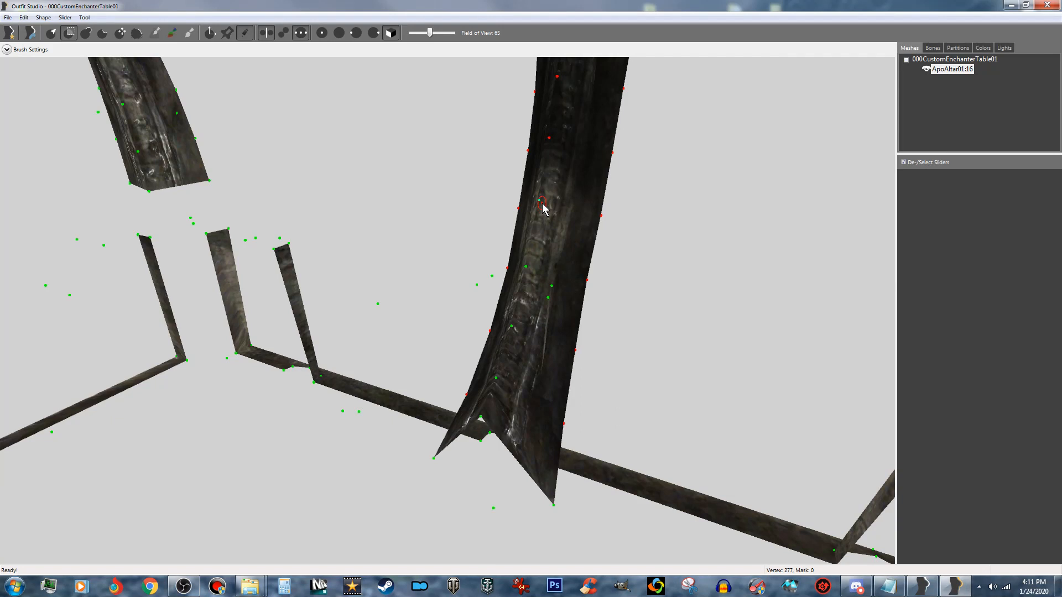
pyautogui.moveTo(543, 209)
pyautogui.mouseDown()
pyautogui.moveTo(514, 287)
pyautogui.moveTo(524, 284)
pyautogui.mouseUp()
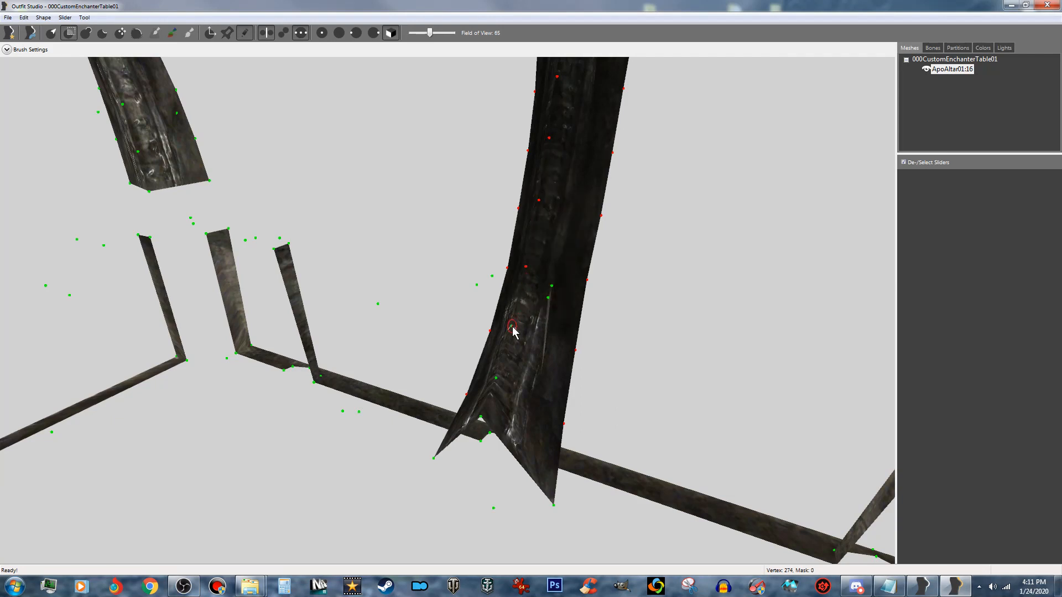
pyautogui.moveTo(513, 332); pyautogui.dragTo(499, 388)
pyautogui.click(498, 376)
# - Mask the vertices at the bottom end of the central spike beneath the altar, including both lower corner points
pyautogui.moveTo(529, 421); pyautogui.dragTo(521, 303, button='middle')
pyautogui.click(481, 333)
pyautogui.moveTo(536, 367); pyautogui.dragTo(455, 225, button='middle')
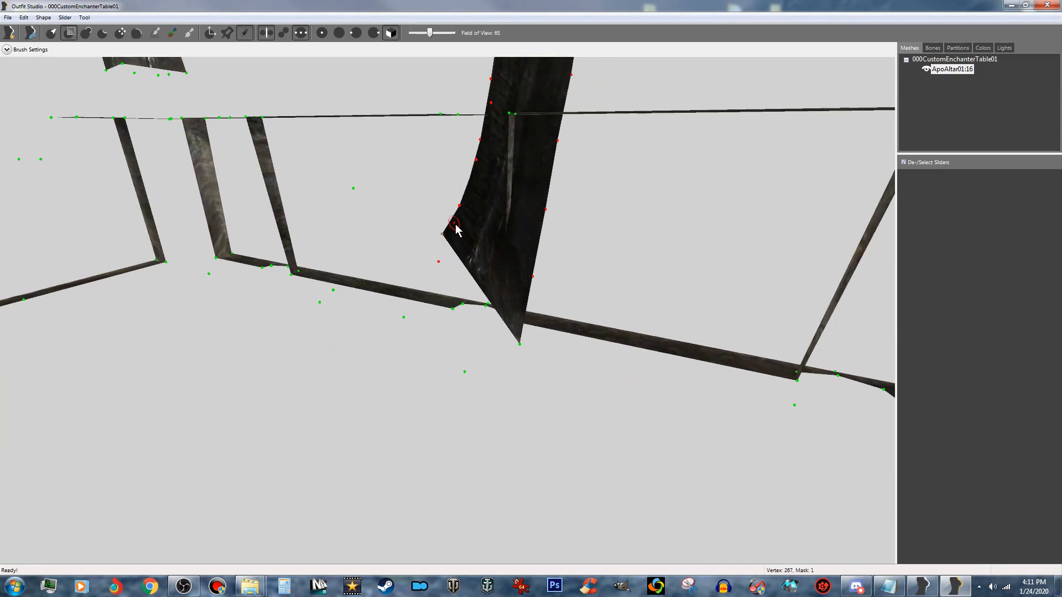
pyautogui.scroll(4, 455, 226)
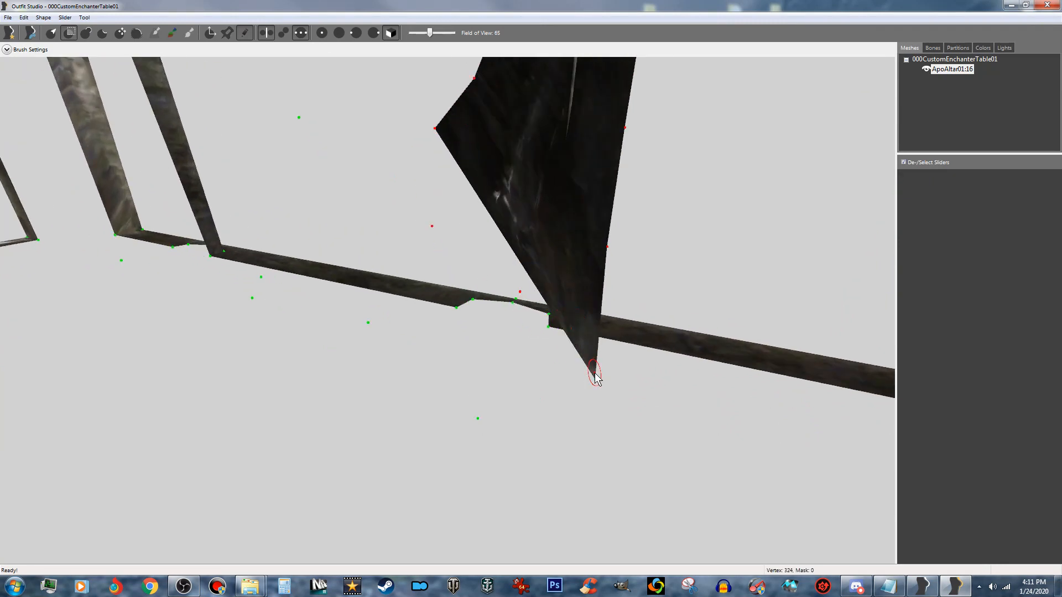
pyautogui.click(595, 374)
pyautogui.scroll(-2, 504, 324)
pyautogui.moveTo(466, 332)
pyautogui.mouseDown(button='right')
pyautogui.moveTo(553, 337)
pyautogui.moveTo(389, 361)
pyautogui.moveTo(593, 357)
pyautogui.moveTo(277, 365)
pyautogui.moveTo(572, 370)
pyautogui.moveTo(532, 396)
pyautogui.mouseUp(button='right')
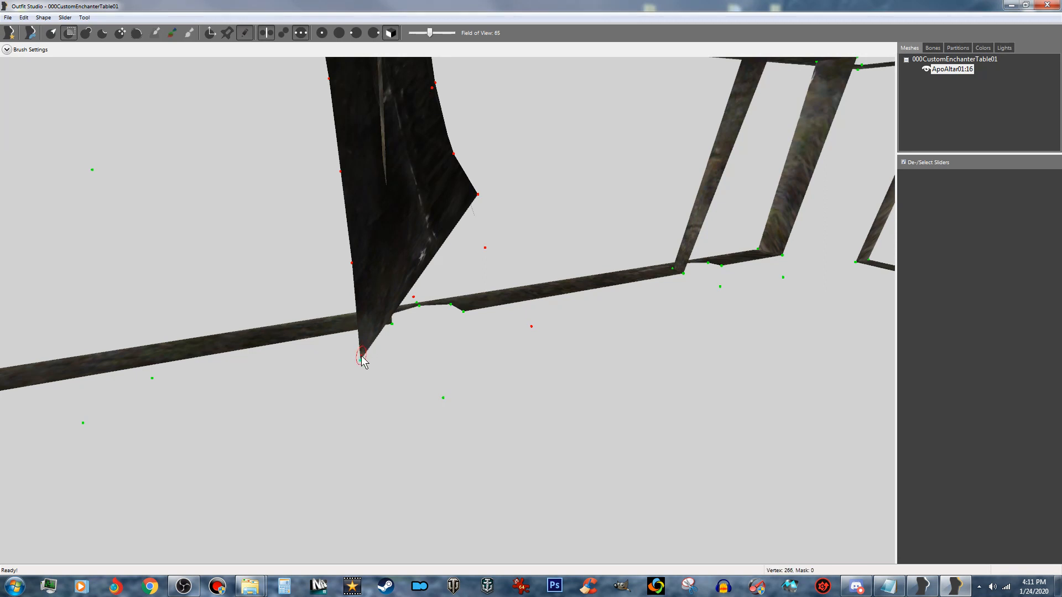
pyautogui.moveTo(382, 308); pyautogui.dragTo(536, 344, button='right')
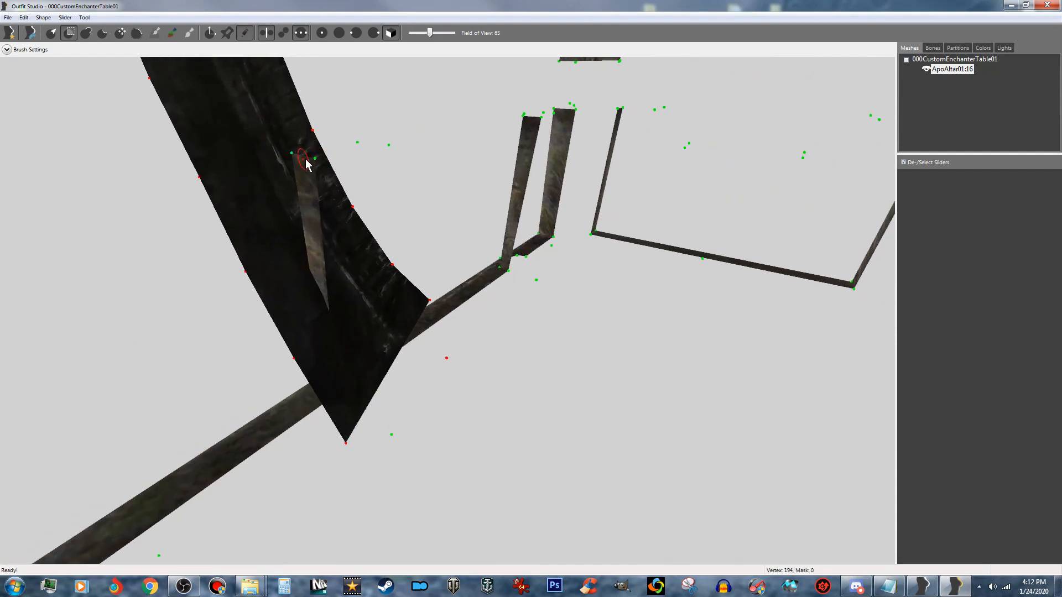
# - Examine the central spike from beneath and around the altar to check that its vertices are fully masked
pyautogui.moveTo(328, 236); pyautogui.dragTo(619, 219, button='right')
pyautogui.moveTo(457, 304); pyautogui.dragTo(933, 304, button='middle')
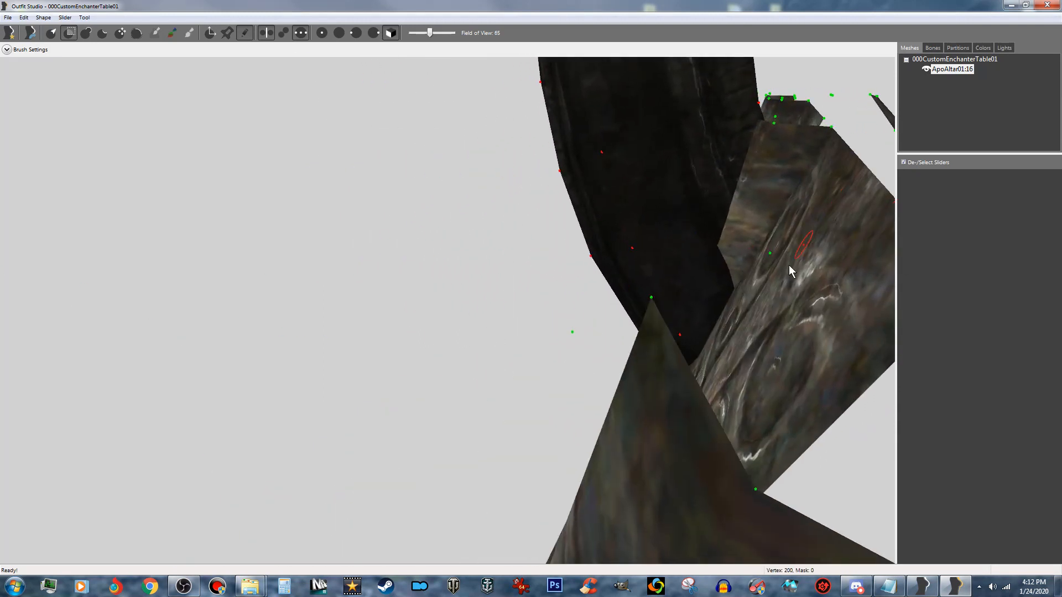
pyautogui.moveTo(843, 277); pyautogui.dragTo(414, 228, button='middle')
pyautogui.scroll(-5, 413, 228)
pyautogui.scroll(-8, 413, 231)
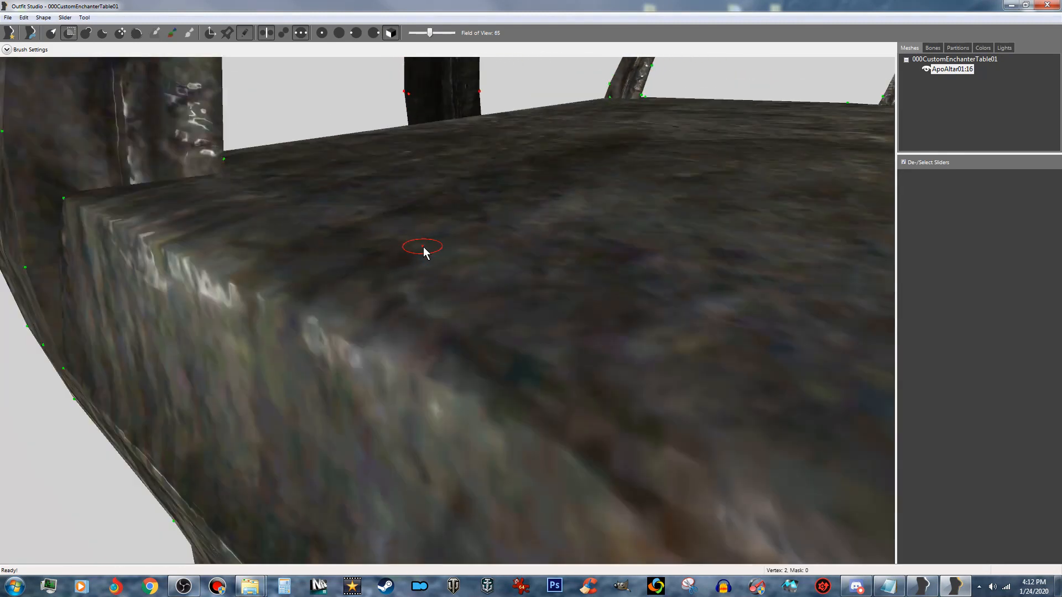
pyautogui.moveTo(594, 254); pyautogui.dragTo(500, 256, button='right')
pyautogui.moveTo(576, 213); pyautogui.dragTo(431, 293, button='right')
pyautogui.scroll(-2, 384, 288)
pyautogui.scroll(-2, 430, 293)
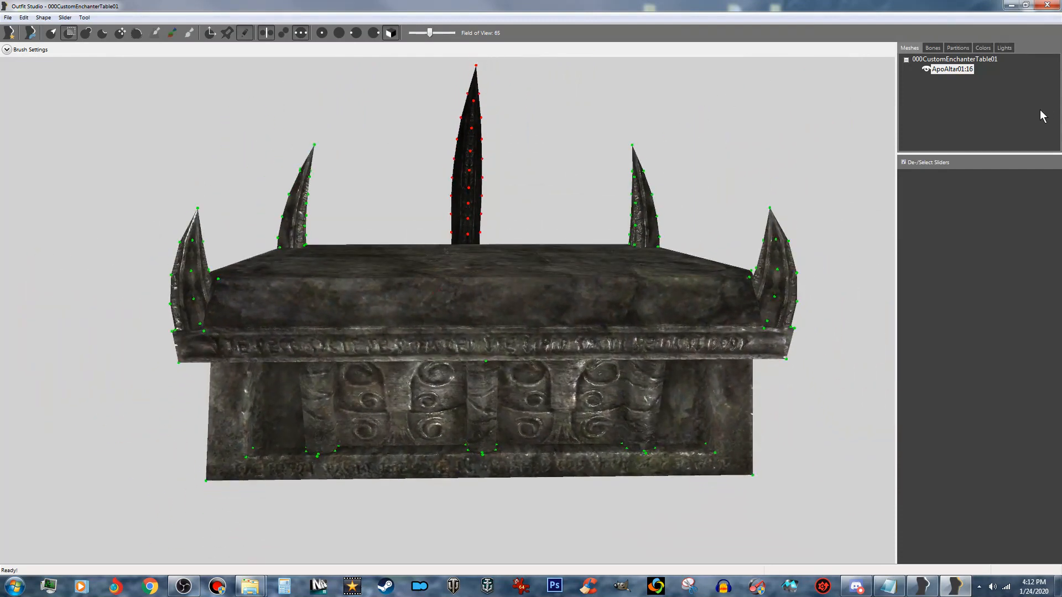
# - Separate the masked central spike vertices from ApoAltar01:16 into a new shape named point01
pyautogui.rightClick(958, 71)
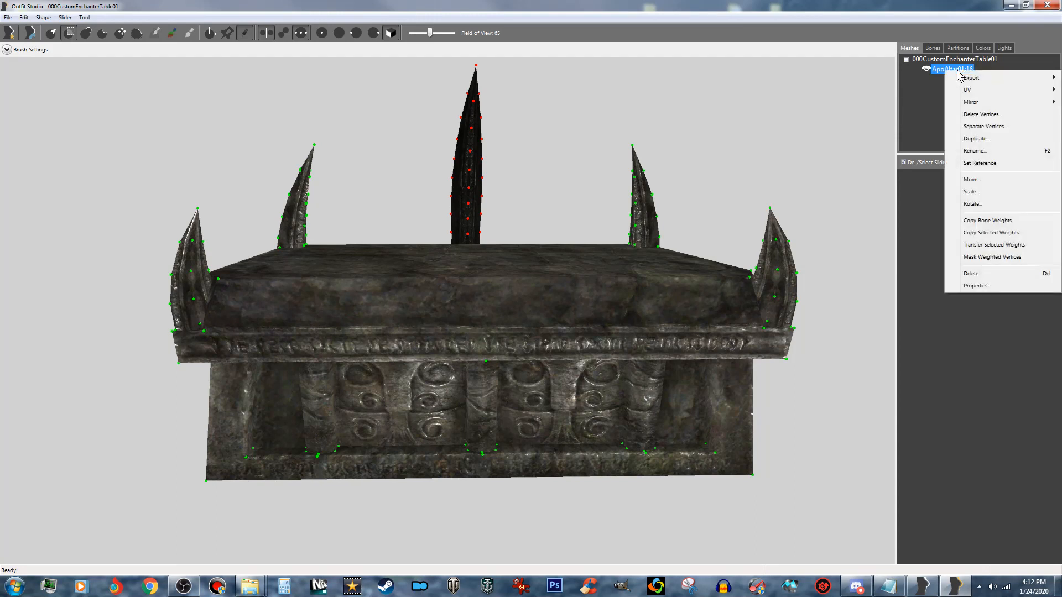
pyautogui.click(971, 128)
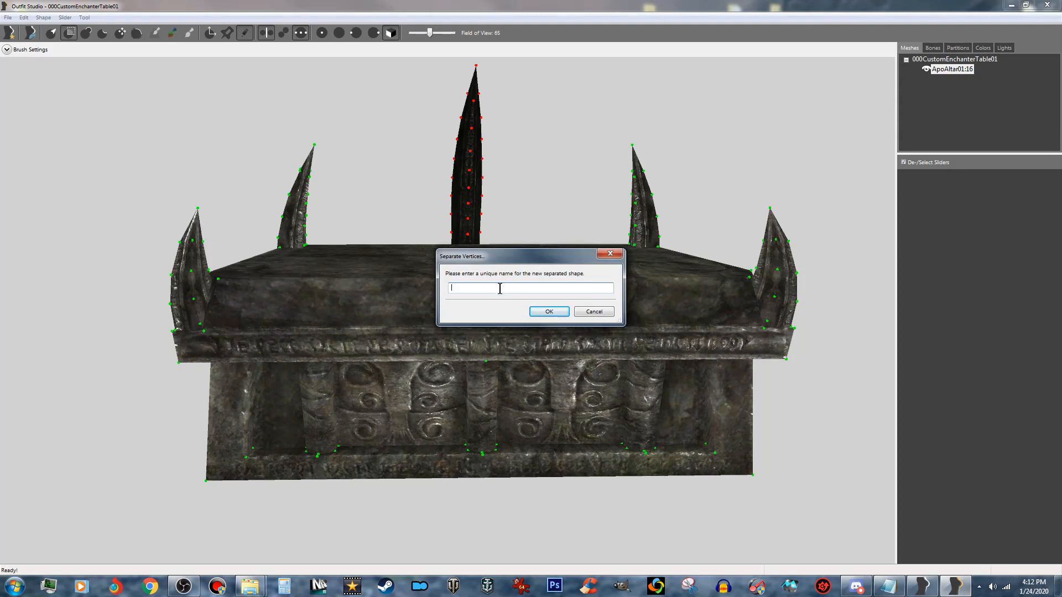
pyautogui.write('point01')
pyautogui.press('Return')
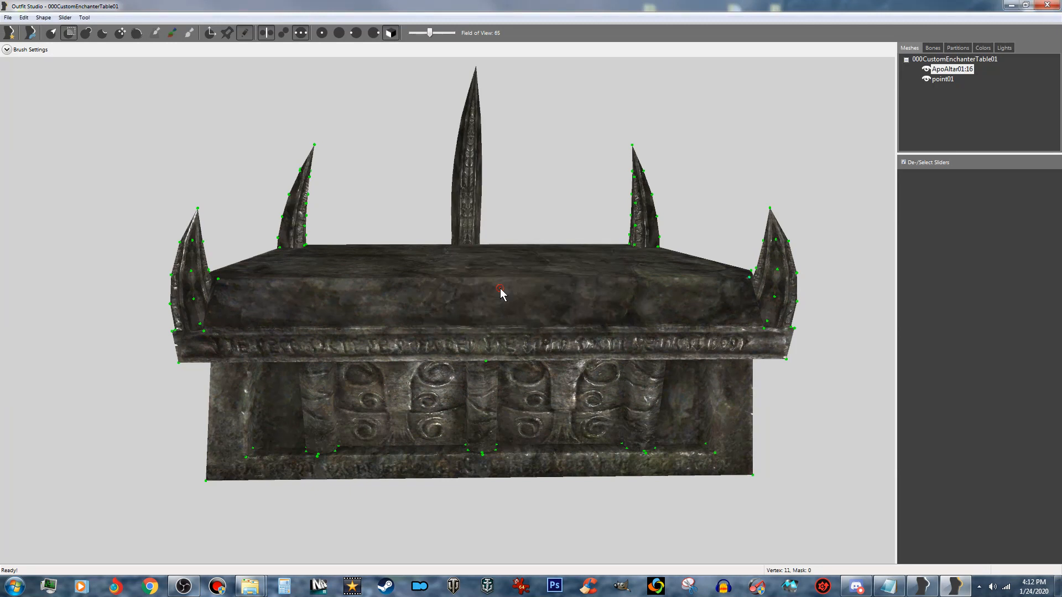
# - Check the separated point01 shape by cycling its display through hidden, wireframe and fully visible
pyautogui.click(943, 80)
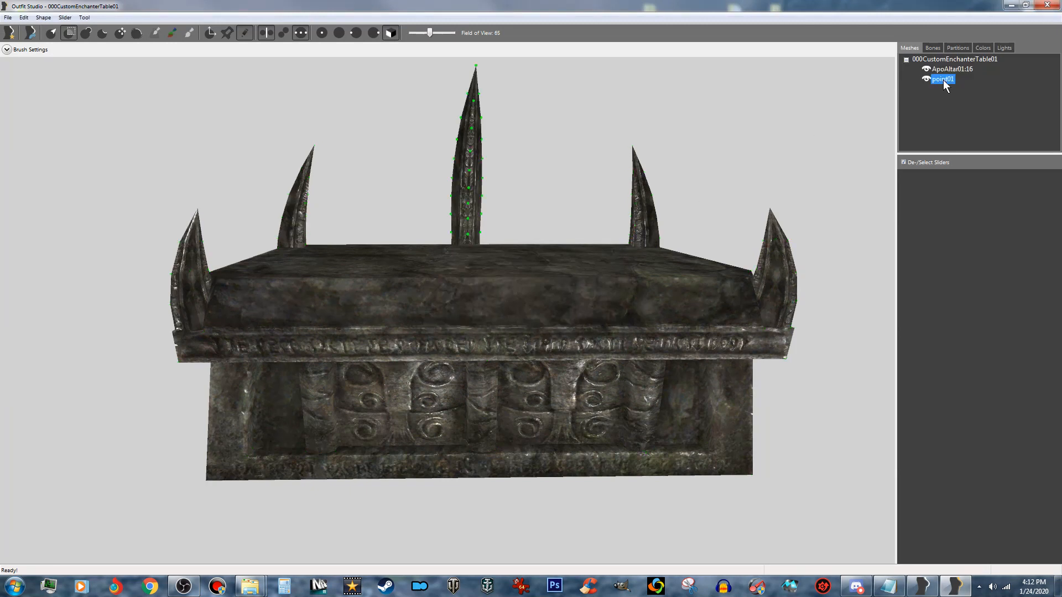
pyautogui.click(925, 79)
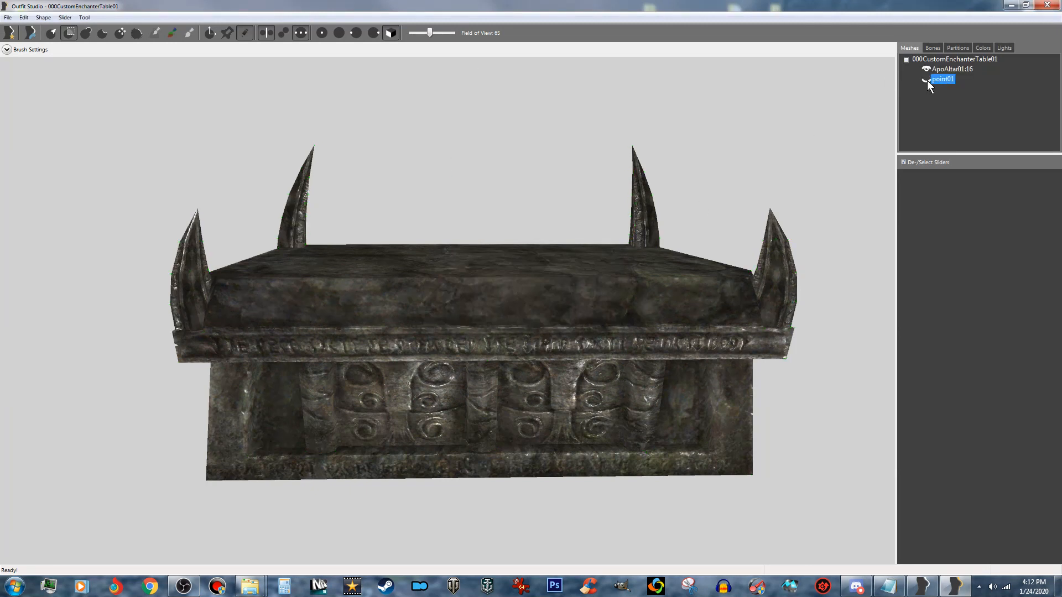
pyautogui.click(925, 81)
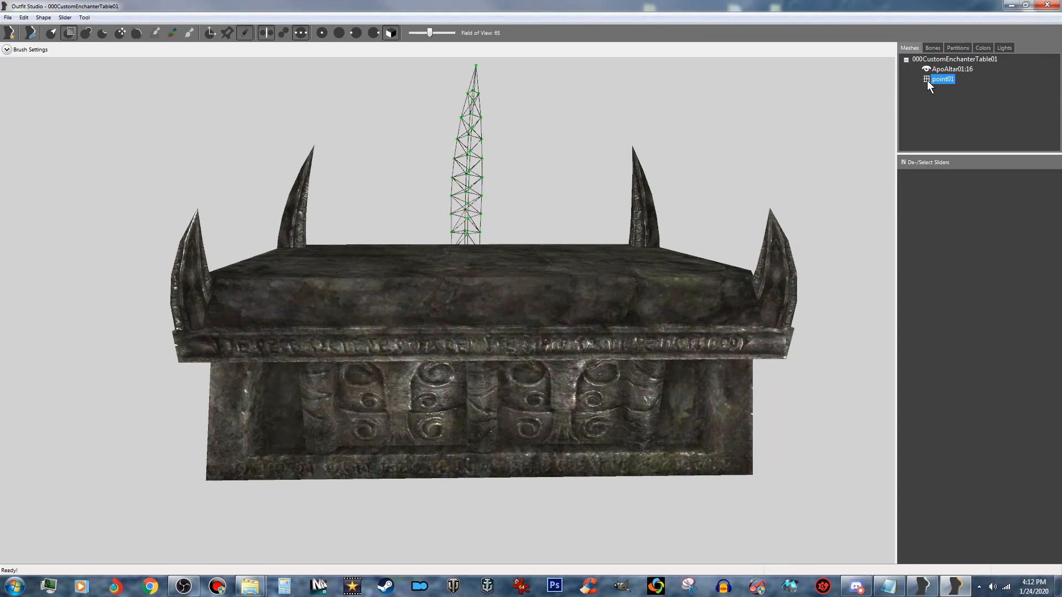
pyautogui.click(927, 80)
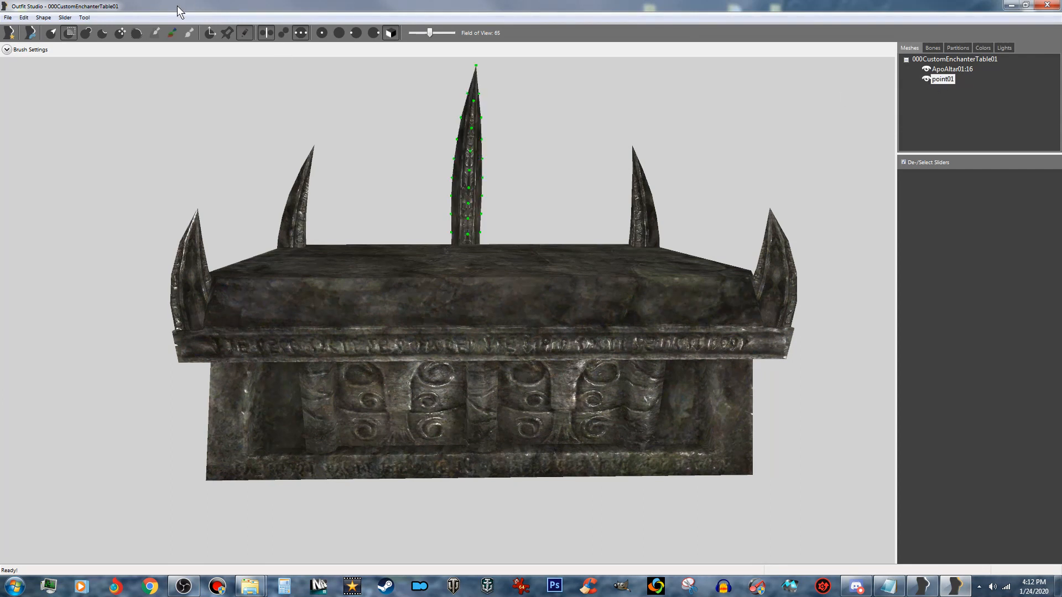
# - Raise the point01 spike vertically at the middle of the altar's long side with the Transform tool
pyautogui.click(214, 32)
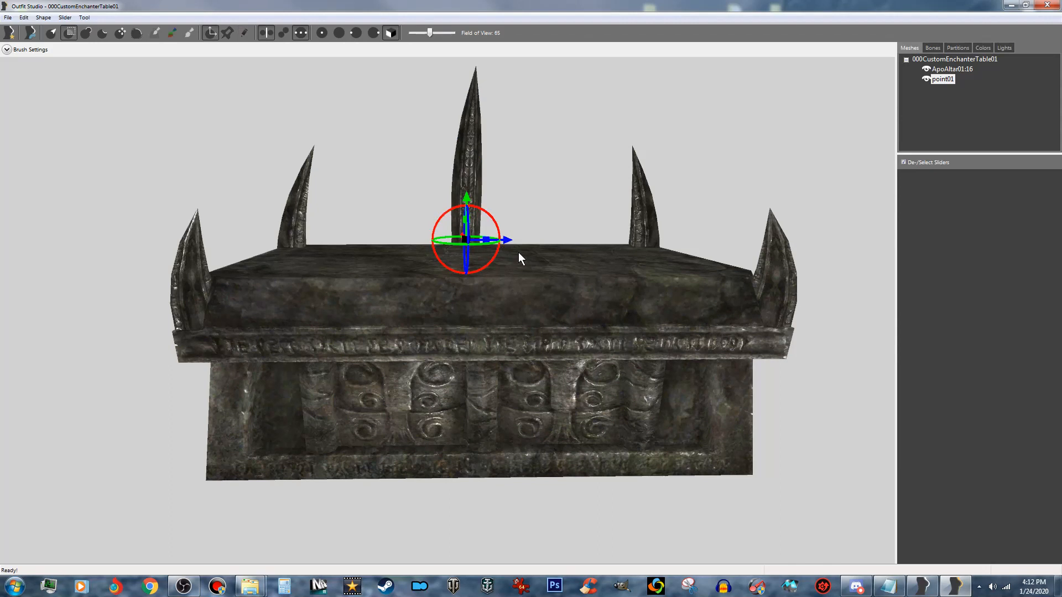
pyautogui.moveTo(529, 267); pyautogui.dragTo(495, 253, button='middle')
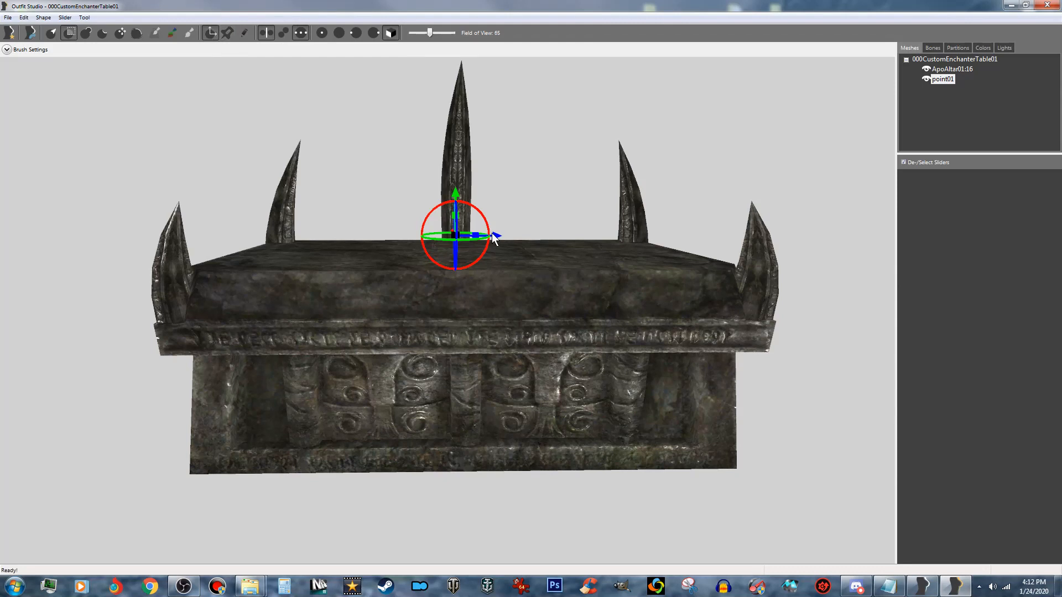
pyautogui.moveTo(496, 234); pyautogui.dragTo(512, 239)
pyautogui.moveTo(516, 249); pyautogui.dragTo(695, 325, button='right')
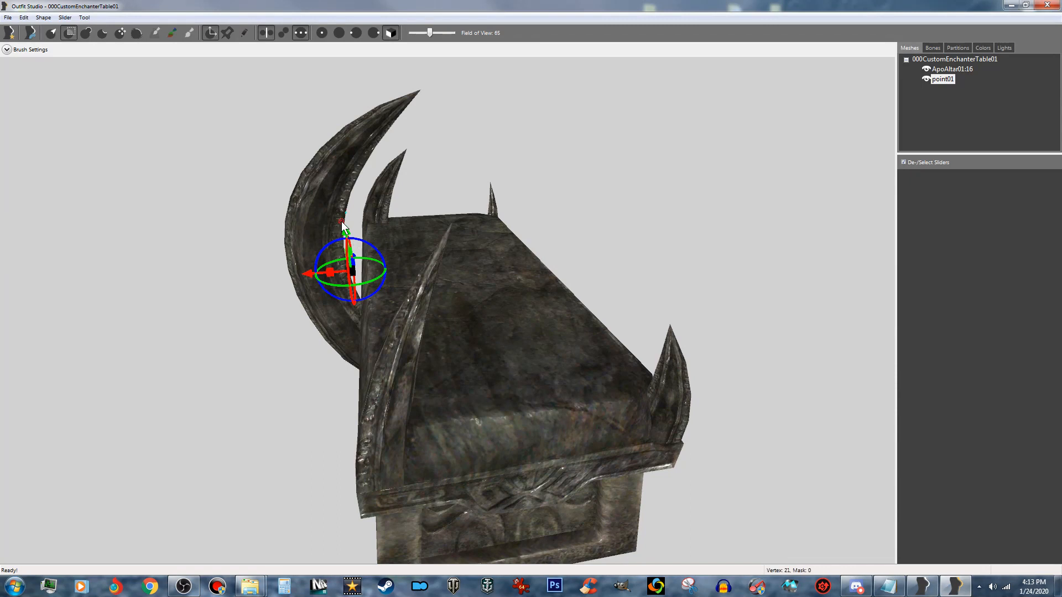
pyautogui.moveTo(374, 242); pyautogui.dragTo(421, 247, button='right')
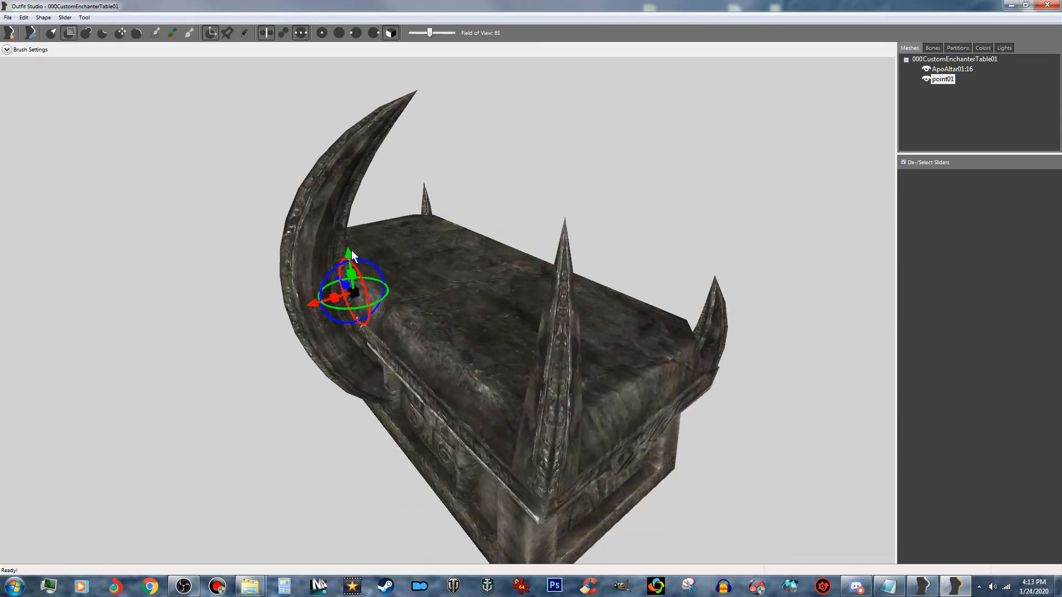
pyautogui.moveTo(352, 258); pyautogui.dragTo(351, 206)
pyautogui.moveTo(352, 206); pyautogui.dragTo(298, 273, button='right')
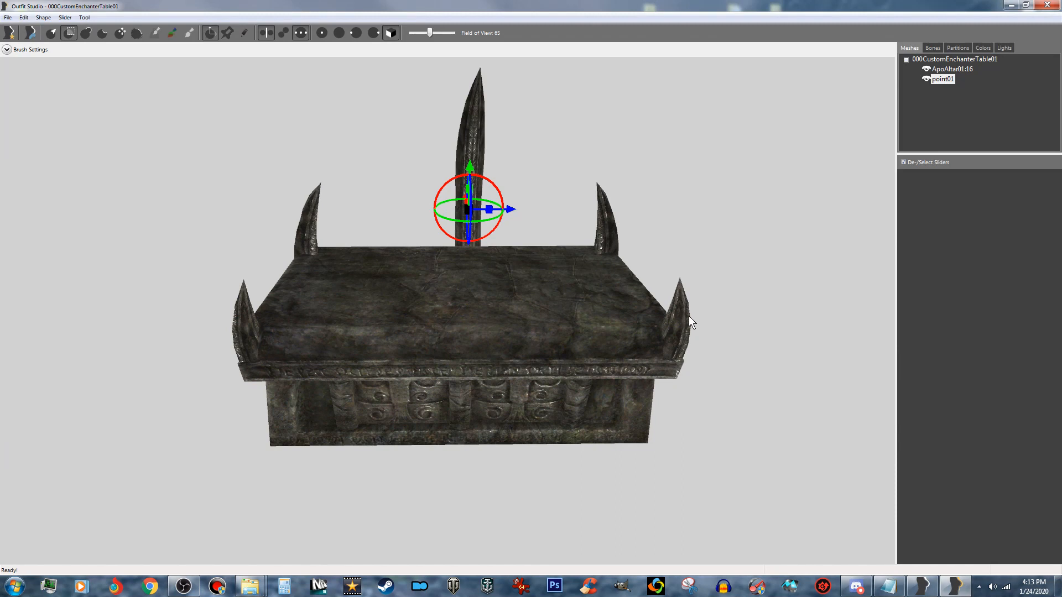
pyautogui.moveTo(589, 430)
pyautogui.mouseDown(button='right')
pyautogui.moveTo(567, 382)
pyautogui.moveTo(606, 444)
pyautogui.mouseUp(button='right')
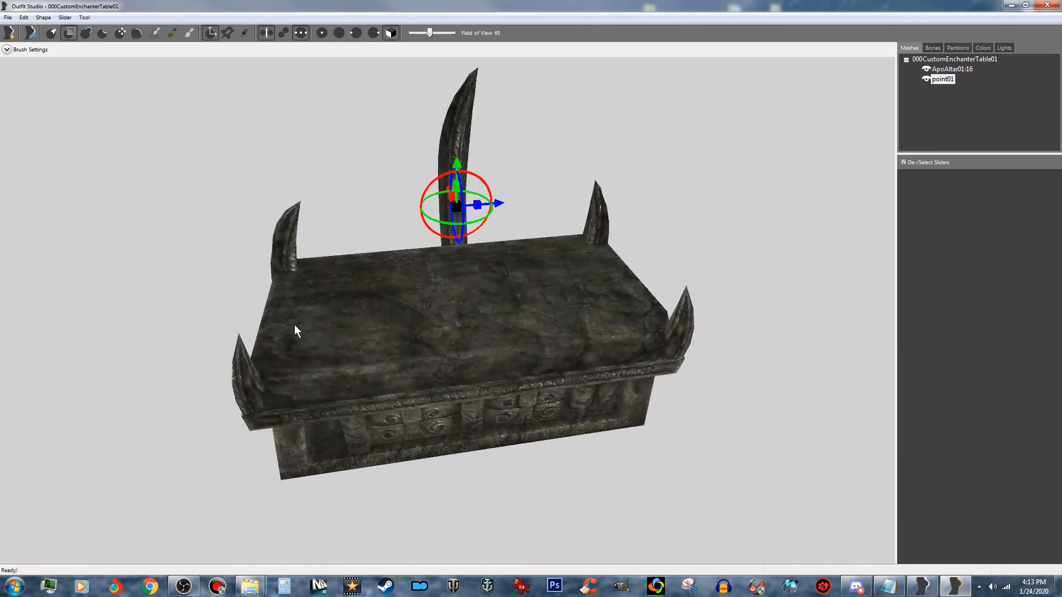
pyautogui.moveTo(446, 327); pyautogui.dragTo(336, 304, button='right')
pyautogui.scroll(3, 336, 304)
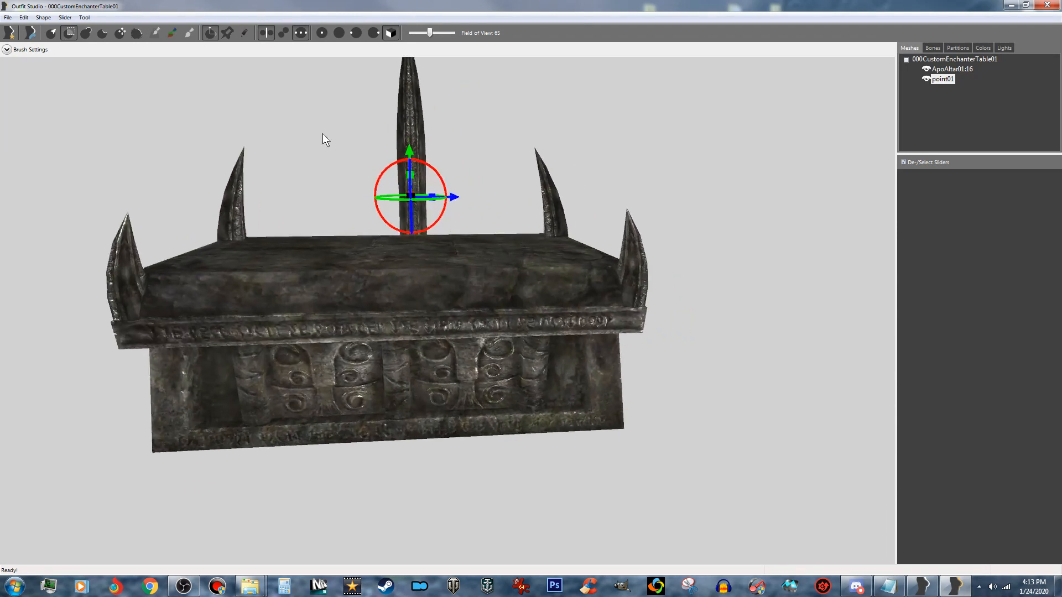
pyautogui.click(209, 33)
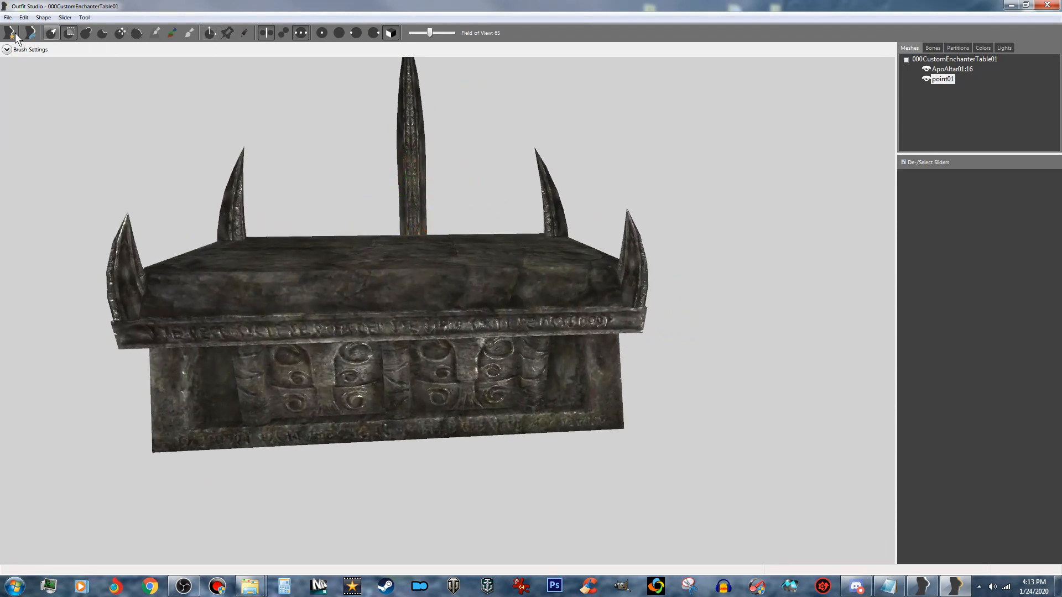
# - Save the project with the spike separated from the altar
pyautogui.click(8, 17)
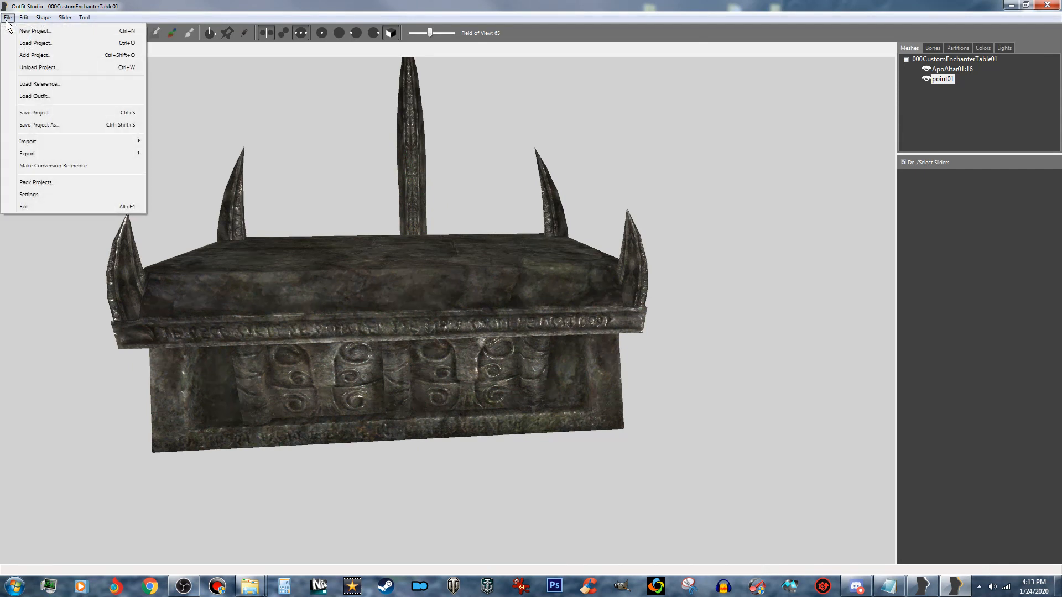
pyautogui.click(33, 113)
pyautogui.scroll(3, 559, 406)
pyautogui.moveTo(561, 397); pyautogui.dragTo(559, 434, button='right')
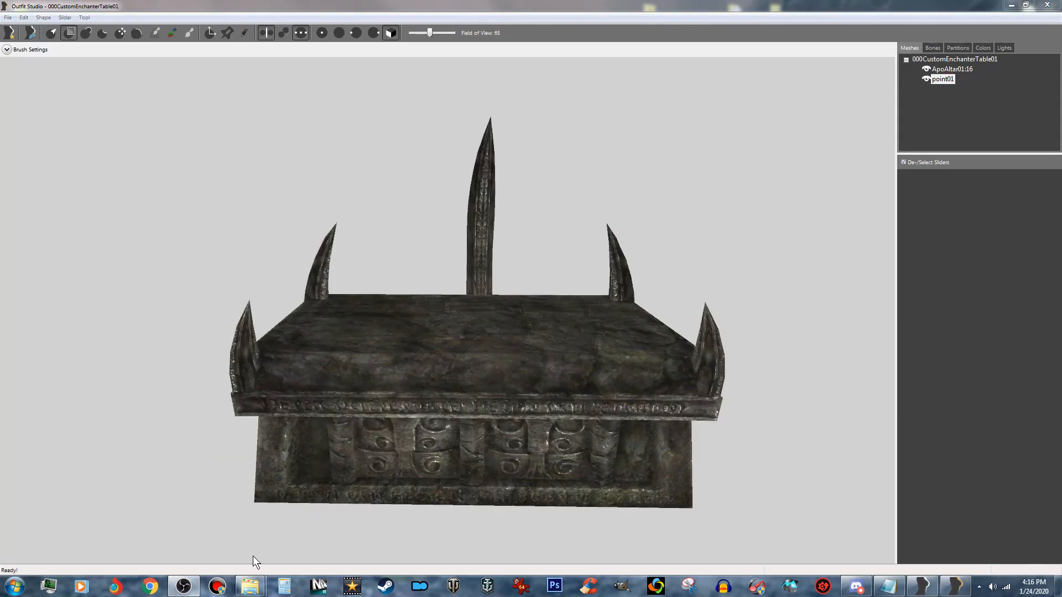
# - Switch to Windows Explorer and locate winterholdsymbol01.nif in the Custom Model Resources folder
pyautogui.moveTo(260, 589)
pyautogui.click(290, 532)
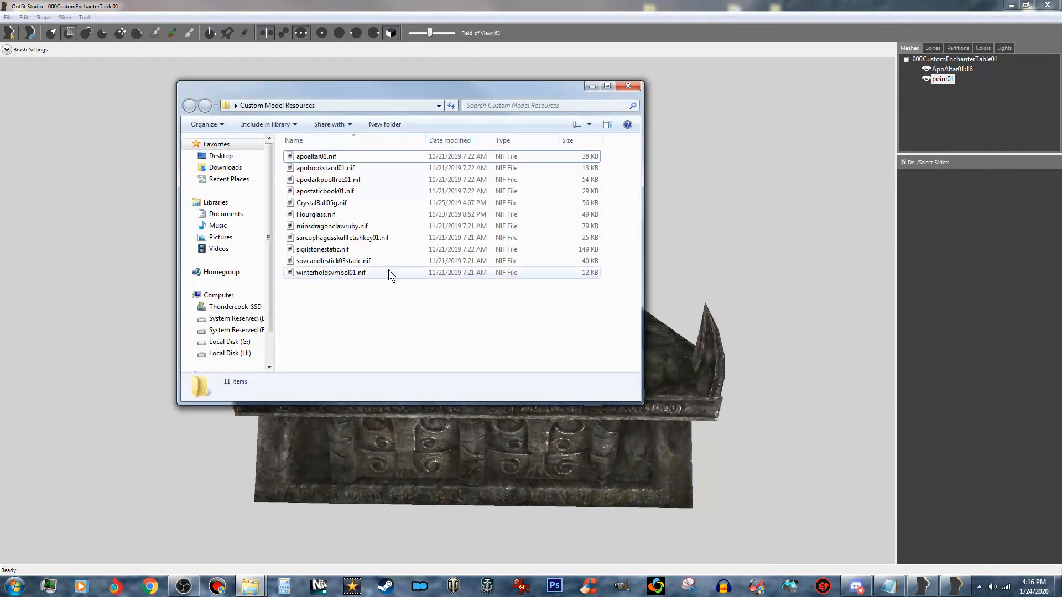
pyautogui.moveTo(411, 93); pyautogui.dragTo(308, 85)
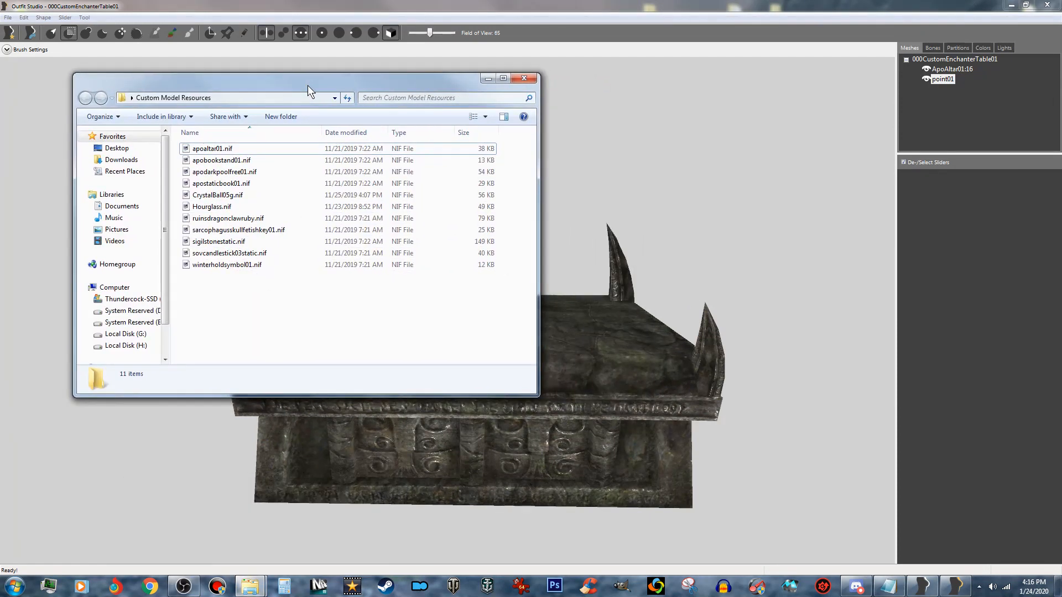
pyautogui.click(245, 265)
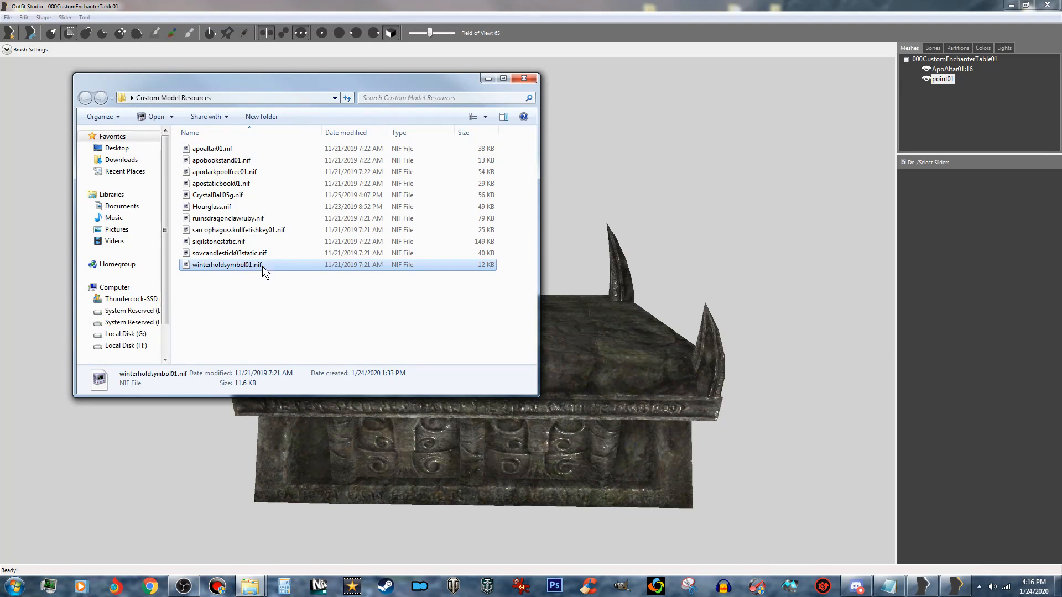
pyautogui.moveTo(228, 265); pyautogui.dragTo(471, 526)
# - Set up loading an outfit mesh from file in Outfit Studio with the other shapes kept
pyautogui.click(7, 19)
pyautogui.click(52, 95)
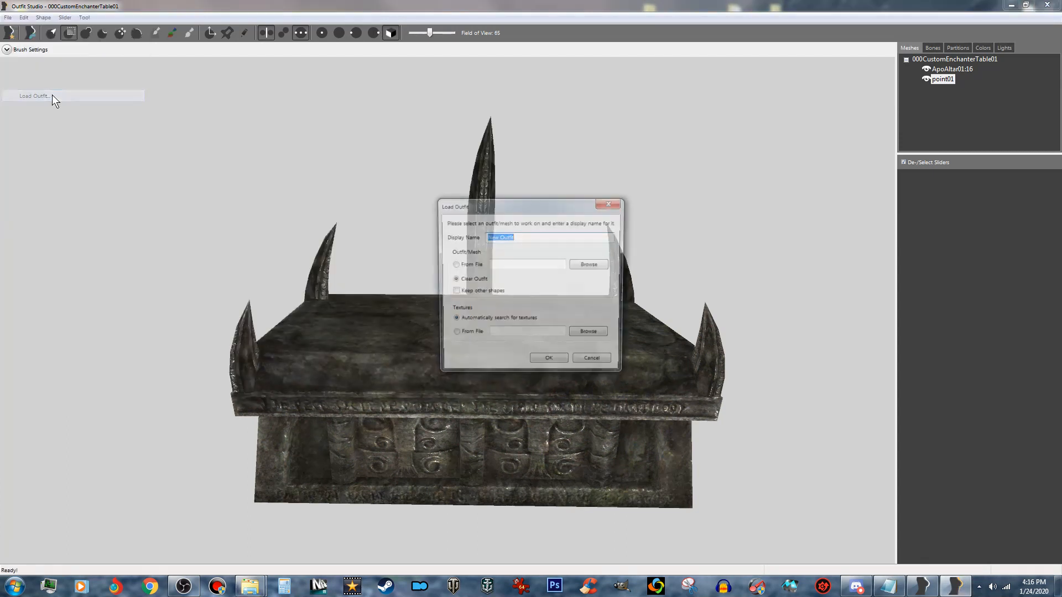
pyautogui.click(473, 293)
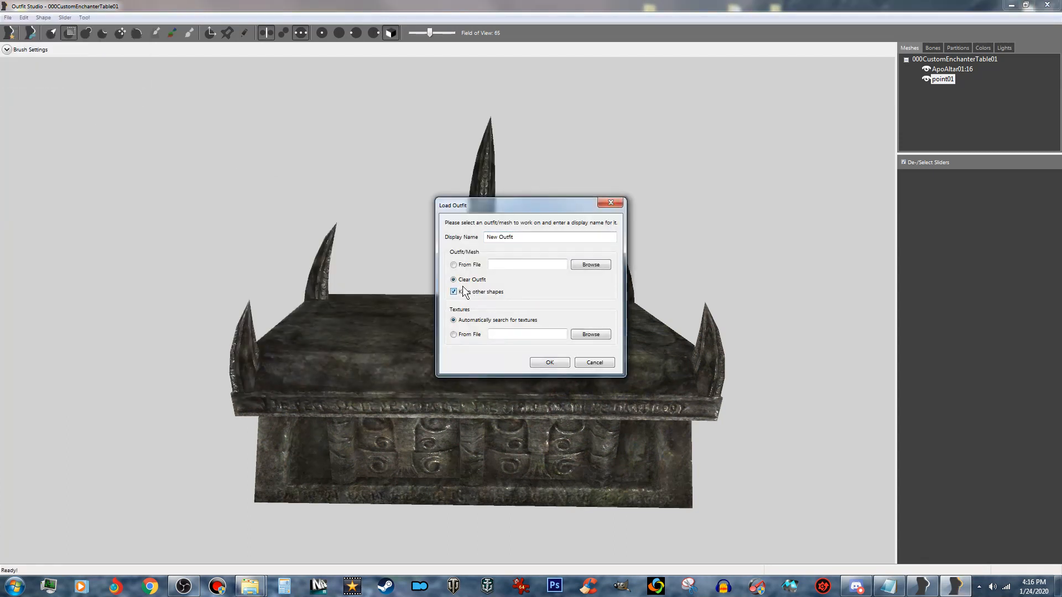
pyautogui.click(467, 266)
# - Load winterholdsymbol01.nif from the Desktop's Custom Model Resources folder as the outfit mesh
pyautogui.click(607, 264)
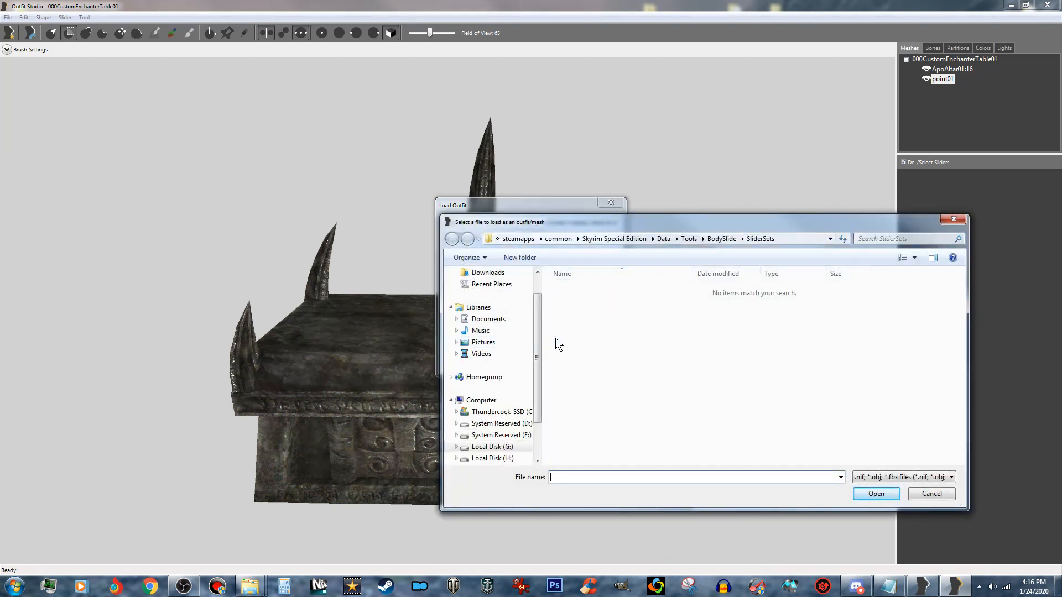
pyautogui.scroll(1, 535, 339)
pyautogui.click(516, 290)
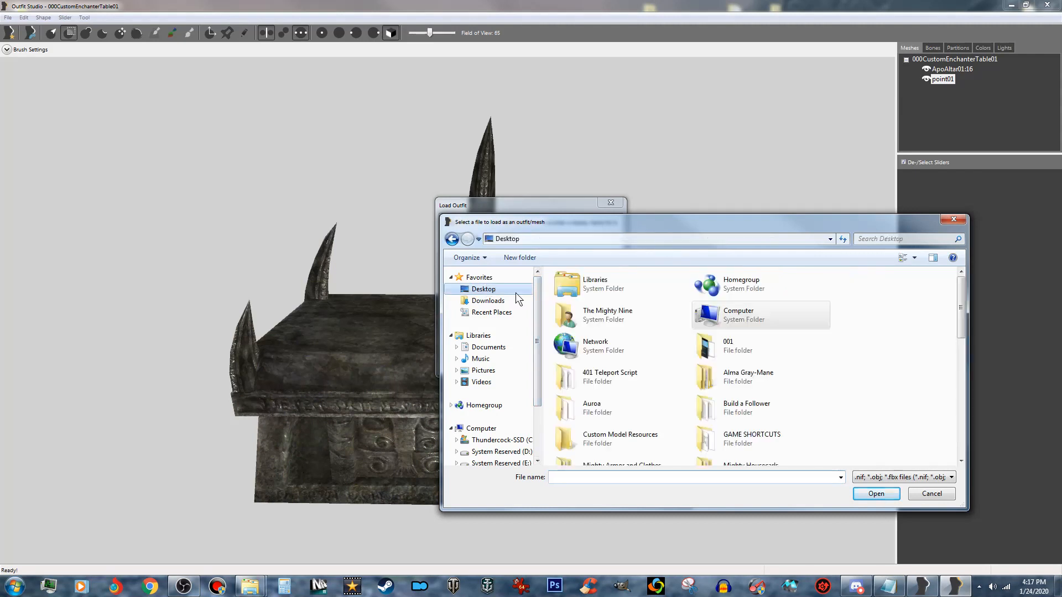
pyautogui.doubleClick(619, 442)
pyautogui.click(630, 407)
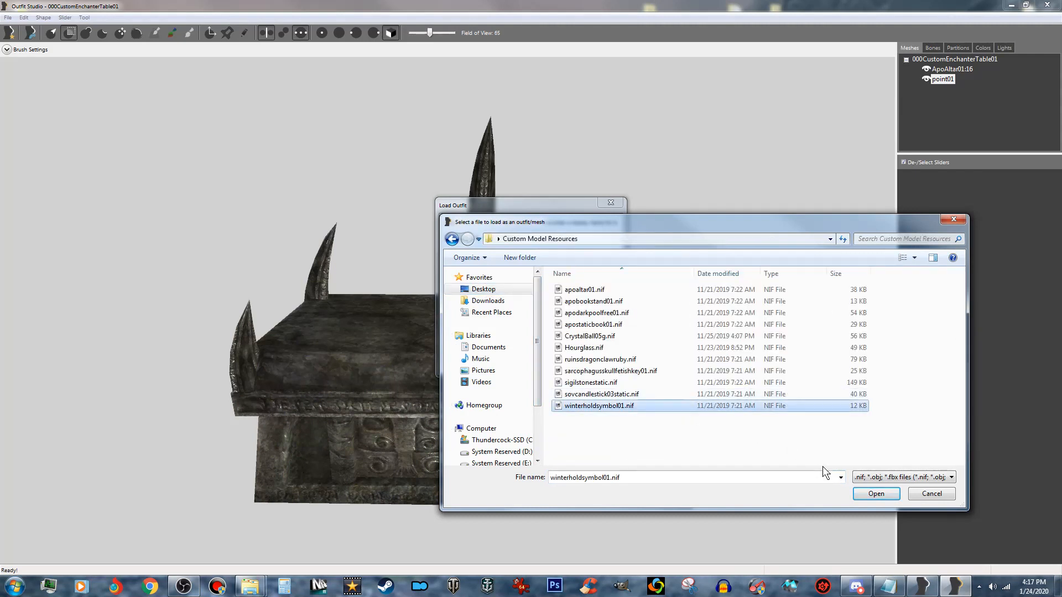
pyautogui.click(861, 495)
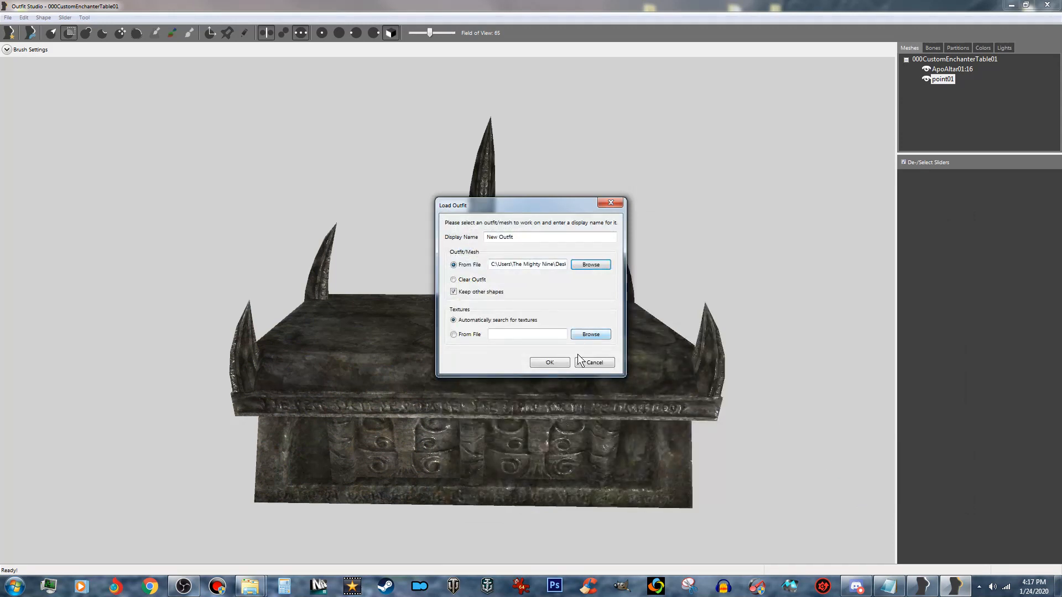
pyautogui.click(539, 364)
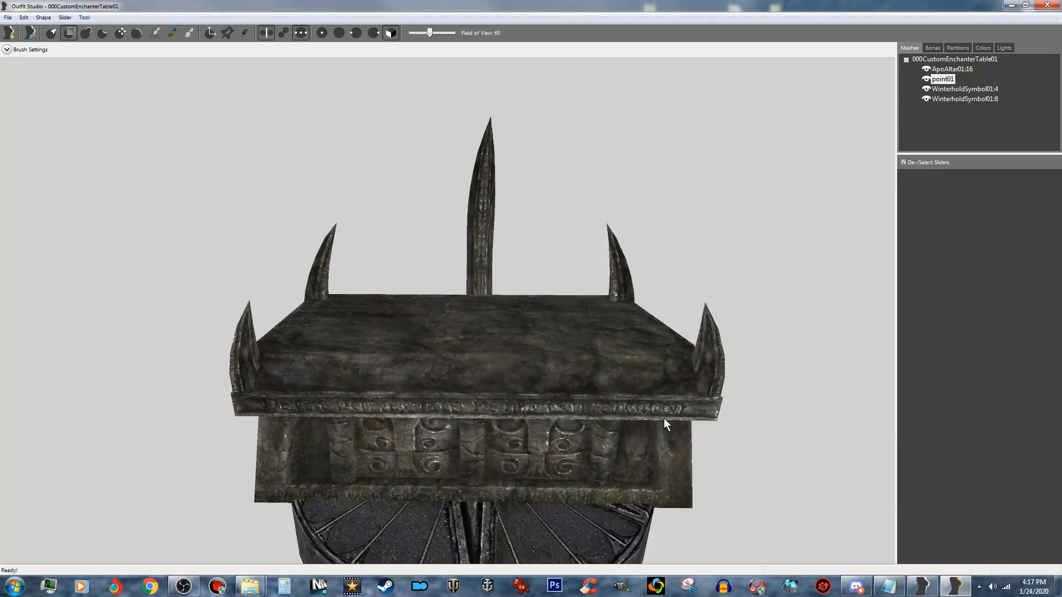
# - Raise WinterholdSymbol01:4 and WinterholdSymbol01:8 together until the round symbol's top face sits above the altar tabletop
pyautogui.moveTo(664, 420); pyautogui.dragTo(667, 359, button='middle')
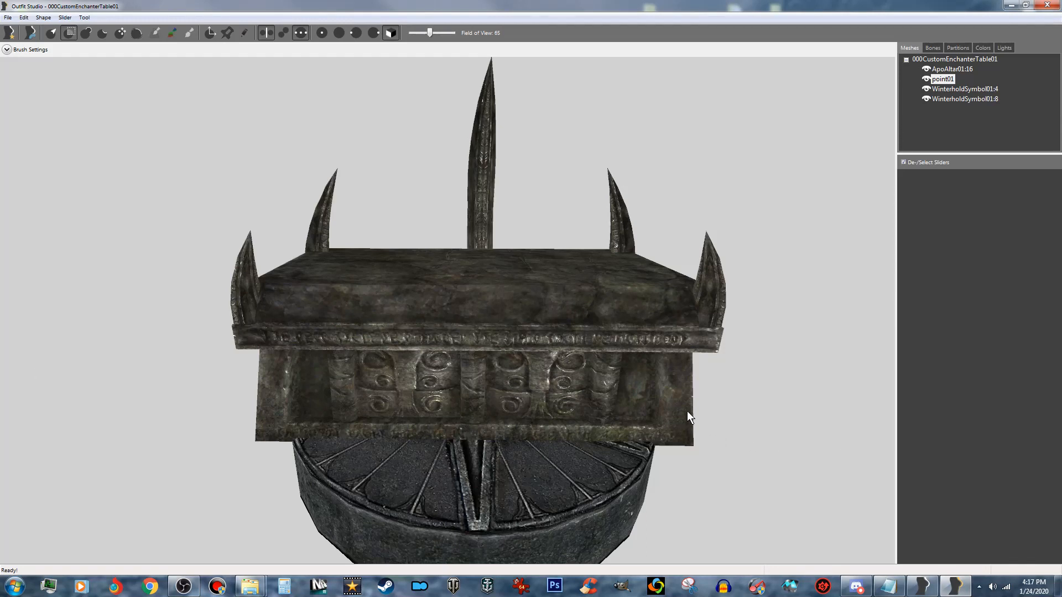
pyautogui.click(983, 89)
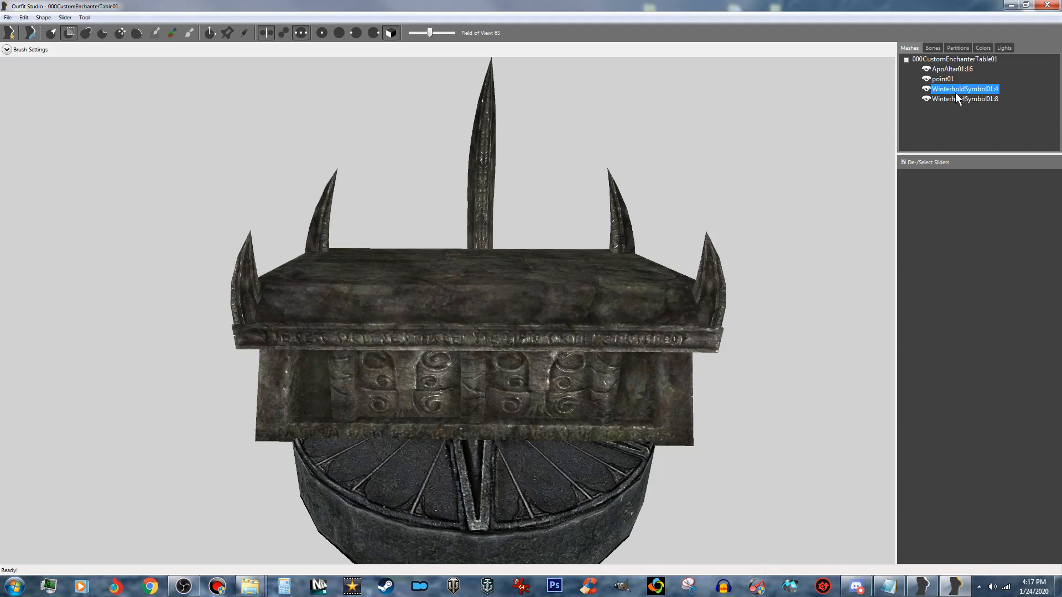
pyautogui.keyDown('ctrl'); pyautogui.click(963, 98); pyautogui.keyUp('ctrl')
pyautogui.click(210, 32)
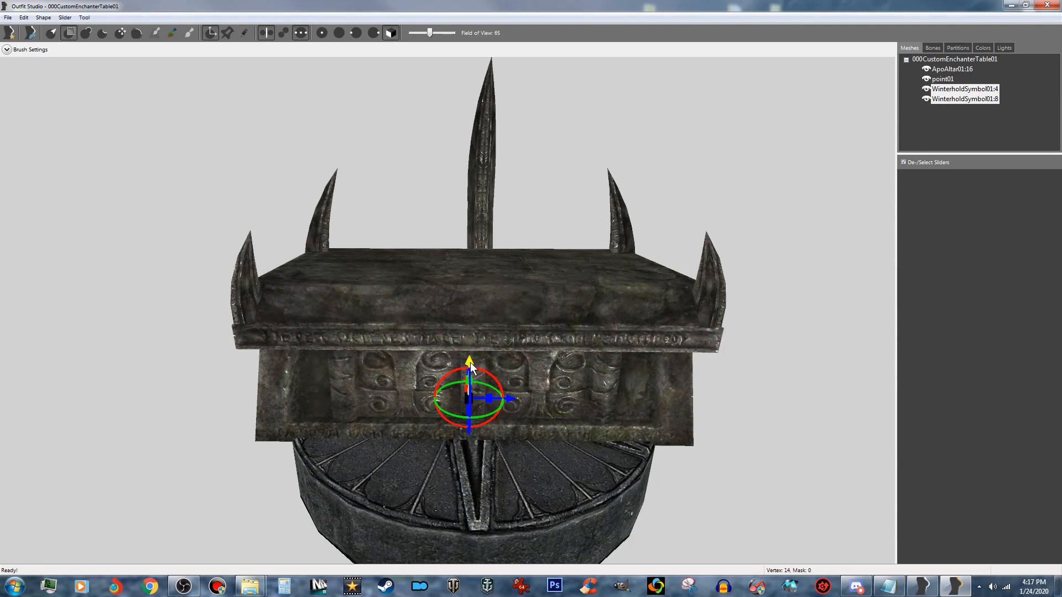
pyautogui.moveTo(470, 363); pyautogui.dragTo(469, 282)
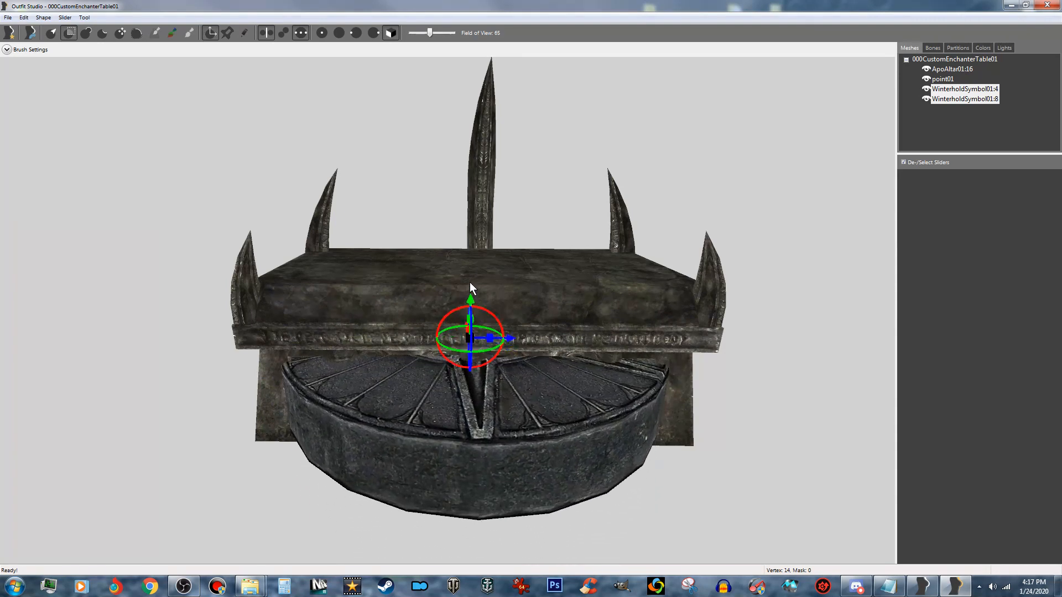
pyautogui.moveTo(443, 366); pyautogui.dragTo(507, 383, button='right')
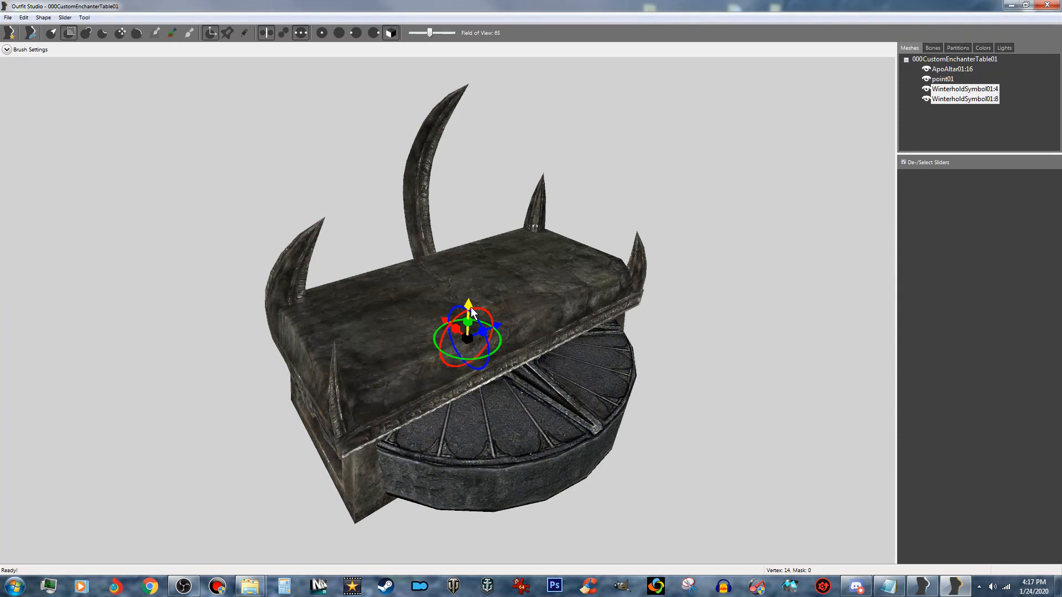
pyautogui.moveTo(471, 313); pyautogui.dragTo(464, 239)
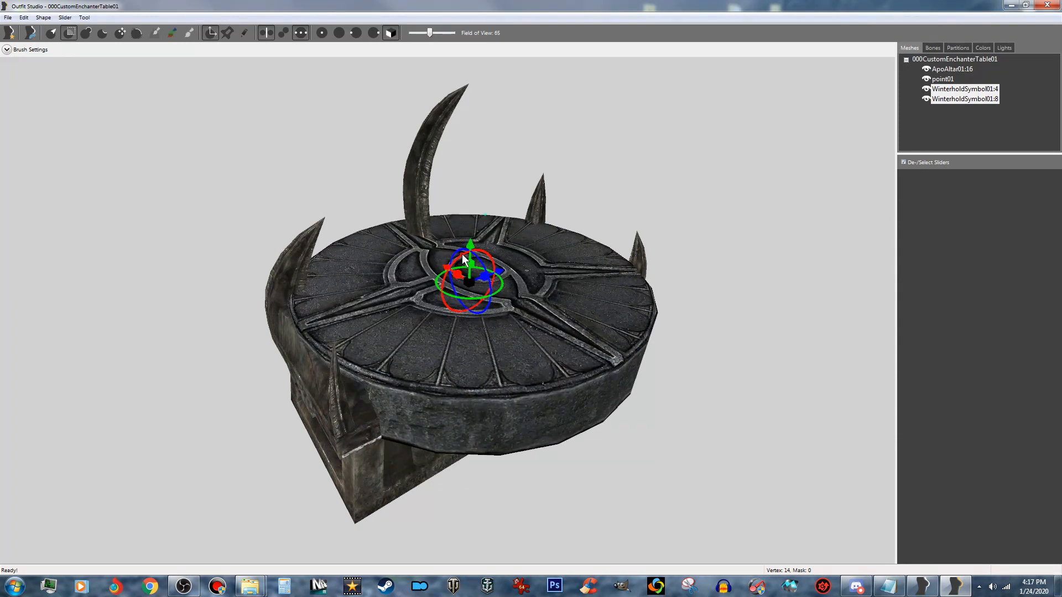
pyautogui.scroll(-2, 463, 260)
pyautogui.moveTo(467, 271); pyautogui.dragTo(508, 305, button='right')
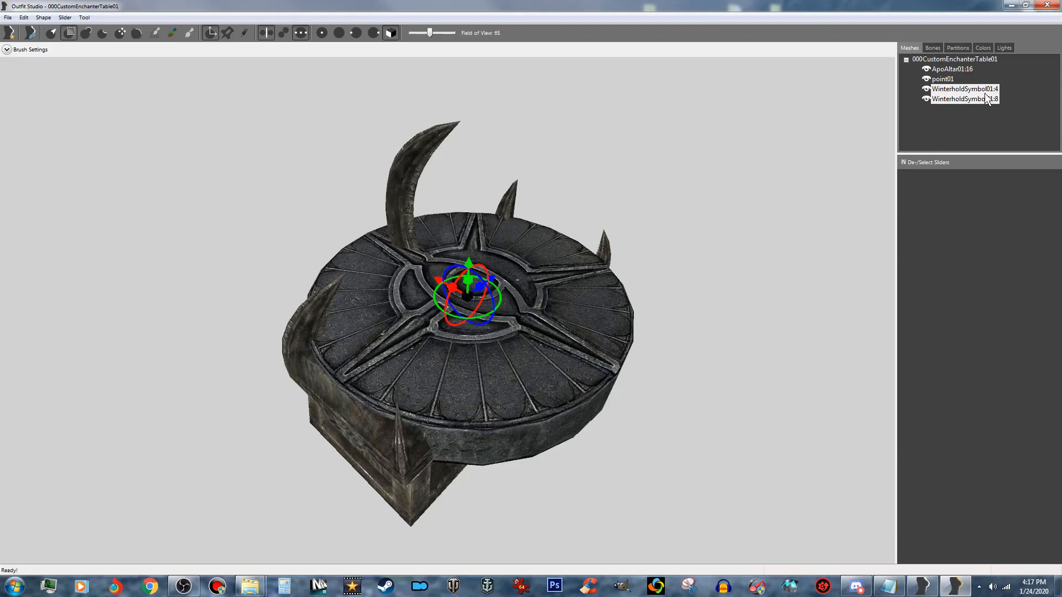
# - Uniformly scale down the two WinterholdSymbol01 shapes until the disc fits within the altar tabletop, and nudge it sideways toward the centre
pyautogui.moveTo(446, 322); pyautogui.dragTo(990, 307)
pyautogui.scroll(4, 546, 325)
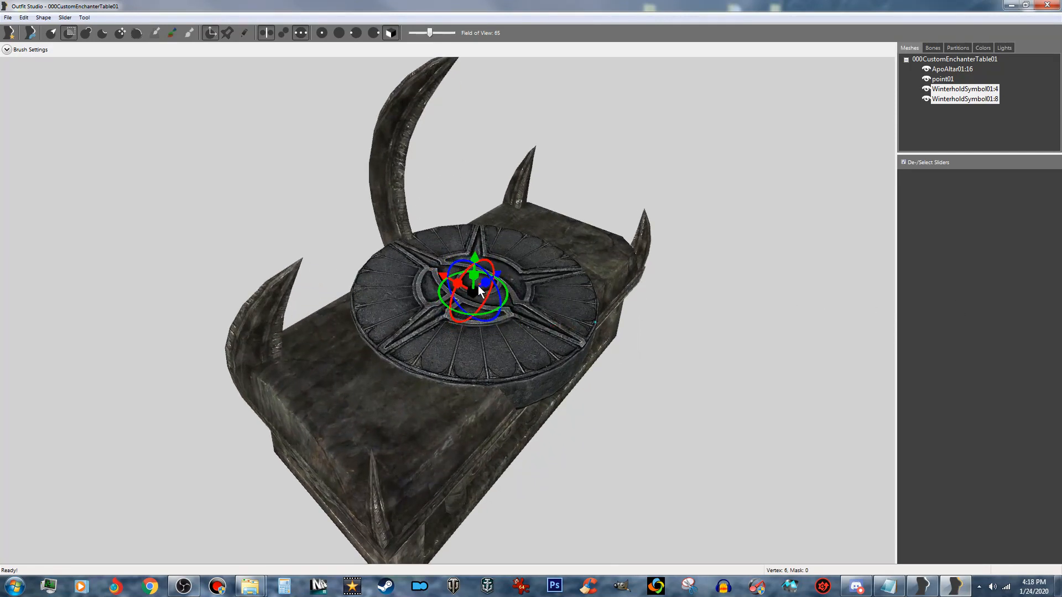
pyautogui.moveTo(474, 291); pyautogui.dragTo(944, 284)
pyautogui.scroll(5, 651, 313)
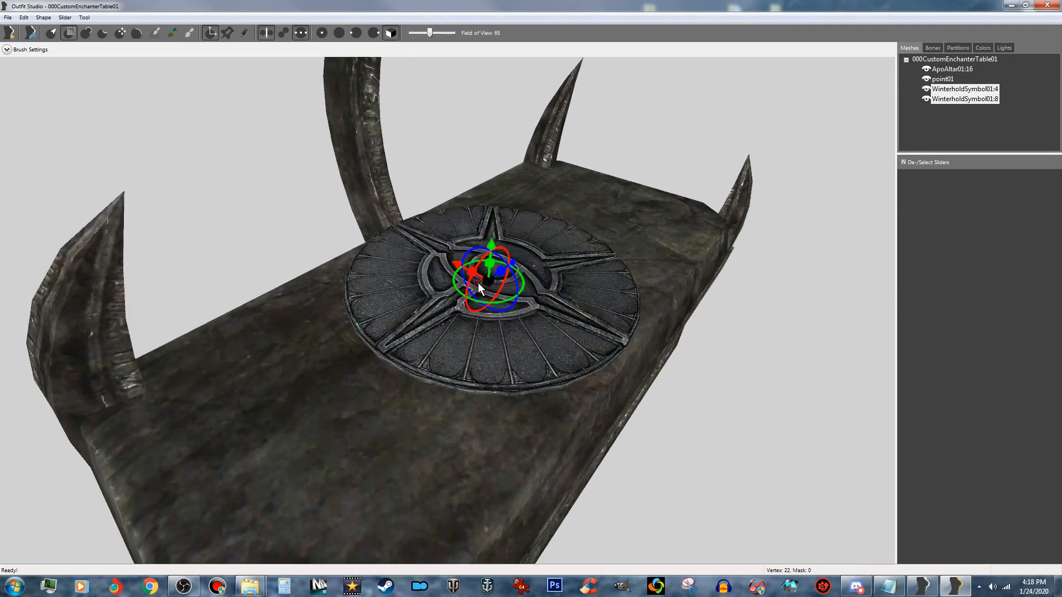
pyautogui.moveTo(490, 279); pyautogui.dragTo(885, 293)
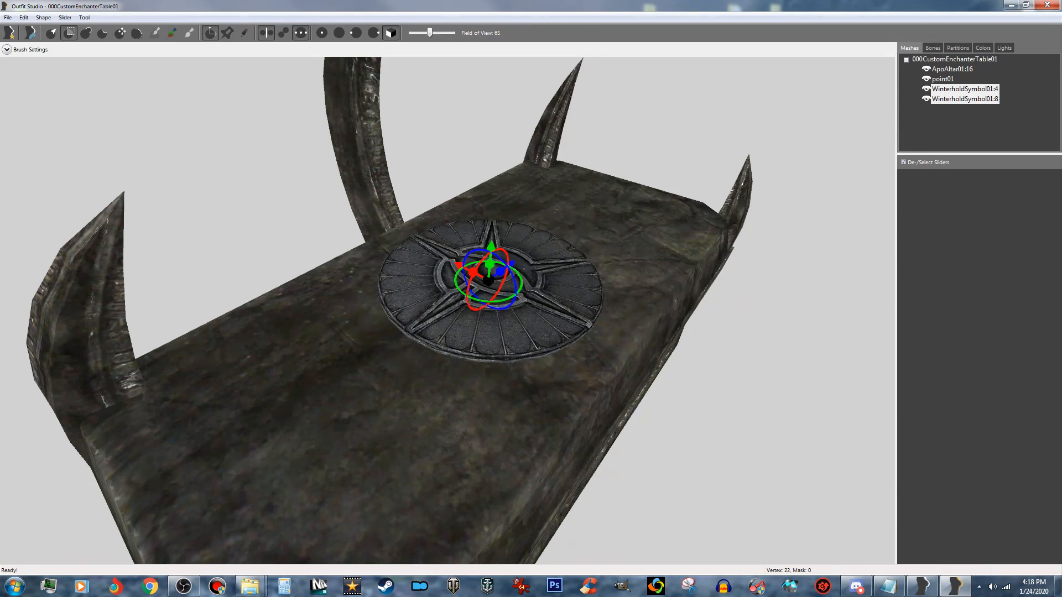
pyautogui.moveTo(489, 280); pyautogui.dragTo(558, 283)
pyautogui.moveTo(612, 323); pyautogui.dragTo(525, 330, button='right')
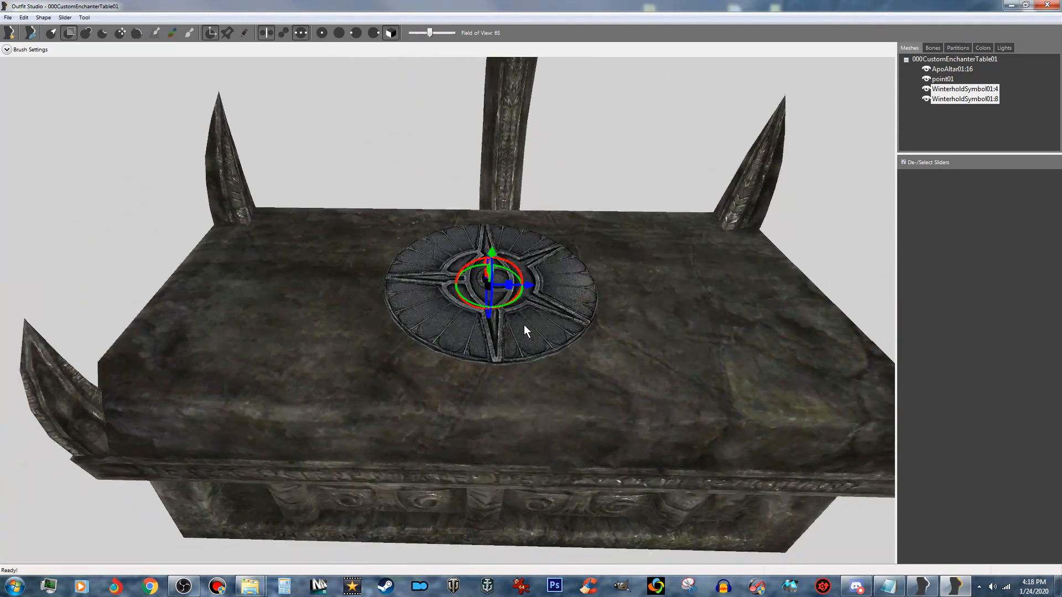
pyautogui.moveTo(532, 286); pyautogui.dragTo(541, 291)
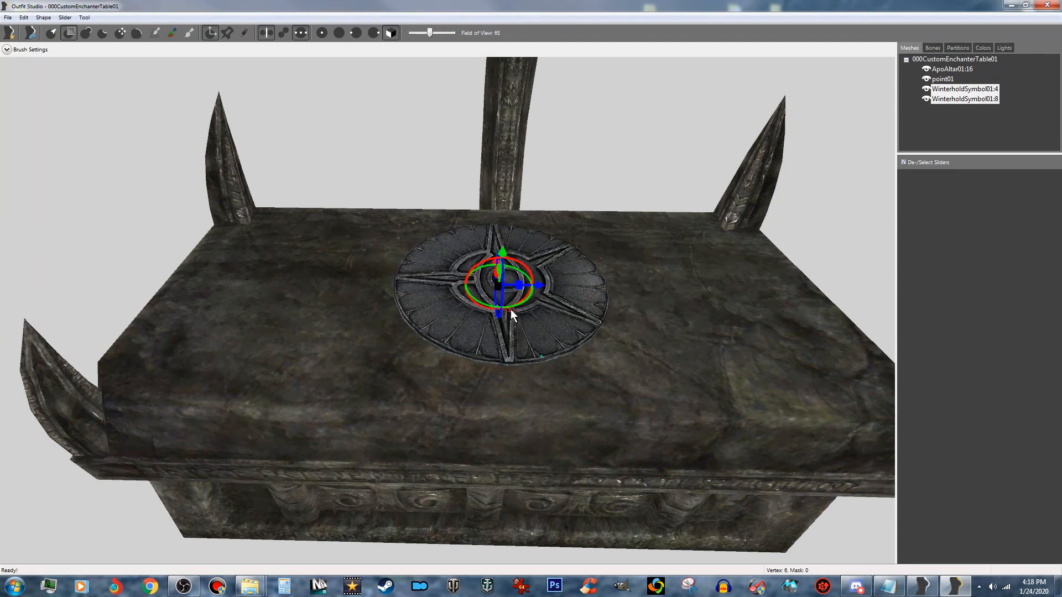
# - Clear the mask and rotate the Winterhold disc about its vertical axis until its eye motif runs parallel to the altar's long edge
pyautogui.click(58, 32)
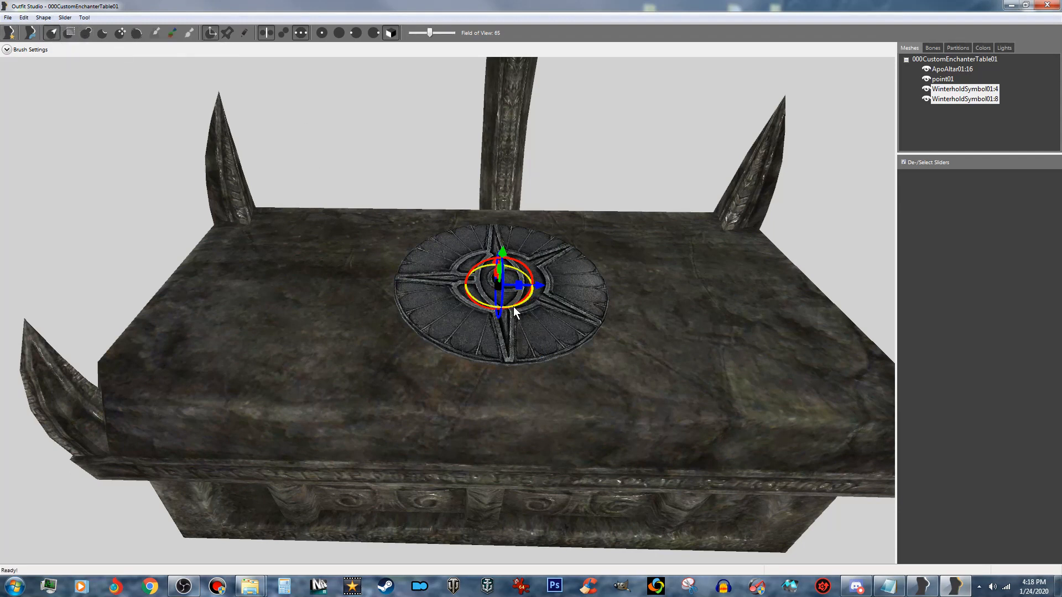
pyautogui.click(84, 17)
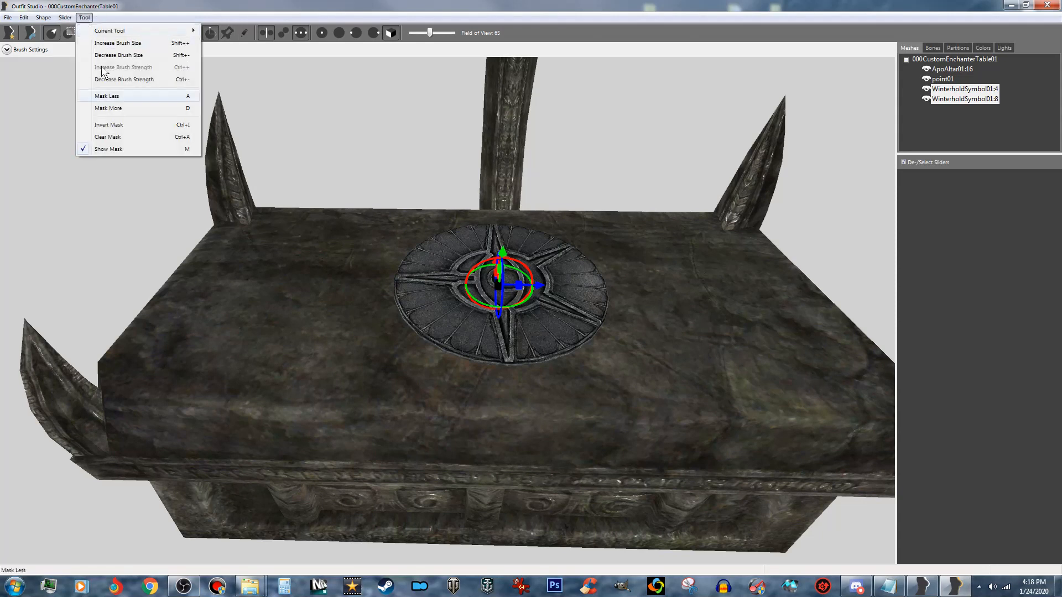
pyautogui.click(121, 136)
pyautogui.scroll(5, 270, 151)
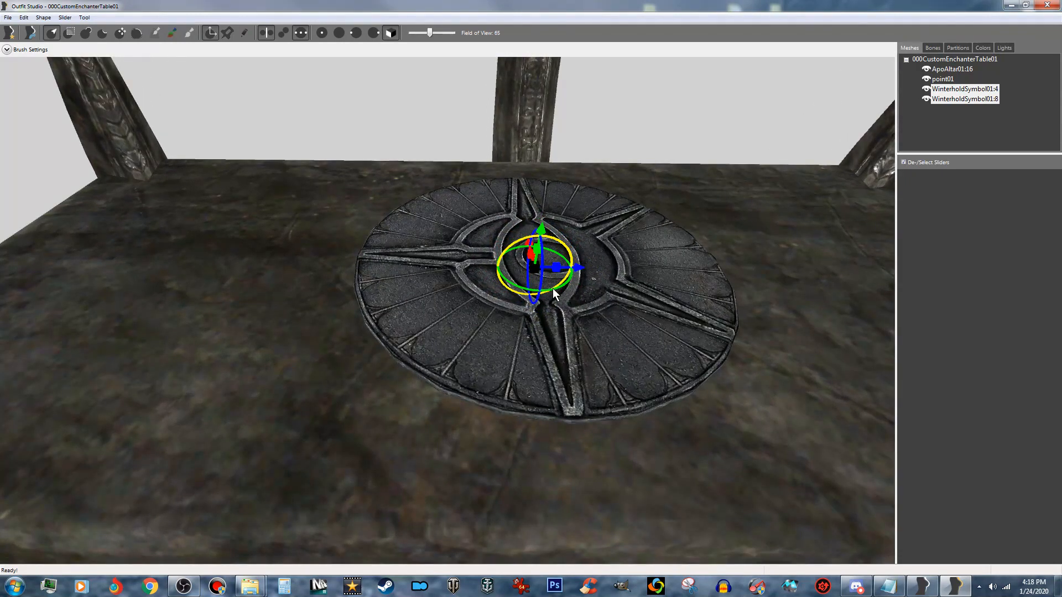
pyautogui.moveTo(553, 287); pyautogui.dragTo(588, 255)
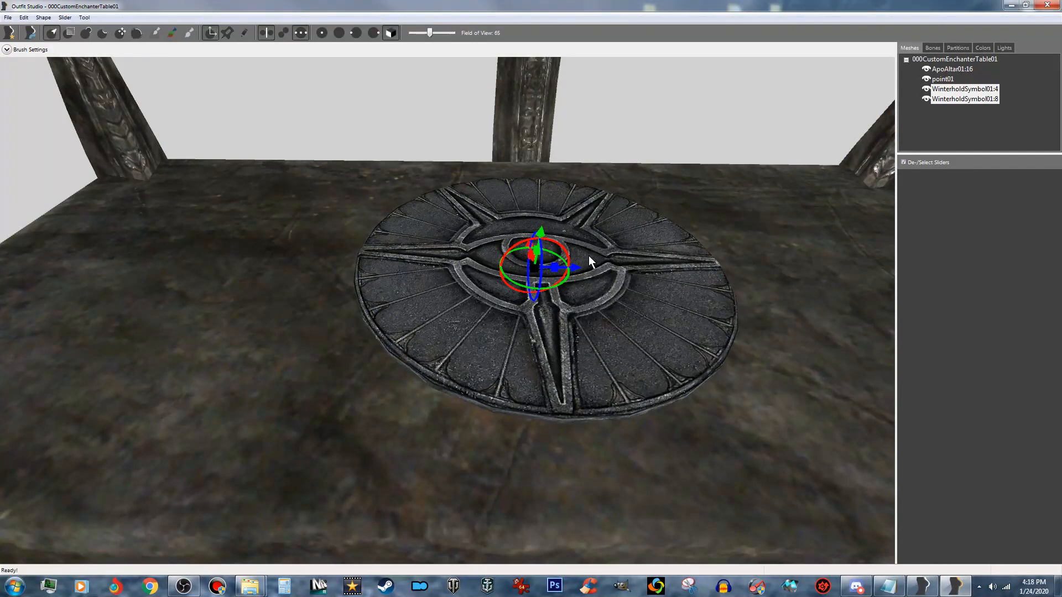
# - Nudge the Winterhold disc slightly sideways along the altar's length to centre it in front of the tall spike
pyautogui.scroll(-10, 589, 256)
pyautogui.moveTo(588, 266); pyautogui.dragTo(590, 267, button='right')
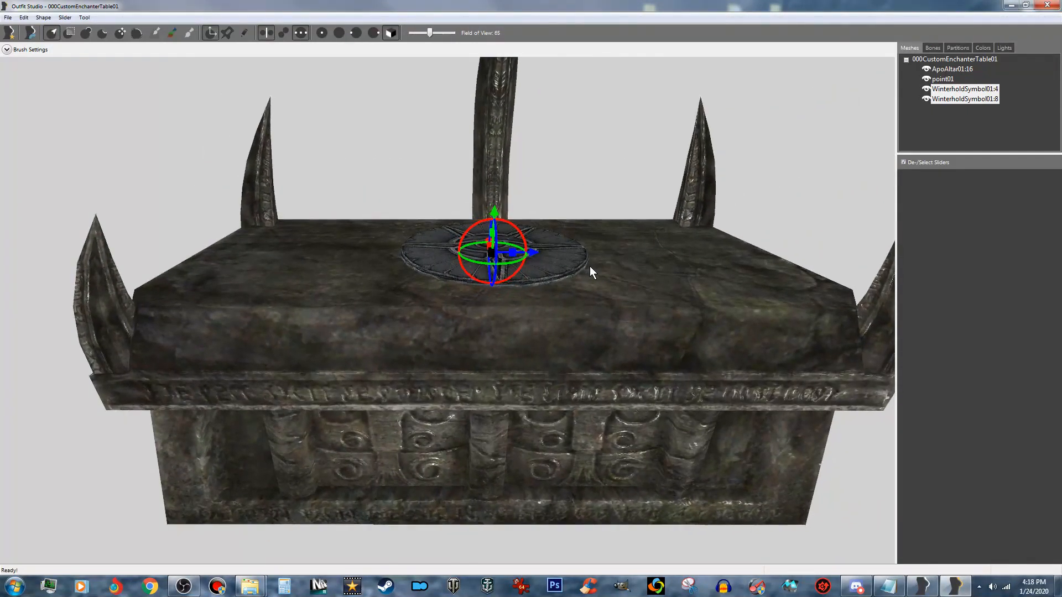
pyautogui.moveTo(536, 251); pyautogui.dragTo(532, 268)
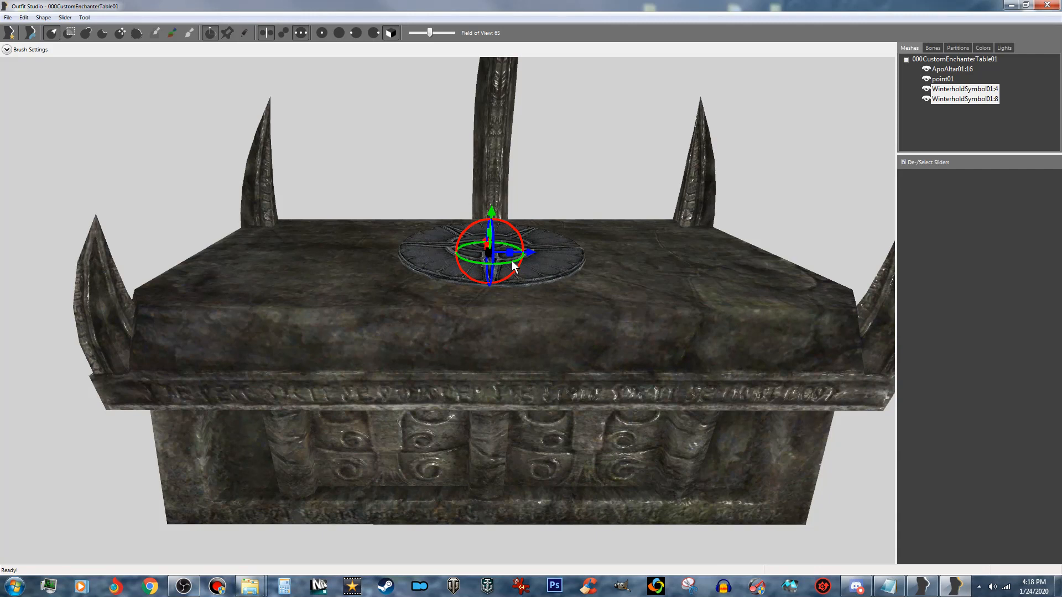
pyautogui.scroll(-2, 527, 262)
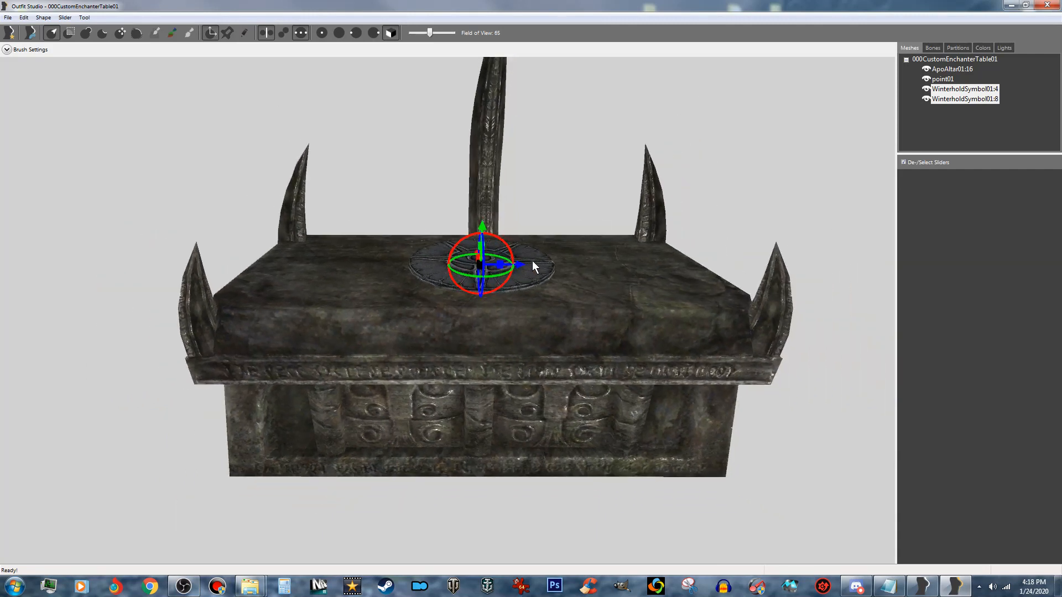
pyautogui.moveTo(543, 250); pyautogui.dragTo(569, 327, button='middle')
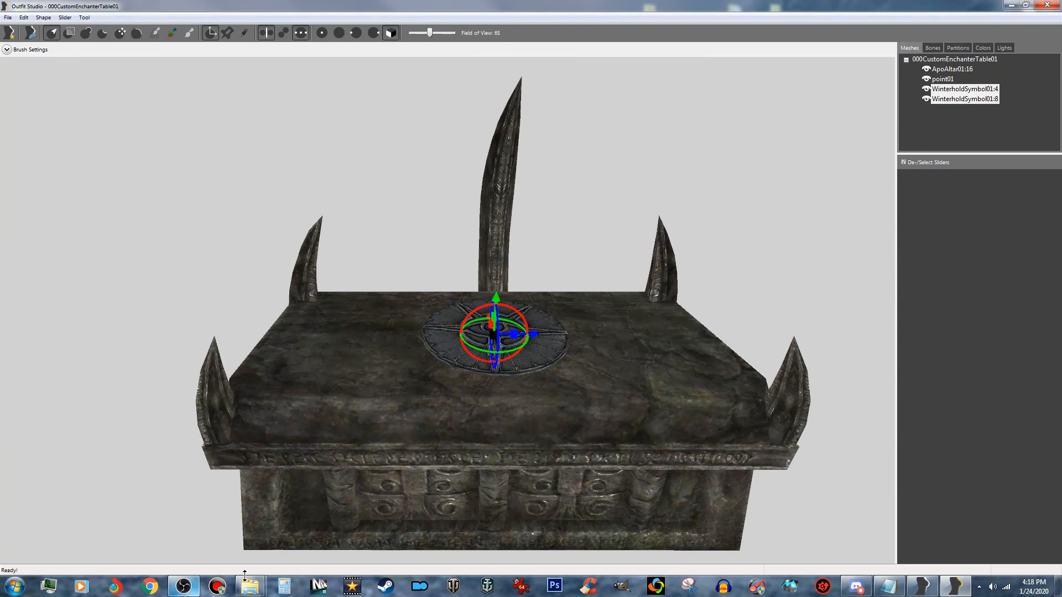
# - Switch to Windows Explorer and import apodarkpoolfree01.nif from the Custom Model Resources folder into the Outfit Studio project
pyautogui.moveTo(251, 591)
pyautogui.click(301, 522)
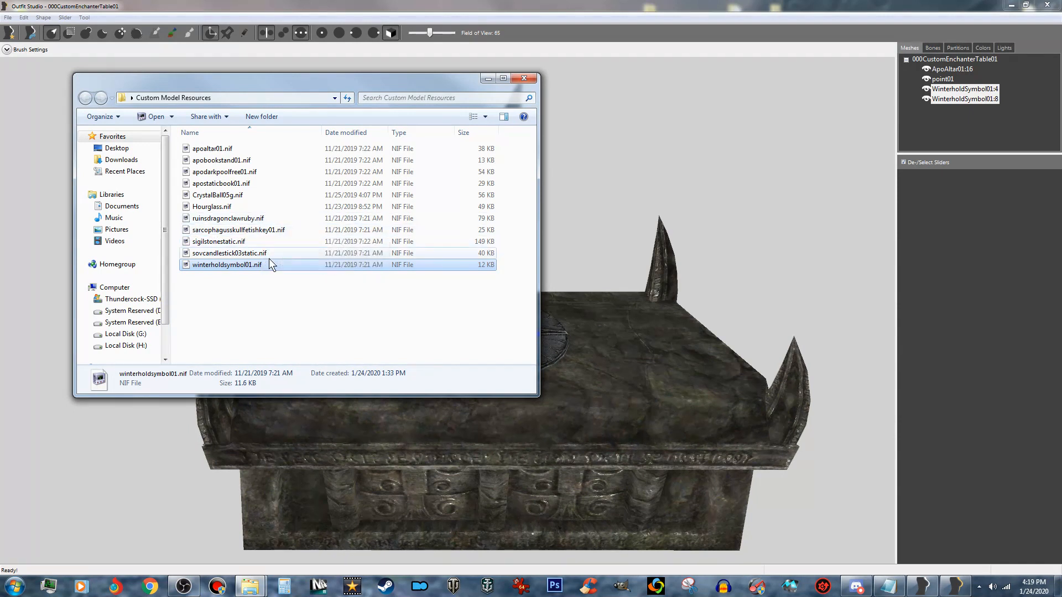
pyautogui.click(253, 174)
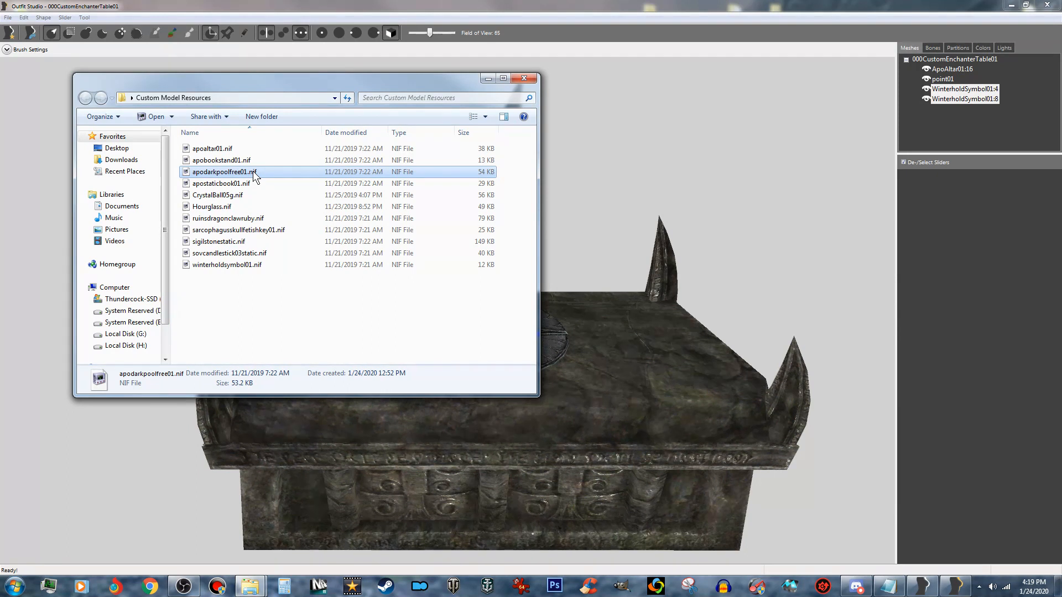
pyautogui.moveTo(254, 176); pyautogui.dragTo(785, 303)
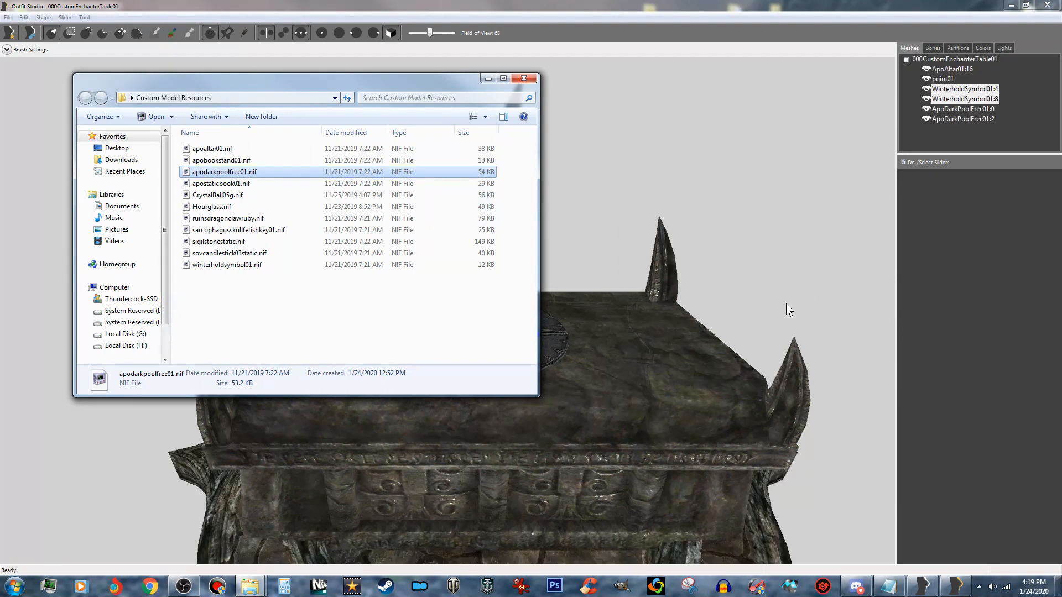
# - Raise ApoDarkPoolFree01:0 and ApoDarkPoolFree01:2 together until the pool's rim stands above the altar tabletop
pyautogui.click(964, 109)
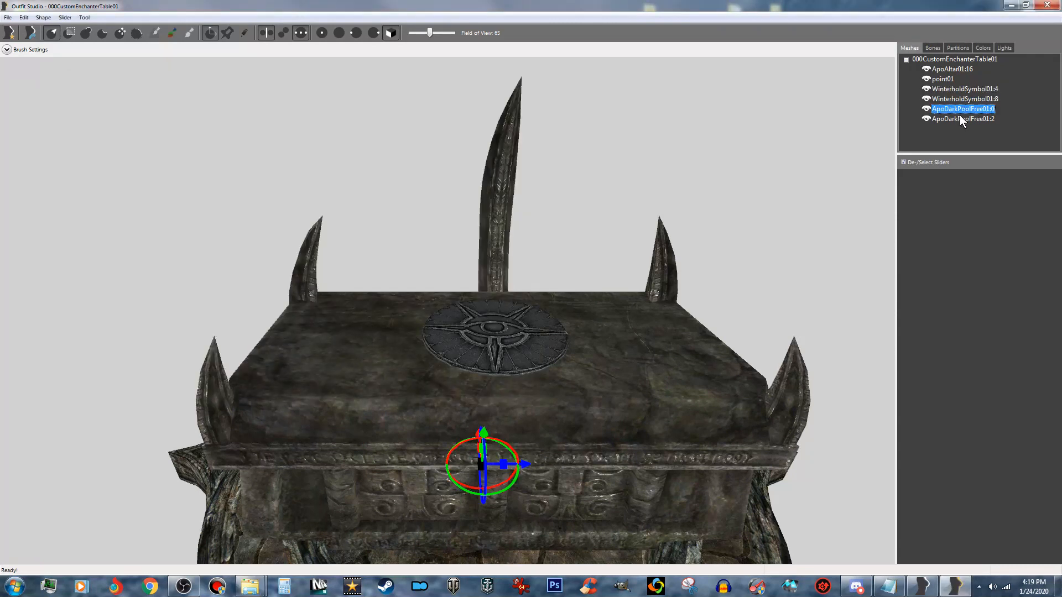
pyautogui.keyDown('shift'); pyautogui.click(960, 118); pyautogui.keyUp('shift')
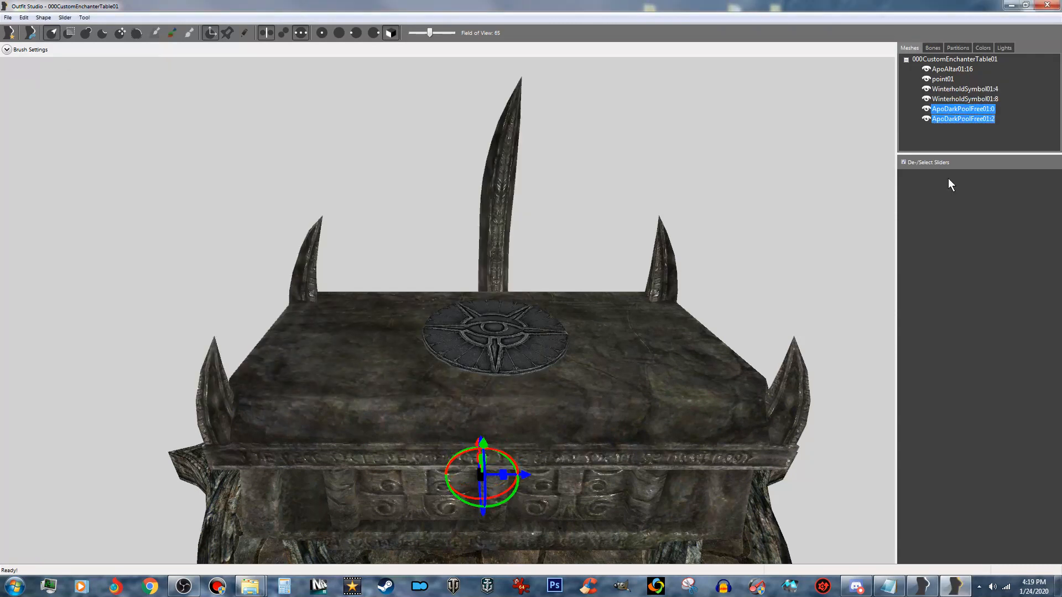
pyautogui.moveTo(483, 443); pyautogui.dragTo(487, 236)
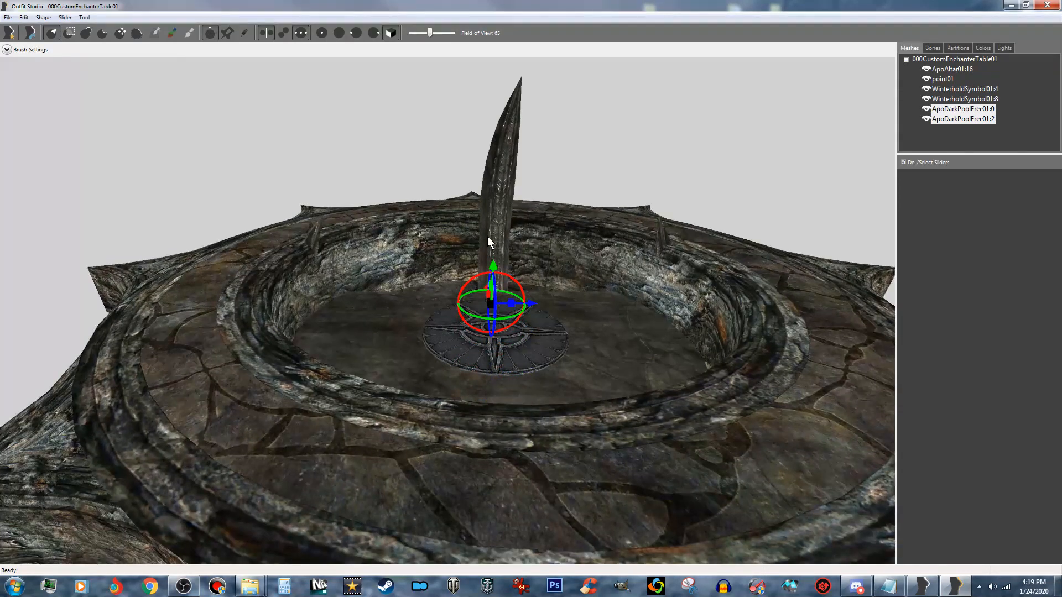
# - Uniformly scale down both dark pool shapes in several passes until the pool fits within the altar tabletop's width
pyautogui.moveTo(488, 300); pyautogui.dragTo(958, 366, button='right')
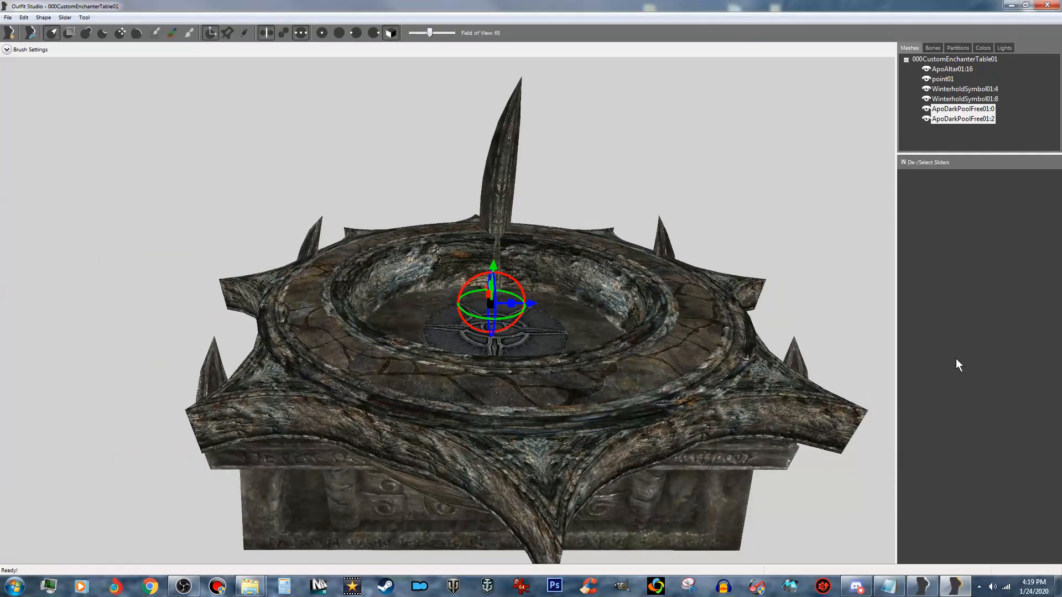
pyautogui.moveTo(474, 333); pyautogui.dragTo(542, 350, button='right')
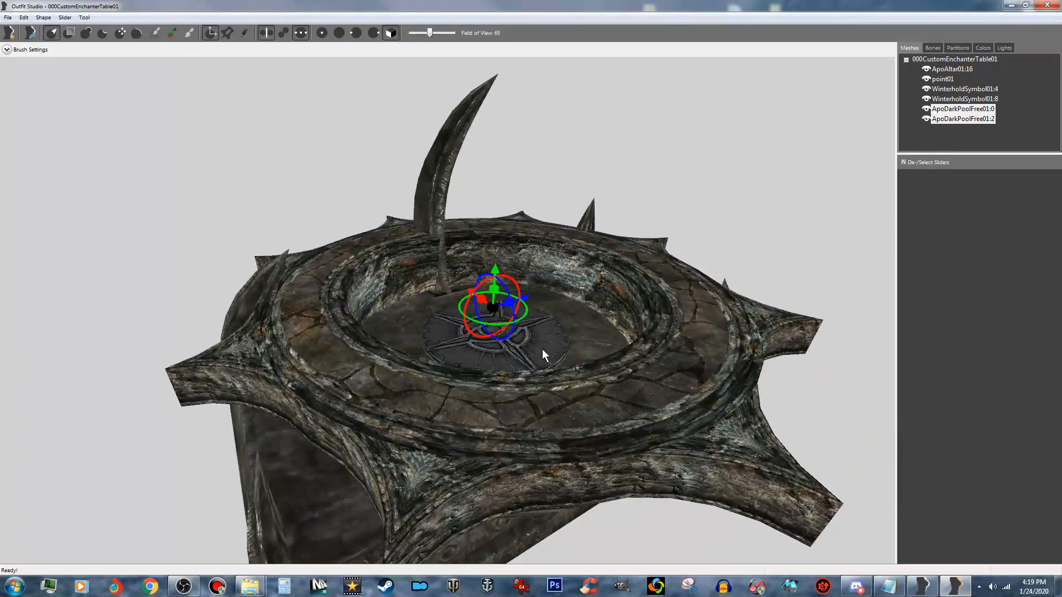
pyautogui.moveTo(496, 310); pyautogui.dragTo(503, 335, button='right')
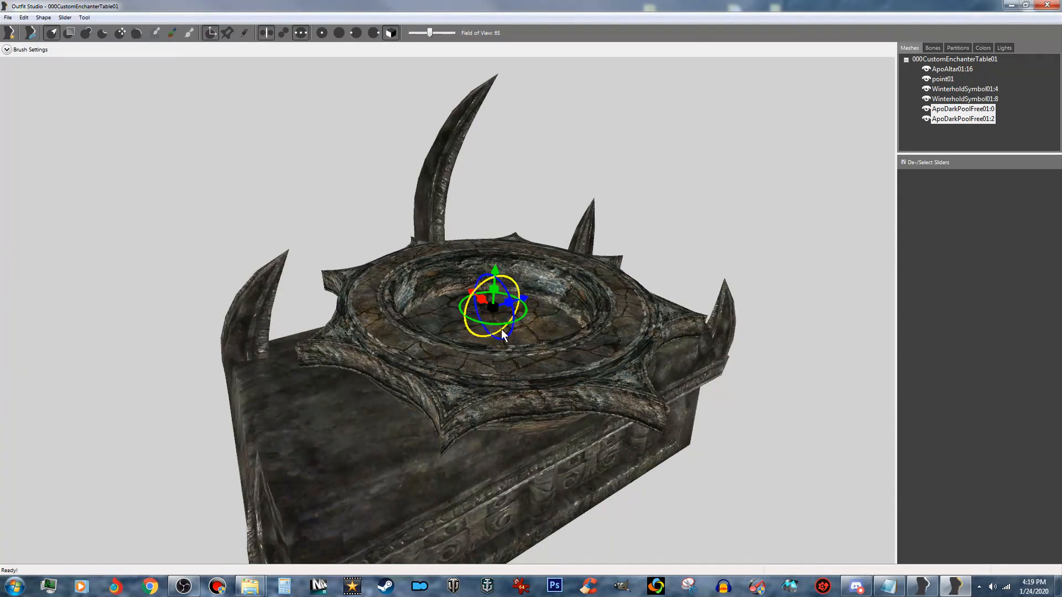
pyautogui.moveTo(493, 308); pyautogui.dragTo(1009, 321)
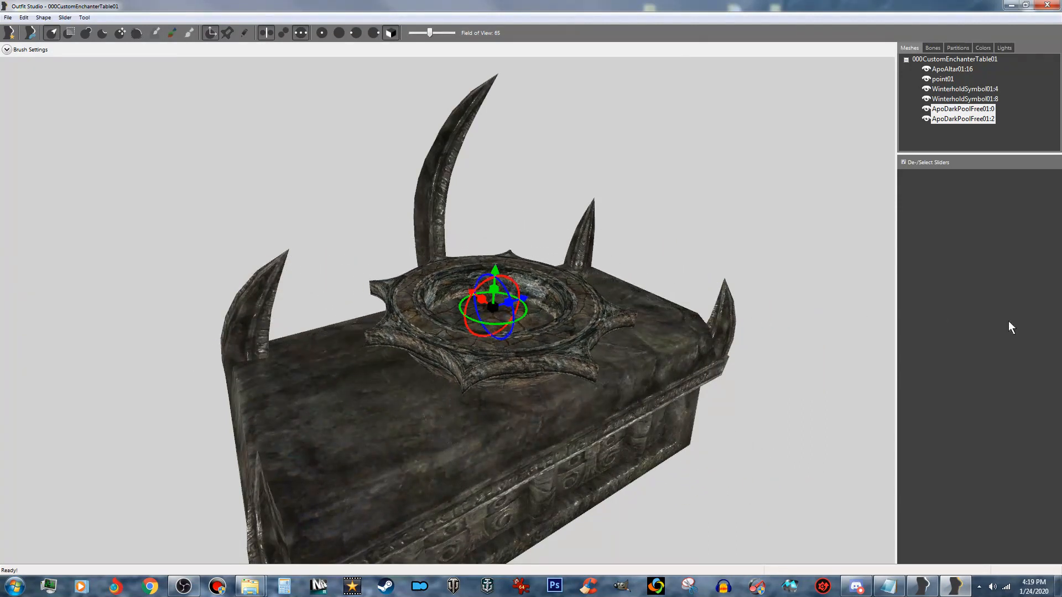
# - Shrink the dark pool slightly more and lower it into the tabletop so its rim frames the Winterhold disc
pyautogui.scroll(4, 447, 334)
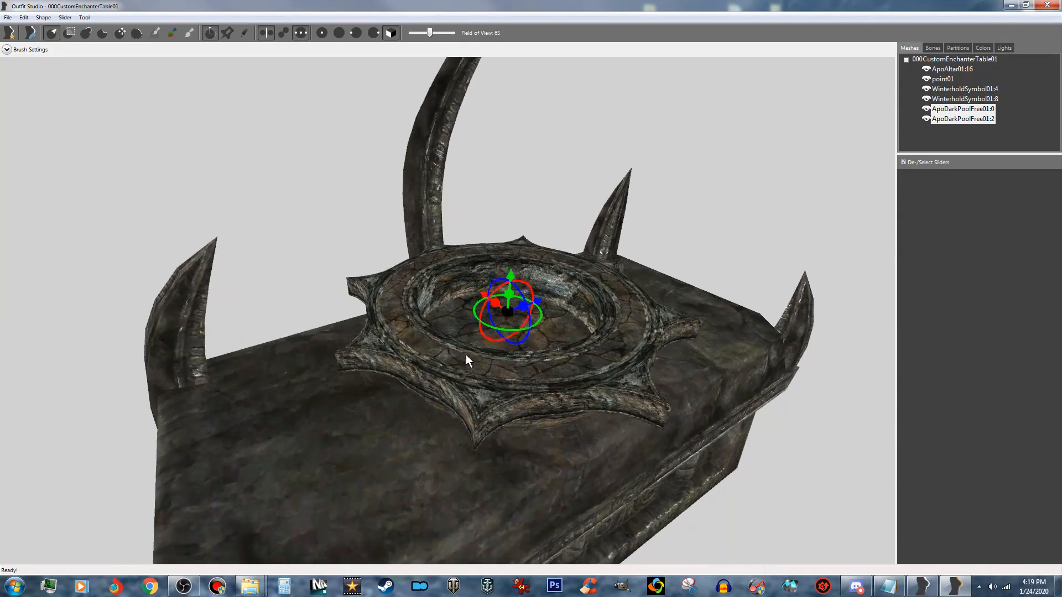
pyautogui.moveTo(466, 356); pyautogui.dragTo(492, 362, button='right')
pyautogui.moveTo(511, 337); pyautogui.dragTo(733, 337)
pyautogui.moveTo(515, 304); pyautogui.dragTo(506, 343)
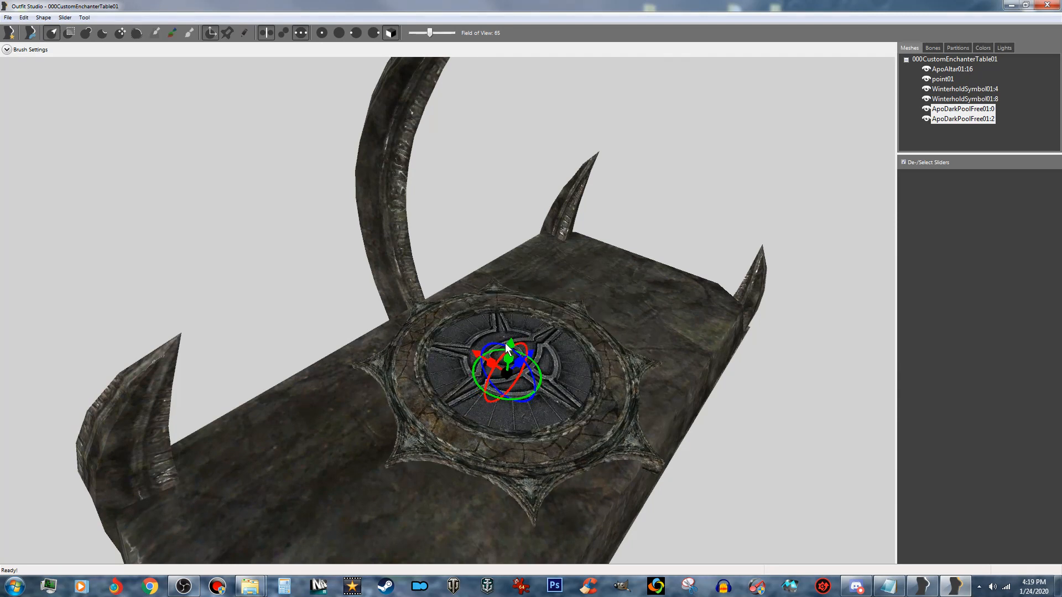
# - Nudge the dark pool ring sideways along the altar's length to centre it around the Winterhold disc
pyautogui.moveTo(506, 343); pyautogui.dragTo(450, 376, button='right')
pyautogui.moveTo(545, 398); pyautogui.dragTo(512, 338, button='right')
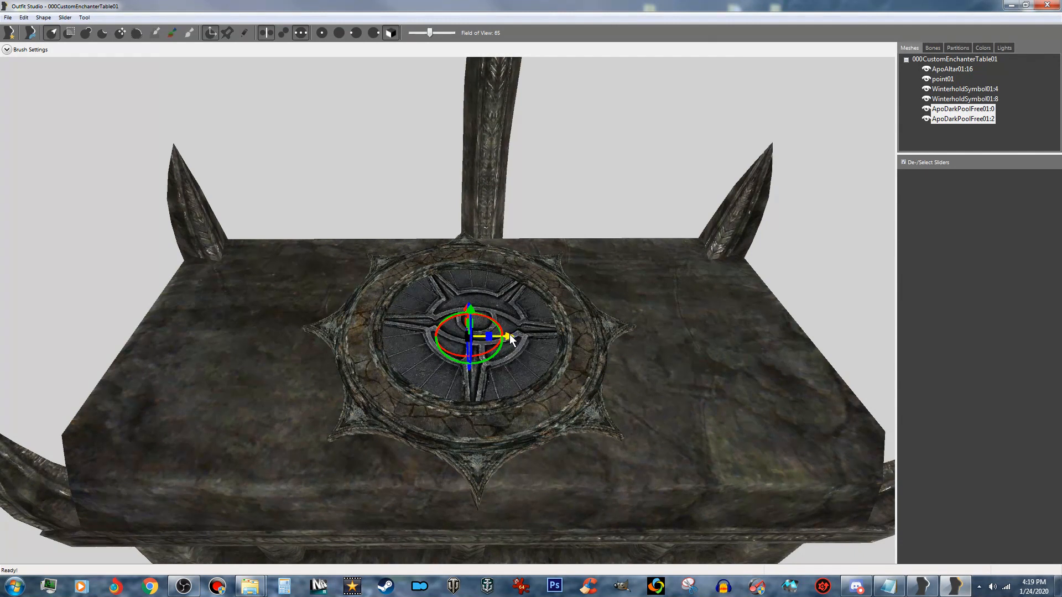
pyautogui.moveTo(516, 395); pyautogui.dragTo(500, 372, button='right')
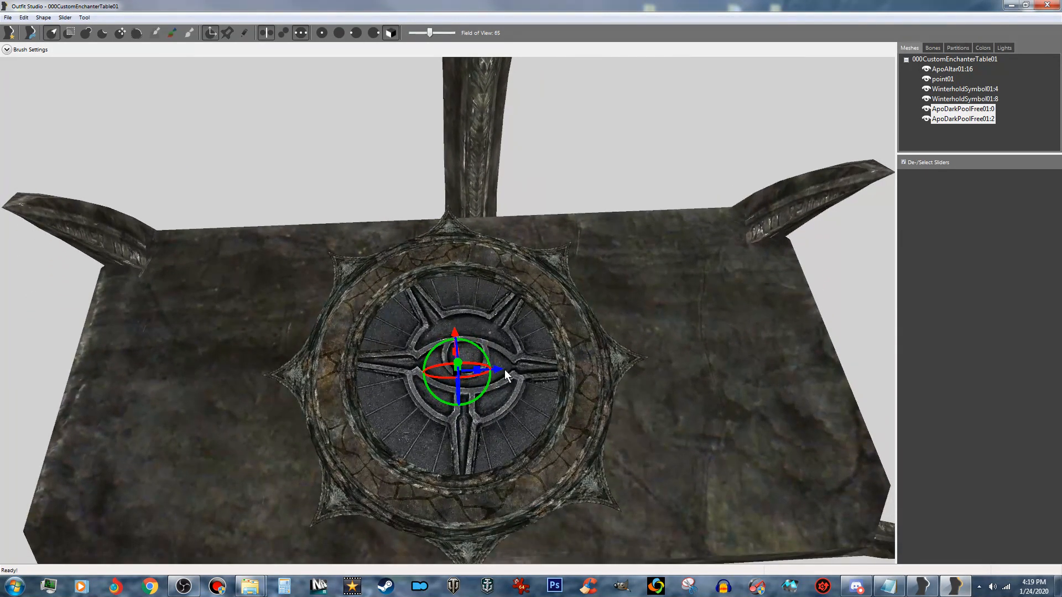
pyautogui.moveTo(494, 367); pyautogui.dragTo(501, 368)
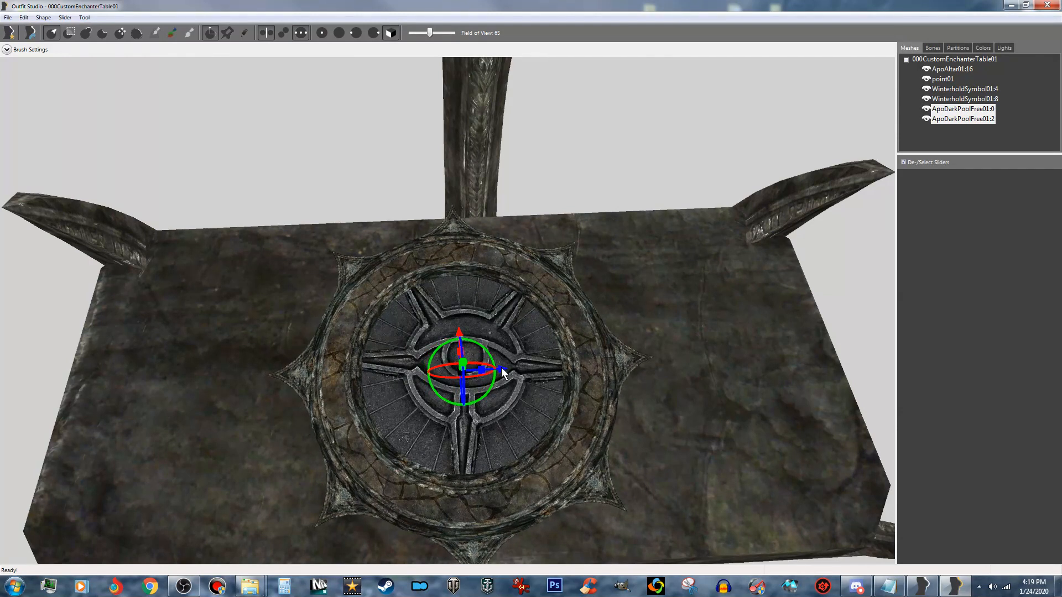
# - Fine-tune the ring's centring around the disc by nudging it toward the tall spike and slightly along the altar's length
pyautogui.moveTo(520, 383); pyautogui.dragTo(525, 314, button='right')
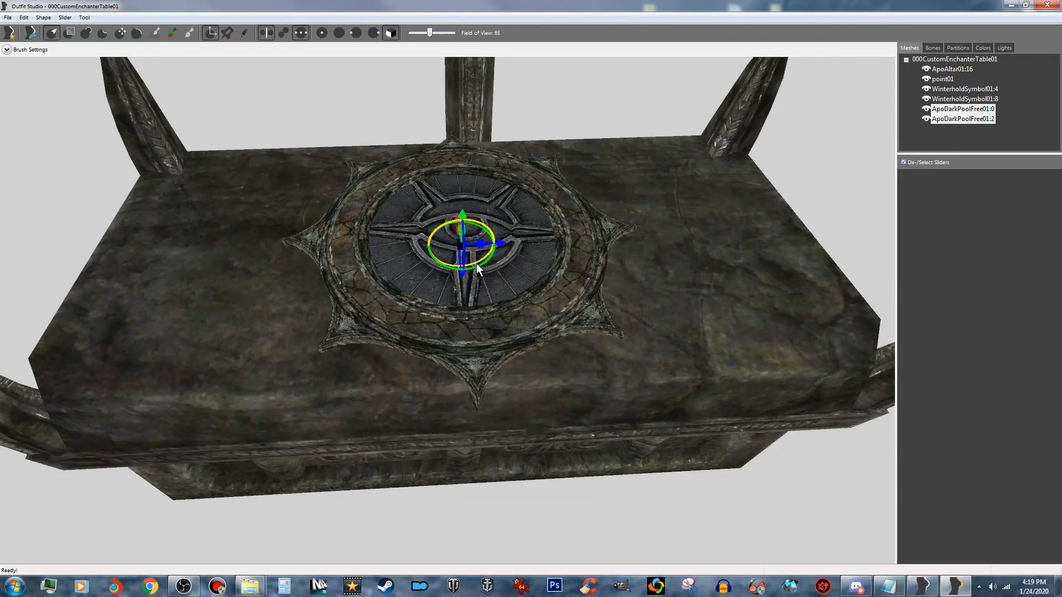
pyautogui.moveTo(477, 265); pyautogui.dragTo(500, 243, button='right')
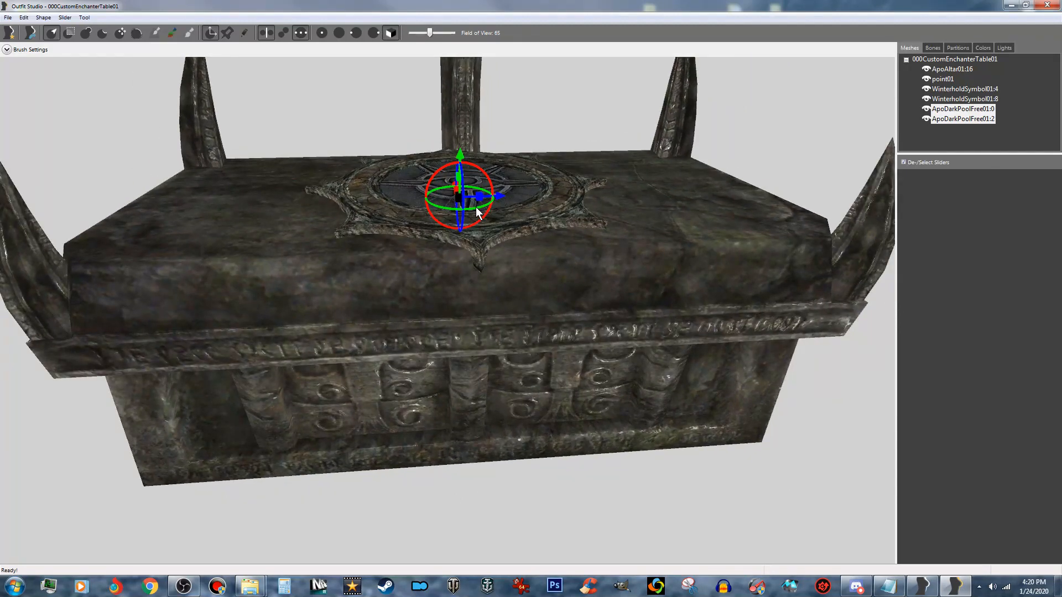
pyautogui.moveTo(477, 209); pyautogui.dragTo(475, 211)
pyautogui.moveTo(489, 227); pyautogui.dragTo(493, 264, button='right')
pyautogui.moveTo(518, 215); pyautogui.dragTo(546, 284, button='right')
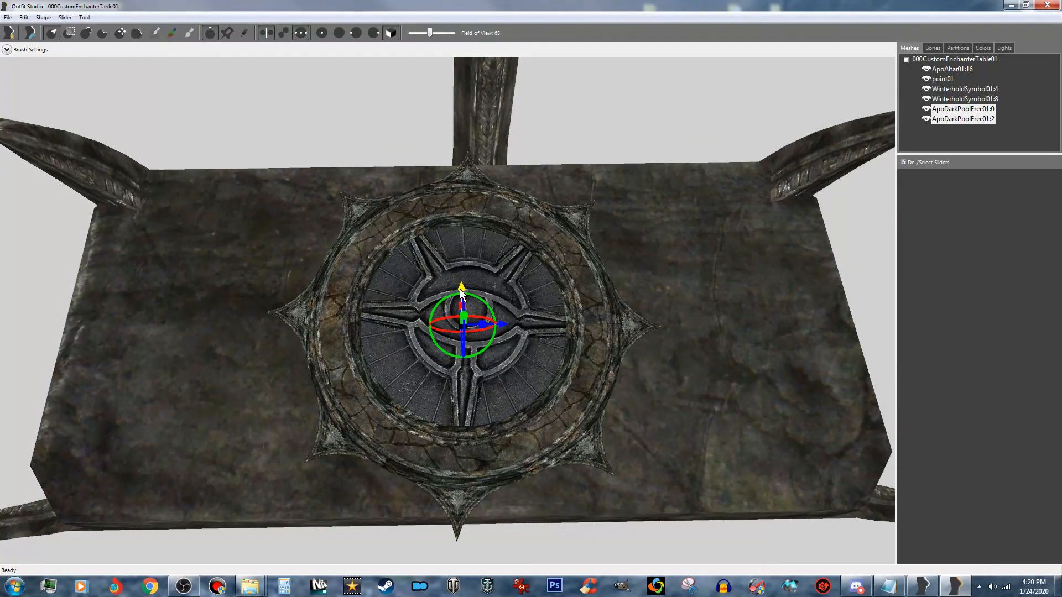
pyautogui.moveTo(462, 294); pyautogui.dragTo(462, 287)
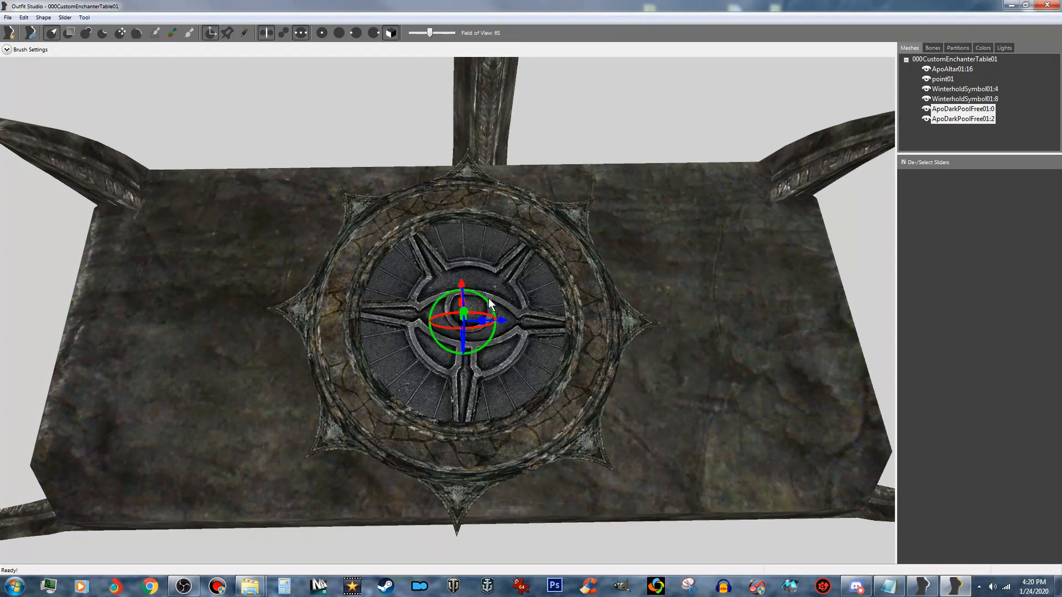
pyautogui.moveTo(503, 321); pyautogui.dragTo(506, 321)
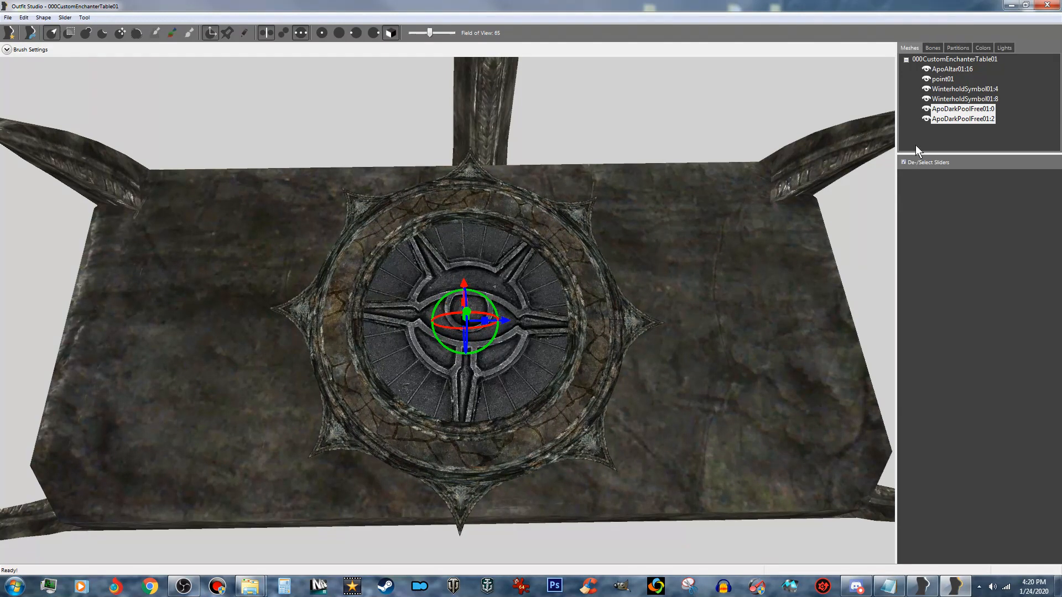
# - Nudge WinterholdSymbol01:4 and WinterholdSymbol01:8 together slightly away from the tall spike to centre the disc inside the ring
pyautogui.click(983, 98)
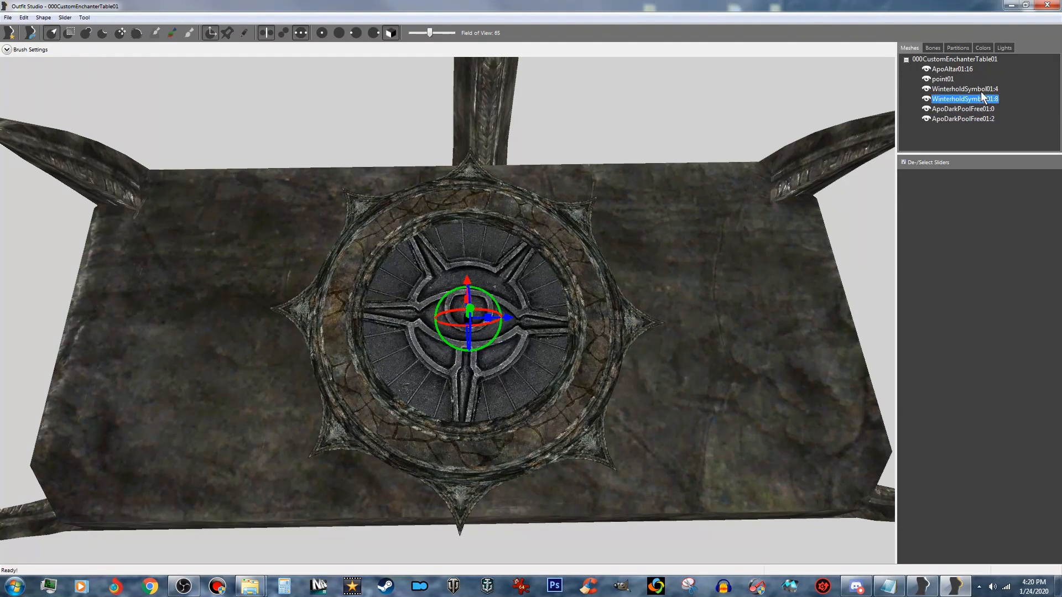
pyautogui.keyDown('ctrl'); pyautogui.click(973, 89); pyautogui.keyUp('ctrl')
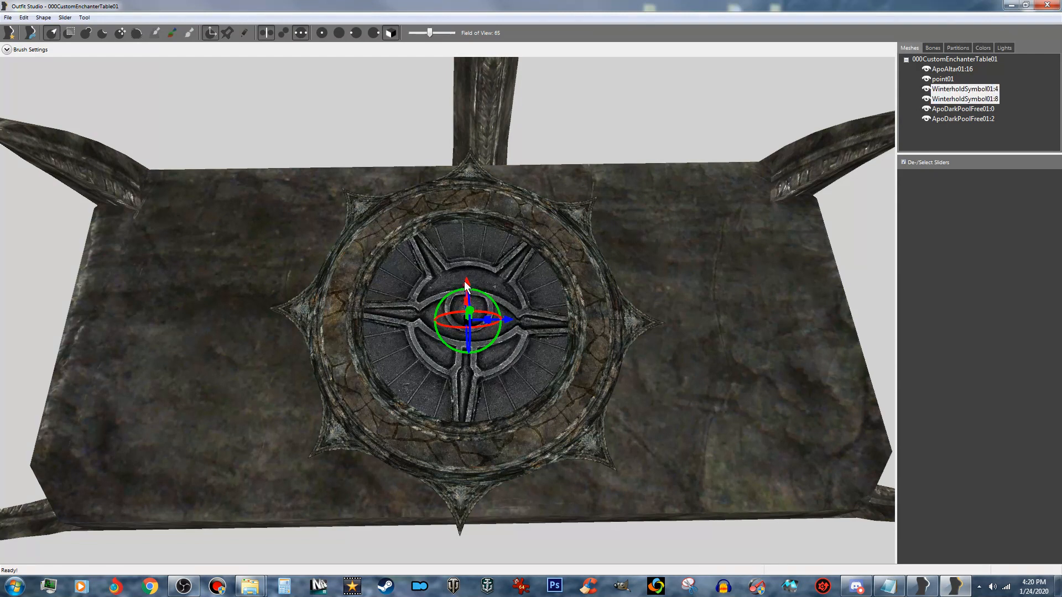
pyautogui.moveTo(468, 286); pyautogui.dragTo(468, 291)
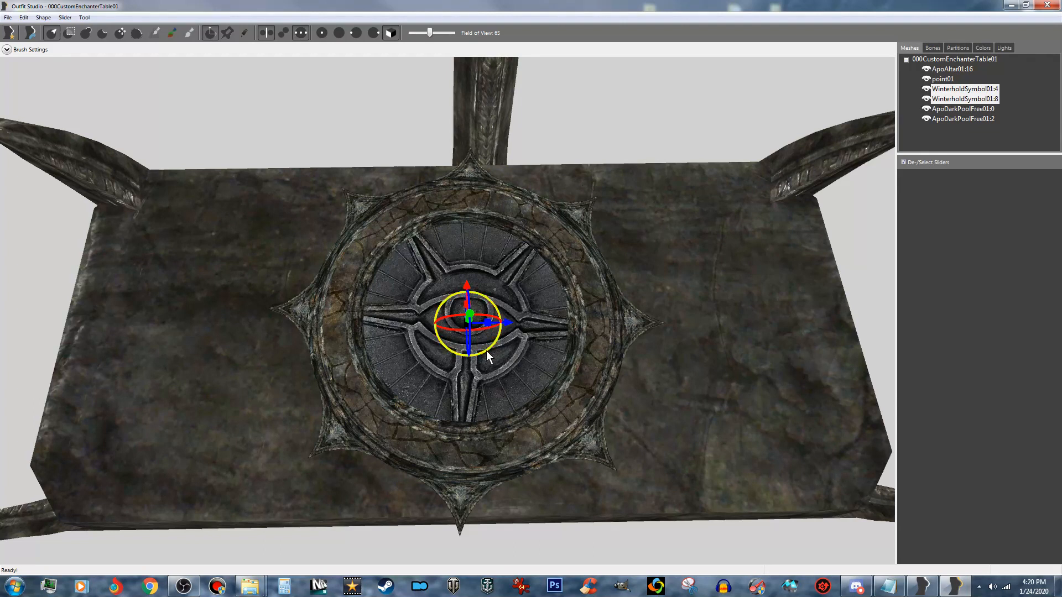
# - Select both WinterholdSymbol01 and both ApoDarkPoolFree01 meshes and shift them together along the altar's length toward the tall spike's centreline
pyautogui.moveTo(486, 351); pyautogui.dragTo(489, 354)
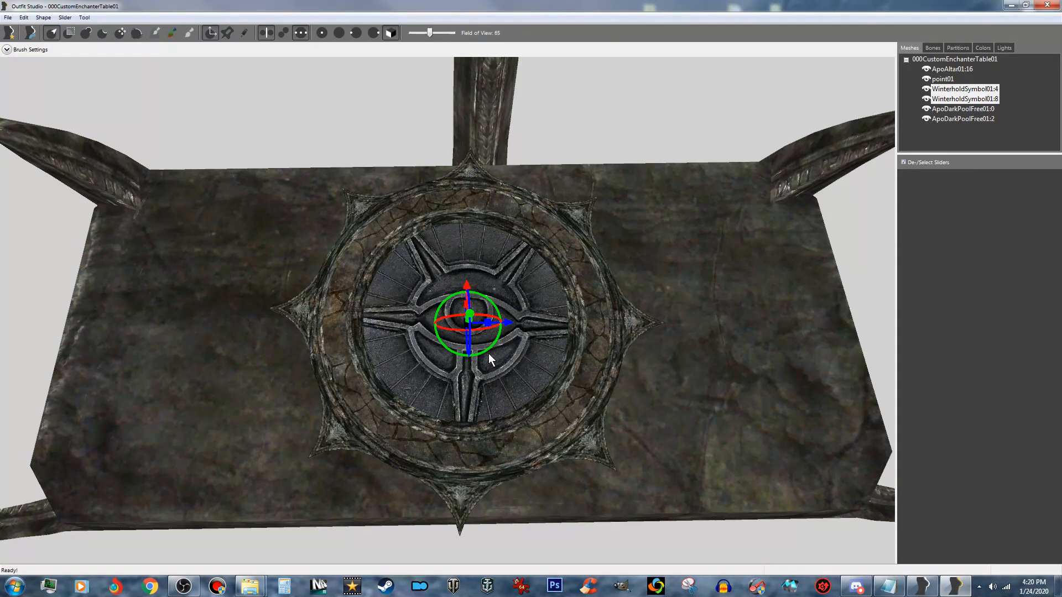
pyautogui.keyDown('ctrl'); pyautogui.click(977, 109); pyautogui.keyUp('ctrl')
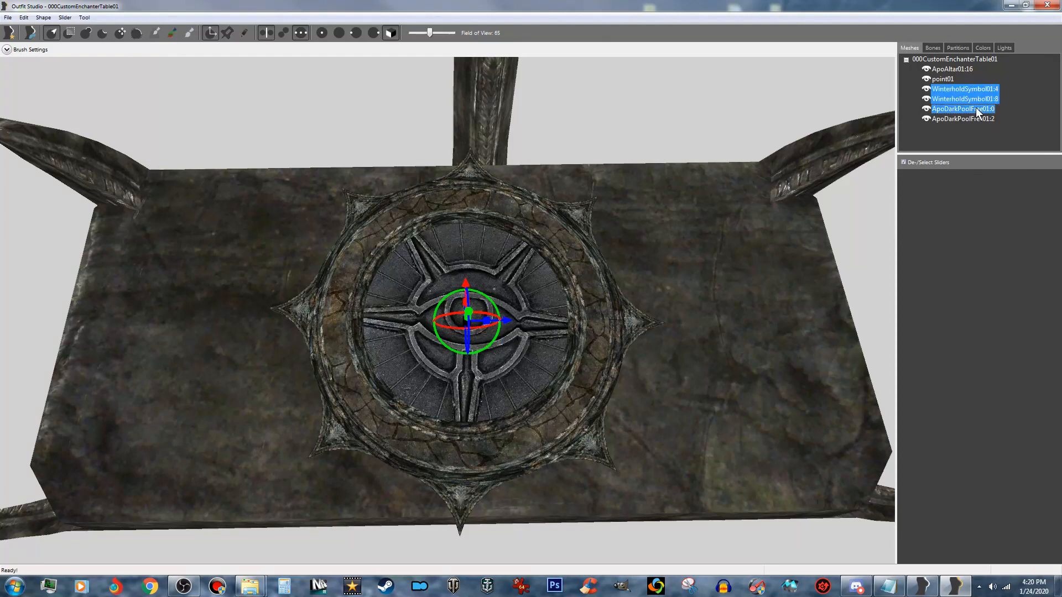
pyautogui.keyDown('ctrl'); pyautogui.click(977, 119); pyautogui.keyUp('ctrl')
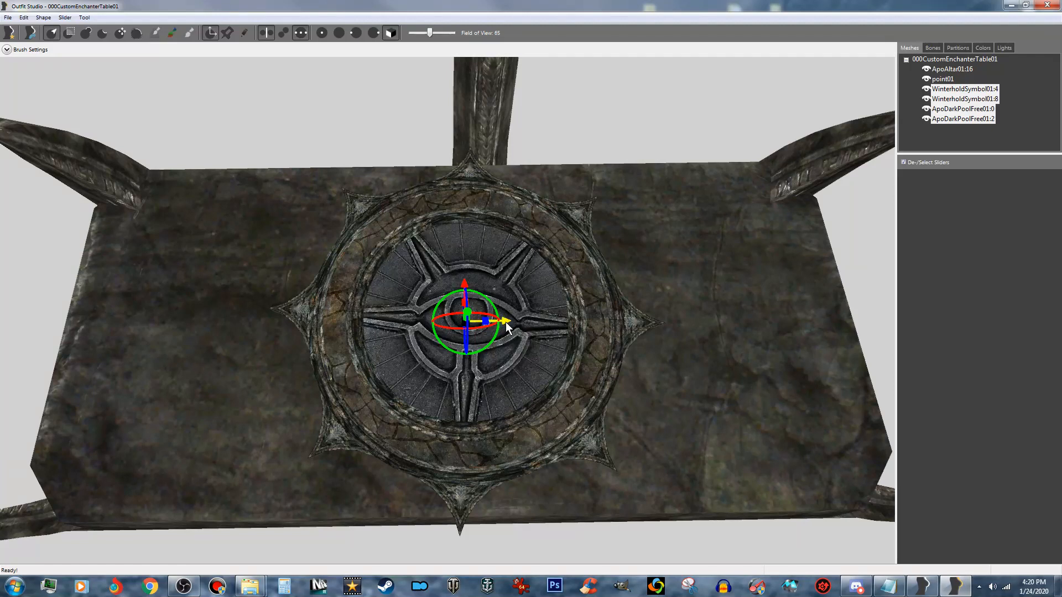
pyautogui.moveTo(506, 322); pyautogui.dragTo(526, 321)
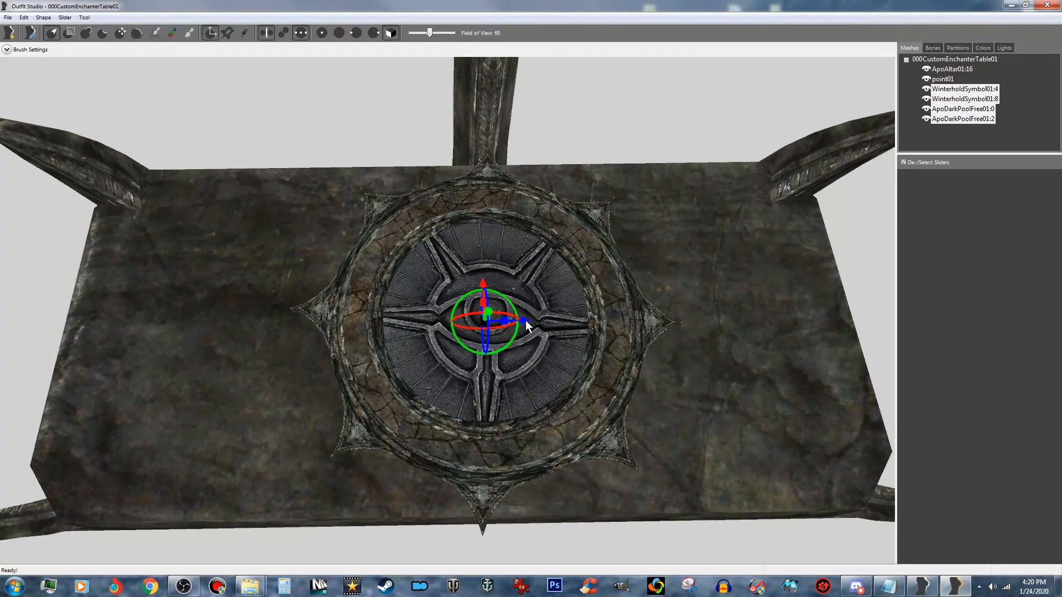
# - Add point01 to the selected disc and ring meshes and nudge them all slightly back along the altar's length
pyautogui.moveTo(558, 358); pyautogui.dragTo(602, 347, button='right')
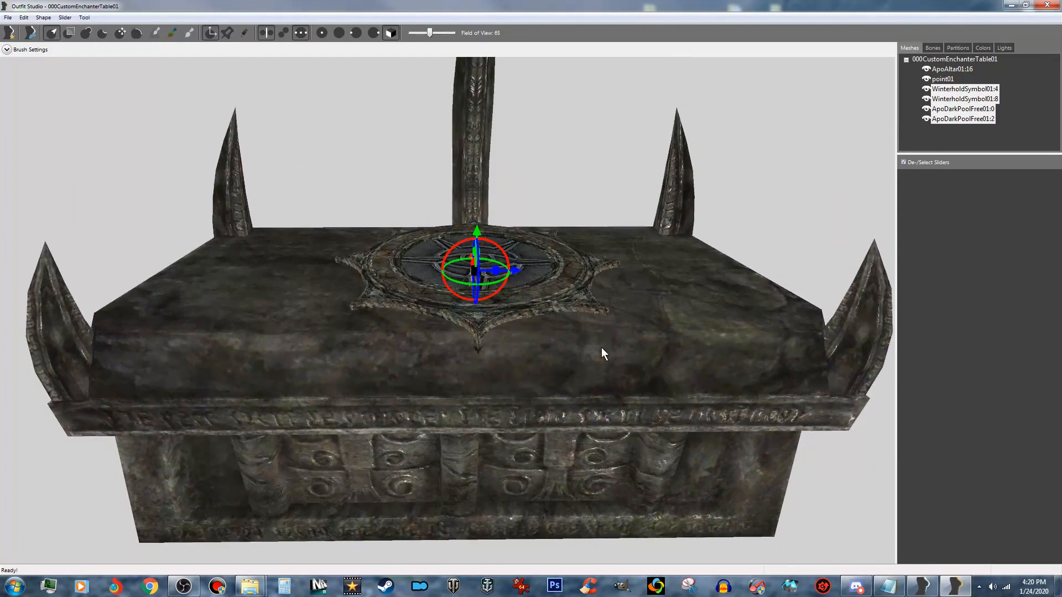
pyautogui.keyDown('ctrl'); pyautogui.click(943, 79); pyautogui.keyUp('ctrl')
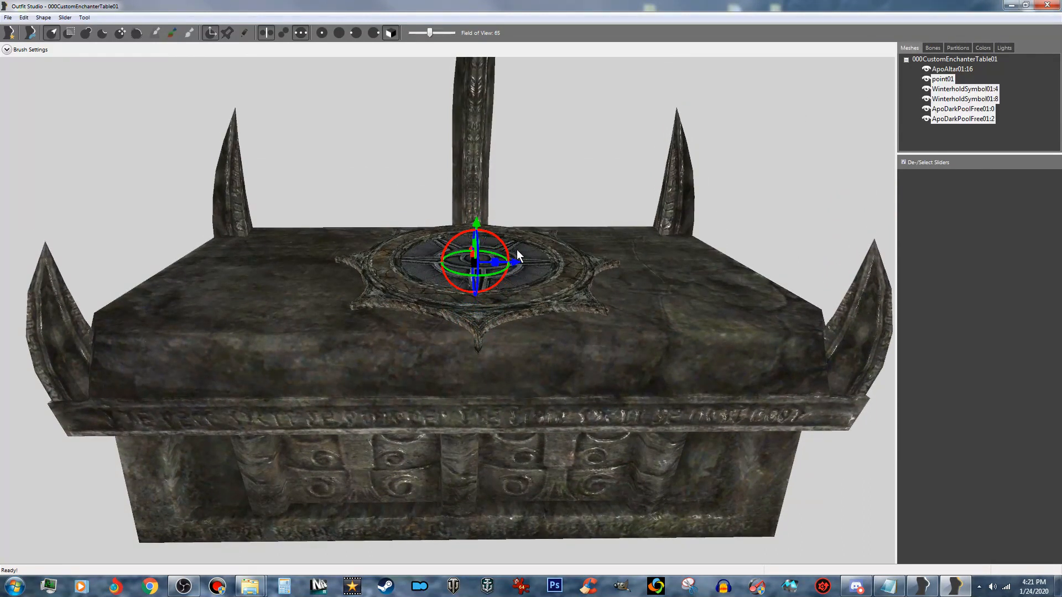
pyautogui.moveTo(513, 263); pyautogui.dragTo(506, 264)
pyautogui.moveTo(505, 264); pyautogui.dragTo(677, 300, button='right')
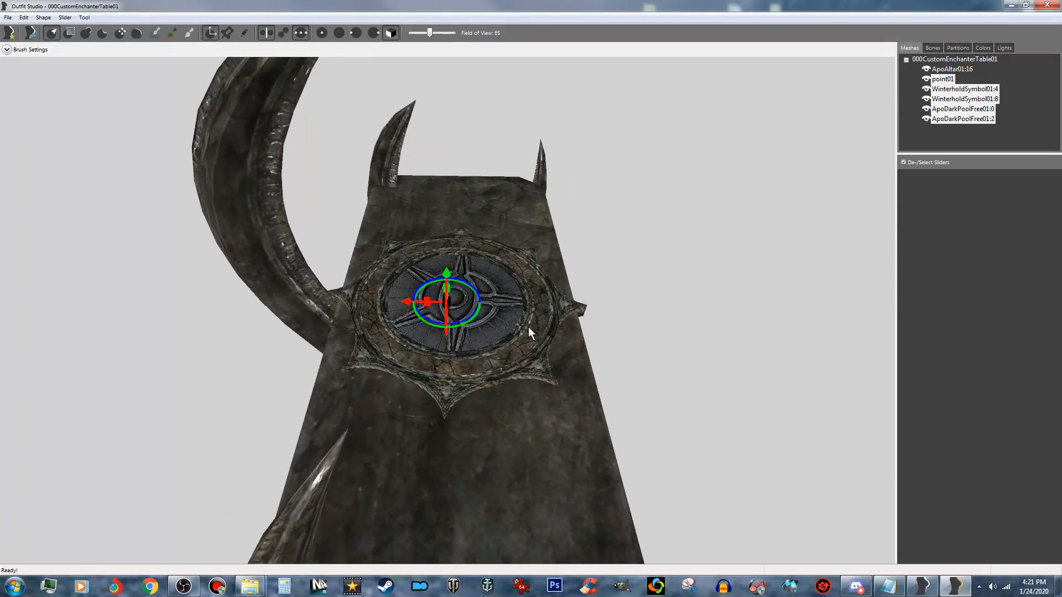
# - Exclude point01 from the selection and nudge the disc and ring together toward the tall spike, within the tabletop's width
pyautogui.keyDown('ctrl'); pyautogui.click(950, 79); pyautogui.keyUp('ctrl')
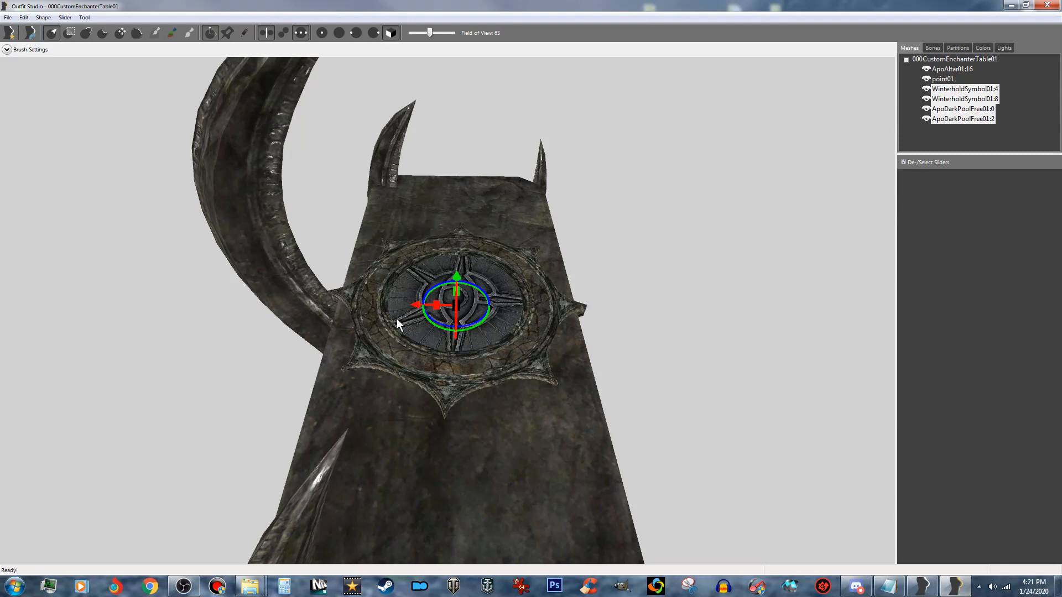
pyautogui.moveTo(416, 310); pyautogui.dragTo(406, 311)
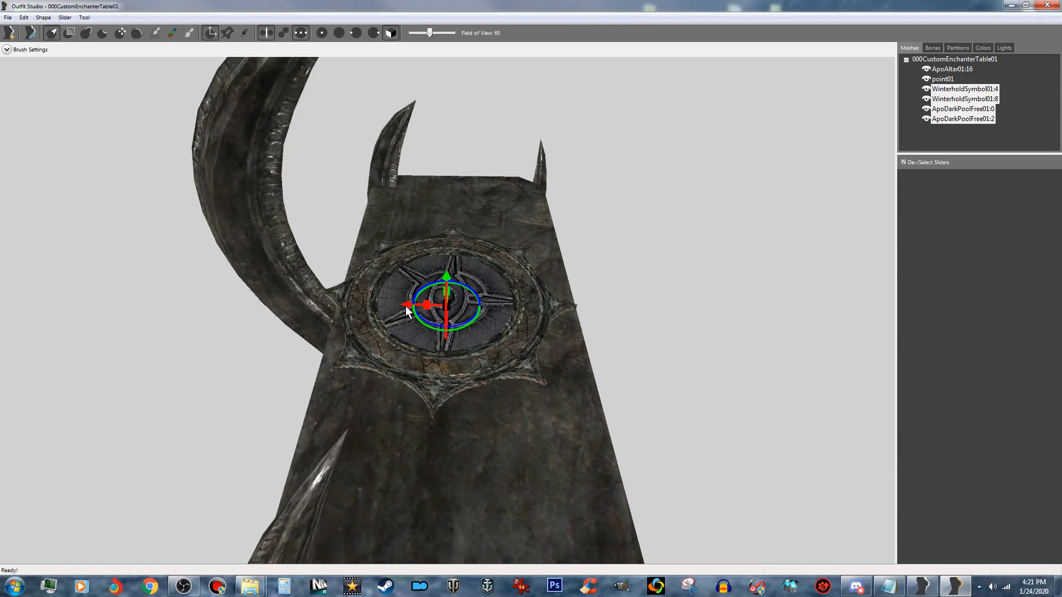
pyautogui.moveTo(407, 310); pyautogui.dragTo(262, 317, button='right')
pyautogui.scroll(6, 264, 307)
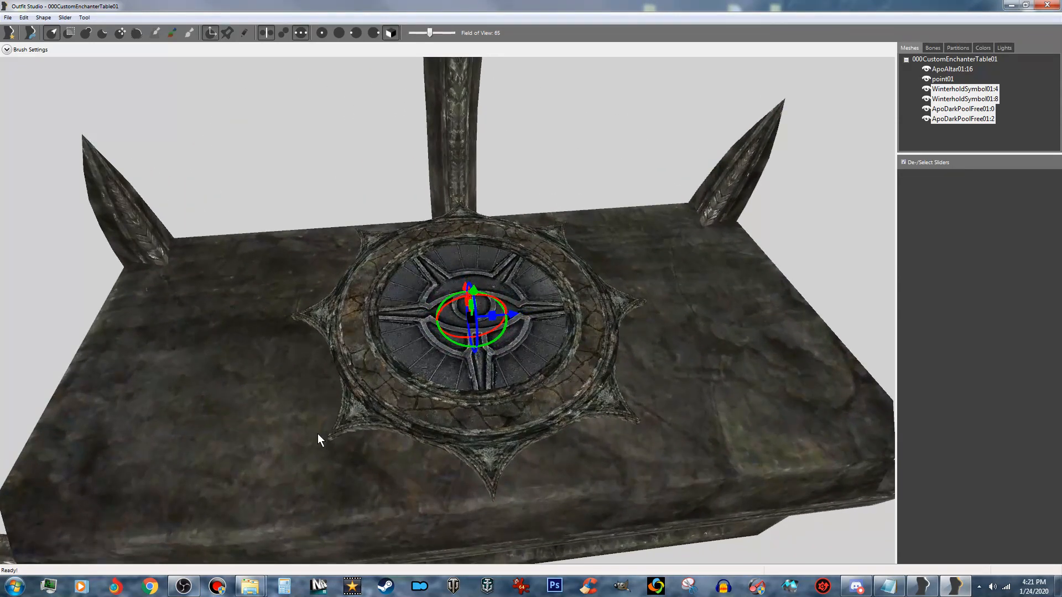
pyautogui.moveTo(311, 417); pyautogui.dragTo(311, 412, button='right')
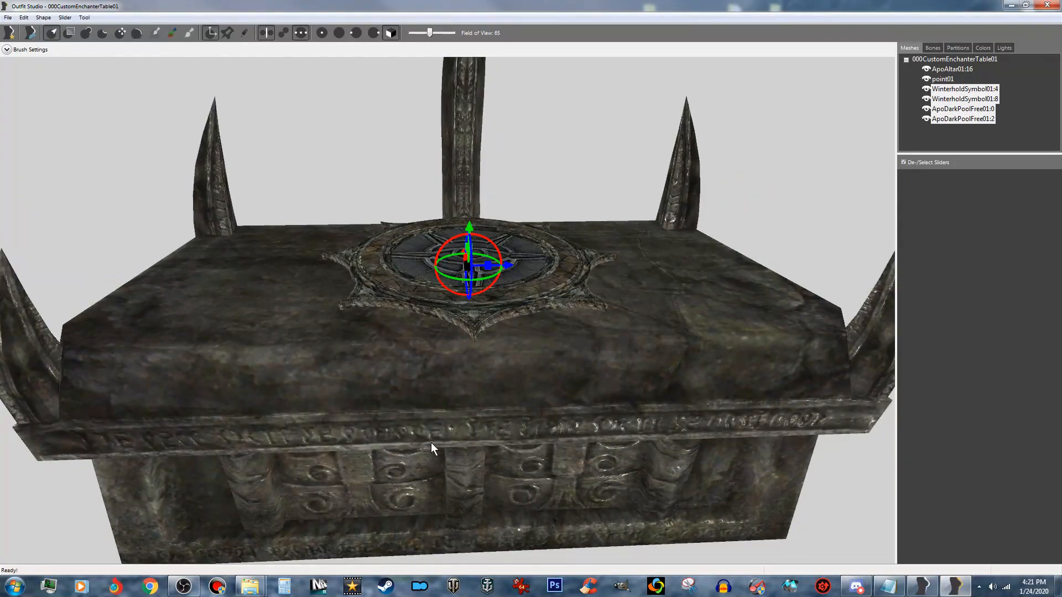
pyautogui.moveTo(431, 448); pyautogui.dragTo(475, 448, button='right')
pyautogui.moveTo(636, 402); pyautogui.dragTo(566, 365, button='right')
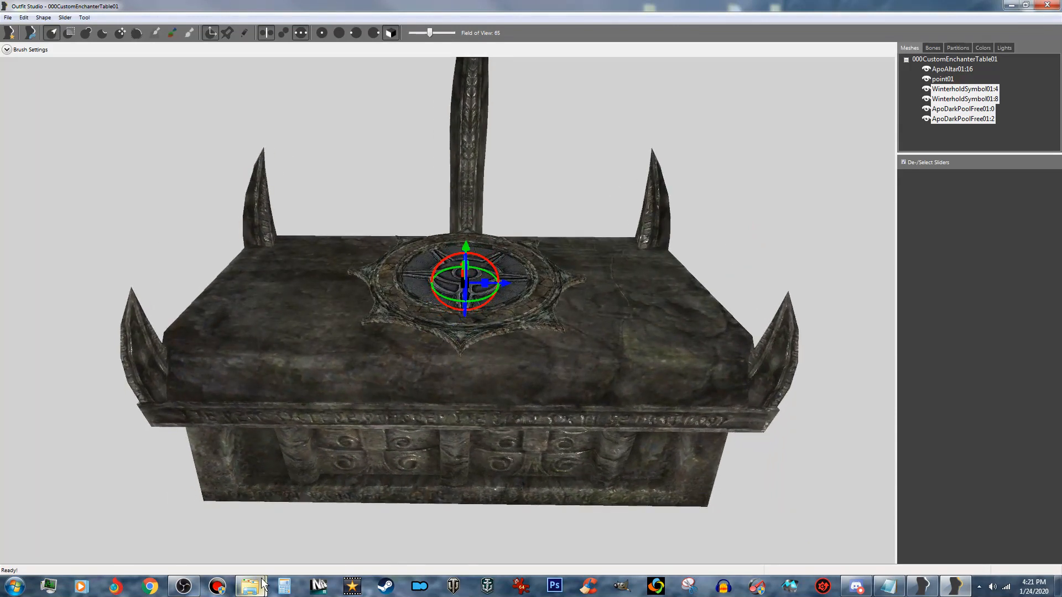
# - Import CrystalBall05g.nif from the Custom Model Resources folder and raise both of its meshes up to the tabletop disc
pyautogui.moveTo(250, 586)
pyautogui.click(302, 531)
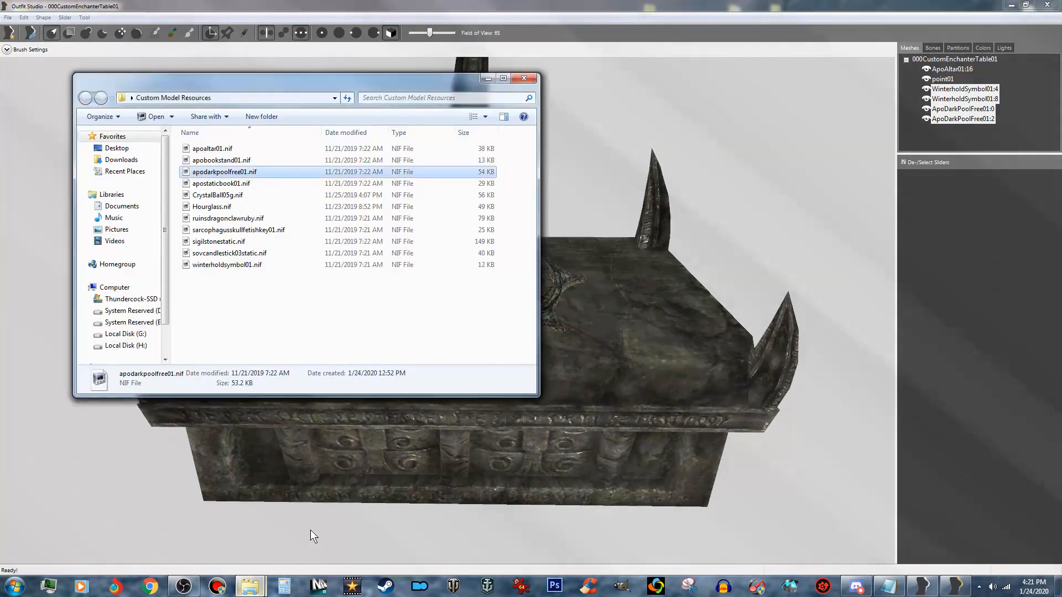
pyautogui.click(242, 201)
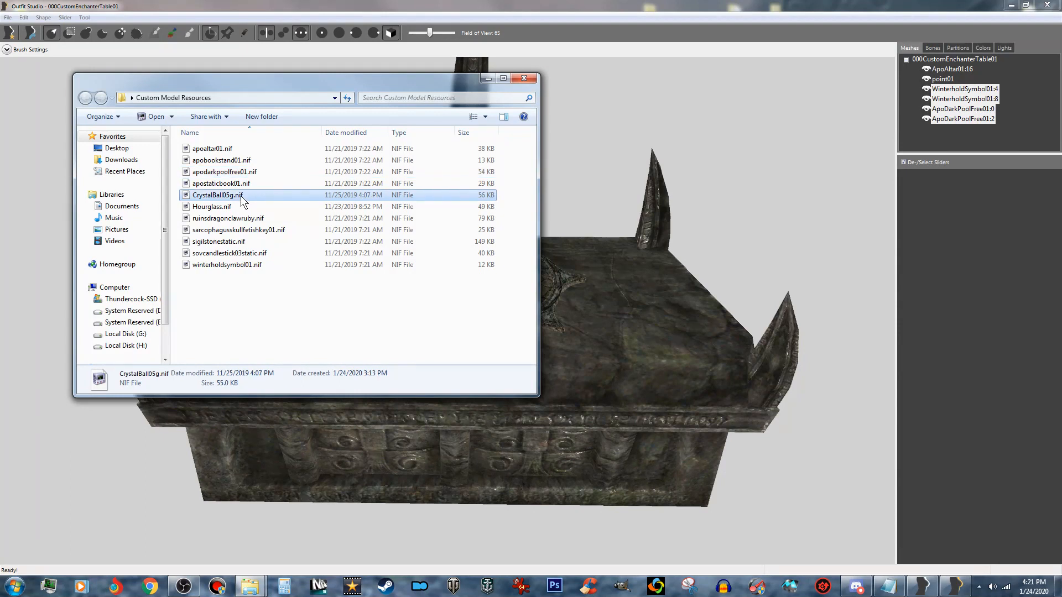
pyautogui.moveTo(242, 201); pyautogui.dragTo(822, 263)
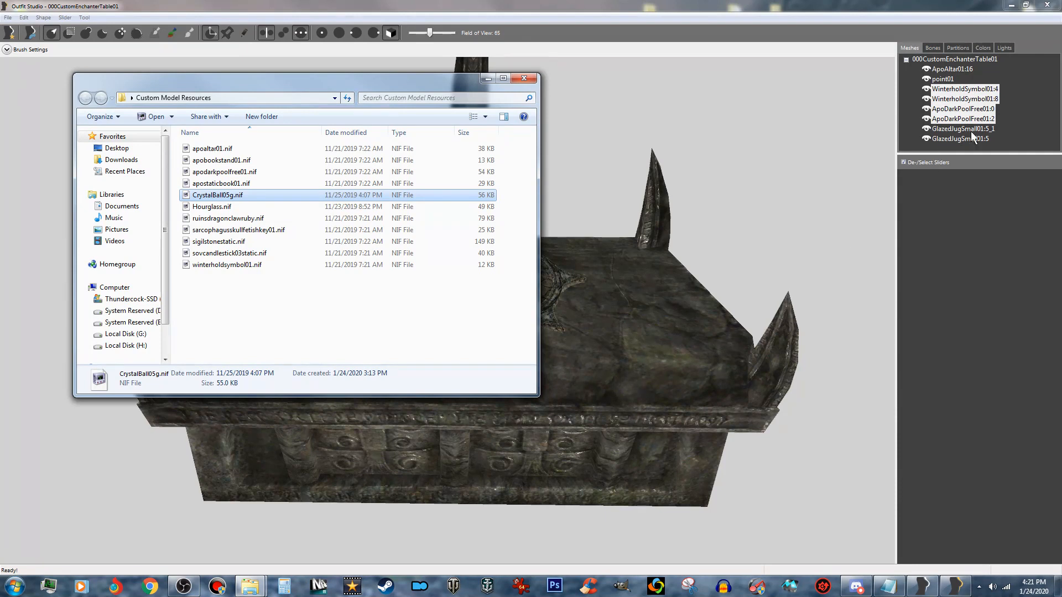
pyautogui.click(972, 131)
pyautogui.keyDown('ctrl'); pyautogui.click(973, 138); pyautogui.keyUp('ctrl')
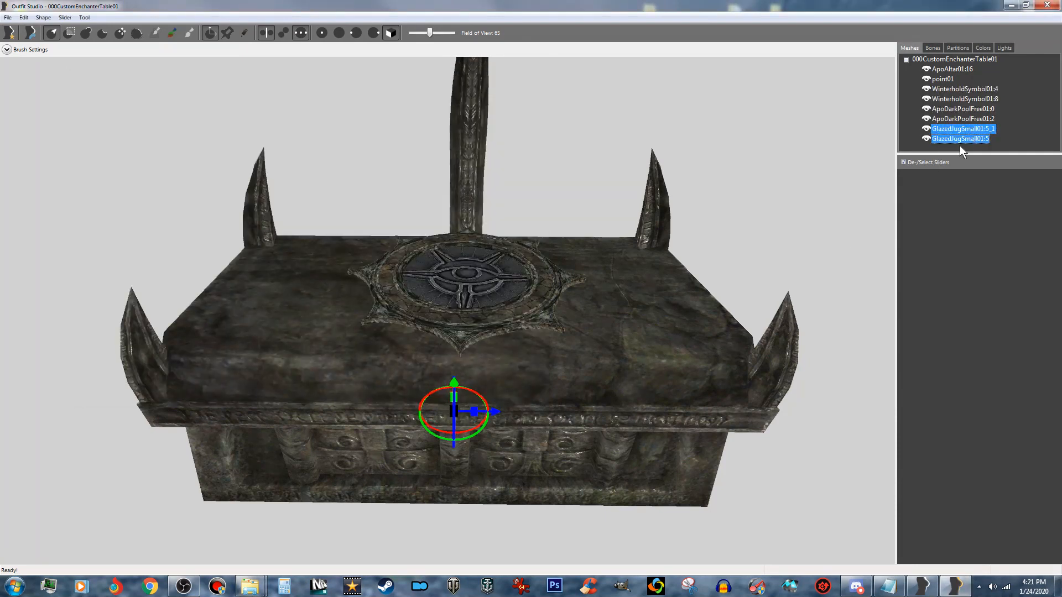
pyautogui.moveTo(455, 385); pyautogui.dragTo(459, 221)
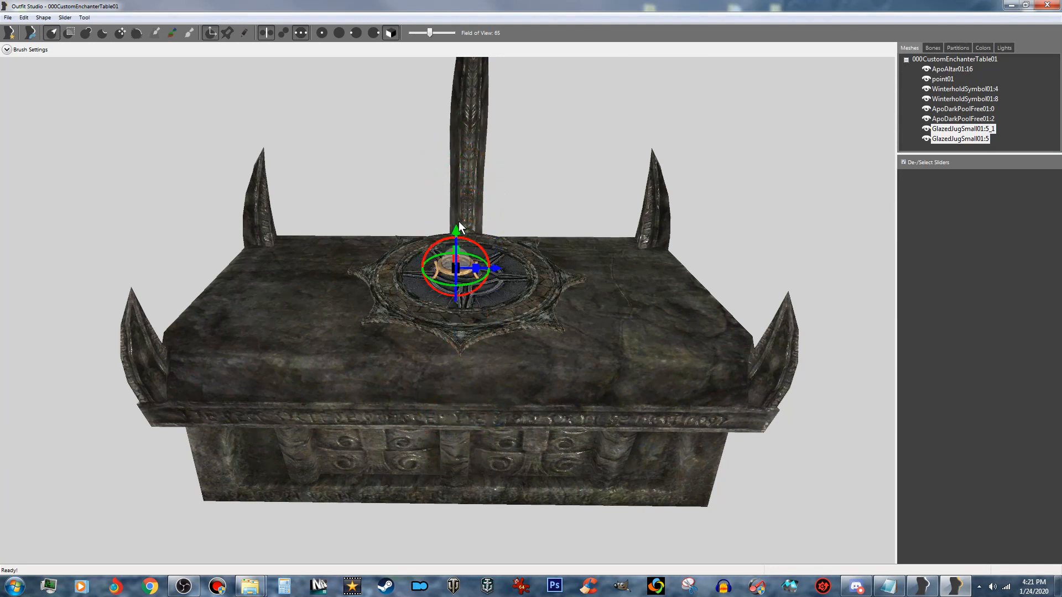
# - Lower the crystal ball slightly toward the disc and nudge it along the altar's length to centre it
pyautogui.scroll(6, 459, 221)
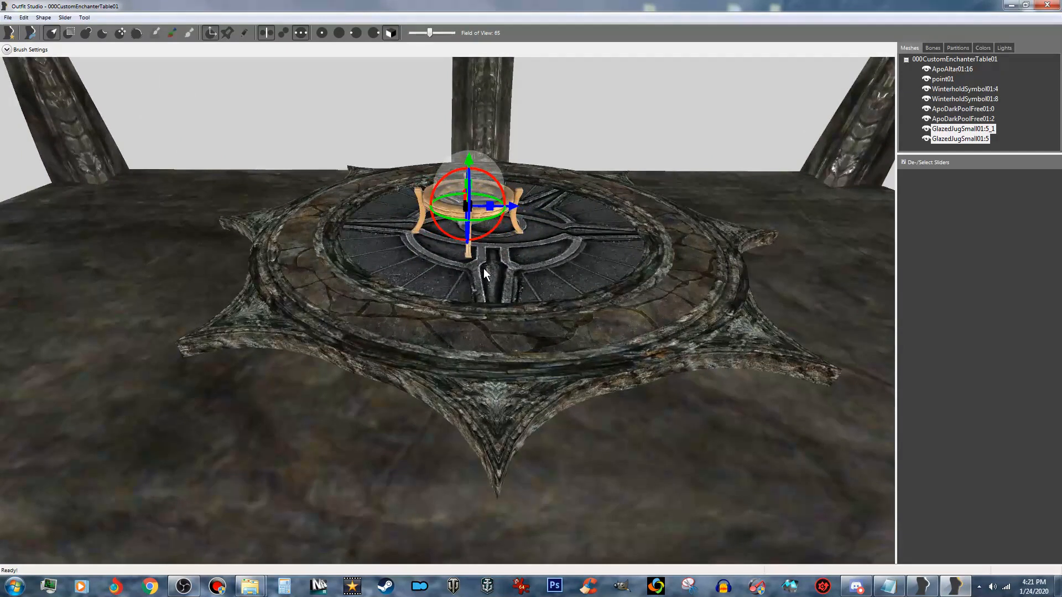
pyautogui.scroll(3, 483, 268)
pyautogui.moveTo(505, 277)
pyautogui.mouseDown(button='right')
pyautogui.moveTo(503, 263)
pyautogui.moveTo(512, 284)
pyautogui.moveTo(503, 291)
pyautogui.mouseUp(button='right')
pyautogui.scroll(4, 503, 264)
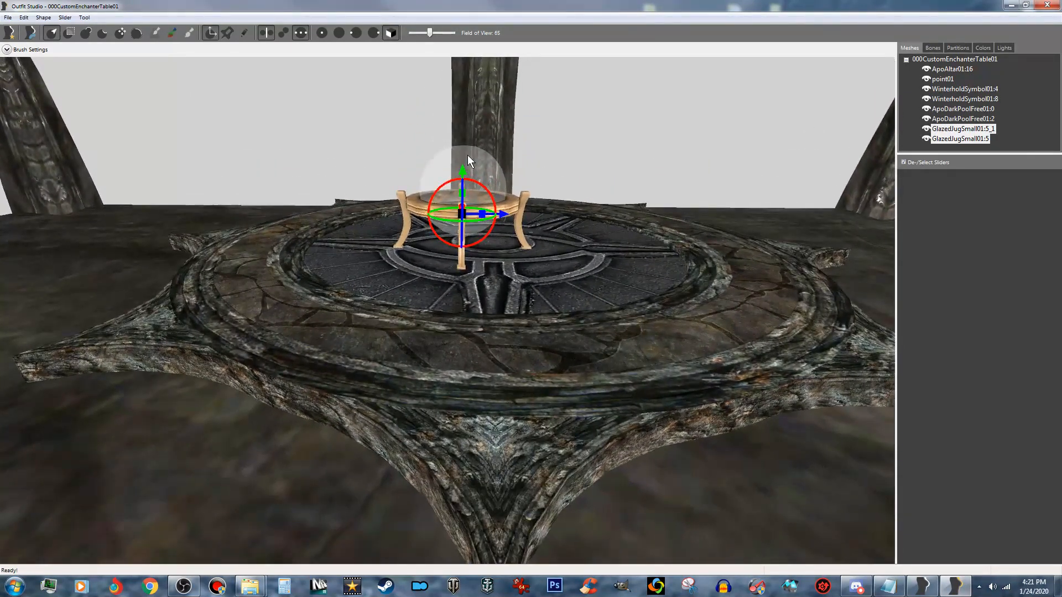
pyautogui.moveTo(463, 171); pyautogui.dragTo(463, 177)
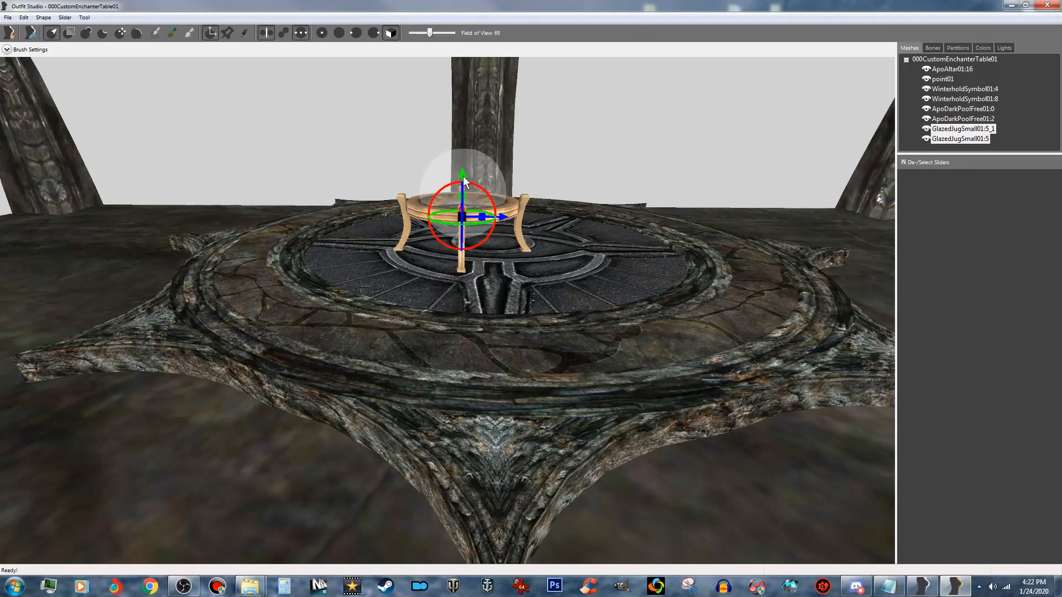
pyautogui.scroll(-5, 492, 208)
pyautogui.moveTo(509, 288); pyautogui.dragTo(515, 300, button='right')
pyautogui.scroll(2, 514, 300)
pyautogui.moveTo(500, 283); pyautogui.dragTo(520, 280)
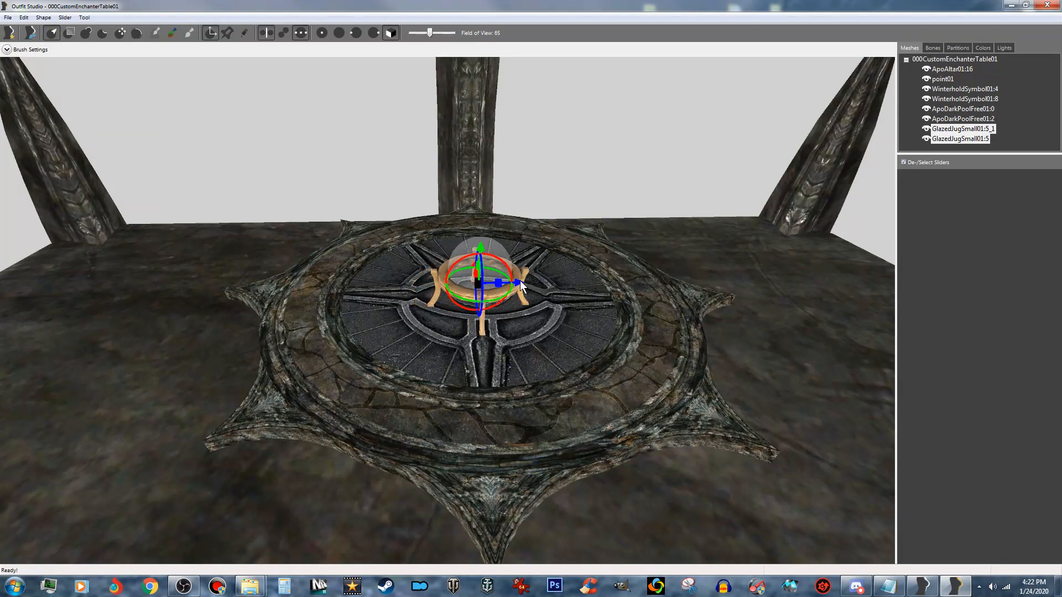
# - Move the crystal ball onto the ring at the tall spike's base and align it with the spike along the altar's length
pyautogui.moveTo(482, 356); pyautogui.dragTo(651, 367, button='right')
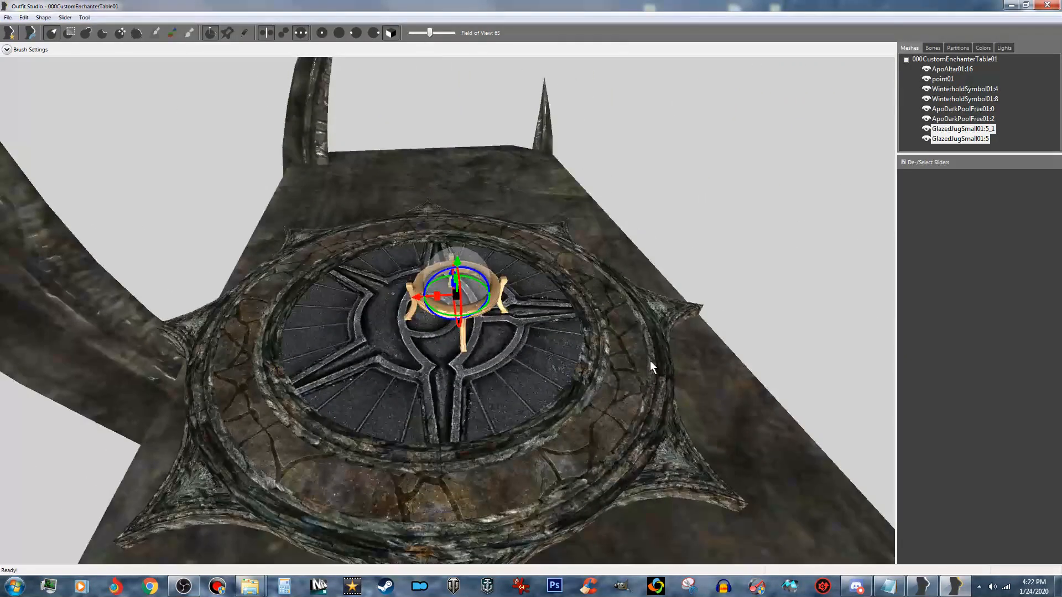
pyautogui.moveTo(391, 325); pyautogui.dragTo(554, 313, button='middle')
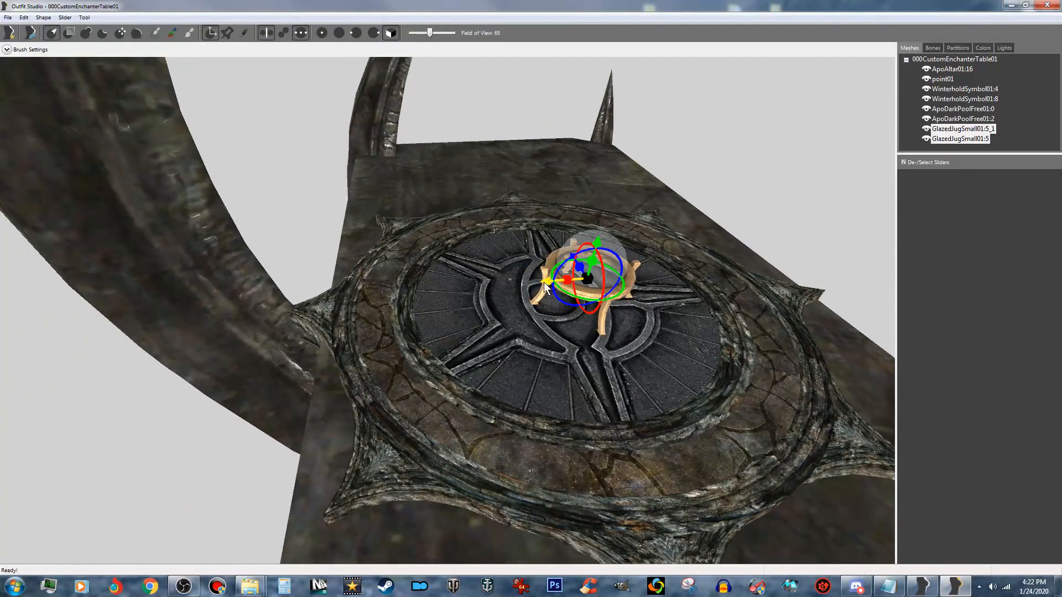
pyautogui.moveTo(543, 281); pyautogui.dragTo(331, 297)
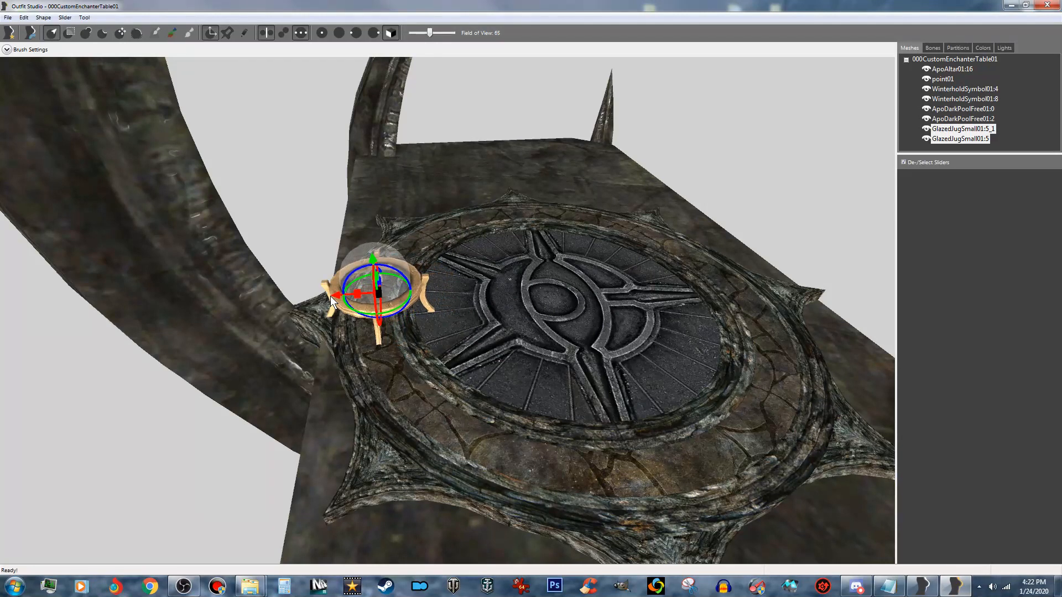
pyautogui.moveTo(330, 297); pyautogui.dragTo(523, 366, button='right')
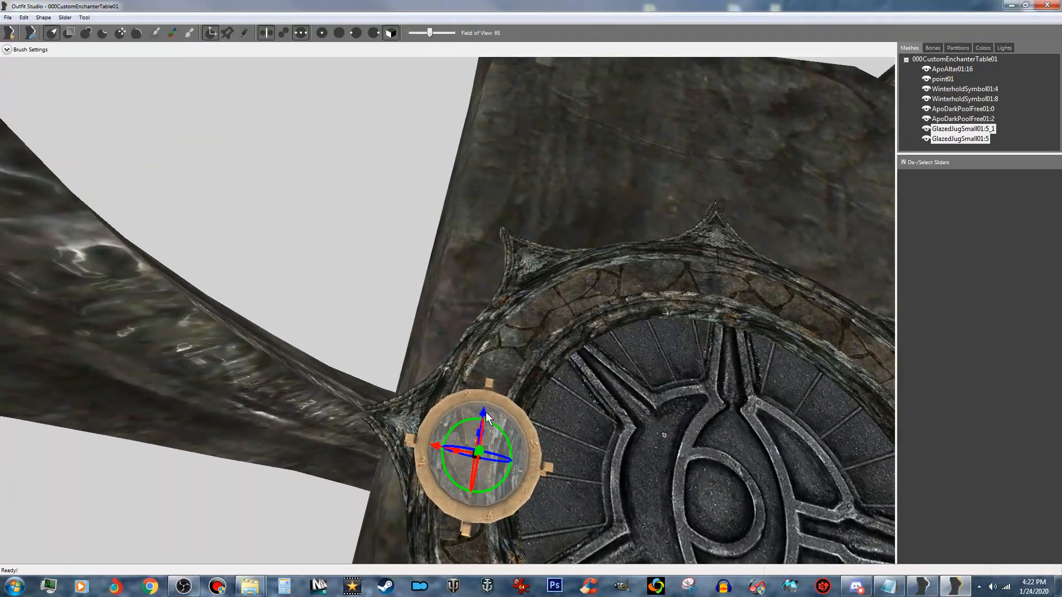
pyautogui.moveTo(483, 411); pyautogui.dragTo(478, 412)
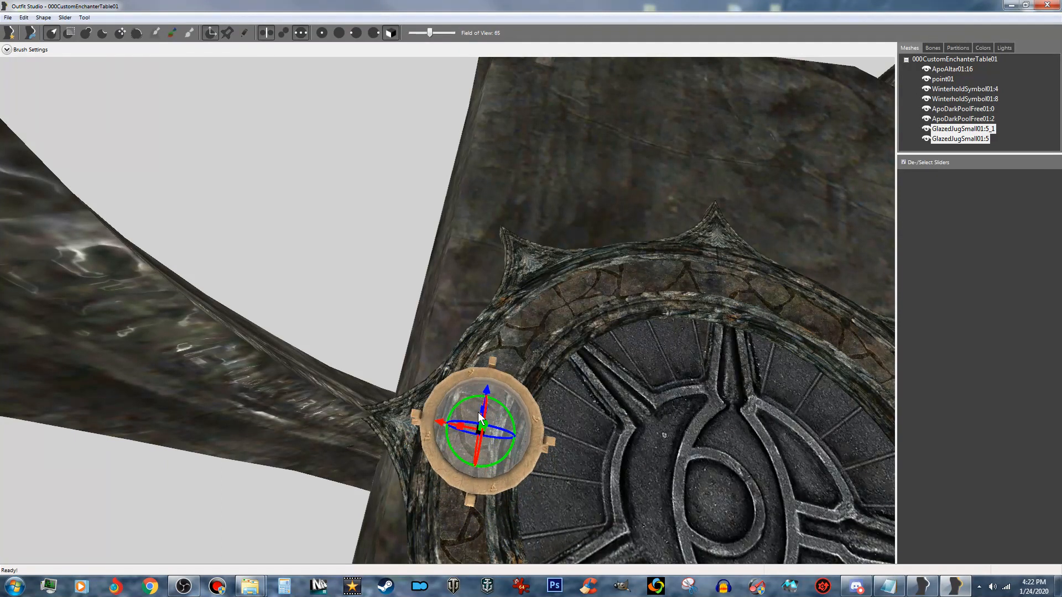
pyautogui.moveTo(478, 413); pyautogui.dragTo(472, 384, button='right')
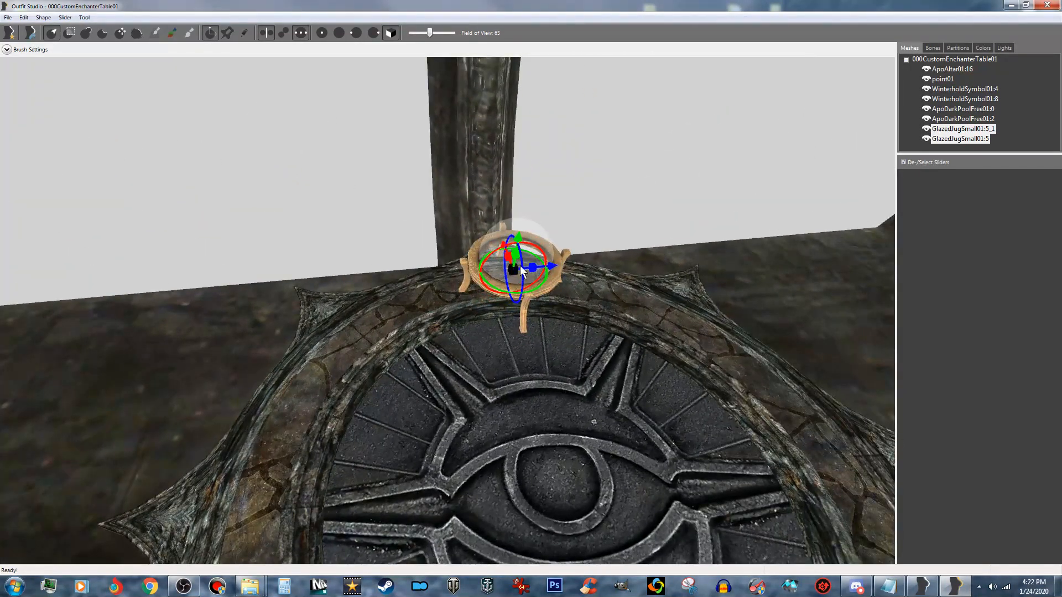
# - Raise the crystal ball slightly so its stand's legs rest on the ring in front of the tall spike
pyautogui.moveTo(513, 270); pyautogui.dragTo(240, 218)
pyautogui.moveTo(327, 247); pyautogui.dragTo(374, 270, button='right')
pyautogui.moveTo(420, 301); pyautogui.dragTo(214, 273)
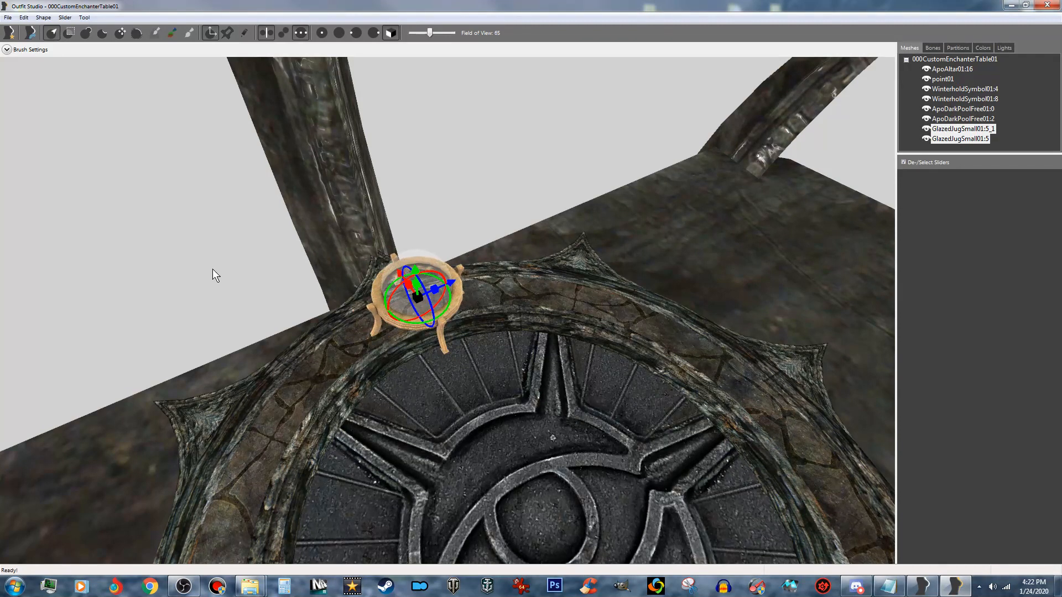
pyautogui.moveTo(171, 277); pyautogui.dragTo(326, 291, button='right')
pyautogui.moveTo(286, 283); pyautogui.dragTo(7, 241)
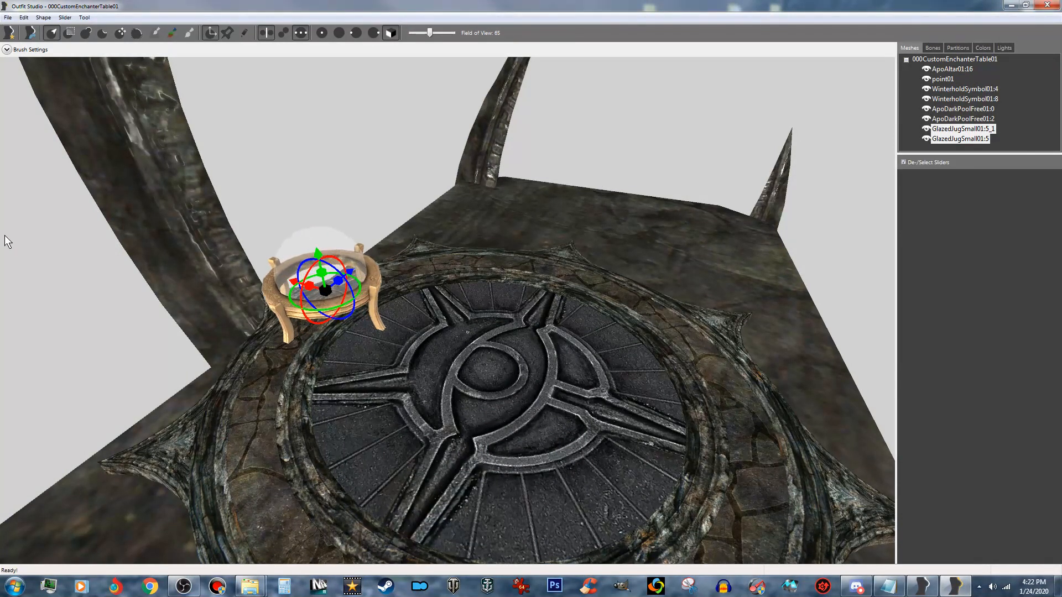
pyautogui.moveTo(22, 246); pyautogui.dragTo(249, 304, button='right')
pyautogui.moveTo(345, 327); pyautogui.dragTo(477, 310, button='middle')
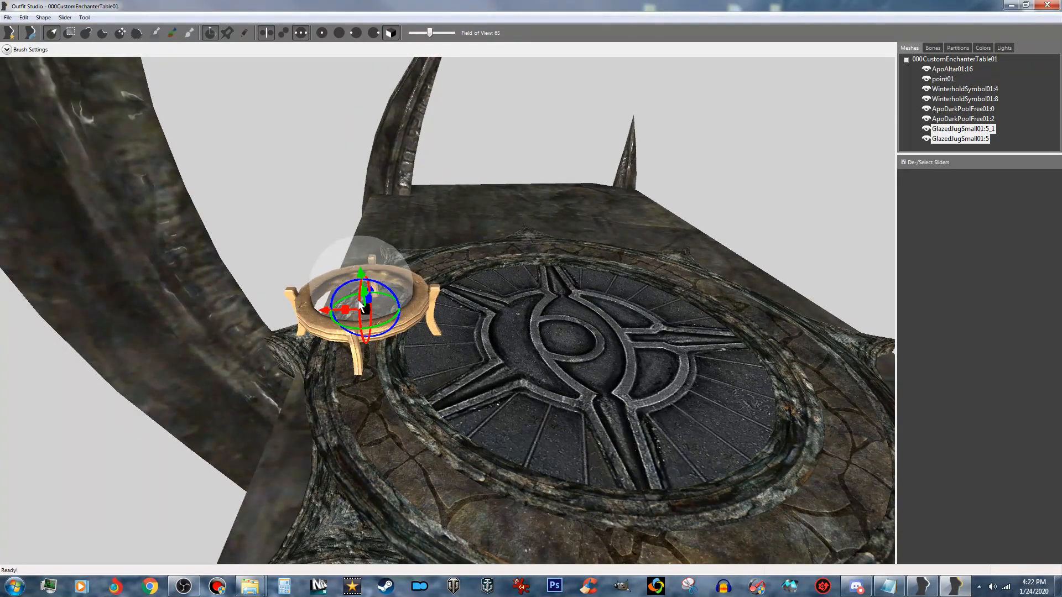
pyautogui.moveTo(360, 271); pyautogui.dragTo(356, 265)
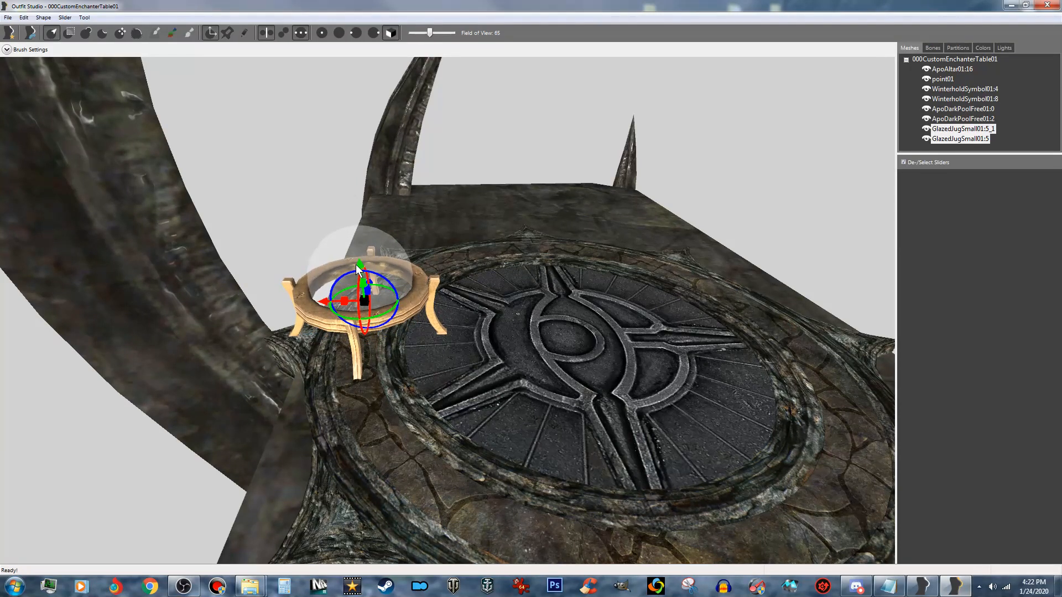
pyautogui.moveTo(378, 278); pyautogui.dragTo(458, 345, button='right')
pyautogui.scroll(-4, 468, 311)
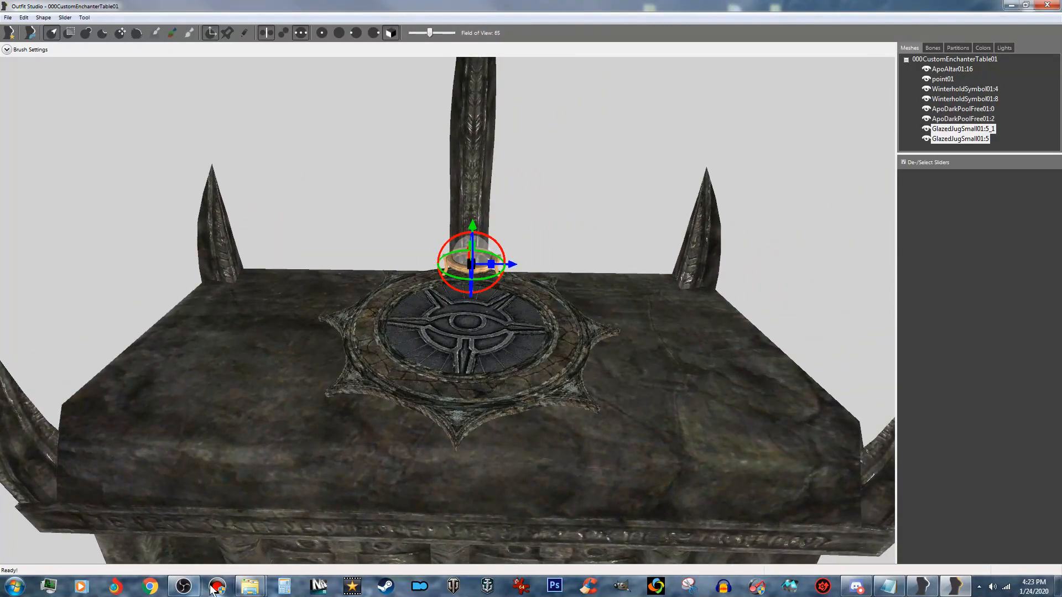
# - Import sovcandlestick03static.nif from the Custom Model Resources folder into the enchanter table project
pyautogui.moveTo(250, 587)
pyautogui.click(294, 536)
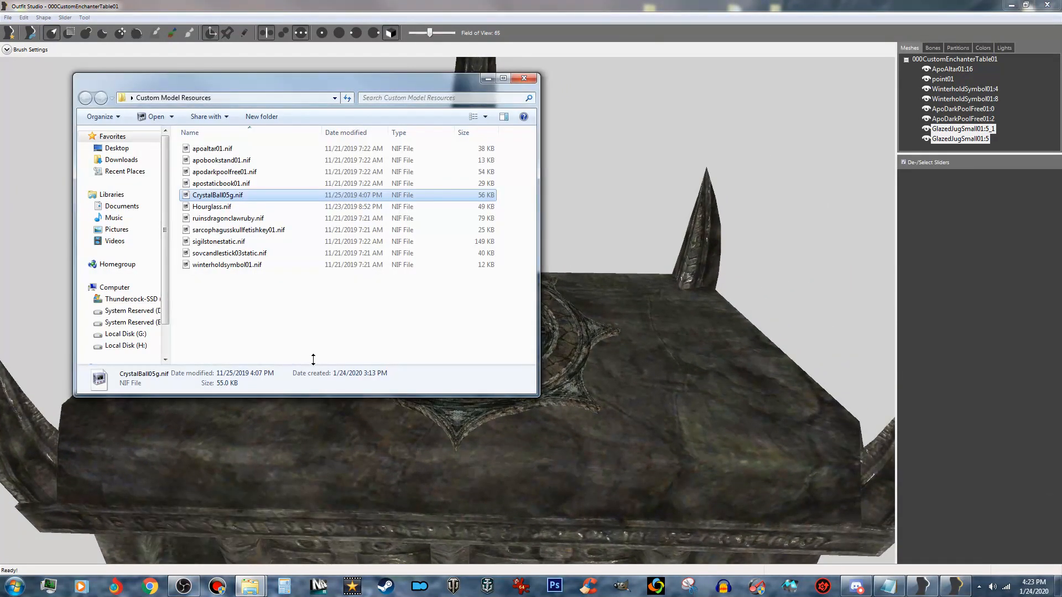
pyautogui.click(241, 254)
pyautogui.moveTo(241, 257); pyautogui.dragTo(640, 218)
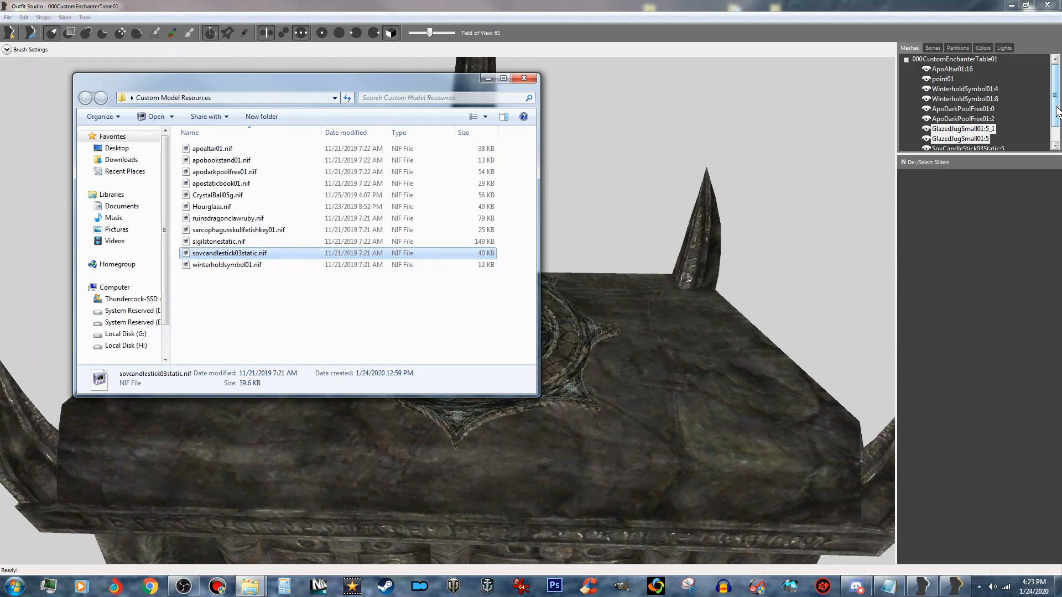
pyautogui.moveTo(1055, 98); pyautogui.dragTo(1058, 113)
# - Raise both candlestick meshes together out of the altar so the candlestick's base rests on the tabletop
pyautogui.click(996, 130)
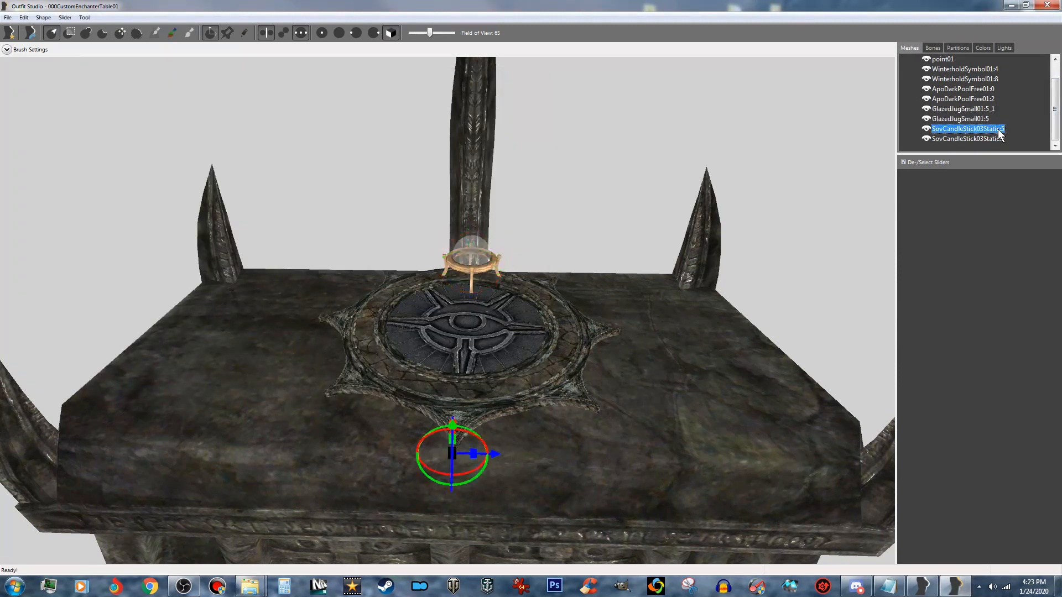
pyautogui.keyDown('ctrl'); pyautogui.click(995, 139); pyautogui.keyUp('ctrl')
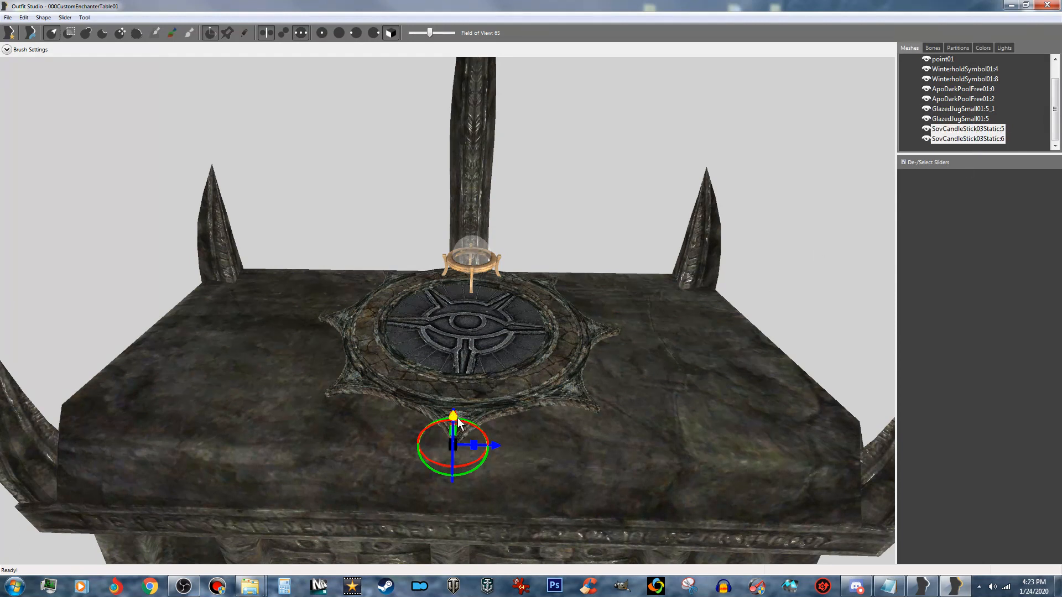
pyautogui.moveTo(457, 417); pyautogui.dragTo(466, 387)
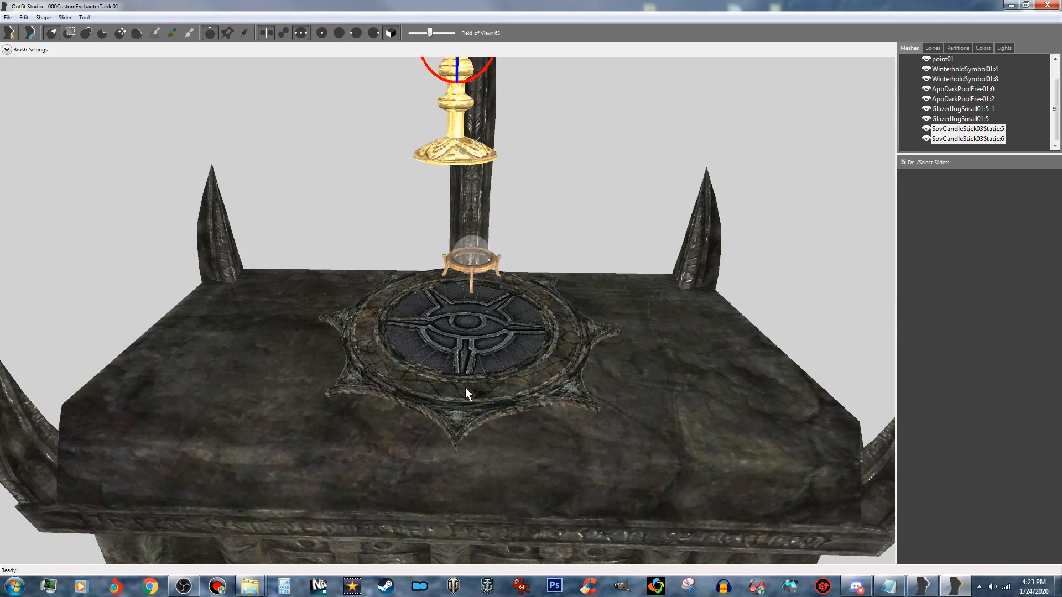
pyautogui.scroll(-4, 466, 387)
pyautogui.moveTo(465, 388); pyautogui.dragTo(548, 382, button='right')
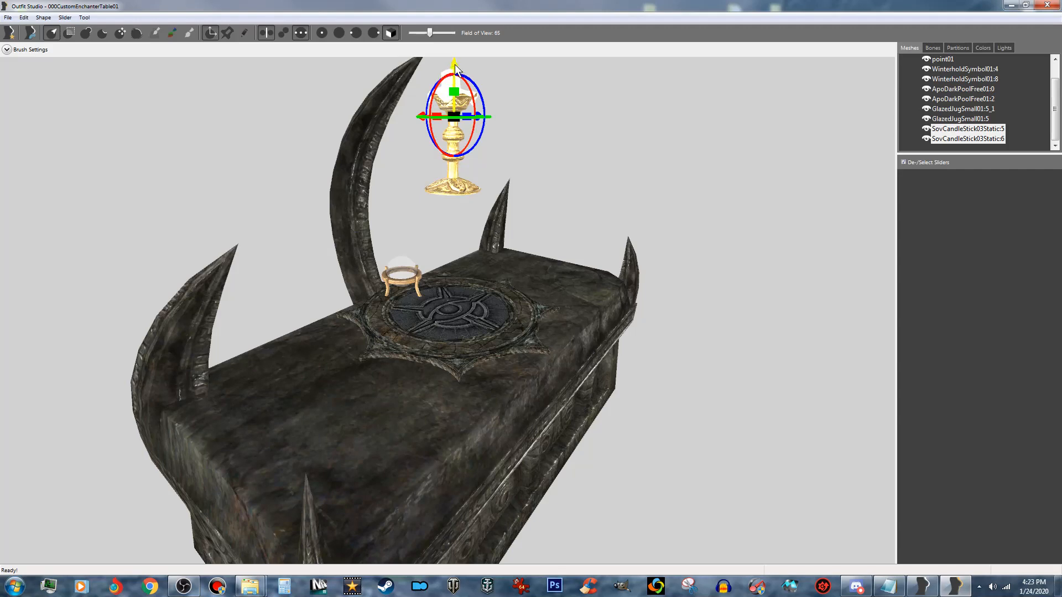
pyautogui.moveTo(454, 65); pyautogui.dragTo(451, 227)
# - Move the candlestick along the altar to one end beside the rear corner spike and adjust its position across the tabletop's depth
pyautogui.moveTo(469, 248); pyautogui.dragTo(399, 284, button='right')
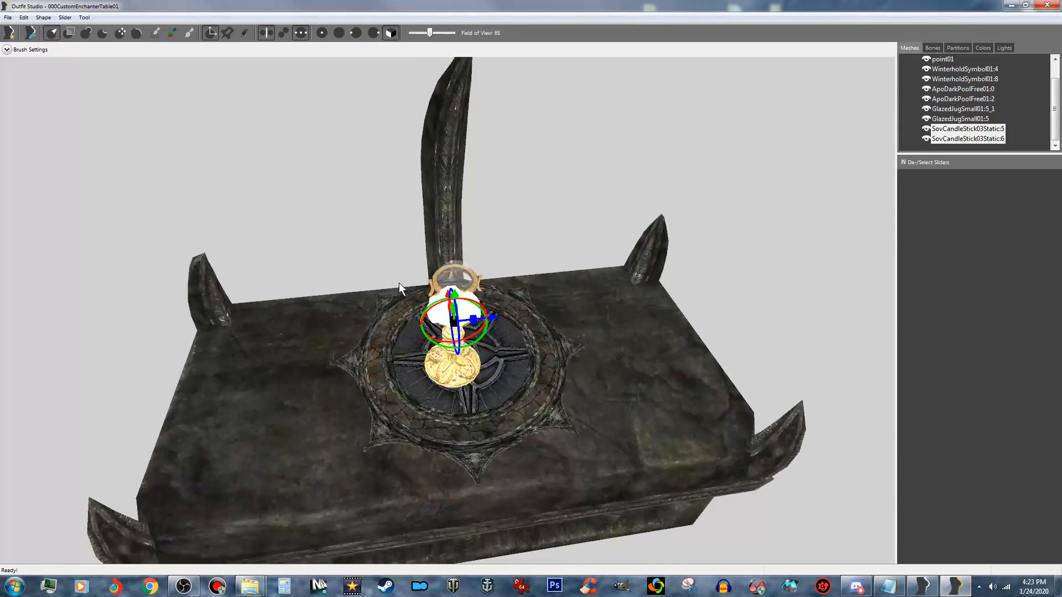
pyautogui.moveTo(491, 322); pyautogui.dragTo(287, 335)
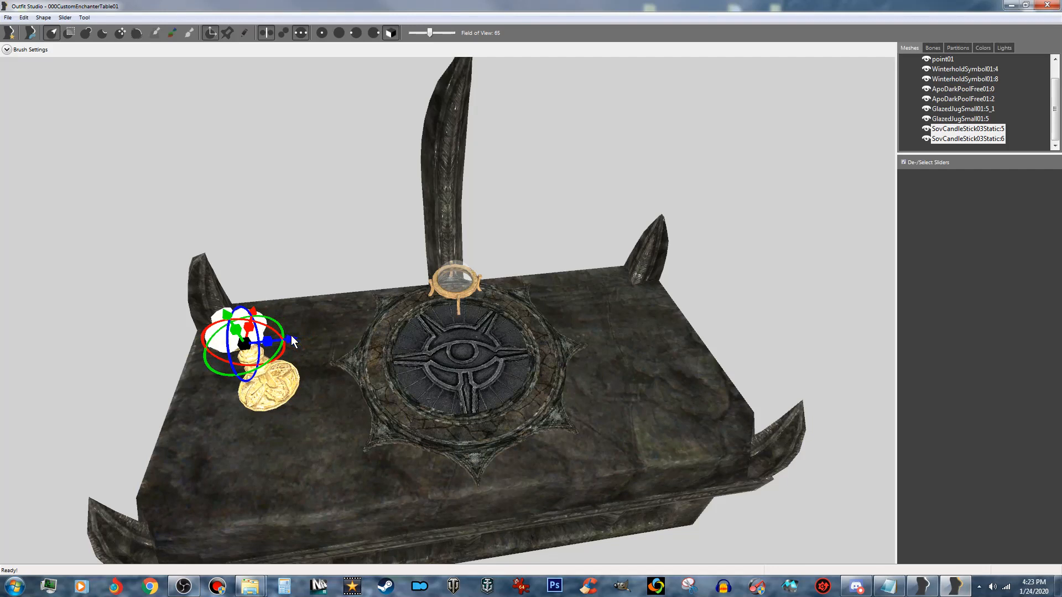
pyautogui.moveTo(290, 334); pyautogui.dragTo(482, 315, button='right')
pyautogui.moveTo(450, 352); pyautogui.dragTo(558, 321, button='right')
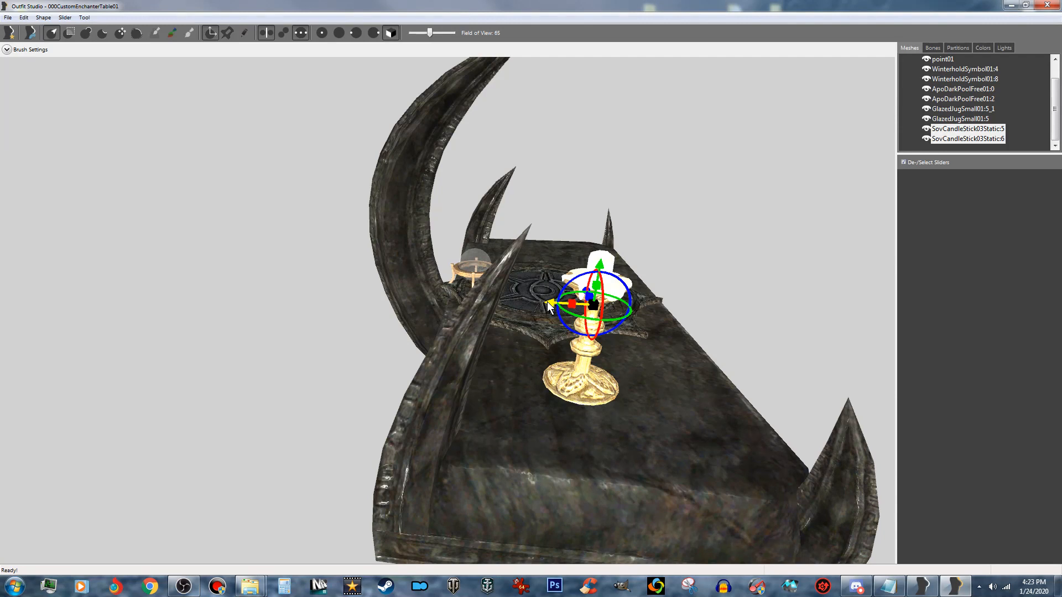
pyautogui.moveTo(612, 351); pyautogui.dragTo(600, 327, button='right')
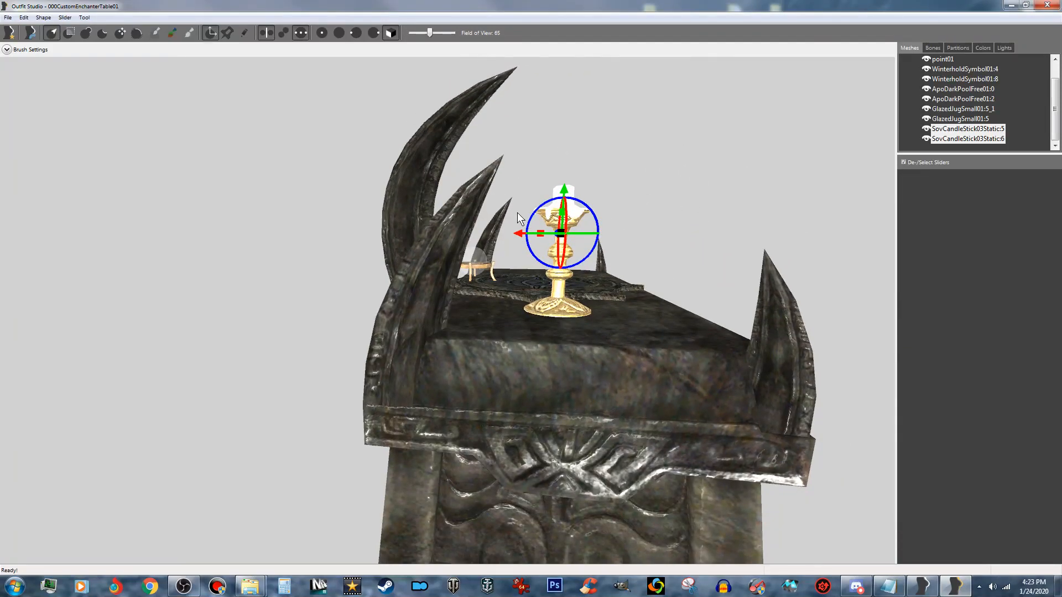
pyautogui.moveTo(519, 231); pyautogui.dragTo(534, 234)
pyautogui.moveTo(675, 291); pyautogui.dragTo(554, 347, button='right')
pyautogui.moveTo(427, 341); pyautogui.dragTo(363, 343)
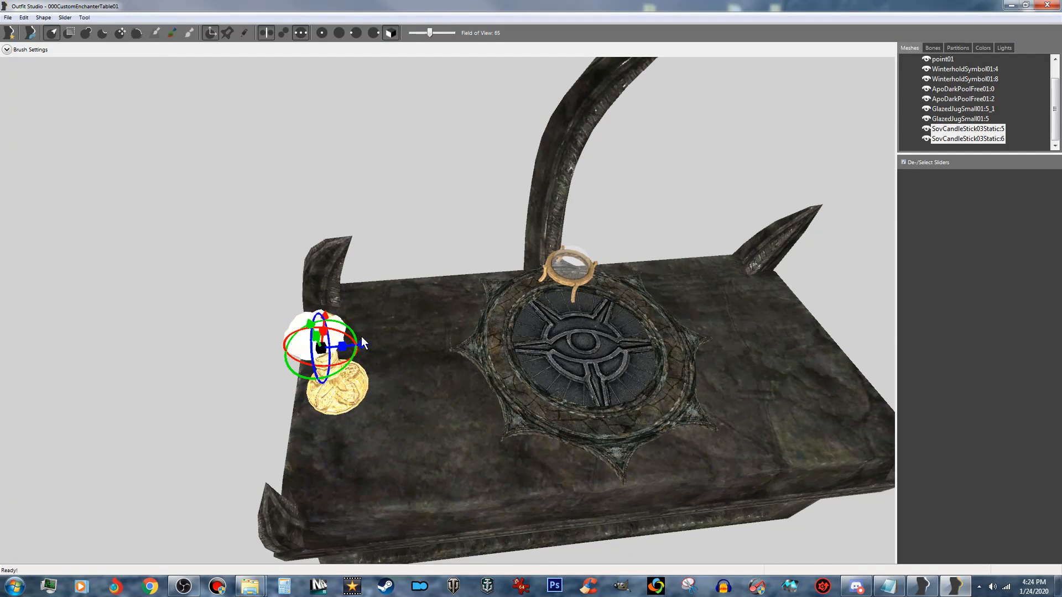
# - Duplicate the SovCandleStick03Static:5 mesh under the name Stick01
pyautogui.click(972, 131)
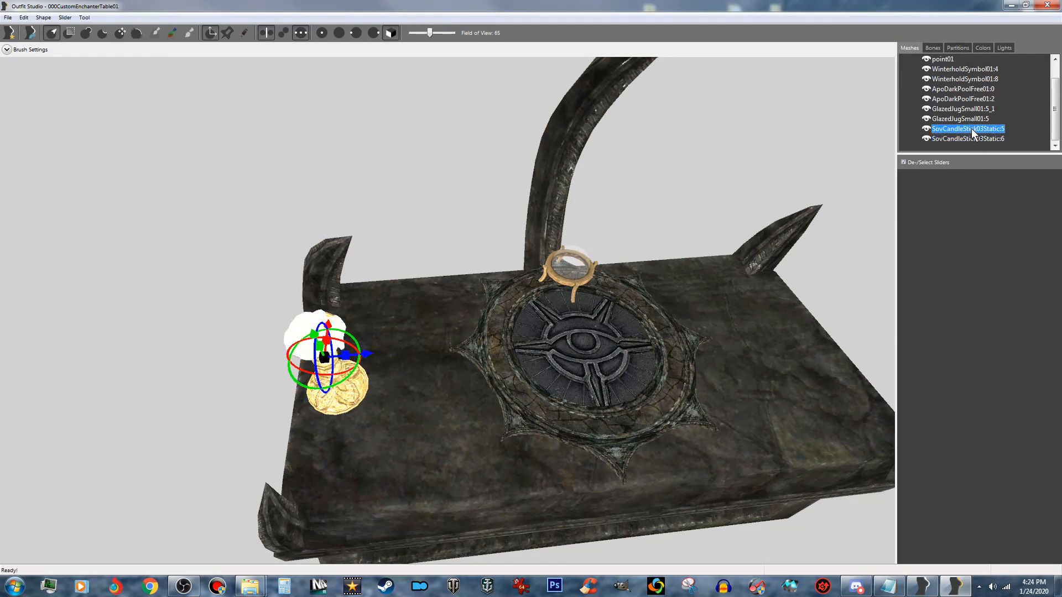
pyautogui.rightClick(971, 129)
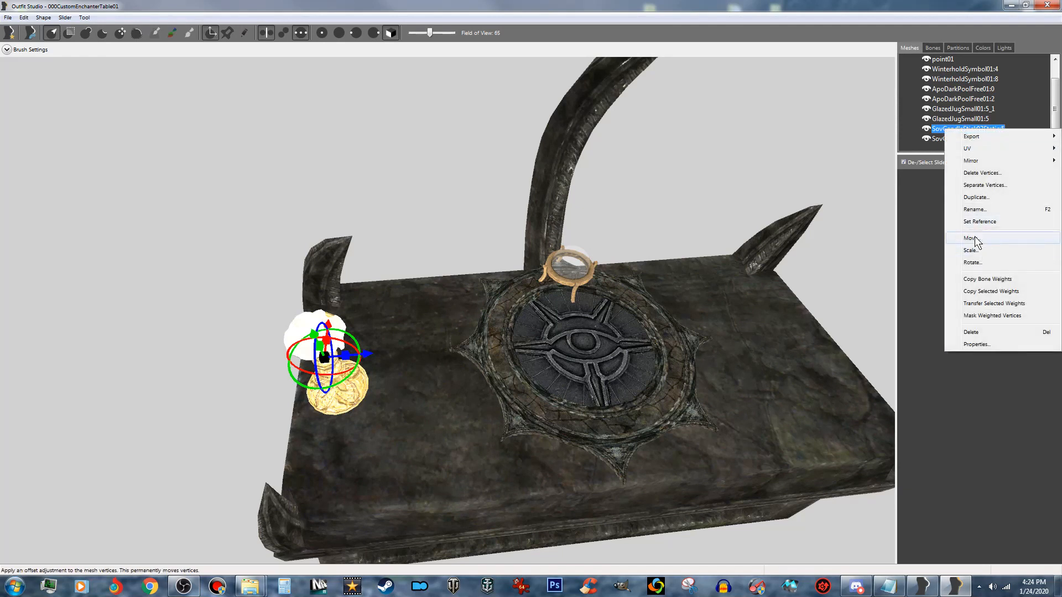
pyautogui.click(988, 198)
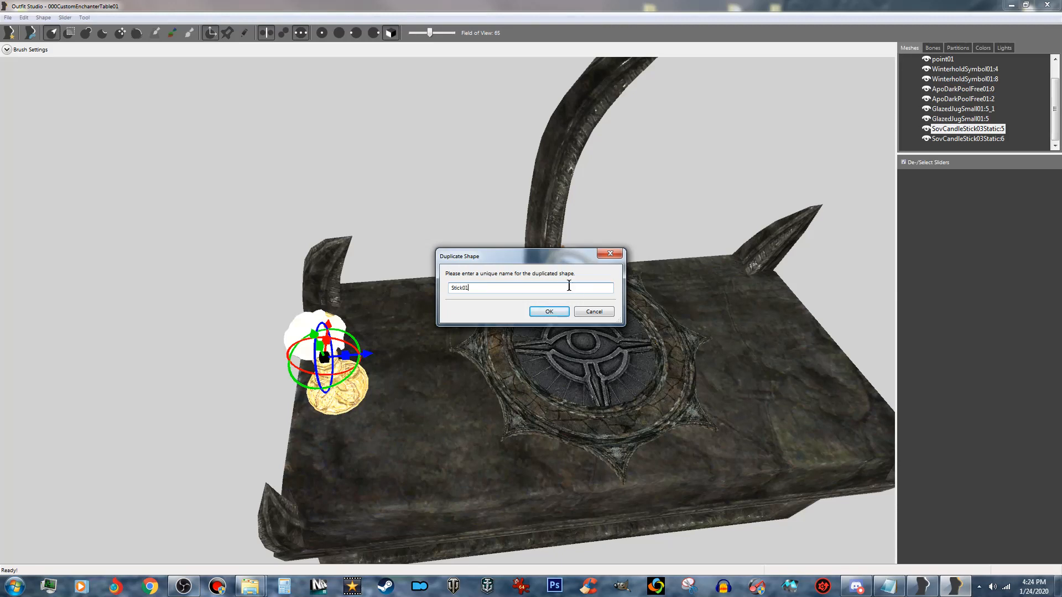
pyautogui.click(547, 312)
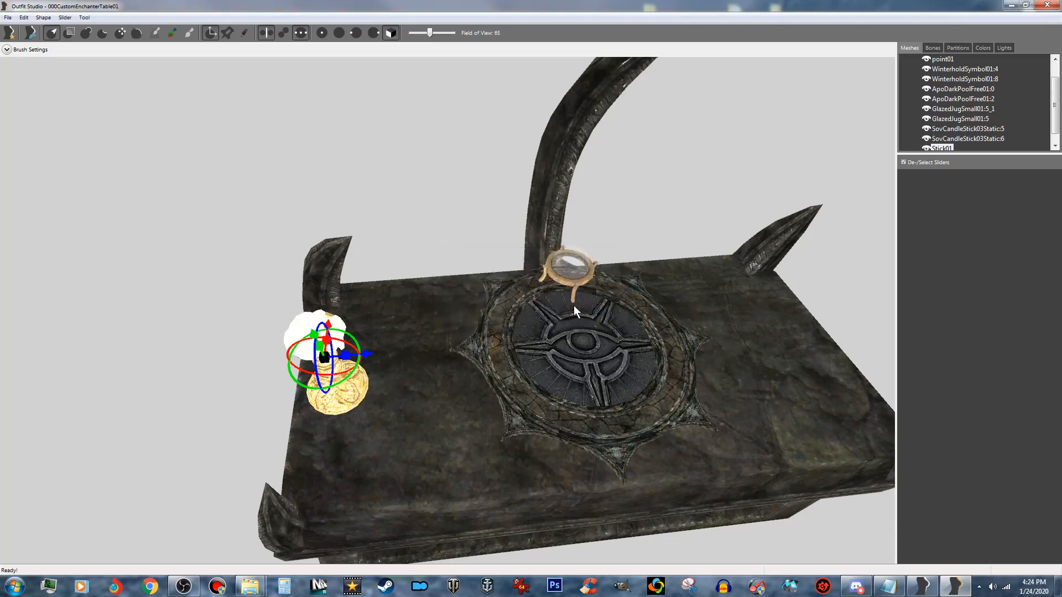
# - Duplicate the SovCandleStick03Static:6 mesh under the name stick01a
pyautogui.click(988, 138)
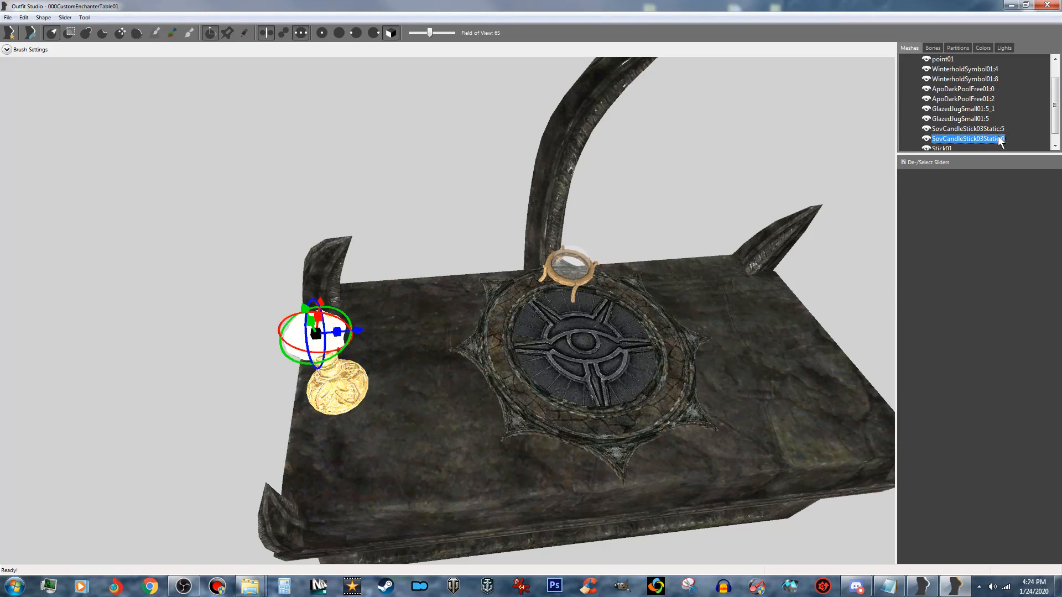
pyautogui.rightClick(1001, 141)
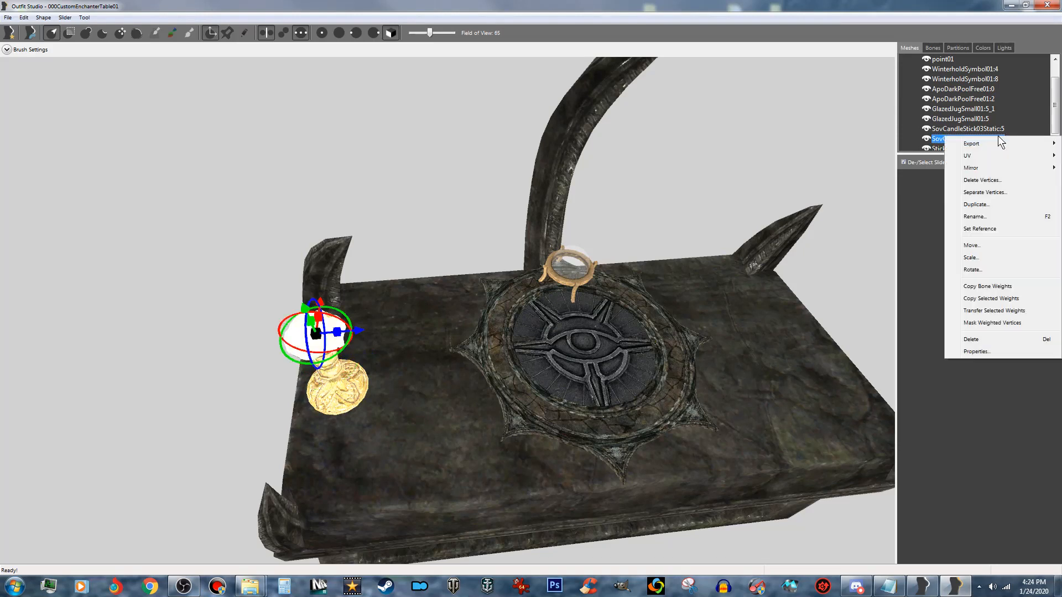
pyautogui.click(1004, 207)
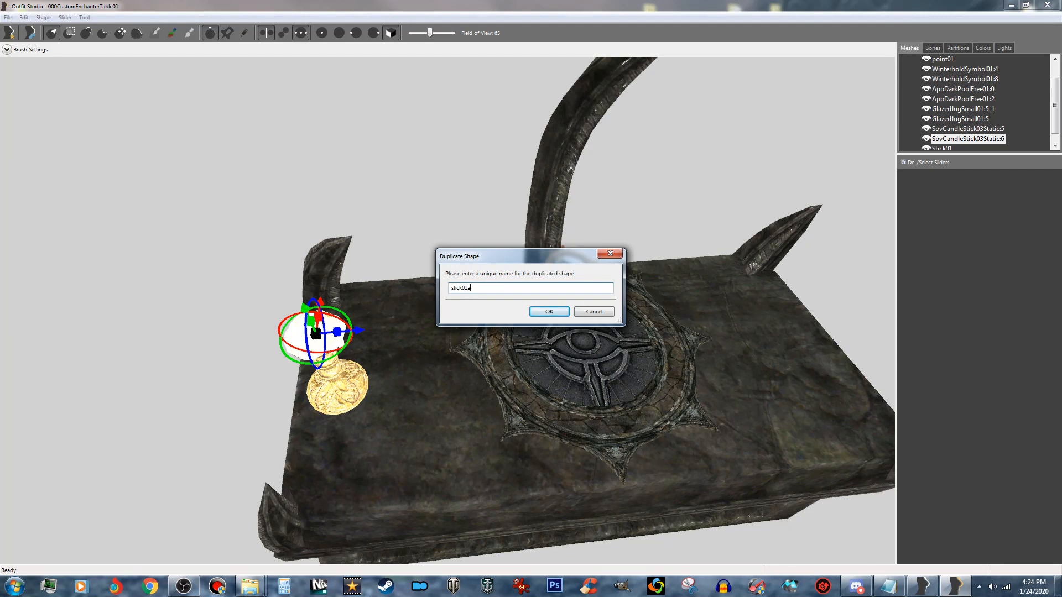
pyautogui.click(549, 311)
# - Move Stick01 and stick01a together along the altar to the opposite end, mirroring the first candlestick beside the other rear corner spike
pyautogui.click(947, 147)
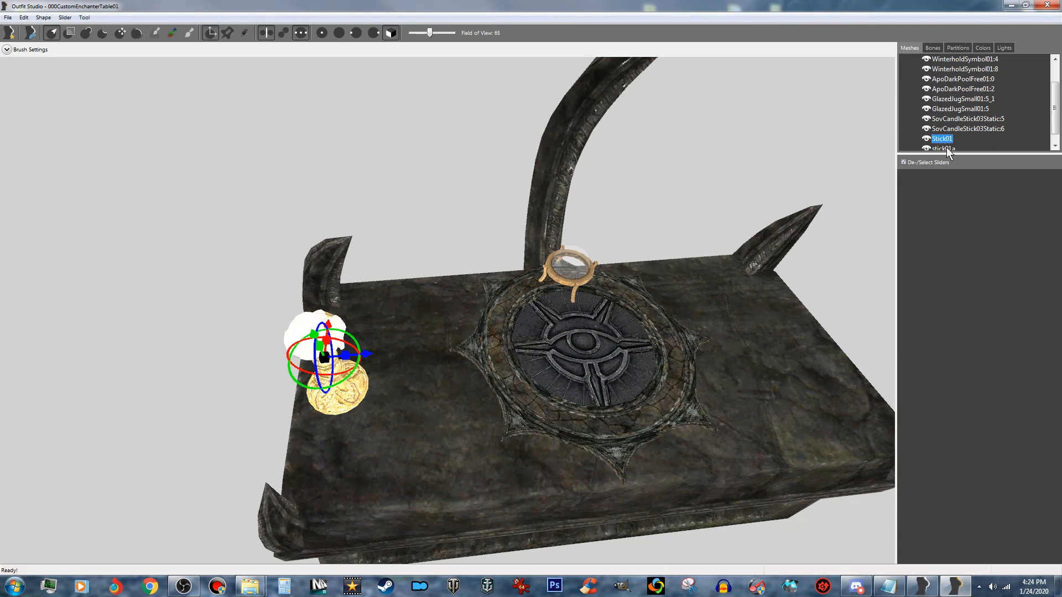
pyautogui.keyDown('ctrl'); pyautogui.click(952, 138); pyautogui.keyUp('ctrl')
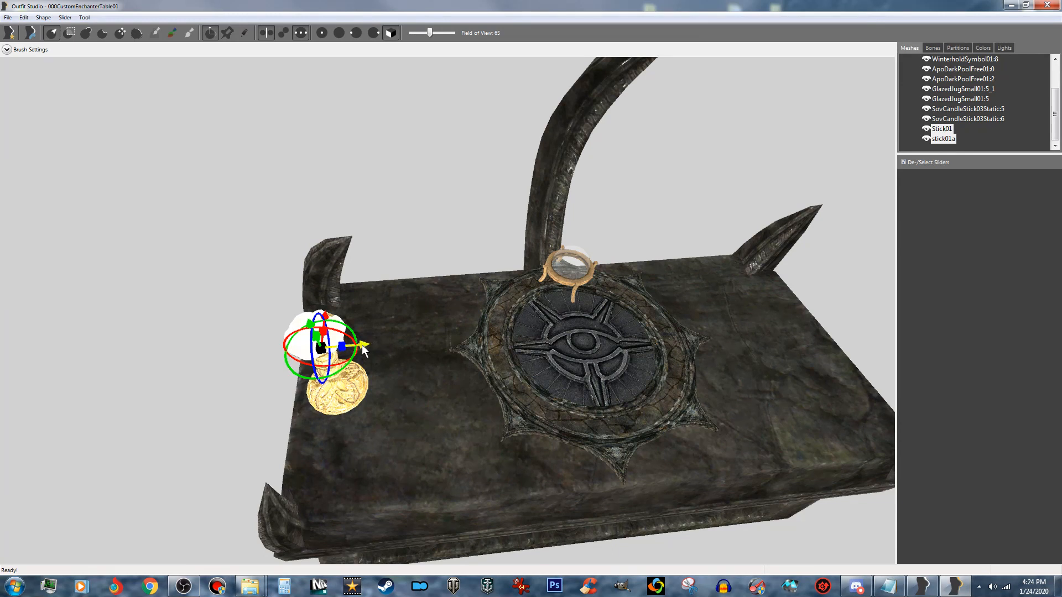
pyautogui.moveTo(362, 349); pyautogui.dragTo(834, 321)
pyautogui.moveTo(695, 376); pyautogui.dragTo(263, 356, button='middle')
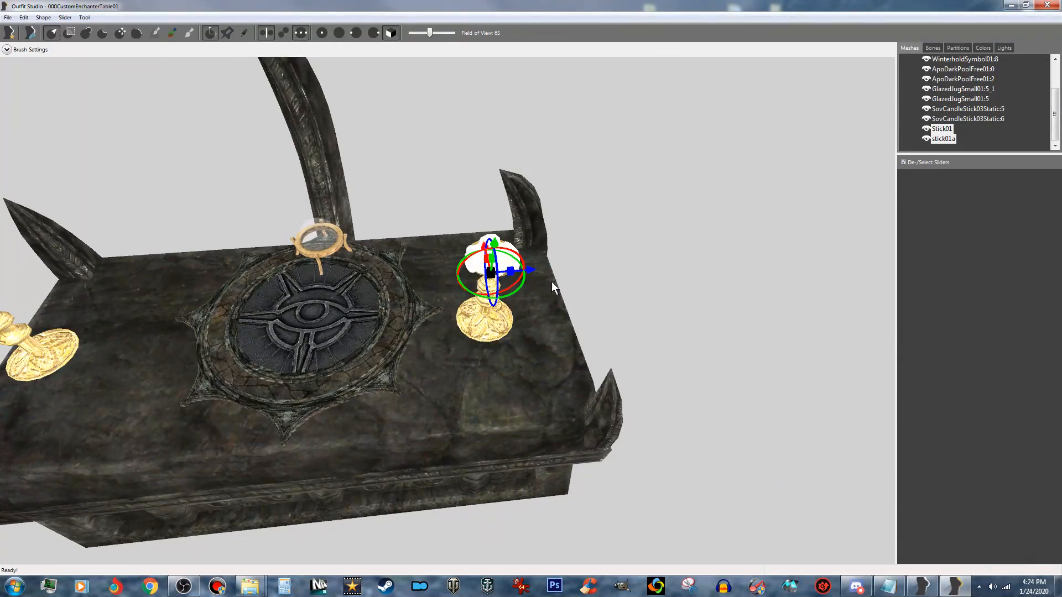
pyautogui.moveTo(530, 272); pyautogui.dragTo(578, 275)
pyautogui.moveTo(546, 323); pyautogui.dragTo(1061, 305, button='middle')
pyautogui.moveTo(1061, 304); pyautogui.dragTo(419, 337, button='right')
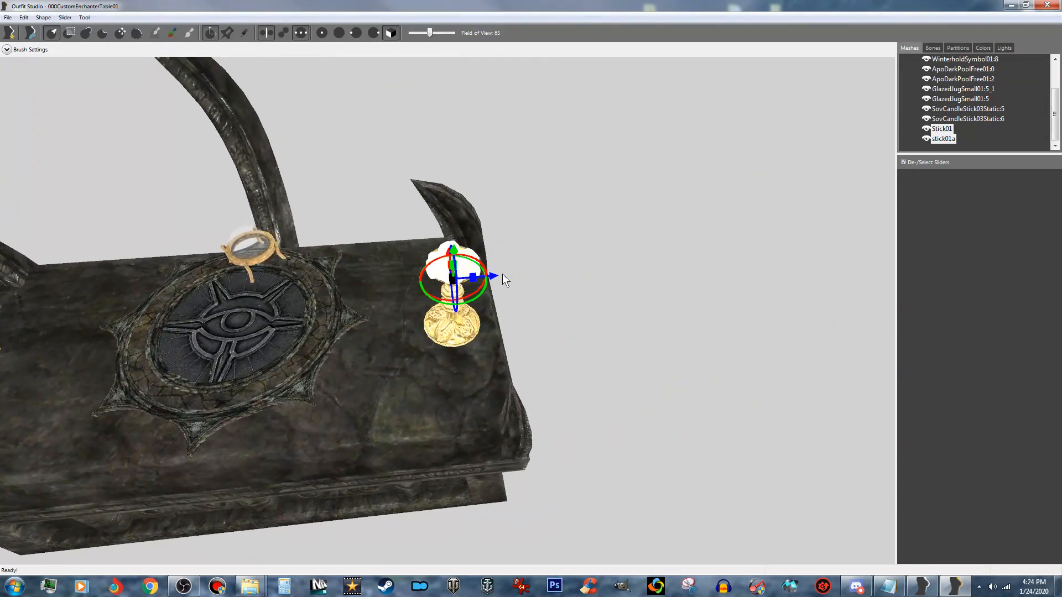
pyautogui.moveTo(493, 276)
pyautogui.mouseDown()
pyautogui.moveTo(509, 277)
pyautogui.moveTo(500, 281)
pyautogui.mouseUp()
pyautogui.moveTo(500, 283); pyautogui.dragTo(479, 363, button='right')
pyautogui.moveTo(396, 380); pyautogui.dragTo(705, 383, button='right')
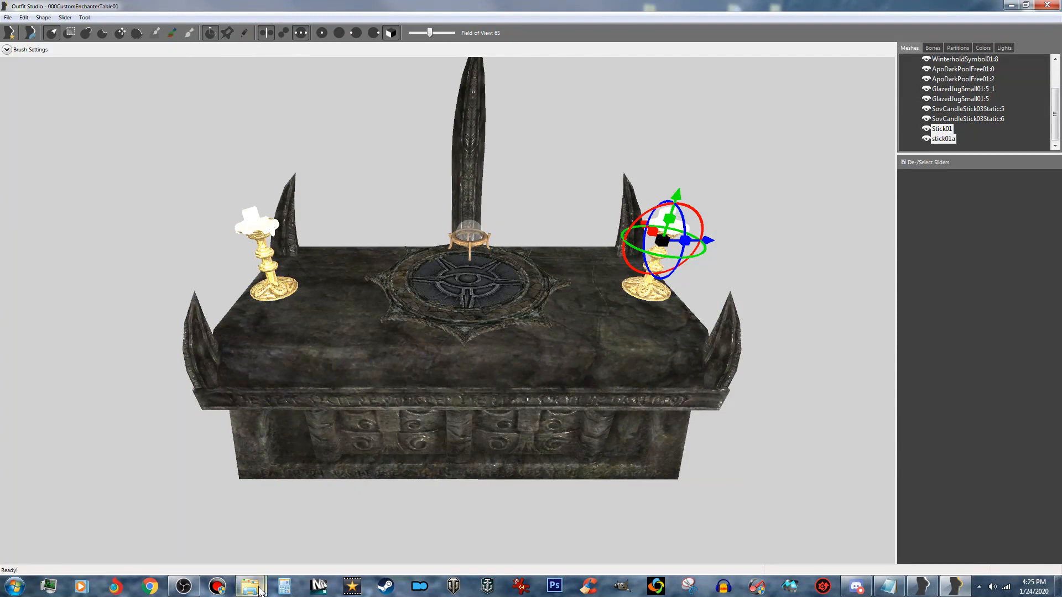
# - Import Hourglass.nif from the Custom Model Resources folder into the enchanter table project
pyautogui.moveTo(250, 586)
pyautogui.click(289, 535)
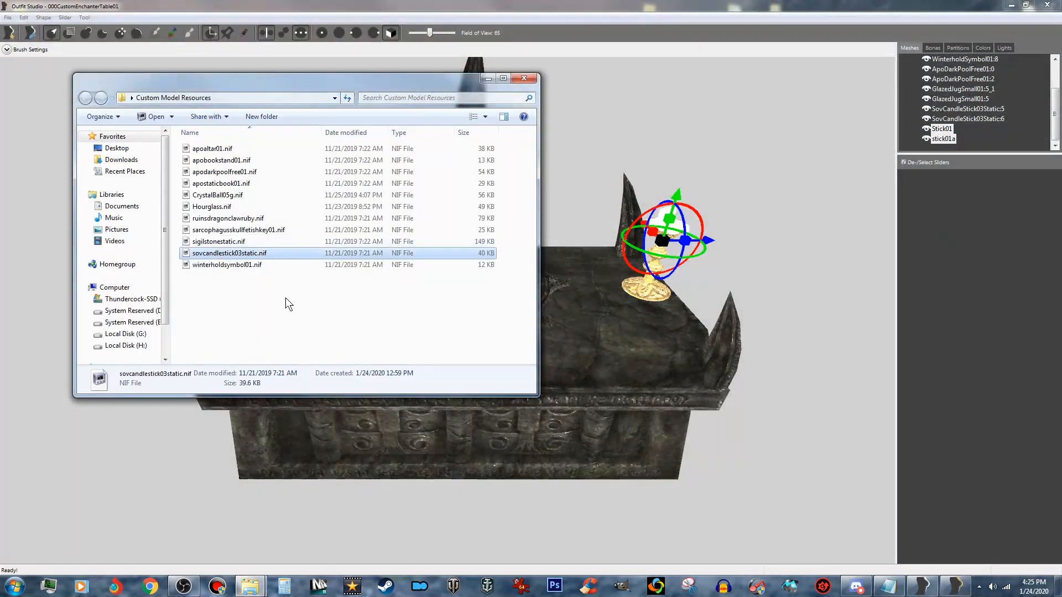
pyautogui.click(216, 208)
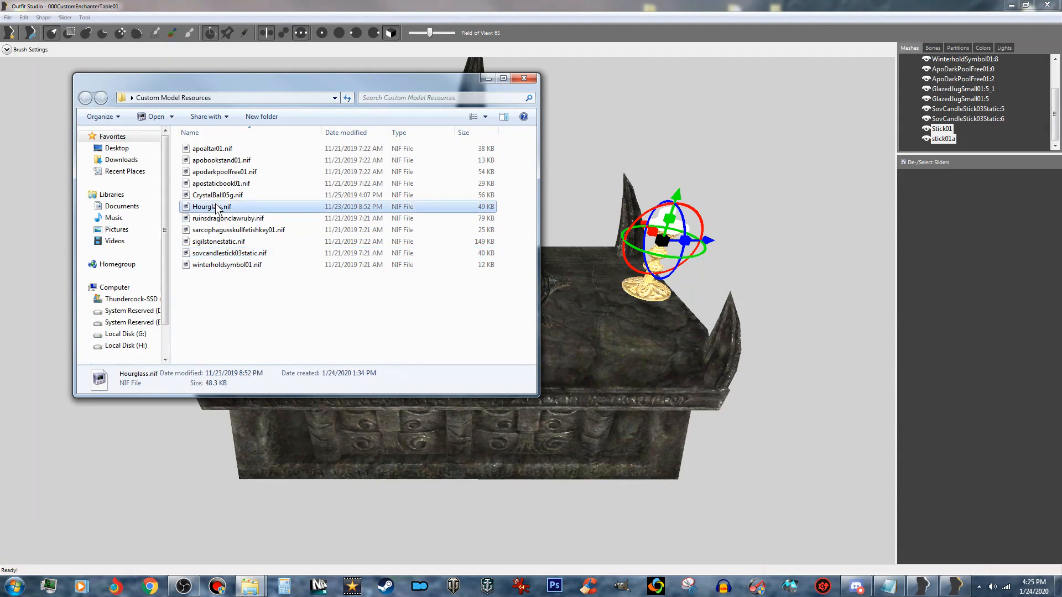
pyautogui.moveTo(216, 208); pyautogui.dragTo(628, 501)
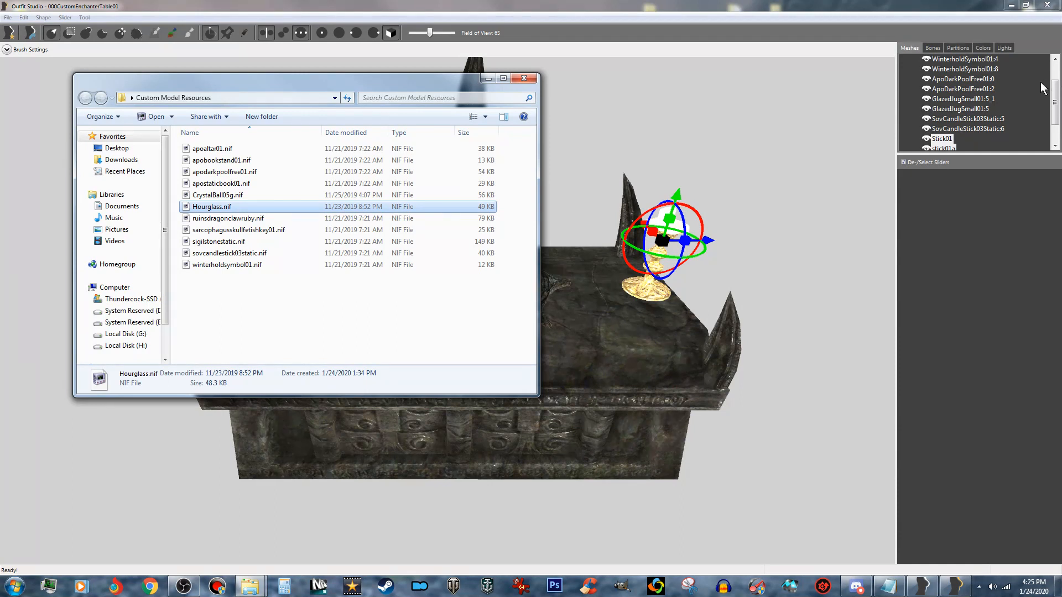
pyautogui.moveTo(1055, 90); pyautogui.dragTo(1057, 111)
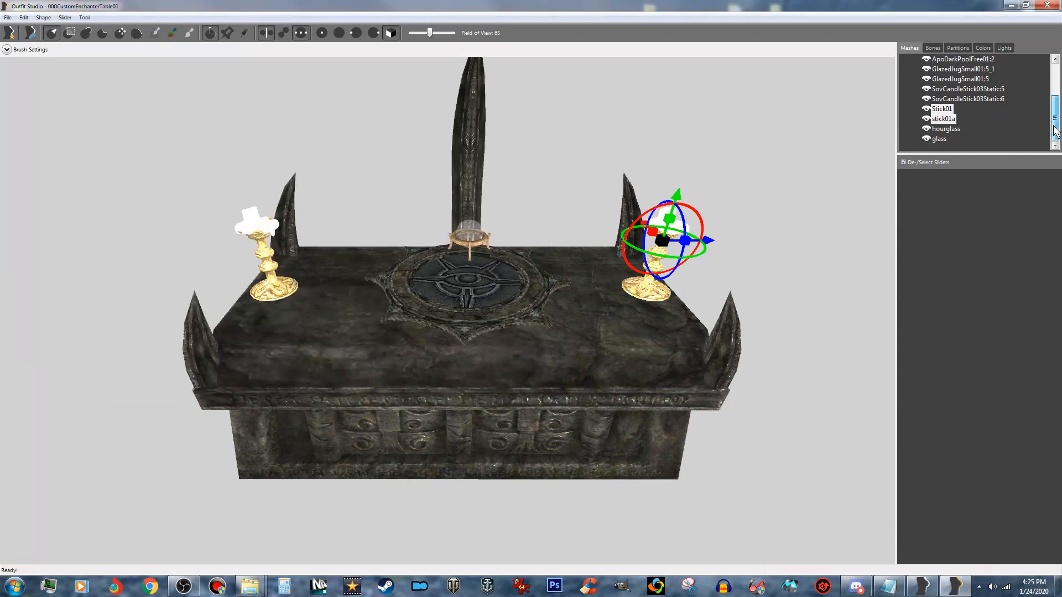
# - Raise the hourglass and glass meshes together out of the altar's body to just above the tabletop disc
pyautogui.click(945, 129)
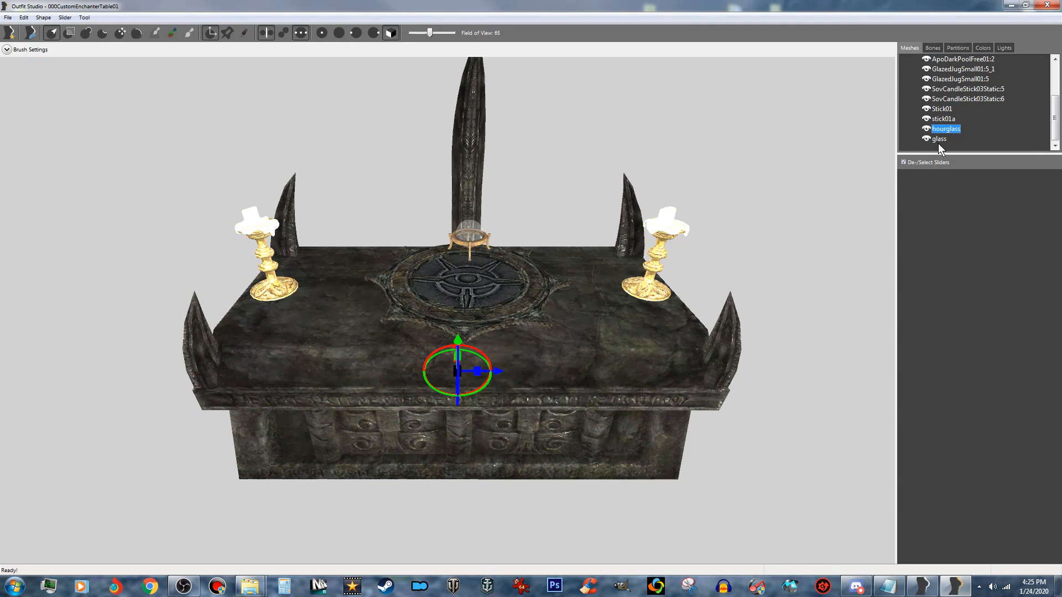
pyautogui.keyDown('ctrl'); pyautogui.click(939, 139); pyautogui.keyUp('ctrl')
pyautogui.moveTo(457, 341); pyautogui.dragTo(444, 261)
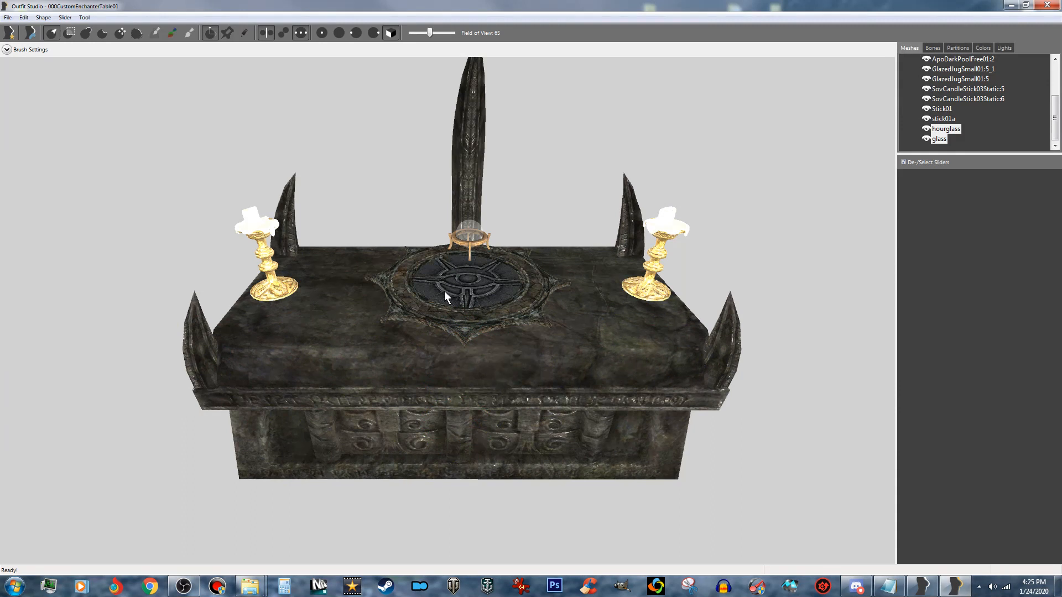
pyautogui.hotkey('ctrl', 'z')
pyautogui.moveTo(582, 473); pyautogui.dragTo(589, 446, button='right')
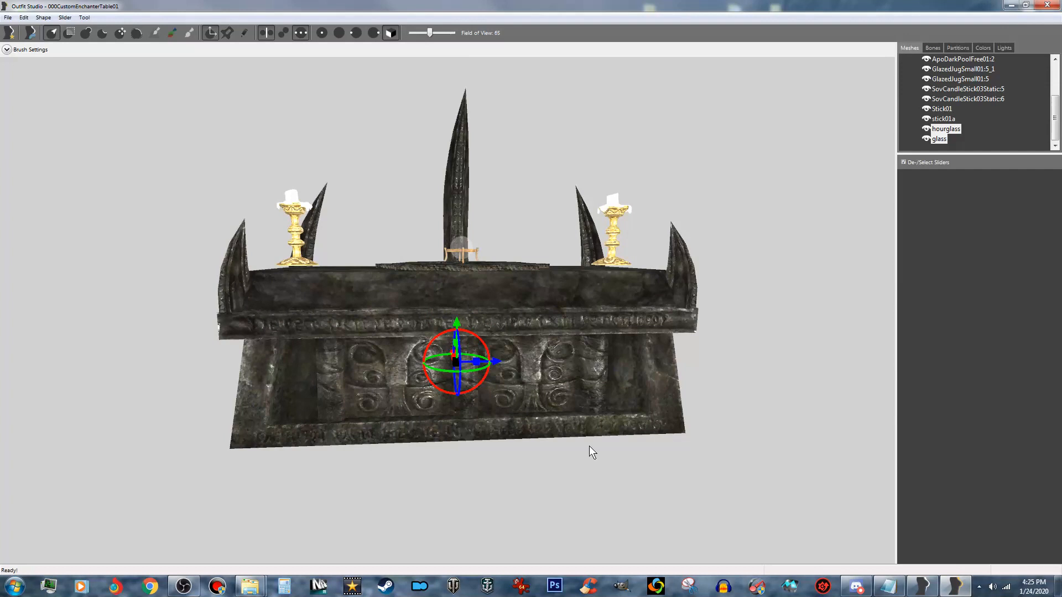
pyautogui.moveTo(458, 323); pyautogui.dragTo(463, 160)
pyautogui.scroll(5, 466, 161)
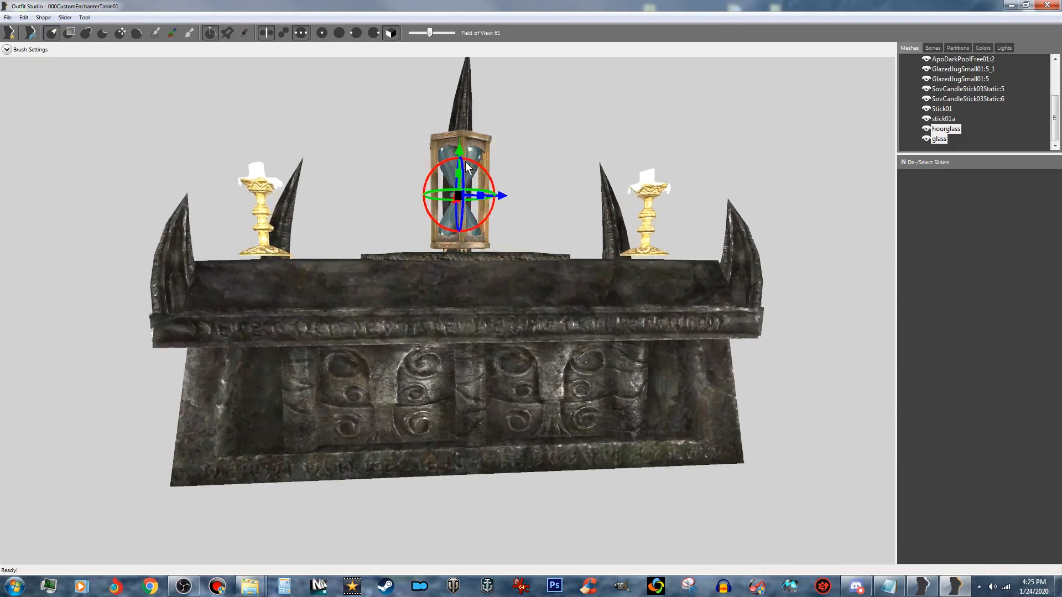
# - Scale the hourglass and its glass down uniformly to roughly the height of the candlesticks
pyautogui.moveTo(487, 198); pyautogui.dragTo(526, 250, button='right')
pyautogui.scroll(5, 515, 248)
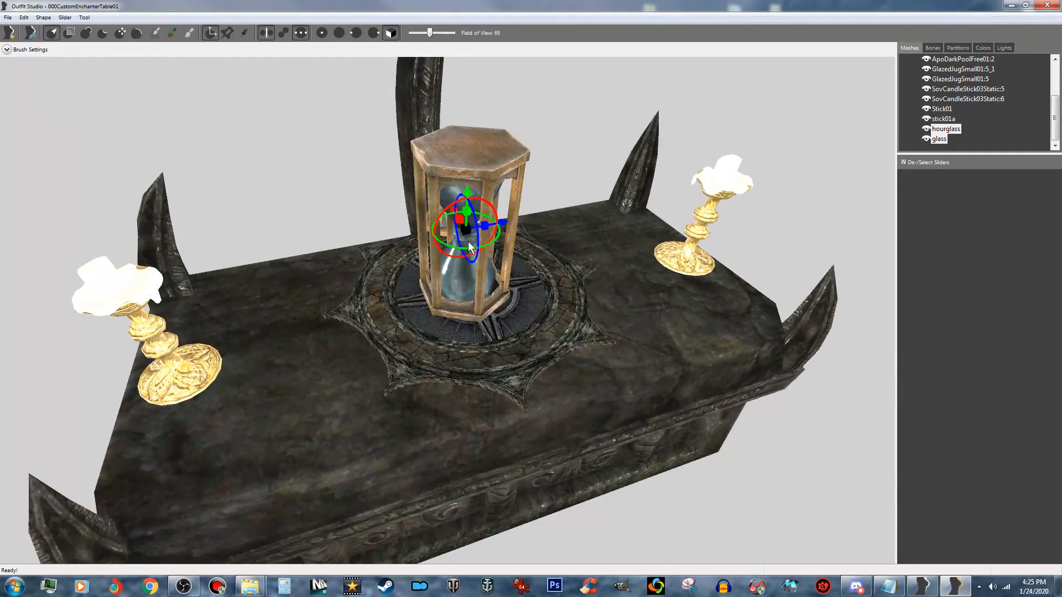
pyautogui.moveTo(466, 229); pyautogui.dragTo(978, 230)
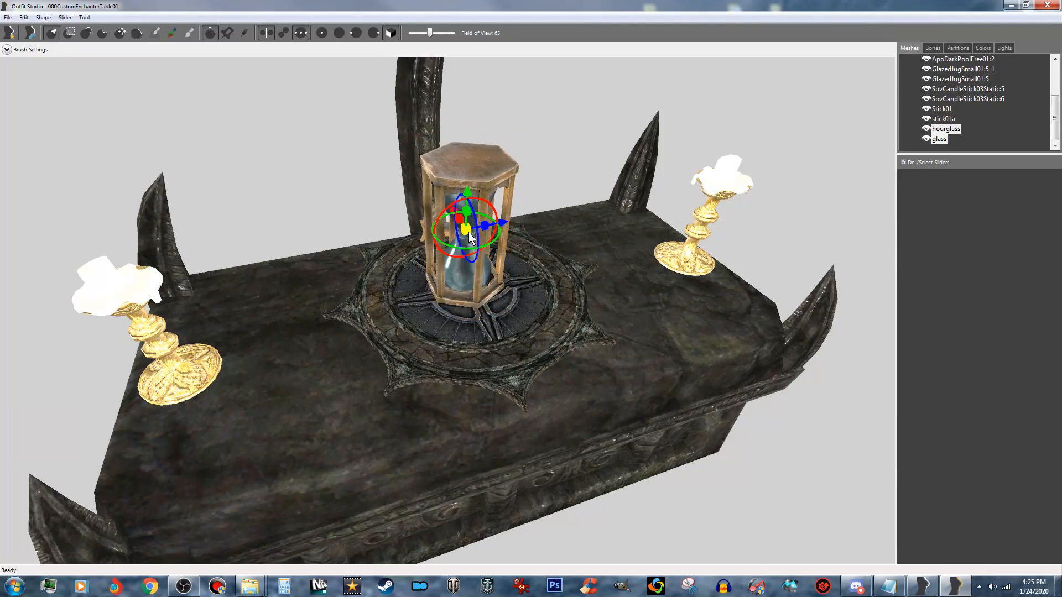
pyautogui.moveTo(469, 232); pyautogui.dragTo(802, 231)
pyautogui.moveTo(469, 228); pyautogui.dragTo(674, 217)
pyautogui.moveTo(647, 269); pyautogui.dragTo(621, 235, button='right')
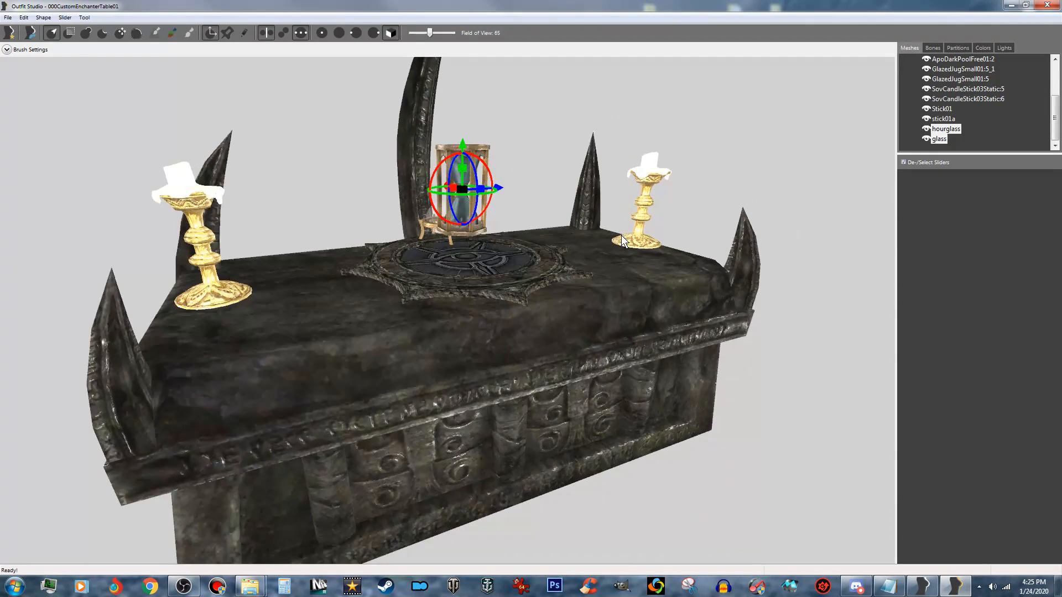
pyautogui.scroll(5, 622, 234)
pyautogui.moveTo(527, 127); pyautogui.dragTo(527, 175, button='middle')
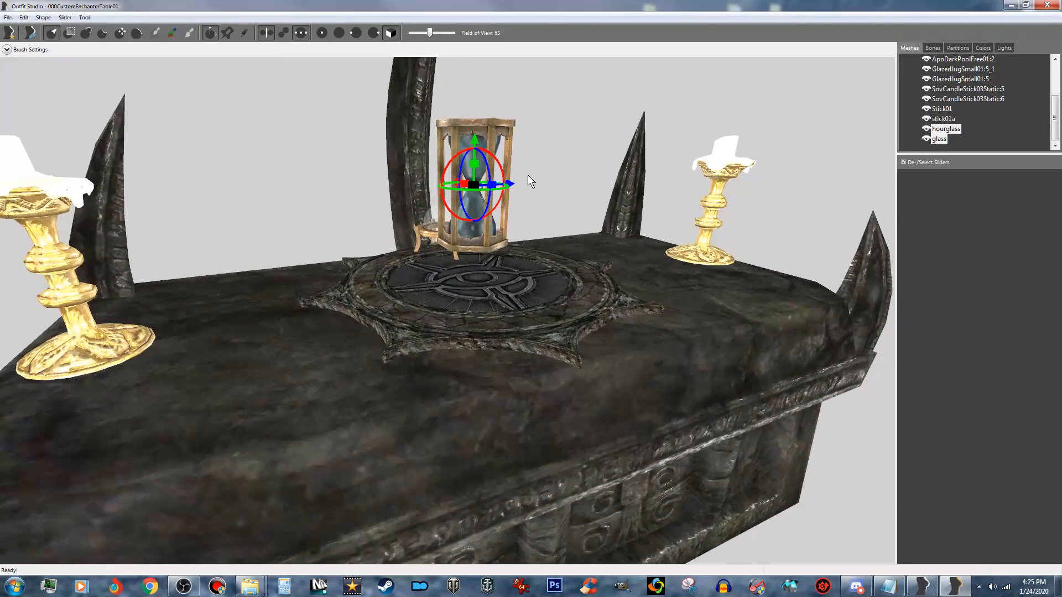
# - Slide the hourglass and glass meshes together along the altar to stand on the tabletop between the disc and the candlestick
pyautogui.moveTo(511, 185); pyautogui.dragTo(310, 245)
pyautogui.moveTo(237, 151); pyautogui.dragTo(250, 210)
pyautogui.moveTo(253, 236); pyautogui.dragTo(393, 350, button='right')
pyautogui.moveTo(435, 326); pyautogui.dragTo(342, 330)
pyautogui.moveTo(365, 349)
pyautogui.mouseDown(button='right')
pyautogui.moveTo(436, 344)
pyautogui.moveTo(403, 361)
pyautogui.moveTo(347, 358)
pyautogui.mouseUp(button='right')
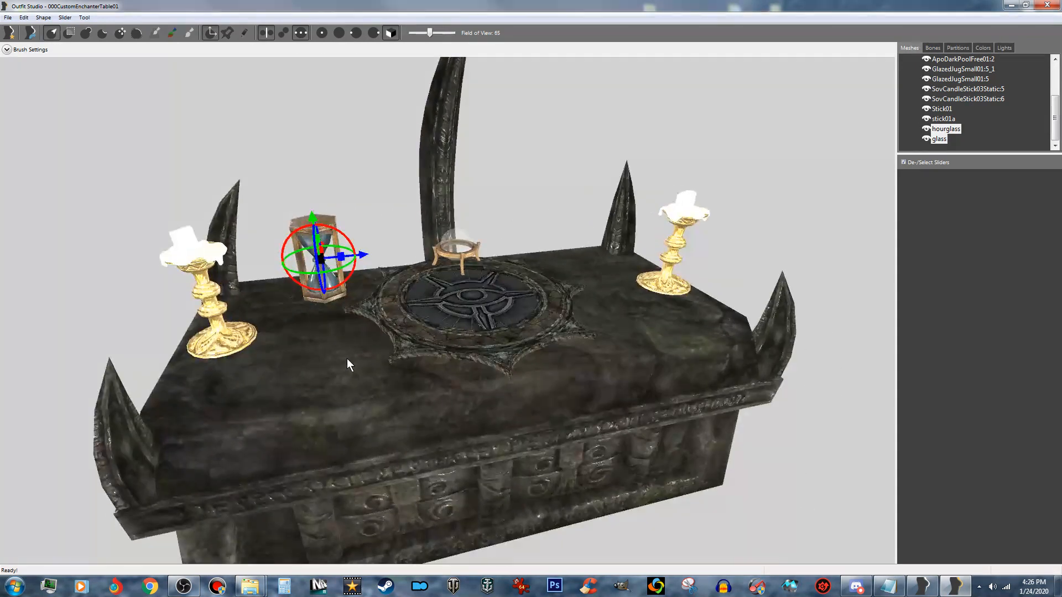
pyautogui.moveTo(411, 318); pyautogui.dragTo(351, 389, button='right')
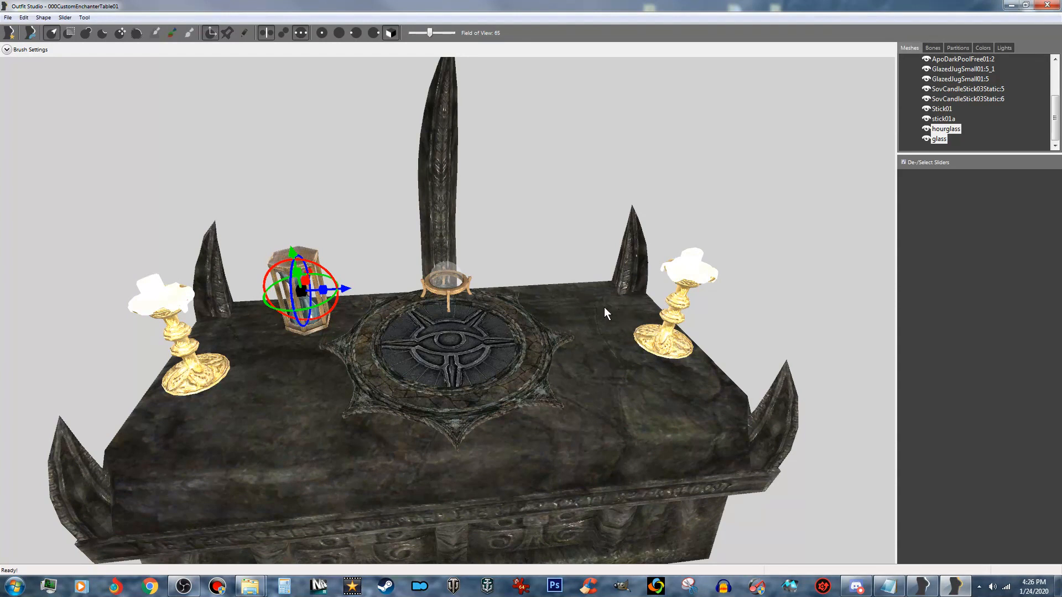
# - Import apostaticbook01.nif from the Custom Model Resources folder into the enchanter table project
pyautogui.moveTo(250, 585)
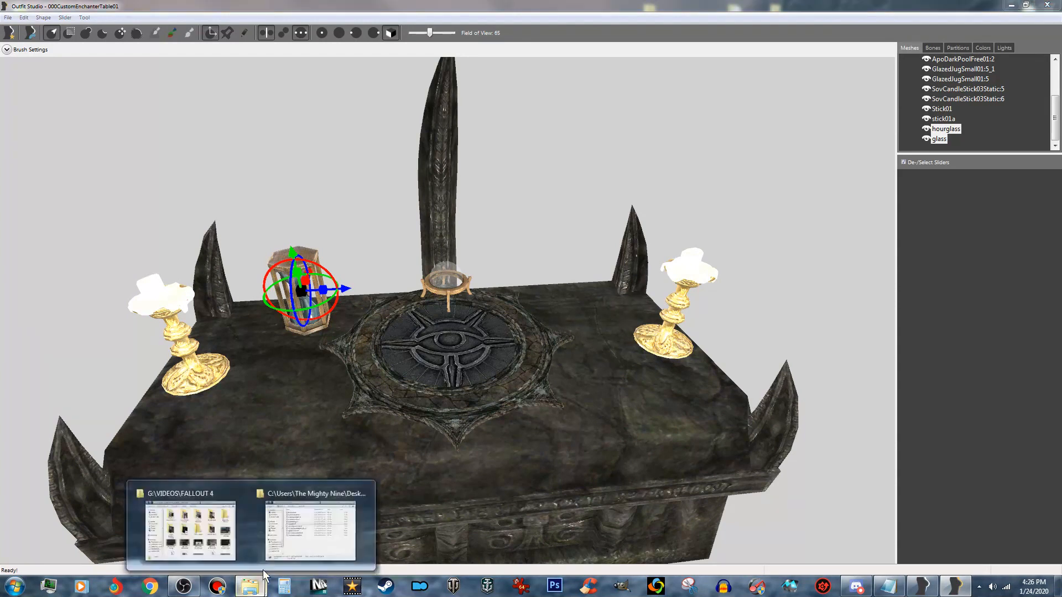
pyautogui.click(301, 533)
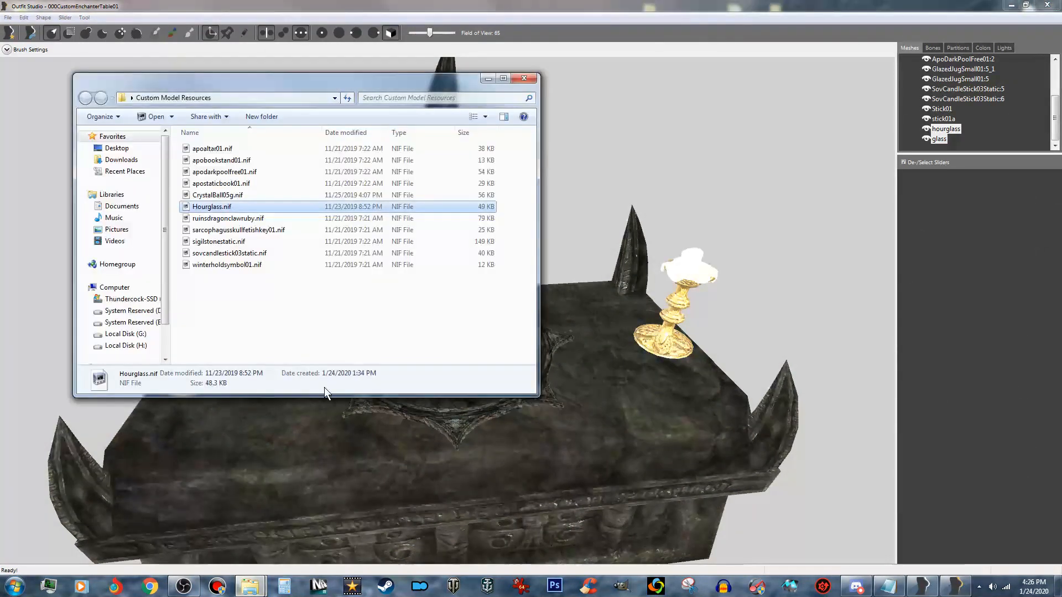
pyautogui.click(242, 186)
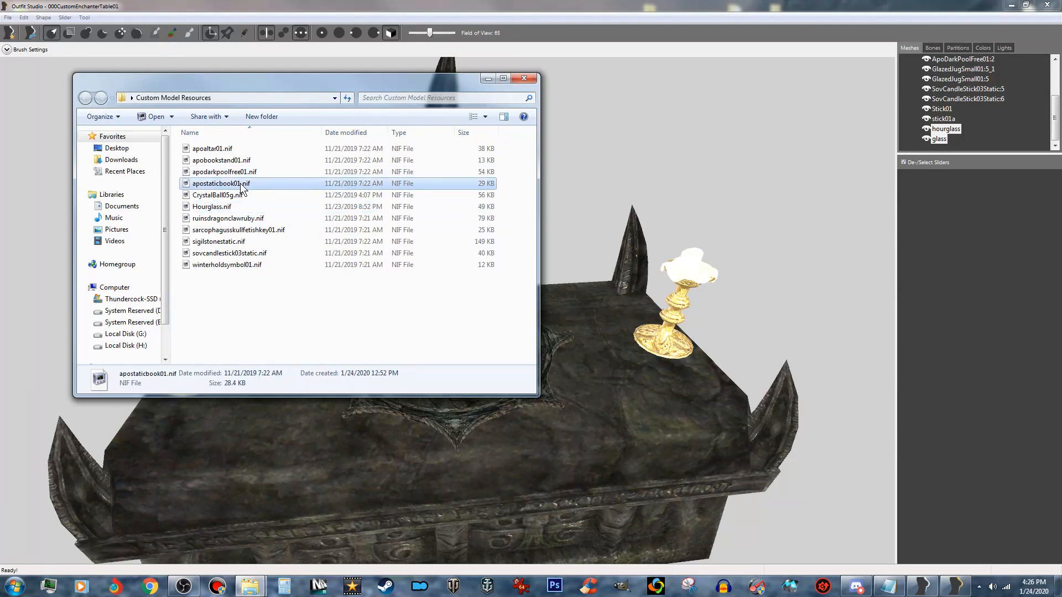
pyautogui.moveTo(242, 188); pyautogui.dragTo(780, 341)
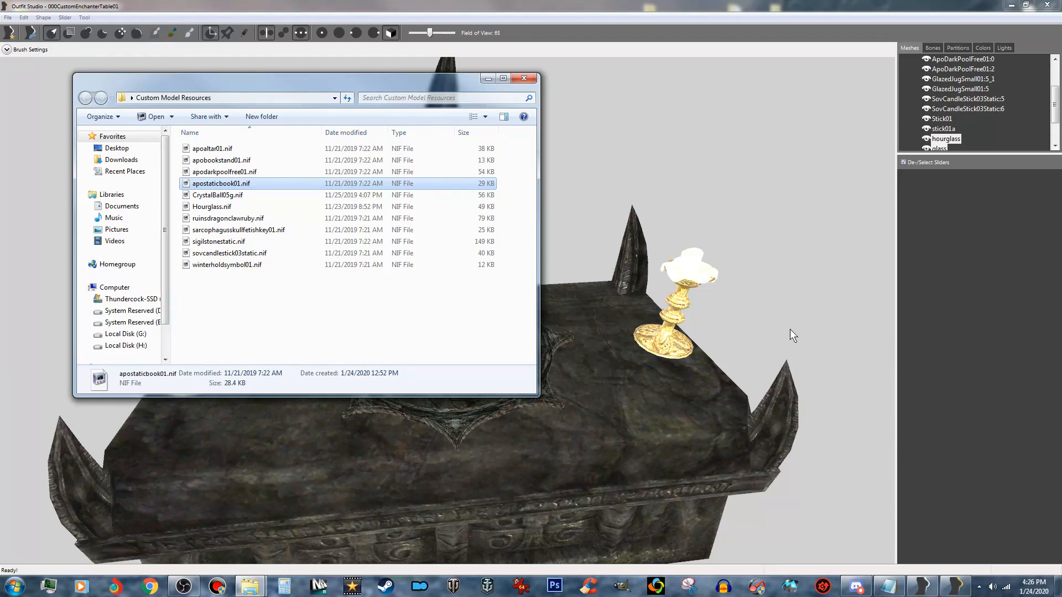
pyautogui.moveTo(1056, 104); pyautogui.dragTo(1056, 146)
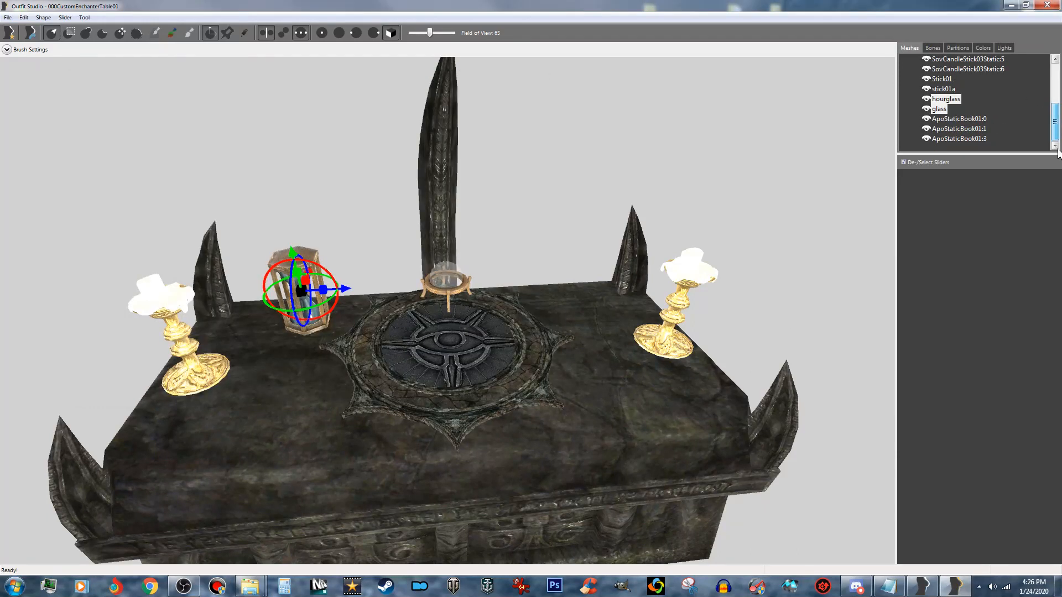
# - Raise the three ApoStaticBook01 meshes together out of the altar's body to above the tabletop disc
pyautogui.click(983, 120)
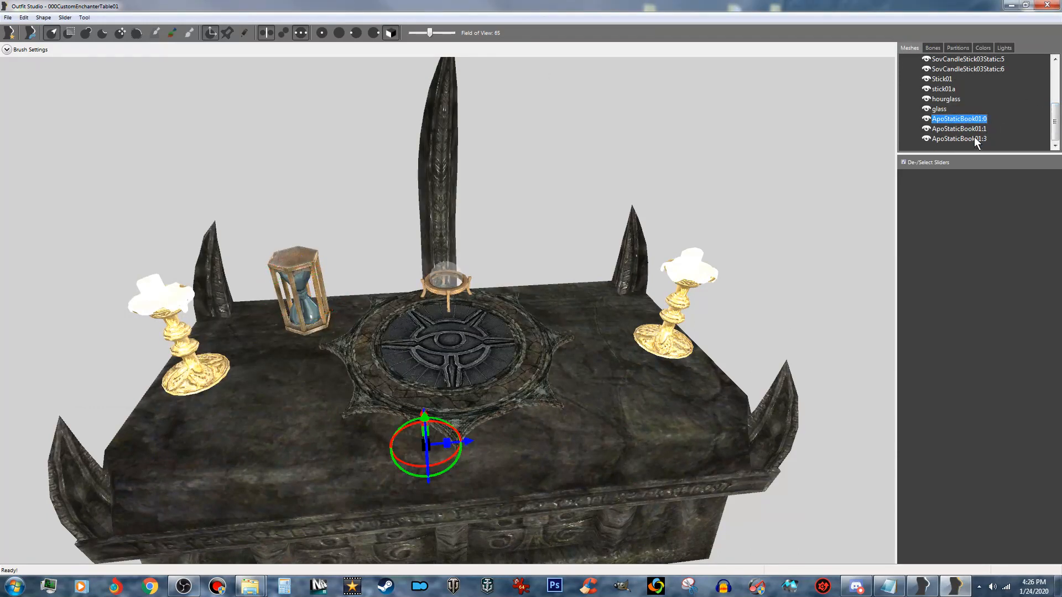
pyautogui.keyDown('ctrl'); pyautogui.click(977, 129); pyautogui.keyUp('ctrl')
pyautogui.keyDown('ctrl'); pyautogui.click(974, 139); pyautogui.keyUp('ctrl')
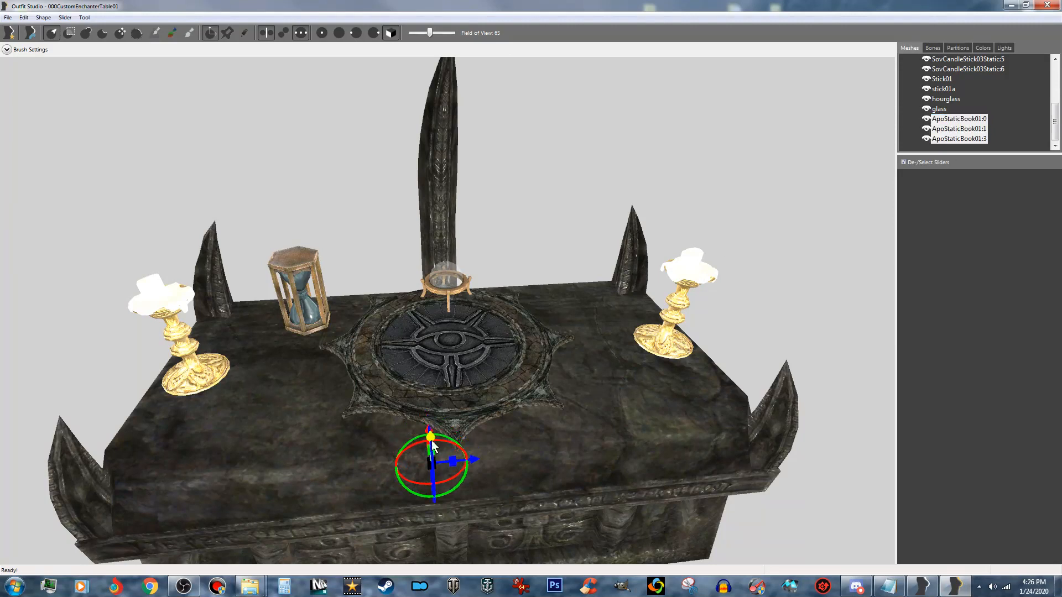
pyautogui.moveTo(433, 435); pyautogui.dragTo(429, 364)
pyautogui.scroll(-2, 458, 386)
pyautogui.moveTo(458, 386); pyautogui.dragTo(438, 366, button='right')
pyautogui.moveTo(435, 363); pyautogui.dragTo(431, 231)
pyautogui.moveTo(467, 267); pyautogui.dragTo(509, 295, button='right')
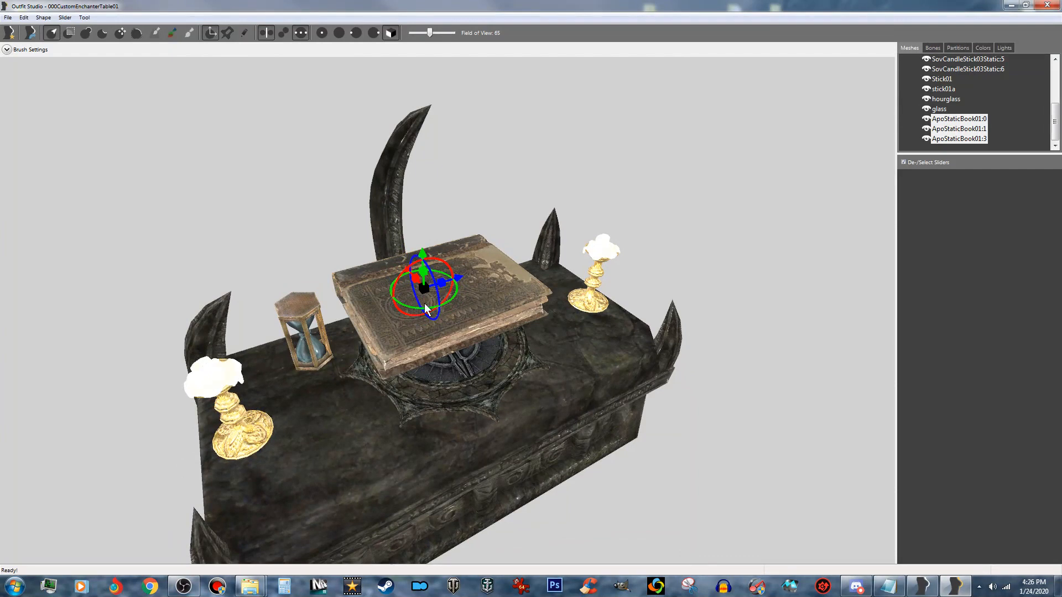
# - Turn the book about its vertical axis and scale all its meshes down uniformly
pyautogui.moveTo(413, 307); pyautogui.dragTo(971, 294)
pyautogui.moveTo(450, 338); pyautogui.dragTo(398, 355, button='right')
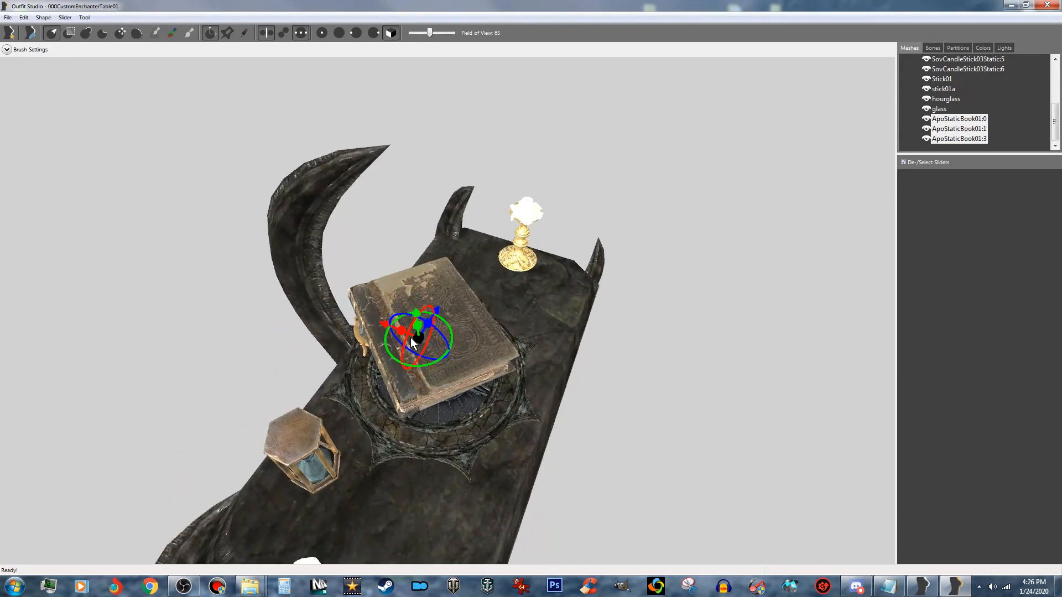
pyautogui.moveTo(419, 337); pyautogui.dragTo(592, 324)
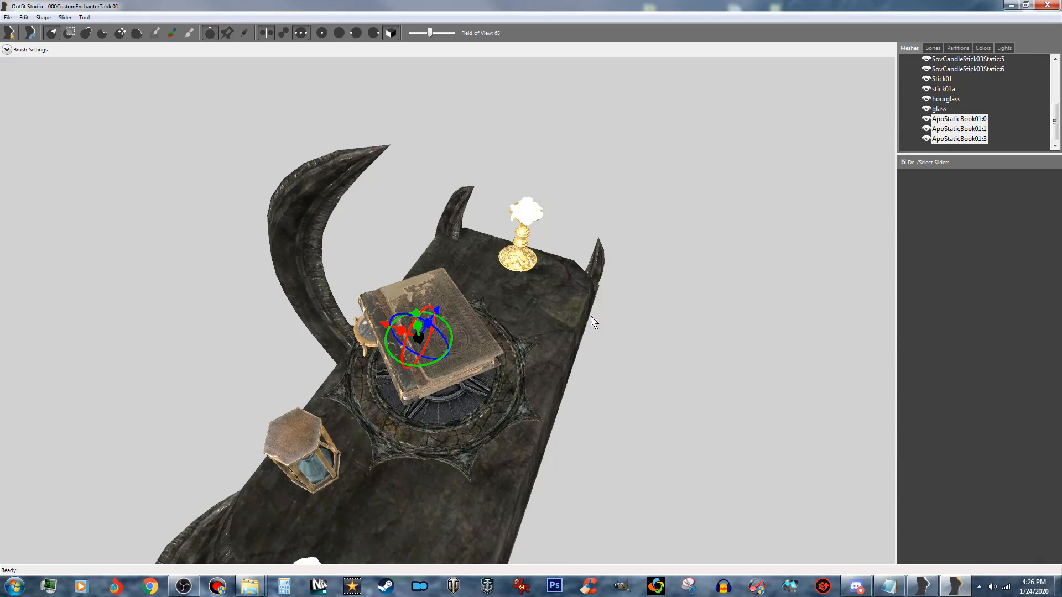
pyautogui.moveTo(415, 337); pyautogui.dragTo(460, 356, button='right')
# - Lower the book to the tabletop and slide it off the disc toward the candlestick opposite the hourglass
pyautogui.moveTo(426, 219); pyautogui.dragTo(430, 276)
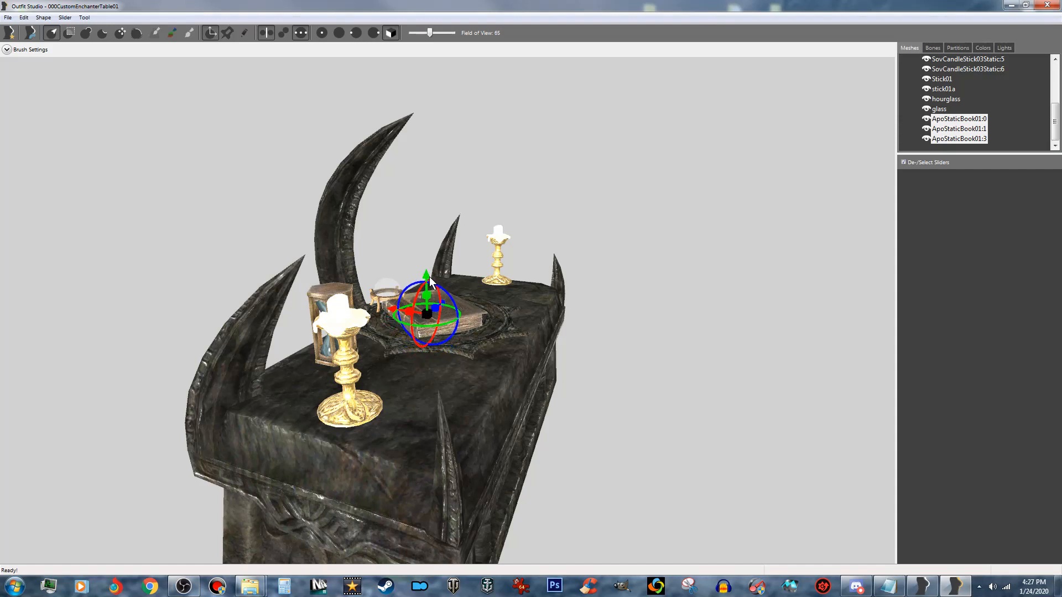
pyautogui.moveTo(460, 331); pyautogui.dragTo(400, 376, button='right')
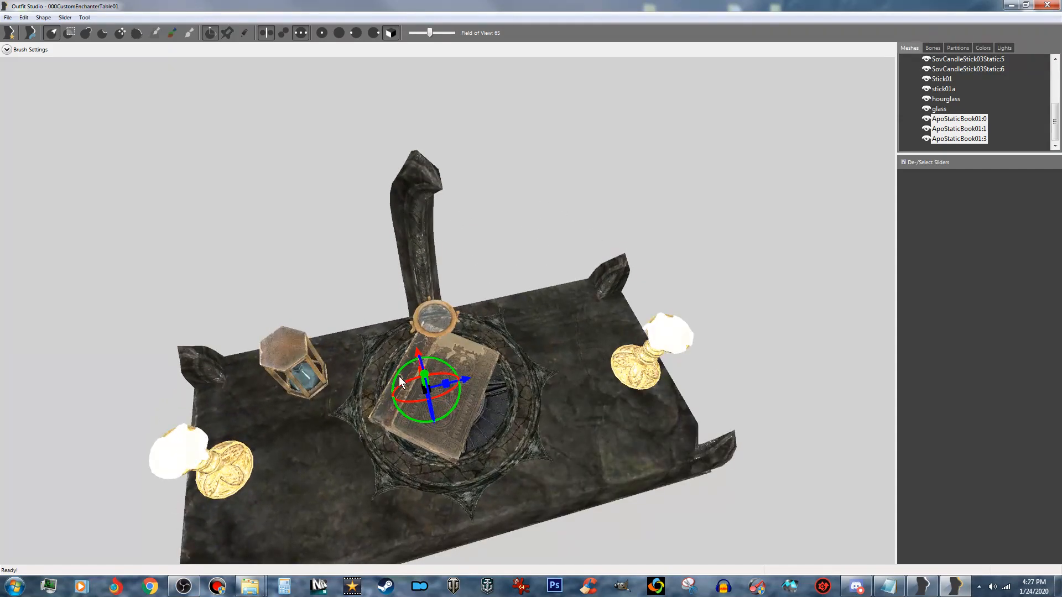
pyautogui.moveTo(468, 378); pyautogui.dragTo(595, 361)
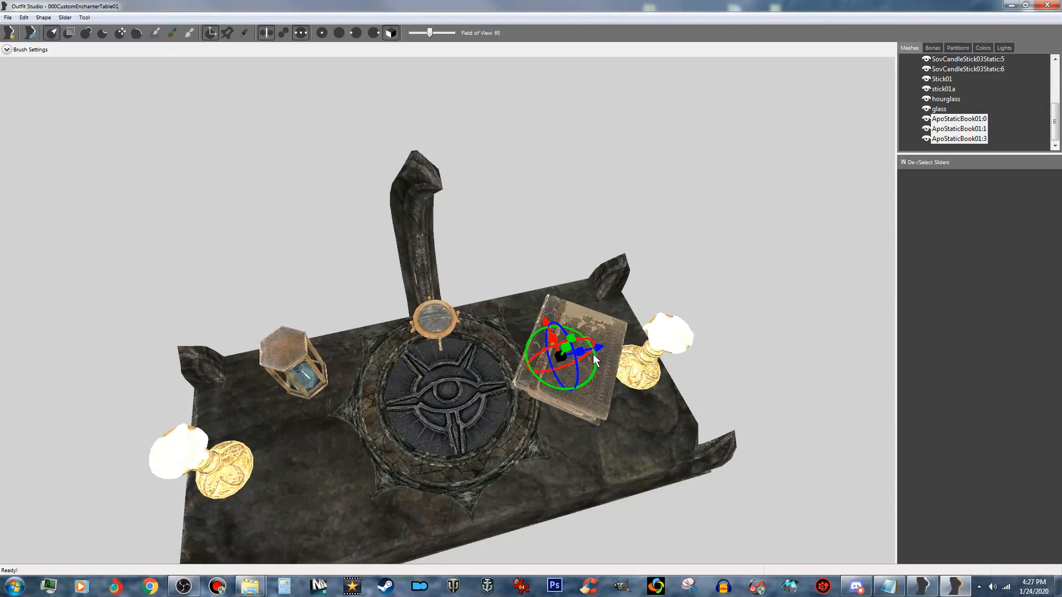
pyautogui.moveTo(548, 321); pyautogui.dragTo(533, 295)
pyautogui.moveTo(533, 294); pyautogui.dragTo(535, 319, button='right')
pyautogui.scroll(10, 535, 318)
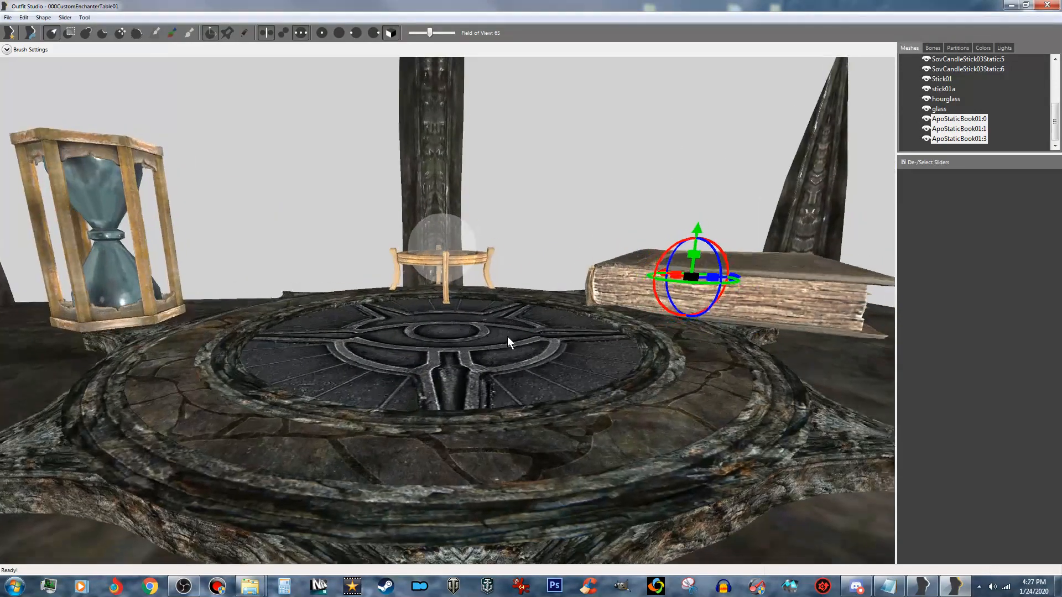
# - Scale the book down further so it fits between the disc and the candlestick
pyautogui.moveTo(508, 340); pyautogui.dragTo(427, 449, button='right')
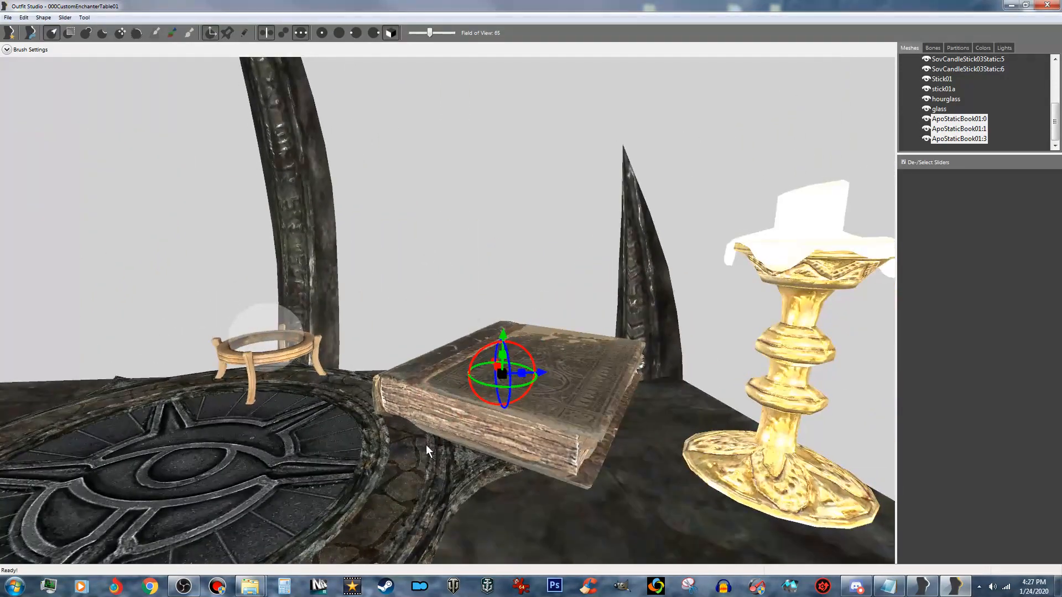
pyautogui.moveTo(502, 373); pyautogui.dragTo(833, 378)
pyautogui.moveTo(504, 372); pyautogui.dragTo(721, 383)
pyautogui.moveTo(507, 376); pyautogui.dragTo(579, 379)
pyautogui.moveTo(519, 422); pyautogui.dragTo(755, 452, button='right')
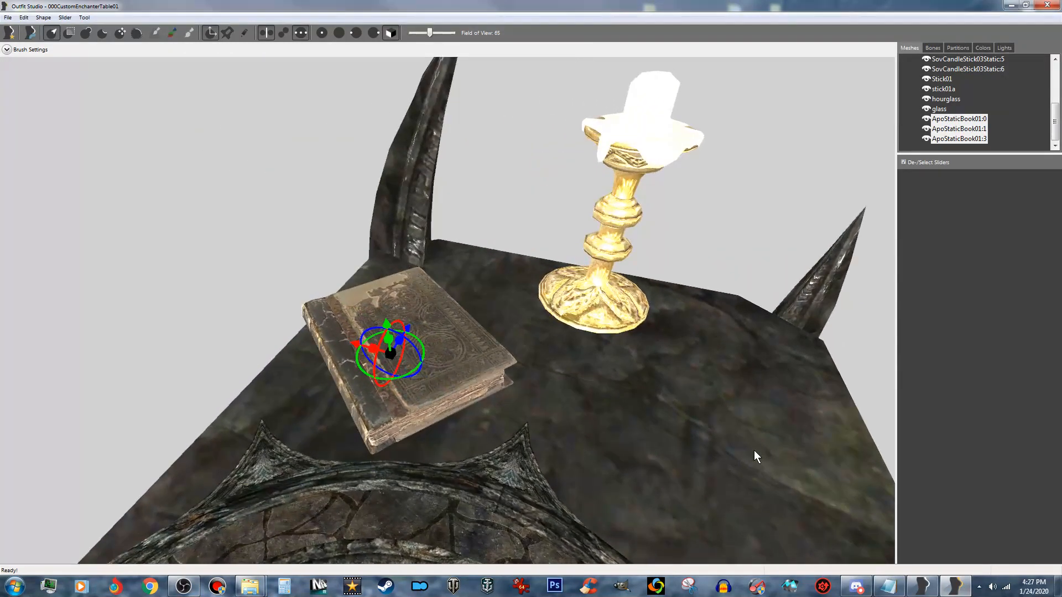
pyautogui.moveTo(516, 459); pyautogui.dragTo(549, 457, button='right')
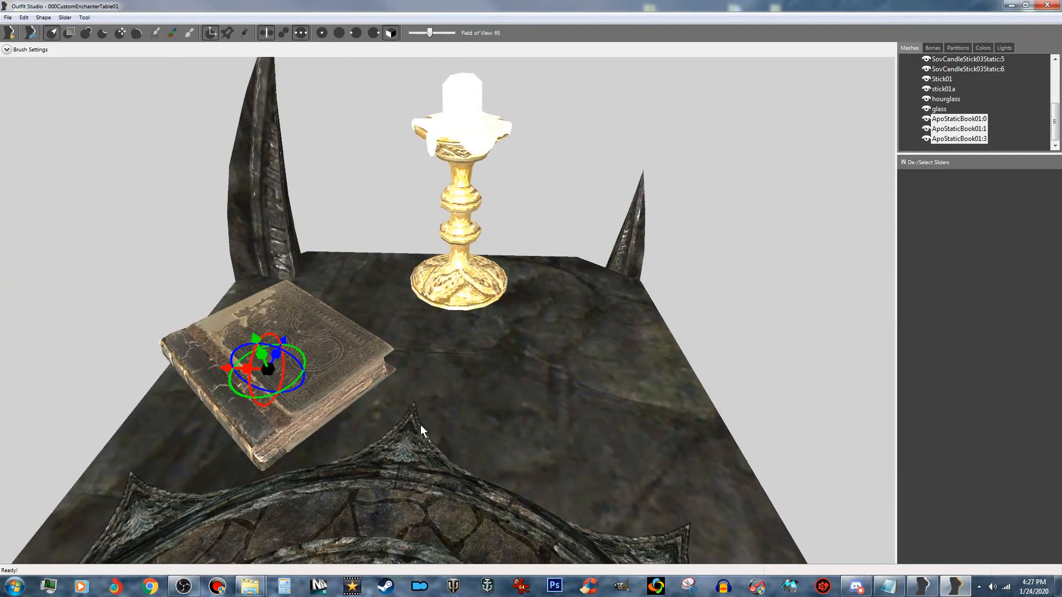
pyautogui.moveTo(299, 397); pyautogui.dragTo(350, 431, button='right')
# - Shift the book toward the altar's rear edge and settle it flat on the tabletop
pyautogui.scroll(-4, 342, 432)
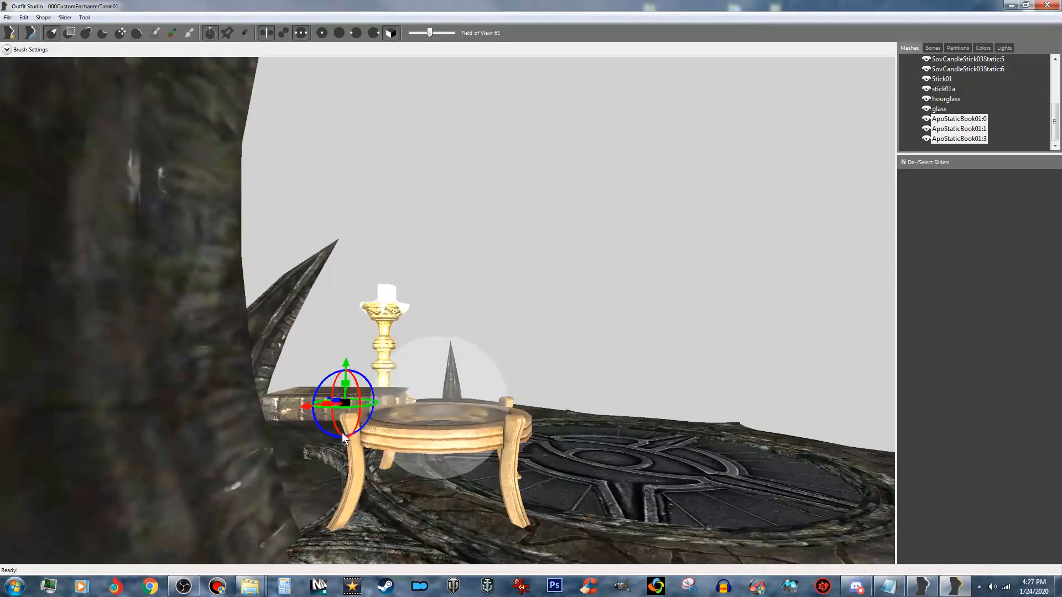
pyautogui.moveTo(304, 458); pyautogui.dragTo(586, 405, button='right')
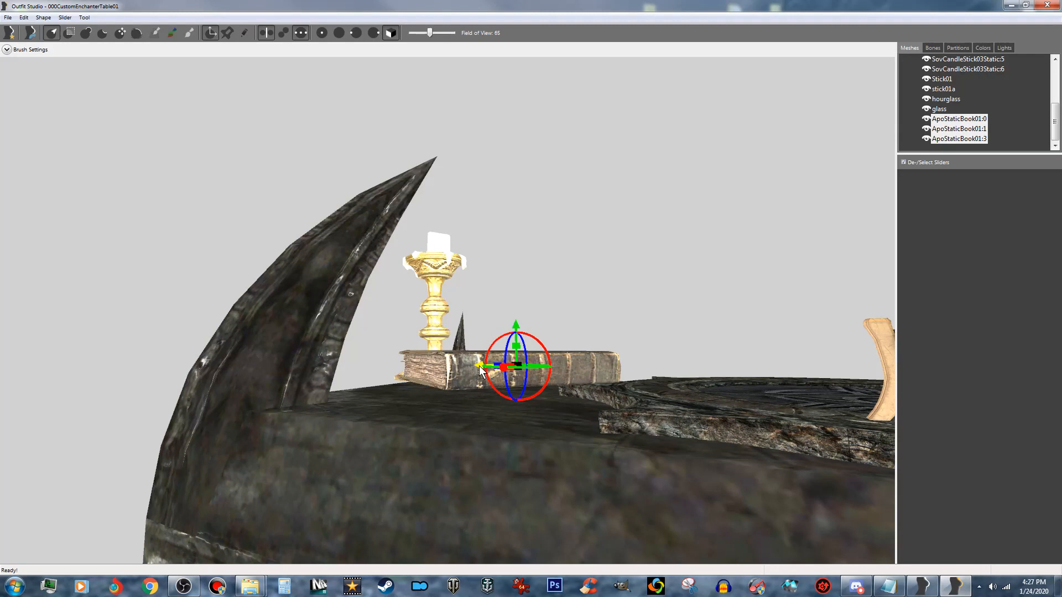
pyautogui.moveTo(479, 366); pyautogui.dragTo(450, 370)
pyautogui.moveTo(485, 327); pyautogui.dragTo(472, 351)
pyautogui.moveTo(472, 351); pyautogui.dragTo(322, 399, button='right')
pyautogui.scroll(-6, 320, 398)
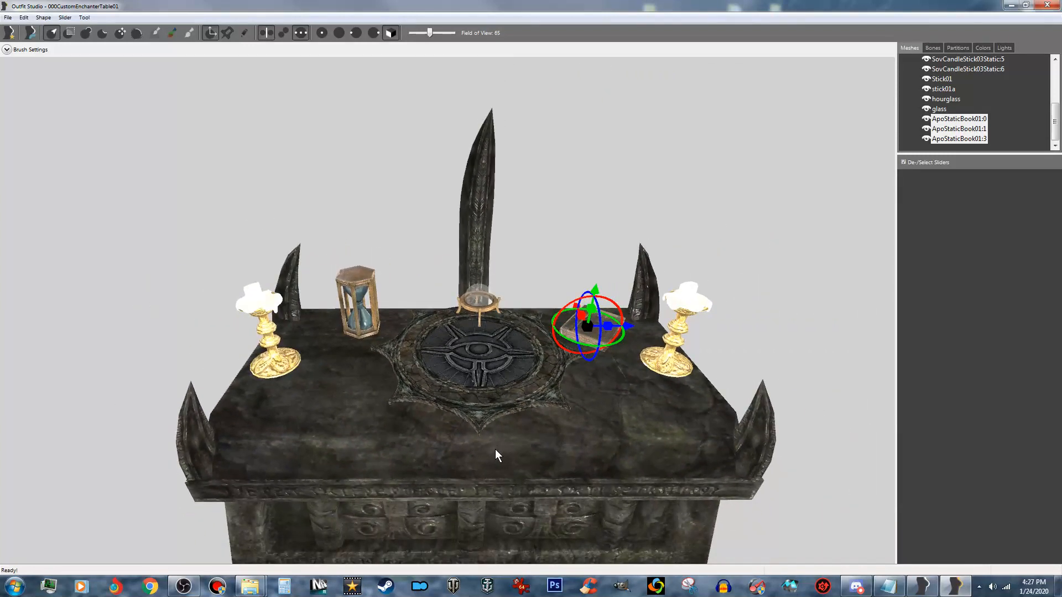
pyautogui.moveTo(495, 449); pyautogui.dragTo(508, 427, button='middle')
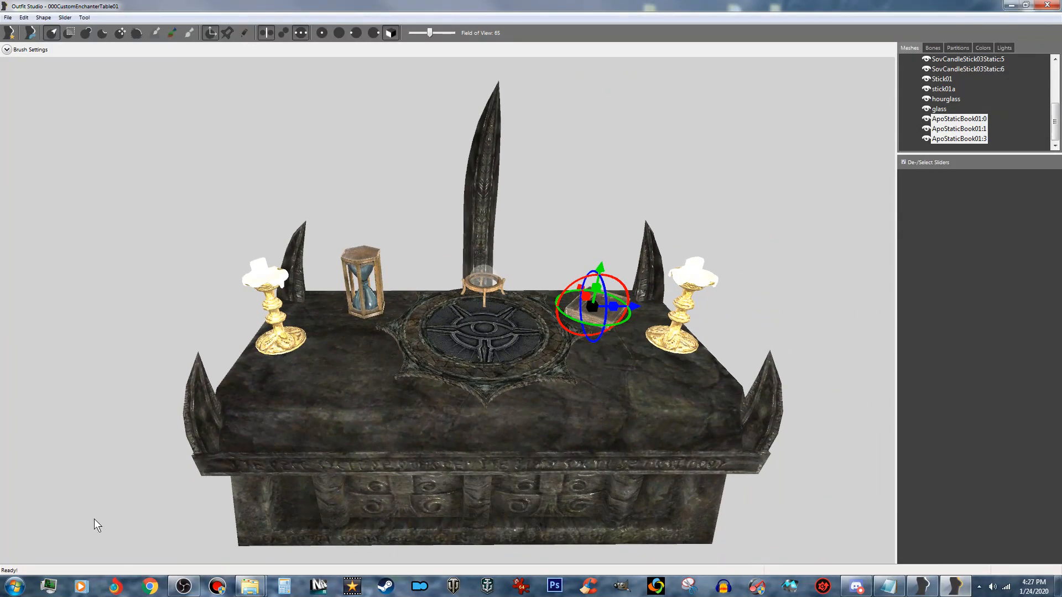
pyautogui.moveTo(456, 394); pyautogui.dragTo(500, 344, button='middle')
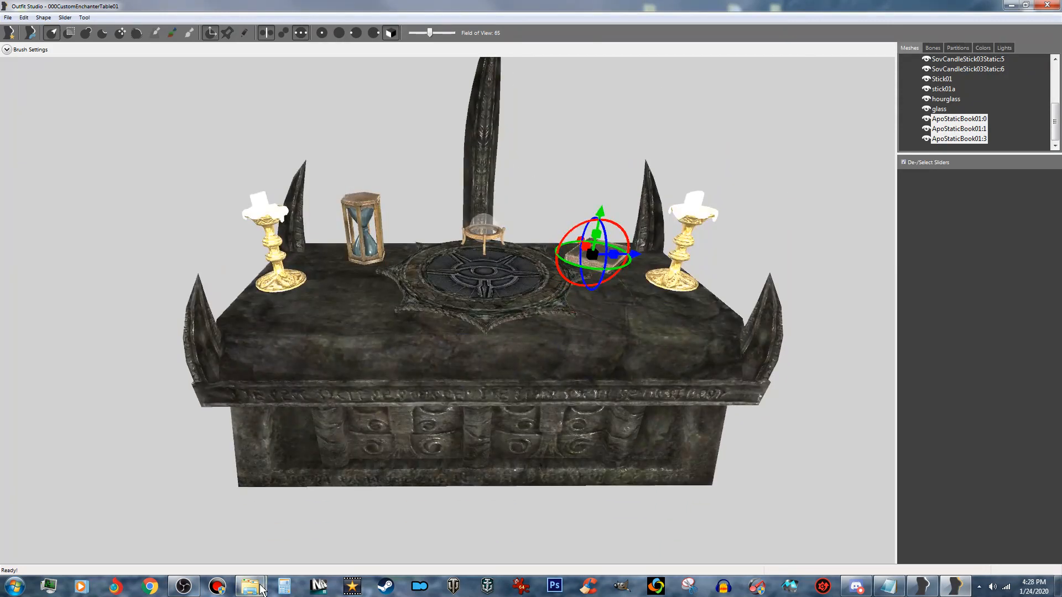
# - Import sarcophagusskullfetishkey01.nif from the Custom Model Resources folder into the enchanter table project
pyautogui.moveTo(251, 586)
pyautogui.click(293, 542)
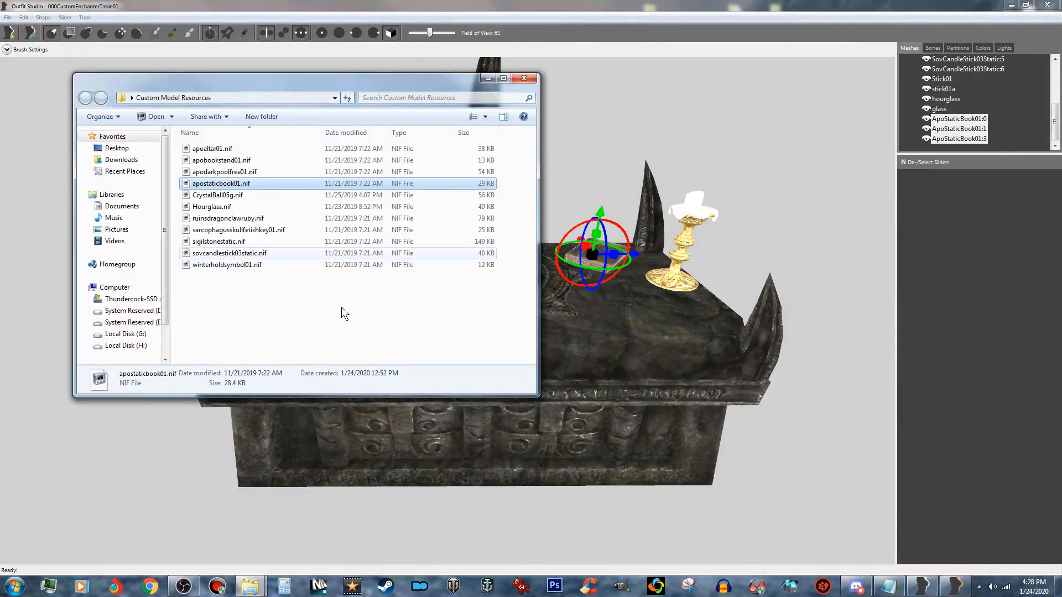
pyautogui.click(273, 231)
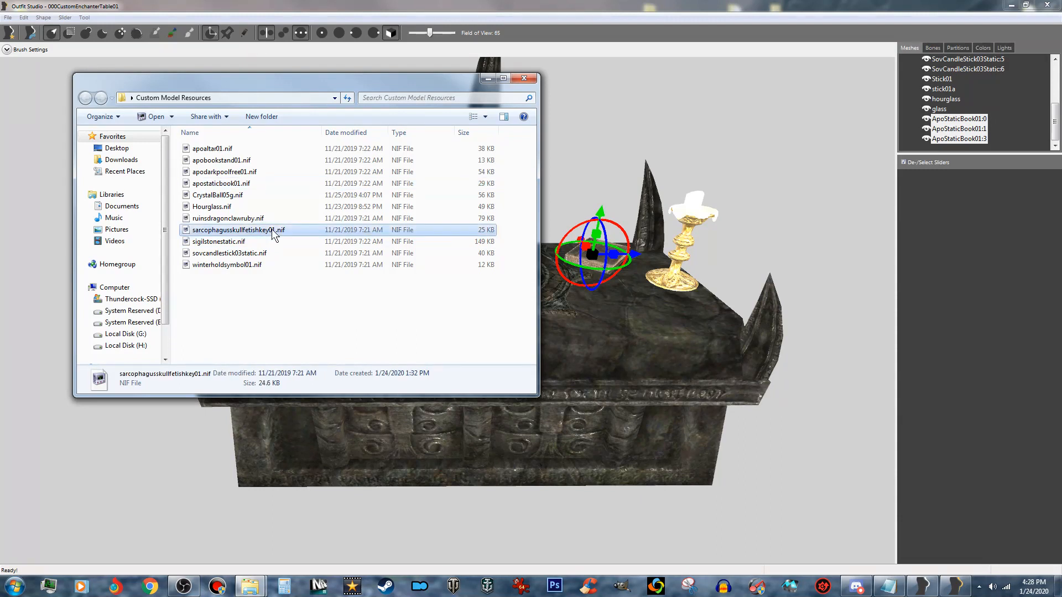
pyautogui.moveTo(273, 231); pyautogui.dragTo(105, 506)
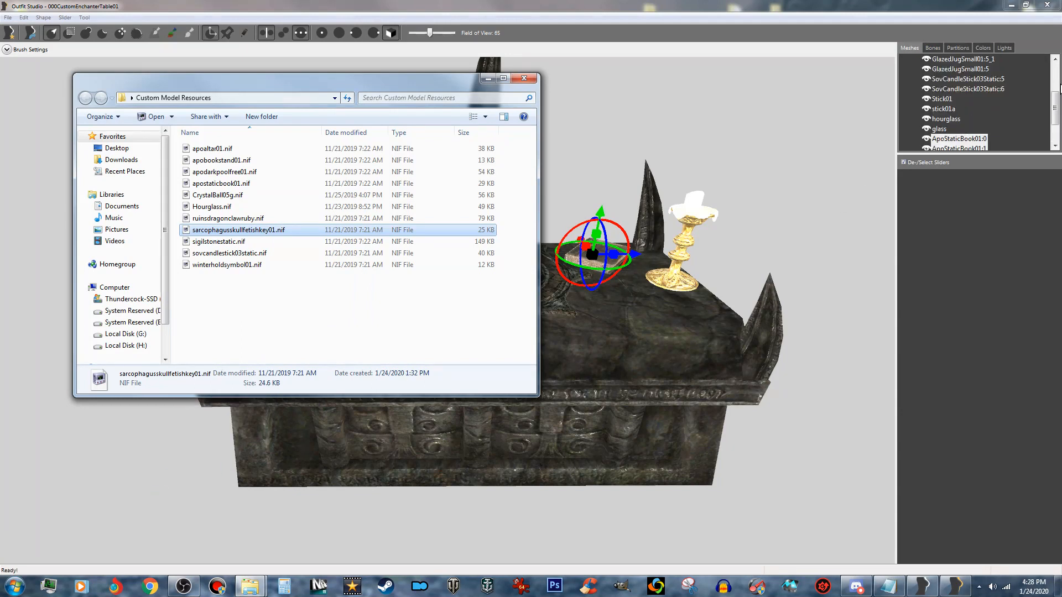
pyautogui.moveTo(1058, 98); pyautogui.dragTo(1059, 115)
# - Move both SarcophagusSkullFetishKey01 meshes together out of the altar's body to the open space in front of it
pyautogui.click(1015, 129)
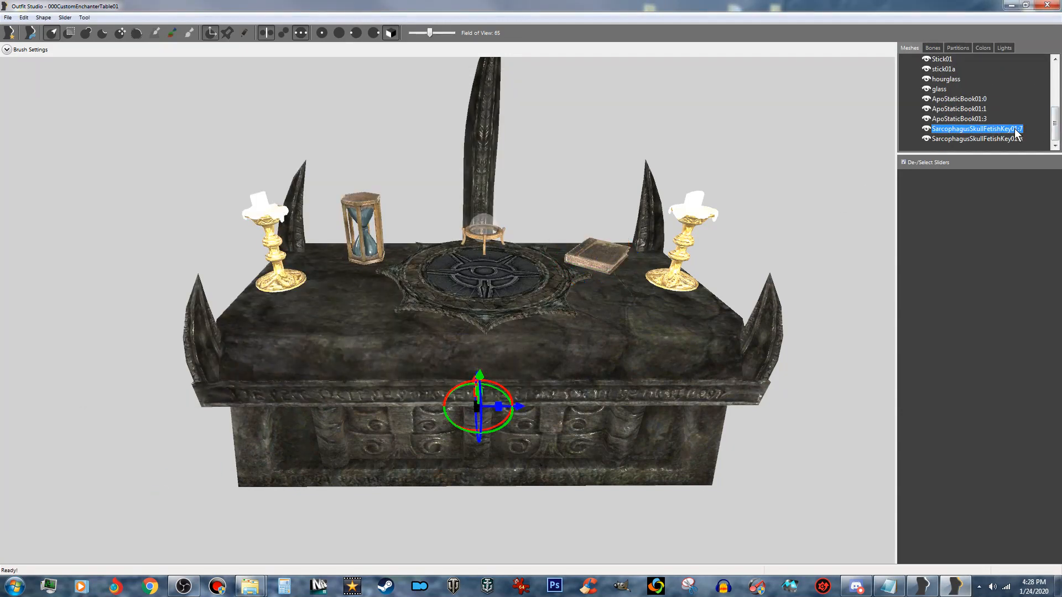
pyautogui.keyDown('shift'); pyautogui.click(1008, 139); pyautogui.keyUp('shift')
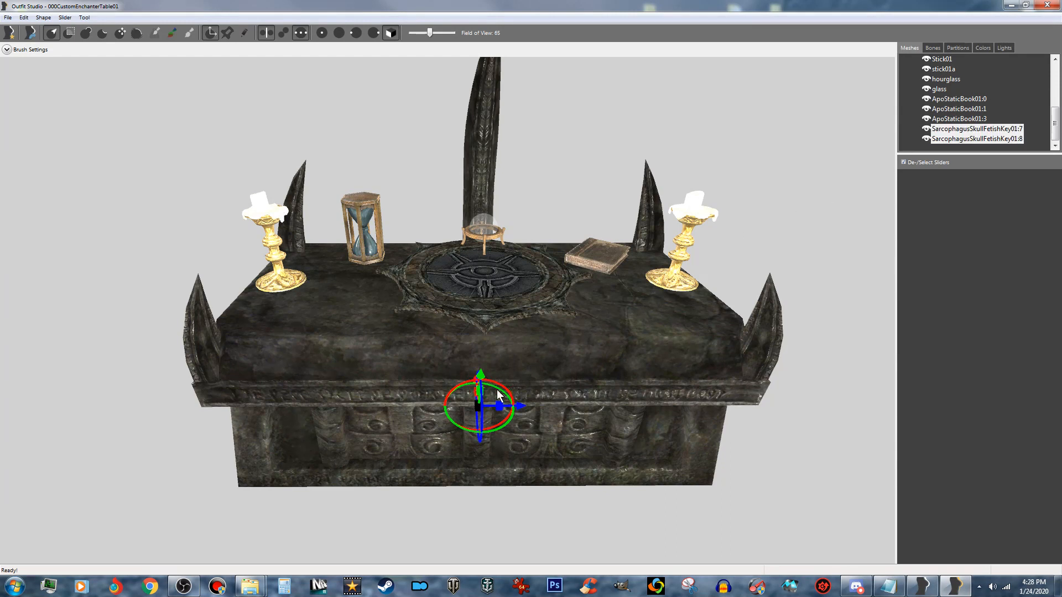
pyautogui.moveTo(499, 403); pyautogui.dragTo(714, 431, button='right')
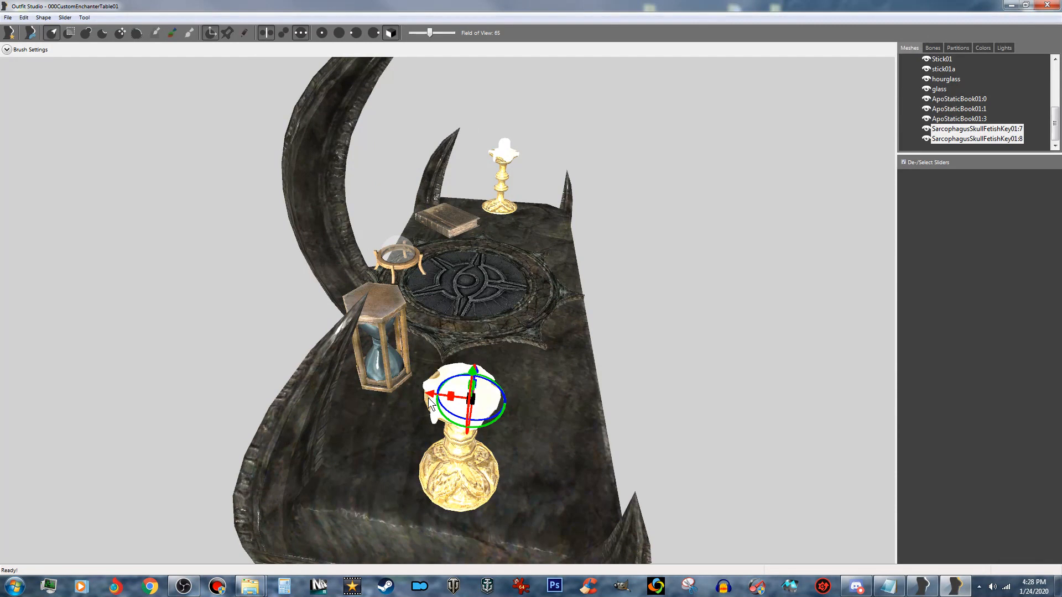
pyautogui.moveTo(430, 397); pyautogui.dragTo(642, 415)
pyautogui.moveTo(641, 409); pyautogui.dragTo(542, 199, button='right')
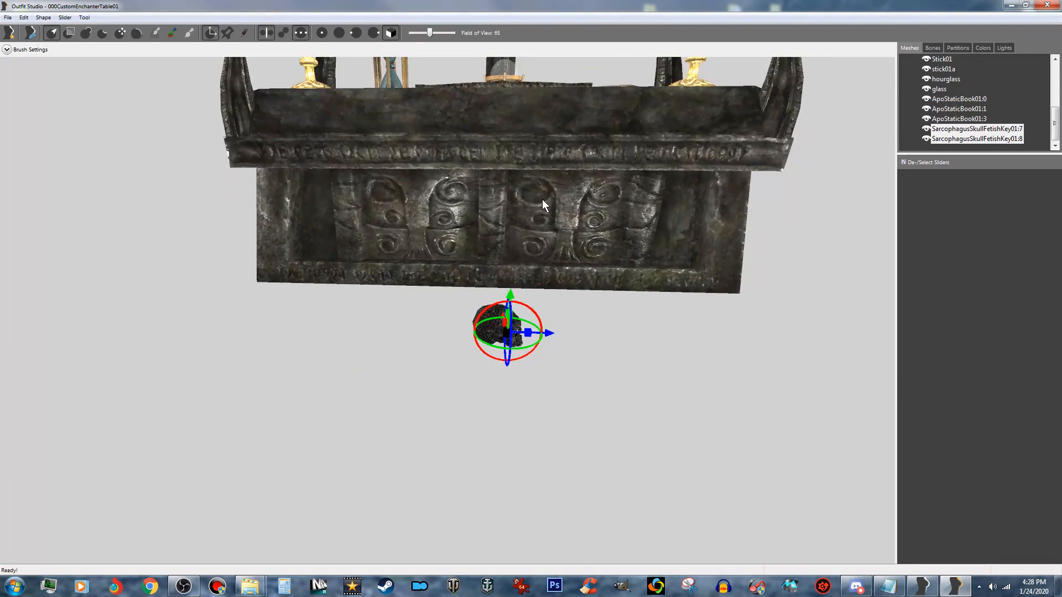
# - Rotate the skull about its vertical axis so its face points away from the altar's front
pyautogui.scroll(2, 546, 251)
pyautogui.moveTo(551, 358); pyautogui.dragTo(518, 361)
pyautogui.moveTo(496, 357); pyautogui.dragTo(472, 349)
pyautogui.scroll(-2, 474, 350)
pyautogui.scroll(-4, 475, 349)
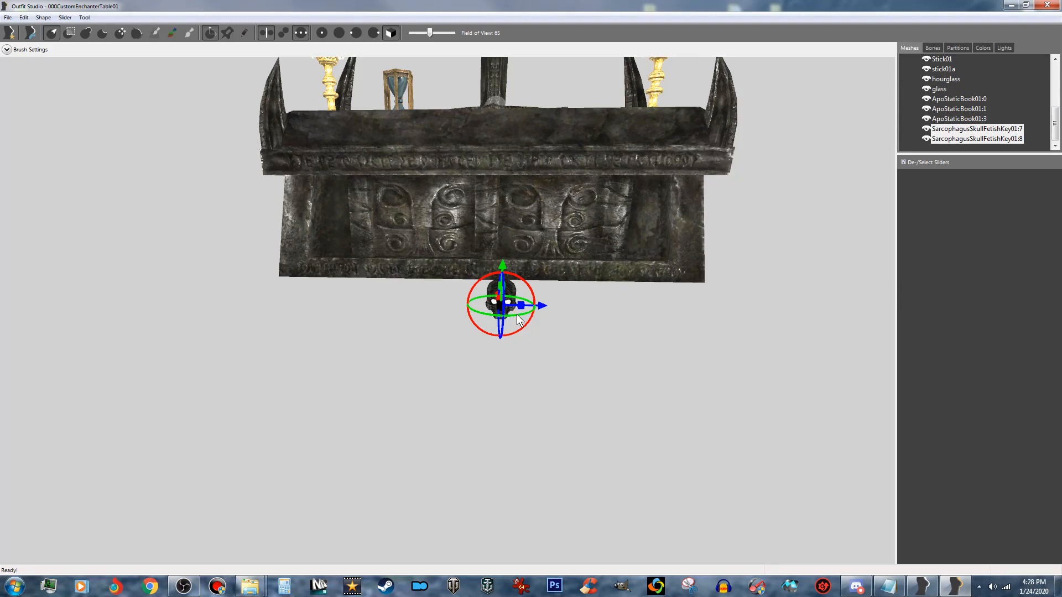
# - Raise the skull to the altar's upper front edge and center it along the altar's width
pyautogui.moveTo(518, 320); pyautogui.dragTo(422, 352, button='right')
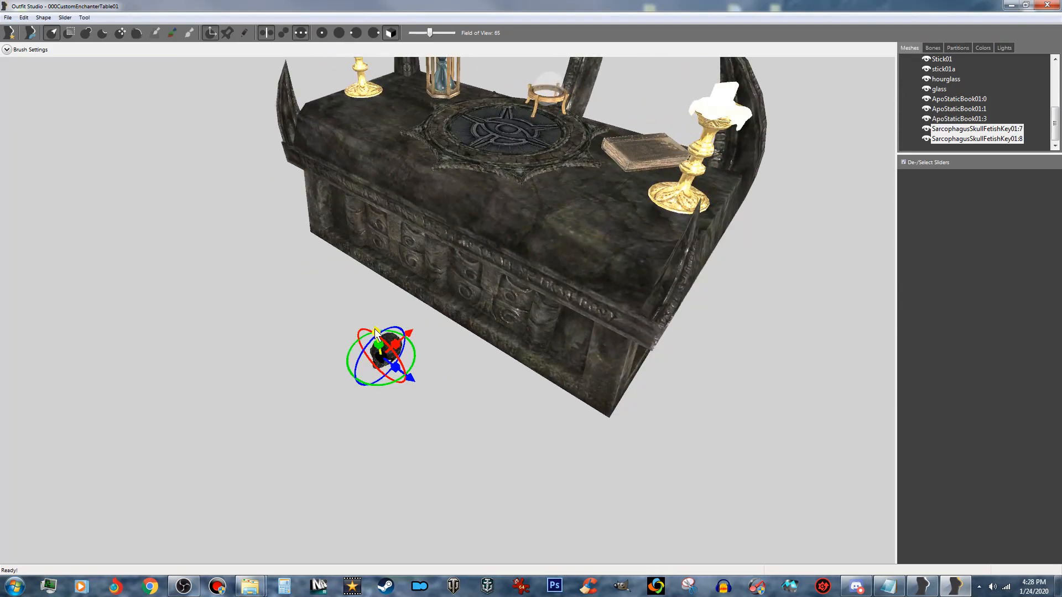
pyautogui.moveTo(377, 330); pyautogui.dragTo(458, 193)
pyautogui.moveTo(458, 192); pyautogui.dragTo(549, 218, button='right')
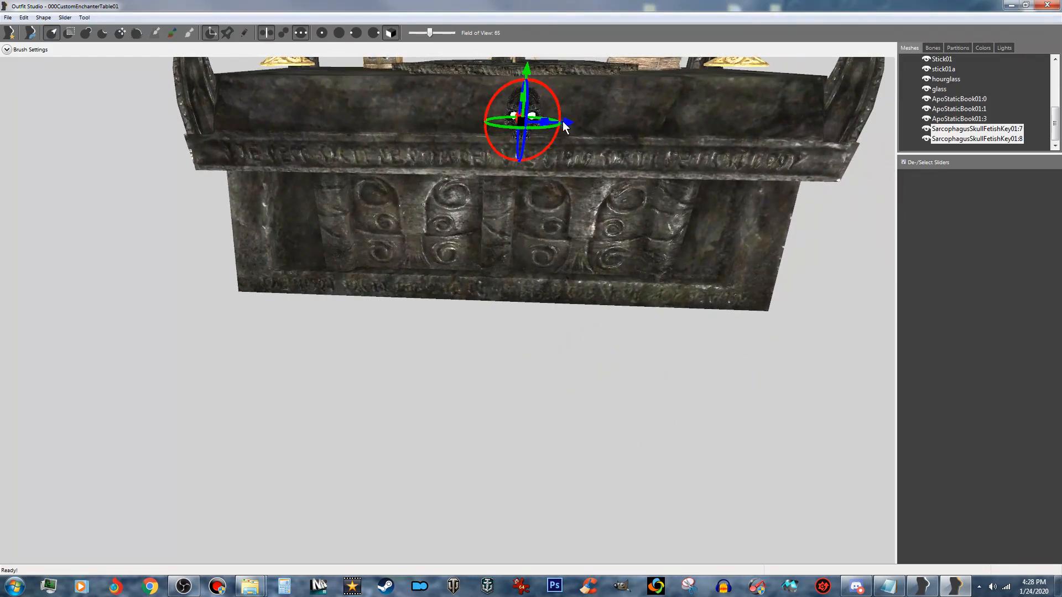
pyautogui.moveTo(563, 124); pyautogui.dragTo(558, 124)
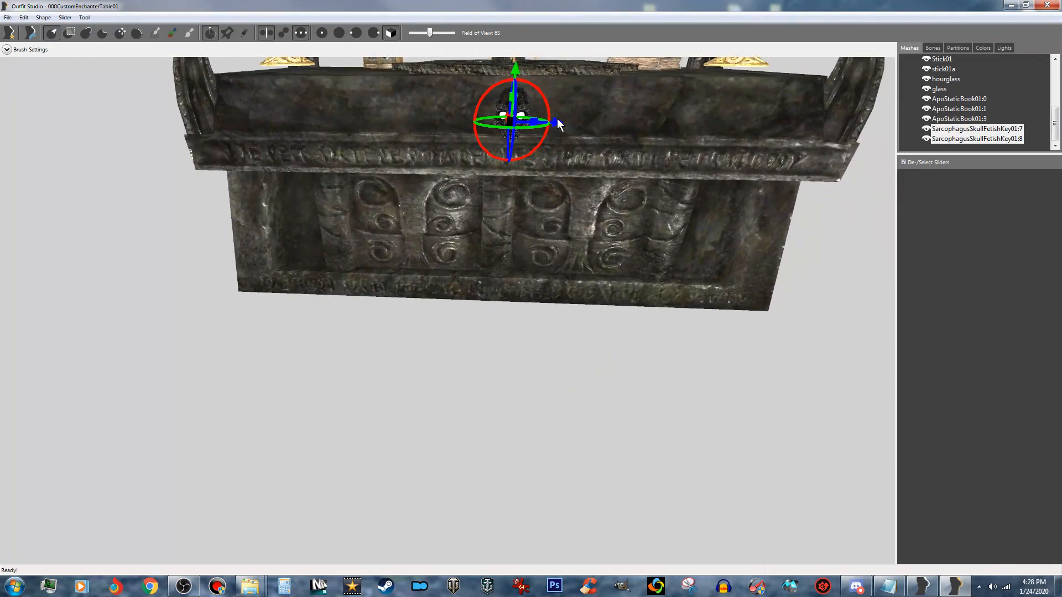
# - Duplicate the SarcophagusSkullFetishKey01:7 mesh under the name skull01
pyautogui.scroll(-5, 557, 119)
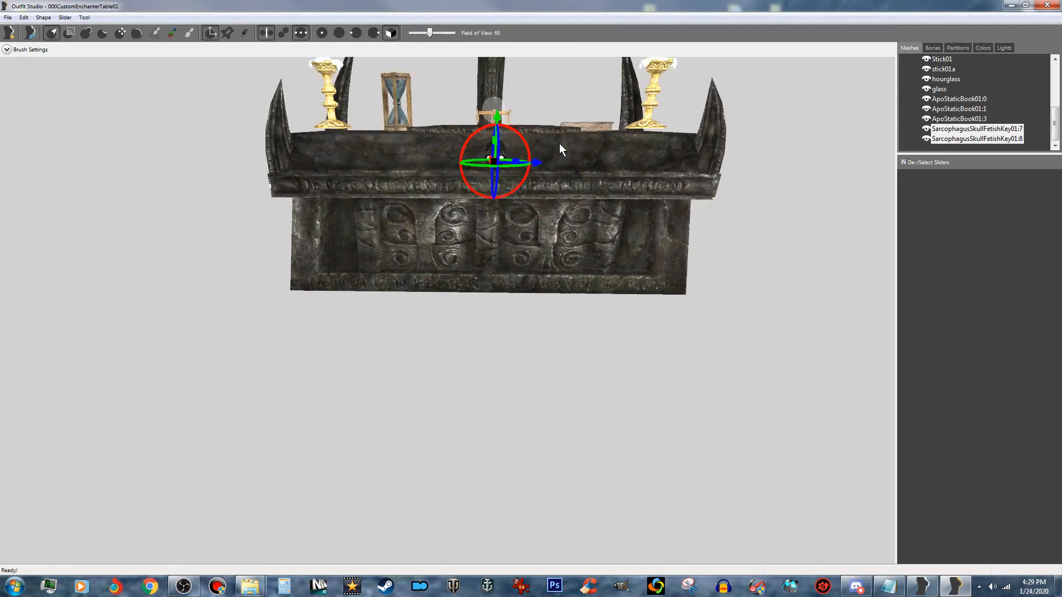
pyautogui.scroll(-3, 560, 143)
pyautogui.scroll(-1, 542, 176)
pyautogui.moveTo(542, 182); pyautogui.dragTo(543, 248, button='right')
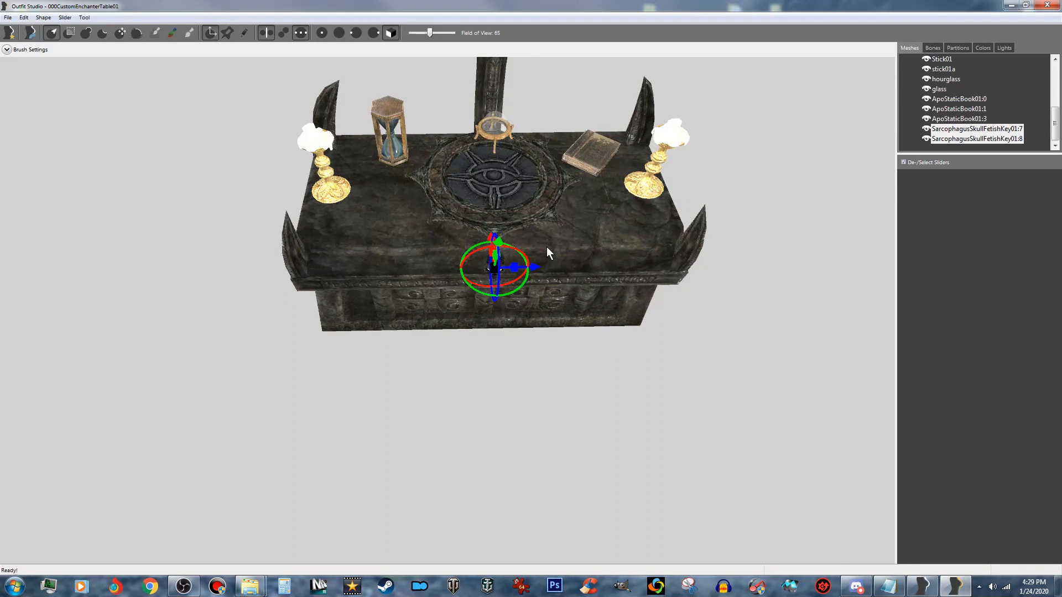
pyautogui.scroll(5, 546, 247)
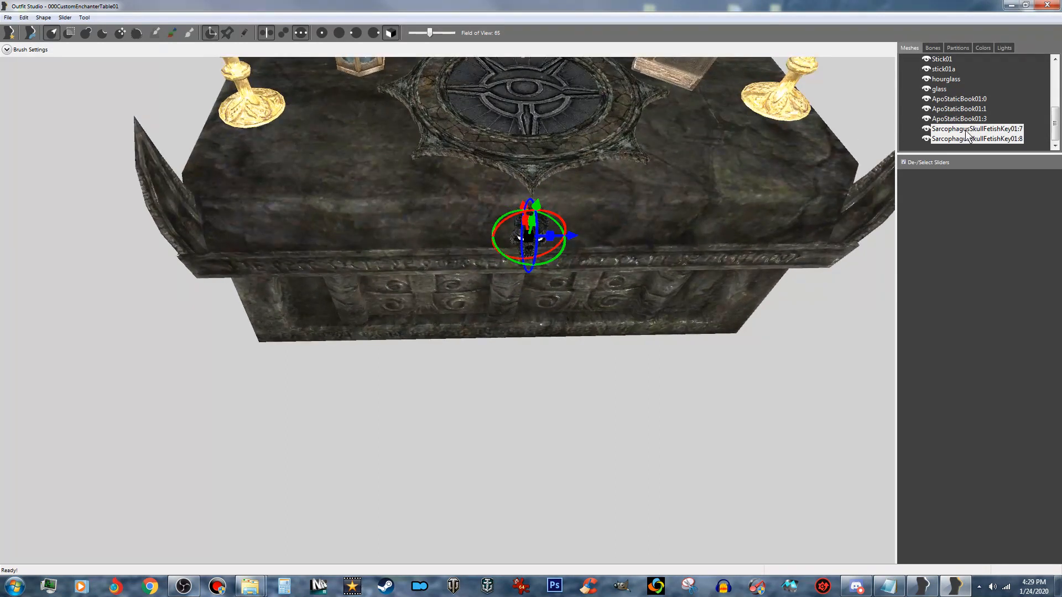
pyautogui.click(990, 129)
pyautogui.rightClick(991, 129)
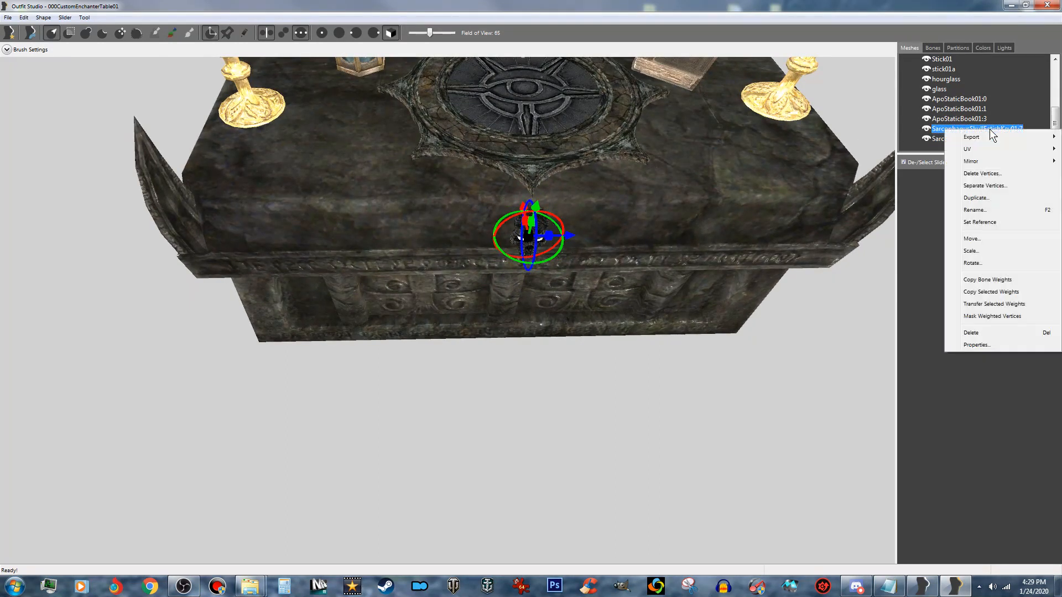
pyautogui.click(984, 198)
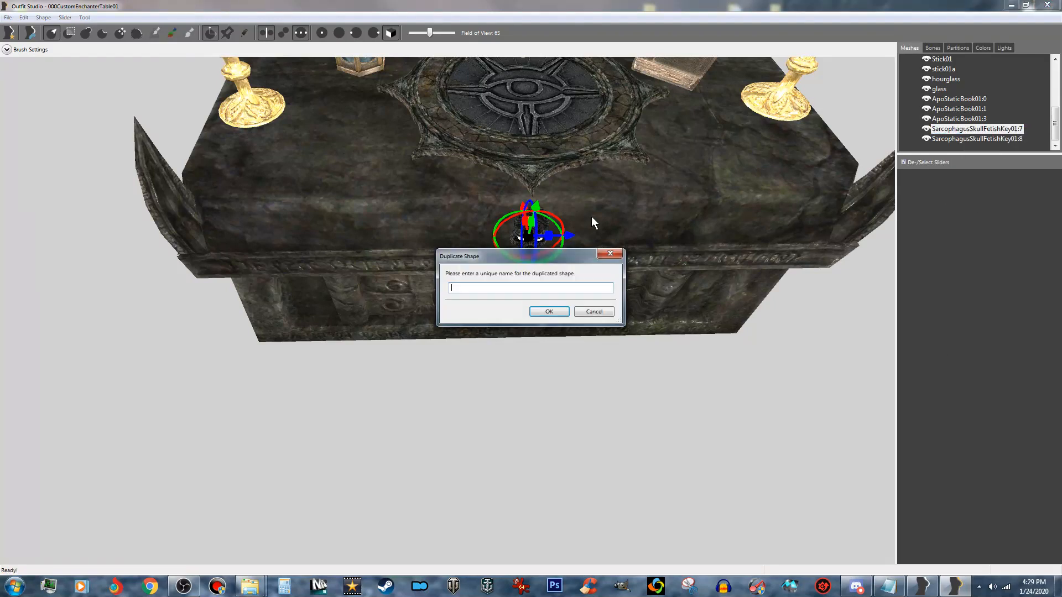
pyautogui.write('skull01')
pyautogui.press('Return')
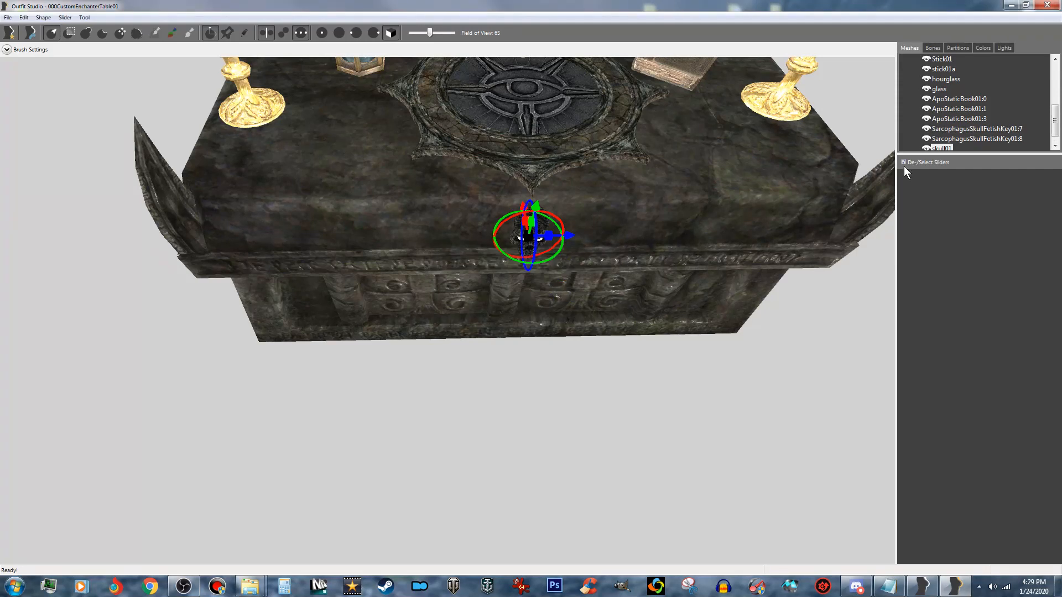
# - Duplicate the SarcophagusSkullFetishKey01:8 mesh under the name skull01a
pyautogui.click(1015, 140)
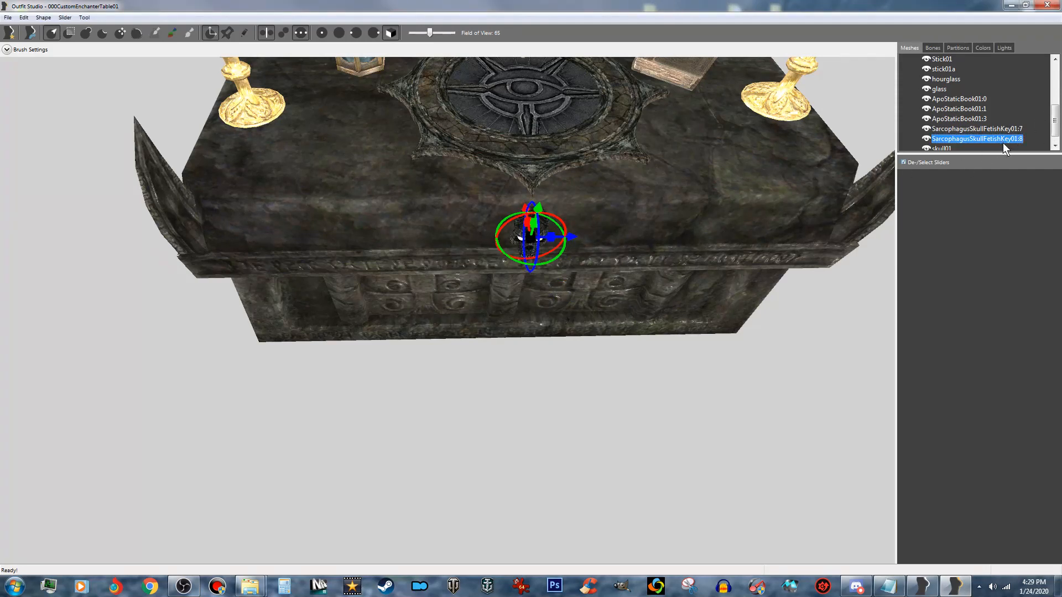
pyautogui.rightClick(1003, 139)
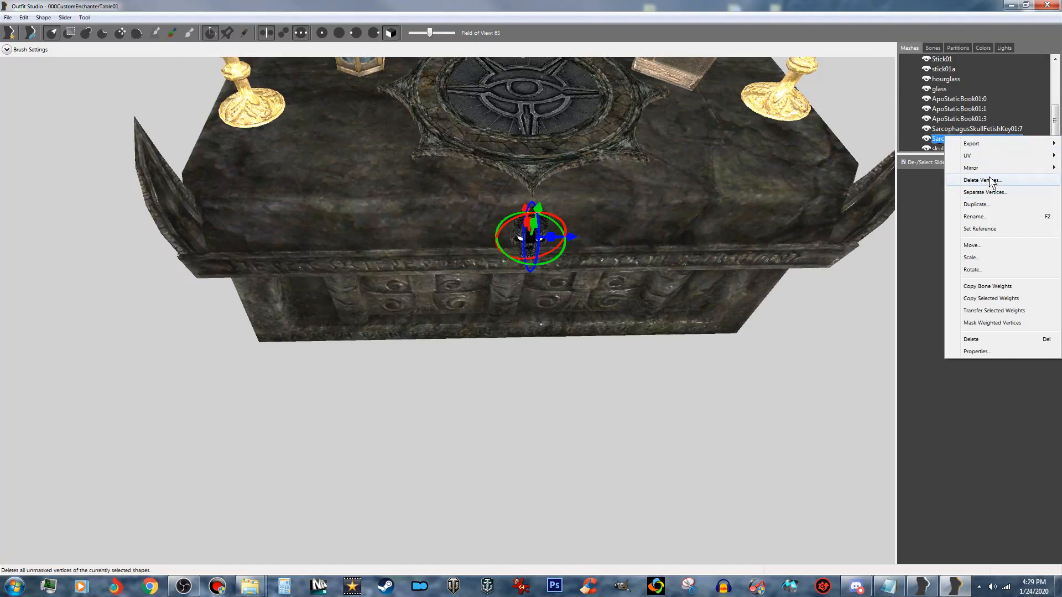
pyautogui.click(976, 205)
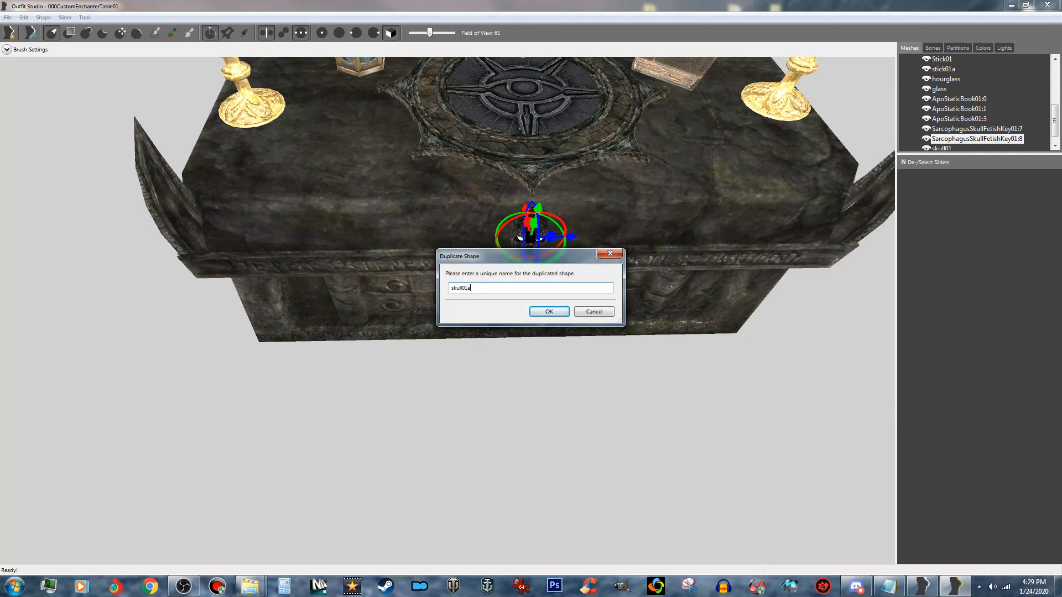
pyautogui.click(560, 314)
# - Move skull01 and skull01a together along the altar's front edge, halfway from the center skull to the corner spike on the book's side
pyautogui.scroll(-1, 974, 111)
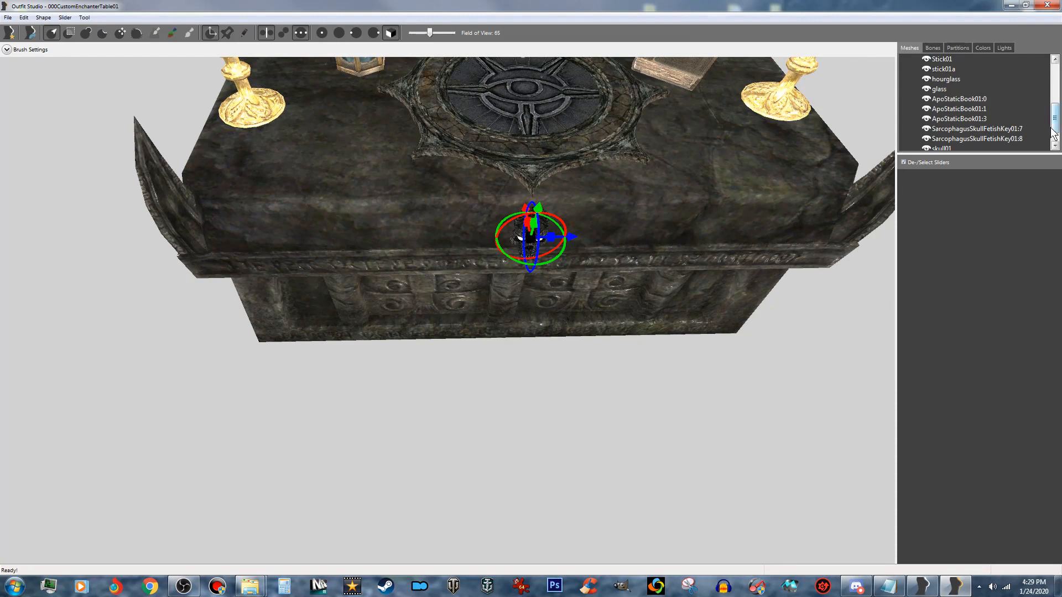
pyautogui.click(952, 139)
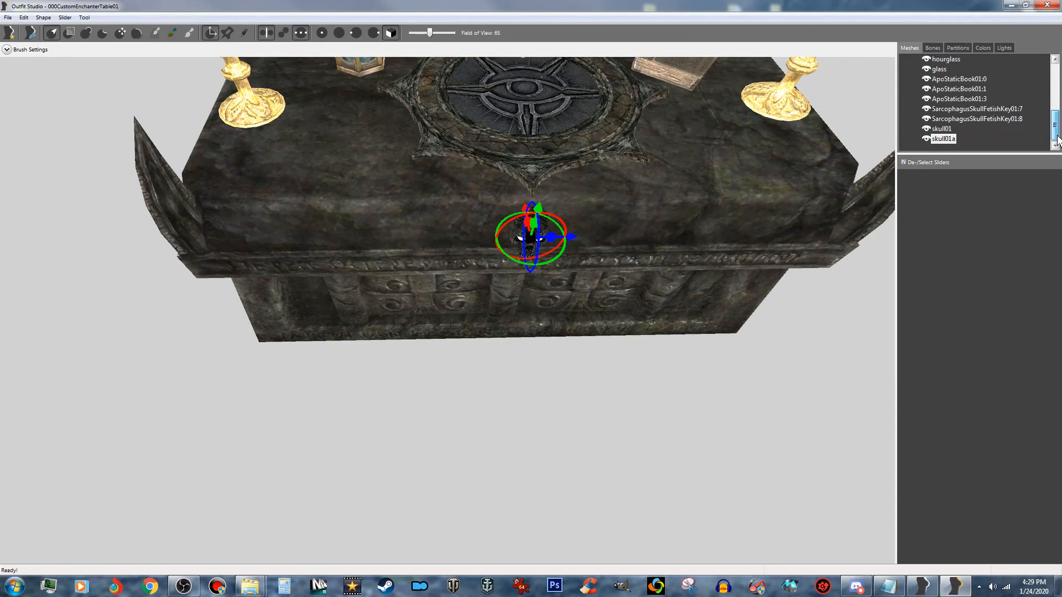
pyautogui.keyDown('ctrl'); pyautogui.click(952, 129); pyautogui.keyUp('ctrl')
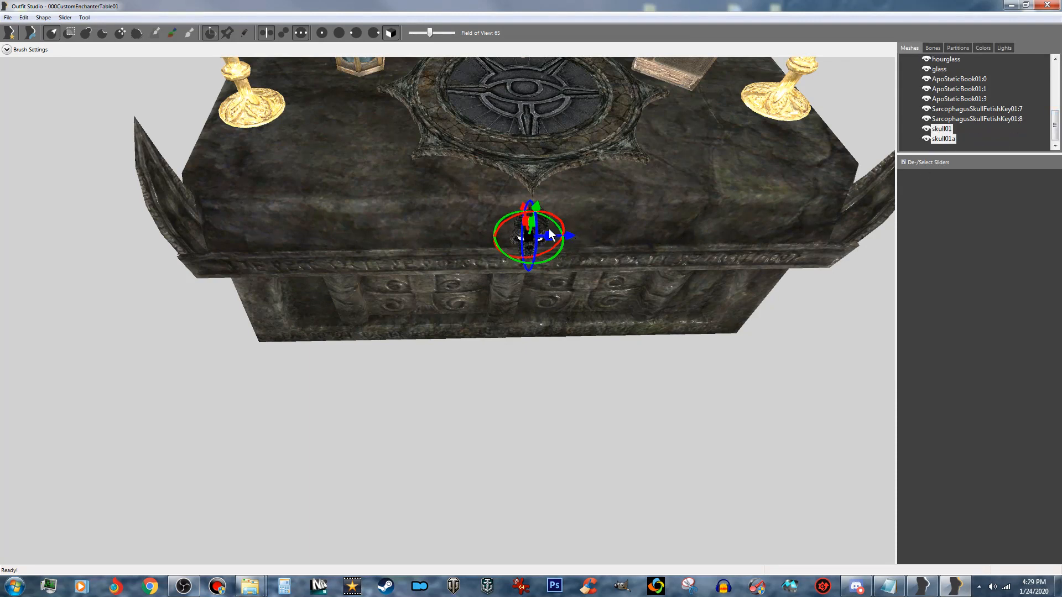
pyautogui.moveTo(570, 235); pyautogui.dragTo(755, 225)
pyautogui.moveTo(756, 297); pyautogui.dragTo(741, 256, button='right')
pyautogui.scroll(-5, 739, 270)
pyautogui.moveTo(736, 255); pyautogui.dragTo(682, 296, button='middle')
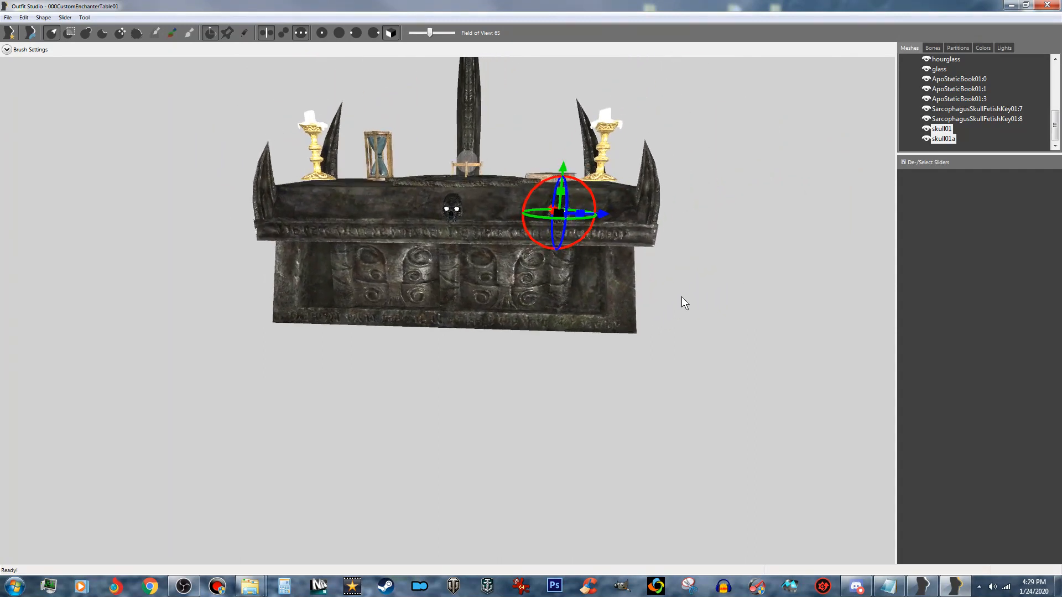
pyautogui.click(214, 36)
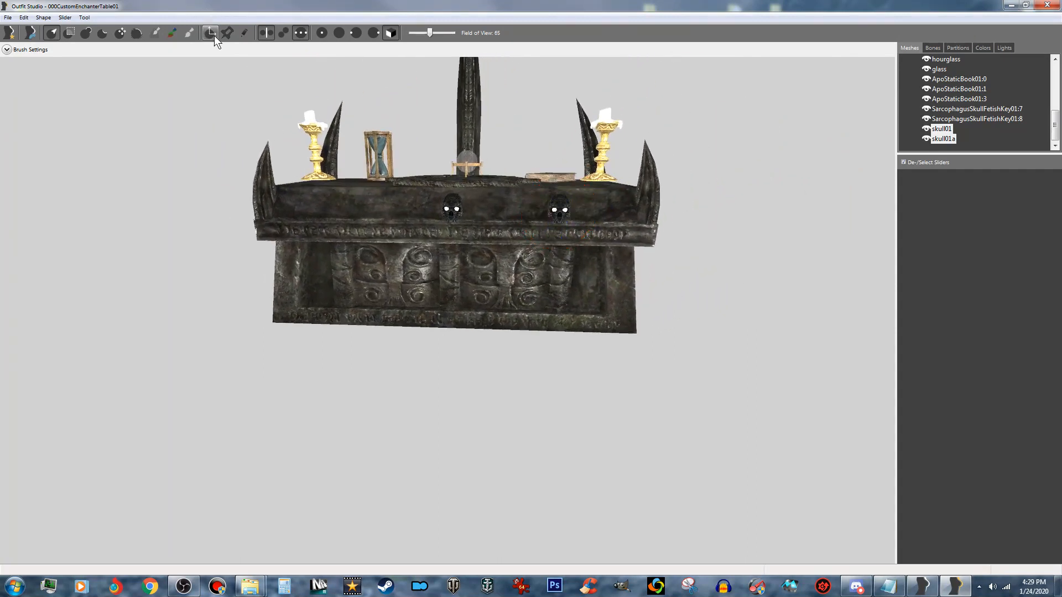
pyautogui.click(214, 35)
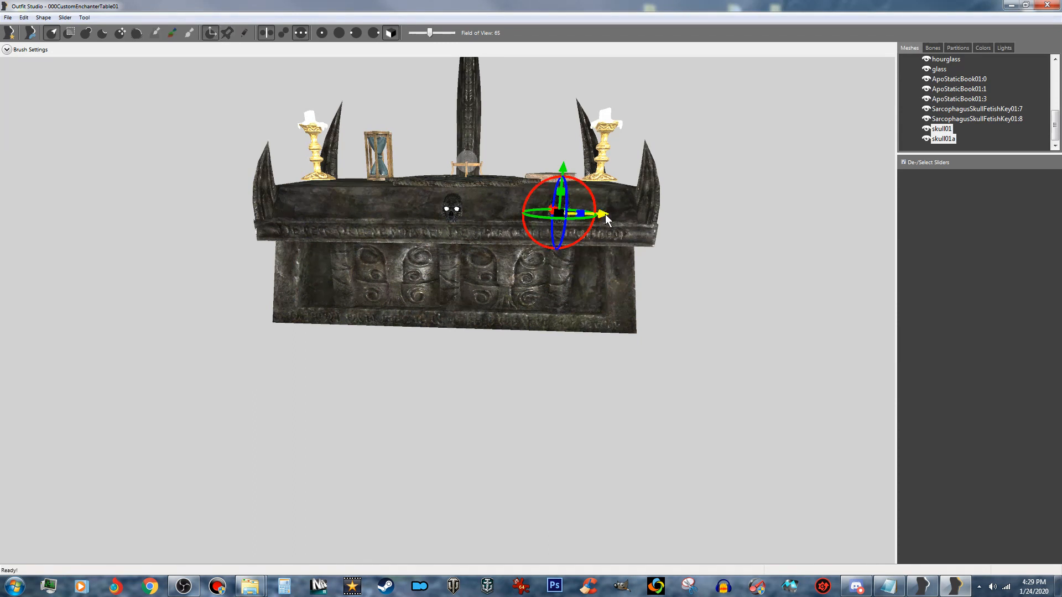
pyautogui.moveTo(607, 261); pyautogui.dragTo(616, 276, button='right')
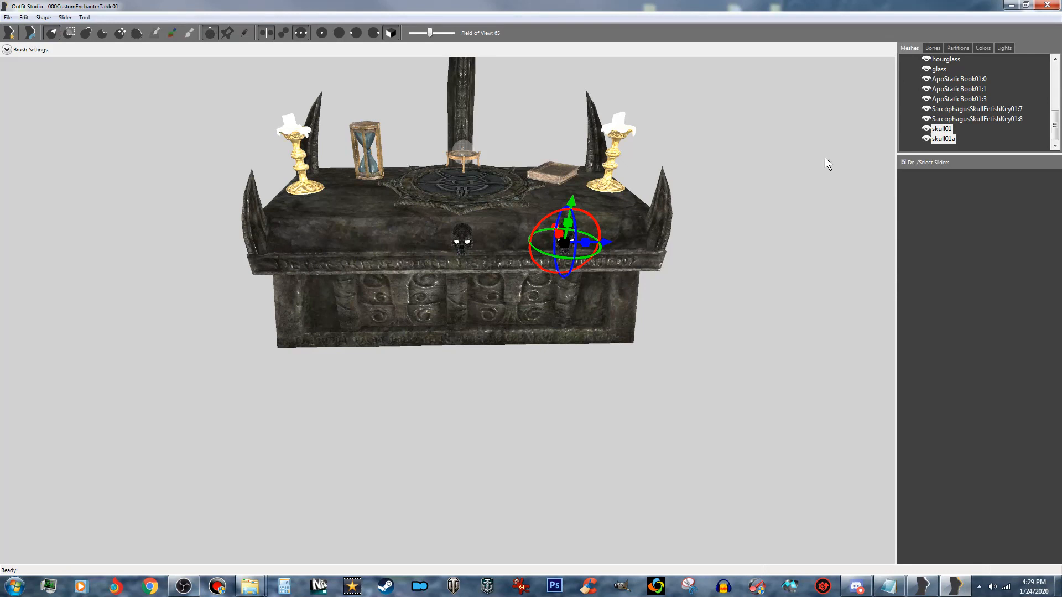
# - Duplicate the SarcophagusSkullFetishKey01:7 mesh again under the name skull02
pyautogui.click(990, 110)
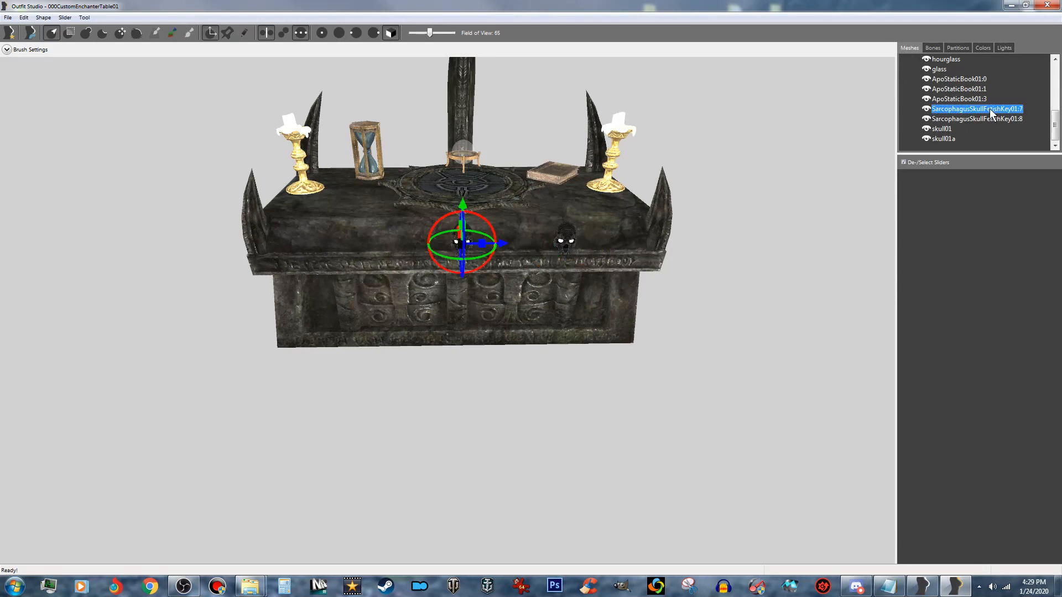
pyautogui.rightClick(990, 111)
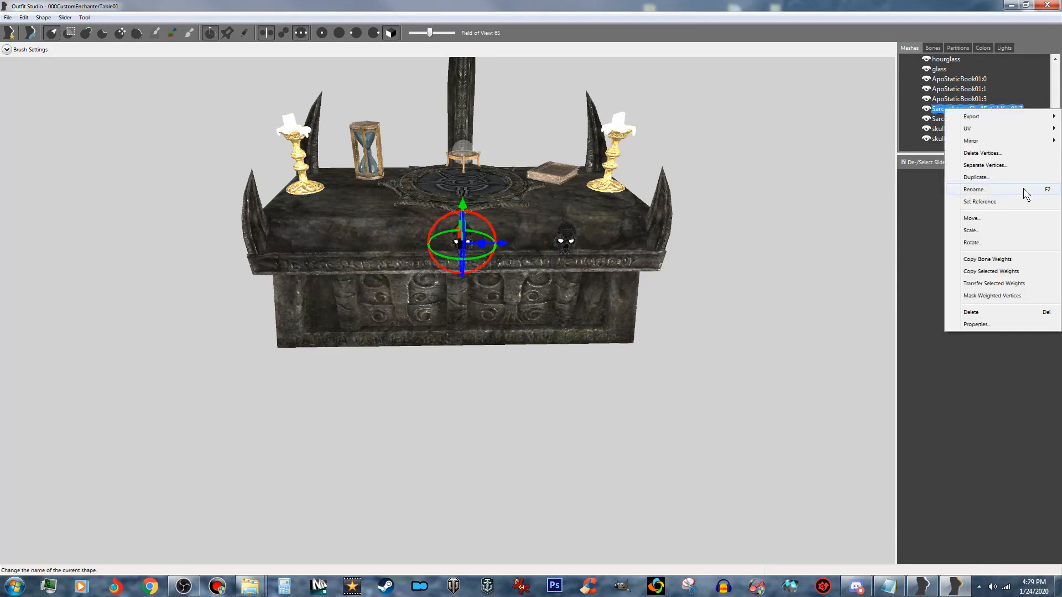
pyautogui.click(988, 177)
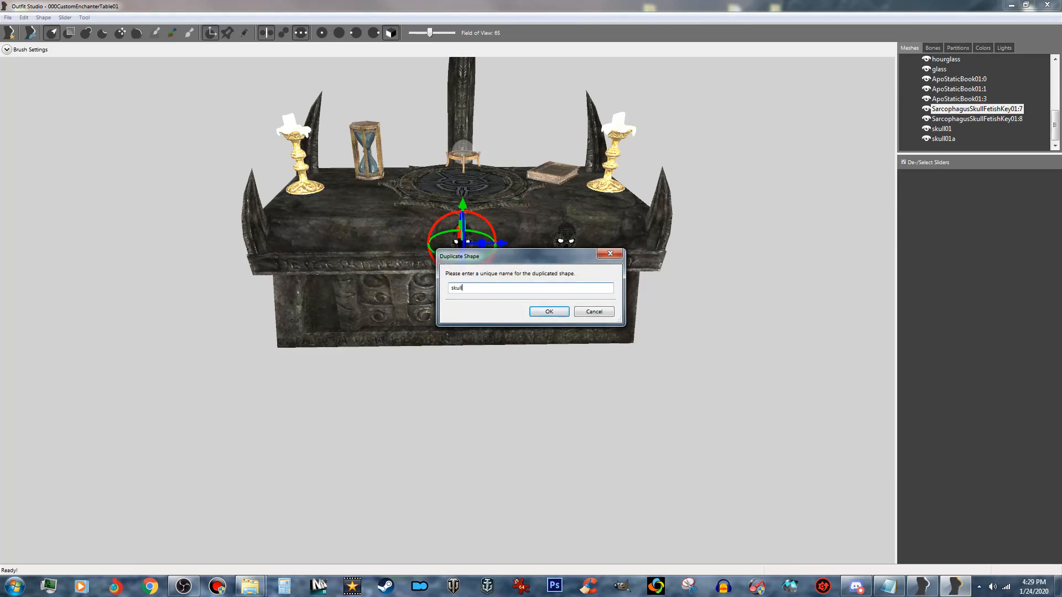
pyautogui.press('Return')
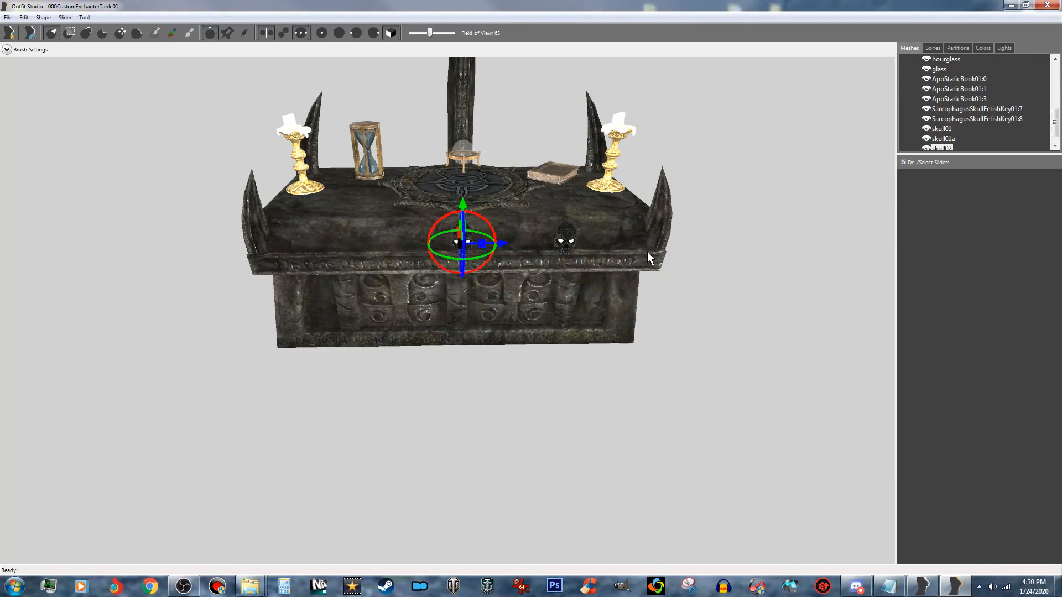
# - Duplicate the SarcophagusSkullFetishKey01:8 mesh again under the name skull02a
pyautogui.click(990, 119)
pyautogui.rightClick(990, 120)
pyautogui.click(987, 187)
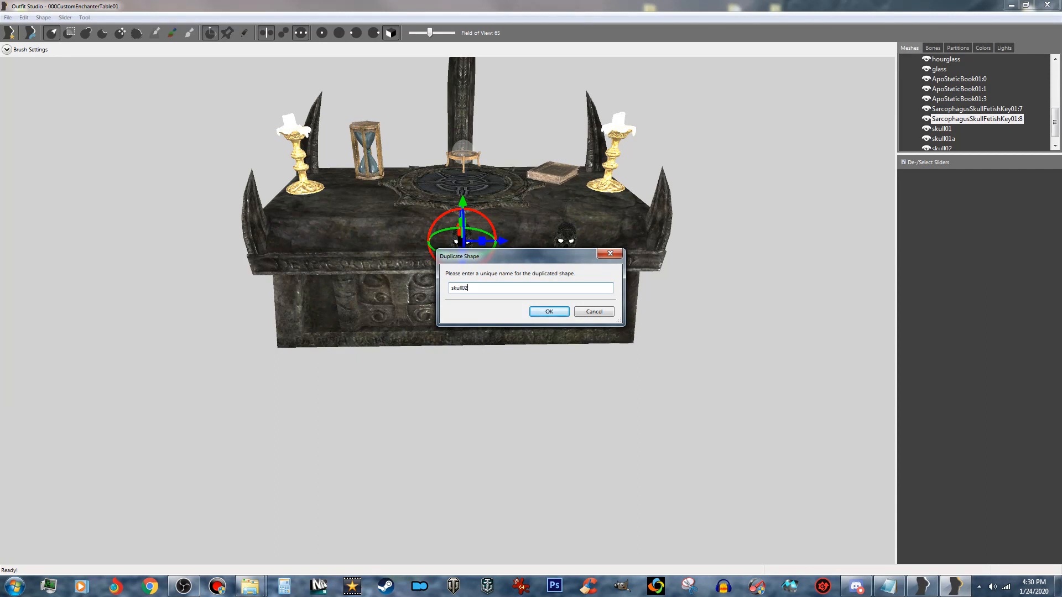
pyautogui.write('skull02a')
pyautogui.press('Return')
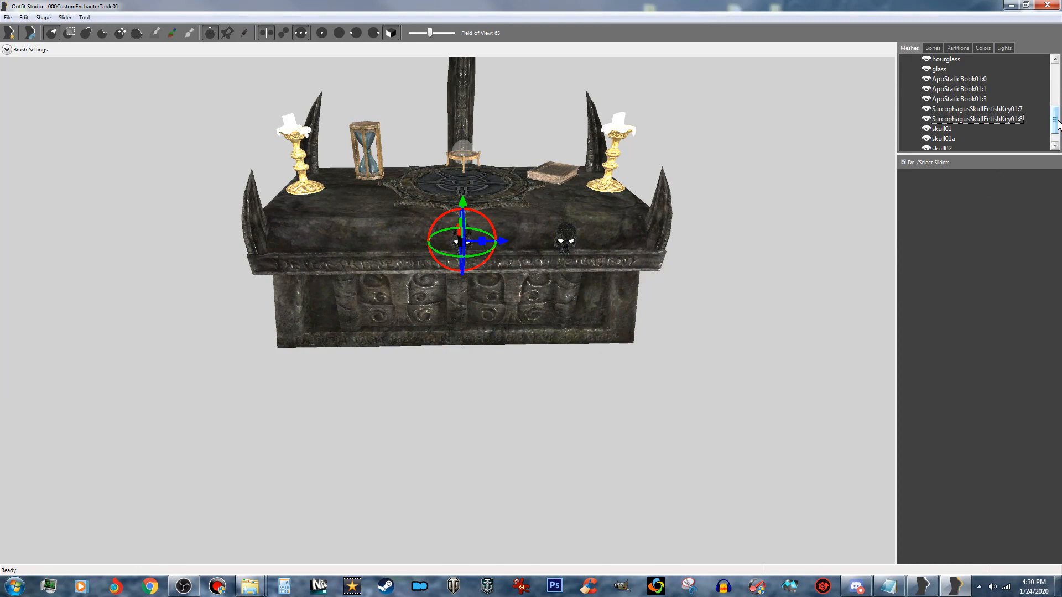
# - Move skull02 and skull02a together along the altar's front edge to the hourglass's side, mirroring the skull on the book's side
pyautogui.moveTo(1057, 127); pyautogui.dragTo(1056, 135)
pyautogui.keyDown('ctrl'); pyautogui.click(943, 129); pyautogui.keyUp('ctrl')
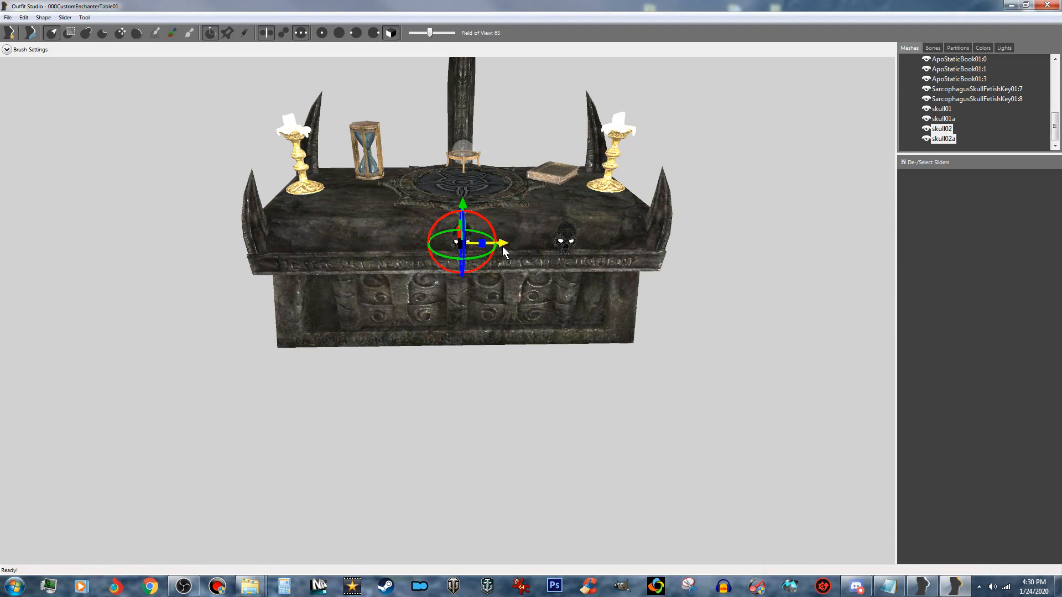
pyautogui.moveTo(503, 250); pyautogui.dragTo(390, 252)
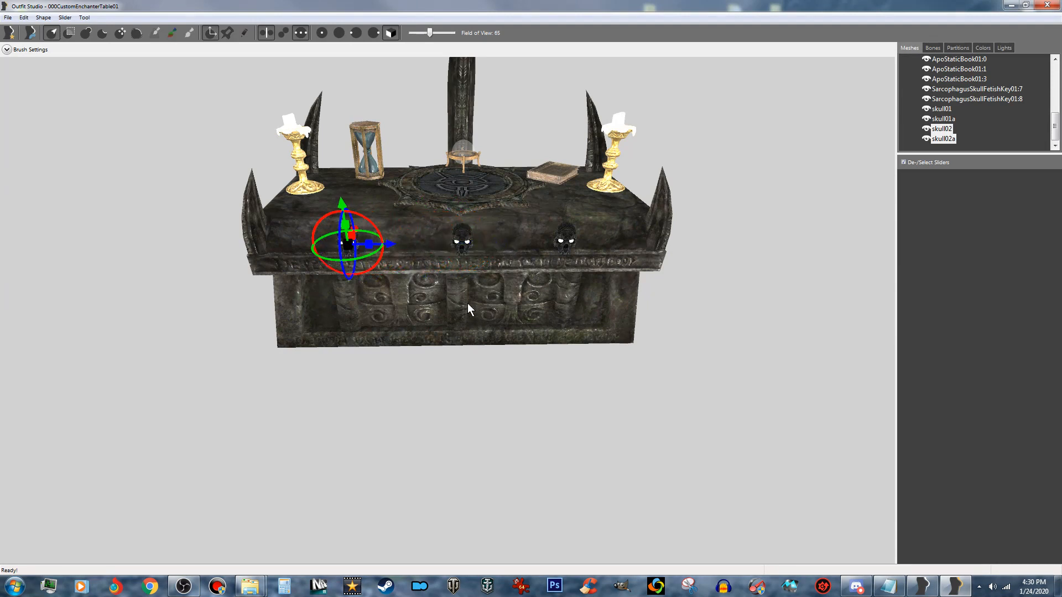
pyautogui.moveTo(468, 305); pyautogui.dragTo(469, 289, button='right')
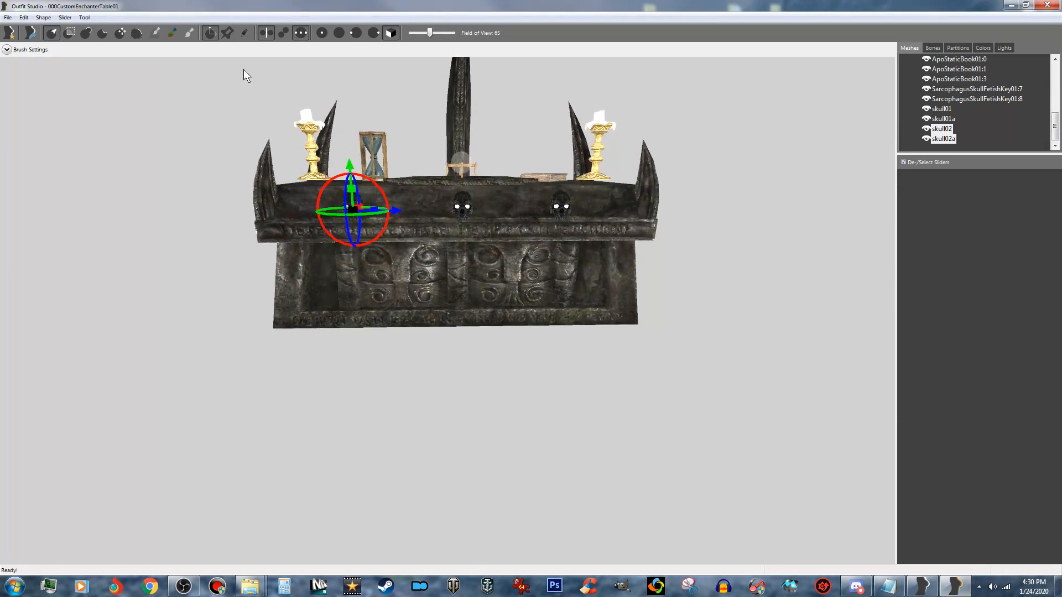
pyautogui.click(211, 32)
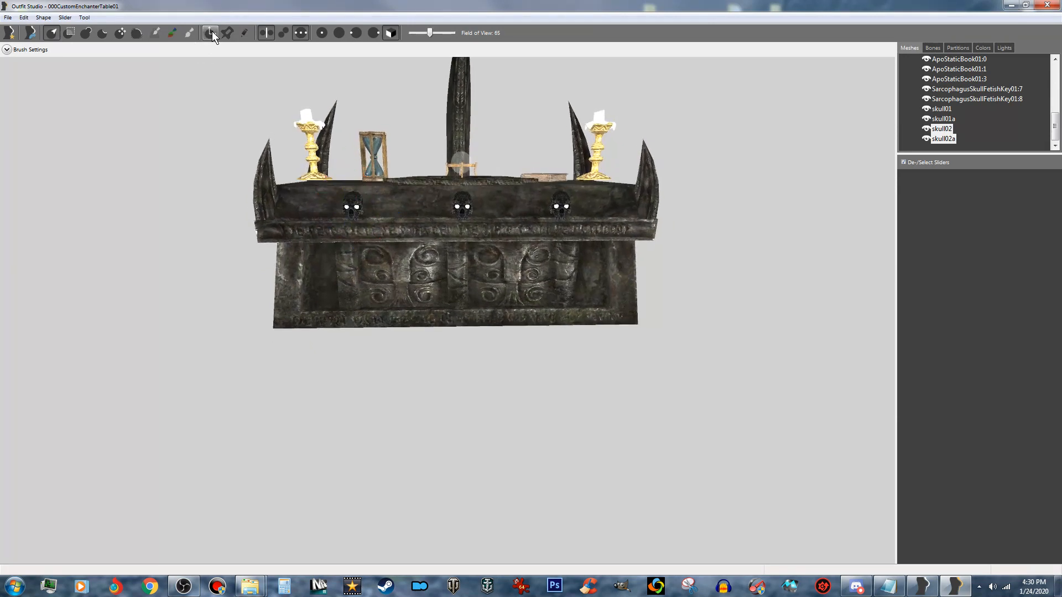
pyautogui.moveTo(420, 227); pyautogui.dragTo(419, 227, button='right')
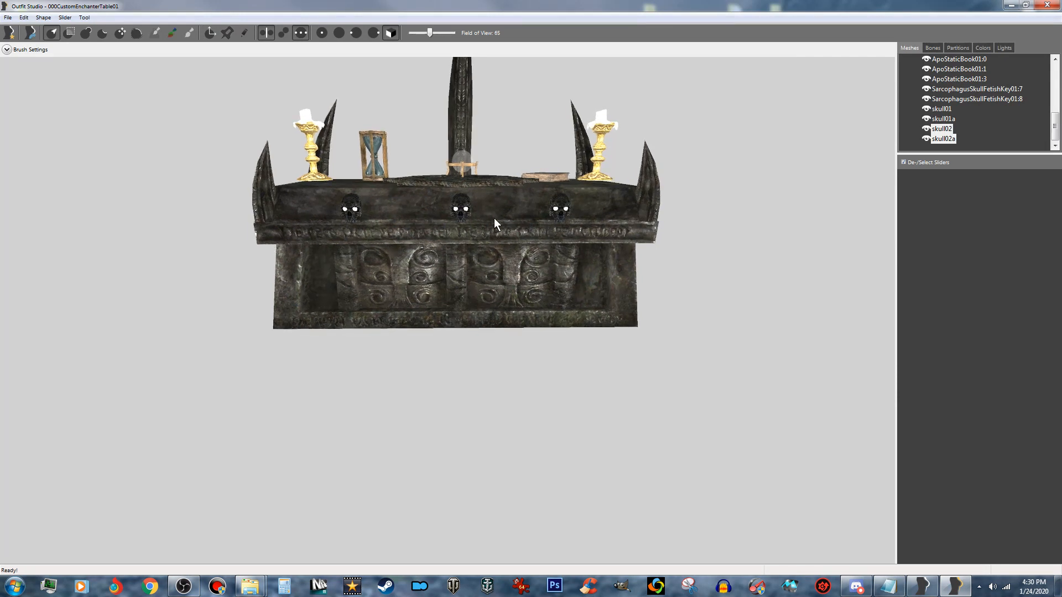
pyautogui.moveTo(543, 260); pyautogui.dragTo(542, 258, button='right')
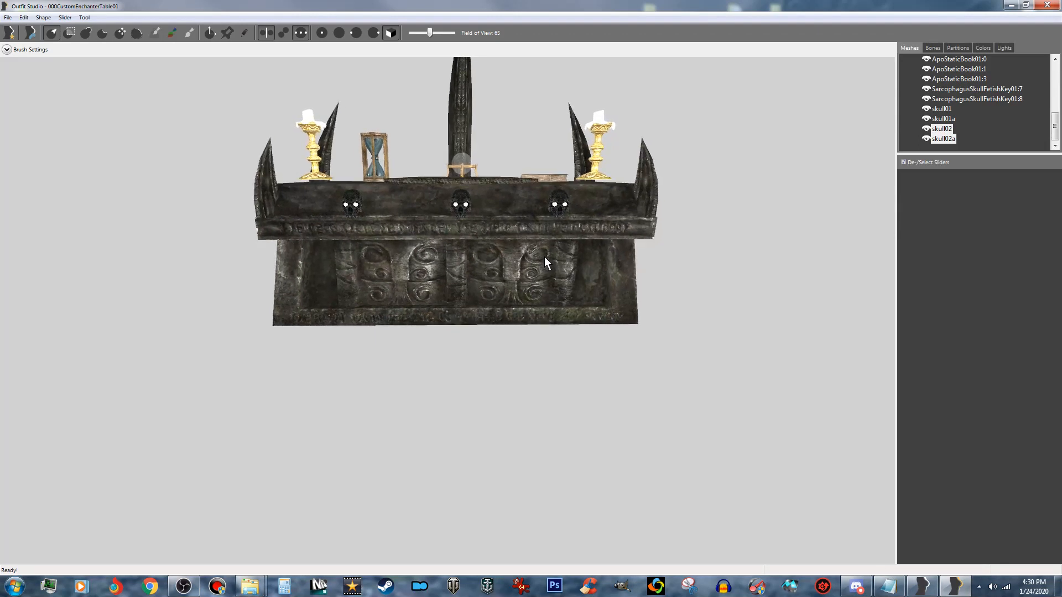
# - Select both SovCandleStick03Static meshes with Stick01 and stick01a, and lower the two candlesticks together toward the altar's top
pyautogui.click(978, 98)
pyautogui.scroll(2, 978, 95)
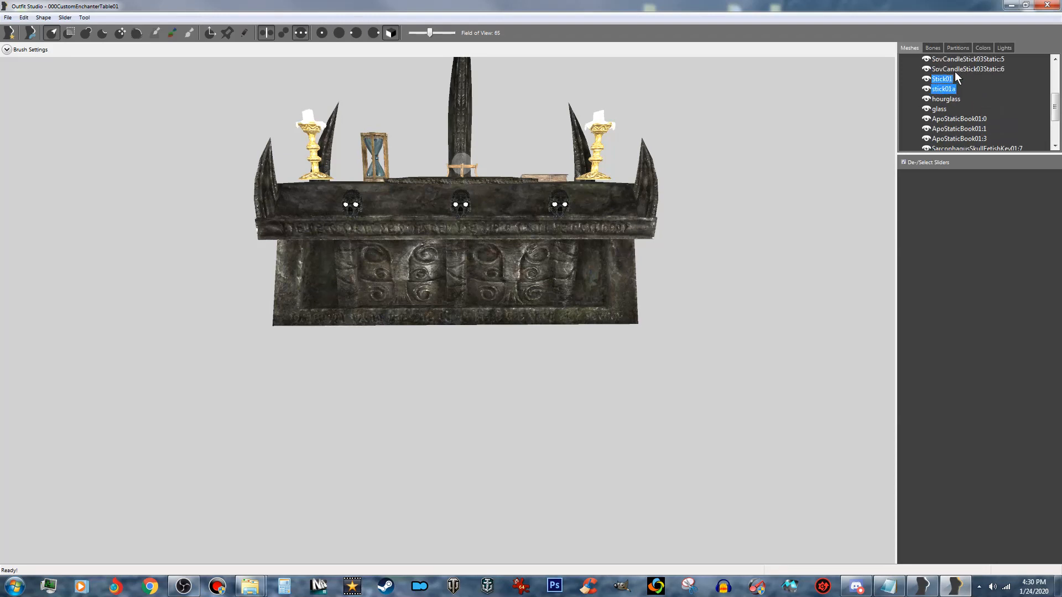
pyautogui.keyDown('shift'); pyautogui.click(962, 68); pyautogui.keyUp('shift')
pyautogui.keyDown('shift'); pyautogui.click(974, 59); pyautogui.keyUp('shift')
pyautogui.scroll(1, 974, 72)
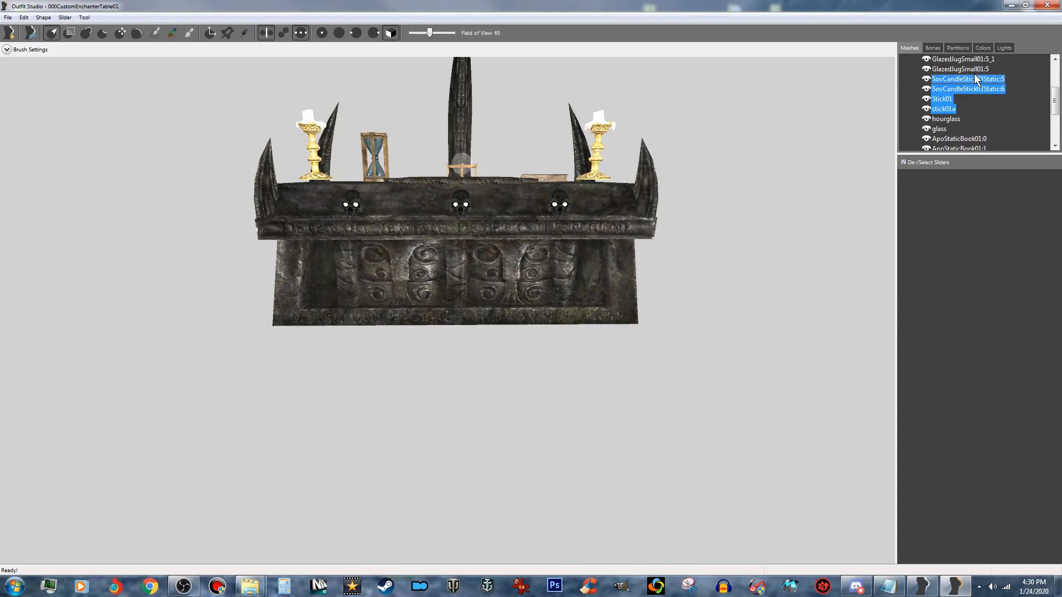
pyautogui.click(212, 33)
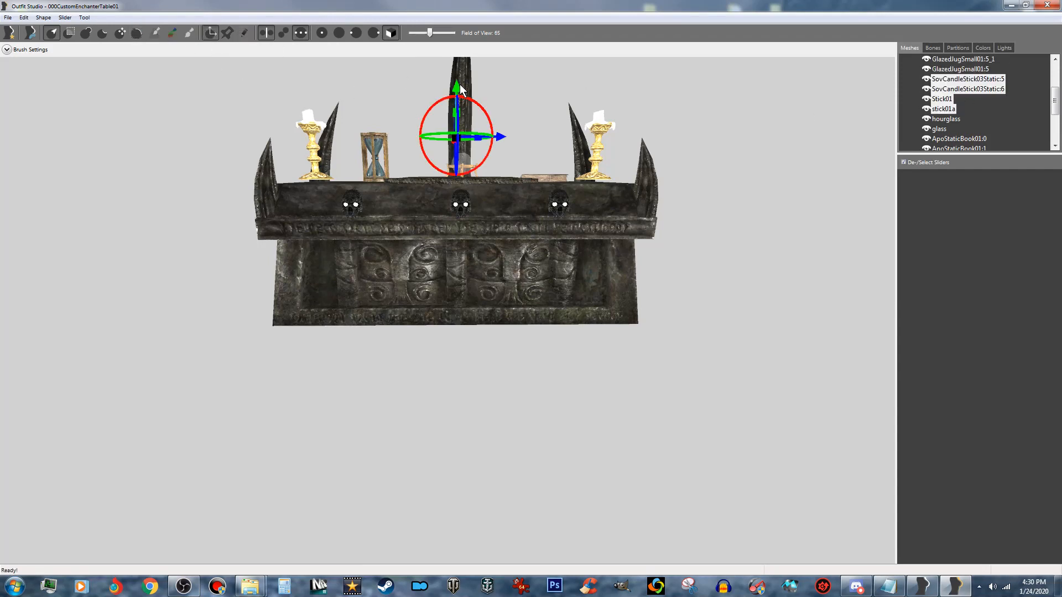
pyautogui.moveTo(456, 89); pyautogui.dragTo(453, 88)
pyautogui.hotkey('ctrl', 'z')
pyautogui.moveTo(456, 88); pyautogui.dragTo(458, 81)
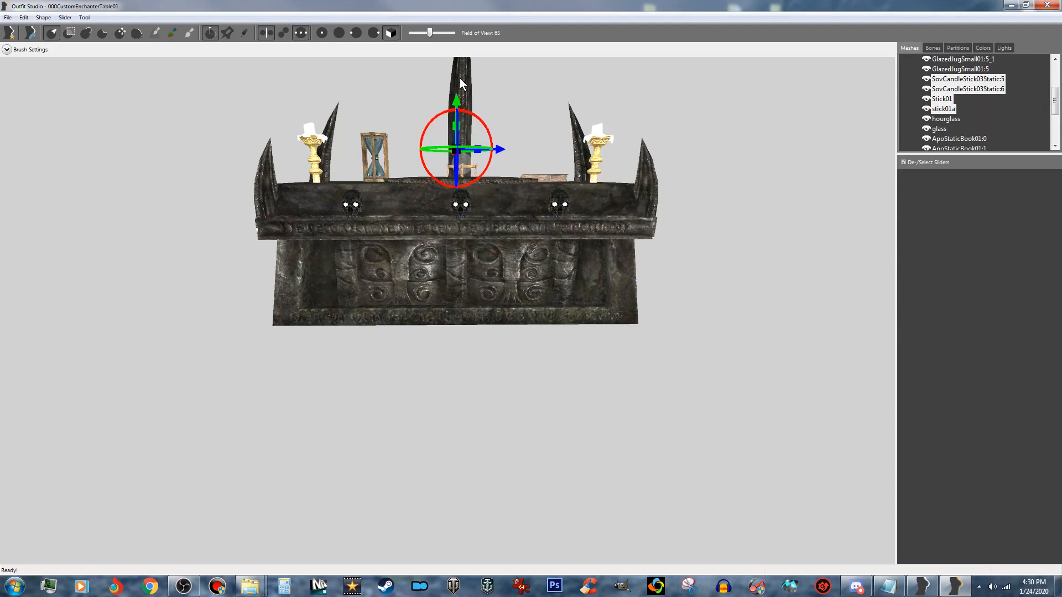
# - Raise both candlesticks together until their bases rest on the altar's top surface
pyautogui.moveTo(463, 167); pyautogui.dragTo(525, 241, button='right')
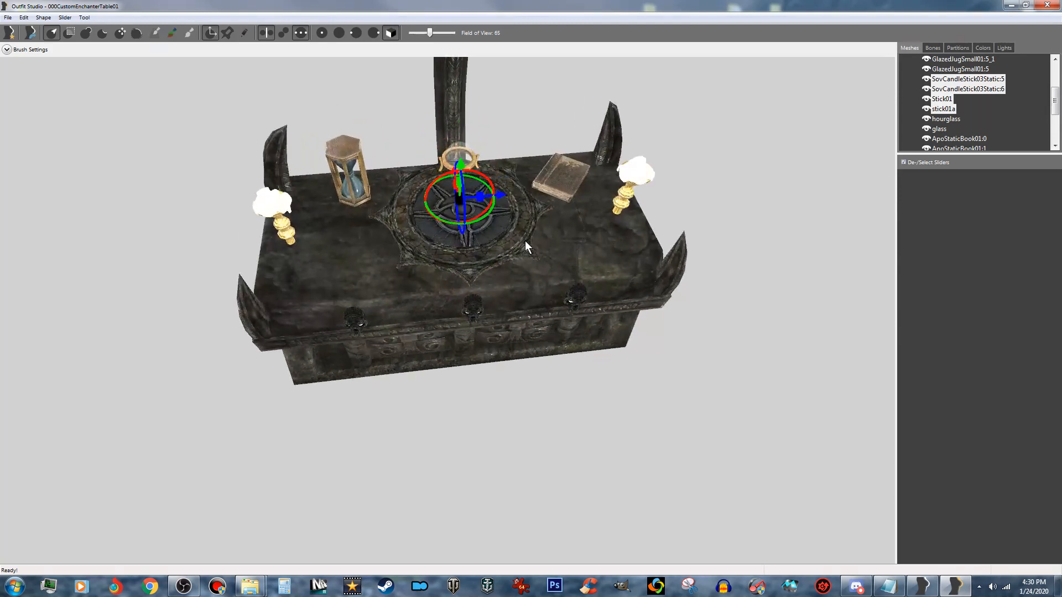
pyautogui.scroll(2, 508, 224)
pyautogui.moveTo(464, 149); pyautogui.dragTo(463, 138)
pyautogui.moveTo(530, 224); pyautogui.dragTo(522, 194, button='right')
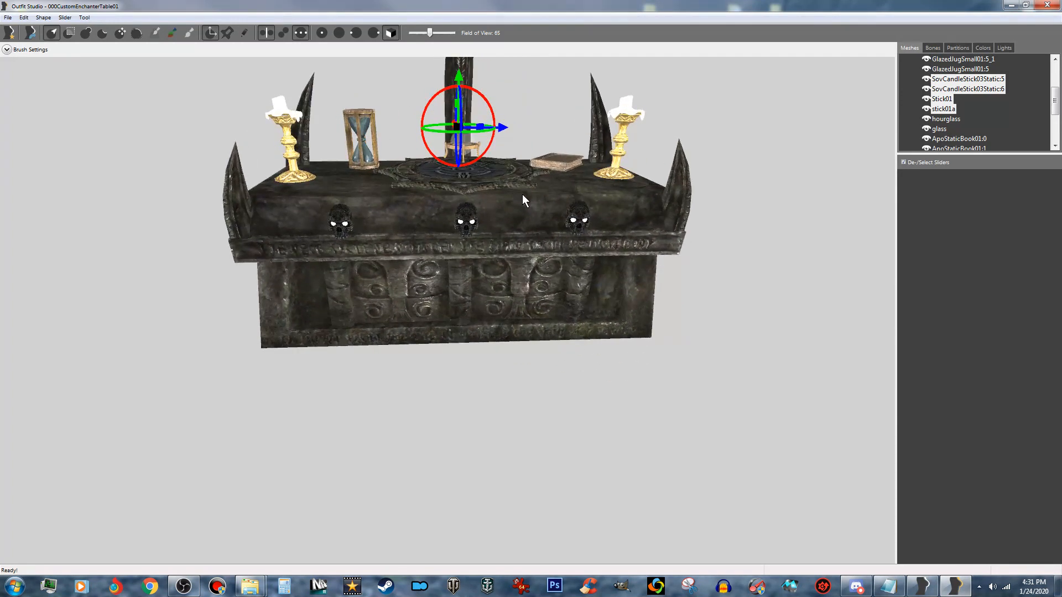
pyautogui.click(211, 33)
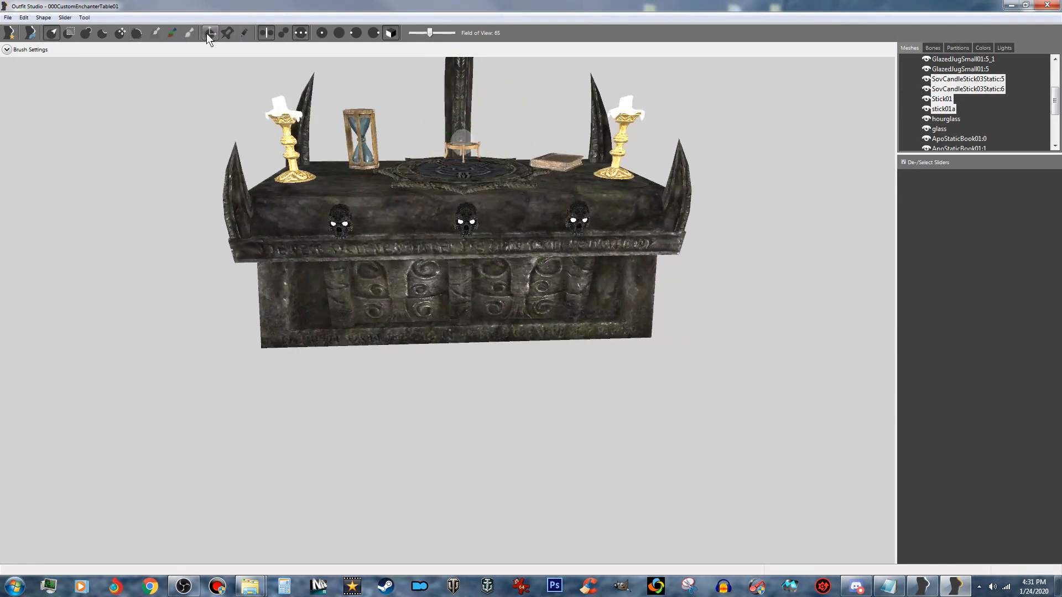
# - Save the project under the display name 000CustomEnchanterTable01, applying that name to the slider set file, shape data folder and data file
pyautogui.click(8, 17)
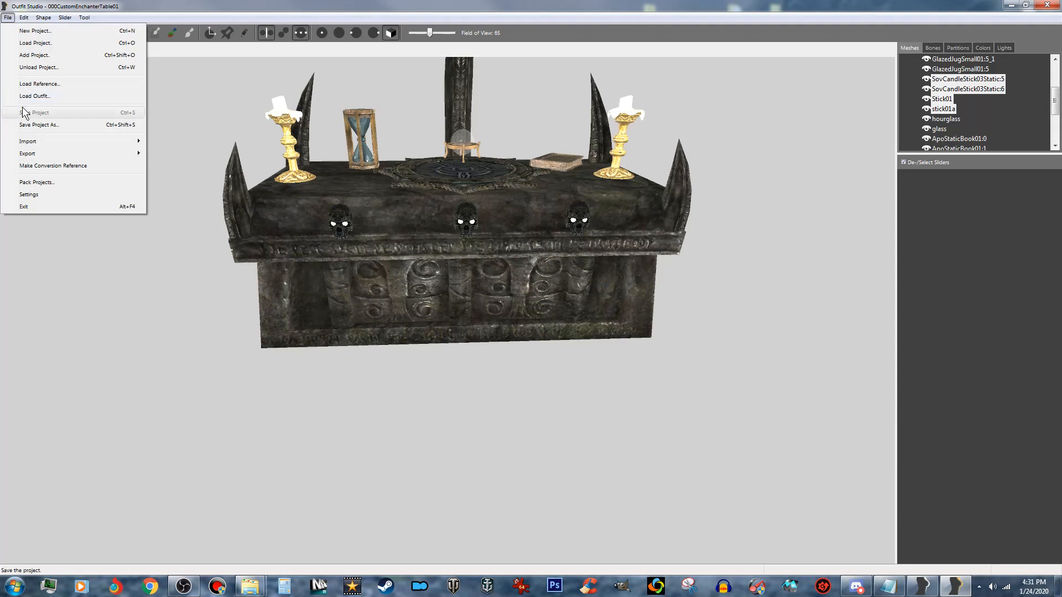
pyautogui.click(43, 129)
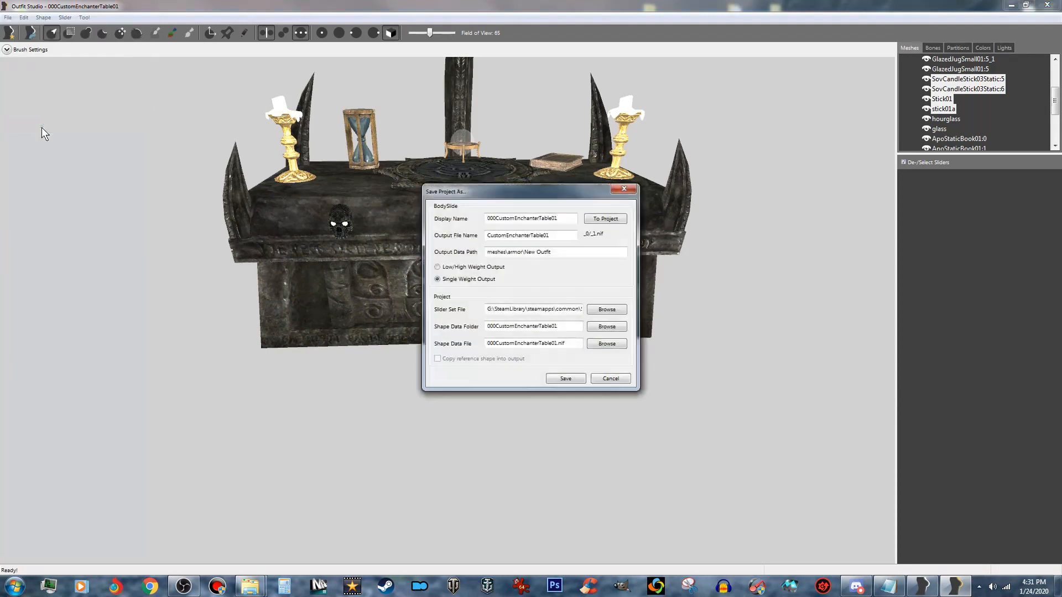
pyautogui.click(600, 220)
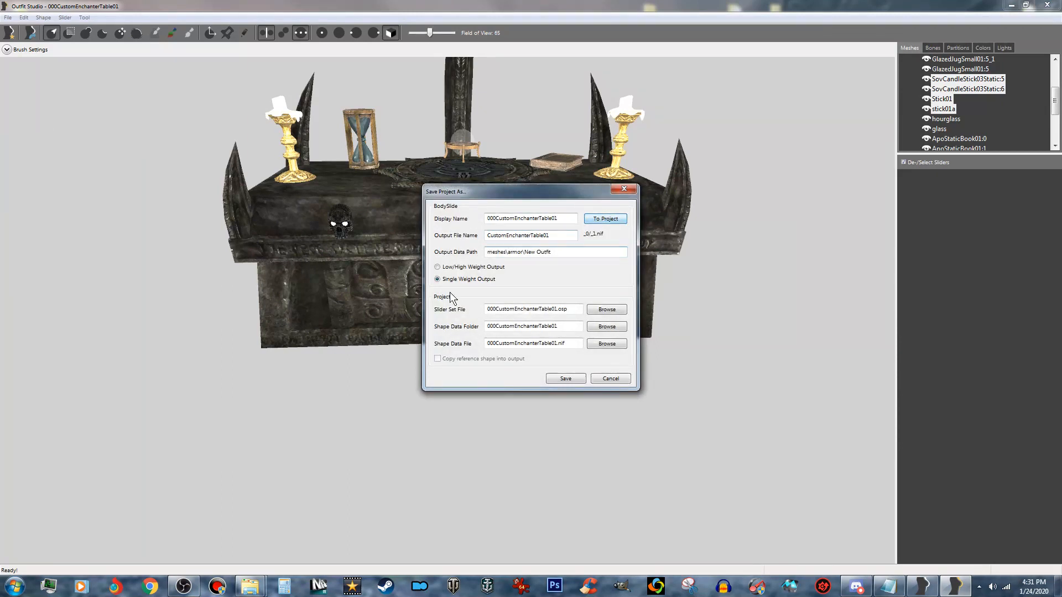
pyautogui.click(570, 379)
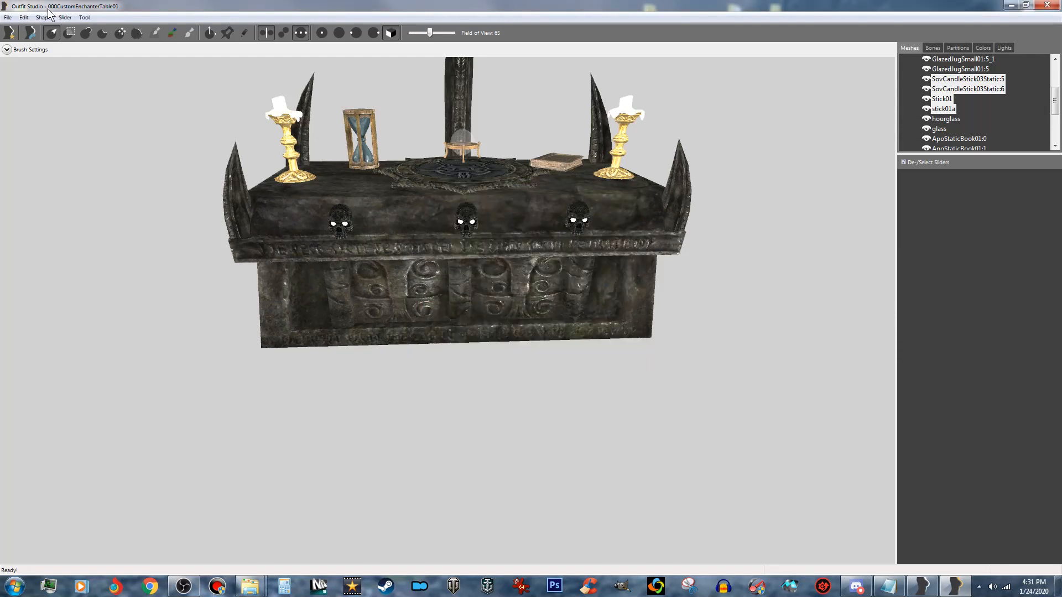
# - Export the decorated altar to NIF as CustomEnchanterBench01.nif in the Custom Model Resources folder
pyautogui.moveTo(140, 146); pyautogui.dragTo(225, 311, button='right')
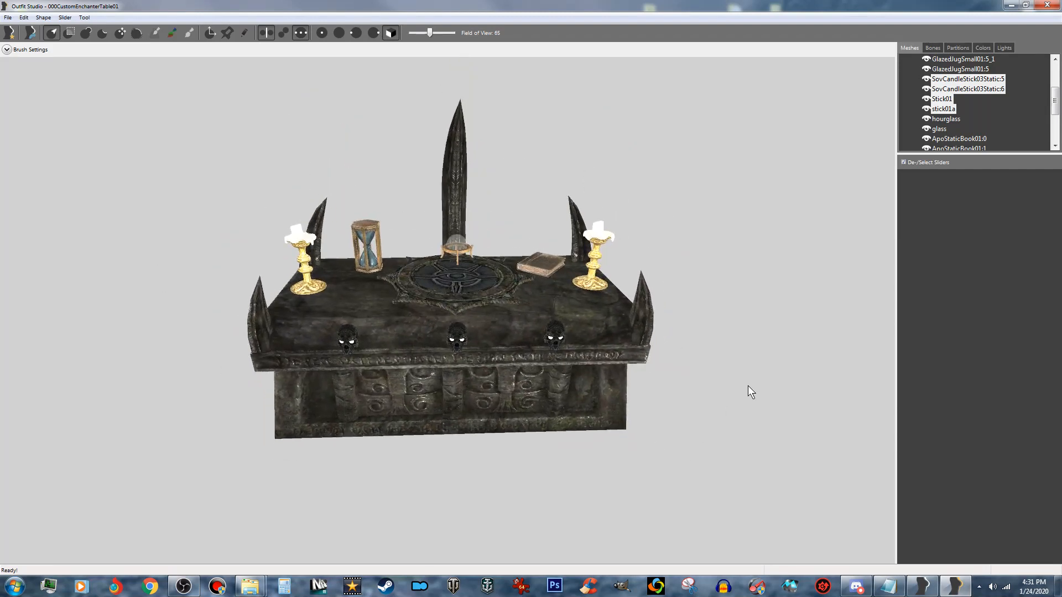
pyautogui.click(7, 17)
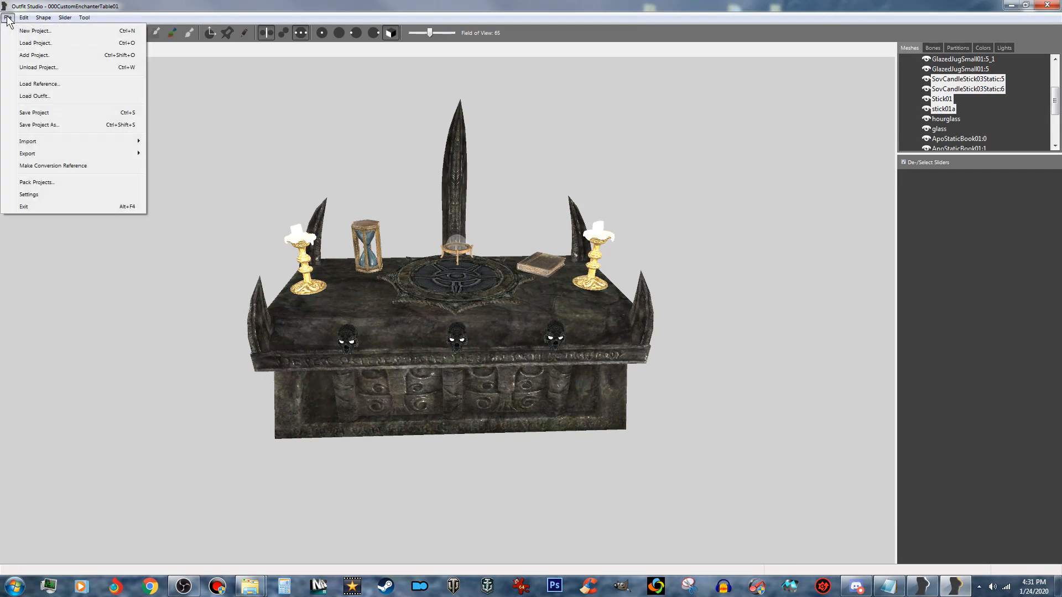
pyautogui.moveTo(62, 153)
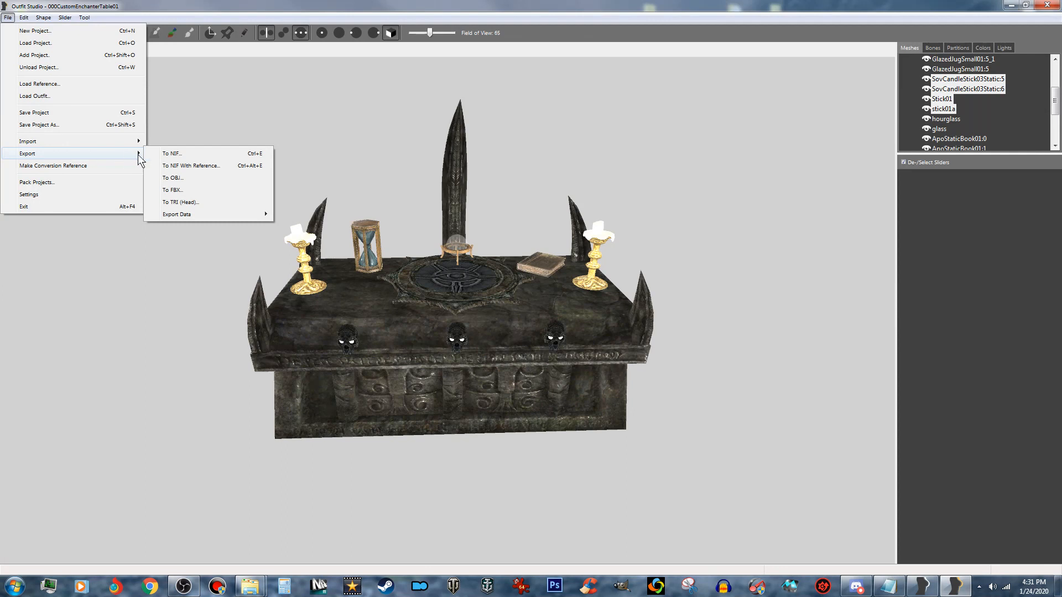
pyautogui.click(179, 153)
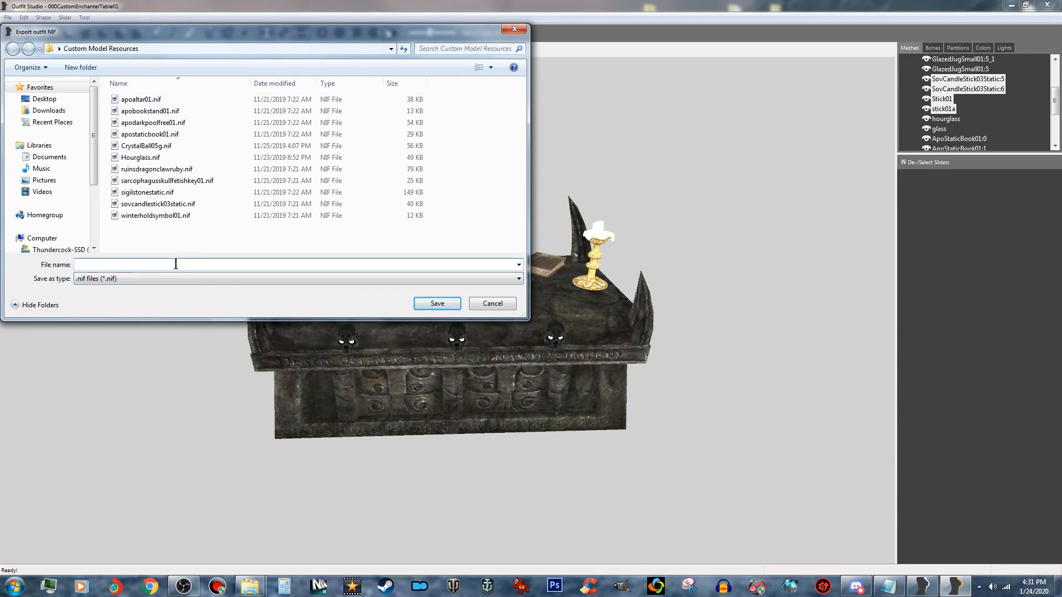
pyautogui.write('Cu')
pyautogui.press('Return')
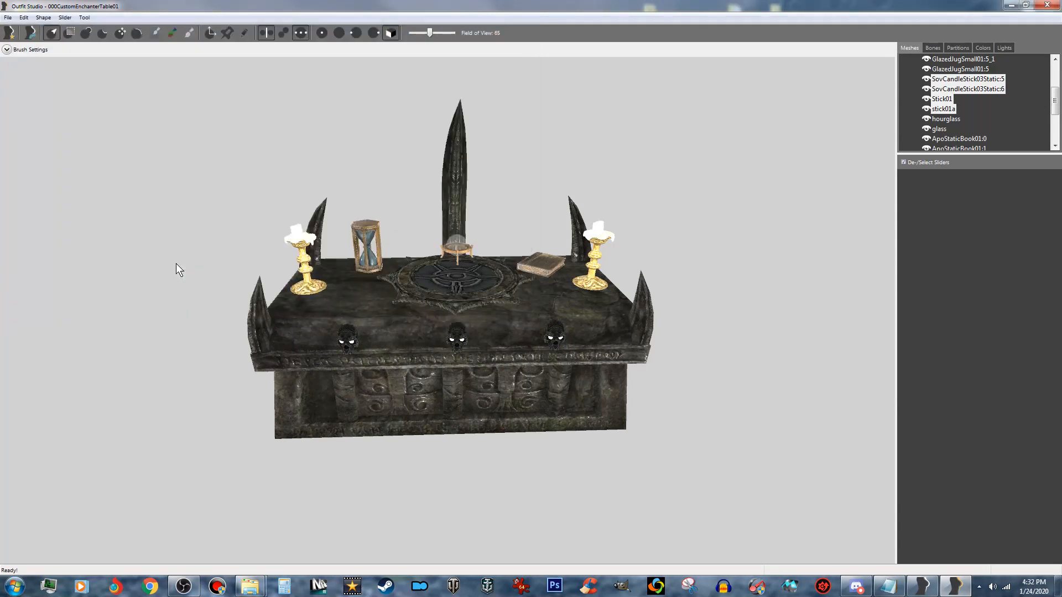
# - Close Outfit Studio and BodySlide to return to the Custom Model Resources folder
pyautogui.click(1045, 6)
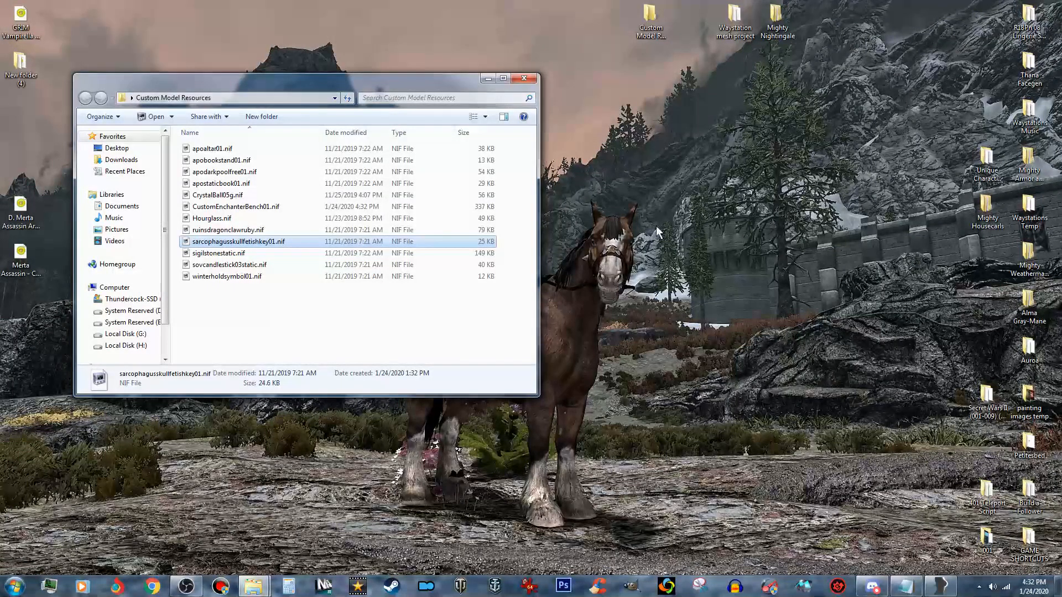
pyautogui.click(939, 586)
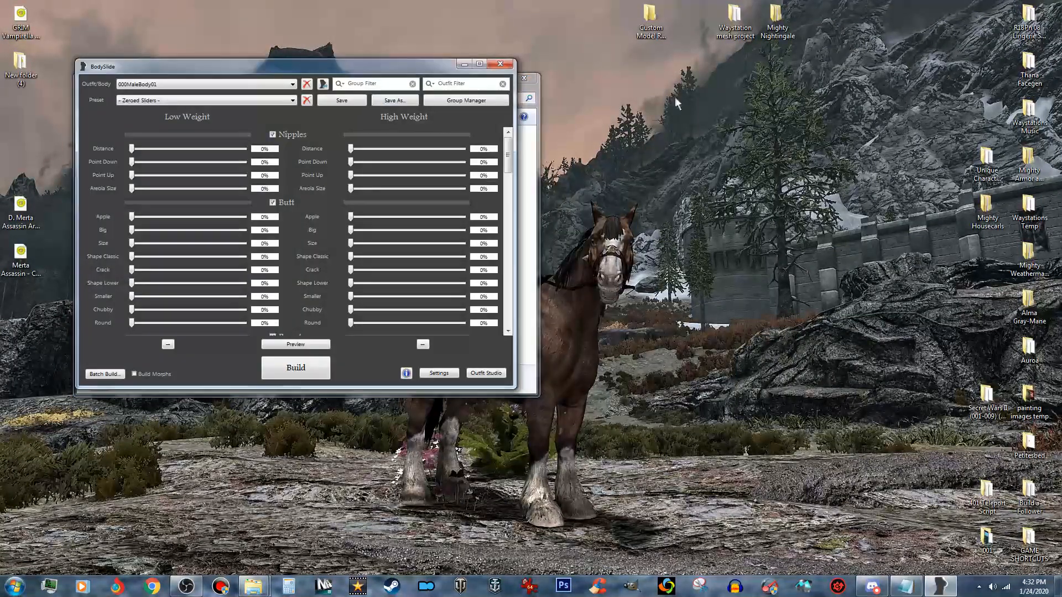
pyautogui.click(500, 63)
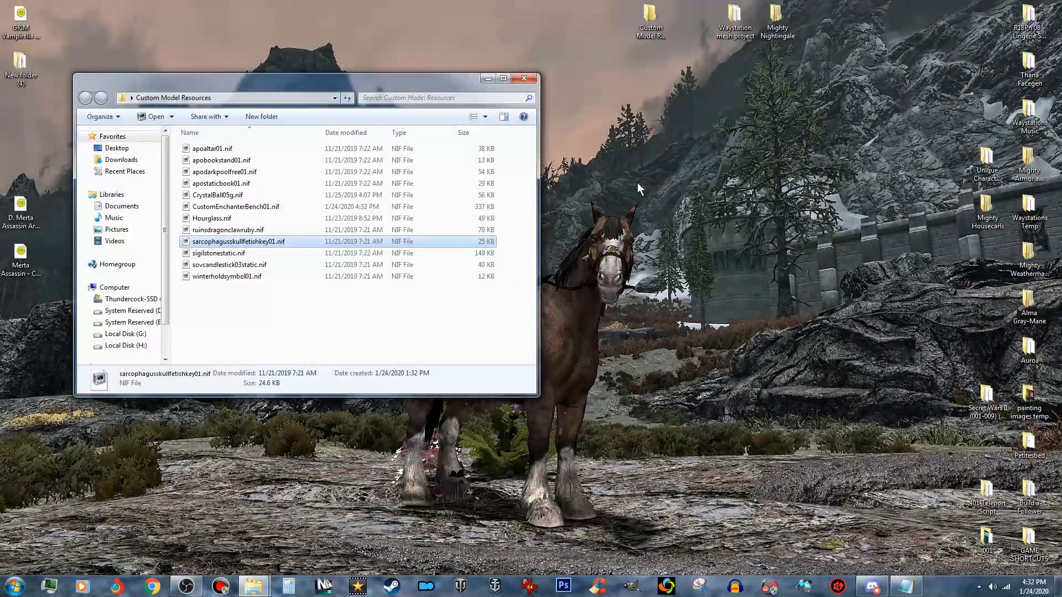
# - Open CustomEnchanterBench01.nif in NifSkope, examine the exported table and its collision wireframe from several angles, and close it
pyautogui.click(277, 207)
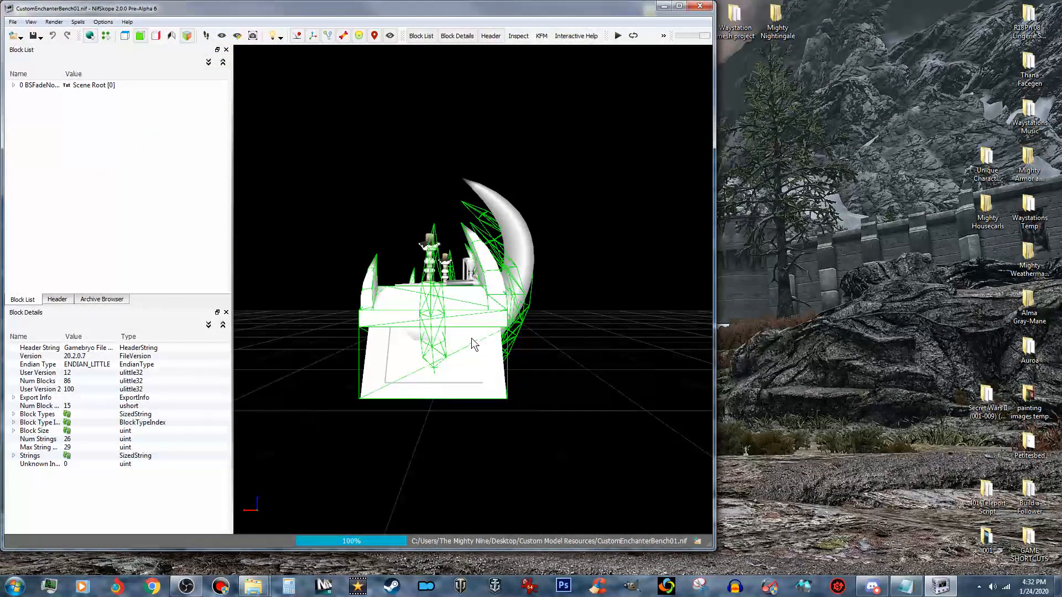
pyautogui.moveTo(471, 338); pyautogui.dragTo(384, 400)
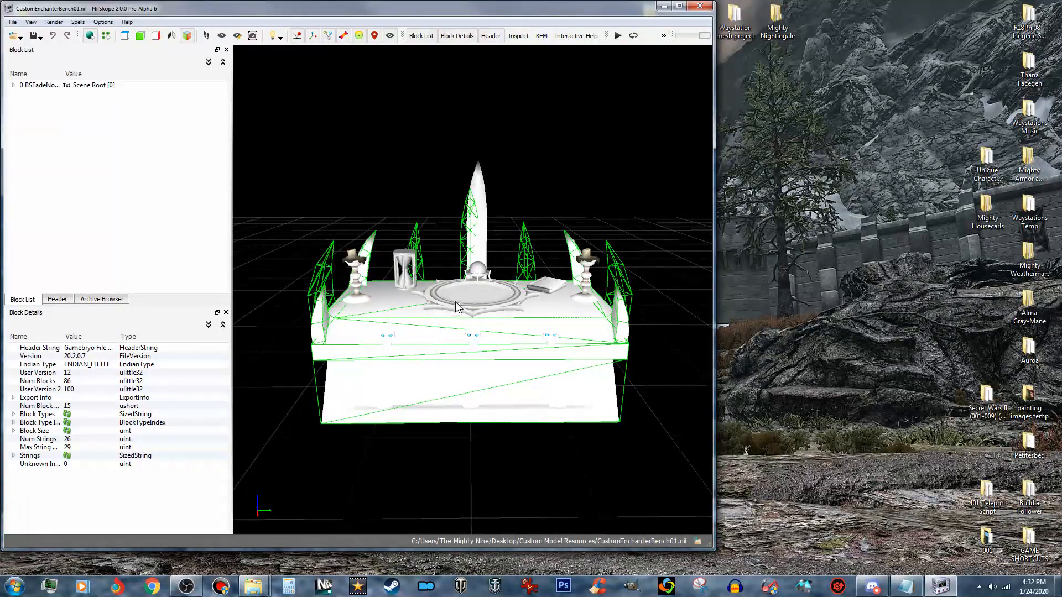
pyautogui.click(678, 6)
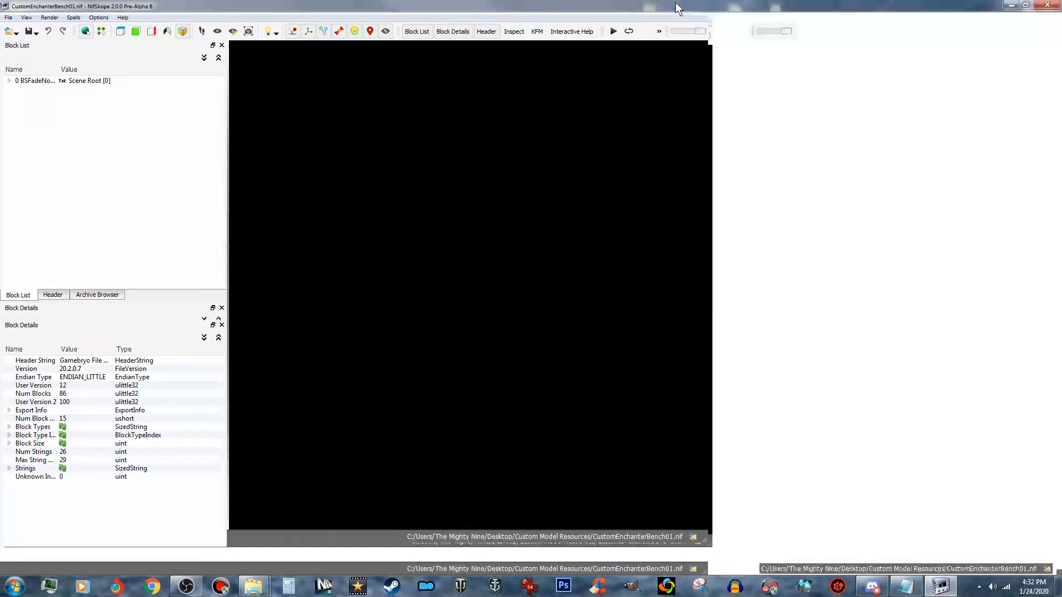
pyautogui.moveTo(708, 352); pyautogui.dragTo(460, 353)
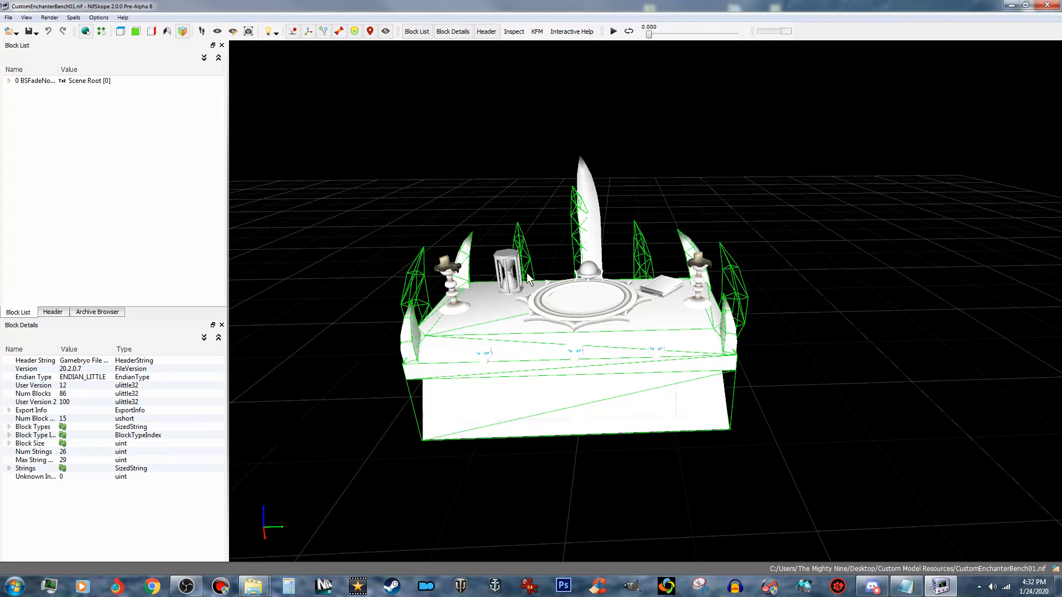
pyautogui.click(1051, 7)
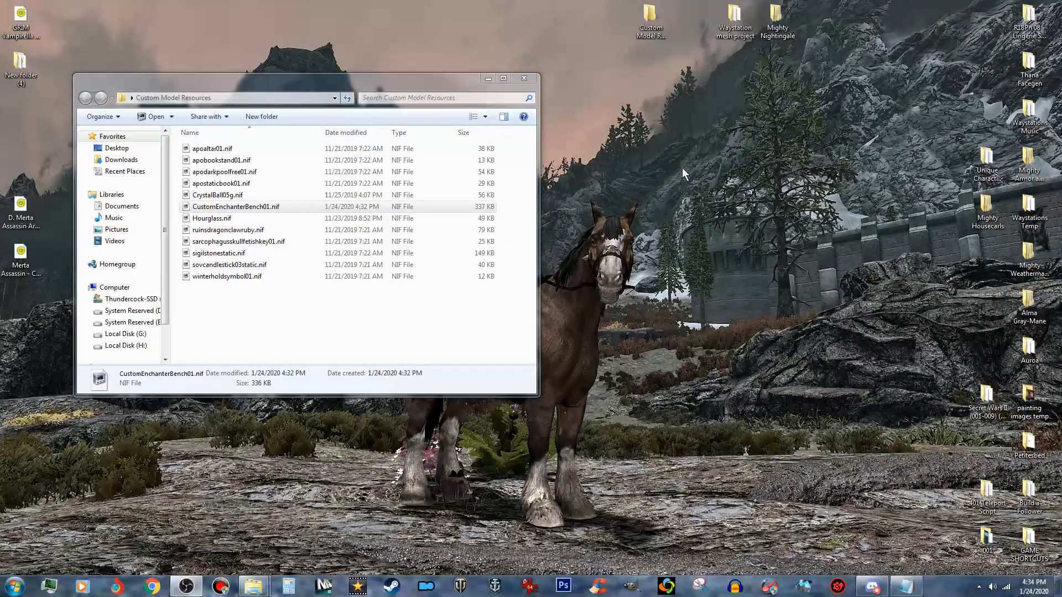
# - Create a desktop folder named Optimized
pyautogui.rightClick(646, 157)
pyautogui.moveTo(691, 266)
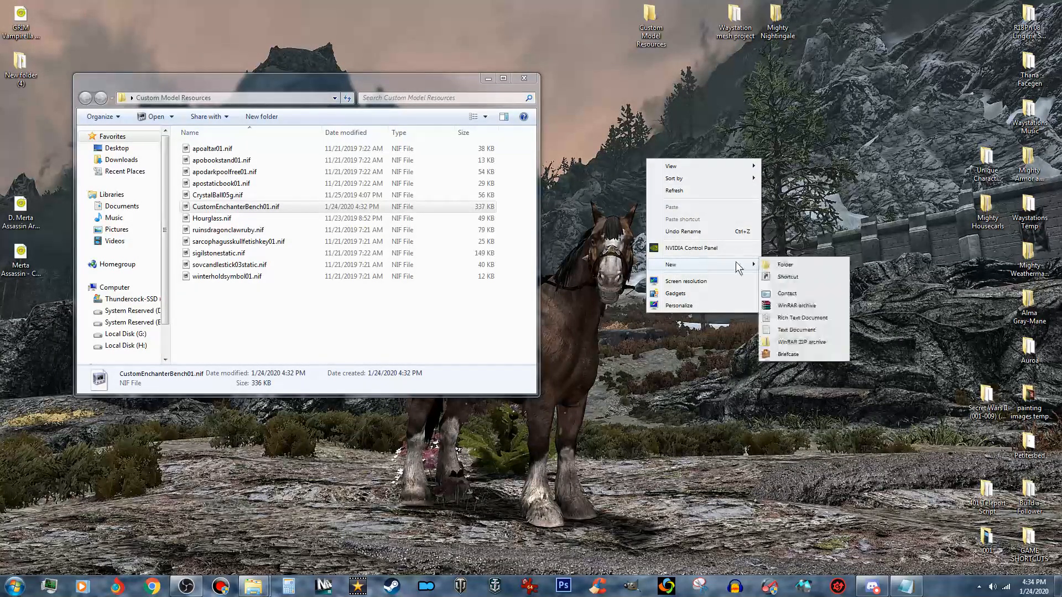
pyautogui.click(810, 265)
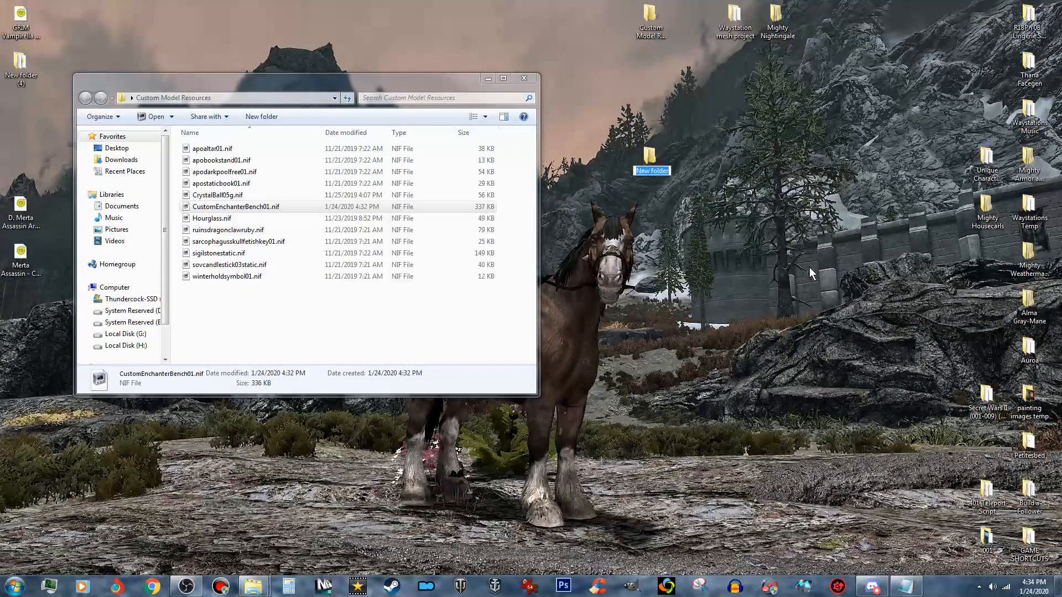
pyautogui.write('Optimized')
pyautogui.press('Return')
# - Create a second desktop folder with the default name and place it beside the Optimized folder
pyautogui.rightClick(722, 161)
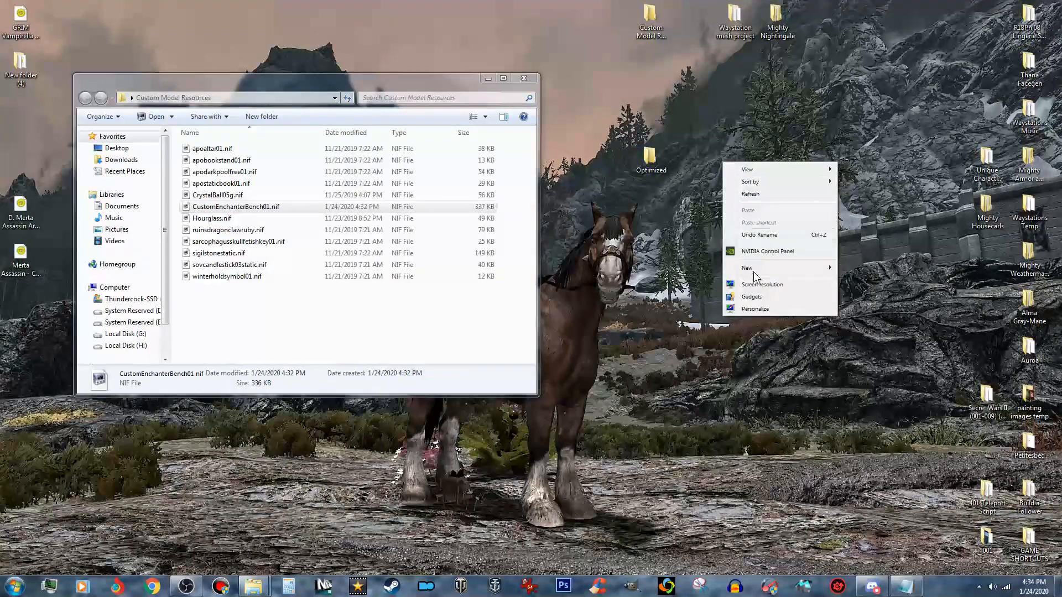
pyautogui.moveTo(783, 268)
pyautogui.click(853, 266)
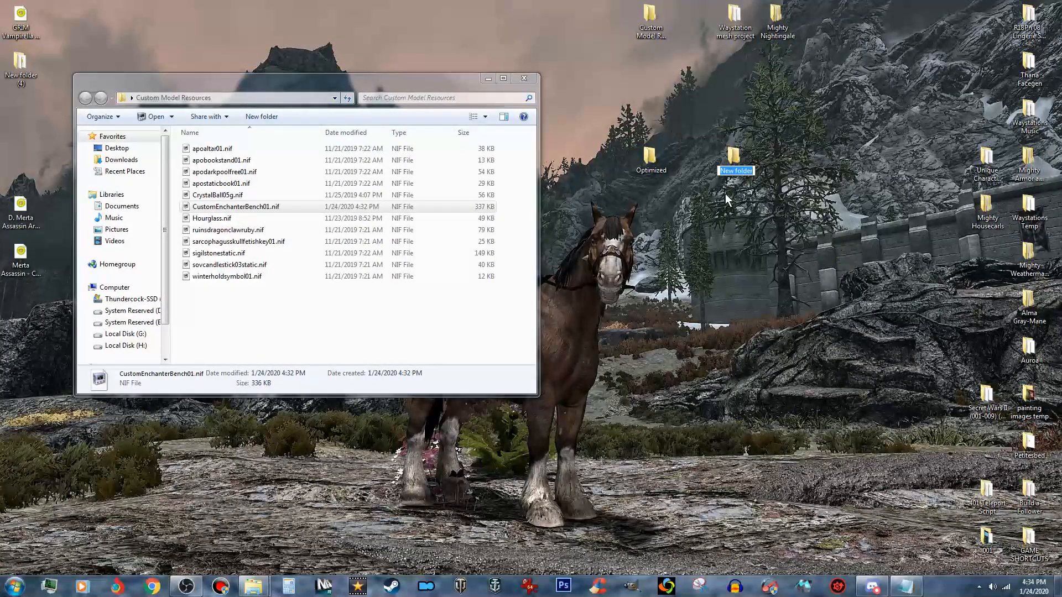
pyautogui.moveTo(738, 167); pyautogui.dragTo(714, 164)
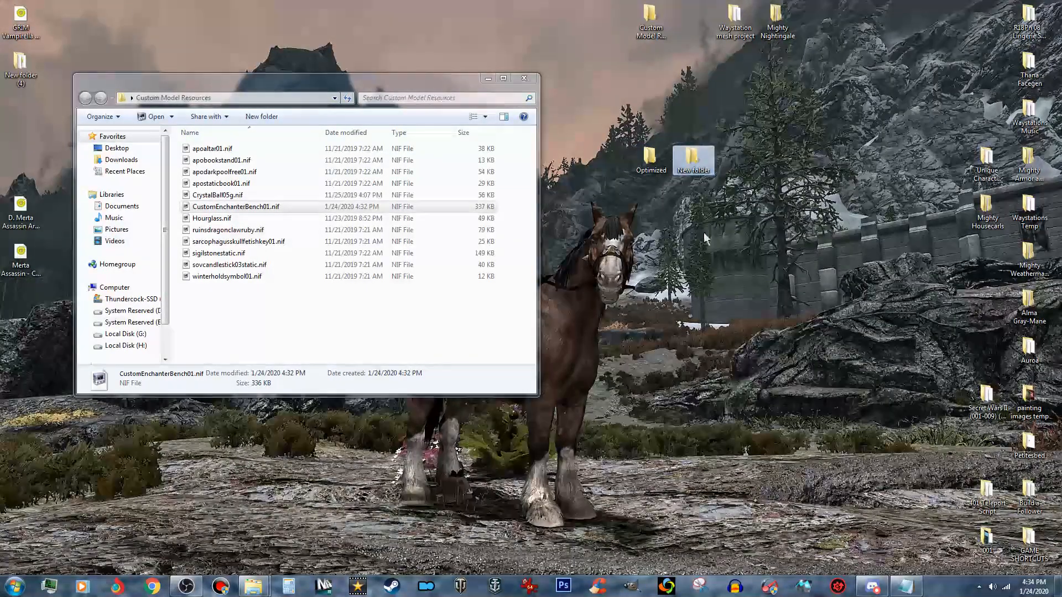
# - Copy CustomEnchanterBench01.nif from Custom Model Resources into the Optimized folder, and close that folder
pyautogui.click(254, 210)
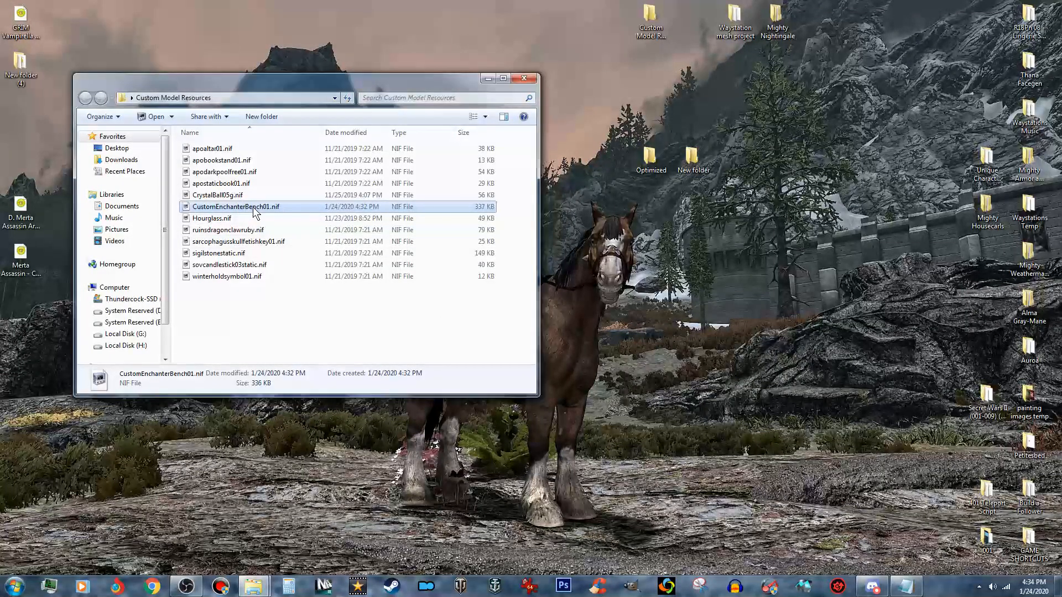
pyautogui.rightClick(254, 211)
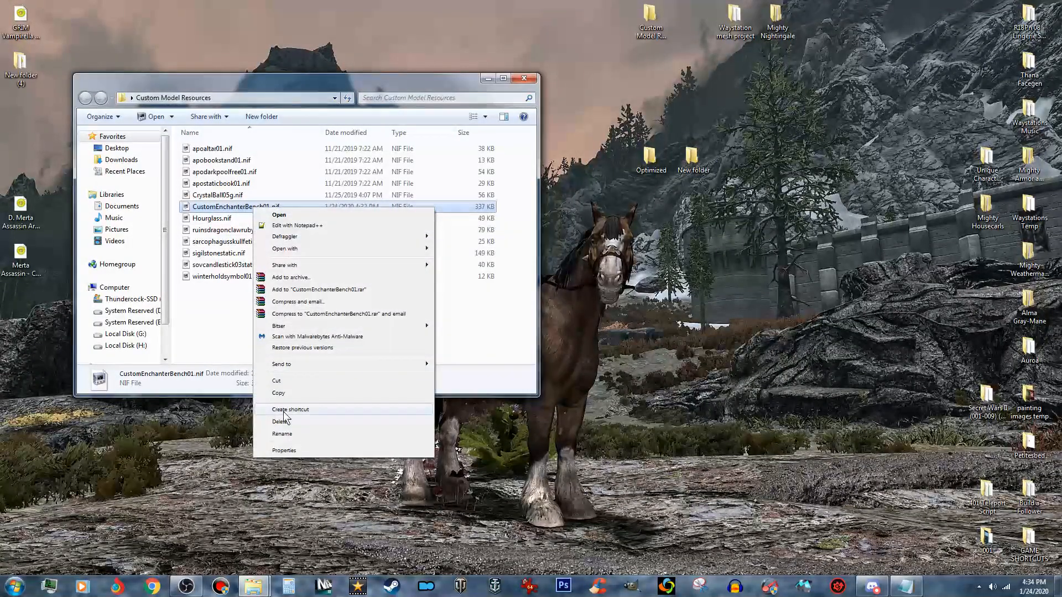
pyautogui.click(291, 391)
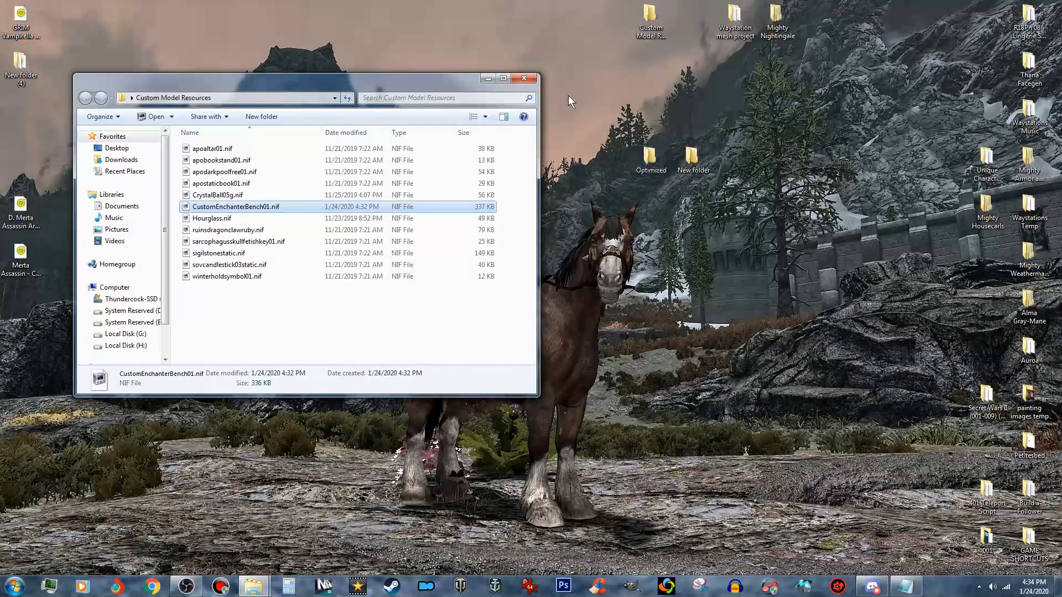
pyautogui.click(488, 80)
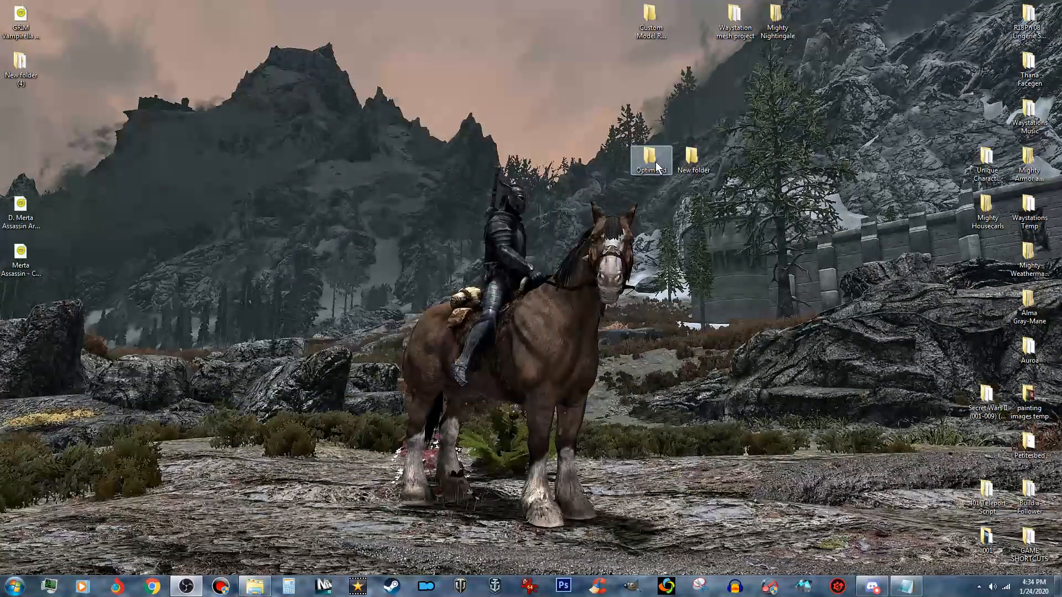
pyautogui.doubleClick(656, 161)
pyautogui.rightClick(314, 219)
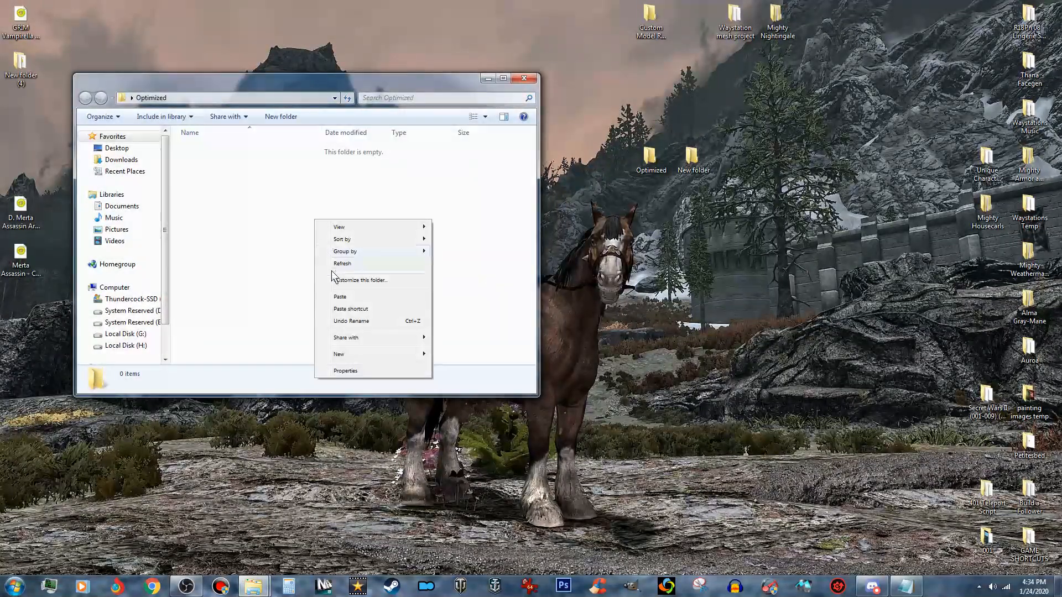
pyautogui.click(341, 297)
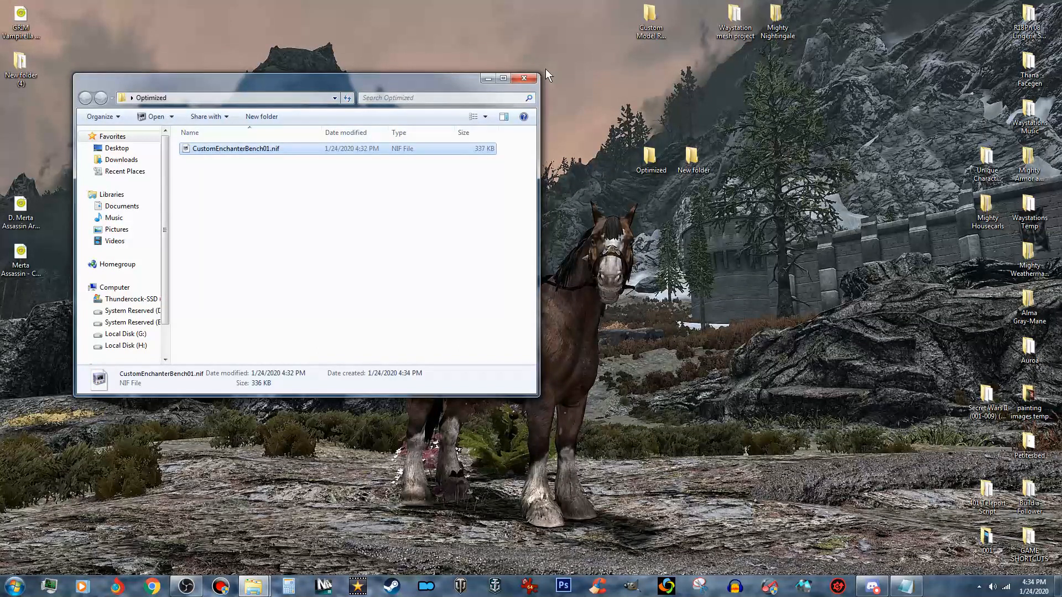
pyautogui.click(526, 75)
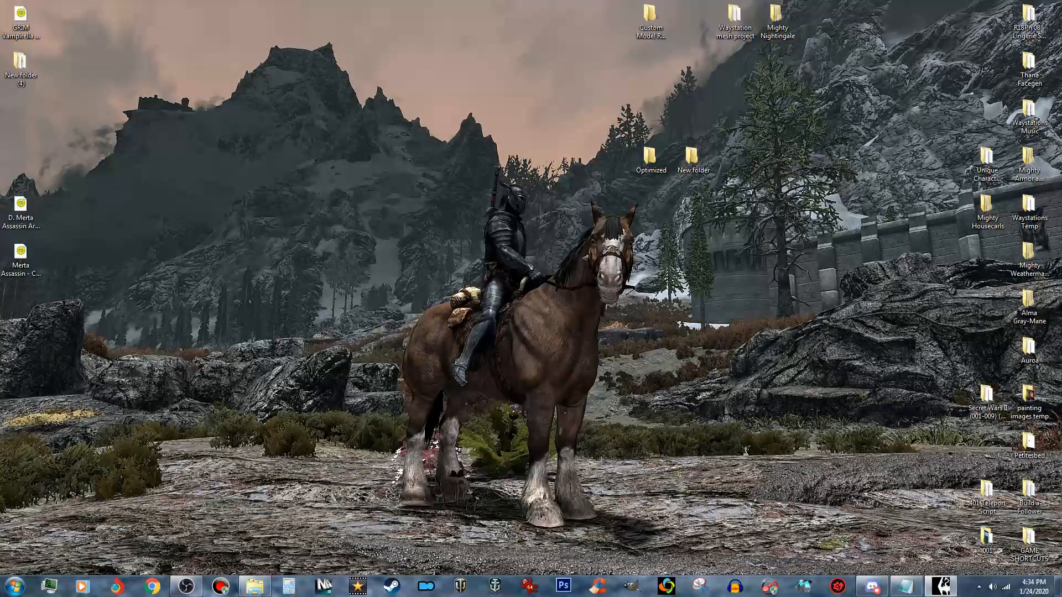
# - Switch to SSE NIF Optimizer and set its working directory to the Optimized folder on the desktop
pyautogui.moveTo(666, 242); pyautogui.dragTo(383, 260)
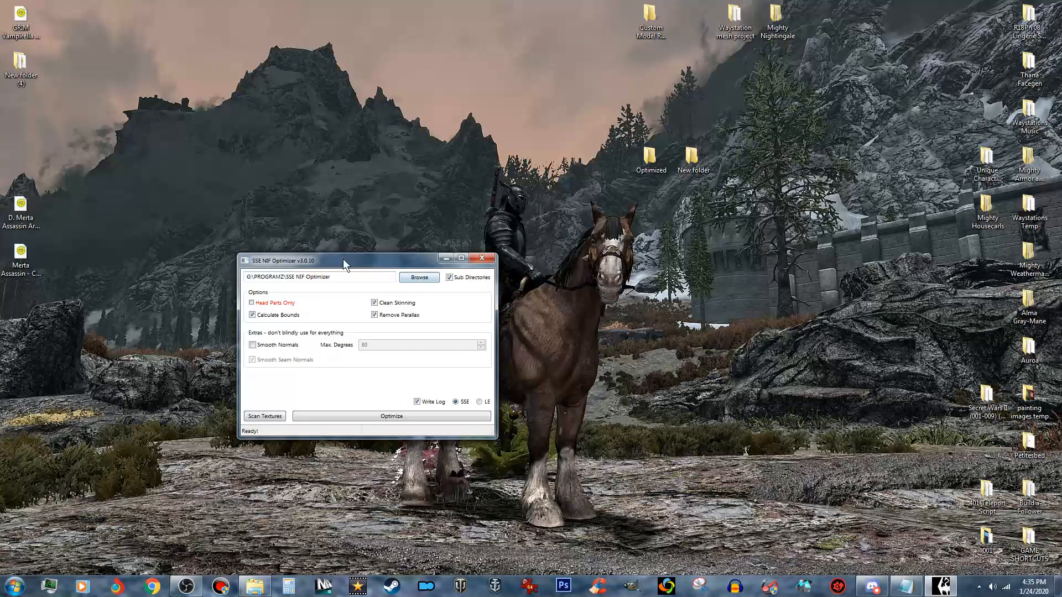
pyautogui.click(422, 278)
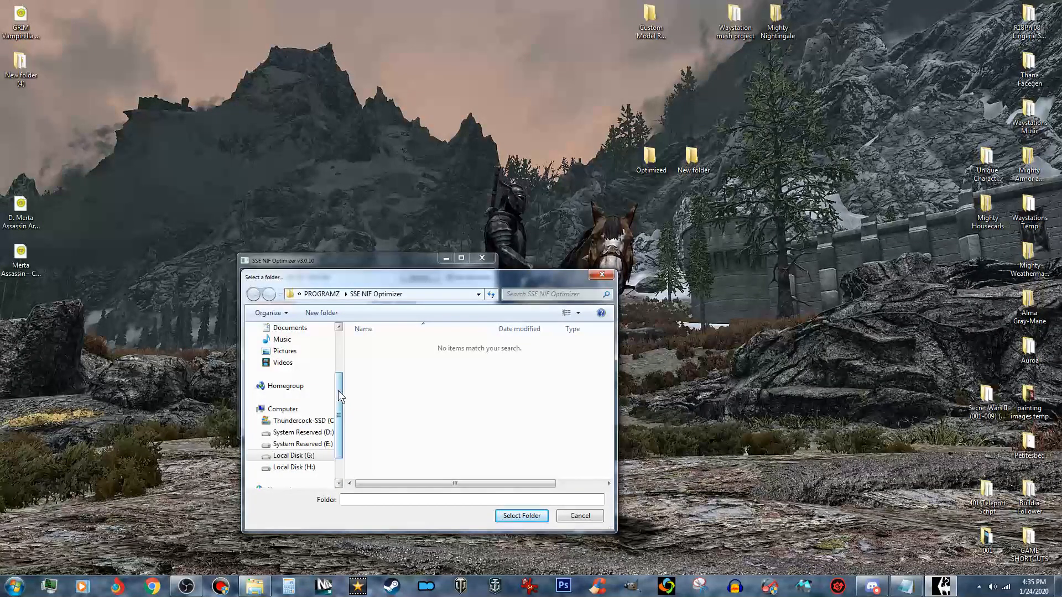
pyautogui.moveTo(338, 391); pyautogui.dragTo(342, 329)
pyautogui.click(320, 344)
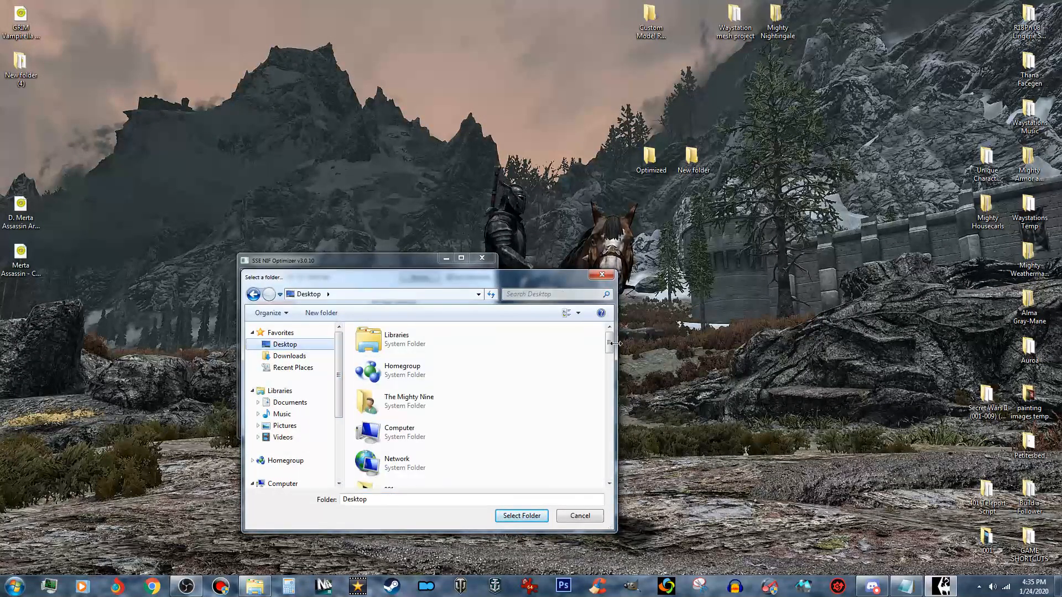
pyautogui.moveTo(609, 344); pyautogui.dragTo(609, 412)
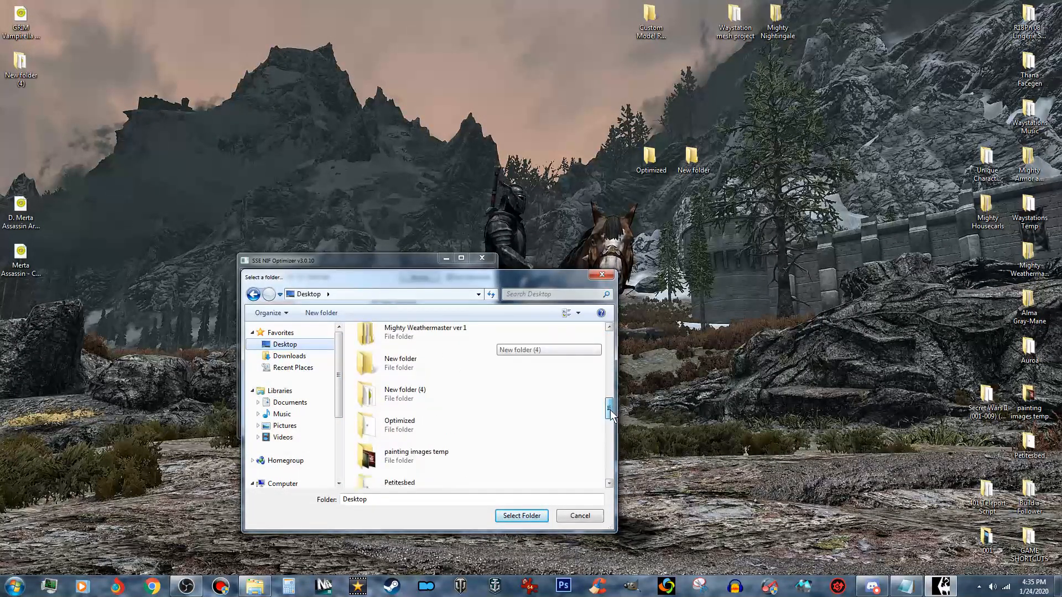
pyautogui.click(401, 432)
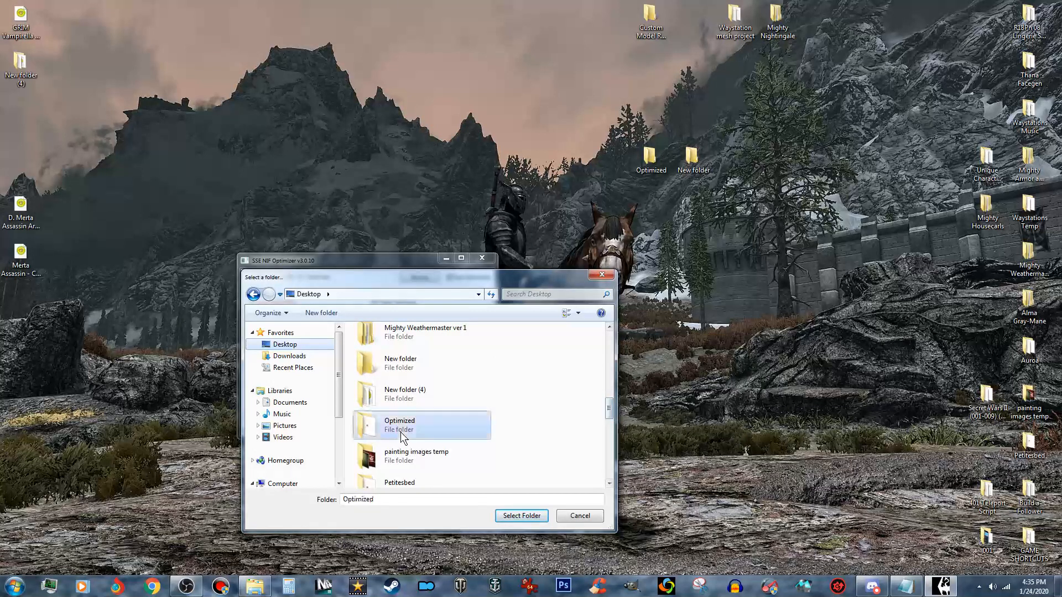
pyautogui.click(530, 520)
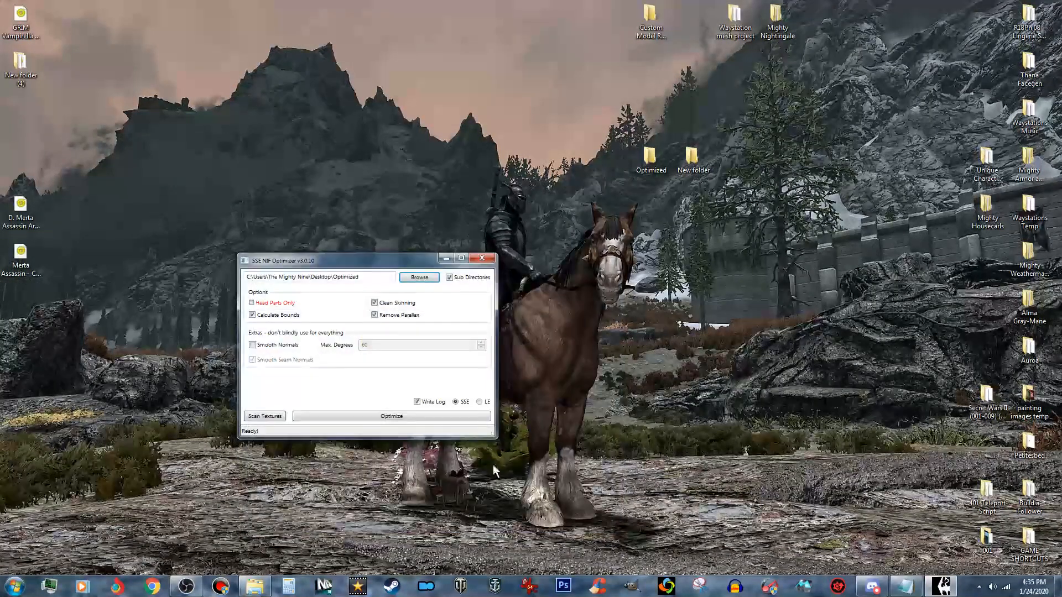
# - Set LE as the target version, run the optimization on the Optimized folder, and close SSE NIF Optimizer
pyautogui.click(480, 403)
pyautogui.click(453, 418)
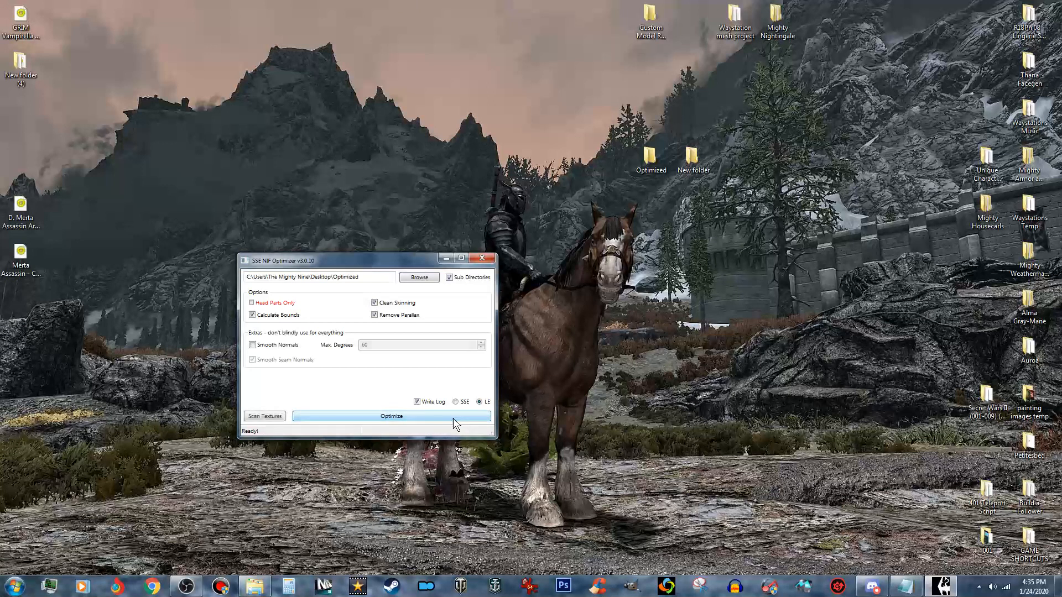
pyautogui.click(486, 258)
# - Open CustomEnchanterBench01.nif from the desktop's Optimized folder in NifSkope and dismiss the hash comparison warning
pyautogui.doubleClick(649, 161)
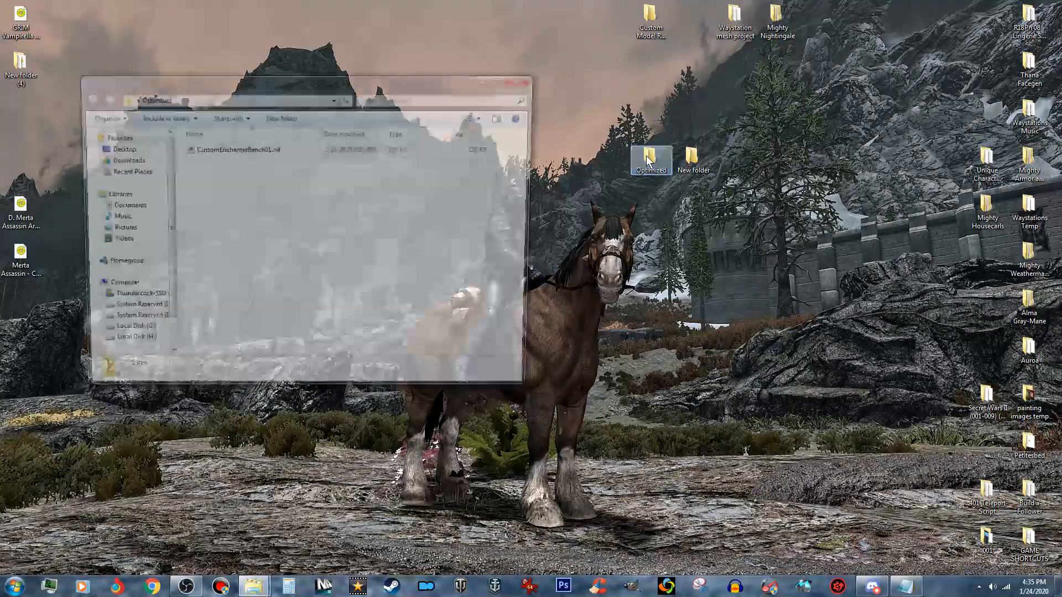
pyautogui.click(368, 147)
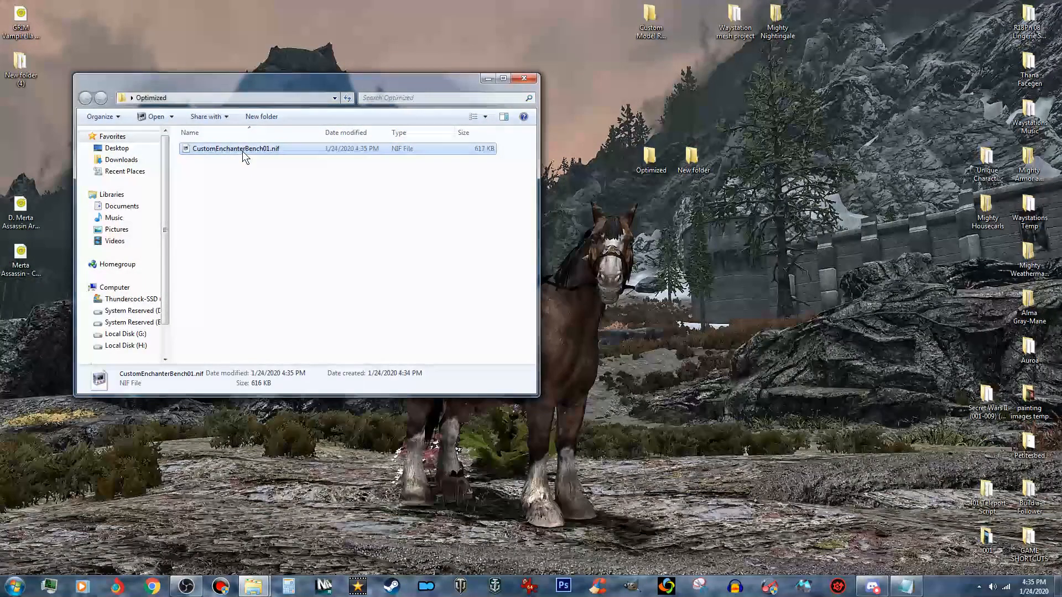
pyautogui.moveTo(244, 151); pyautogui.dragTo(1061, 323)
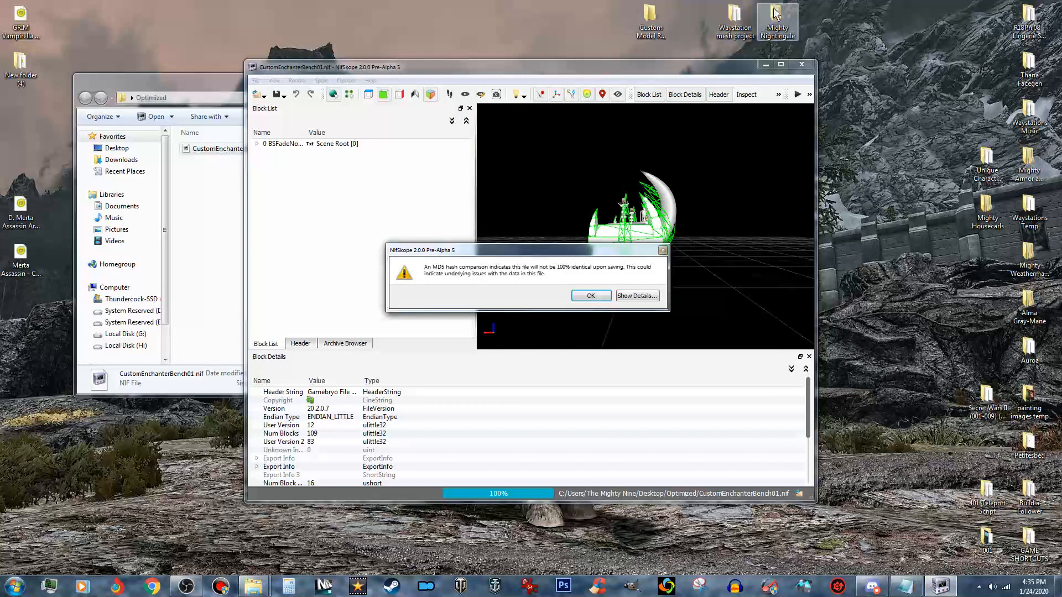
pyautogui.click(598, 300)
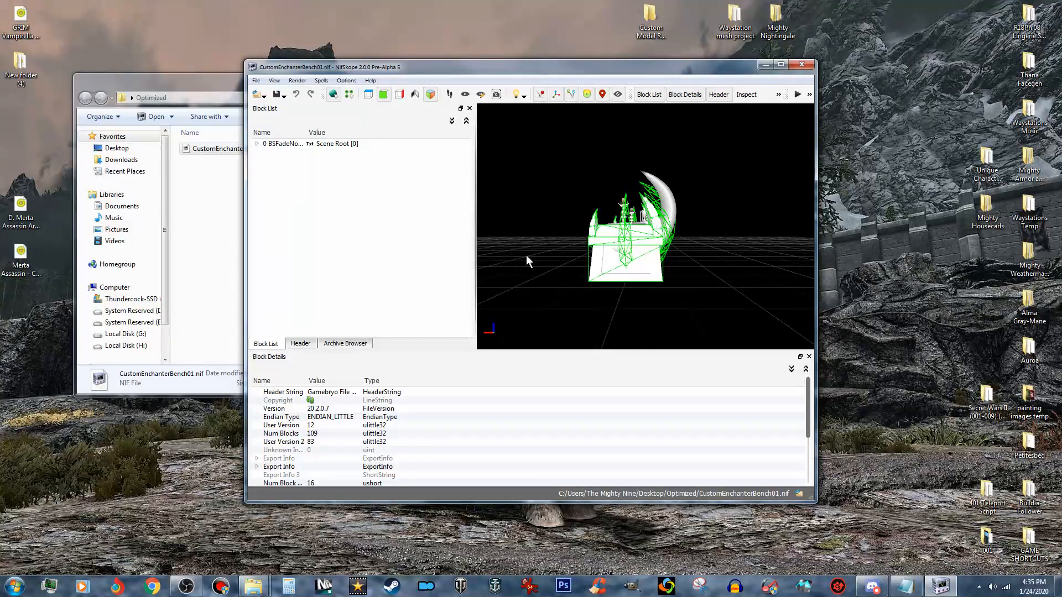
# - Examine the optimized enchanter table and its collision mesh in a maximized NifSkope window, then close the window
pyautogui.click(283, 97)
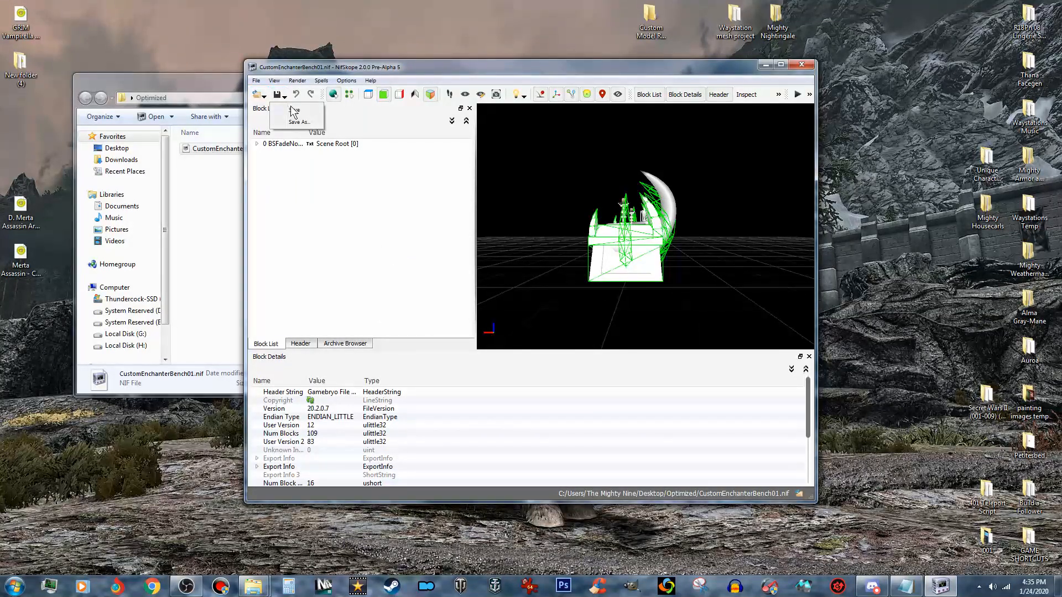
pyautogui.click(785, 64)
pyautogui.moveTo(737, 157); pyautogui.dragTo(735, 232)
pyautogui.scroll(5, 729, 230)
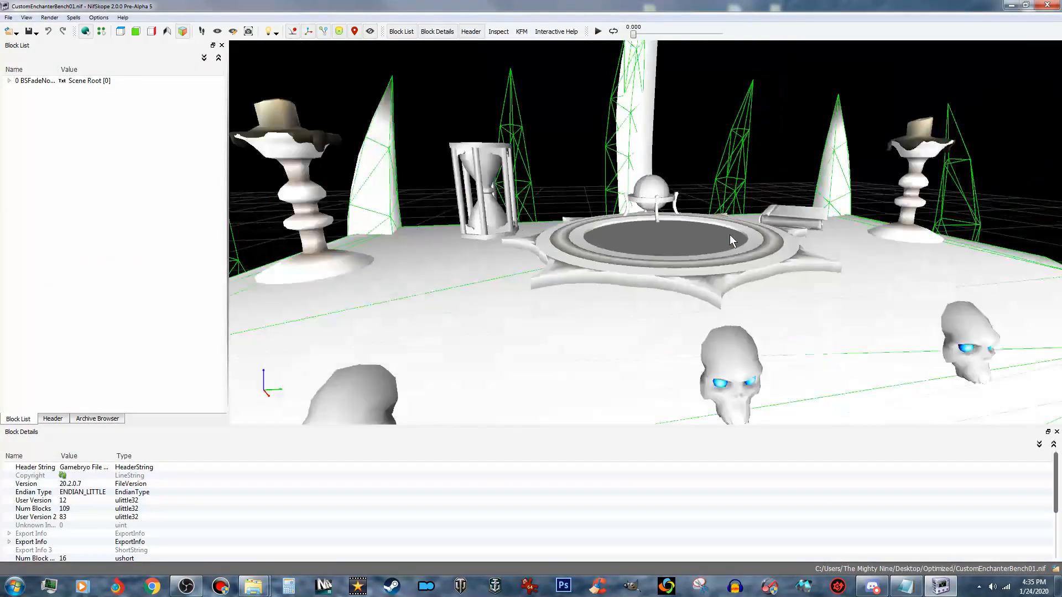
pyautogui.scroll(-3, 755, 247)
pyautogui.click(782, 261)
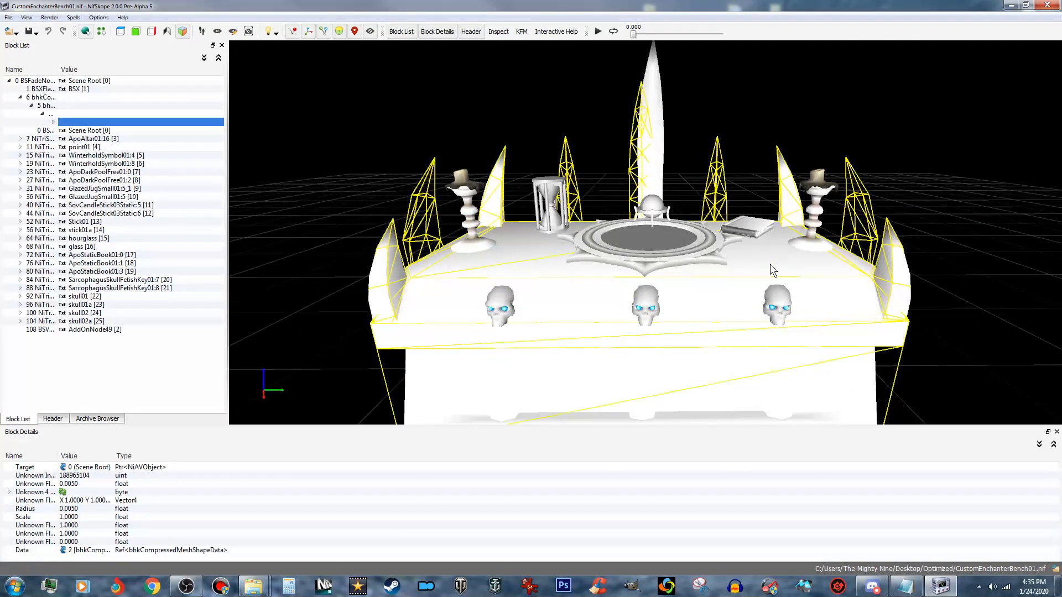
pyautogui.scroll(-5, 748, 180)
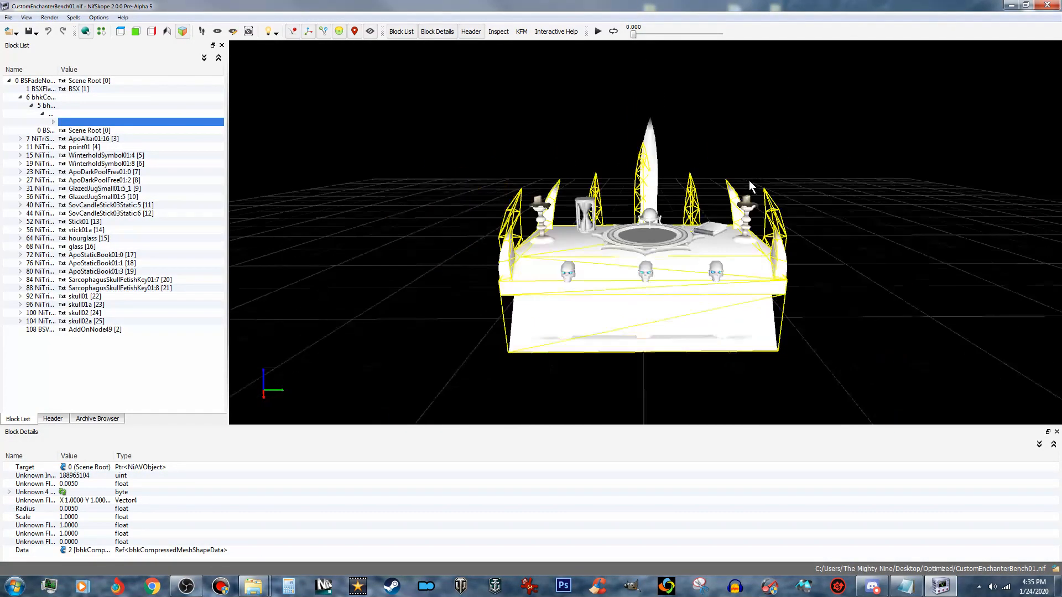
pyautogui.scroll(2, 742, 202)
pyautogui.click(1053, 9)
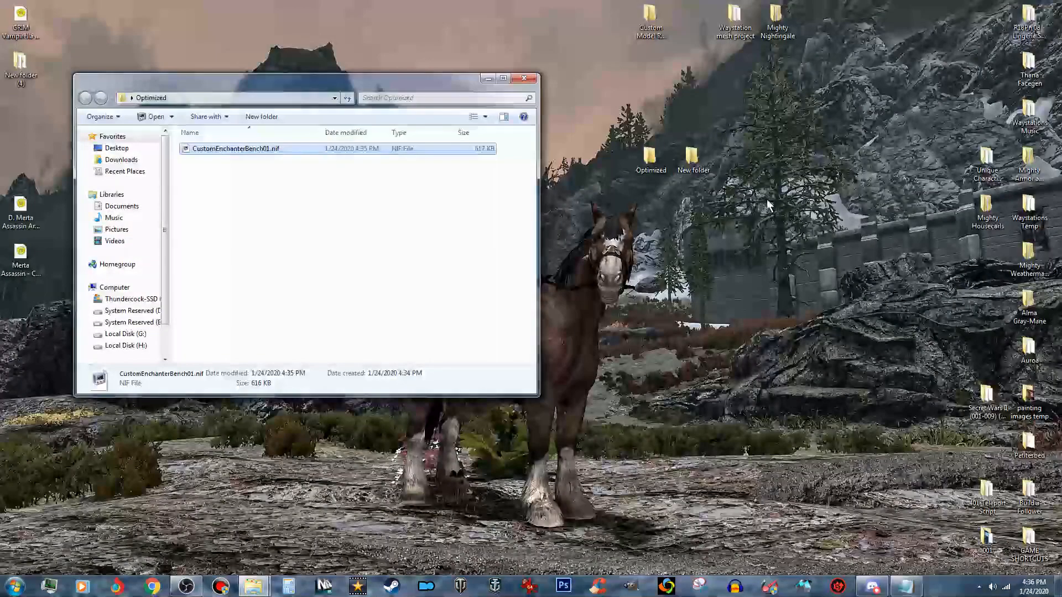
# - Reopen CustomEnchanterBench01.nif from the Optimized folder in NifSkope, expand the scene root, and select the AddOnNode49 block
pyautogui.moveTo(208, 149); pyautogui.dragTo(959, 288)
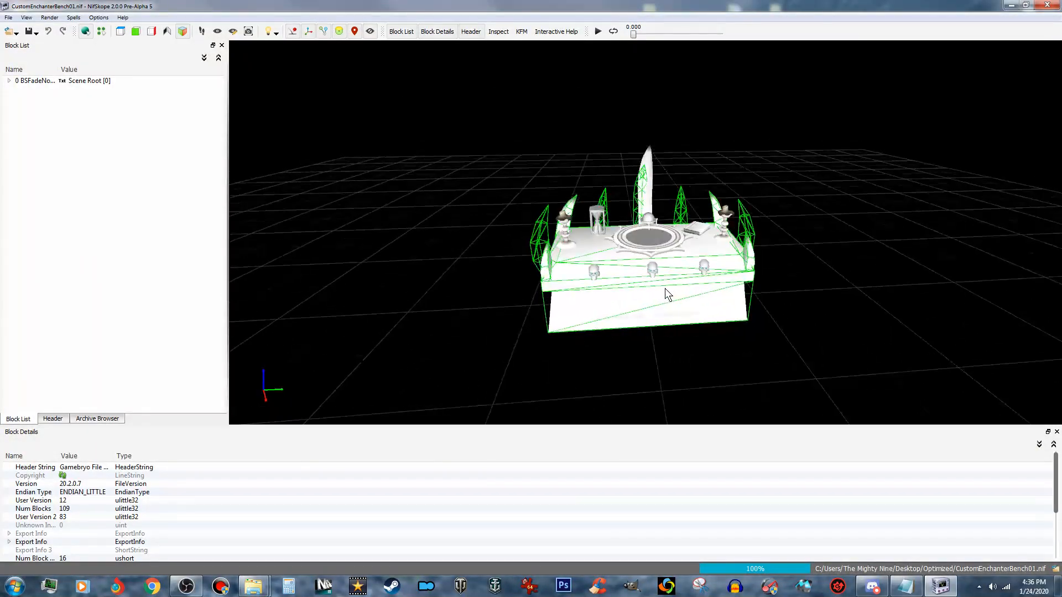
pyautogui.click(8, 80)
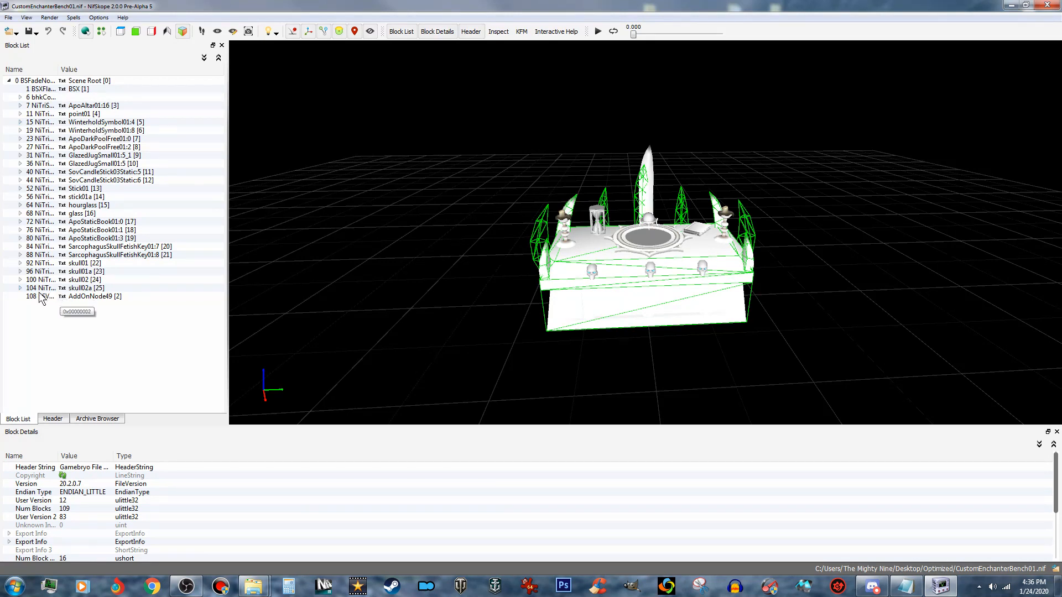
pyautogui.click(100, 297)
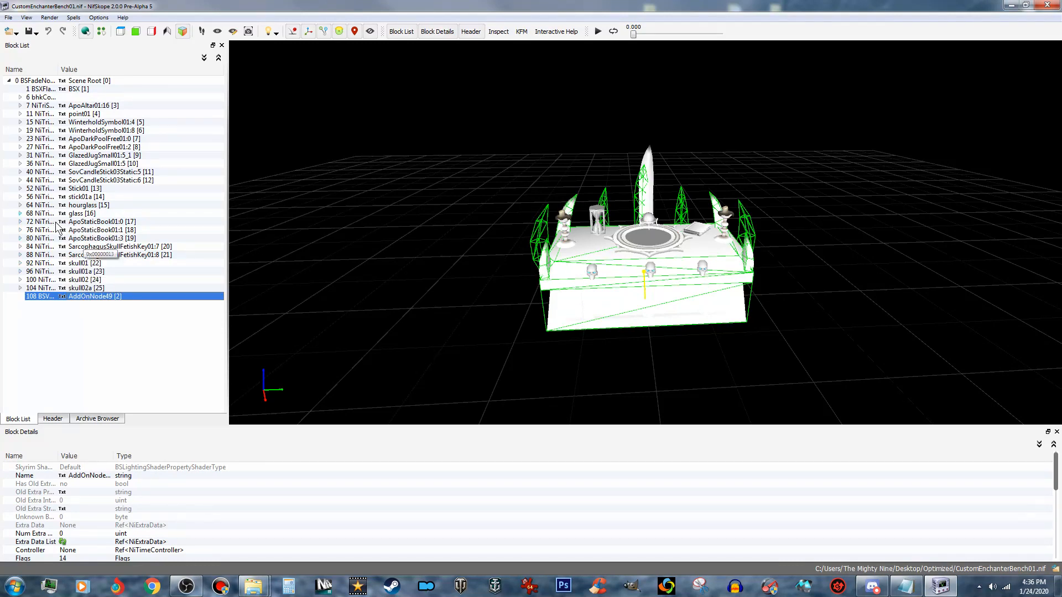
# - Show the texture set of the ApoAltar01:16 shape and widen the value column to read the full texture paths
pyautogui.click(21, 105)
pyautogui.click(31, 122)
pyautogui.click(74, 130)
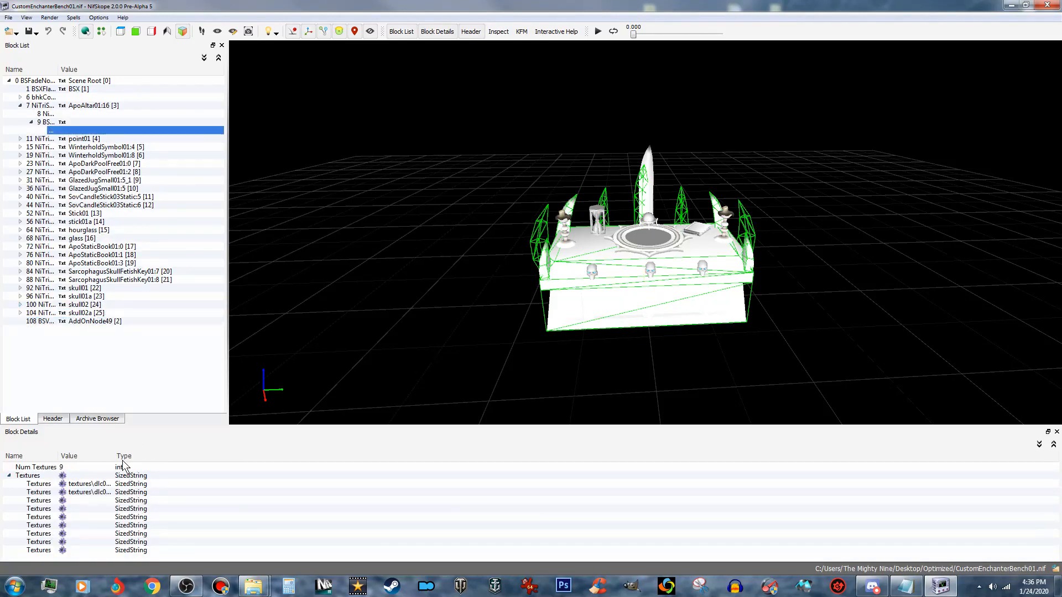
pyautogui.moveTo(118, 458); pyautogui.dragTo(300, 453)
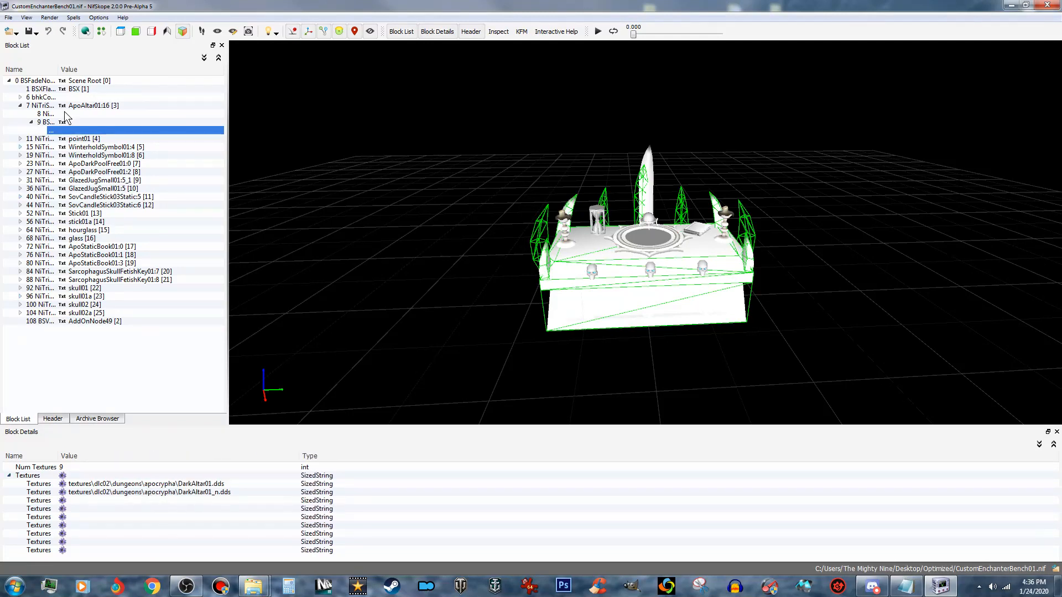
# - Show the texture set paths of the hourglass shape
pyautogui.click(86, 232)
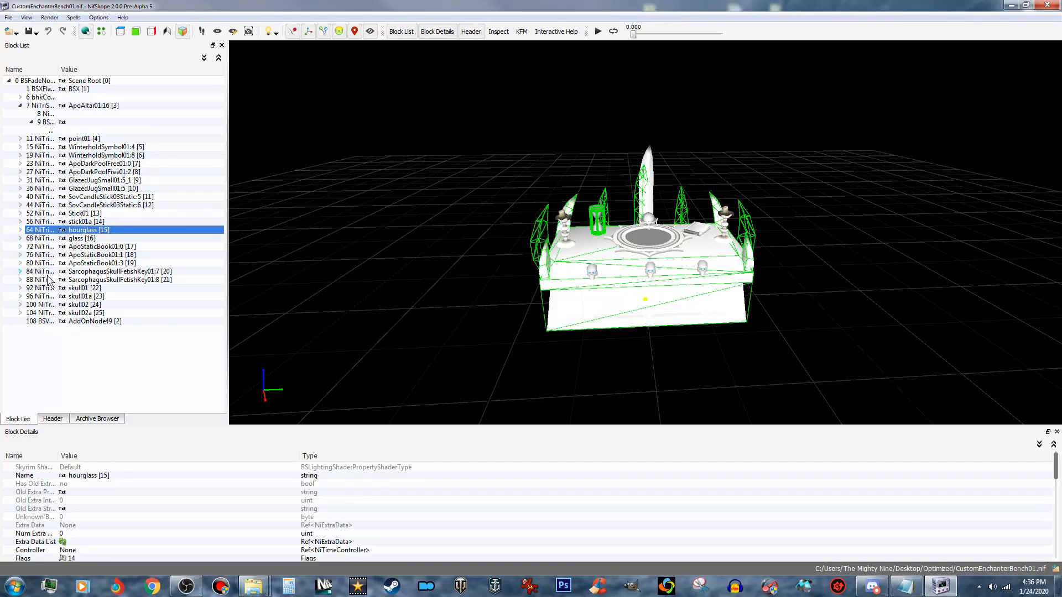
pyautogui.click(20, 231)
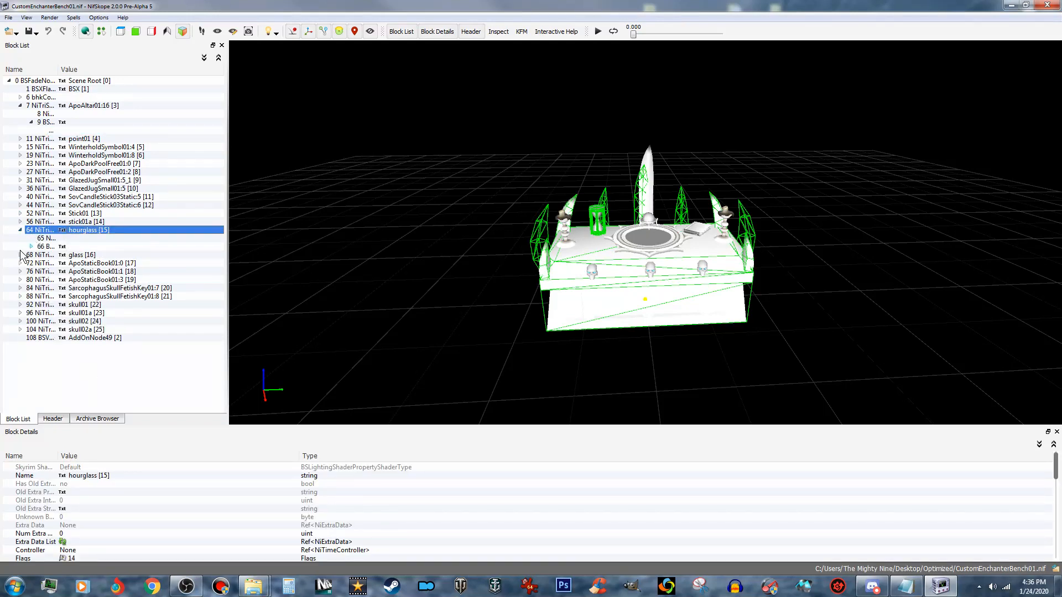
pyautogui.click(31, 247)
pyautogui.click(80, 255)
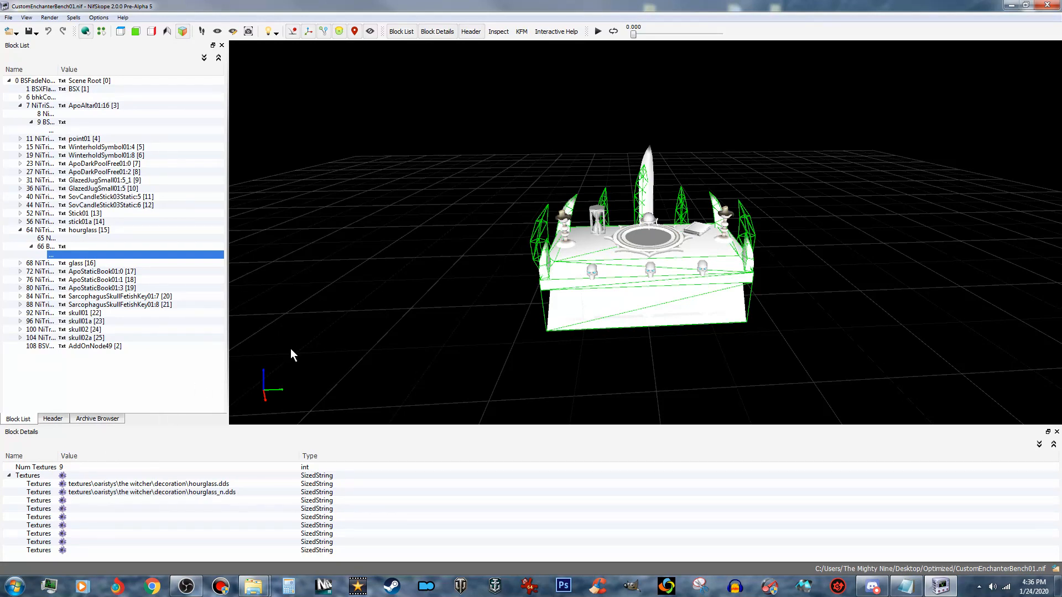
# - Show the texture set paths of the SovCandleStick03Static:5 shape, then close the NifSkope window
pyautogui.moveTo(264, 352); pyautogui.dragTo(277, 352)
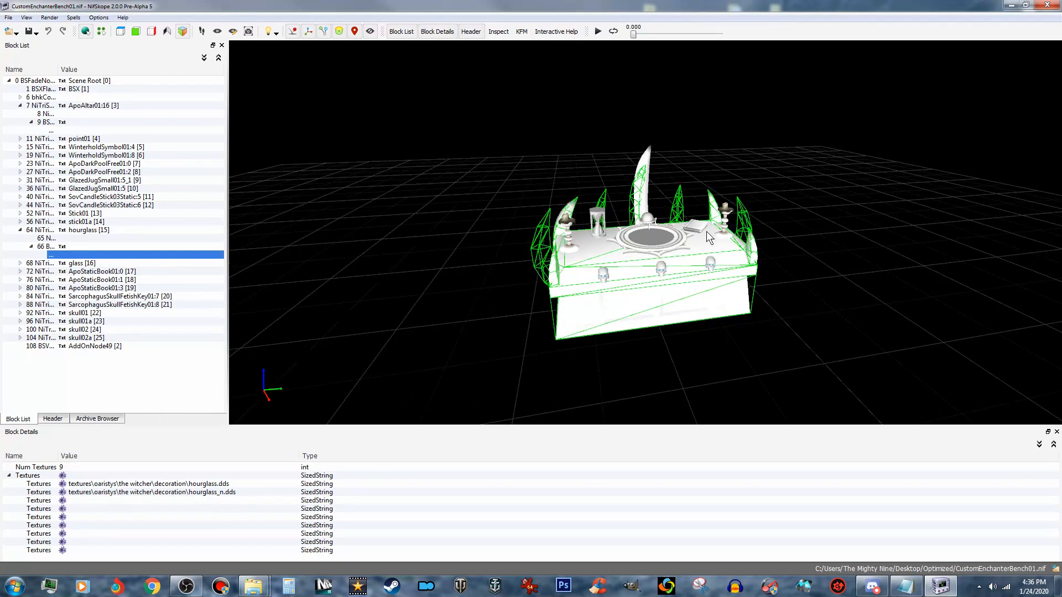
pyautogui.moveTo(555, 303)
pyautogui.mouseDown()
pyautogui.moveTo(534, 291)
pyautogui.moveTo(548, 288)
pyautogui.moveTo(535, 294)
pyautogui.mouseUp()
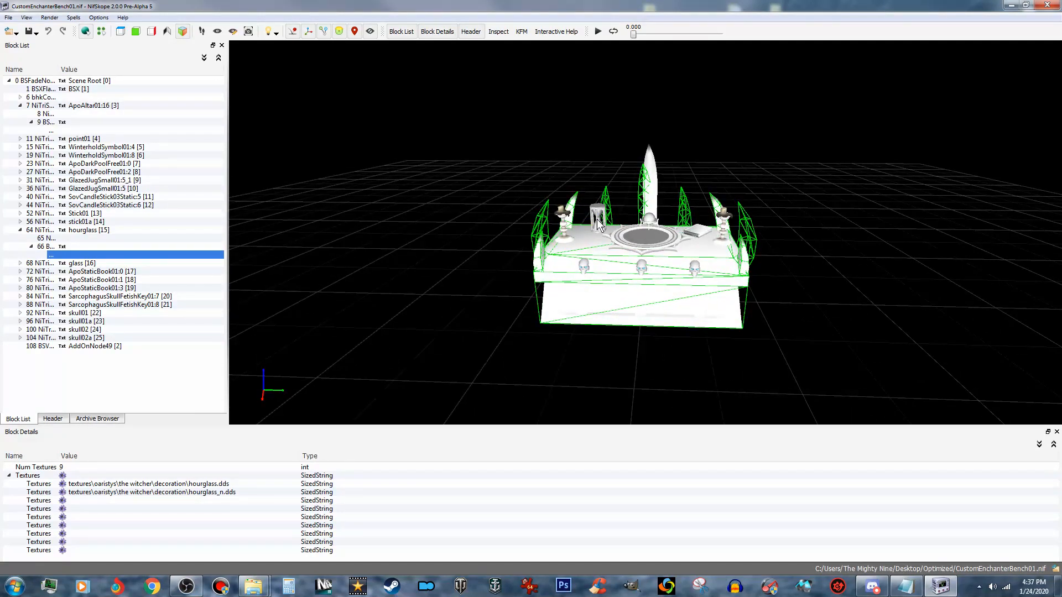
pyautogui.click(84, 198)
pyautogui.click(20, 197)
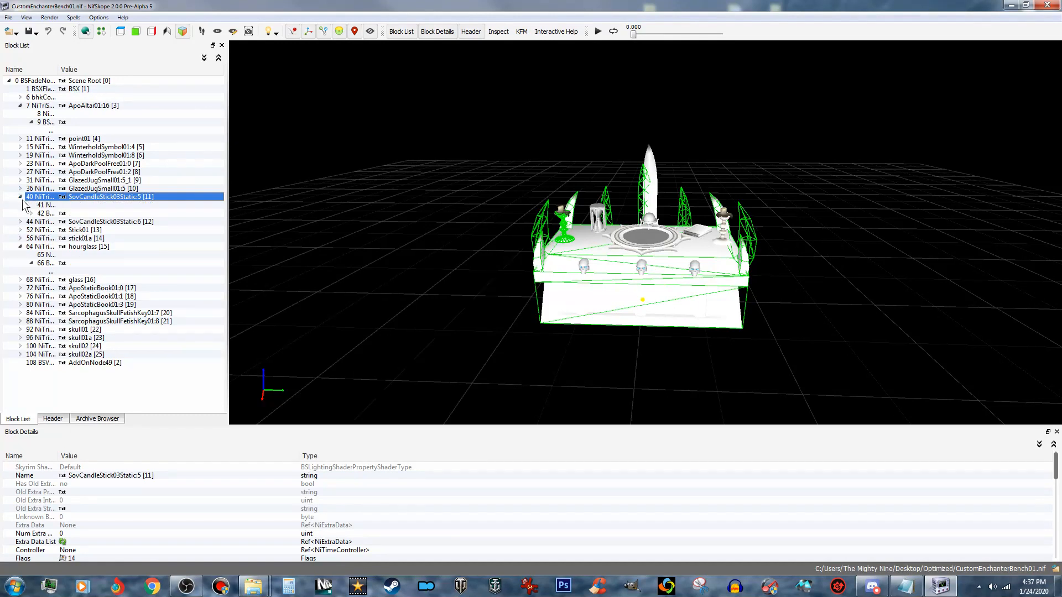
pyautogui.click(31, 213)
pyautogui.click(76, 221)
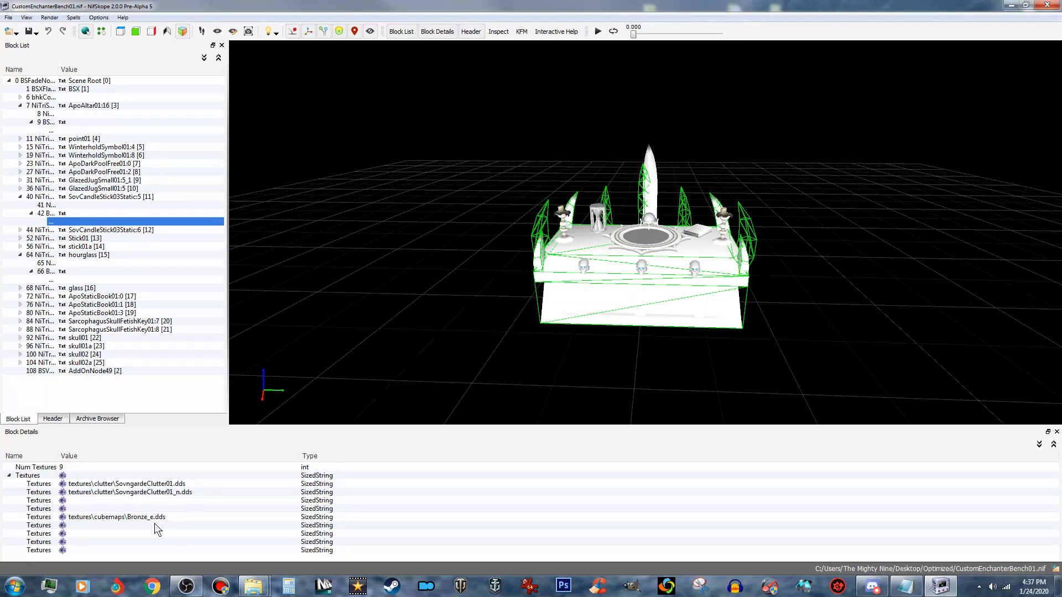
pyautogui.moveTo(509, 177); pyautogui.dragTo(494, 203)
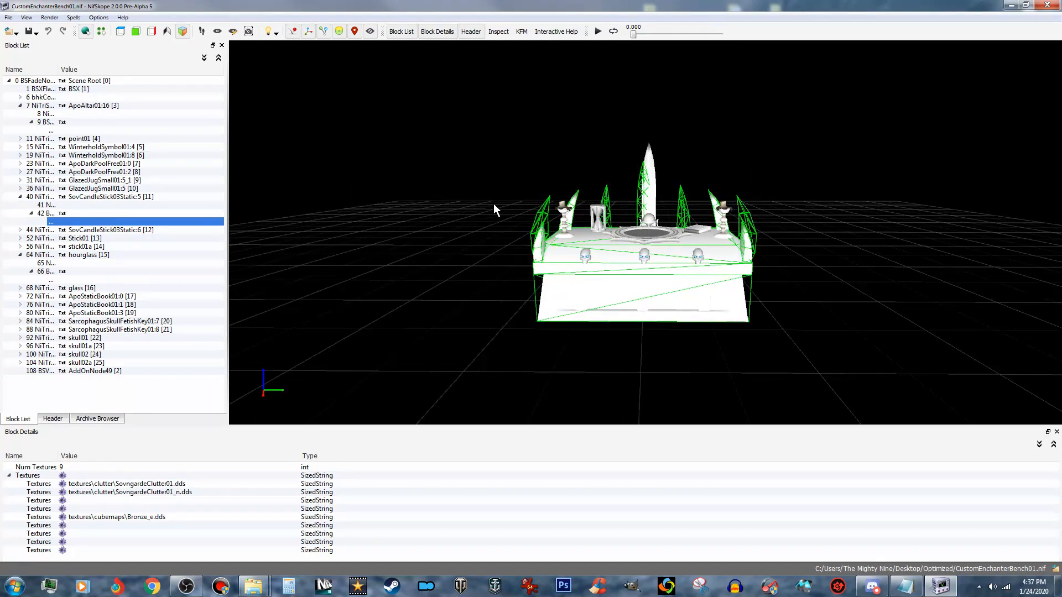
pyautogui.click(1047, 5)
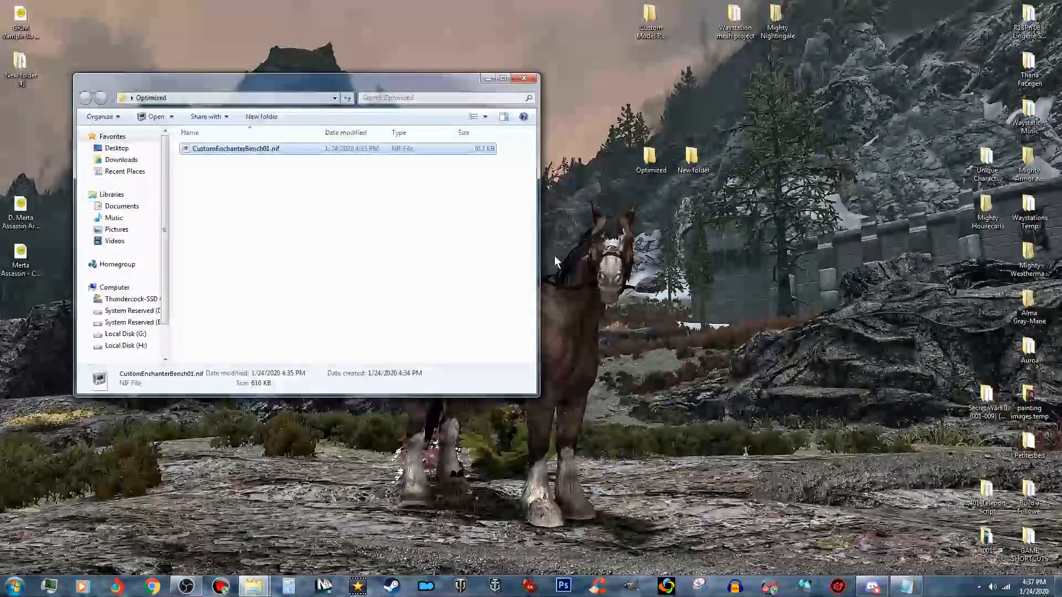
# - Copy CustomEnchanterBench01.nif from the Optimized folder into the desktop's New folder
pyautogui.rightClick(370, 153)
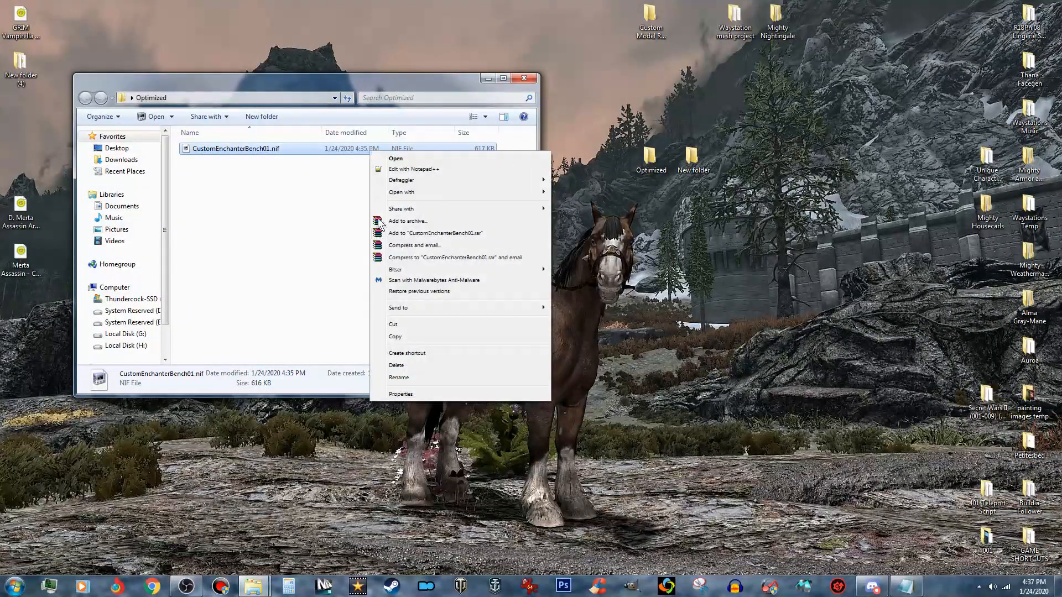
pyautogui.click(395, 337)
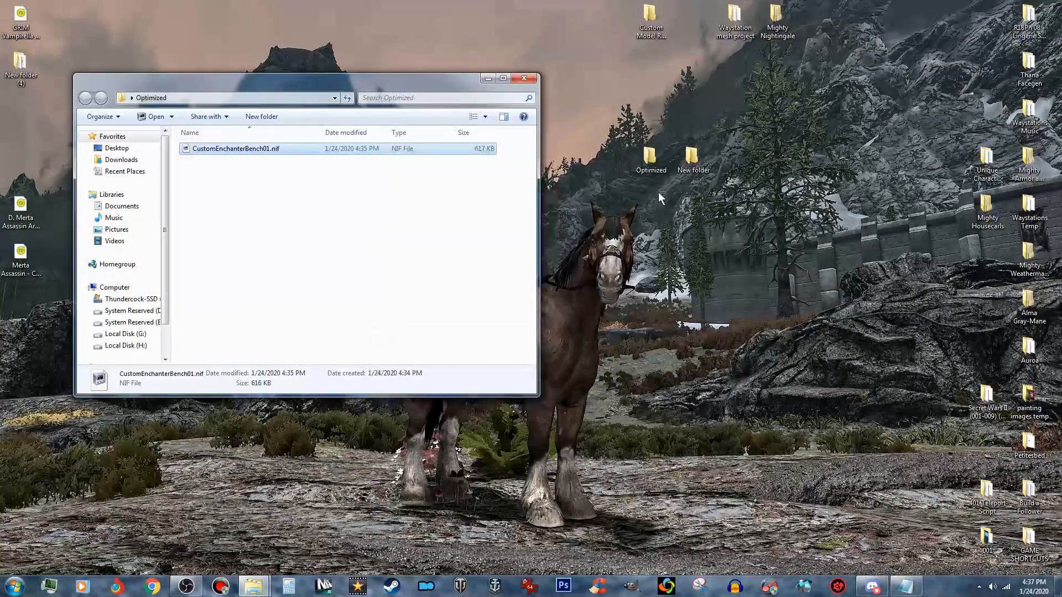
pyautogui.doubleClick(691, 158)
pyautogui.moveTo(462, 100); pyautogui.dragTo(749, 131)
pyautogui.rightClick(625, 264)
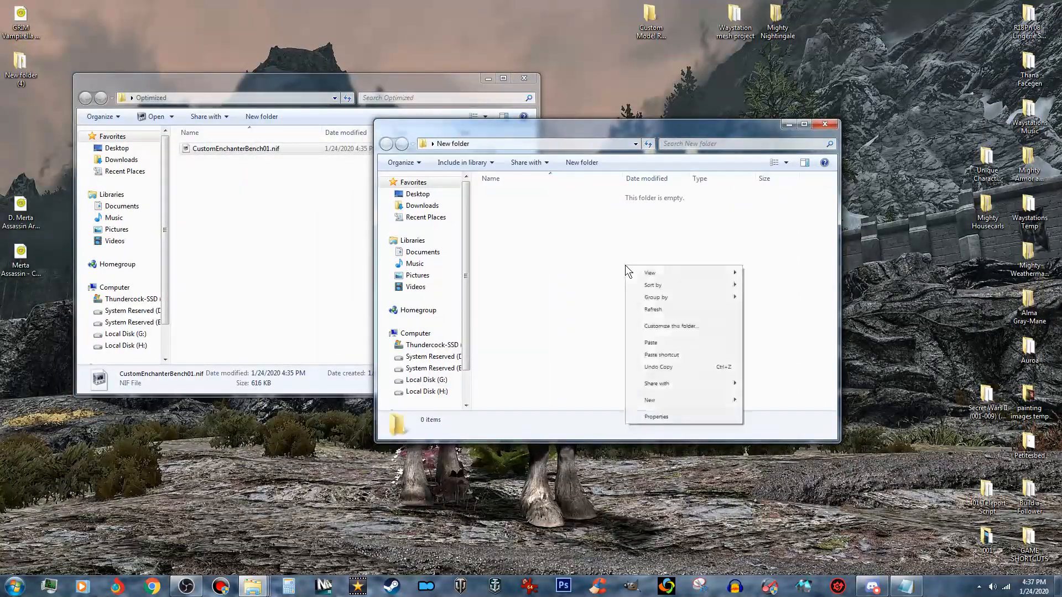
pyautogui.click(659, 341)
# - Minimize the Optimized folder window and open the copied CustomEnchanterBench01.nif from New folder in NifSkope
pyautogui.click(238, 205)
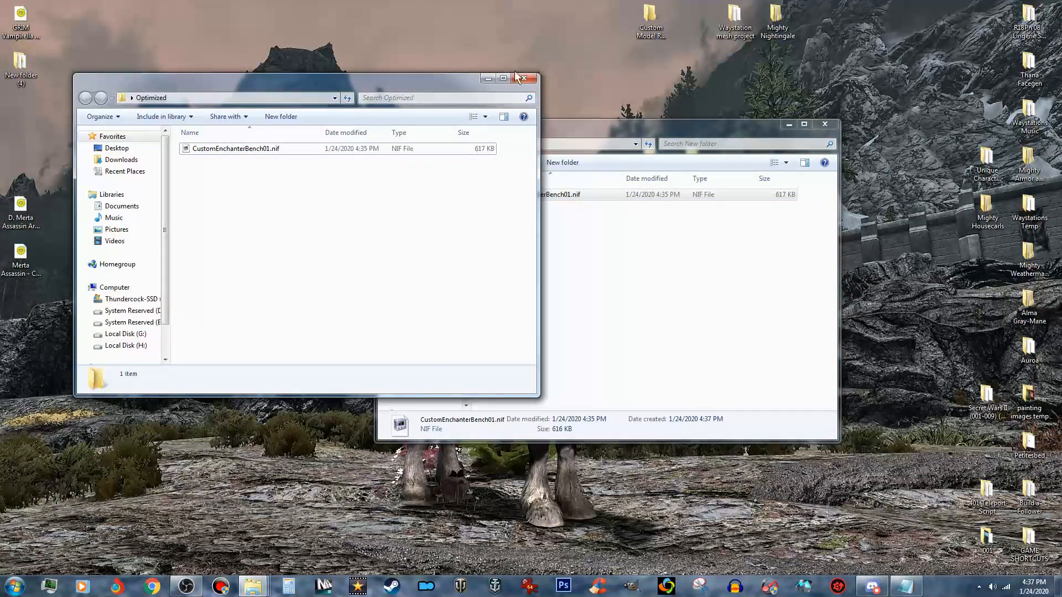
pyautogui.click(484, 79)
pyautogui.moveTo(579, 126); pyautogui.dragTo(287, 100)
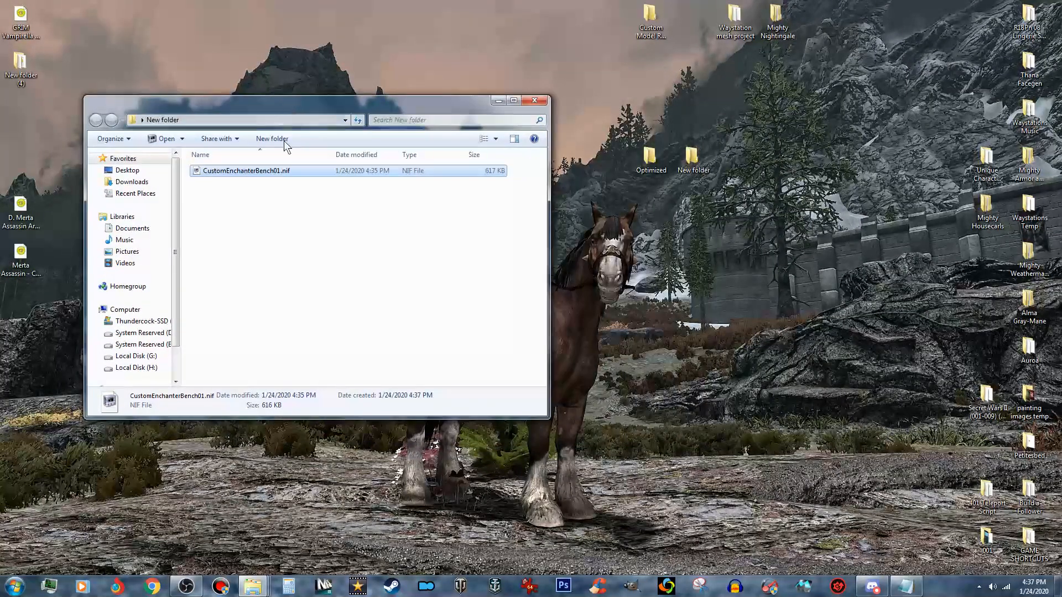
pyautogui.moveTo(493, 224); pyautogui.dragTo(1061, 231)
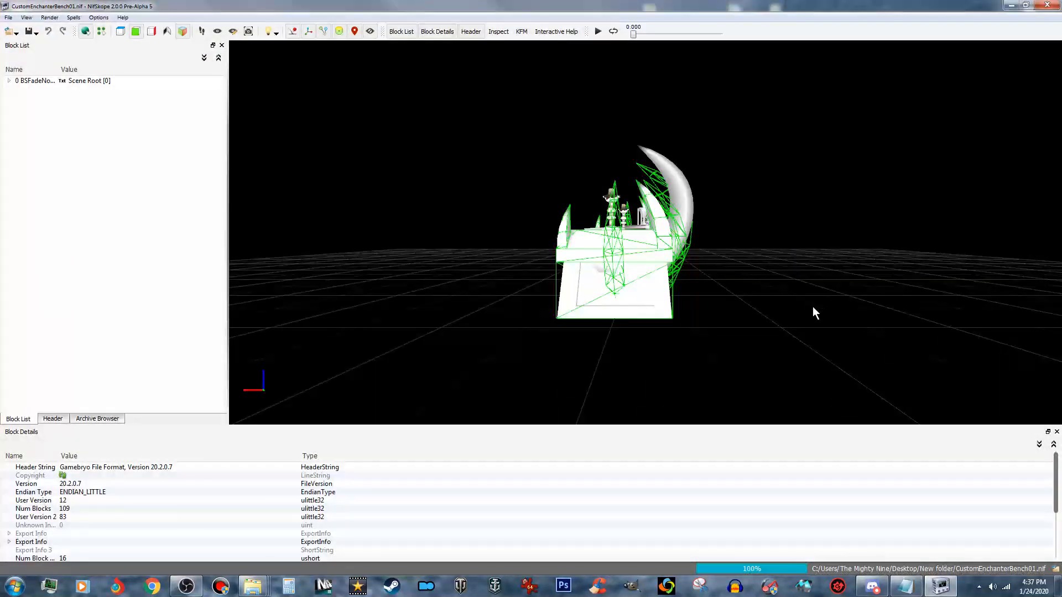
pyautogui.moveTo(694, 287); pyautogui.dragTo(808, 300)
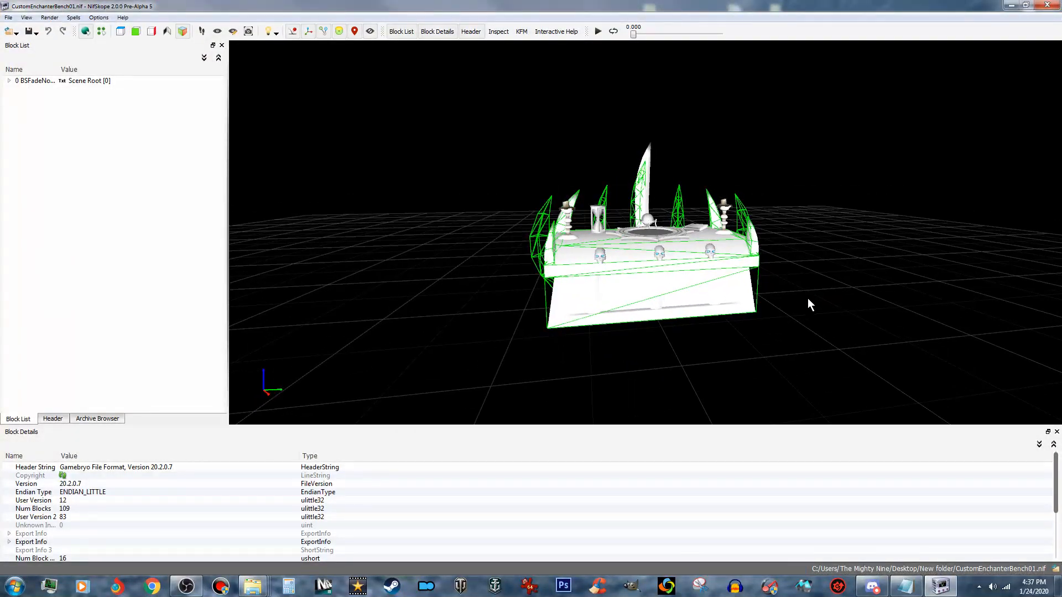
# - Expand the scene root and remove the BSX flags branch from the copied mesh
pyautogui.click(8, 80)
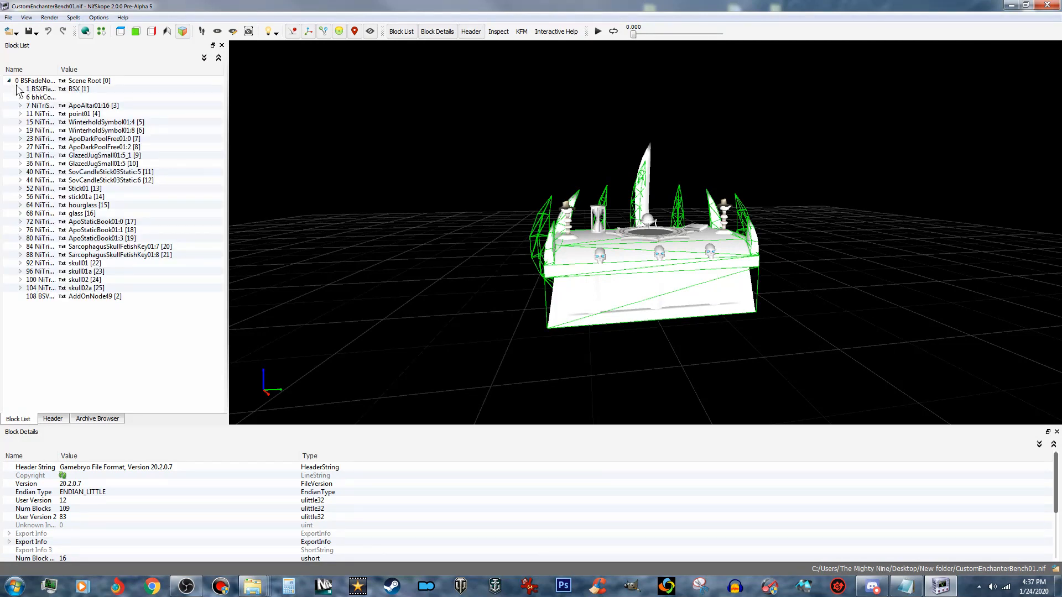
pyautogui.click(44, 89)
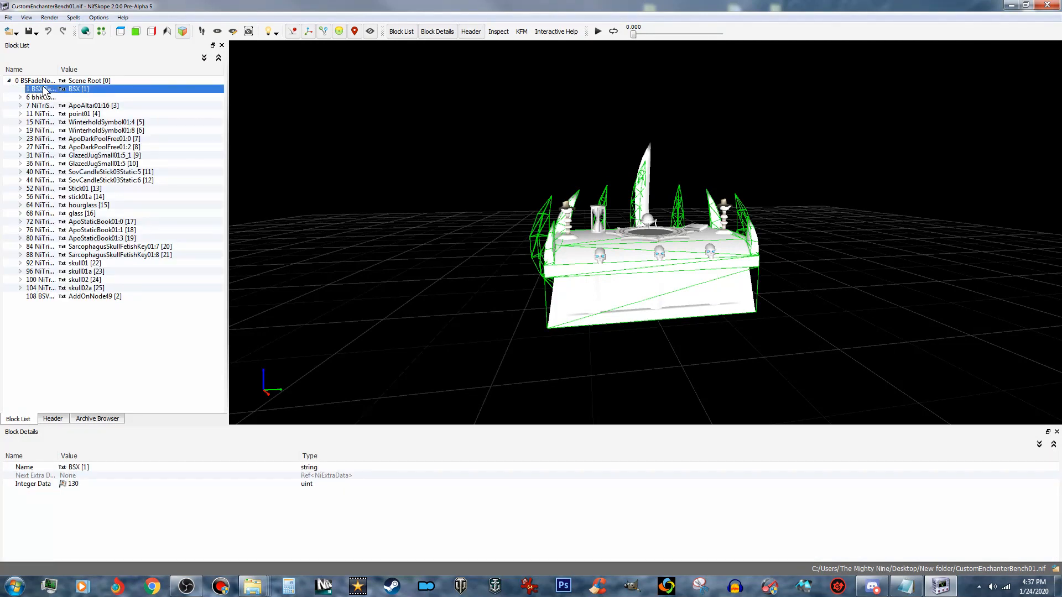
pyautogui.rightClick(44, 78)
pyautogui.moveTo(72, 94)
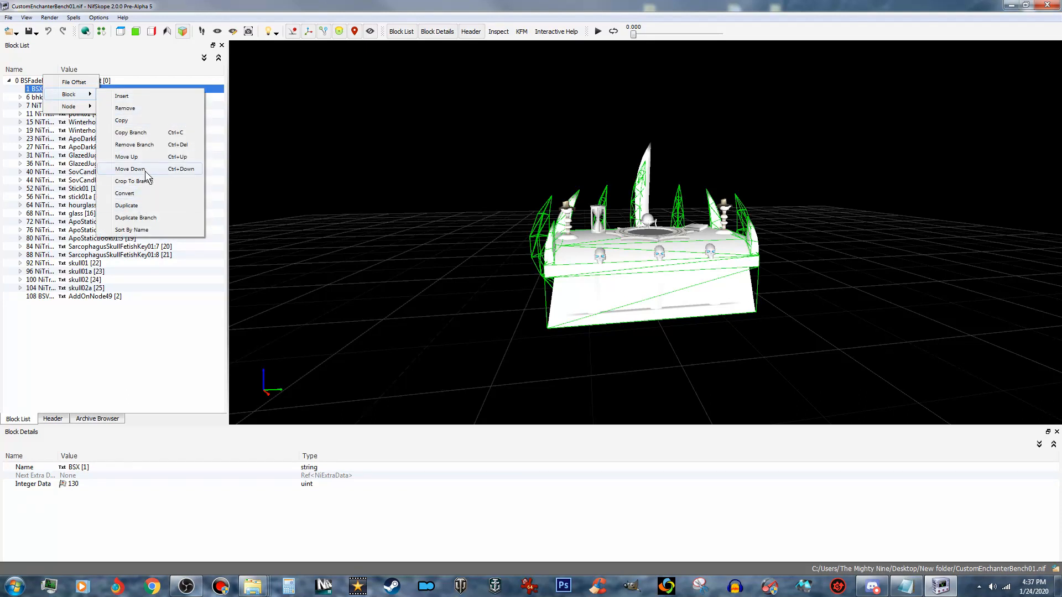
pyautogui.click(151, 145)
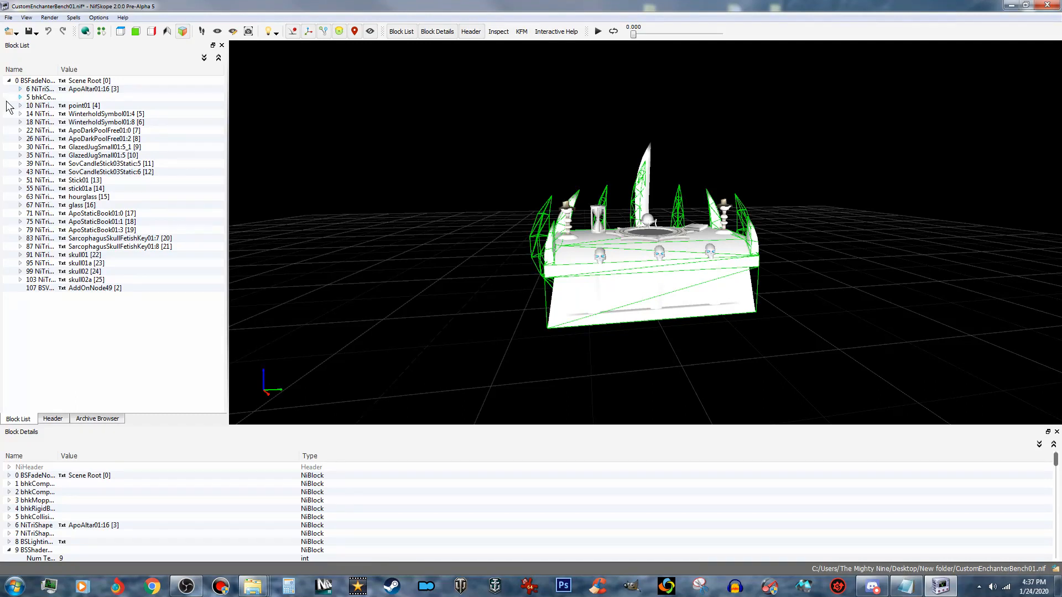
# - Widen the block name column and remove the bhkCollisionObject branch from the scene root
pyautogui.click(36, 98)
pyautogui.moveTo(56, 69); pyautogui.dragTo(134, 69)
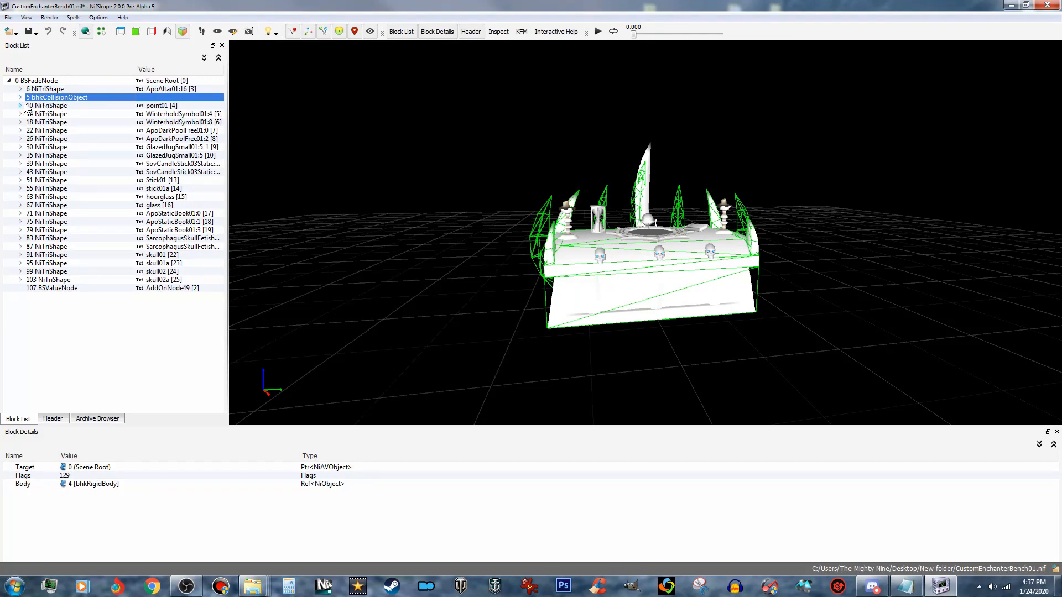
pyautogui.rightClick(53, 100)
pyautogui.moveTo(85, 105)
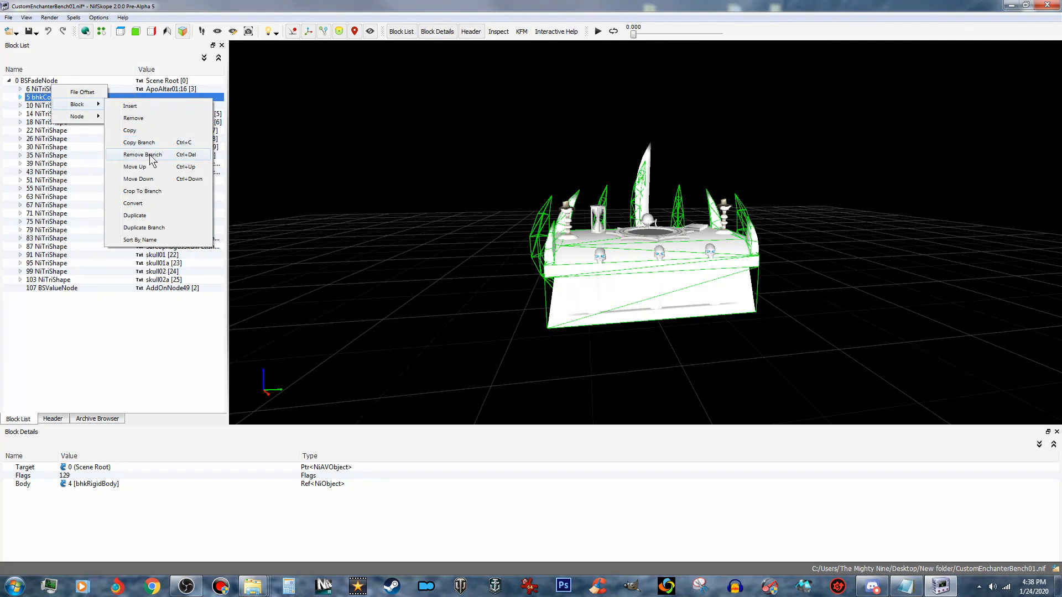
pyautogui.click(142, 155)
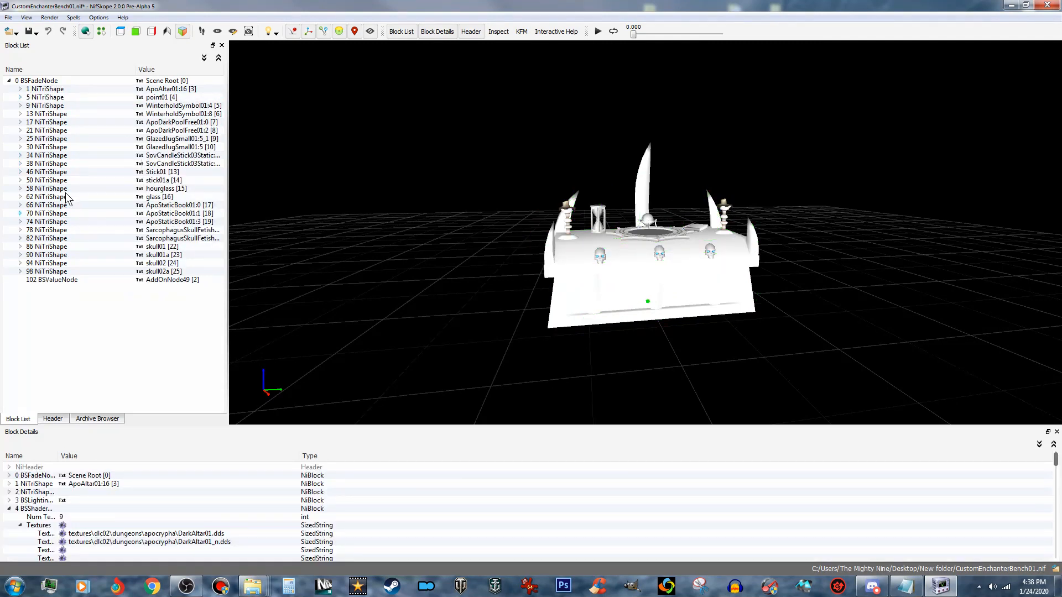
# - Remove the AddOnNode49 BSValueNode branch from the scene root
pyautogui.click(72, 281)
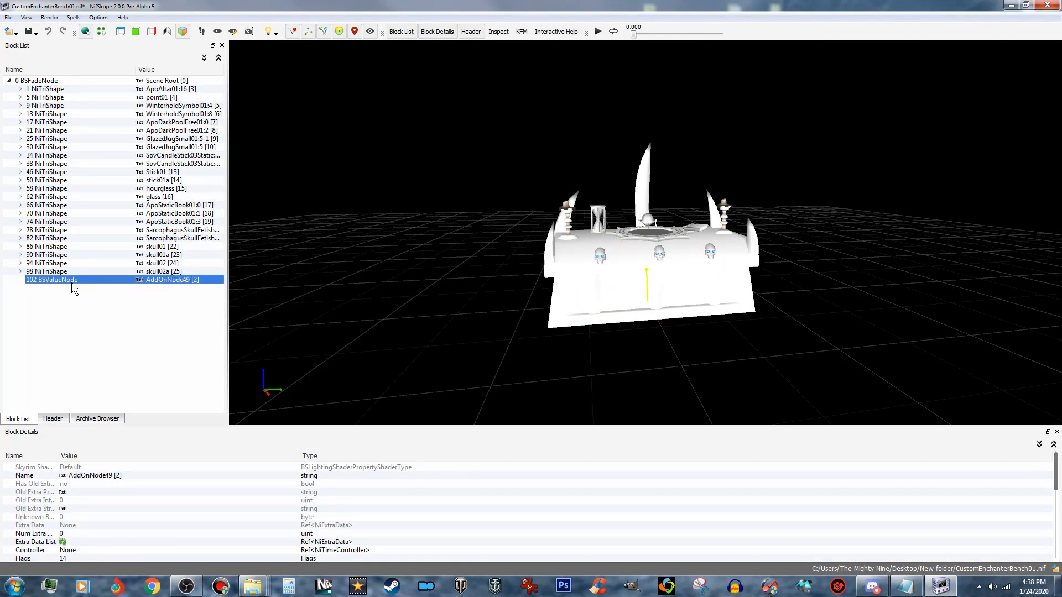
pyautogui.rightClick(71, 282)
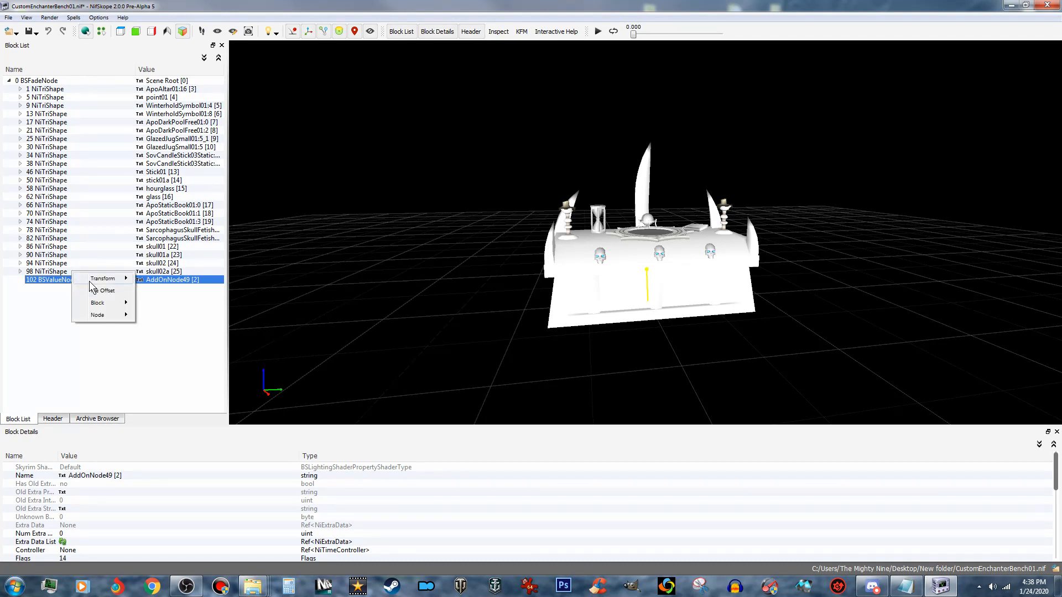
pyautogui.moveTo(109, 308)
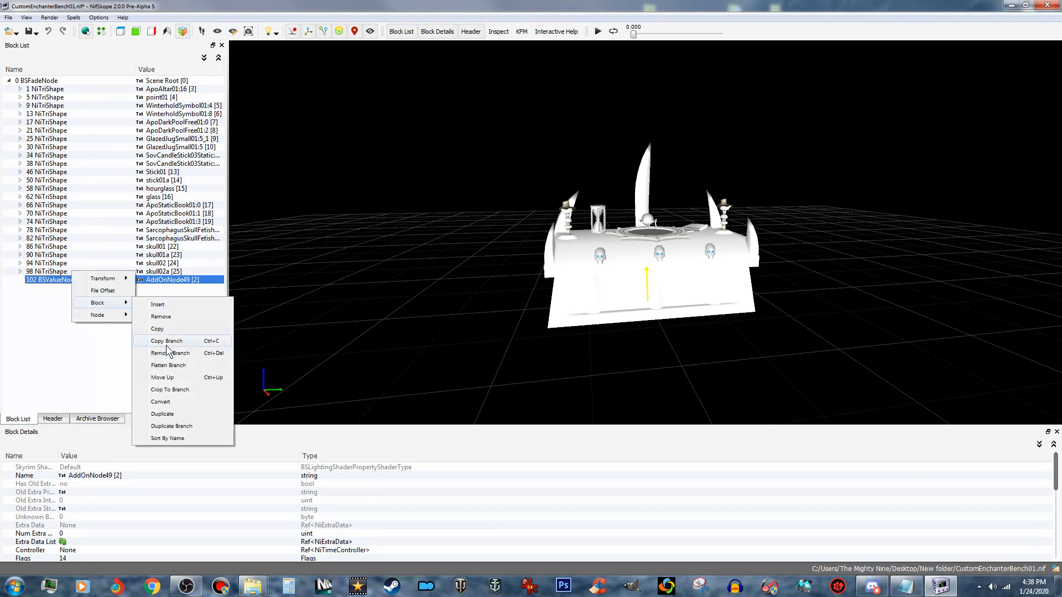
pyautogui.click(180, 360)
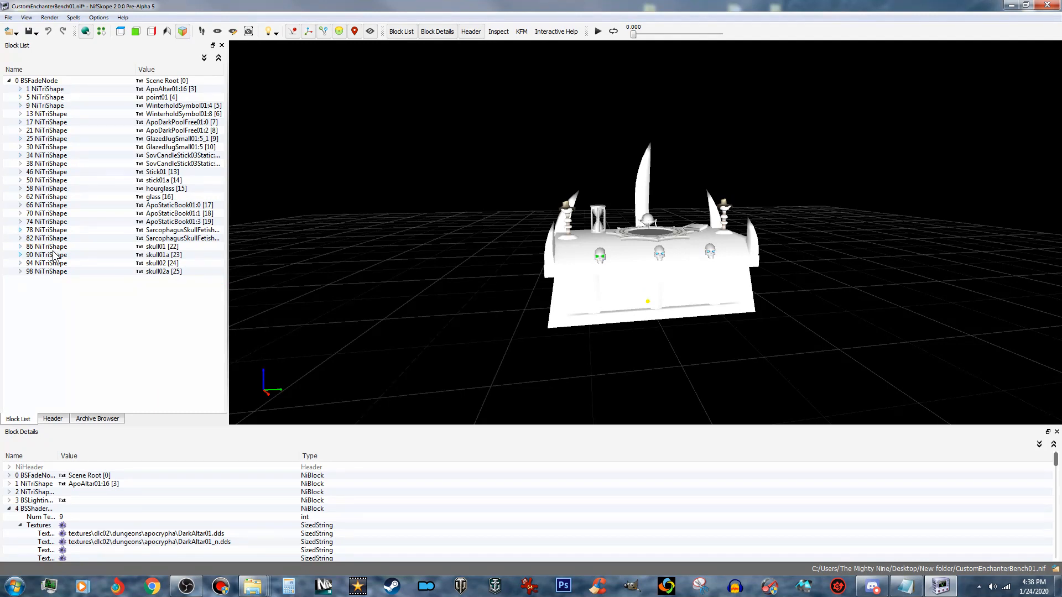
# - Remove the BSLightingShaderProperty branch from the ApoAltar01:16 shape
pyautogui.click(20, 88)
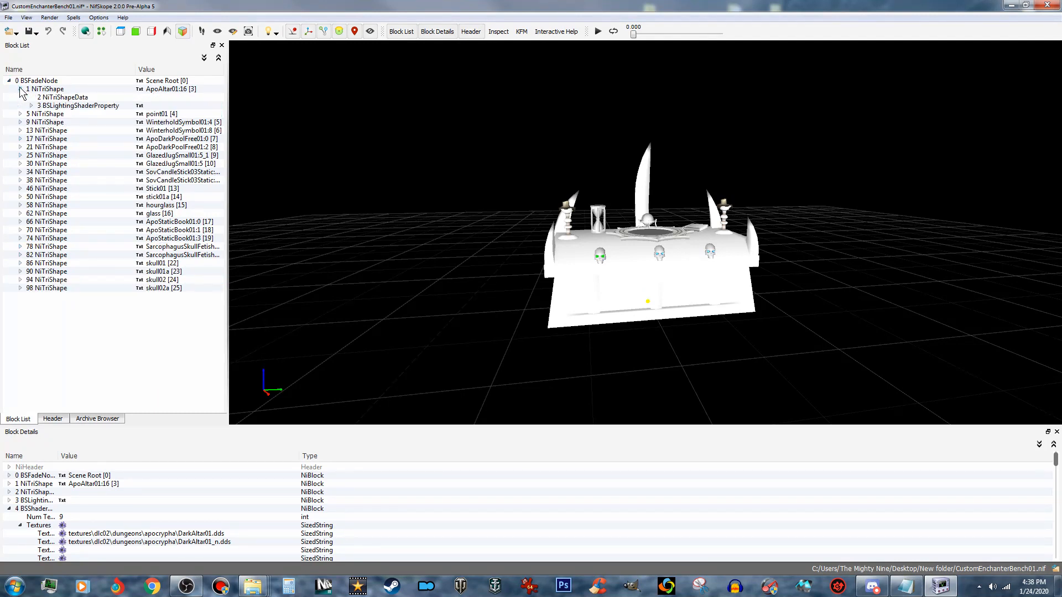
pyautogui.click(62, 107)
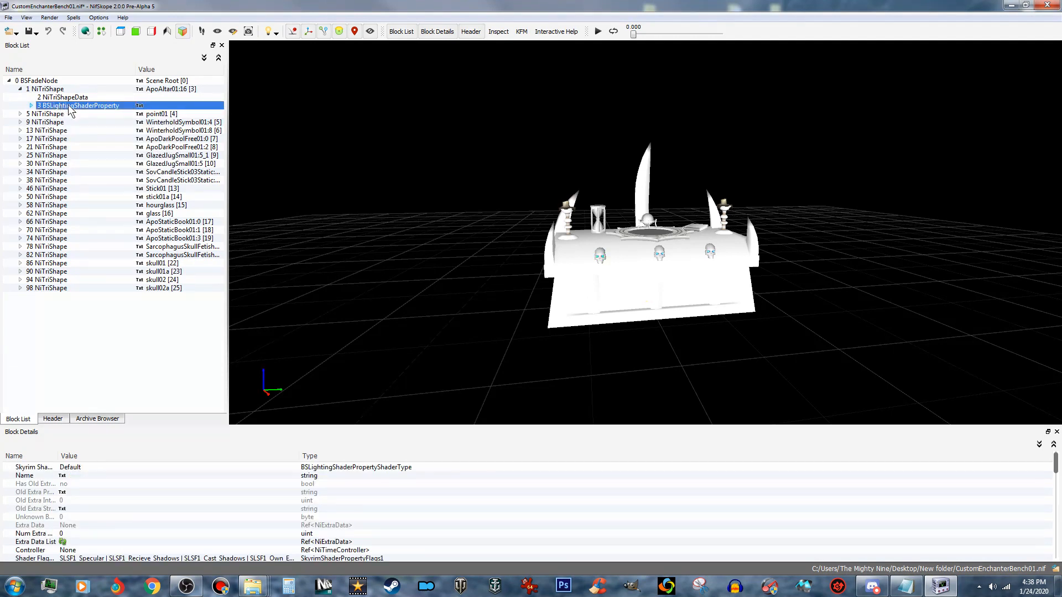
pyautogui.rightClick(84, 110)
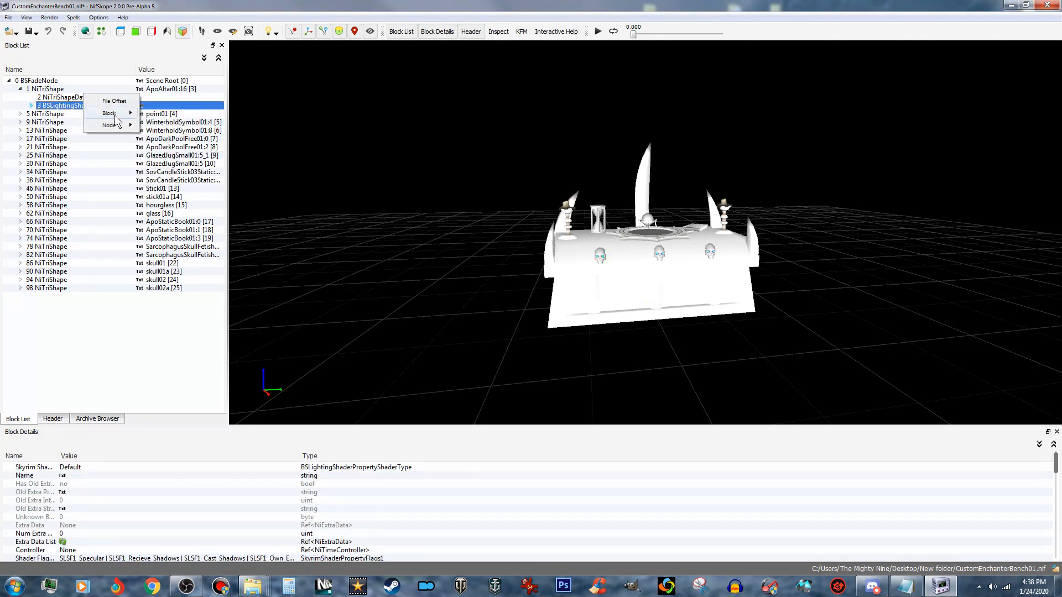
pyautogui.moveTo(128, 115)
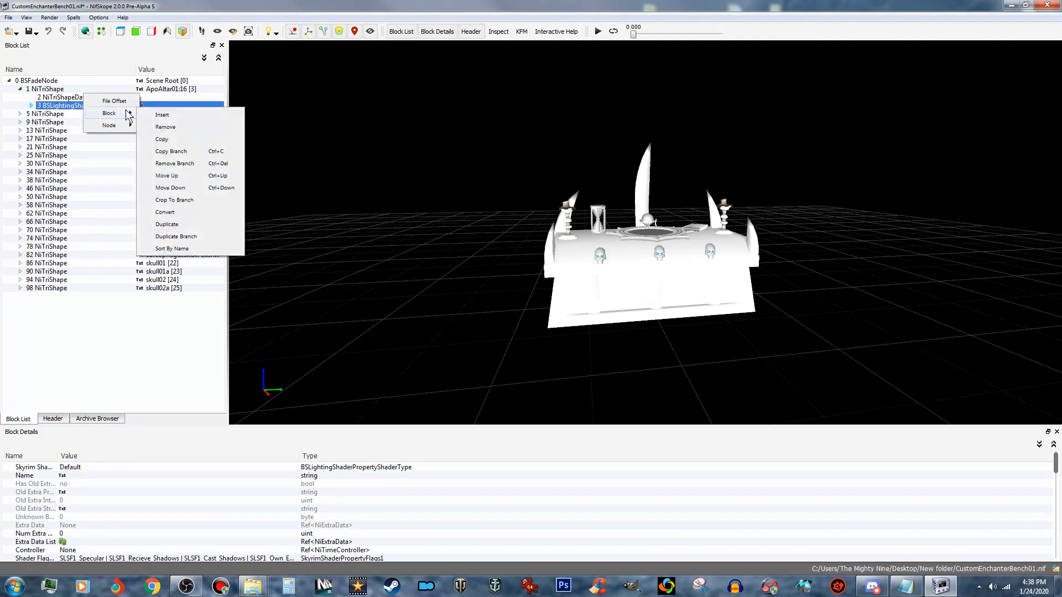
pyautogui.click(174, 164)
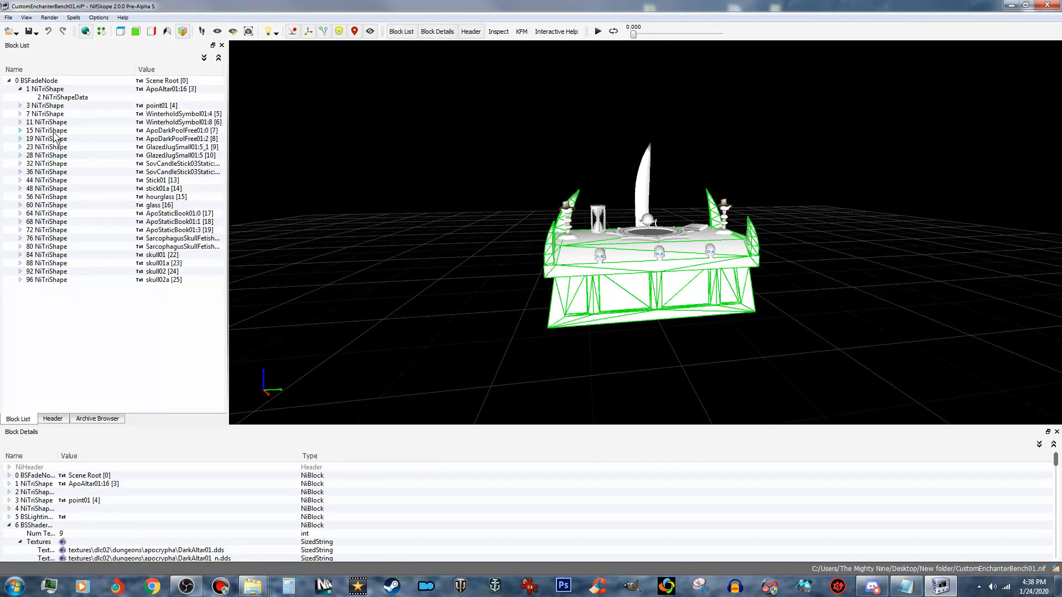
# - Remove the BSLightingShaderProperty branch from the point01 shape
pyautogui.click(21, 105)
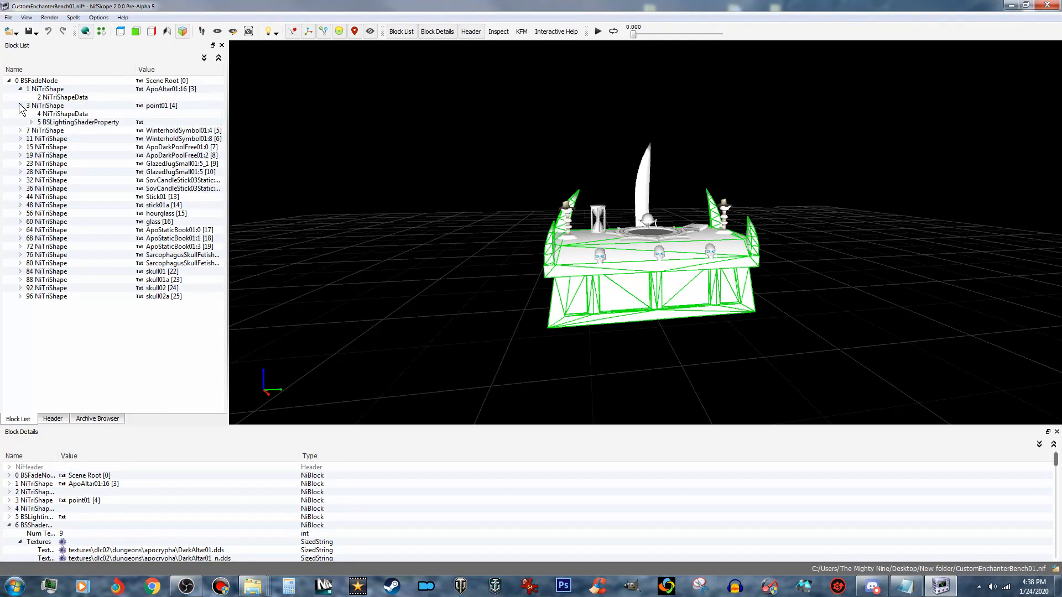
pyautogui.click(65, 123)
pyautogui.rightClick(65, 123)
pyautogui.moveTo(94, 129)
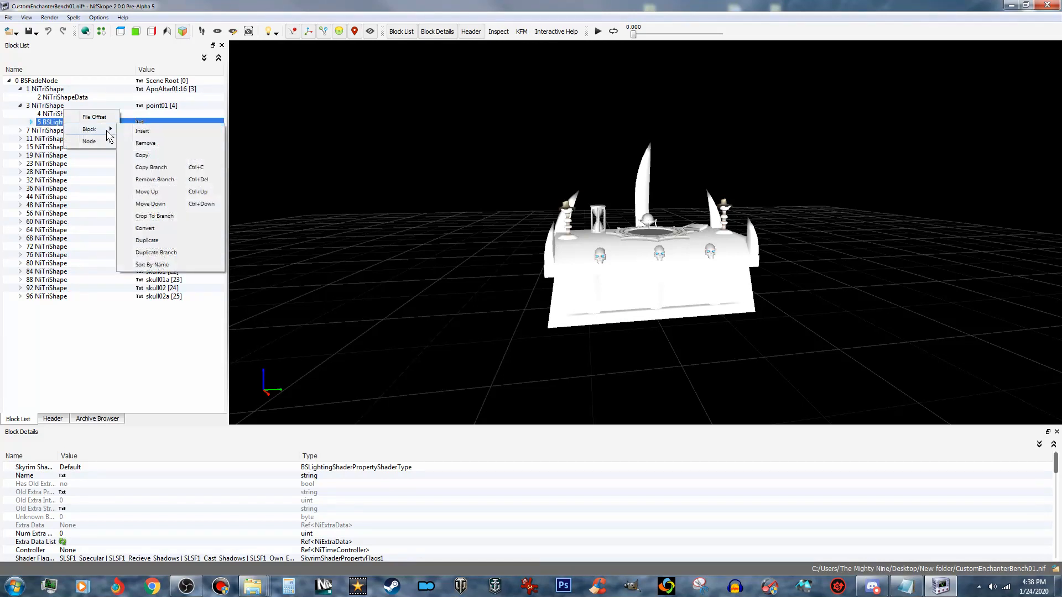
pyautogui.click(159, 179)
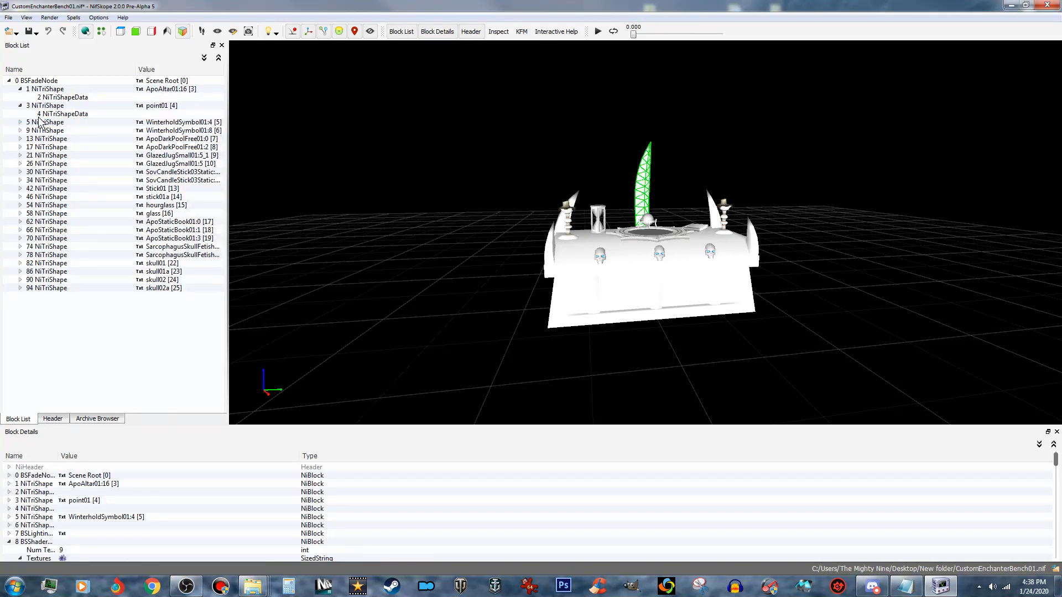
# - Remove the BSLightingShaderProperty branch from the WinterholdSymbol01:4 shape
pyautogui.click(20, 122)
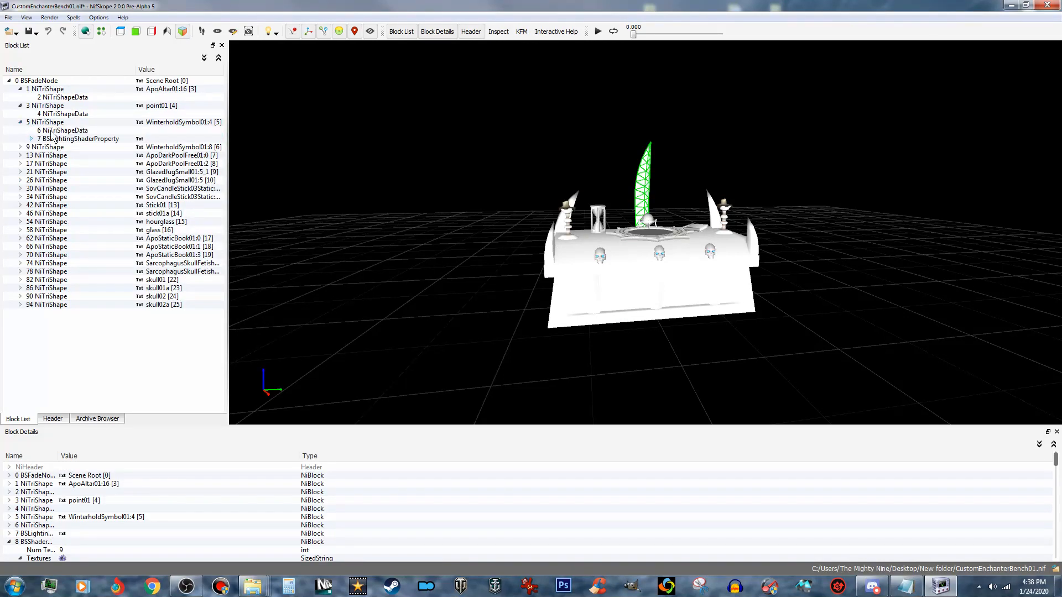
pyautogui.click(89, 139)
pyautogui.rightClick(94, 139)
pyautogui.moveTo(132, 147)
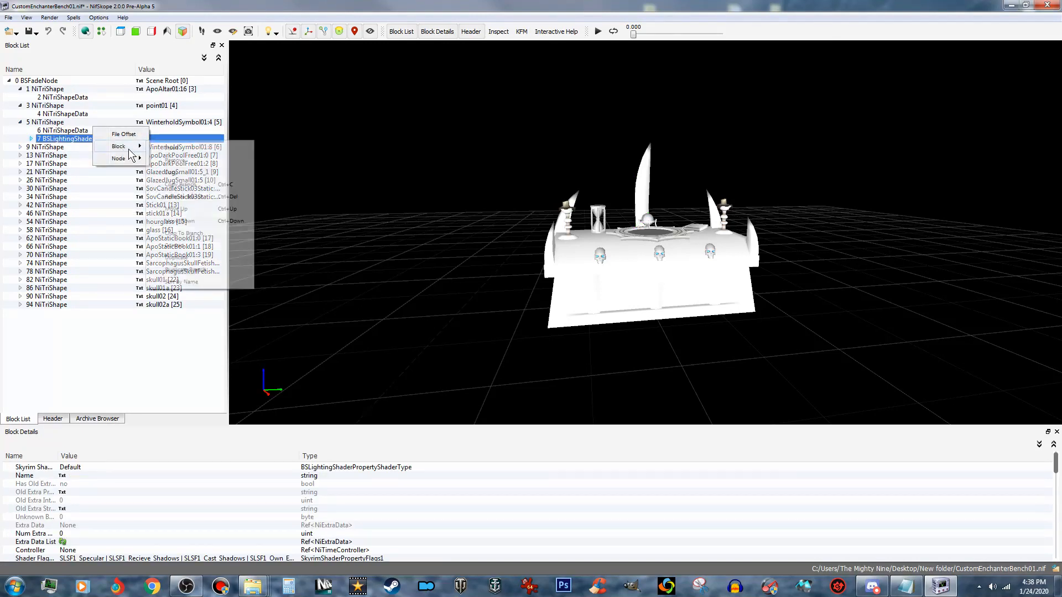
pyautogui.click(194, 198)
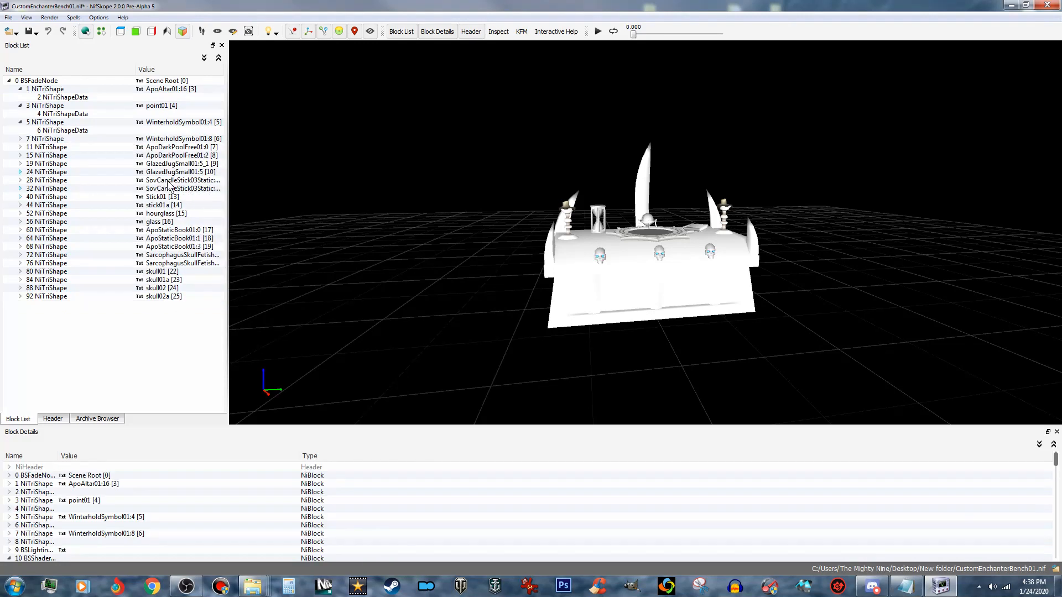
# - Remove the BSLightingShaderProperty branch from the WinterholdSymbol01:8 shape
pyautogui.click(20, 139)
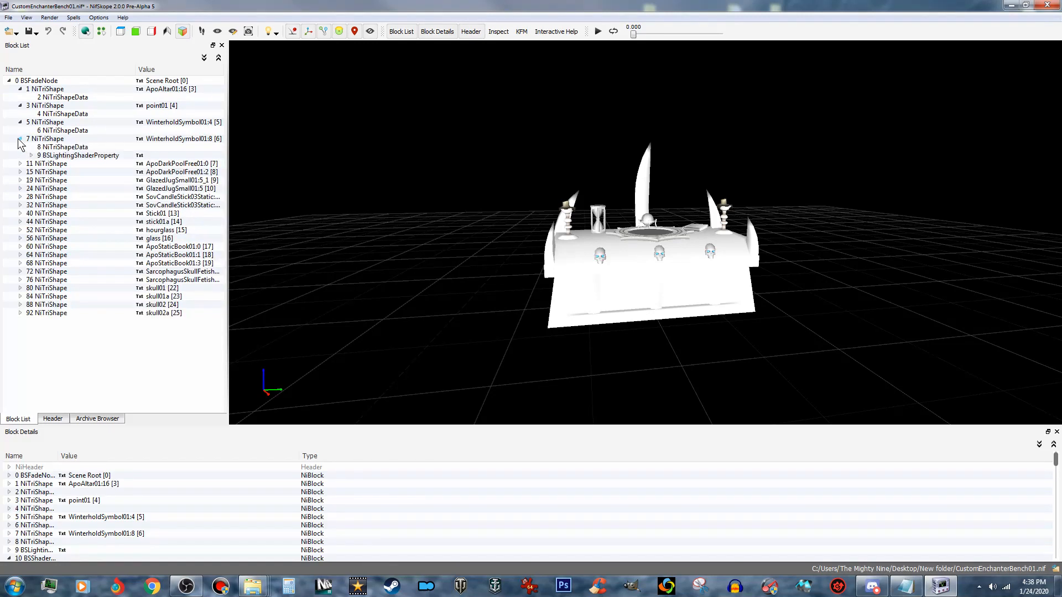
pyautogui.click(65, 156)
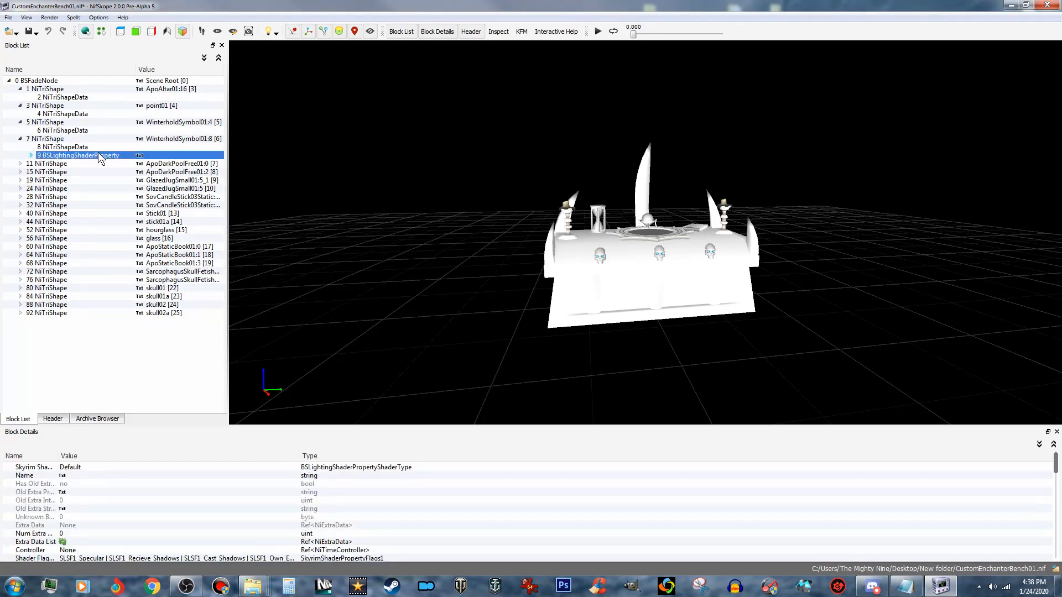
pyautogui.rightClick(98, 155)
pyautogui.moveTo(137, 167)
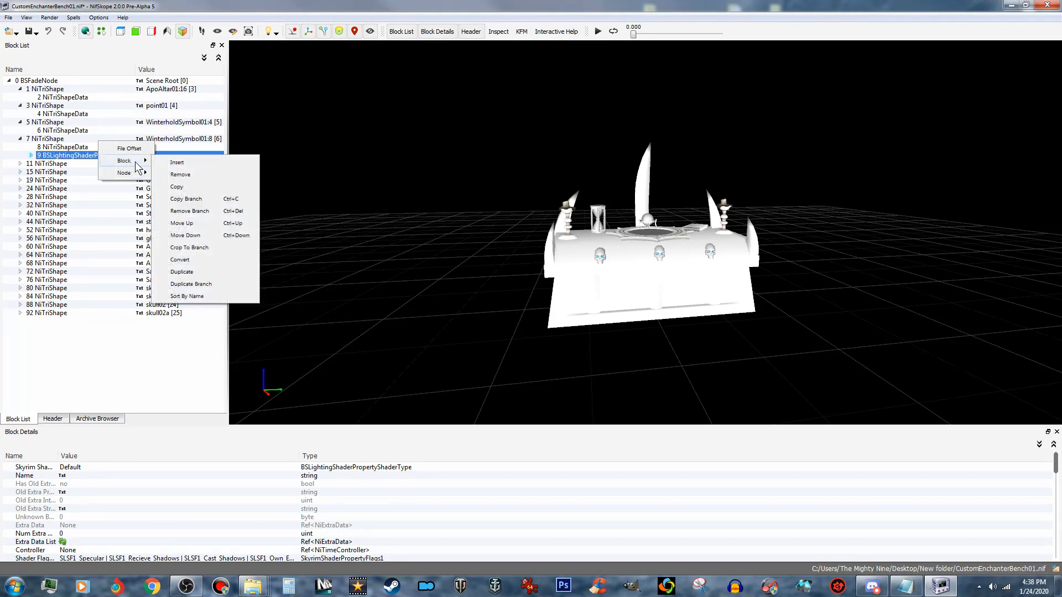
pyautogui.click(190, 211)
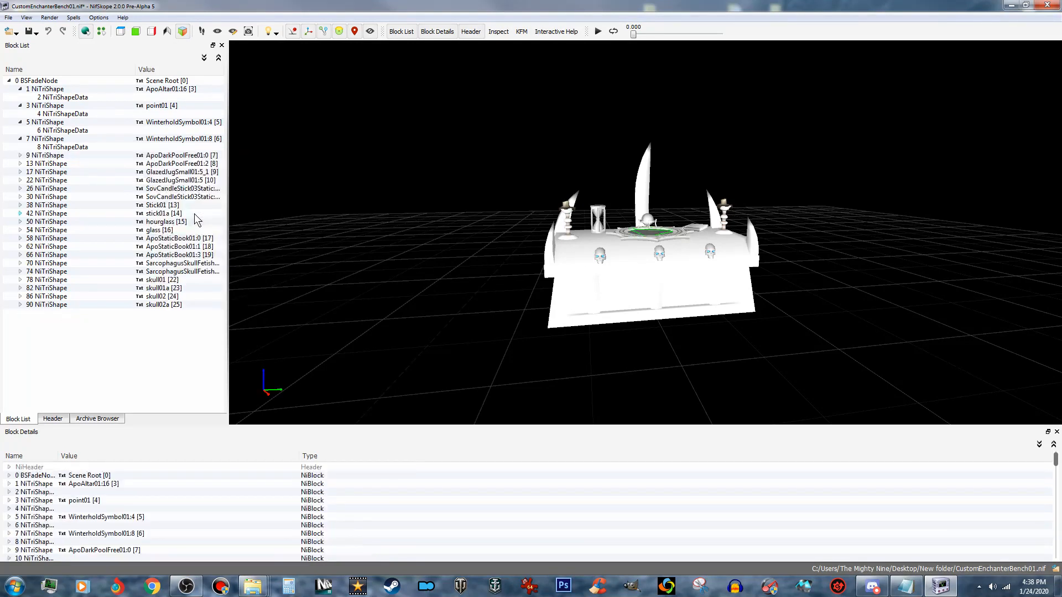
# - Remove the BSLightingShaderProperty branch from the ApoDarkPoolFree01:0 shape
pyautogui.click(20, 155)
pyautogui.click(45, 173)
pyautogui.rightClick(61, 173)
pyautogui.moveTo(91, 179)
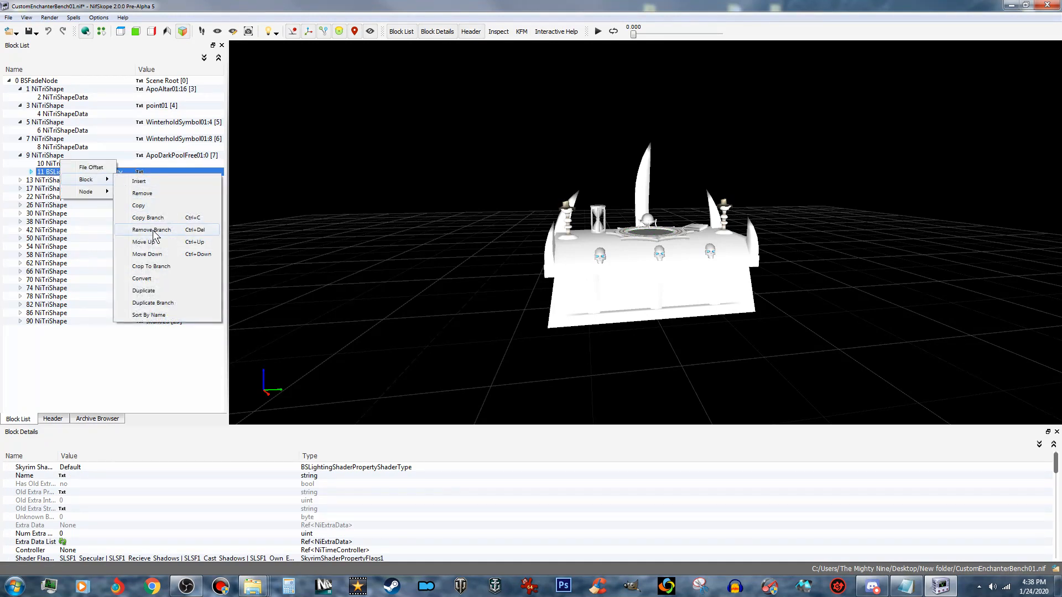
pyautogui.click(153, 230)
# - Remove the BSLightingShaderProperty branch from the ApoDarkPoolFree01:2 shape
pyautogui.click(20, 173)
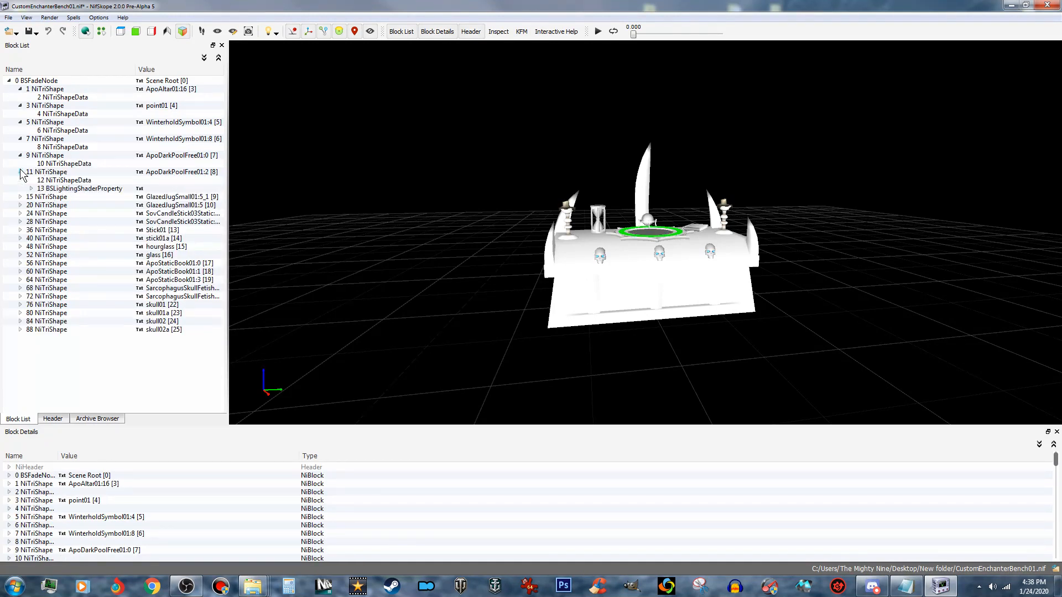
pyautogui.click(93, 190)
pyautogui.rightClick(93, 189)
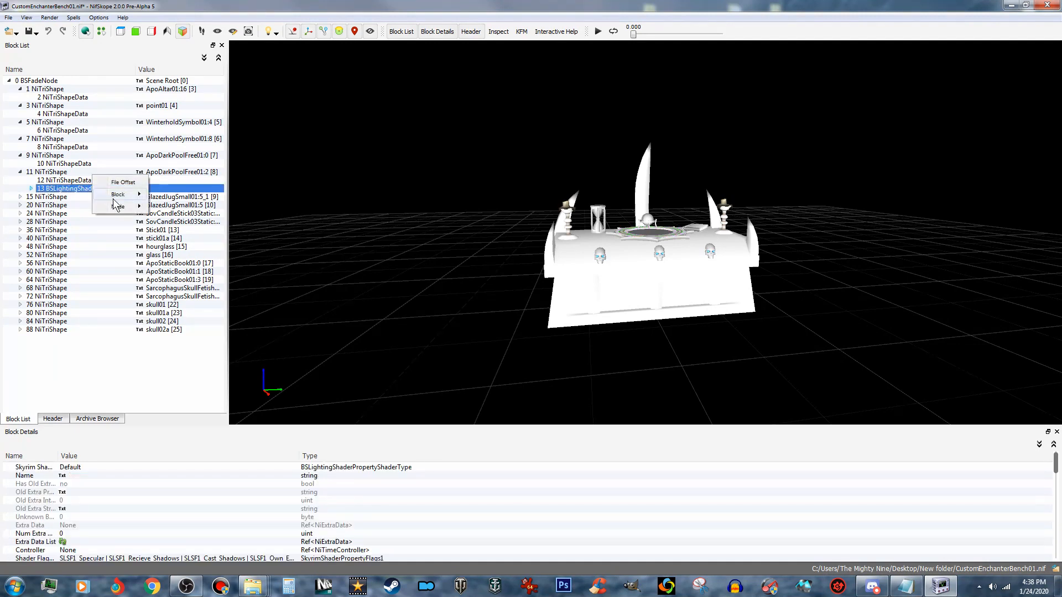
pyautogui.moveTo(133, 195)
pyautogui.click(184, 245)
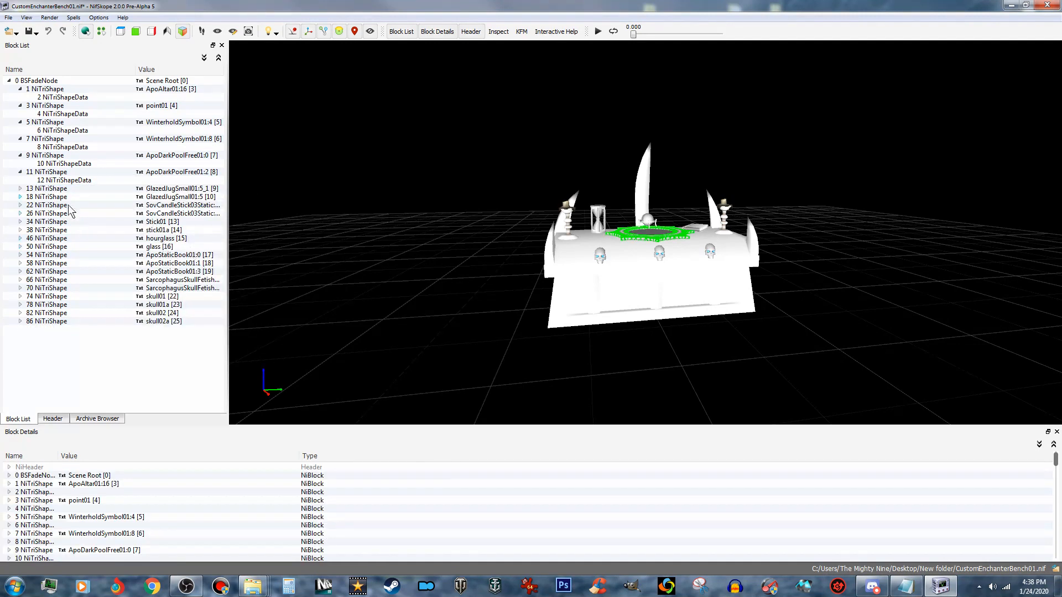
# - Remove the BSLightingShaderProperty branch from the GlazedJugSmall01:5_1 shape
pyautogui.click(20, 189)
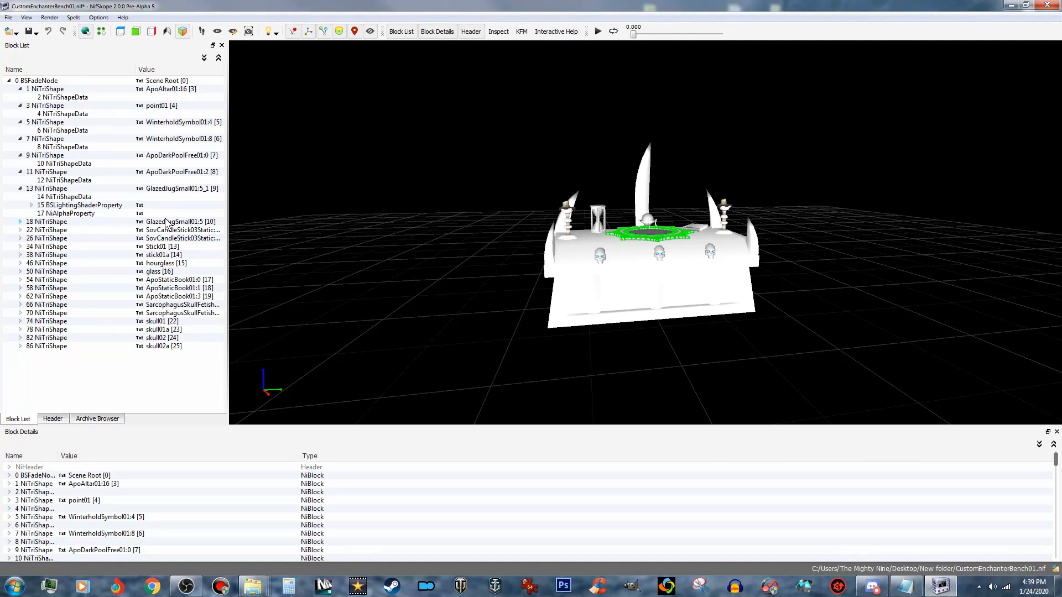
pyautogui.click(96, 216)
pyautogui.click(80, 207)
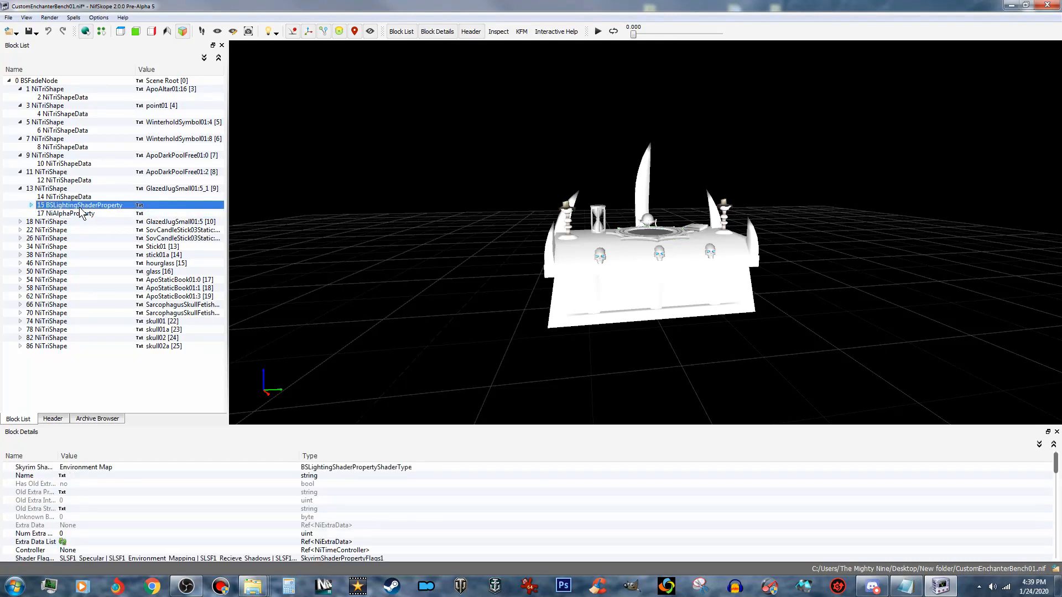
pyautogui.rightClick(81, 212)
pyautogui.moveTo(106, 216)
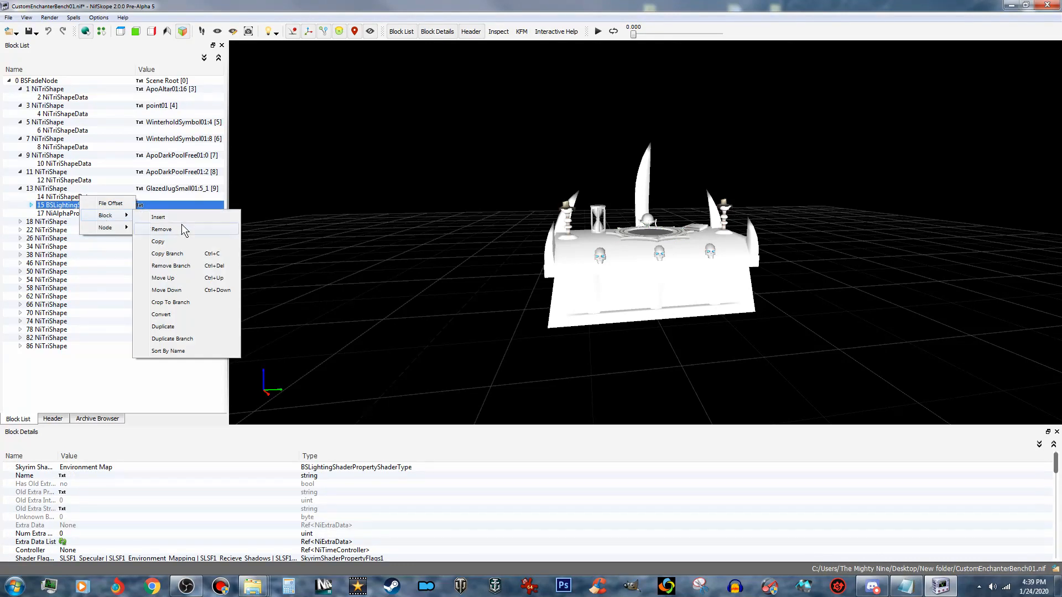
pyautogui.click(188, 266)
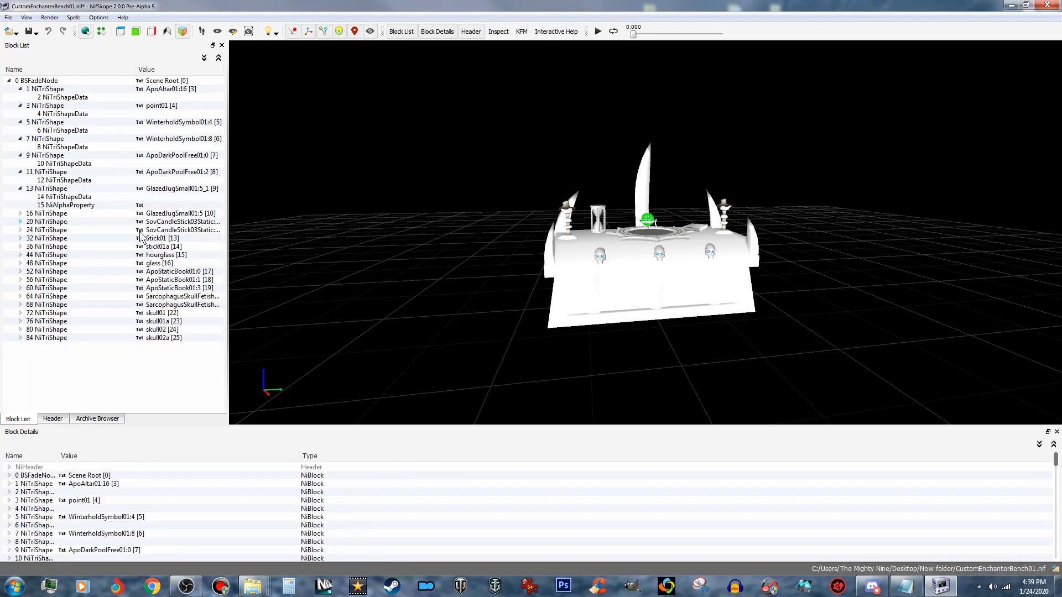
# - Remove the NiAlphaProperty branch from the GlazedJugSmall01:5_1 shape
pyautogui.click(72, 207)
pyautogui.rightClick(72, 208)
pyautogui.moveTo(106, 228)
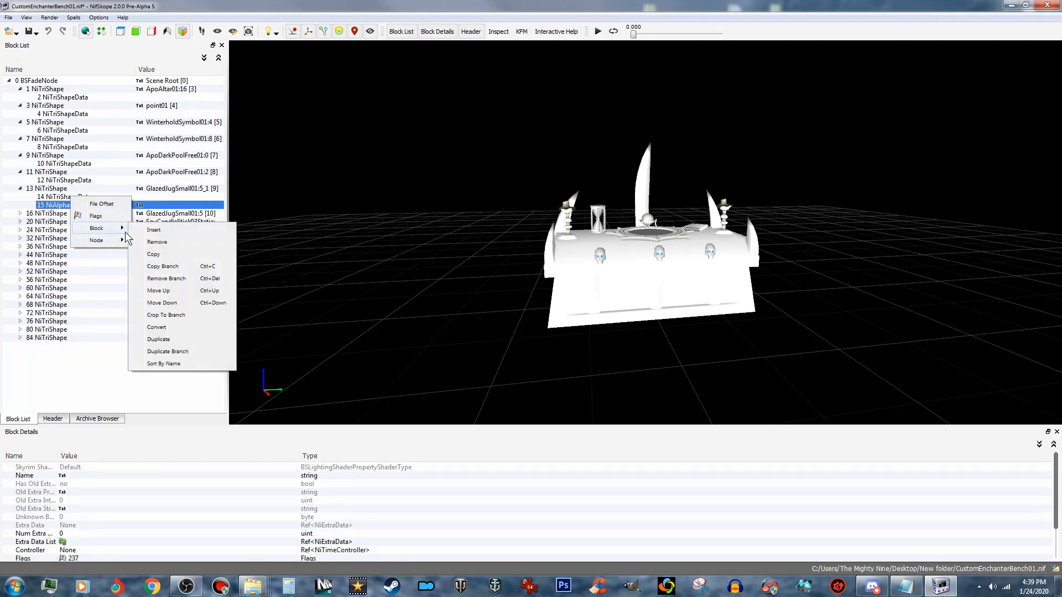
pyautogui.click(170, 279)
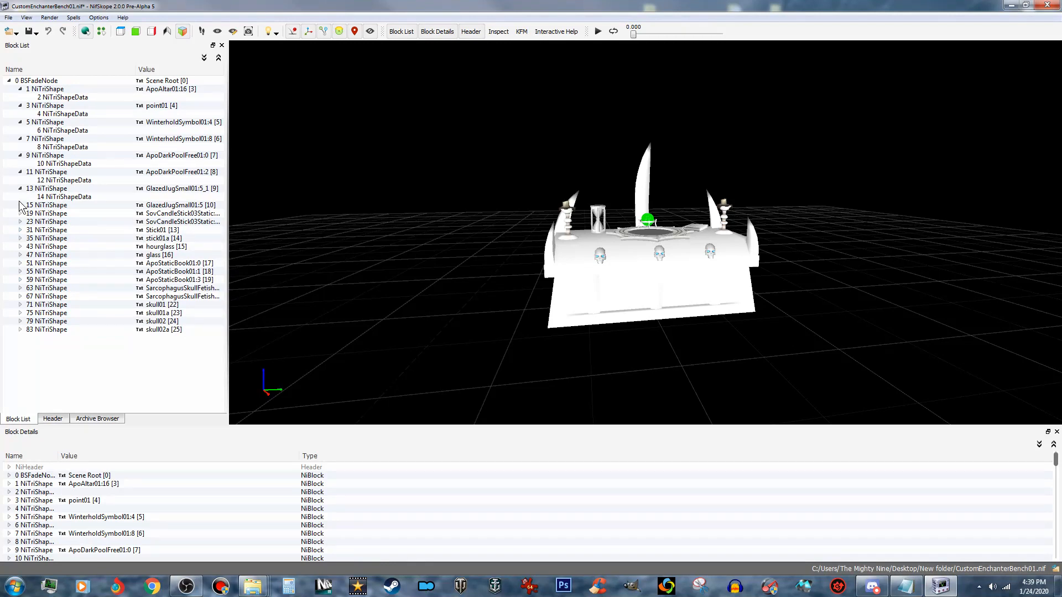
# - Remove the BSLightingShaderProperty branch from the GlazedJugSmall01:5 shape
pyautogui.click(20, 205)
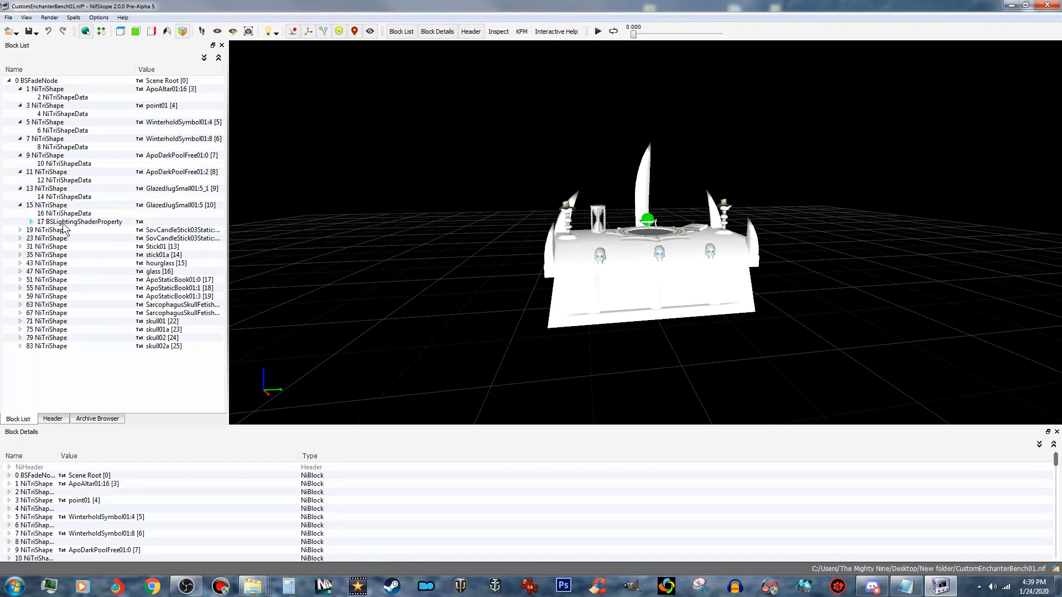
pyautogui.click(65, 223)
pyautogui.rightClick(67, 222)
pyautogui.moveTo(88, 232)
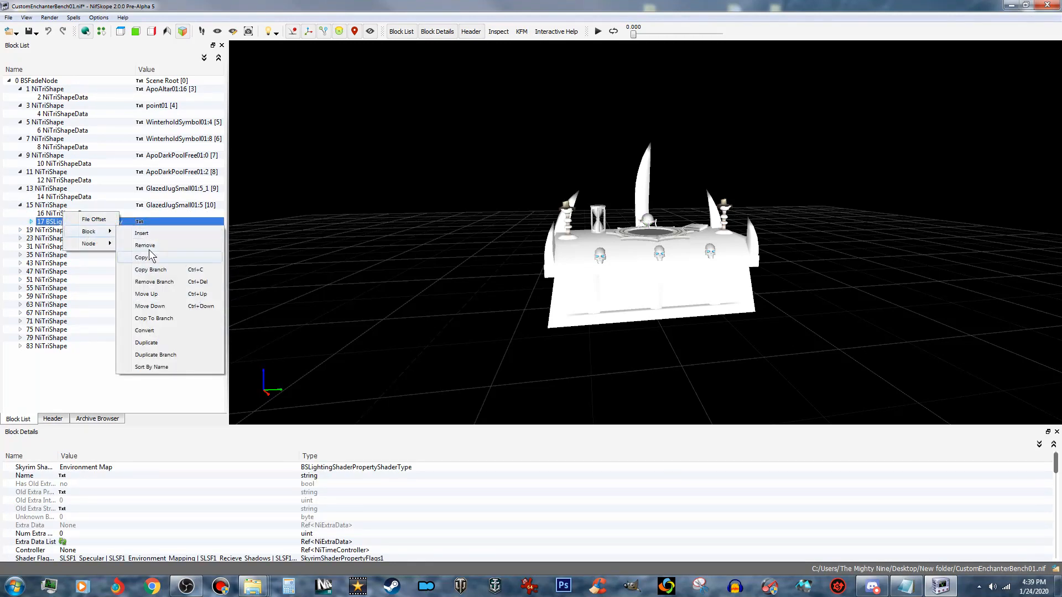
pyautogui.click(163, 282)
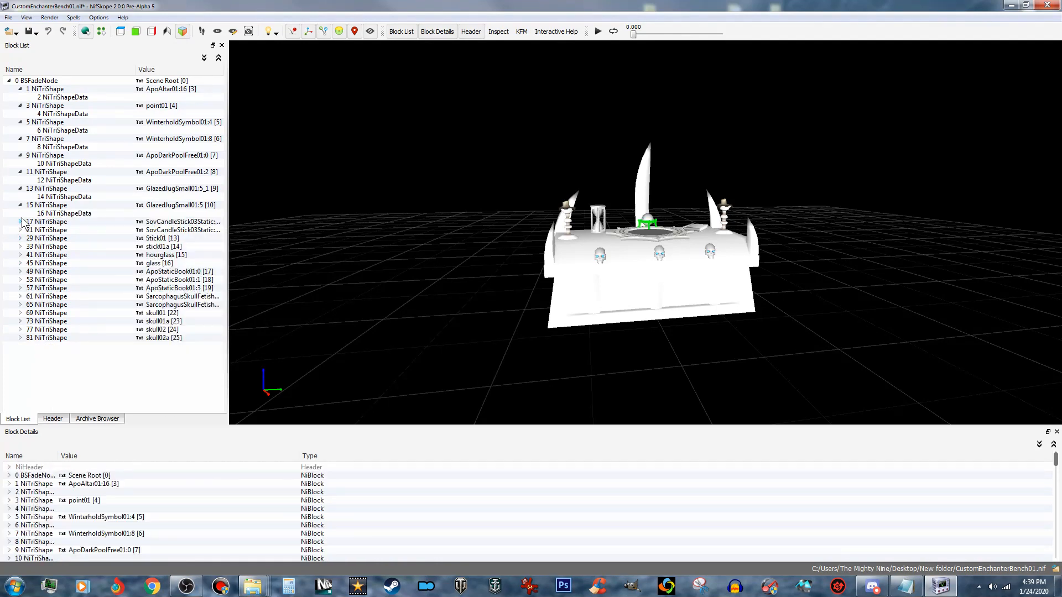
# - Remove the BSLightingShaderProperty branch from the first SovCandleStick03Static shape
pyautogui.click(20, 221)
pyautogui.click(84, 239)
pyautogui.rightClick(84, 238)
pyautogui.moveTo(113, 244)
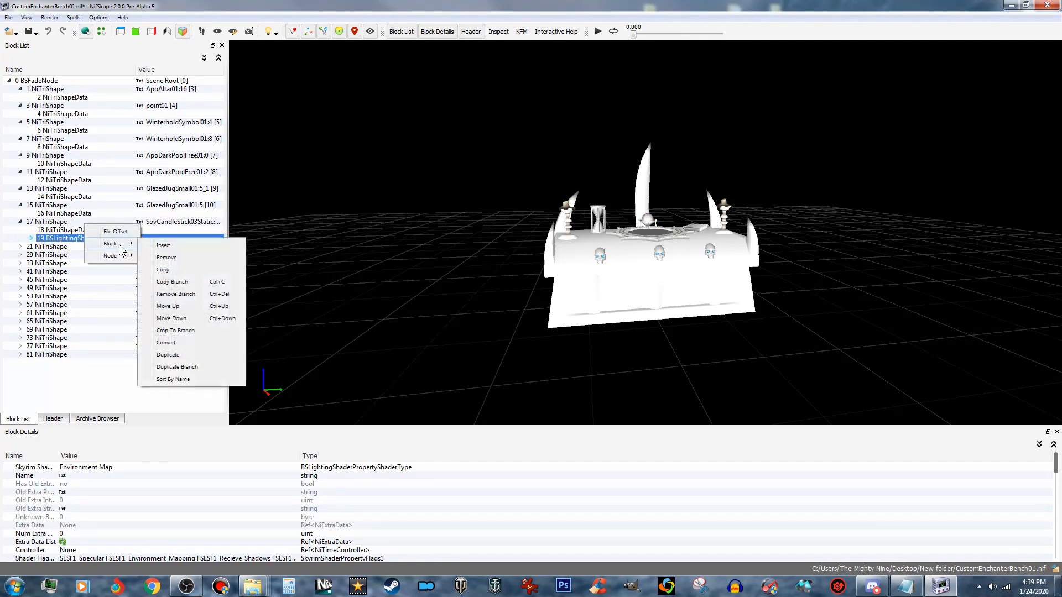
pyautogui.click(176, 294)
# - Remove the BSLightingShaderProperty branch from the second SovCandleStick03Static shape
pyautogui.click(19, 238)
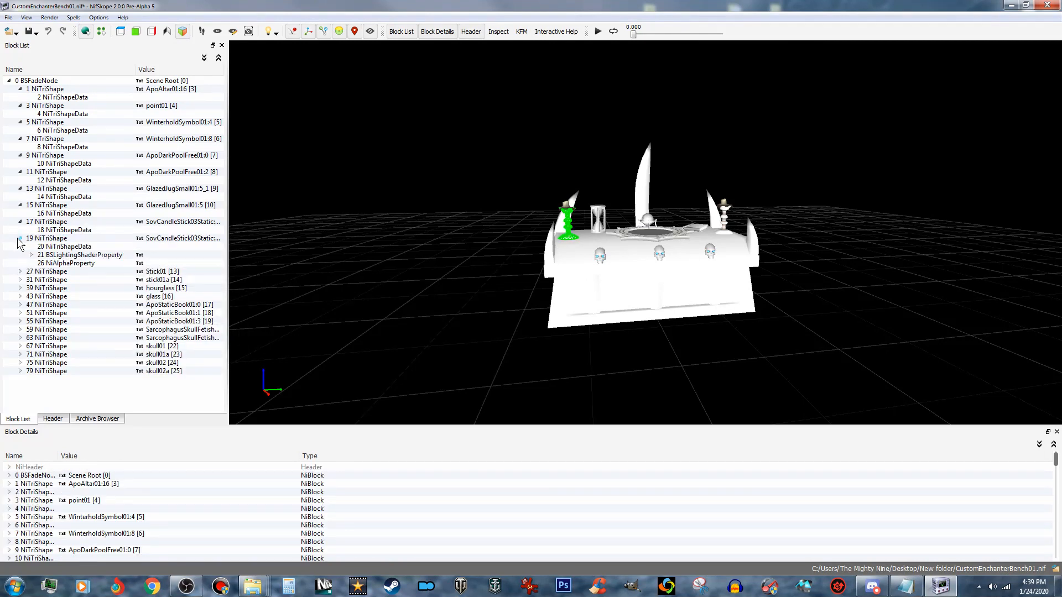
pyautogui.click(67, 264)
pyautogui.click(89, 255)
pyautogui.rightClick(89, 256)
pyautogui.moveTo(113, 262)
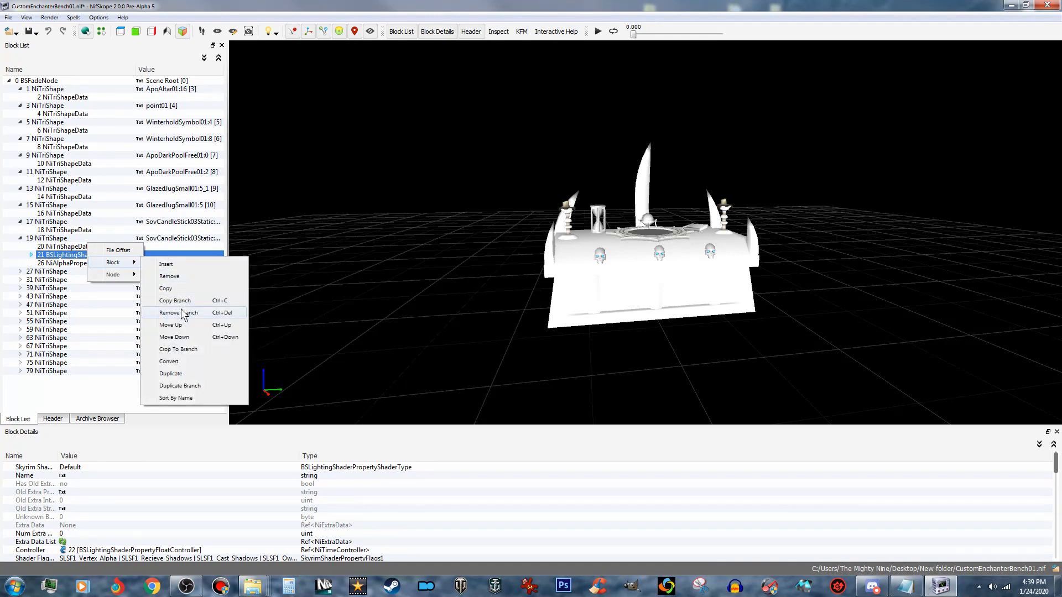
pyautogui.click(178, 313)
# - Remove the NiAlphaProperty branch from the second SovCandleStick03Static shape
pyautogui.click(90, 256)
pyautogui.rightClick(90, 256)
pyautogui.moveTo(116, 276)
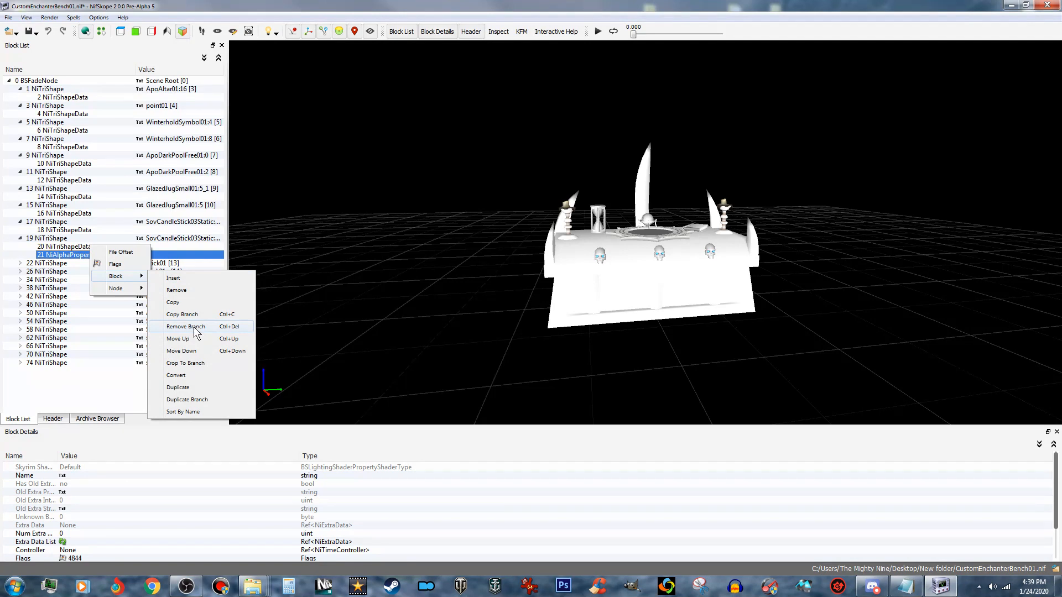
pyautogui.click(194, 330)
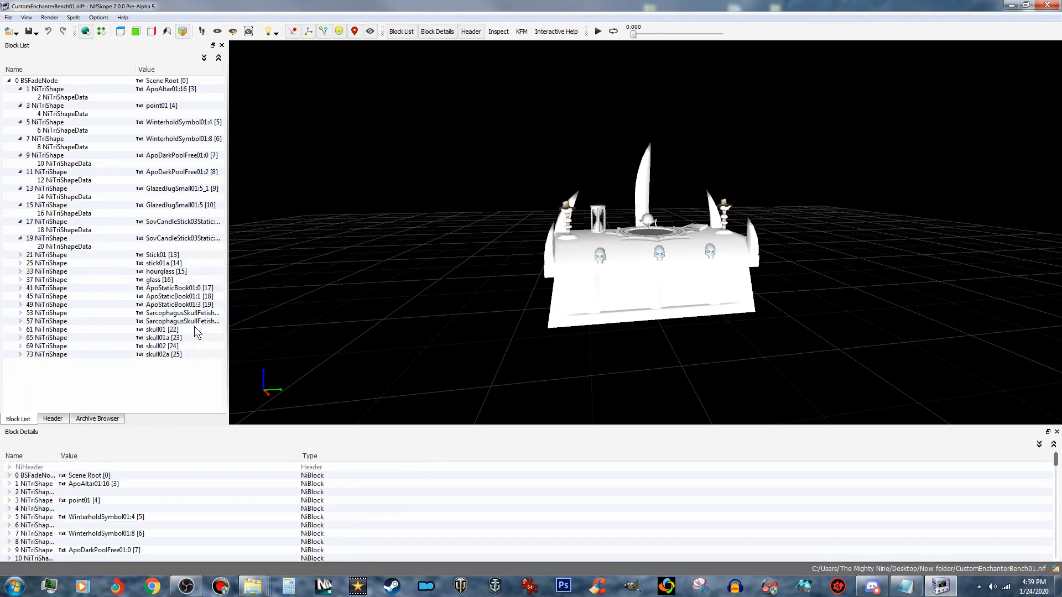
# - Remove the BSLightingShaderProperty branch from the Stick01 shape
pyautogui.click(20, 255)
pyautogui.click(71, 272)
pyautogui.rightClick(78, 271)
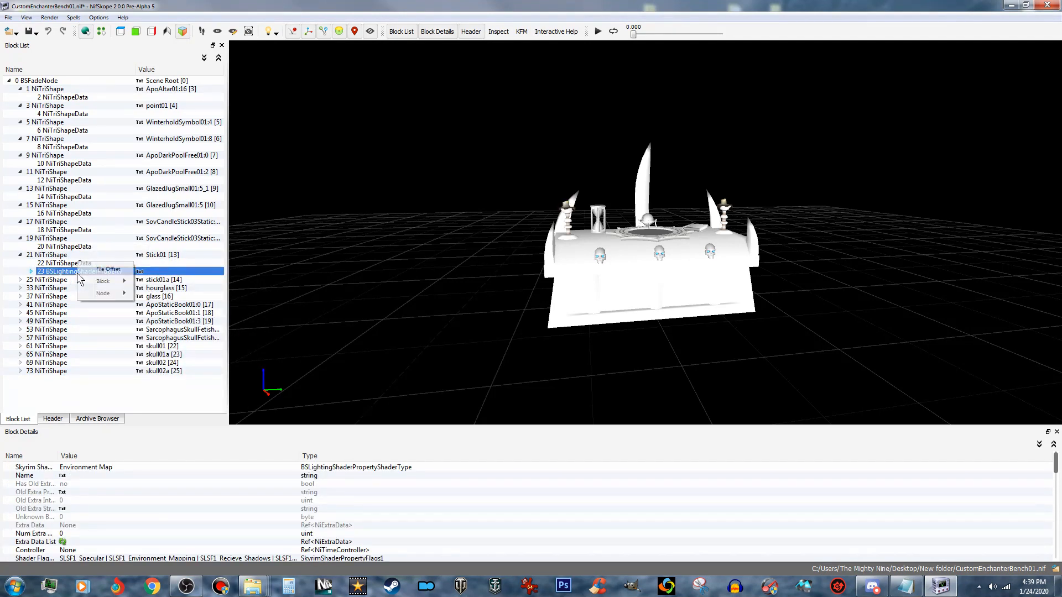
pyautogui.moveTo(110, 281)
pyautogui.click(155, 296)
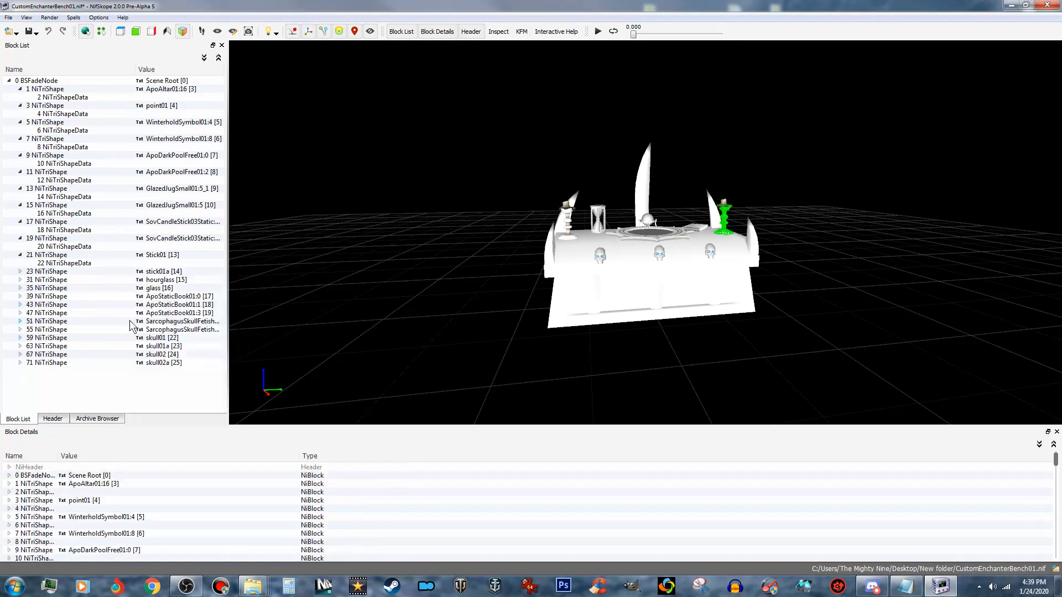
# - Remove the BSLightingShaderProperty and NiAlphaProperty branches from the stick01a shape
pyautogui.click(20, 272)
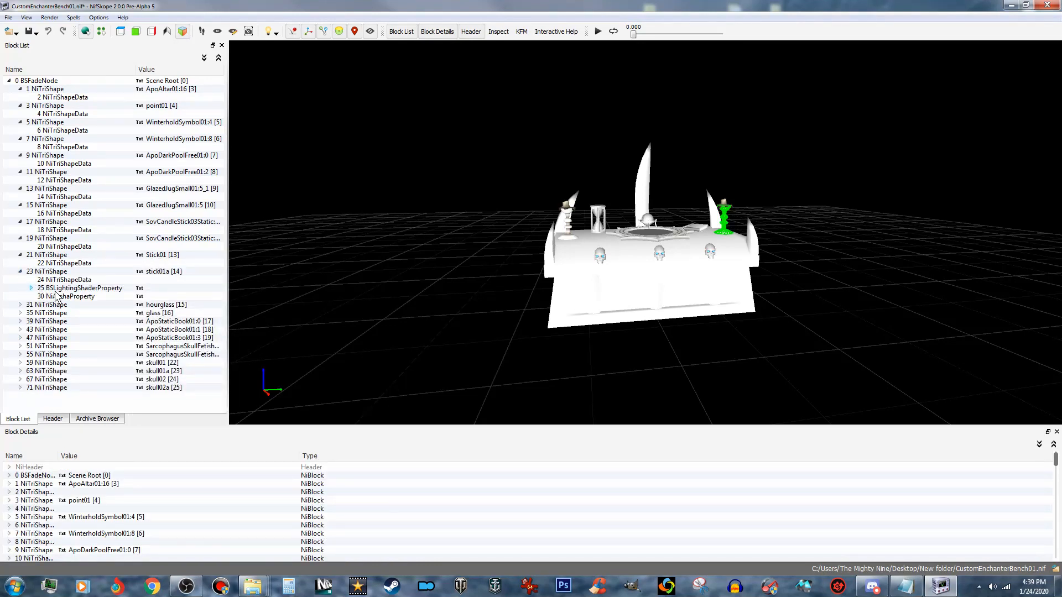
pyautogui.click(75, 289)
pyautogui.rightClick(76, 289)
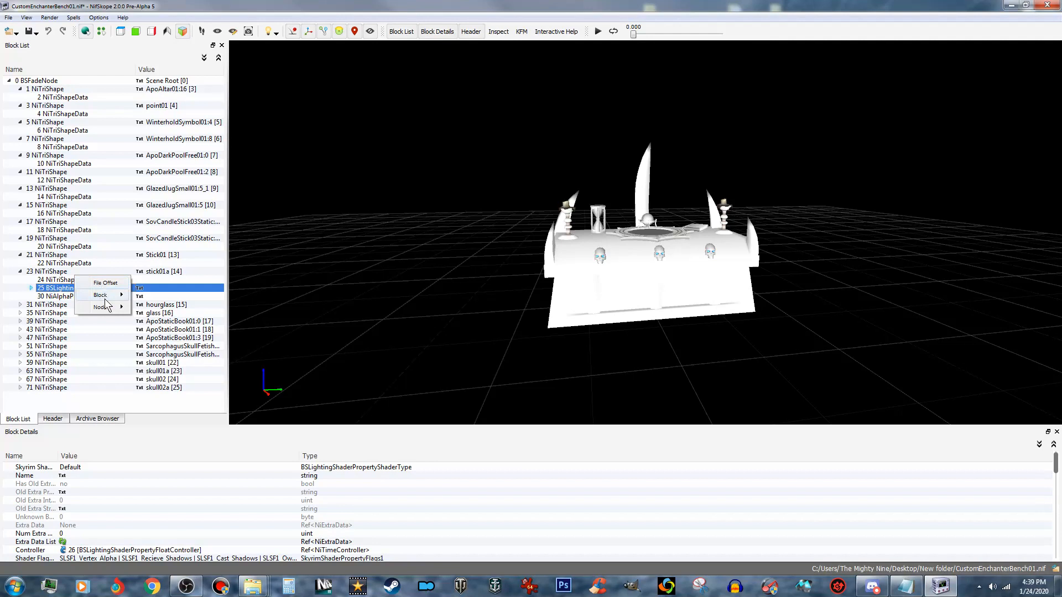
pyautogui.moveTo(111, 295)
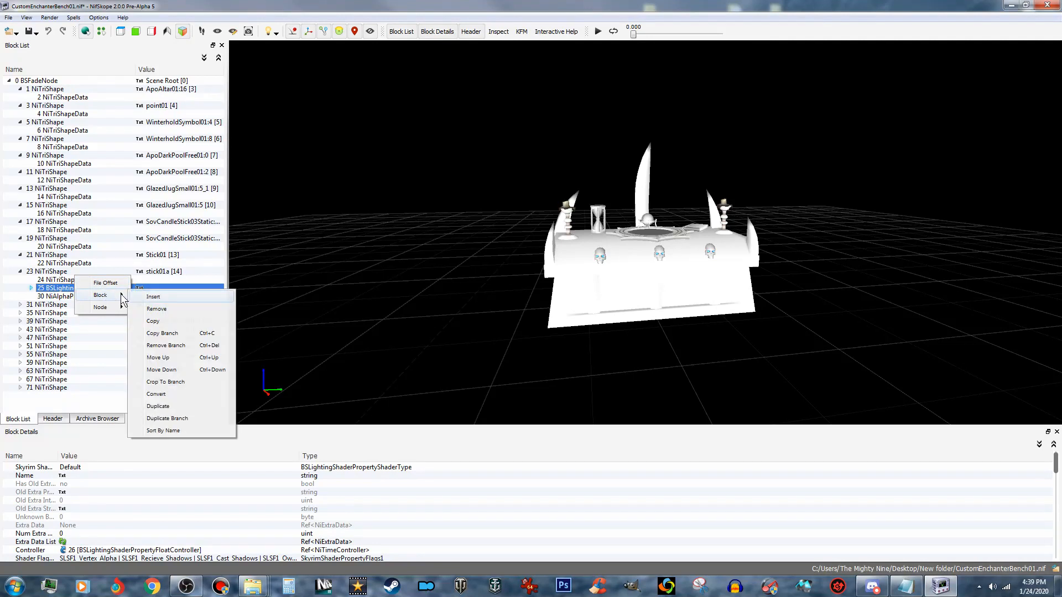
pyautogui.click(165, 345)
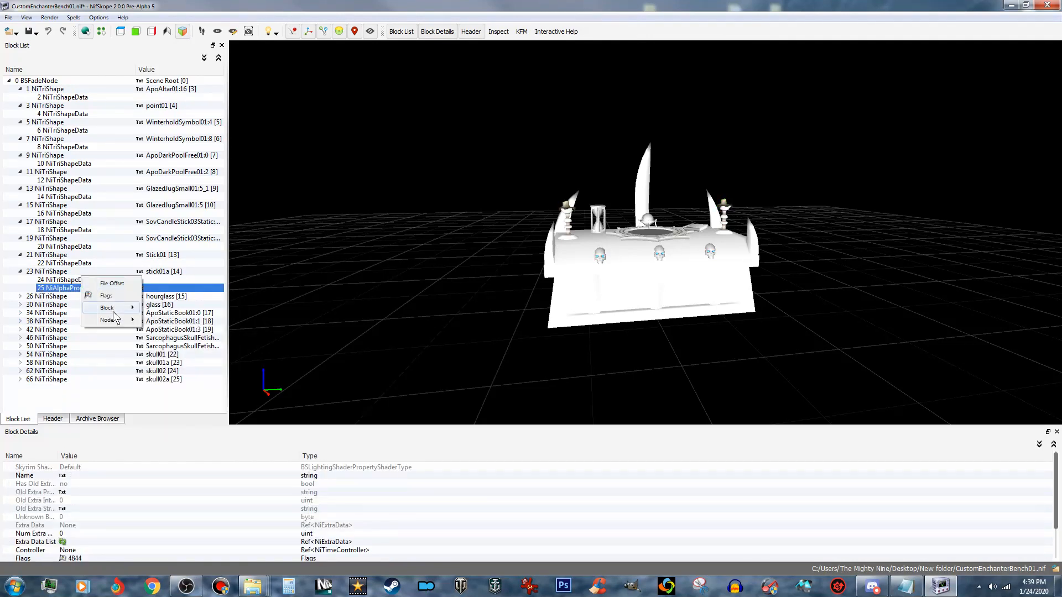
pyautogui.moveTo(113, 310)
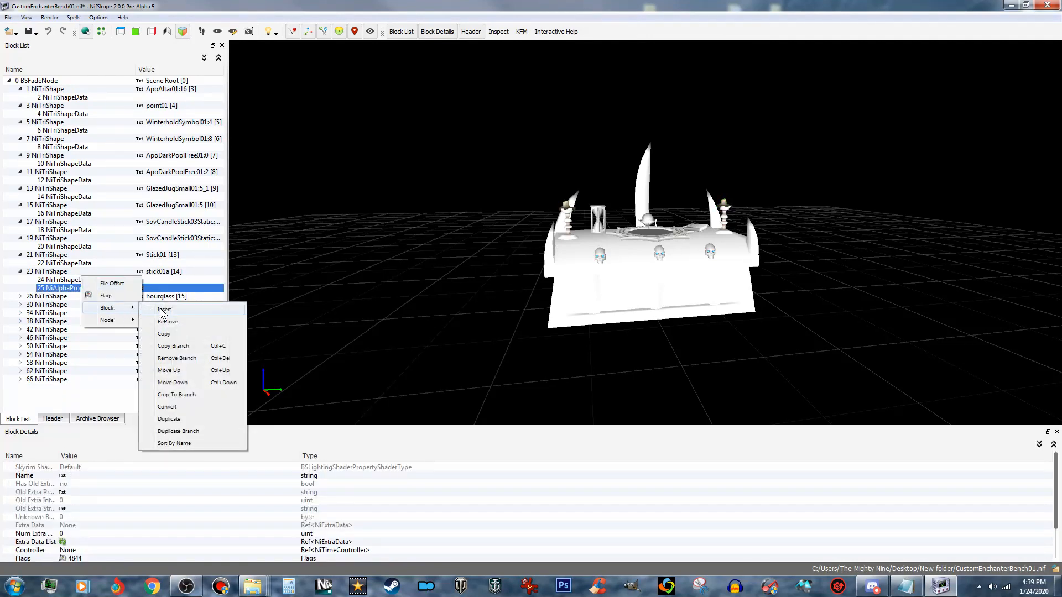
pyautogui.click(178, 359)
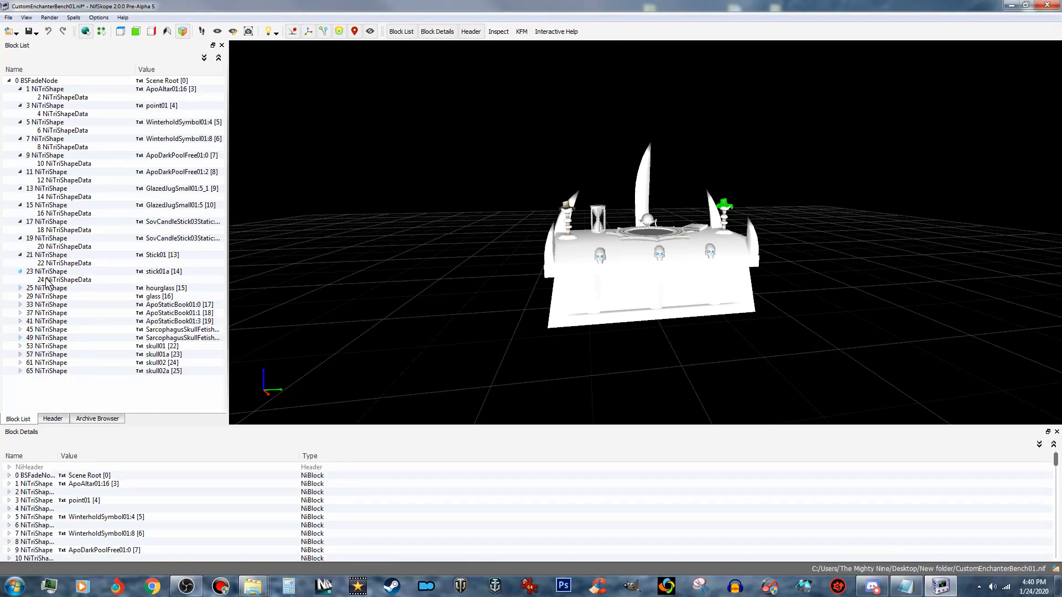
# - Remove the BSLightingShaderProperty branch from the hourglass shape
pyautogui.click(21, 288)
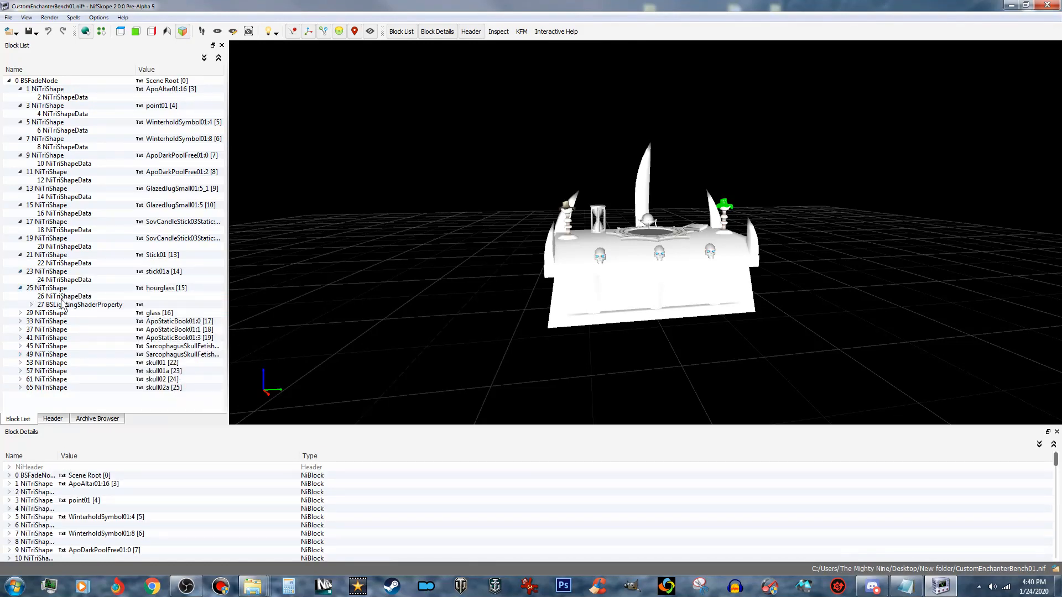
pyautogui.click(92, 308)
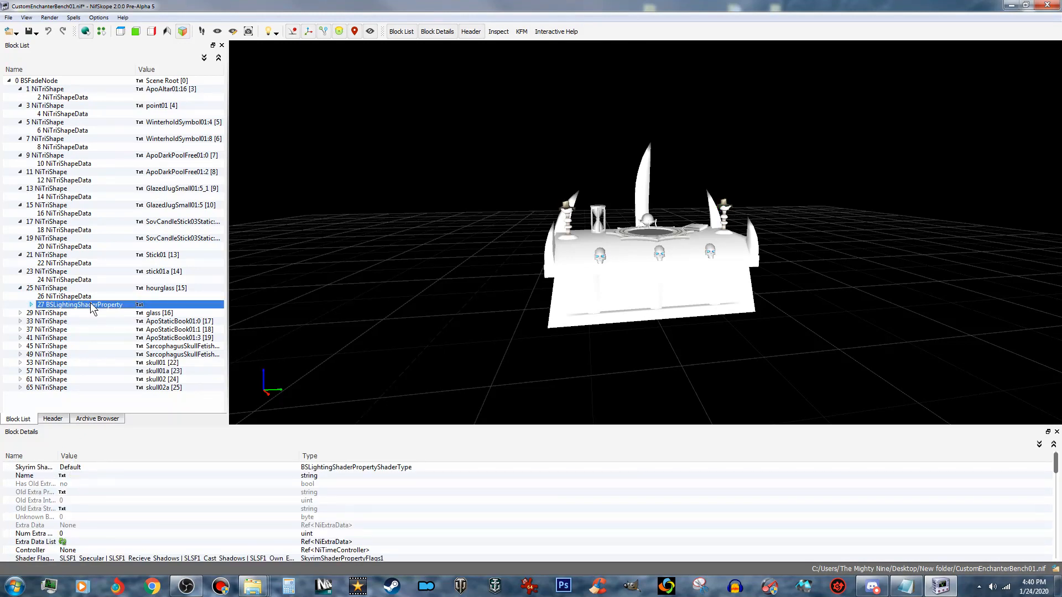
pyautogui.rightClick(92, 308)
pyautogui.moveTo(125, 311)
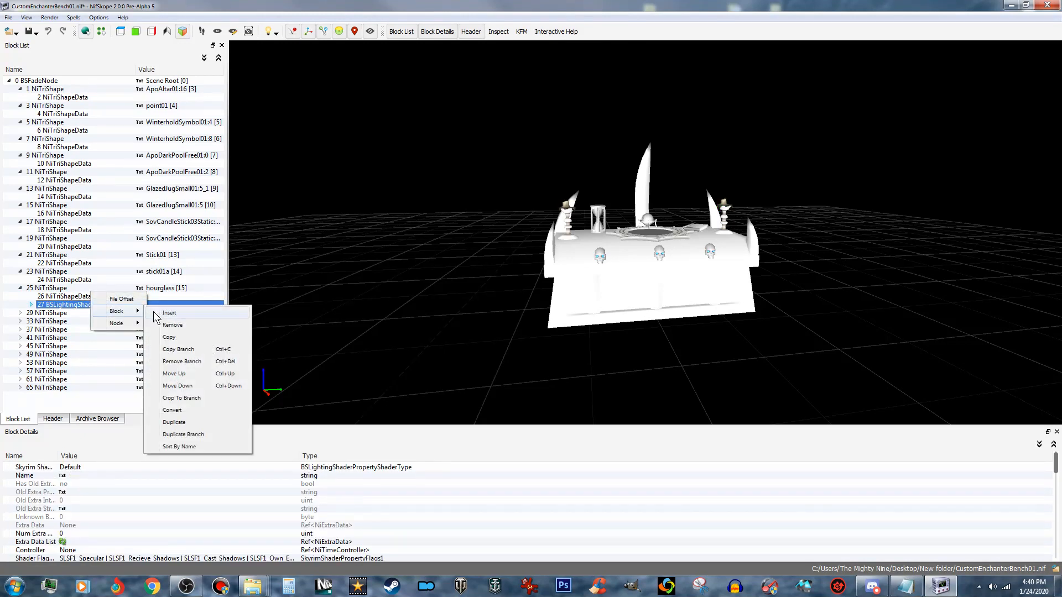
pyautogui.click(187, 362)
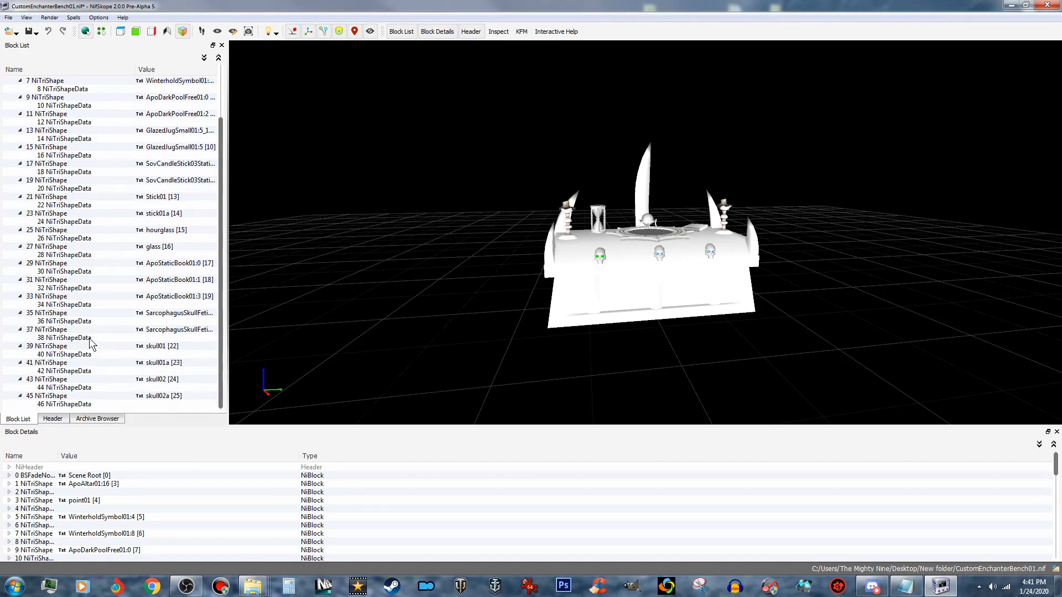
pyautogui.scroll(3, 75, 322)
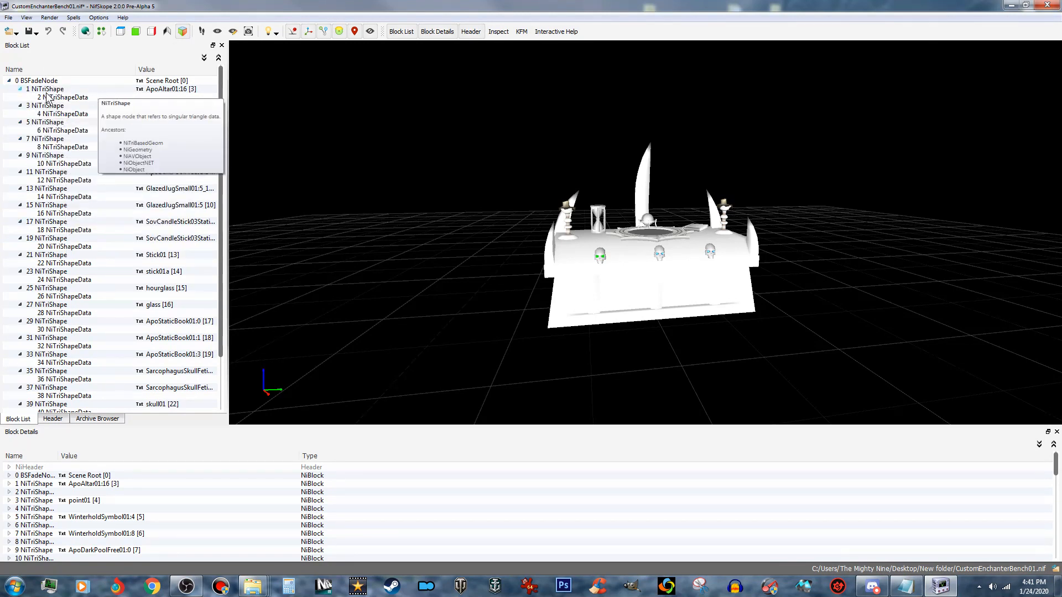
# - Check the block list for leftover properties and save the stripped CustomEnchanterBench01.nif
pyautogui.scroll(-2, 133, 274)
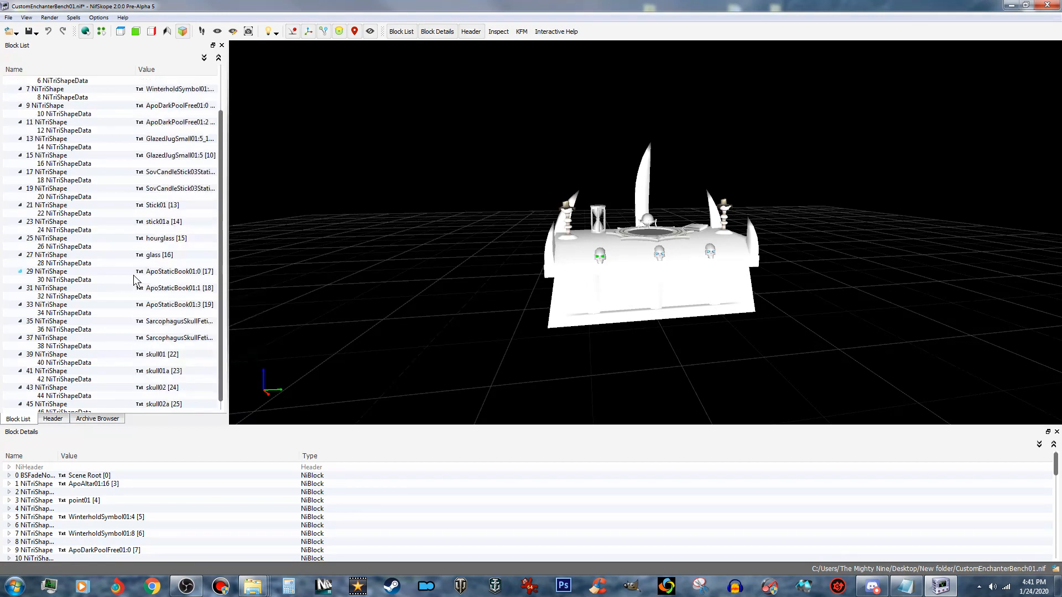
pyautogui.scroll(-1, 134, 274)
pyautogui.scroll(3, 73, 235)
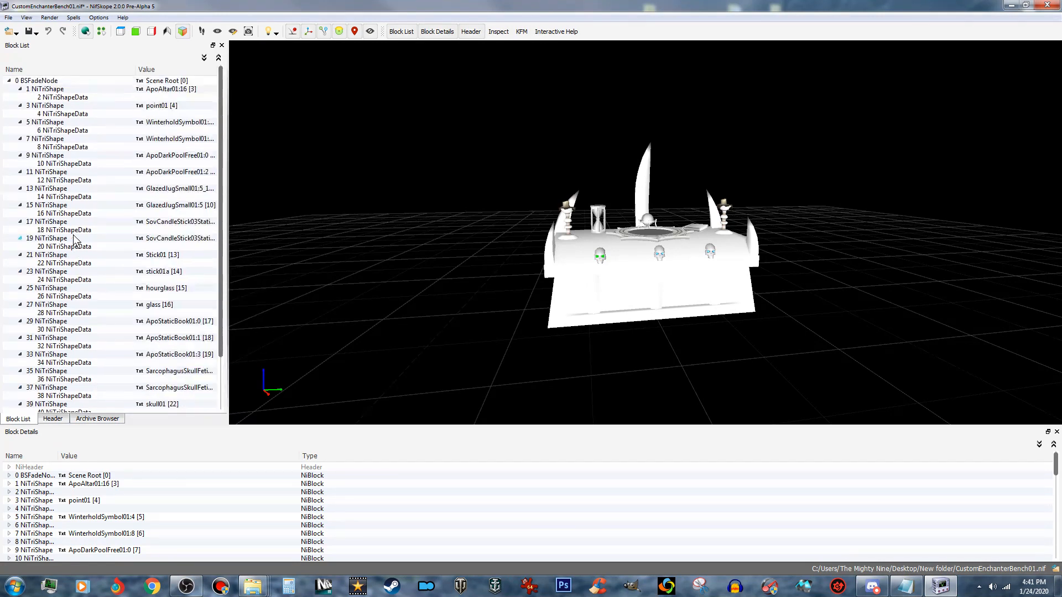
pyautogui.click(33, 31)
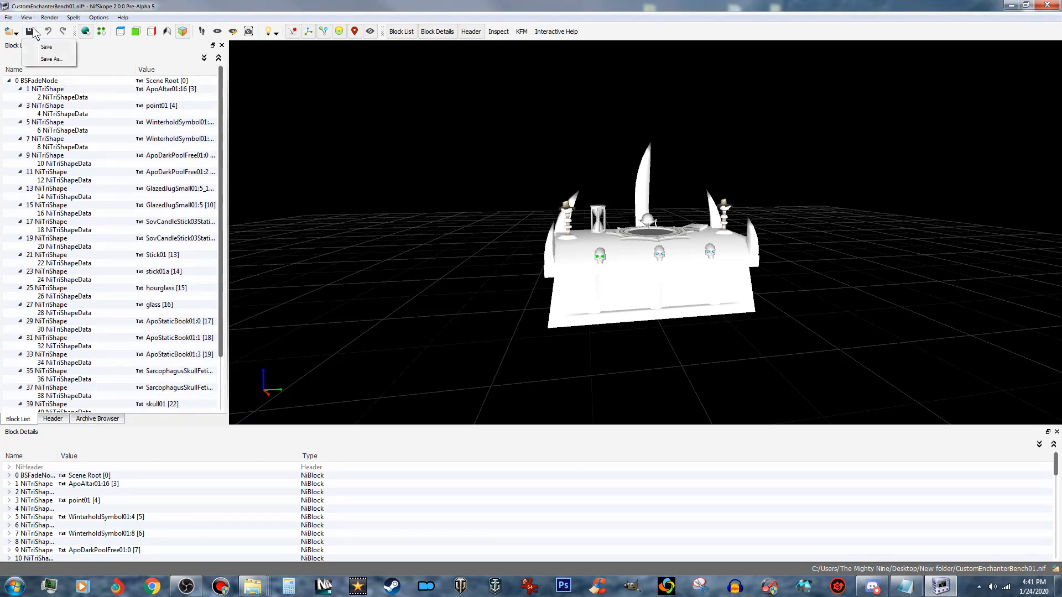
pyautogui.click(47, 47)
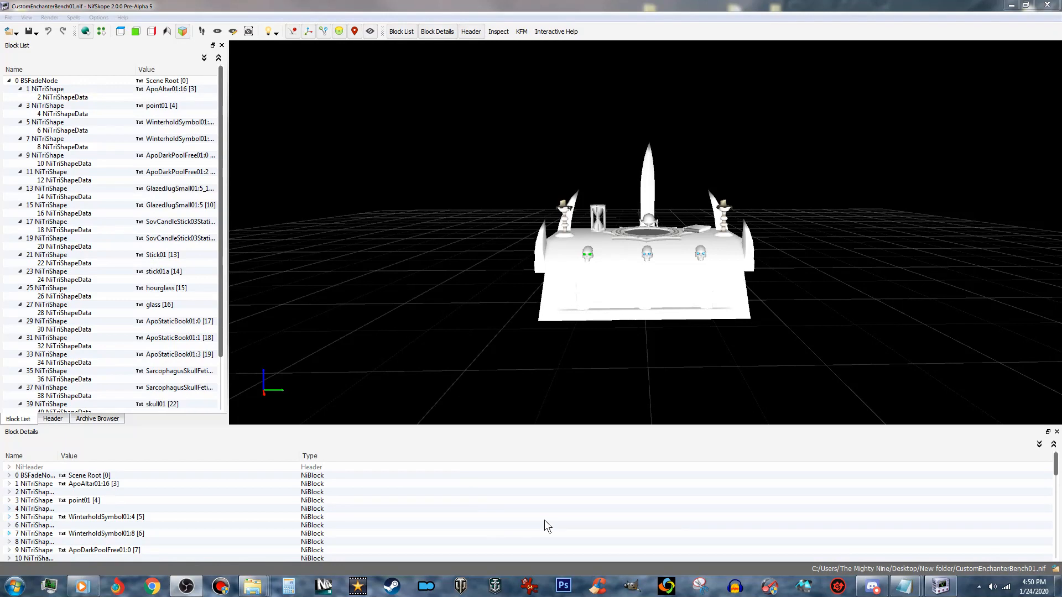
pyautogui.click(174, 90)
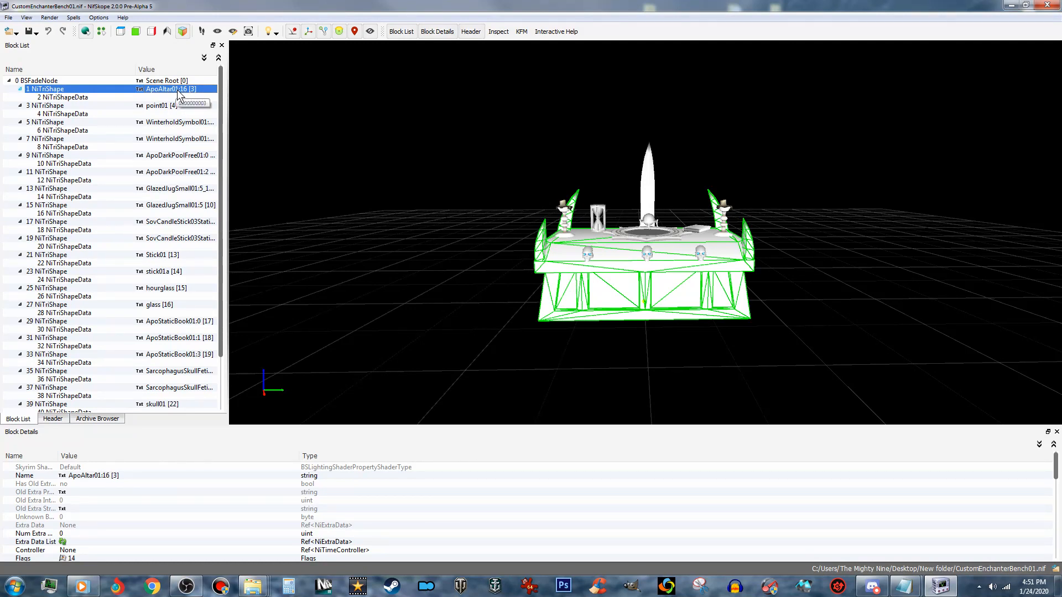
pyautogui.rightClick(178, 91)
pyautogui.moveTo(237, 92)
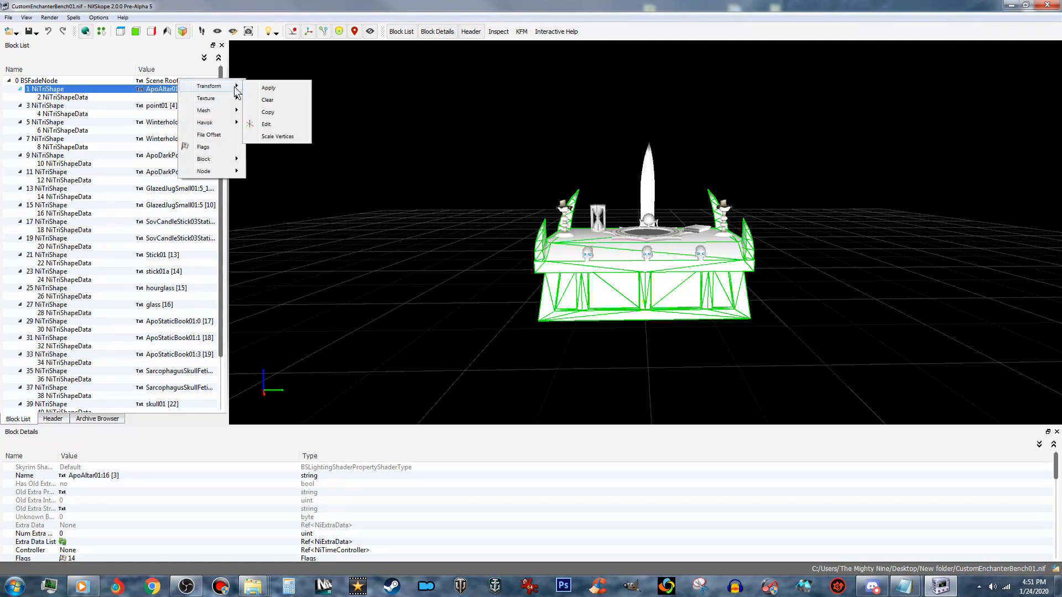
pyautogui.click(280, 123)
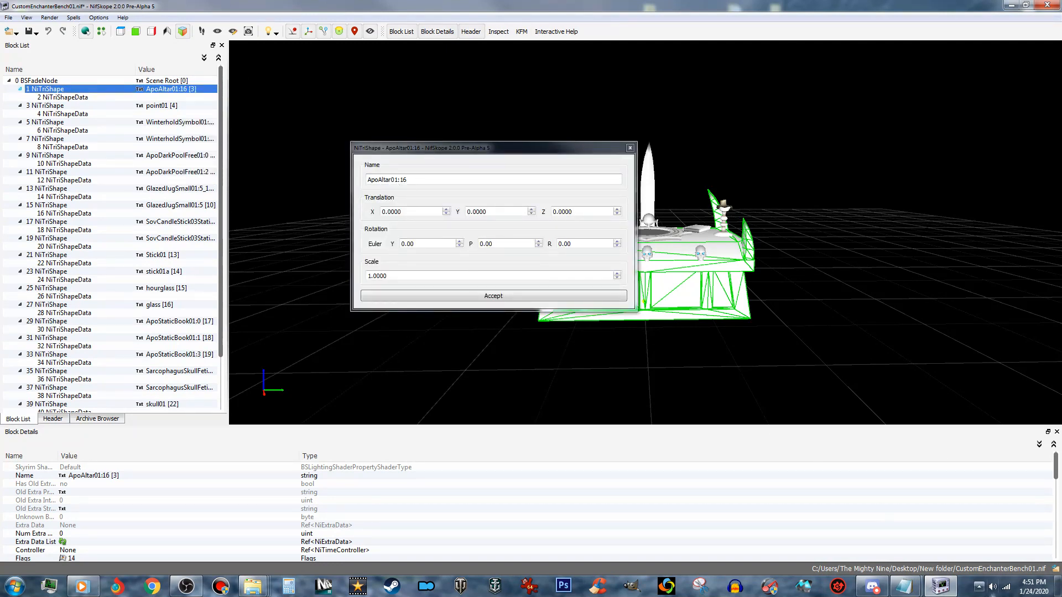
# - Switch to COLLISION.txt in Notepad, copy the material name SKY_HAV_MAT_SOLID_METAL, and return to NifSkope
pyautogui.click(911, 589)
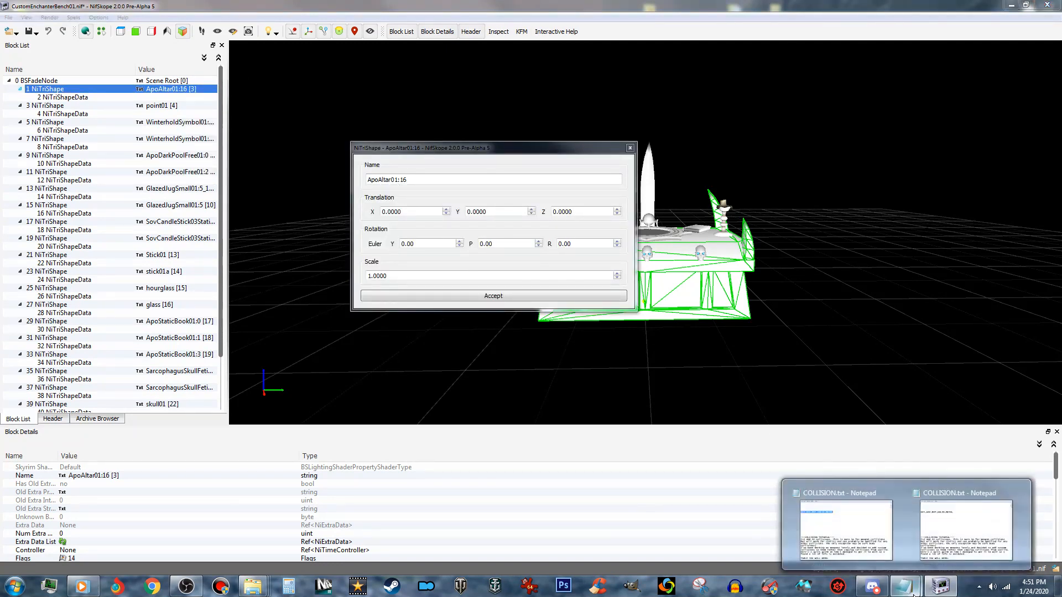
pyautogui.click(947, 535)
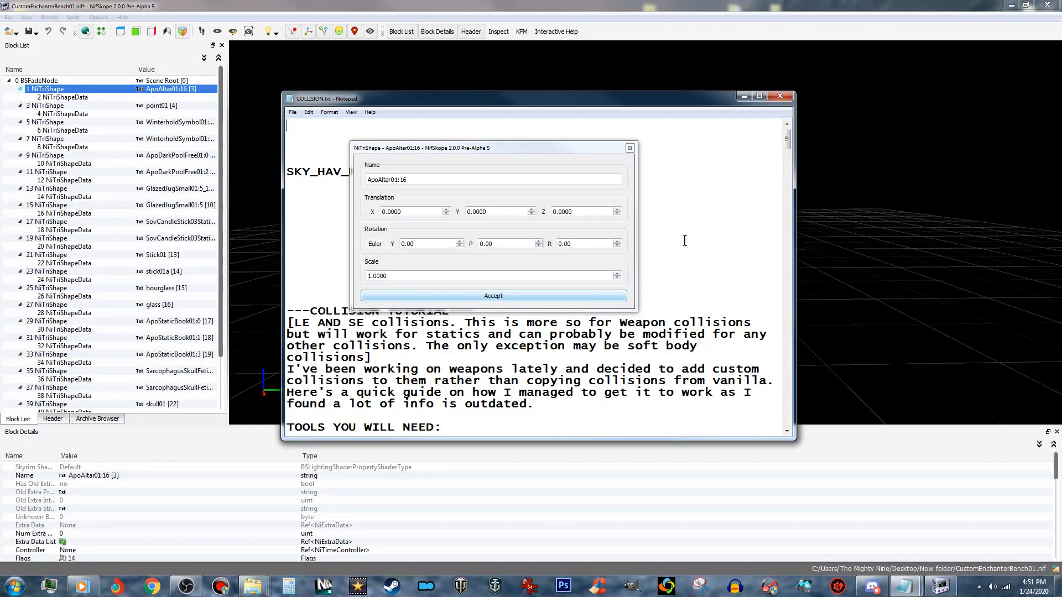
pyautogui.click(574, 296)
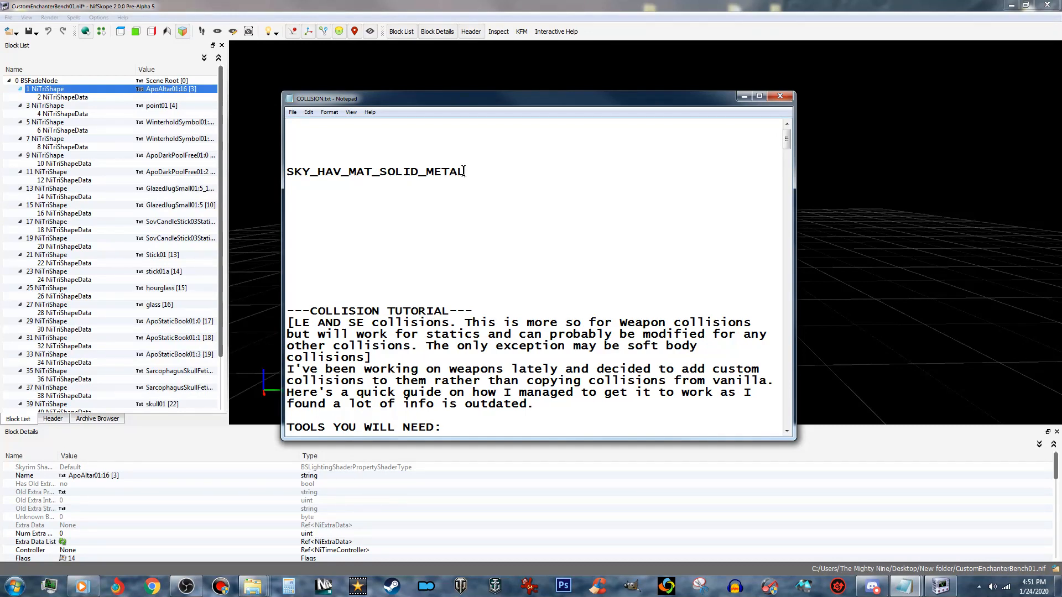
pyautogui.moveTo(464, 172); pyautogui.dragTo(282, 170)
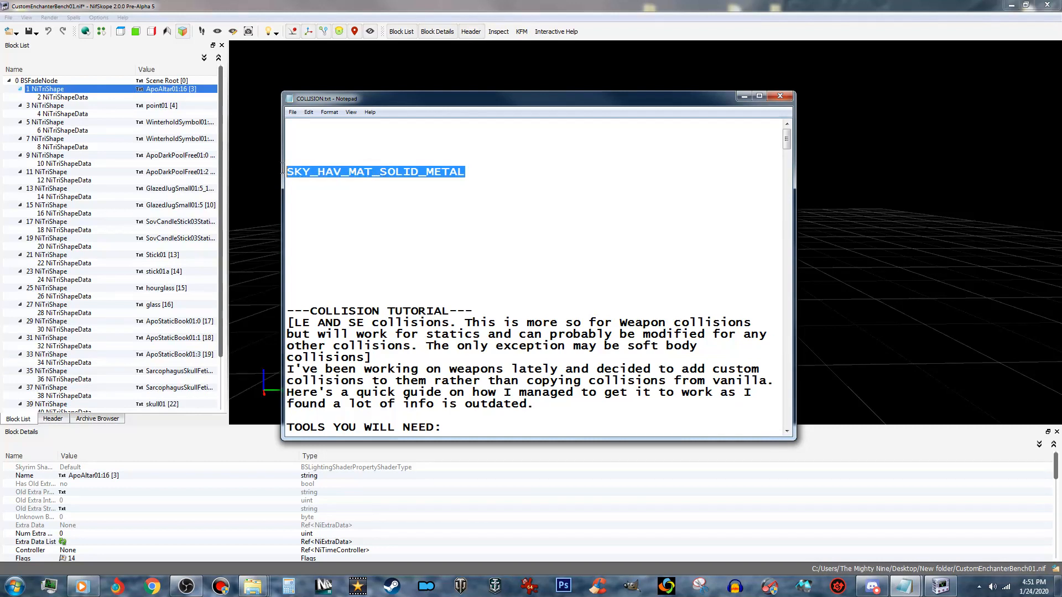
pyautogui.rightClick(413, 172)
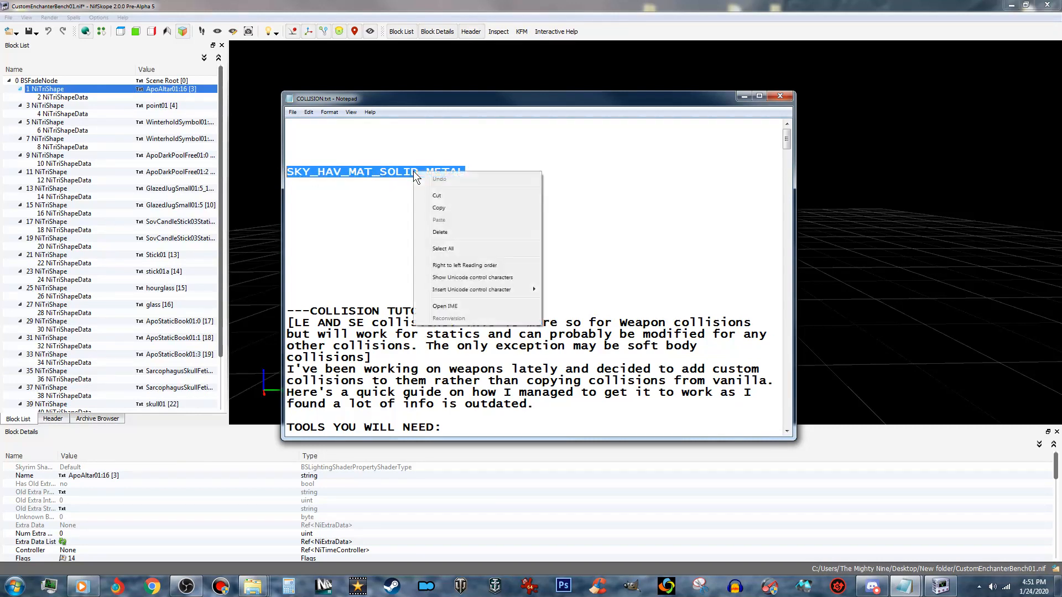
pyautogui.click(459, 204)
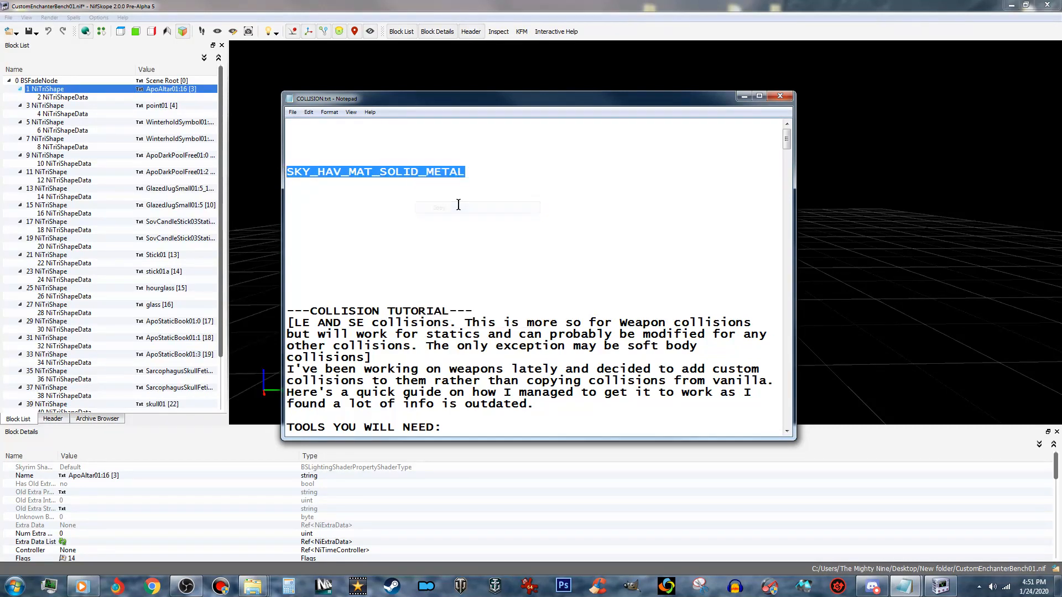
pyautogui.click(743, 96)
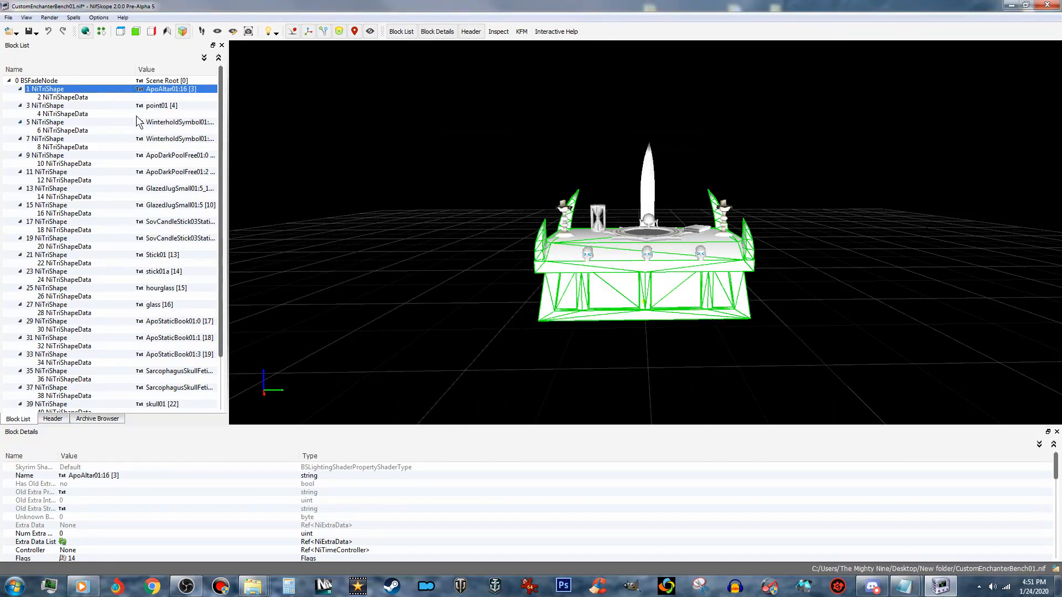
# - Rename the ApoAltar01:16 shape to the copied material name SKY_HAV_MAT_SOLID_METAL in its transform editor
pyautogui.rightClick(178, 91)
pyautogui.moveTo(236, 88)
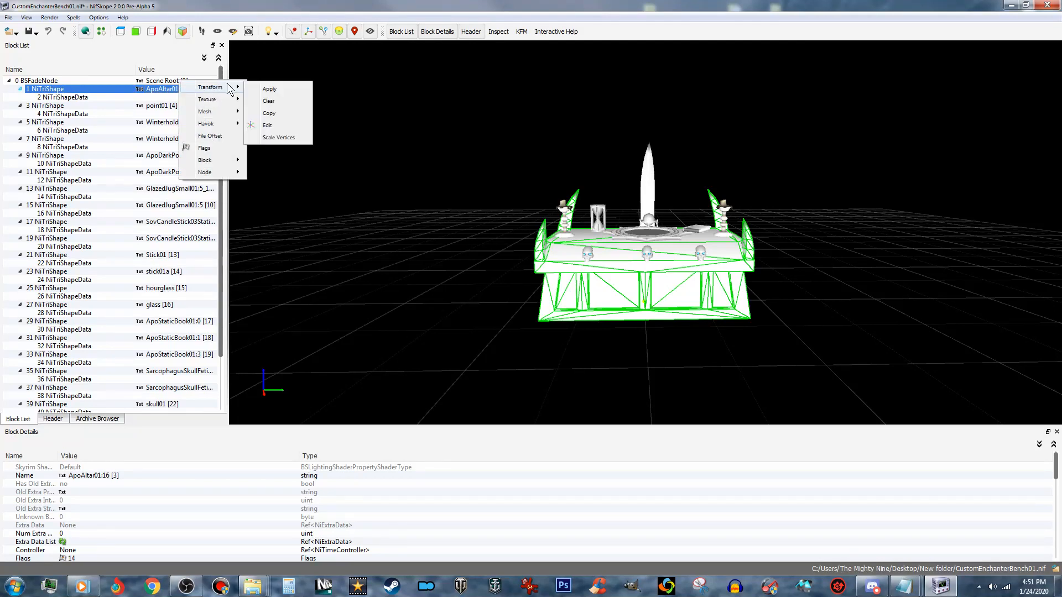
pyautogui.click(289, 125)
pyautogui.moveTo(409, 180); pyautogui.dragTo(341, 169)
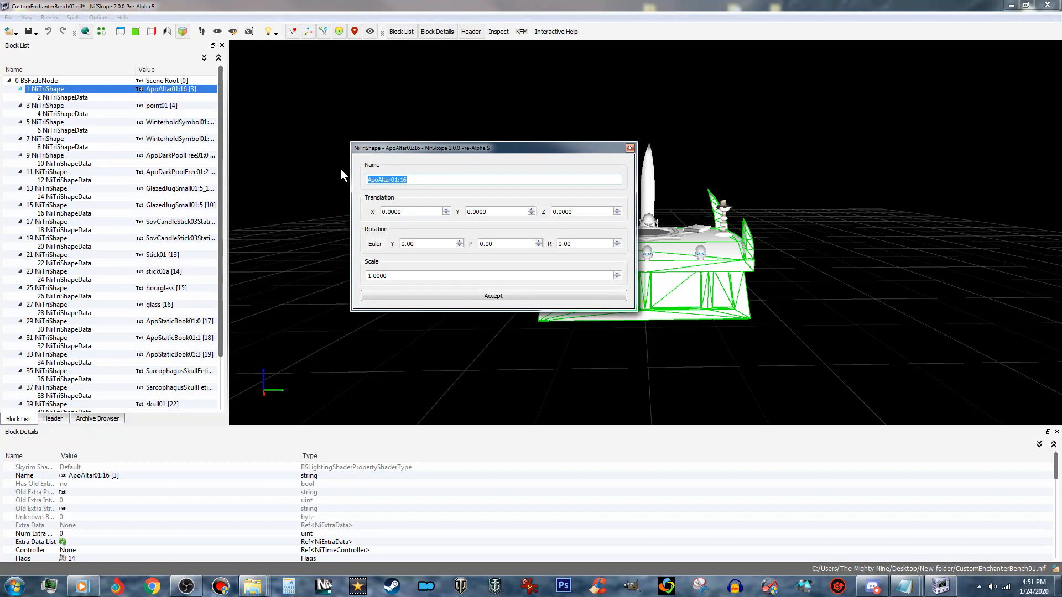
pyautogui.rightClick(400, 182)
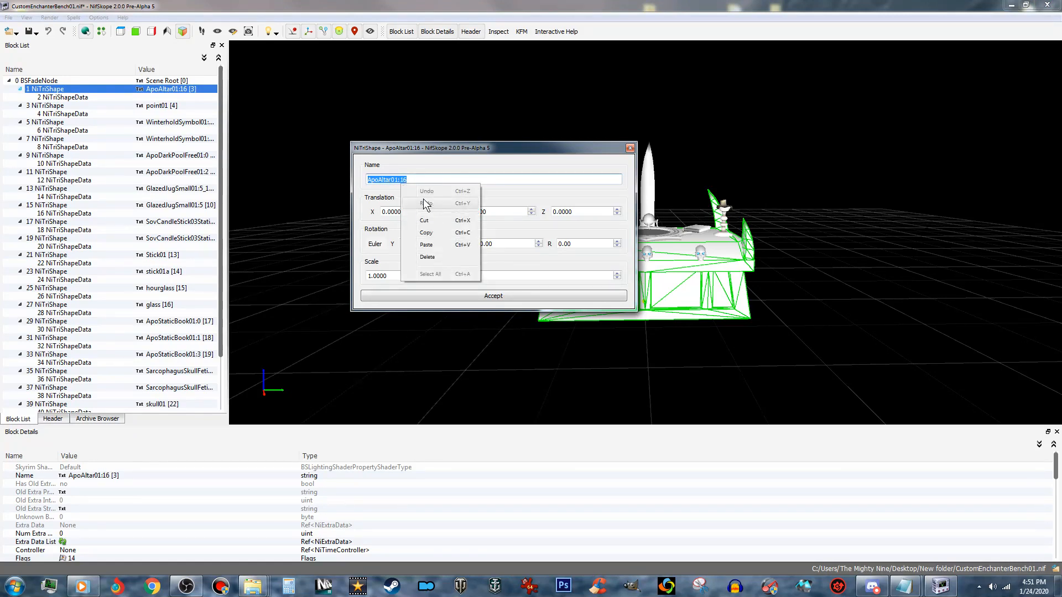
pyautogui.click(435, 248)
pyautogui.click(479, 296)
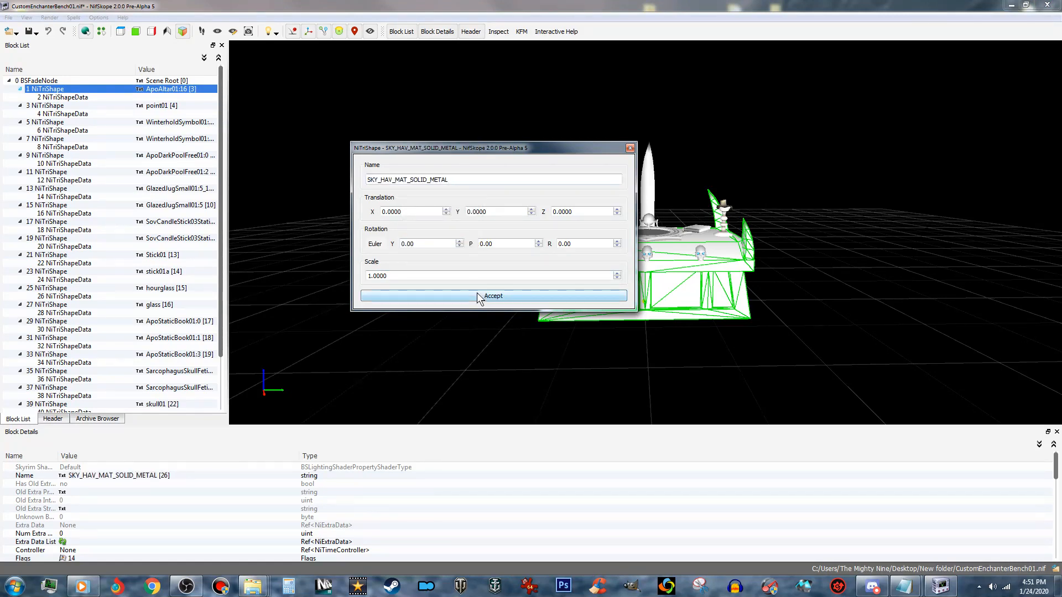
# - Rename the point01 shape to SKY_HAV_MAT_SOLID_METAL by editing the string index of its name
pyautogui.click(158, 107)
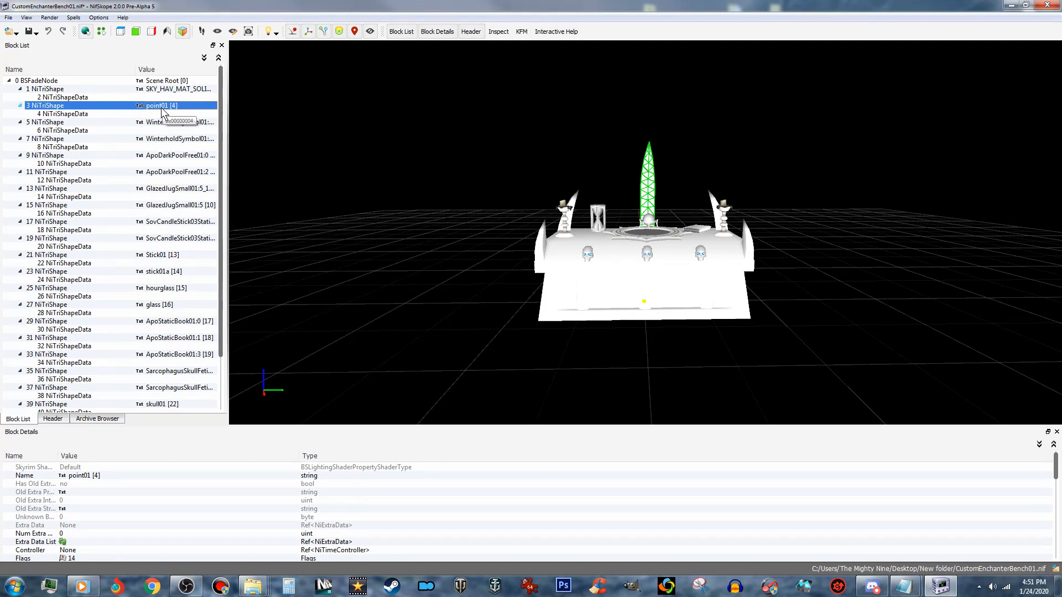
pyautogui.click(101, 476)
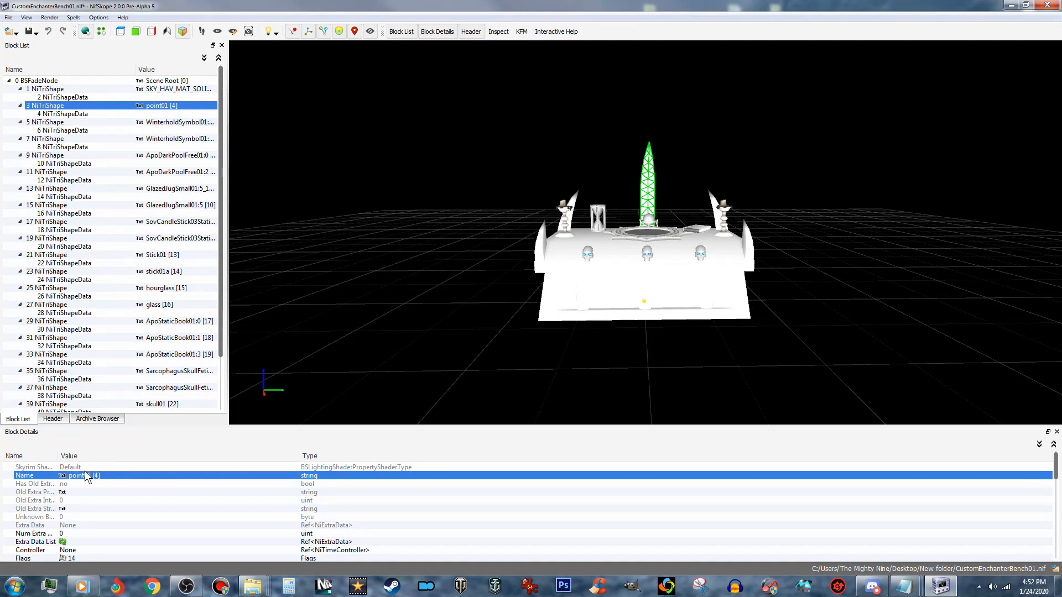
pyautogui.rightClick(94, 477)
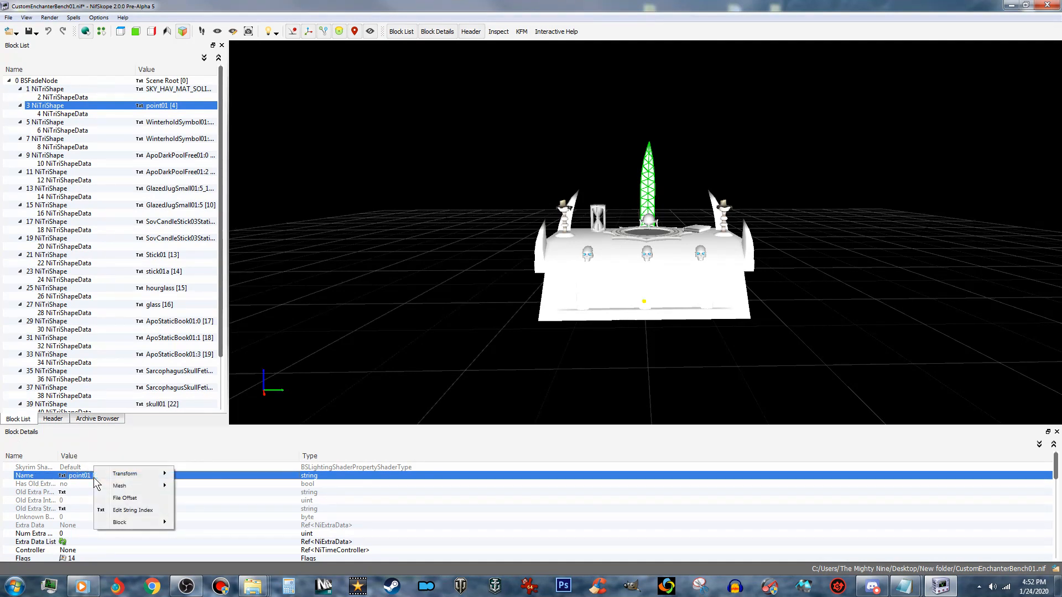
pyautogui.click(133, 510)
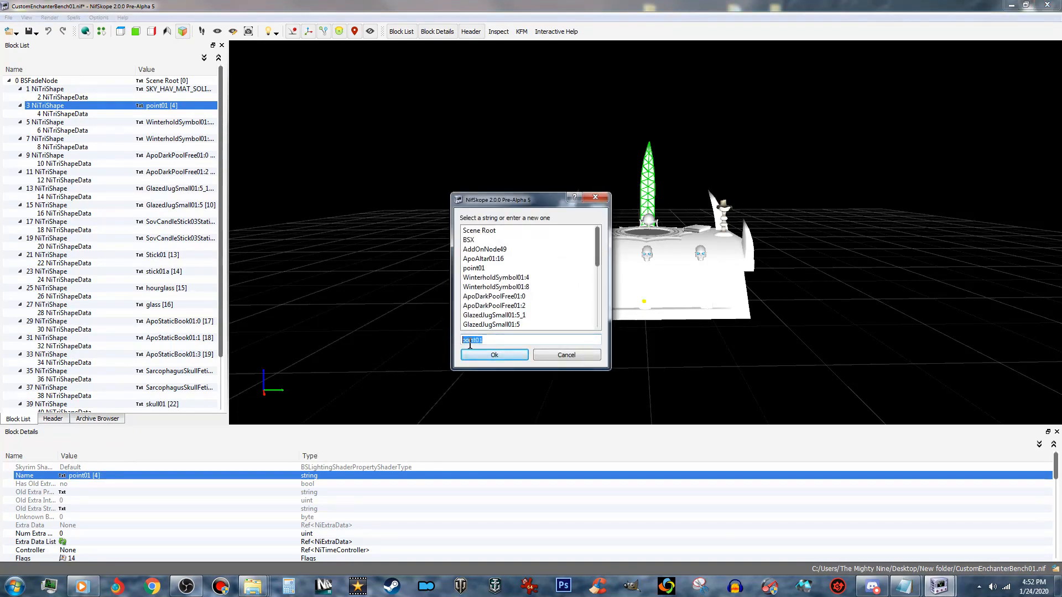
pyautogui.rightClick(478, 341)
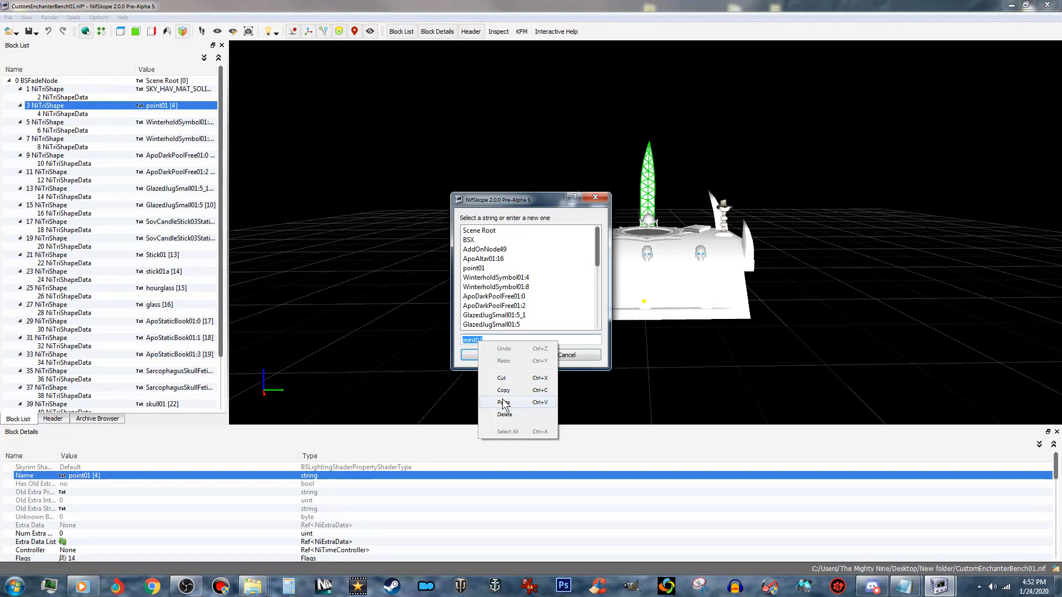
pyautogui.click(503, 402)
pyautogui.click(494, 356)
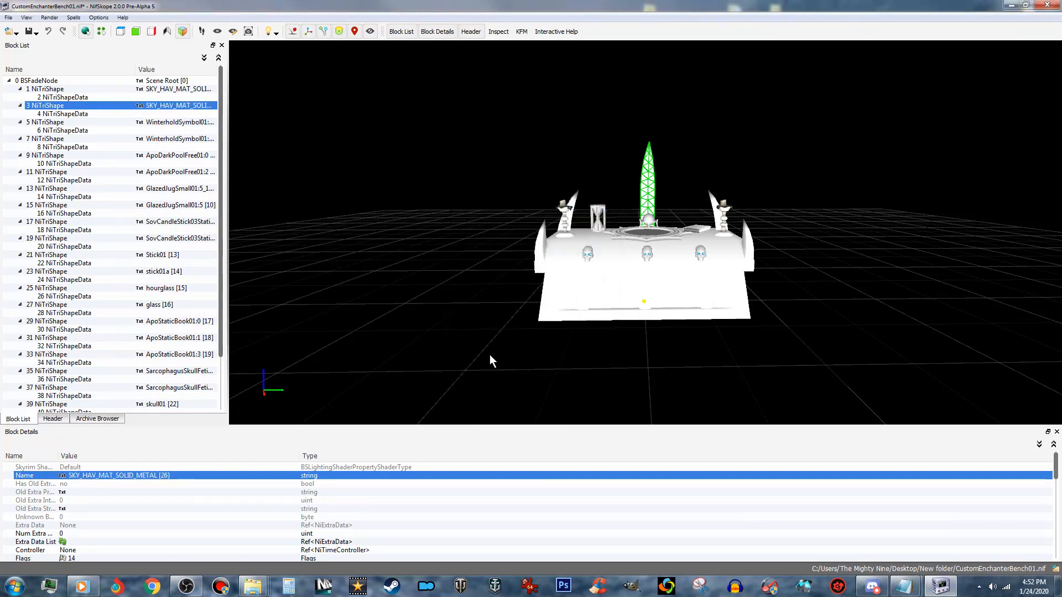
# - Rename the WinterholdSymbol01:4 shape to SKY_HAV_MAT_SOLID_METAL in its transform editor
pyautogui.click(198, 122)
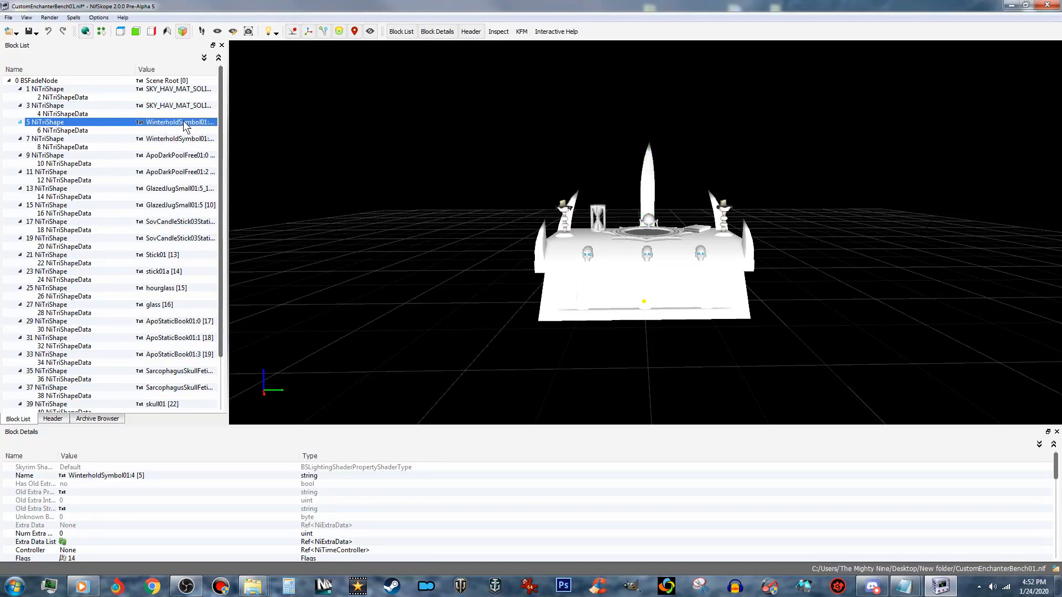
pyautogui.rightClick(184, 121)
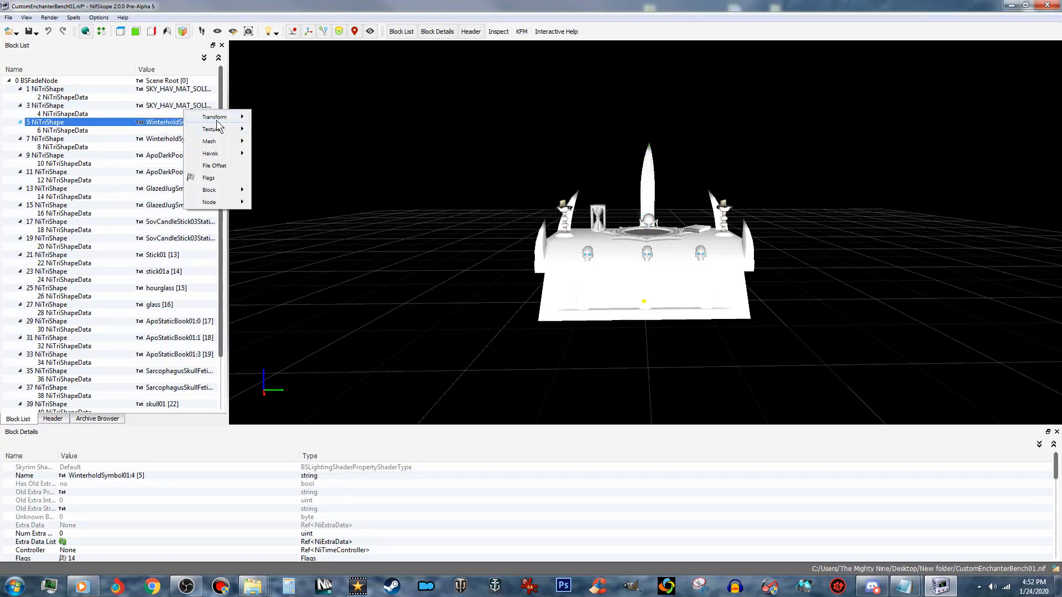
pyautogui.moveTo(217, 118)
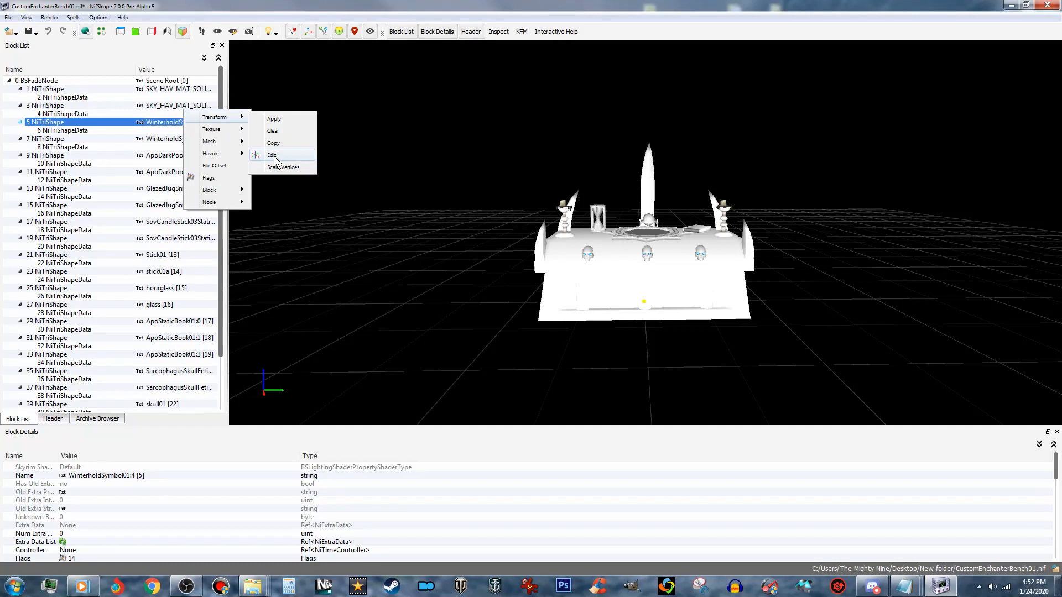
pyautogui.click(272, 155)
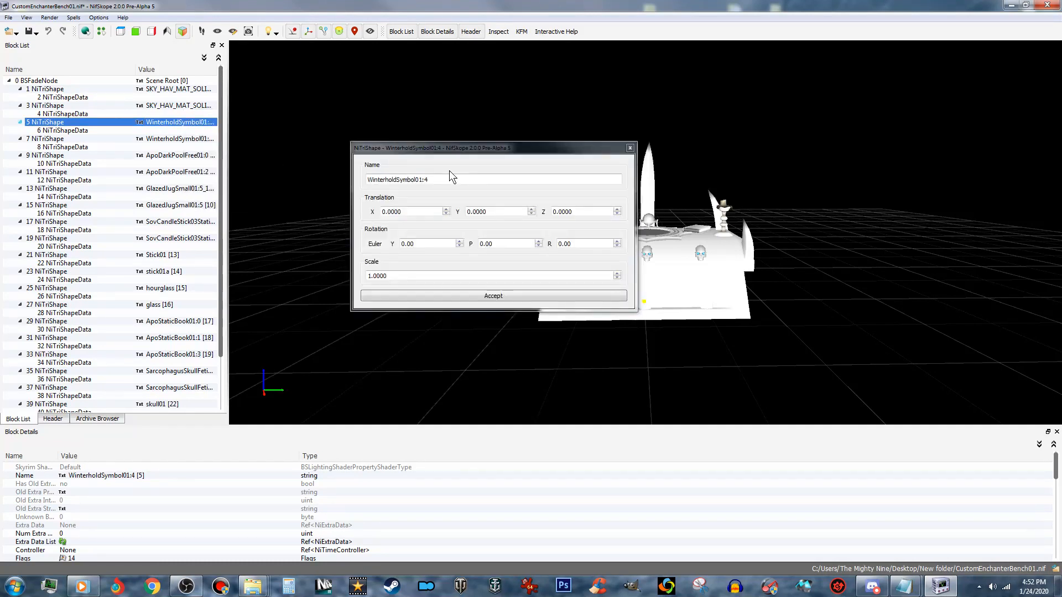
pyautogui.rightClick(413, 179)
pyautogui.click(439, 239)
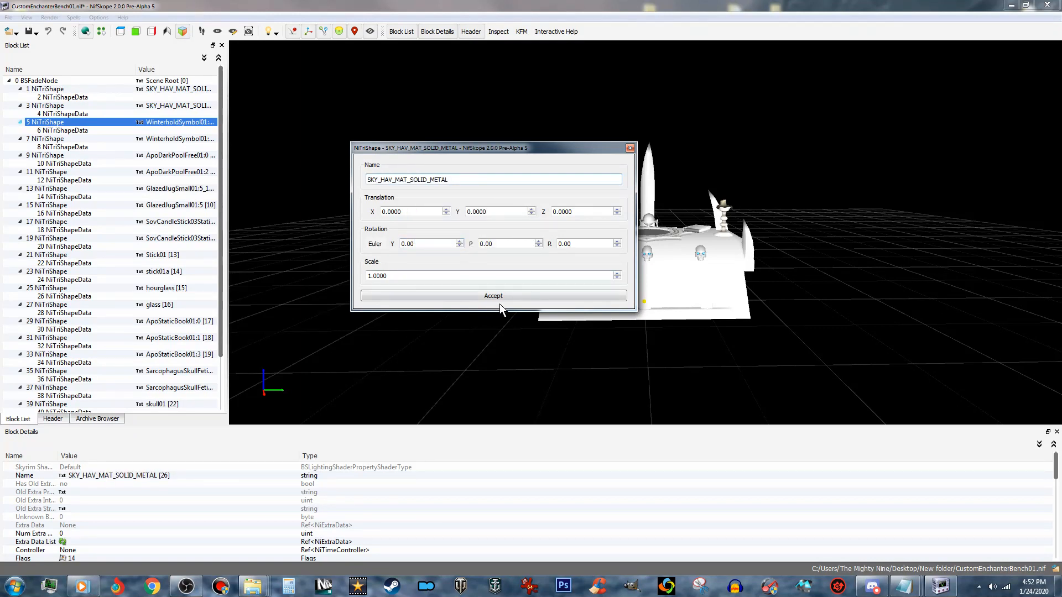
pyautogui.click(538, 294)
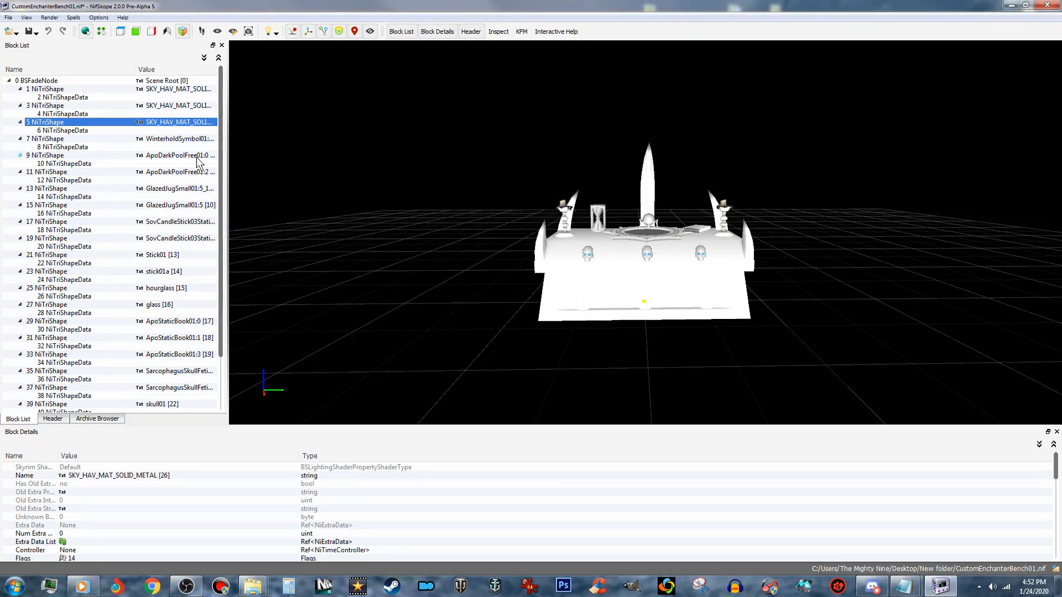
# - Rename the WinterholdSymbol01:8 shape to SKY_HAV_MAT_SOLID_METAL in its transform editor
pyautogui.click(187, 141)
pyautogui.rightClick(188, 138)
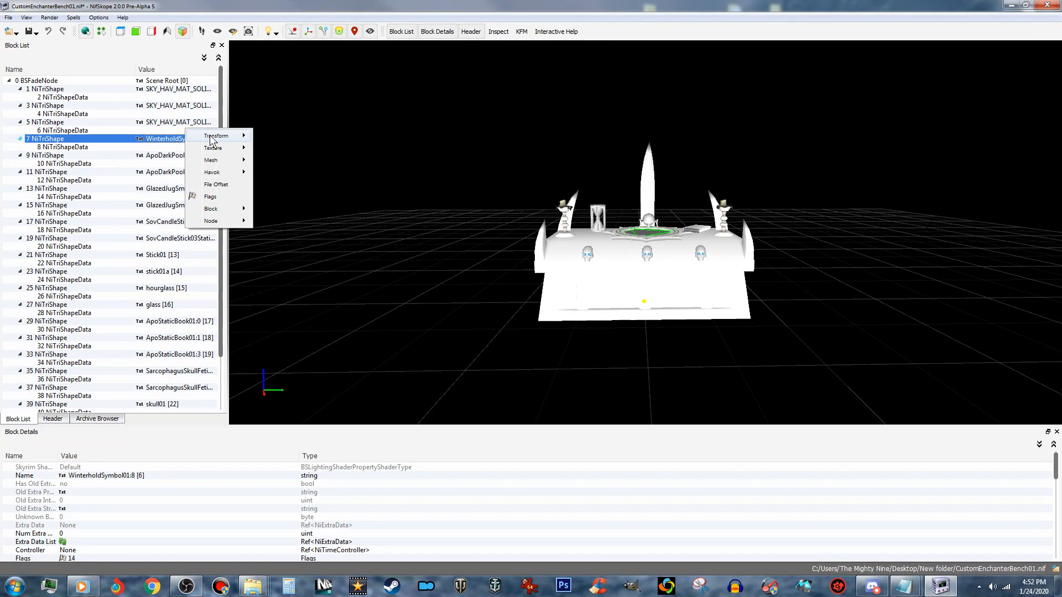
pyautogui.moveTo(221, 135)
pyautogui.click(288, 176)
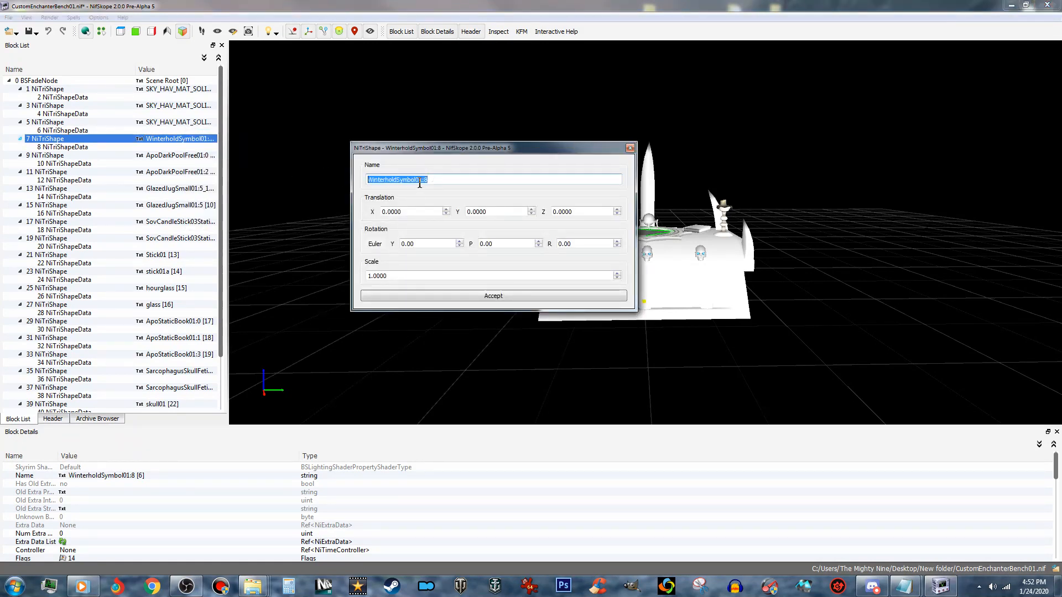
pyautogui.rightClick(420, 182)
pyautogui.click(452, 244)
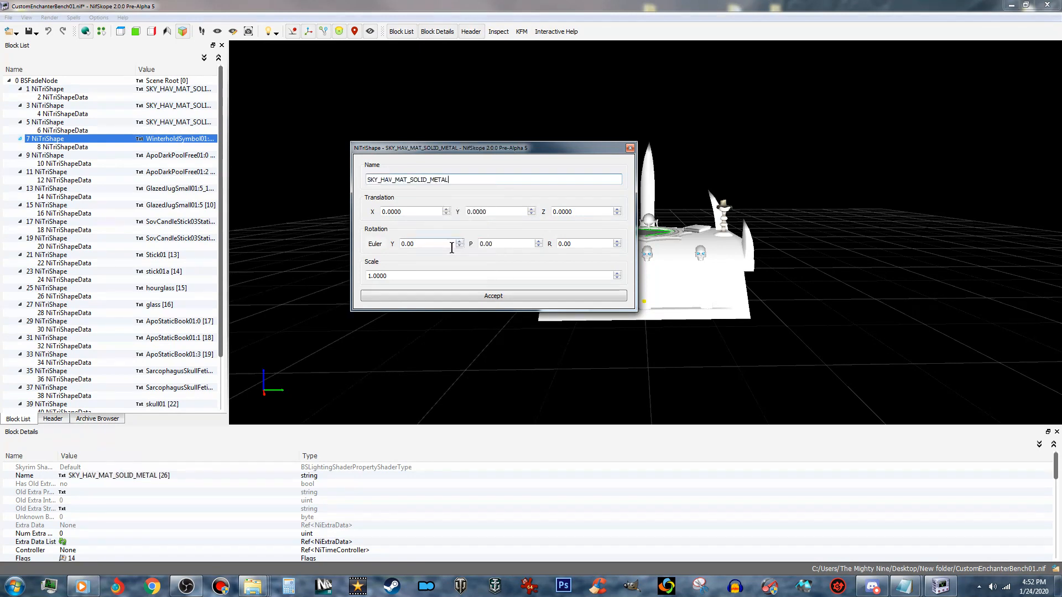
pyautogui.click(480, 294)
# - Rename the ApoDarkPoolFree01:0 shape to the copied material name SKY_HAV_MAT_SOLID_METAL in its transform editor
pyautogui.click(183, 155)
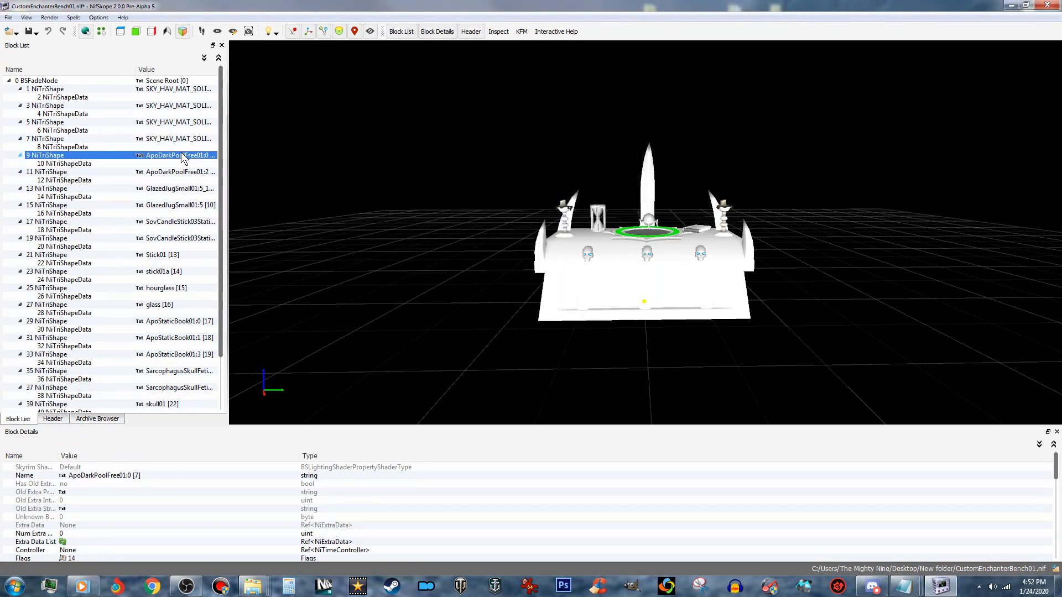
pyautogui.rightClick(183, 155)
pyautogui.moveTo(227, 150)
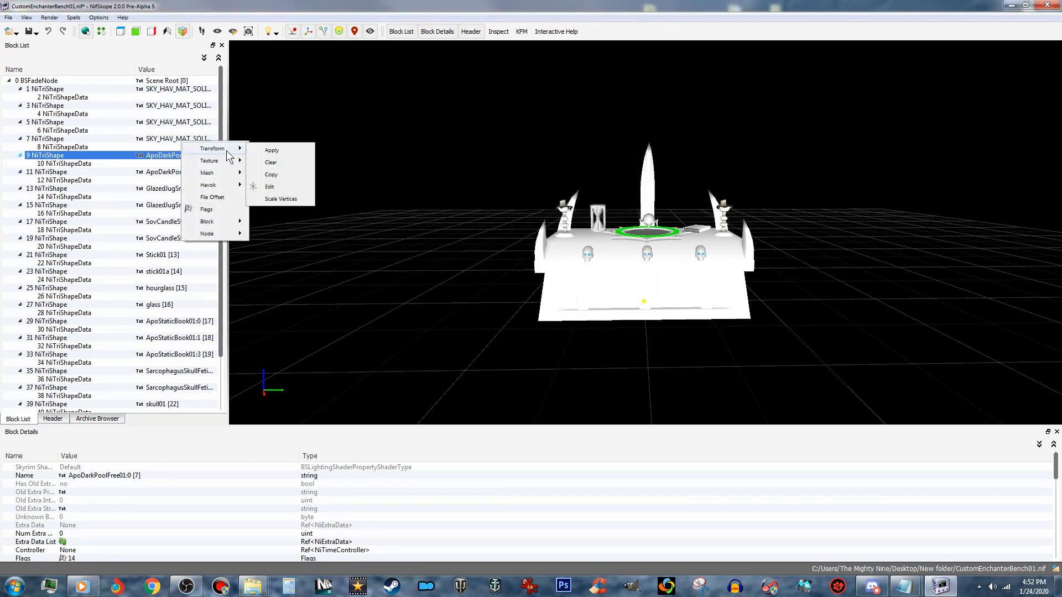
pyautogui.click(290, 191)
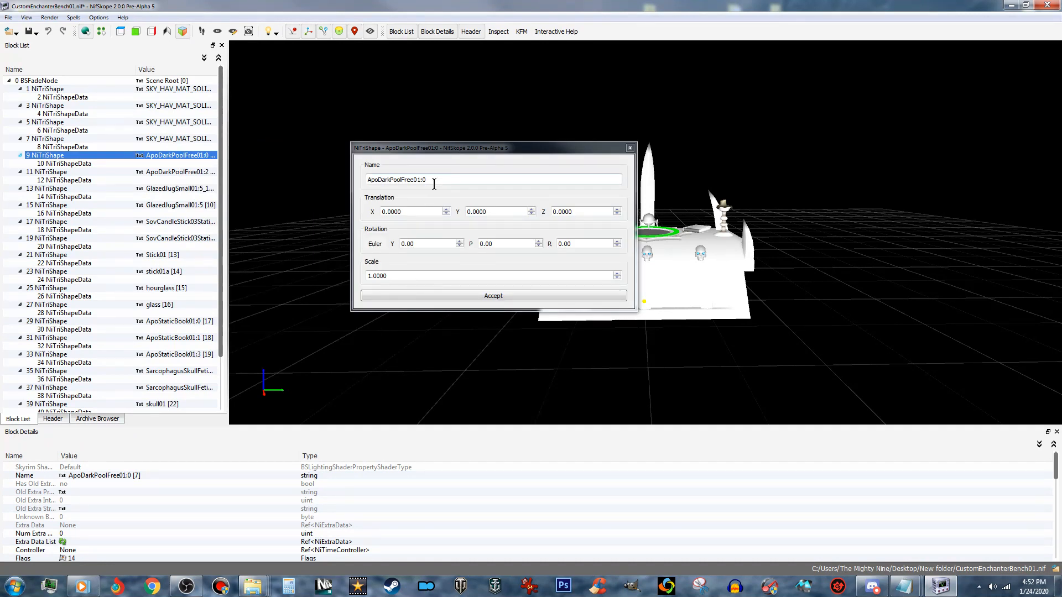
pyautogui.tripleClick(412, 180)
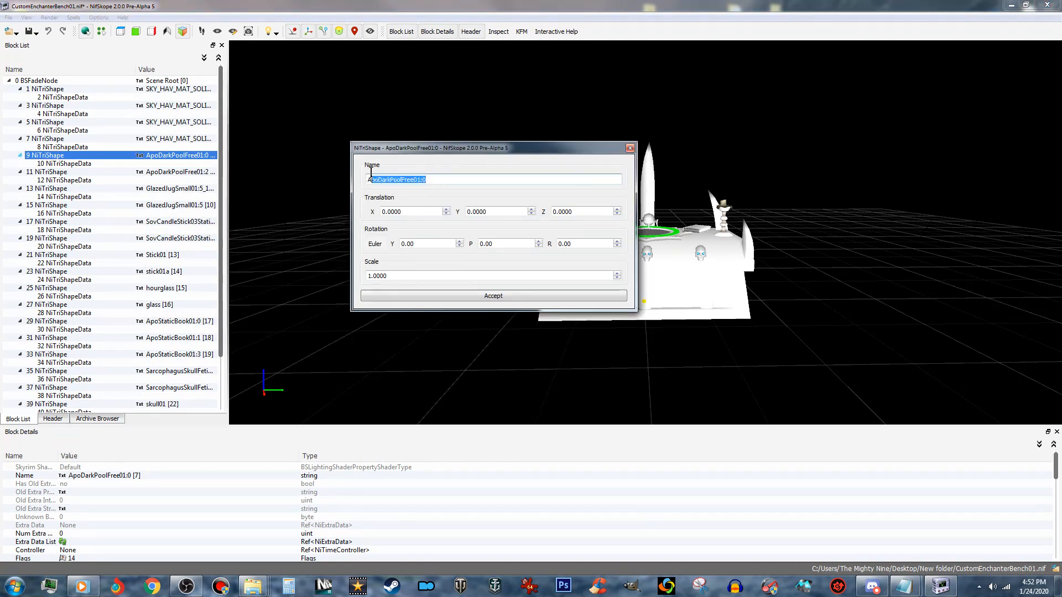
pyautogui.rightClick(412, 182)
pyautogui.click(447, 241)
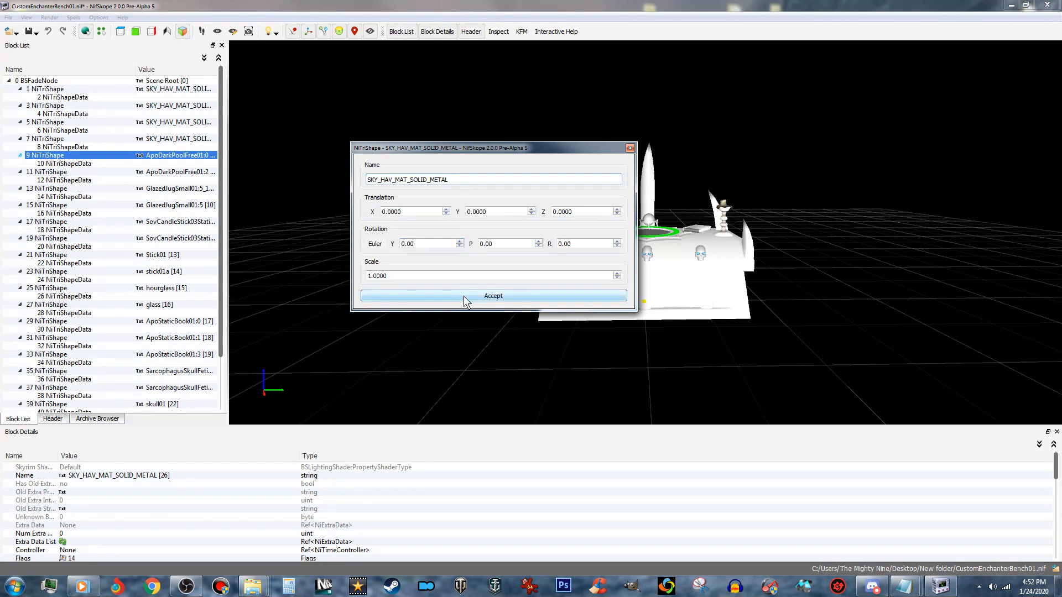
pyautogui.click(463, 297)
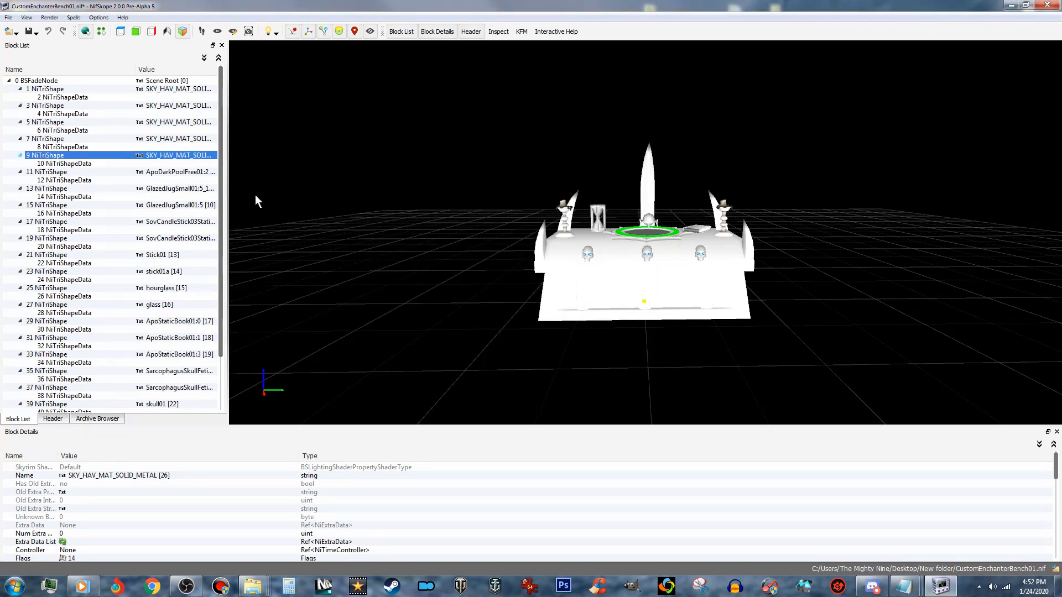
# - Rename the ApoDarkPoolFree01:2 shape to SKY_HAV_MAT_SOLID_METAL in its transform editor
pyautogui.click(200, 172)
pyautogui.rightClick(201, 173)
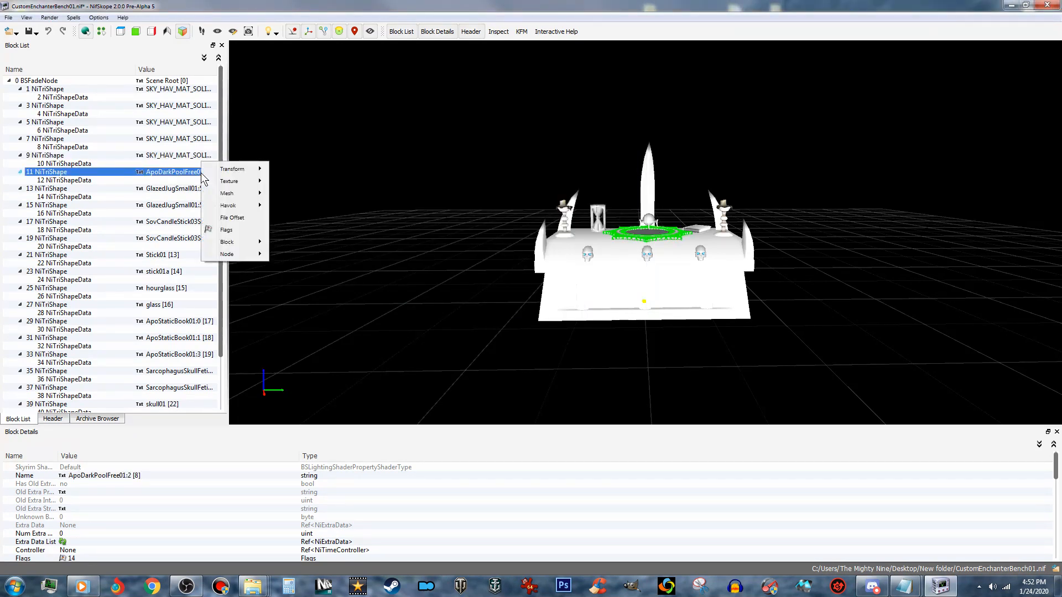
pyautogui.moveTo(257, 174)
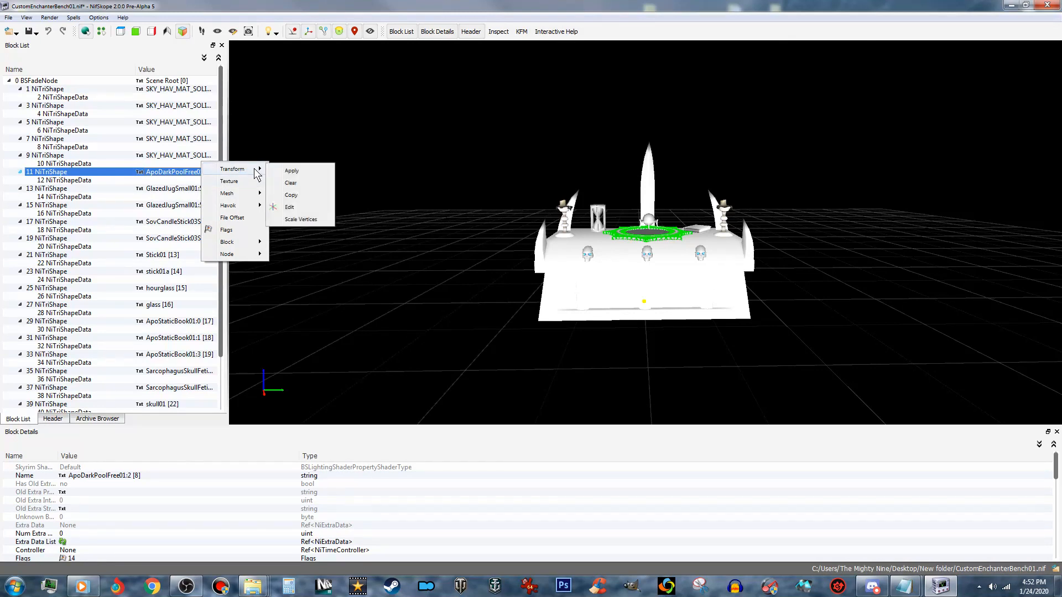
pyautogui.click(301, 207)
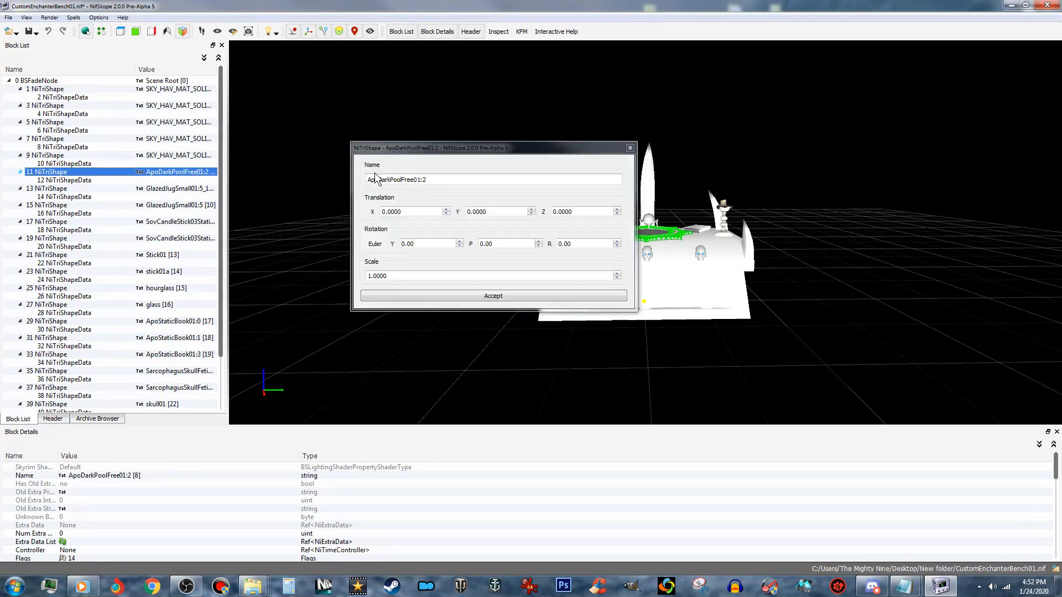
pyautogui.rightClick(419, 181)
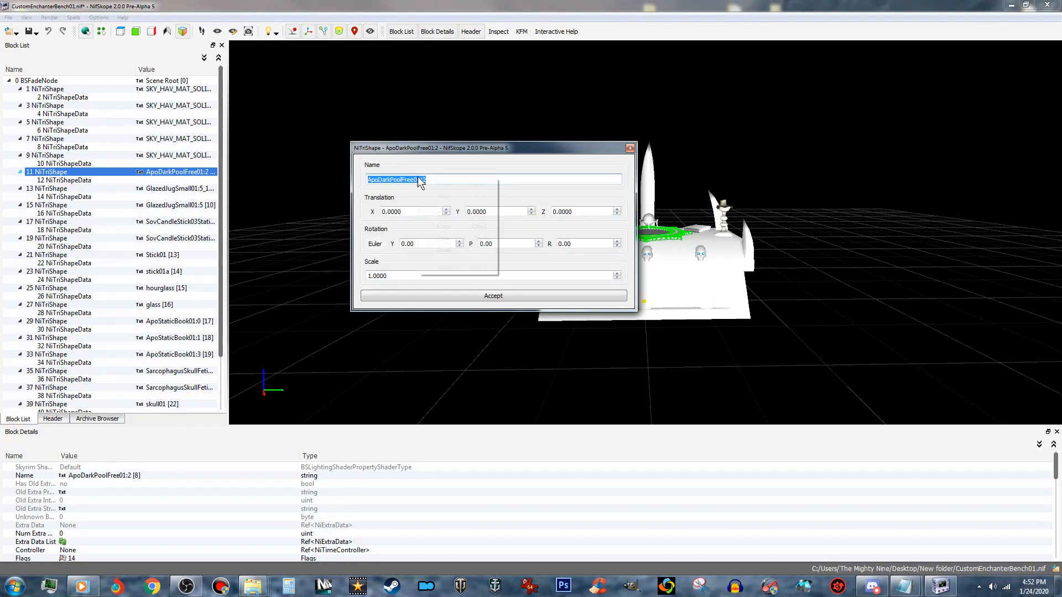
pyautogui.click(447, 240)
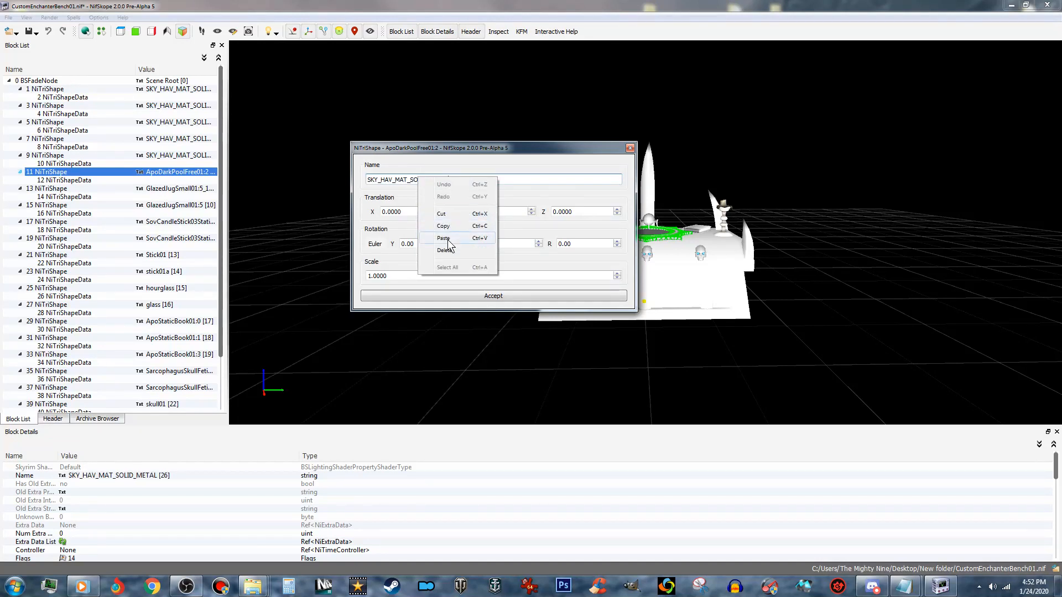
pyautogui.click(467, 296)
# - Rename the GlazedJugSmall01:5_1 shape to SKY_HAV_MAT_SOLID_METAL in its transform editor
pyautogui.click(192, 191)
pyautogui.rightClick(191, 191)
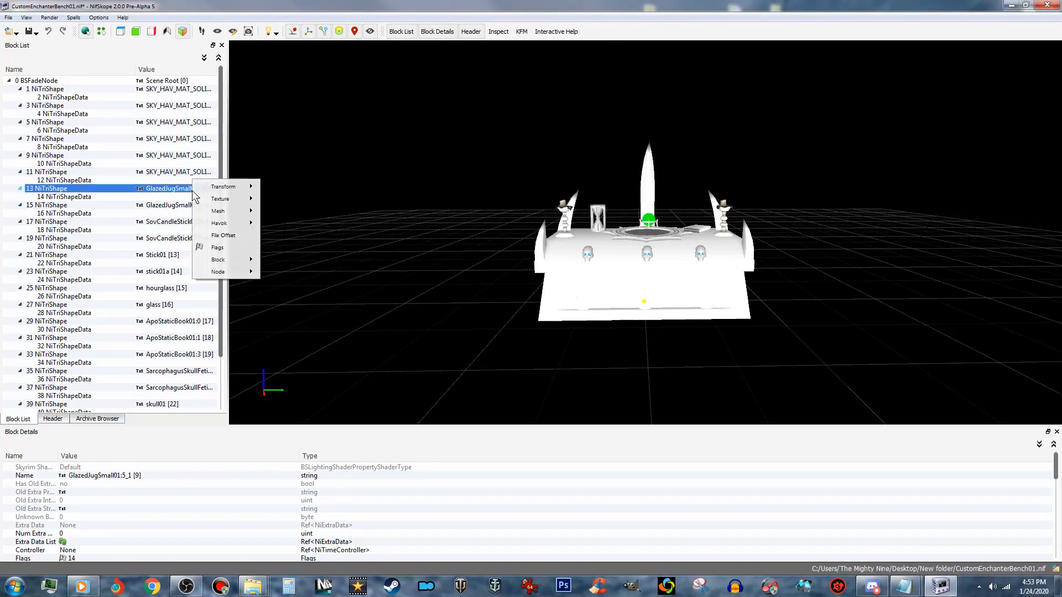
pyautogui.moveTo(232, 186)
pyautogui.click(300, 227)
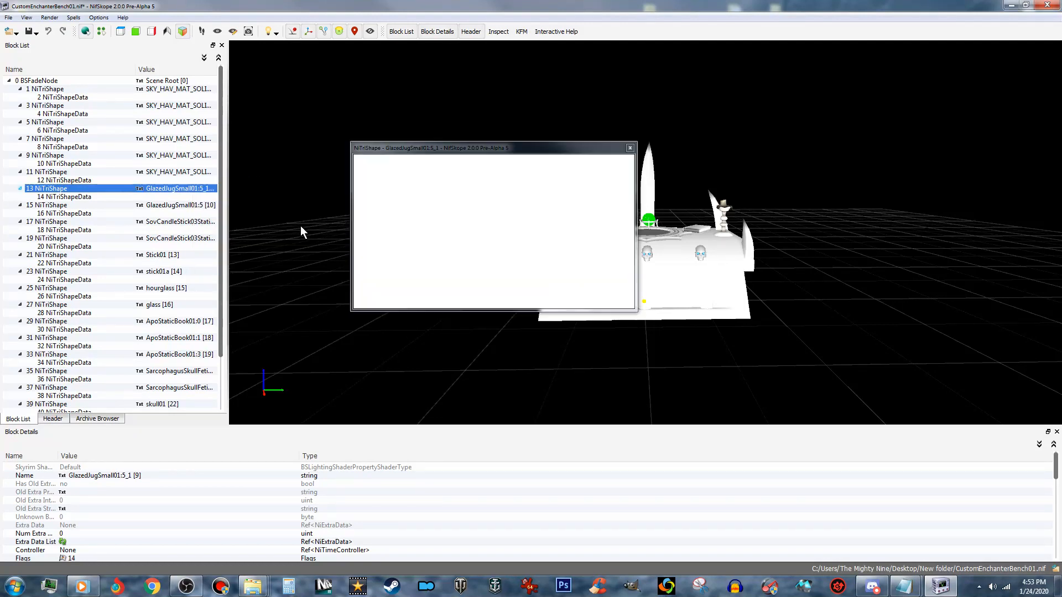
pyautogui.moveTo(427, 180); pyautogui.dragTo(367, 175)
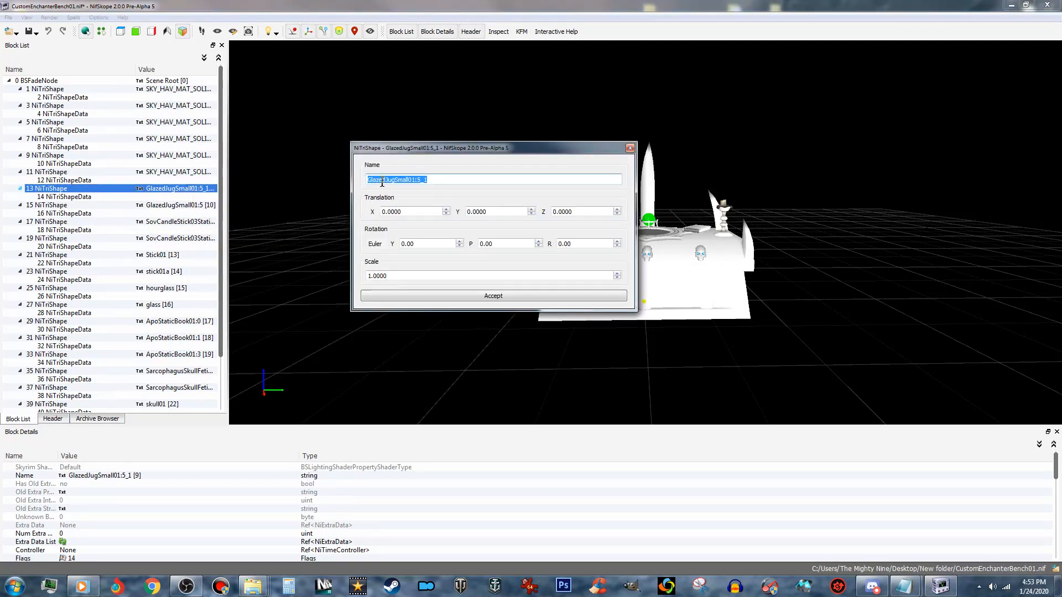
pyautogui.rightClick(419, 178)
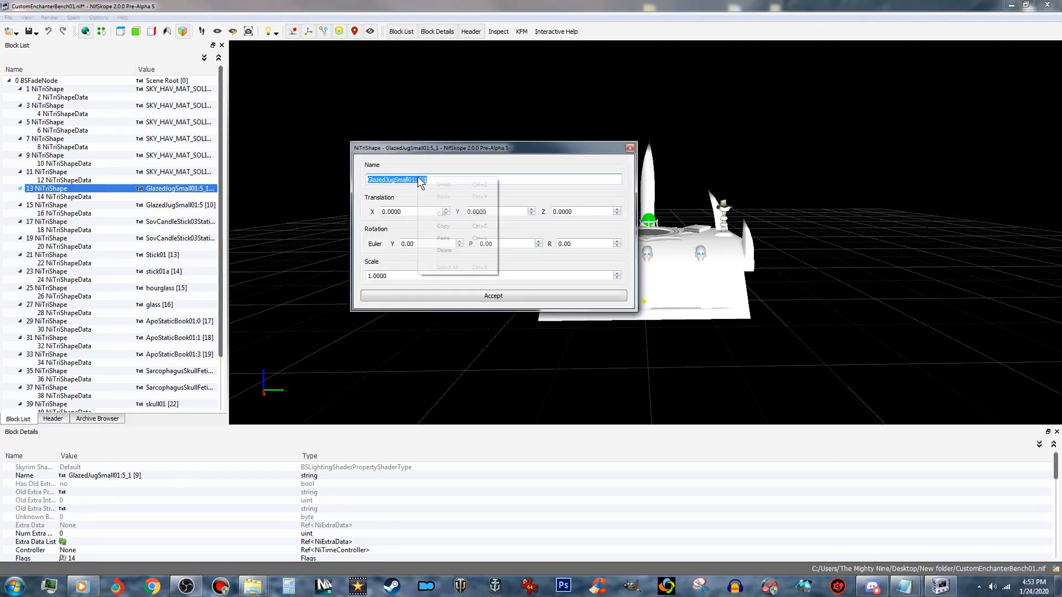
pyautogui.click(454, 241)
pyautogui.click(482, 296)
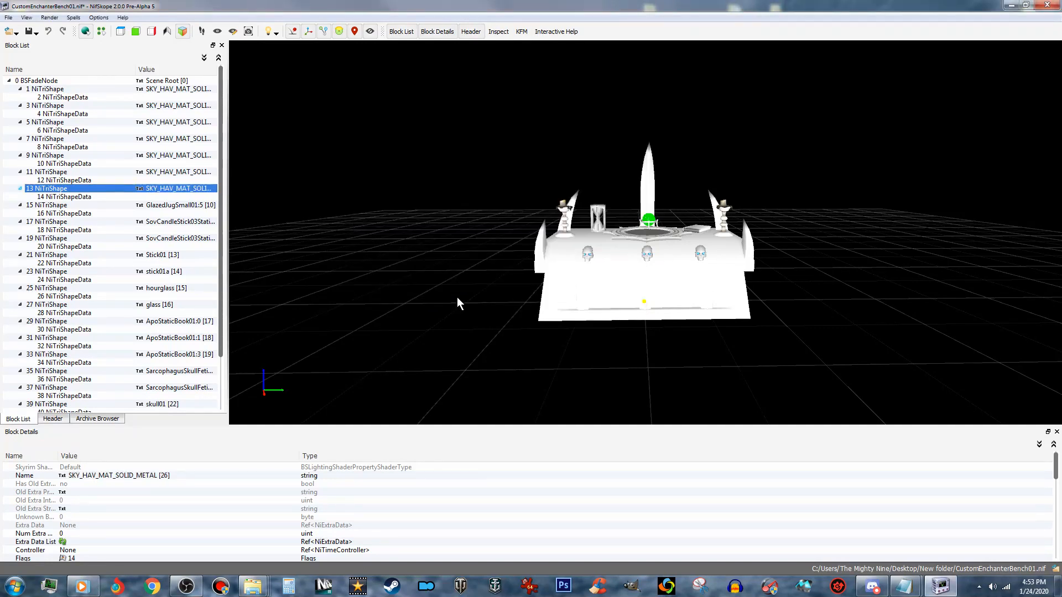
# - Rename the GlazedJugSmall01:5 shape to SKY_HAV_MAT_SOLID_METAL in its transform editor
pyautogui.click(193, 208)
pyautogui.rightClick(191, 205)
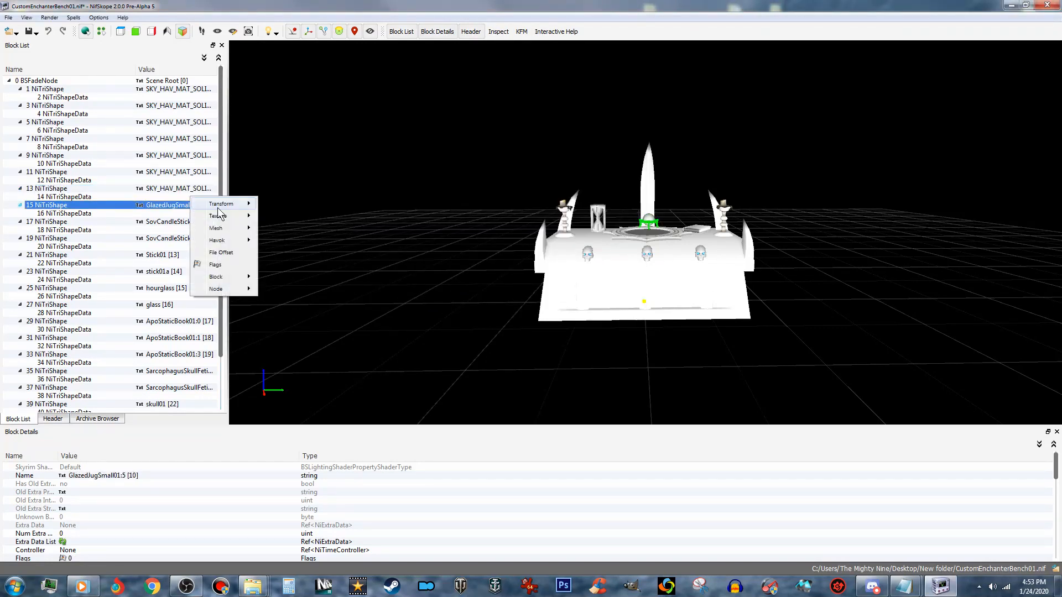
pyautogui.moveTo(217, 205)
pyautogui.click(289, 247)
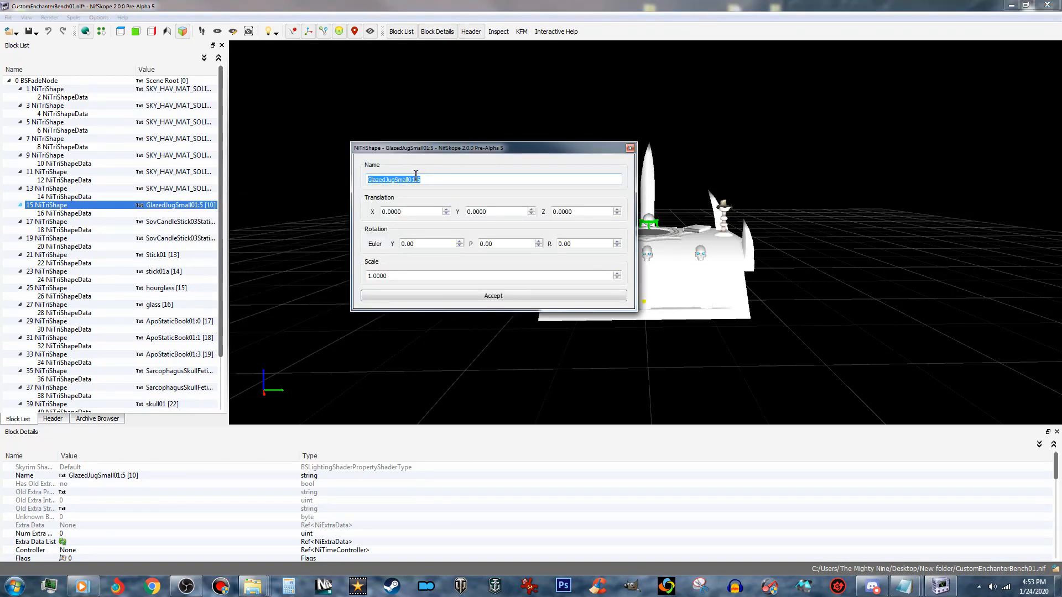
pyautogui.rightClick(401, 178)
pyautogui.click(425, 238)
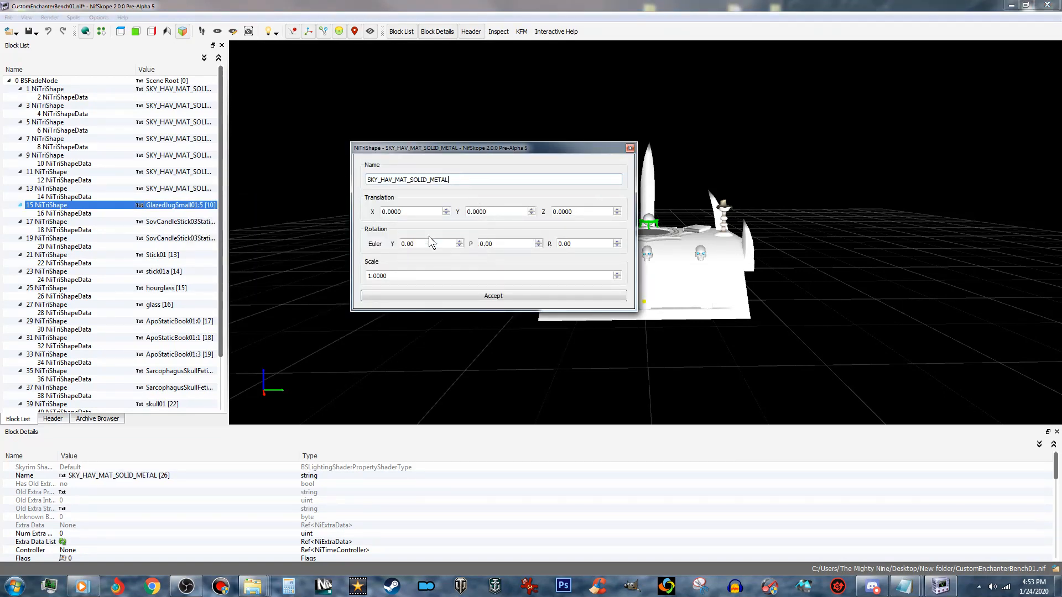
pyautogui.click(489, 297)
# - Rename the SovCandleStick03Static:5 shape to SKY_HAV_MAT_SOLID_METAL, replacing its whole name in the transform editor
pyautogui.click(192, 222)
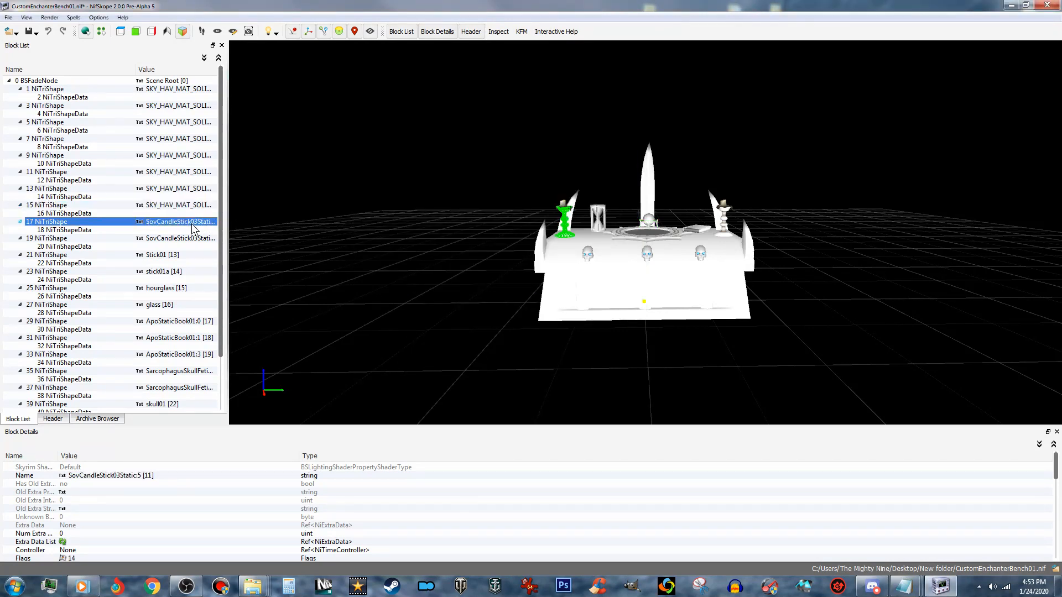
pyautogui.rightClick(187, 224)
pyautogui.moveTo(221, 220)
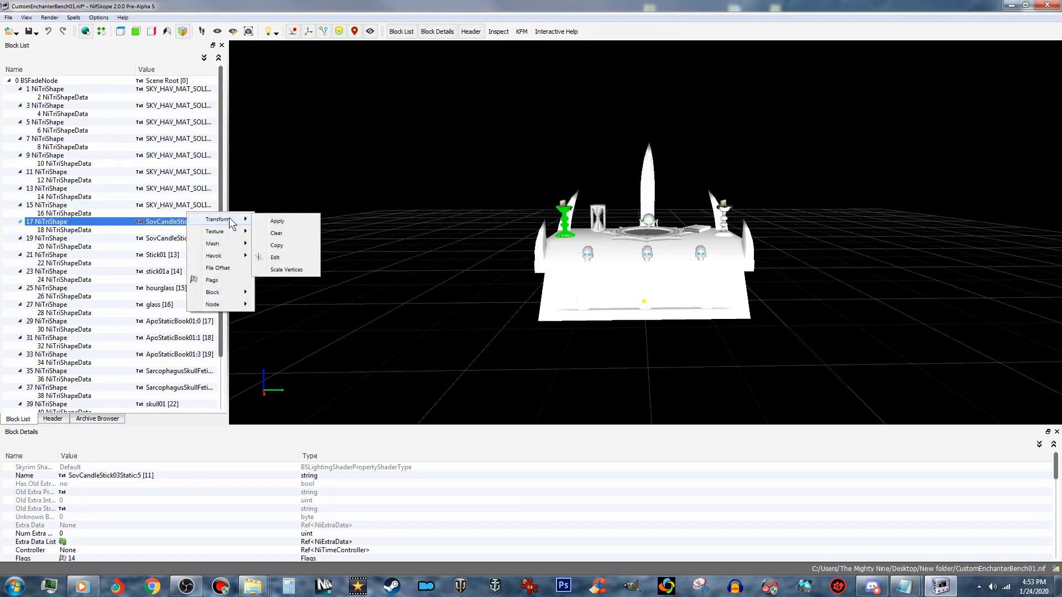
pyautogui.click(284, 258)
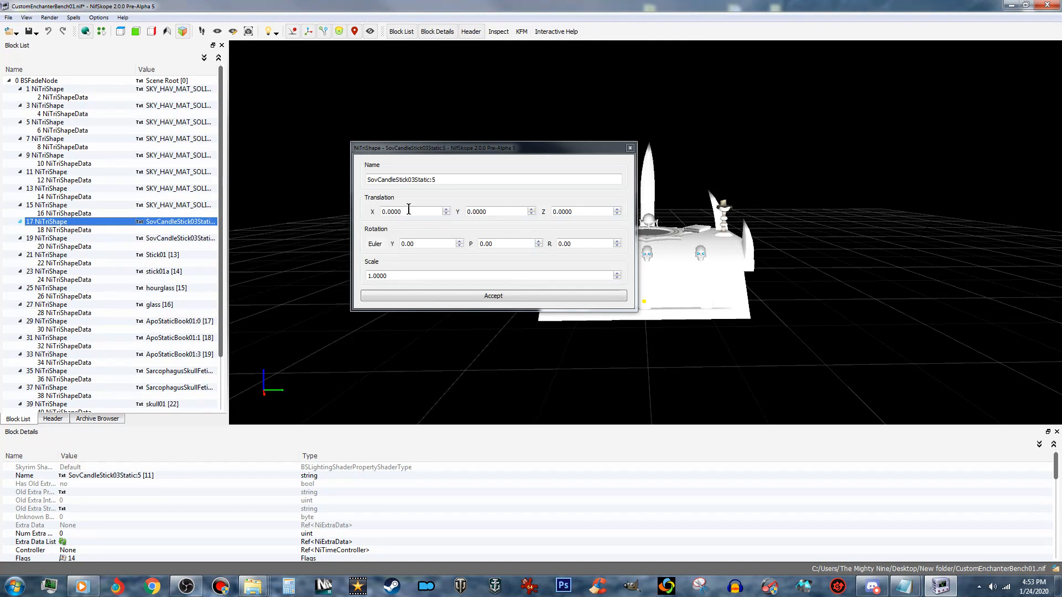
pyautogui.moveTo(437, 179); pyautogui.dragTo(349, 175)
pyautogui.click(450, 180)
pyautogui.moveTo(434, 180); pyautogui.dragTo(348, 188)
pyautogui.click(435, 179)
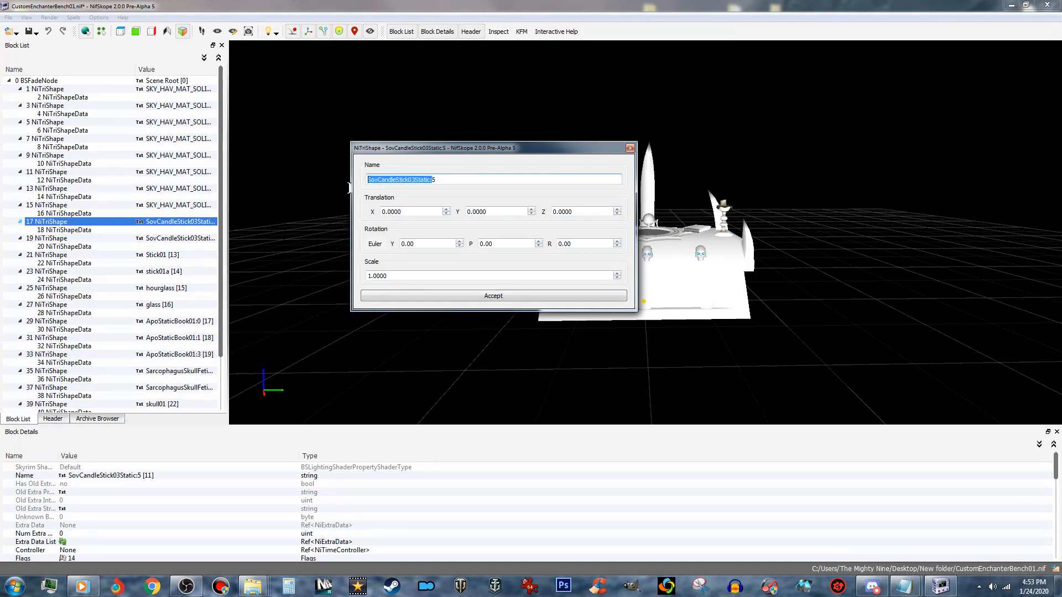
pyautogui.click(441, 184)
pyautogui.moveTo(437, 180); pyautogui.dragTo(365, 177)
pyautogui.rightClick(418, 177)
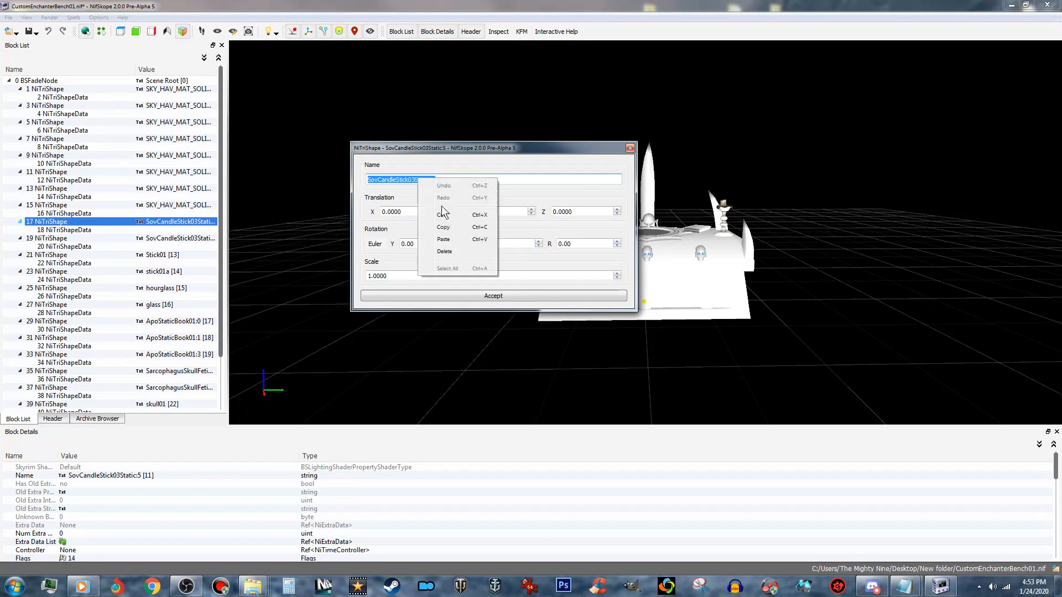
pyautogui.click(449, 234)
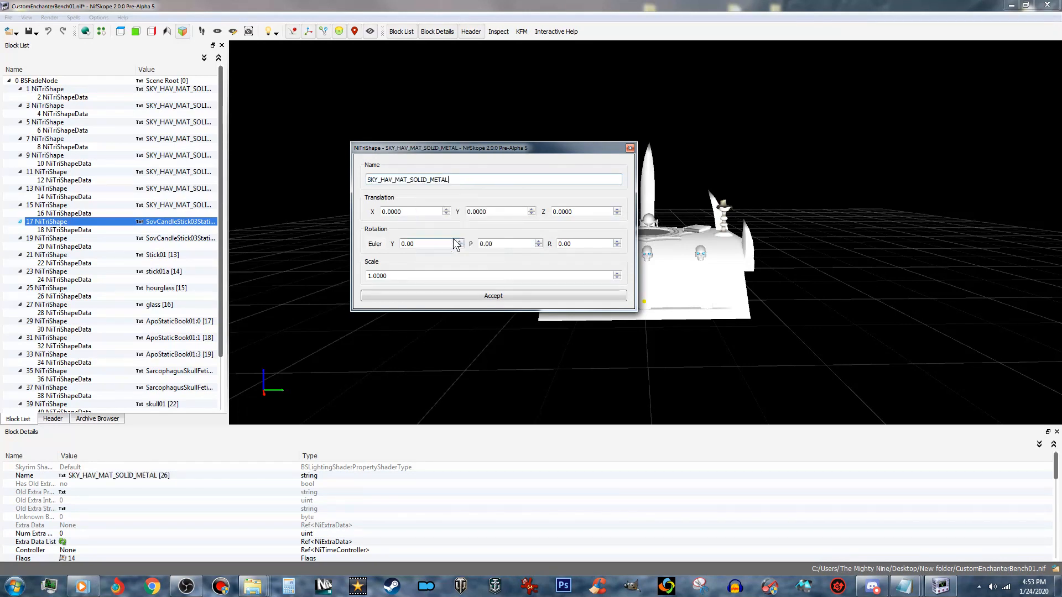
pyautogui.click(488, 293)
# - Rename the SovCandleStick03Static:6 shape and all remaining shapes below it to SKY_HAV_MAT_SOLID_METAL
pyautogui.click(198, 238)
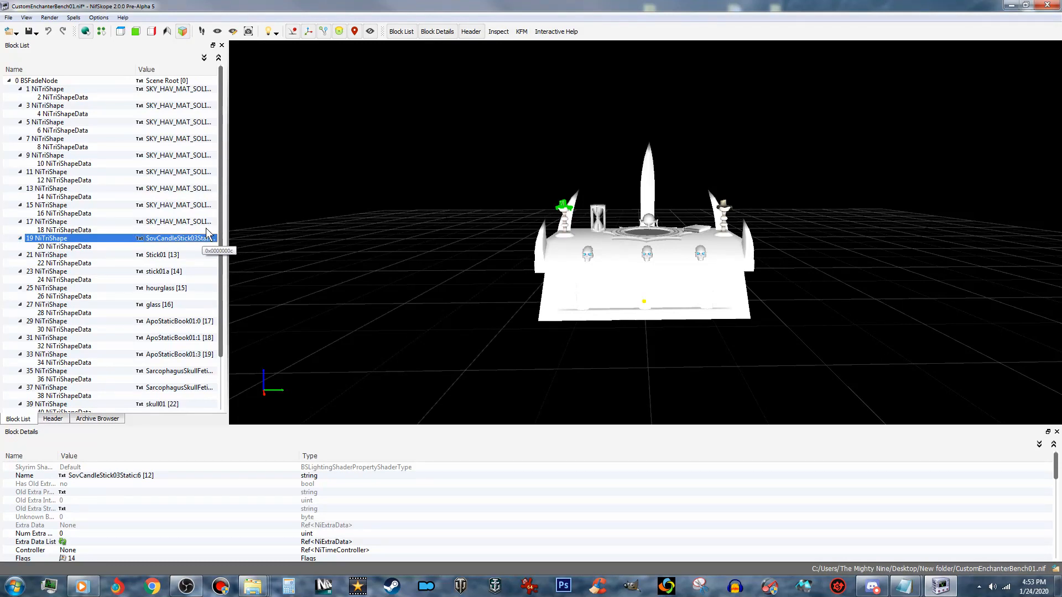
pyautogui.rightClick(201, 238)
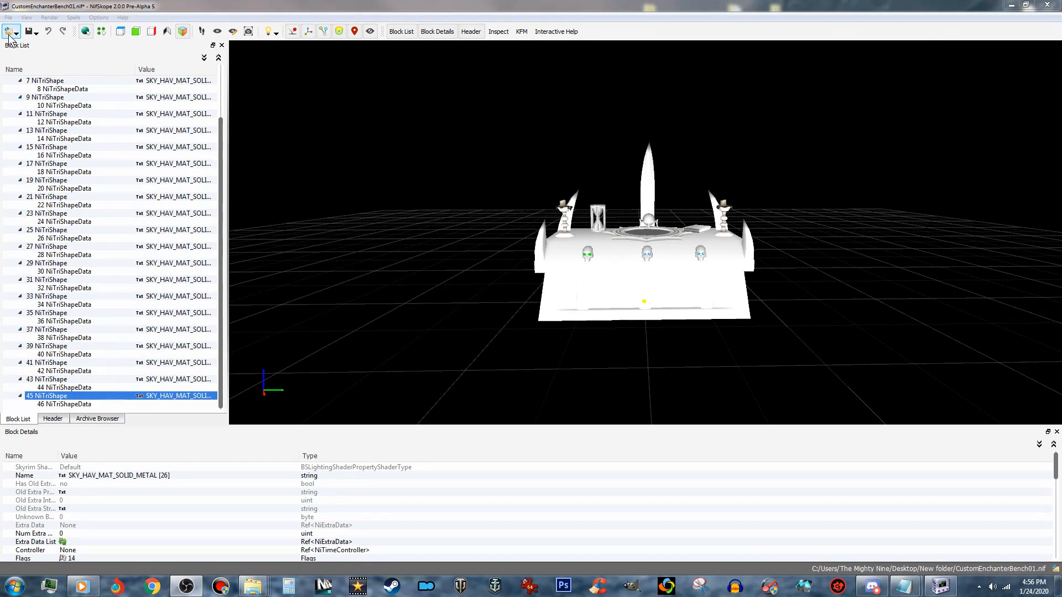
# - Save the mesh as a separate file named CustomEnchanterBench01CC.nif in New folder and close NifSkope
pyautogui.click(30, 34)
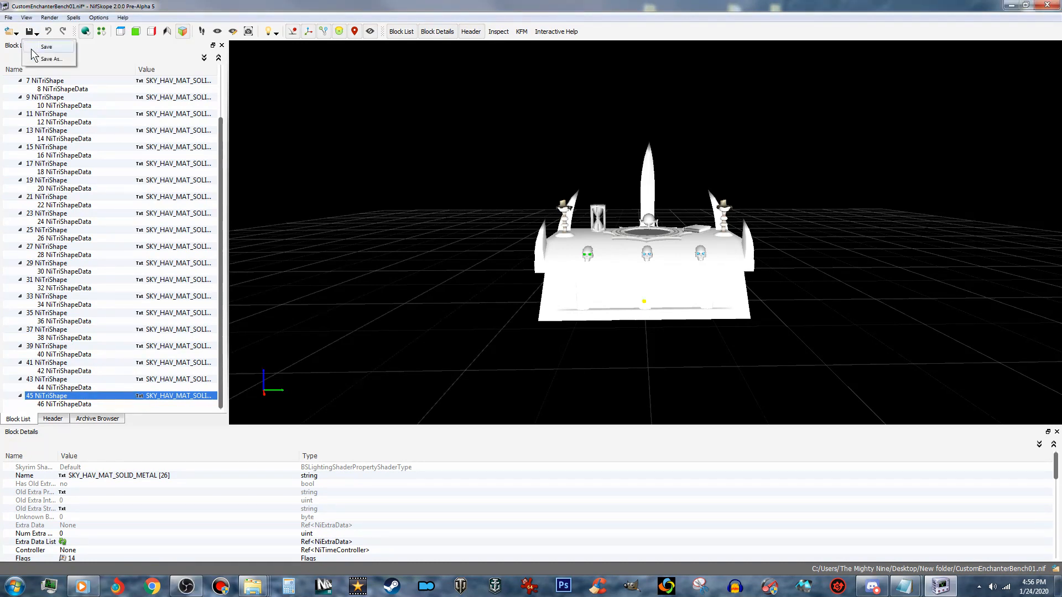
pyautogui.click(61, 59)
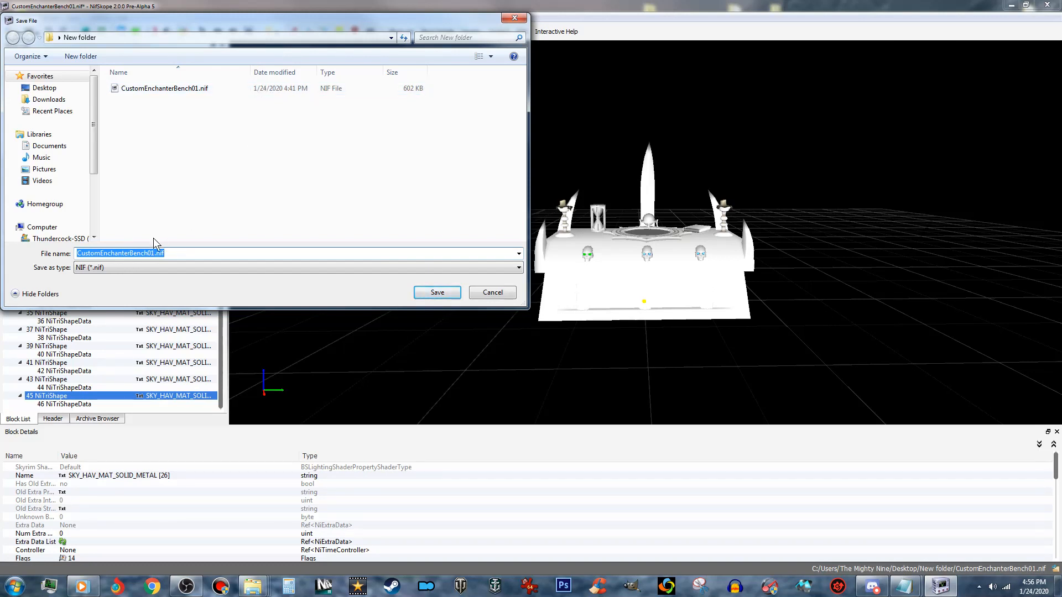
pyautogui.click(153, 253)
pyautogui.write('CC')
pyautogui.click(437, 292)
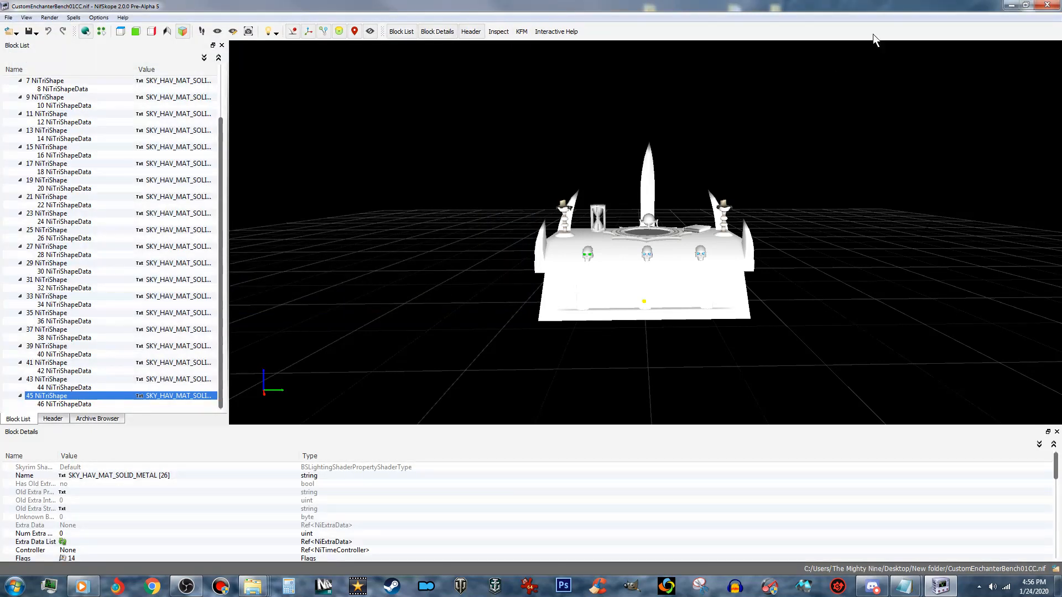
pyautogui.click(1047, 5)
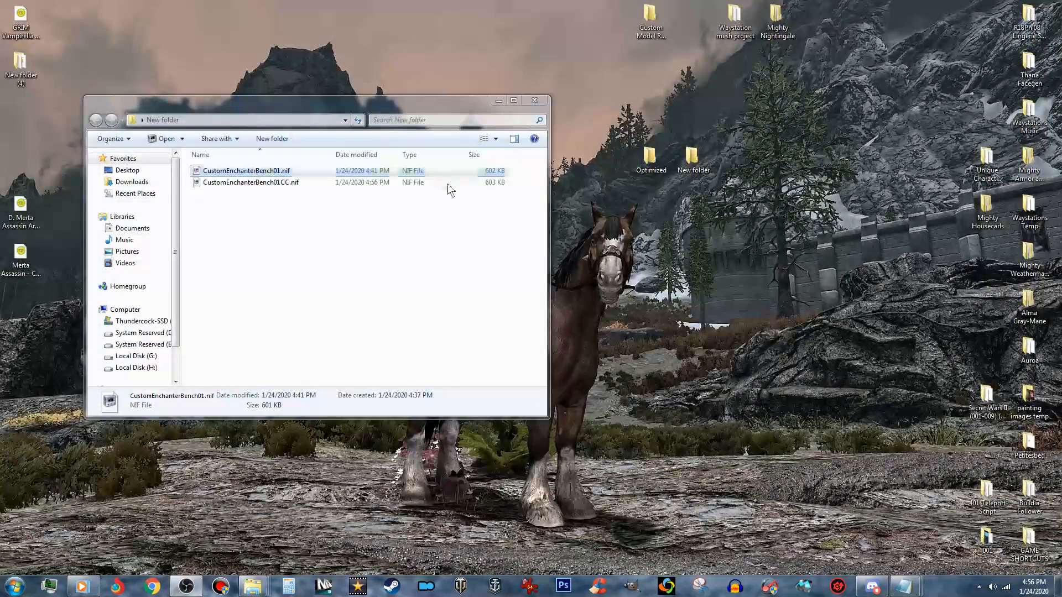
pyautogui.click(277, 183)
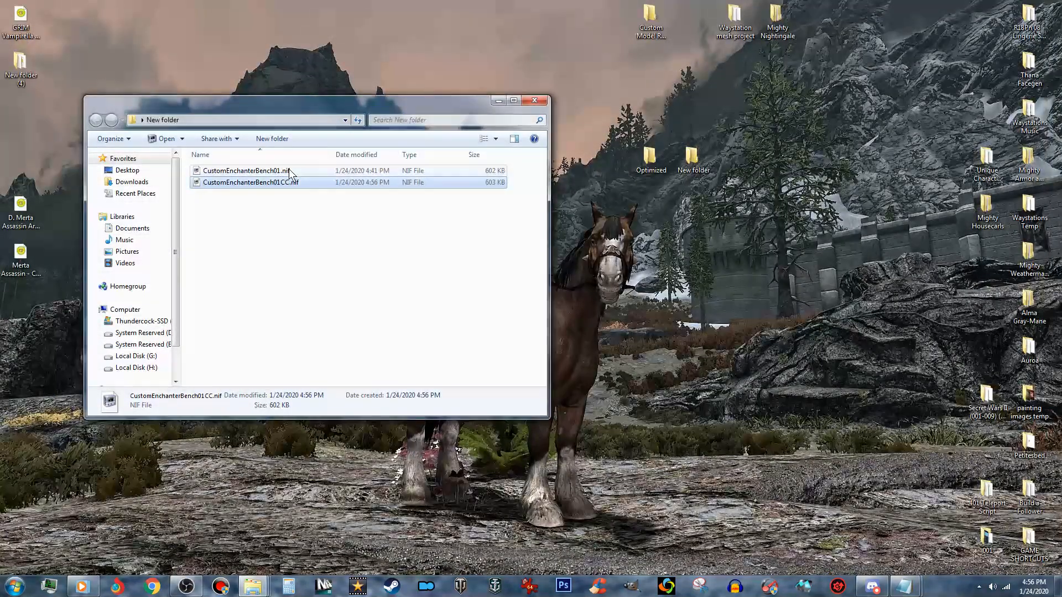
pyautogui.click(291, 172)
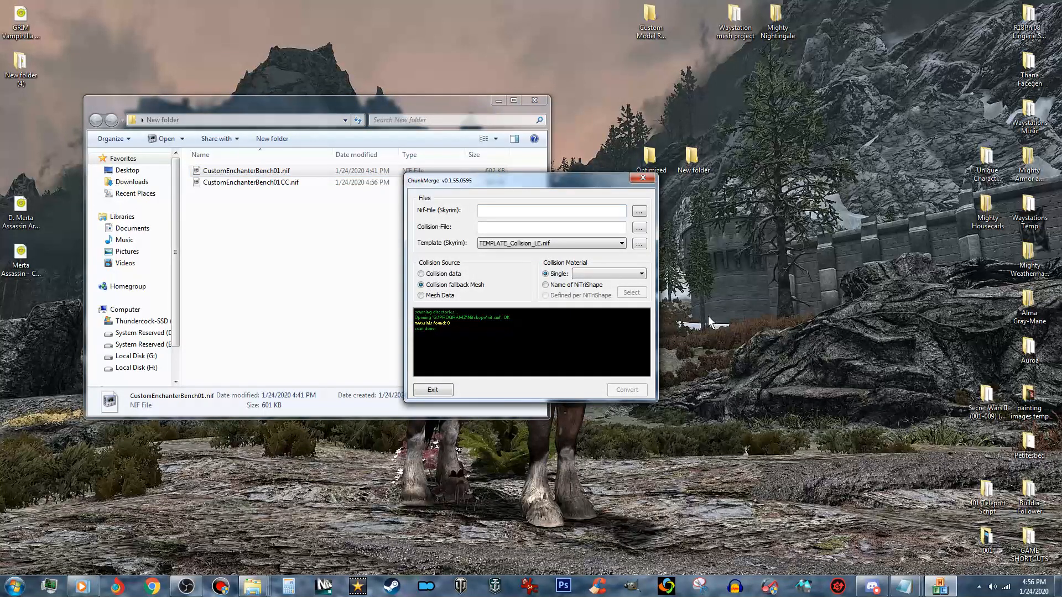
pyautogui.click(639, 210)
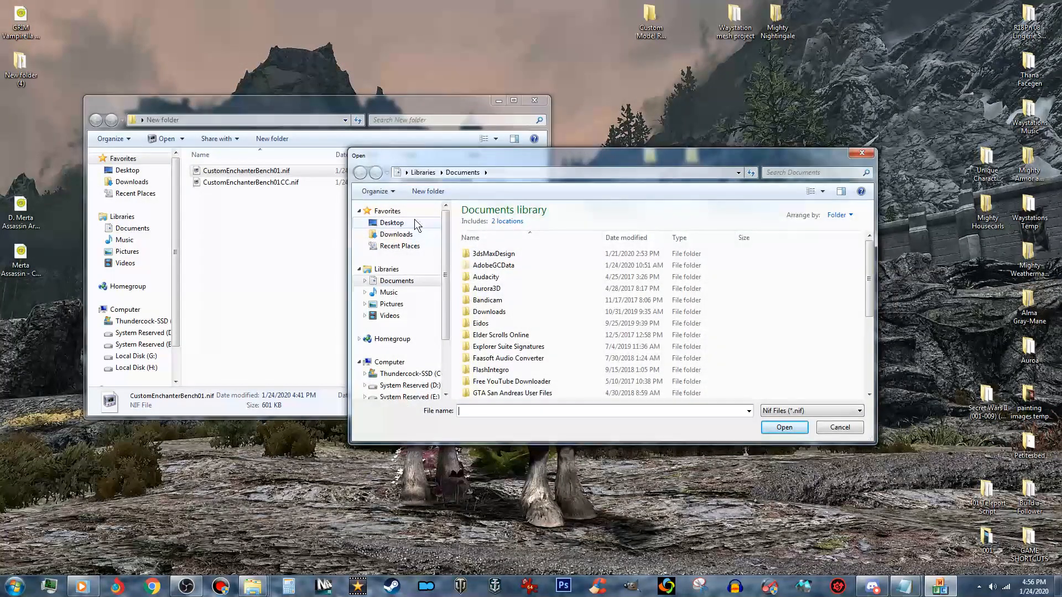
pyautogui.click(413, 220)
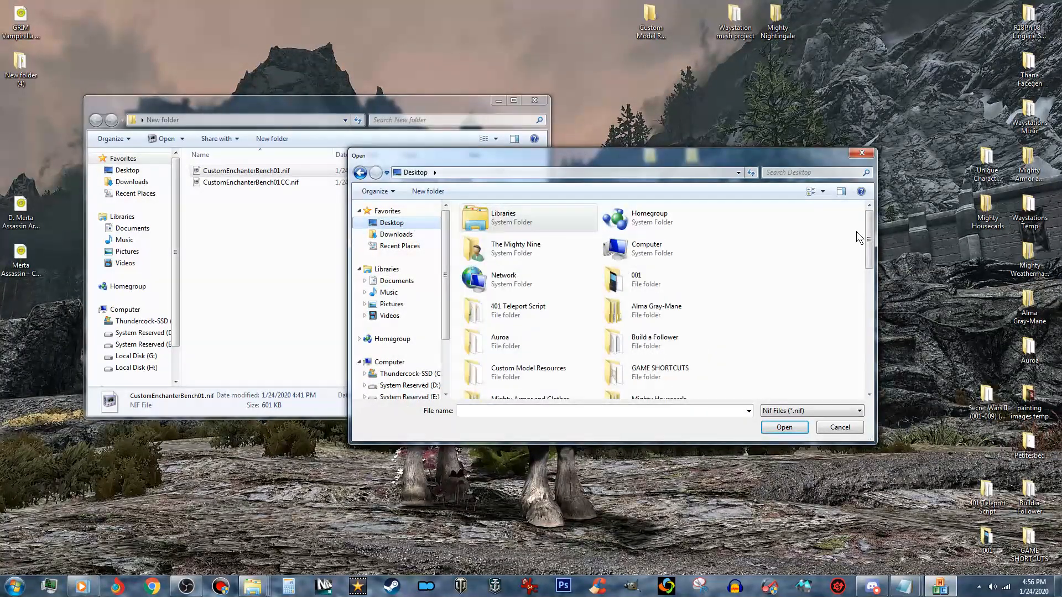
pyautogui.moveTo(869, 237); pyautogui.dragTo(871, 272)
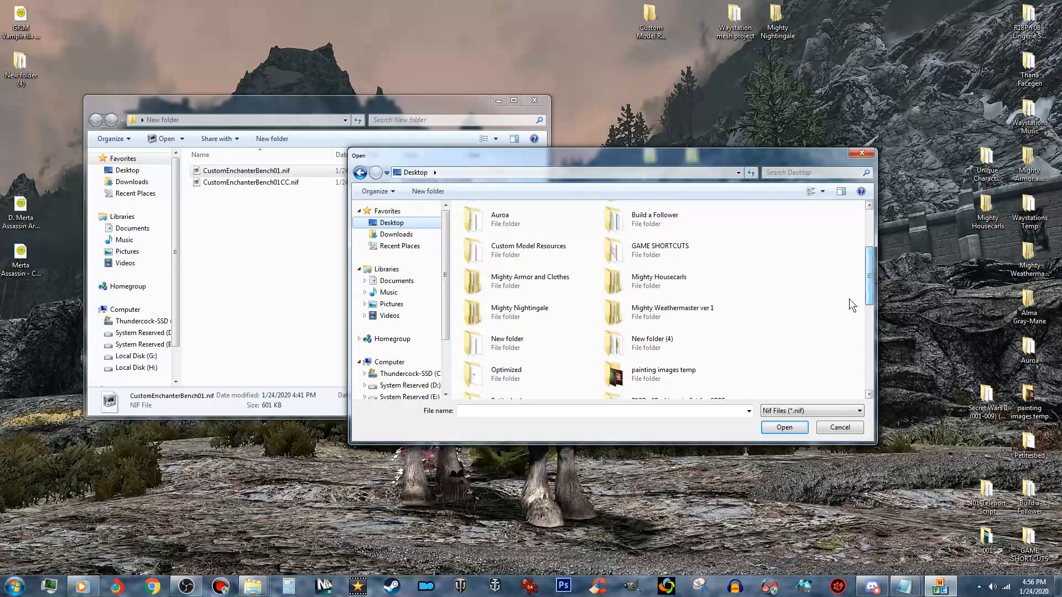
pyautogui.click(858, 426)
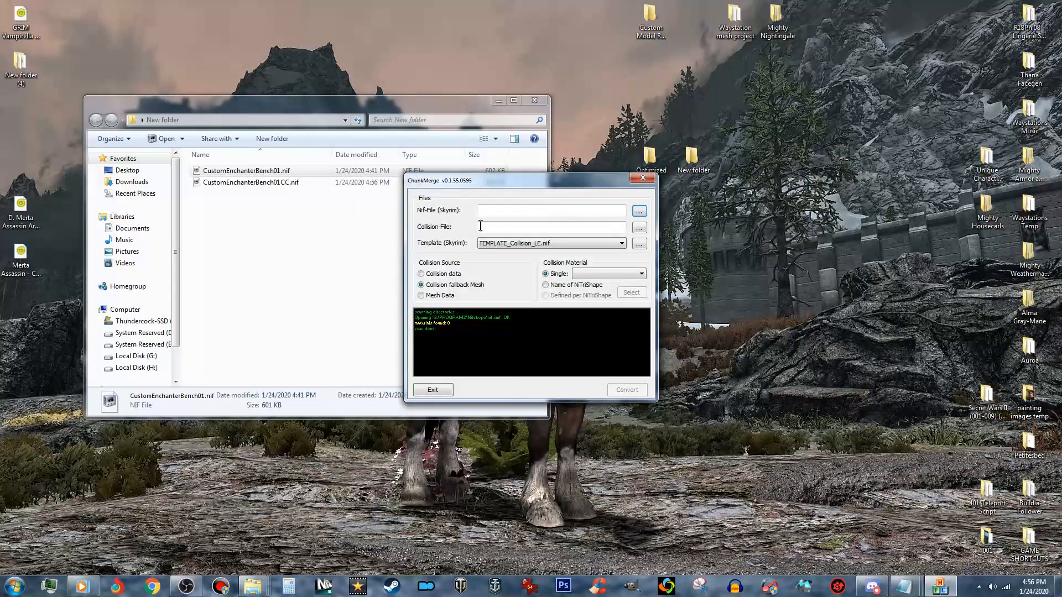
# - Load CustomEnchanterBench01.nif from New folder on the desktop as the Skyrim NIF file
pyautogui.click(640, 212)
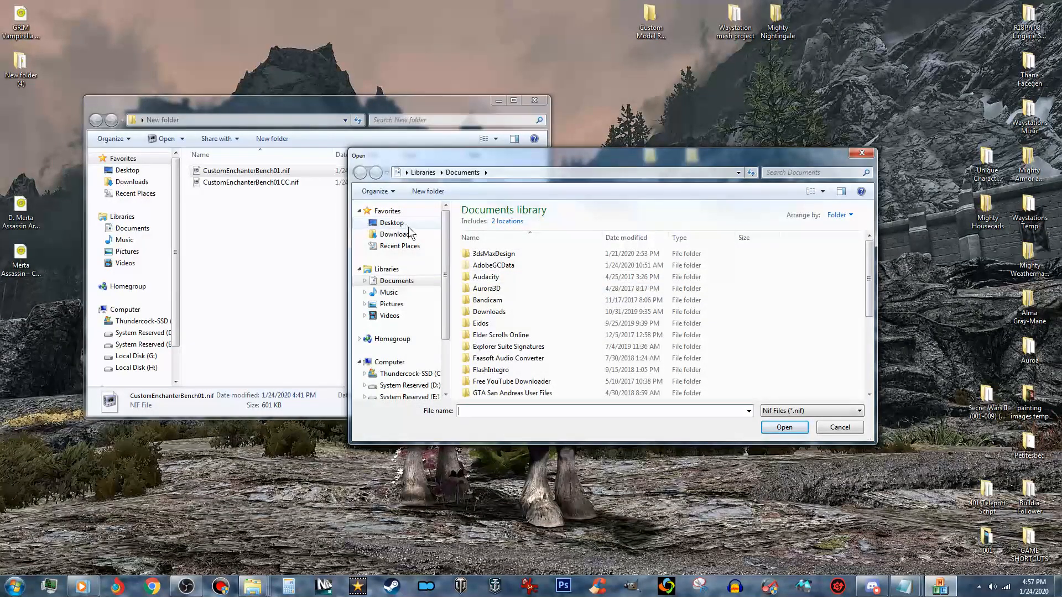
pyautogui.click(410, 224)
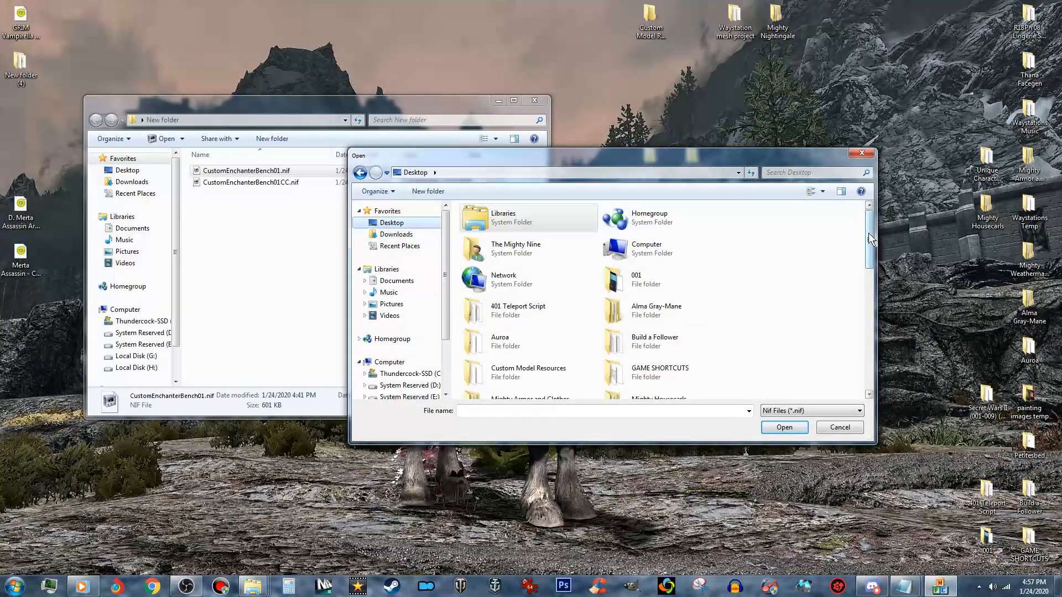
pyautogui.scroll(-3, 871, 239)
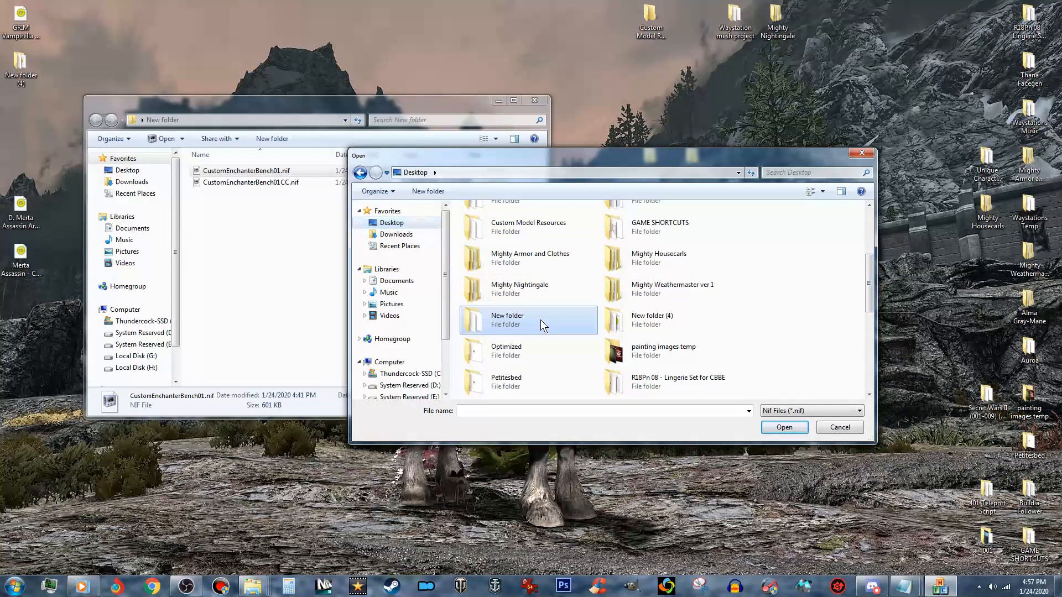
pyautogui.doubleClick(540, 320)
pyautogui.click(542, 224)
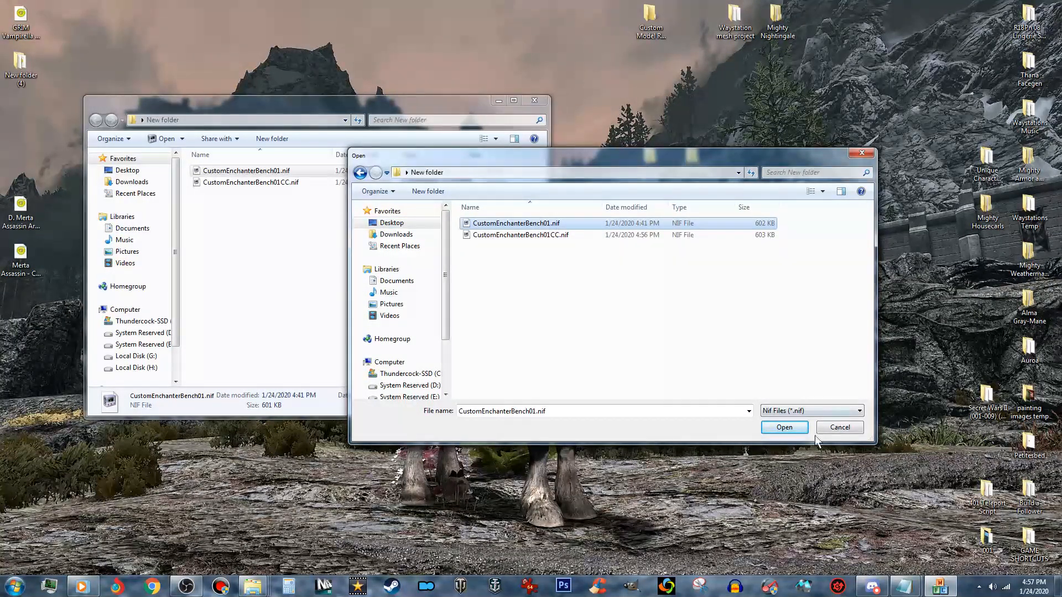
pyautogui.click(785, 429)
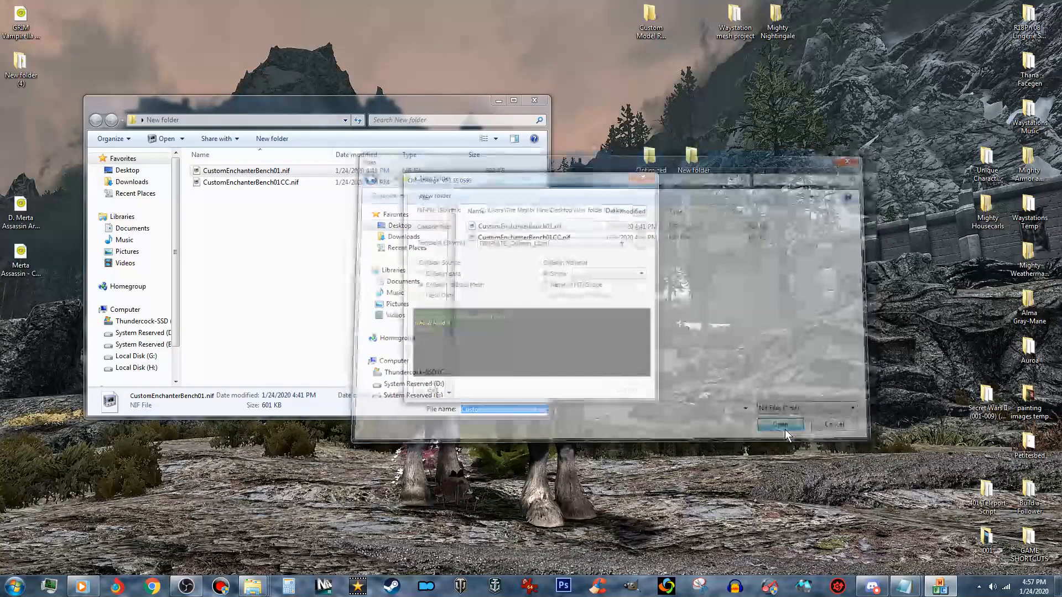
# - Load CustomEnchanterBench01CC.nif from New folder as the collision file
pyautogui.click(639, 228)
pyautogui.click(545, 235)
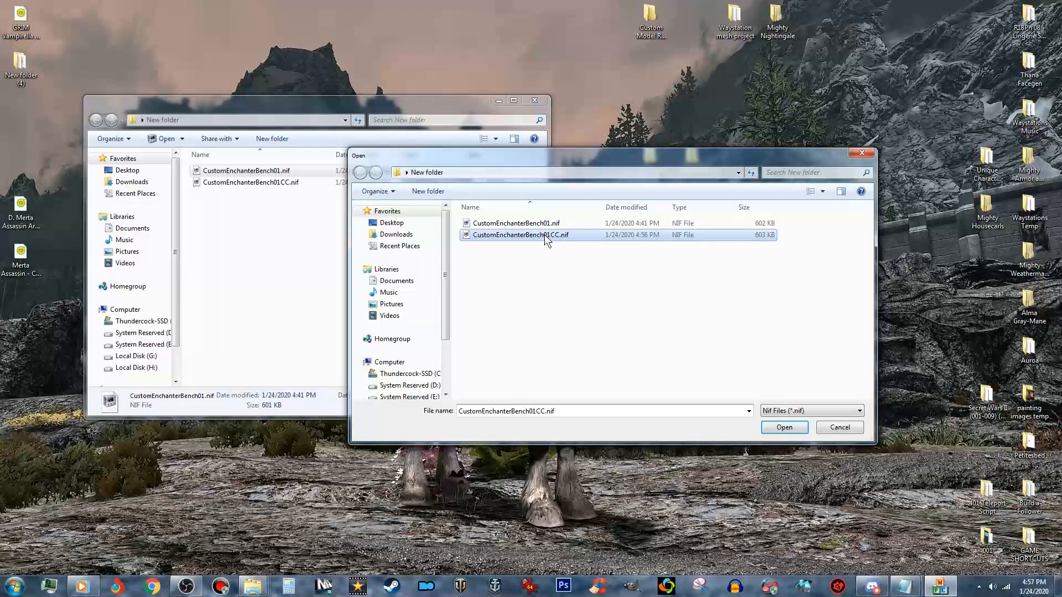
pyautogui.click(784, 428)
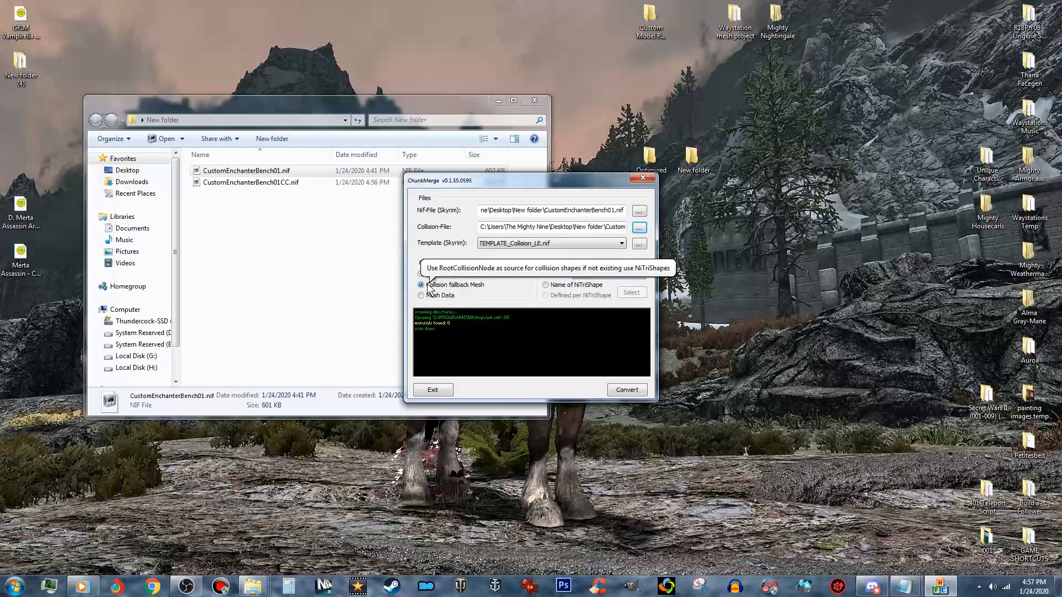
# - Take the collision material from the name of each NiTriShape, convert the mesh, and exit ChunkMerge
pyautogui.click(567, 287)
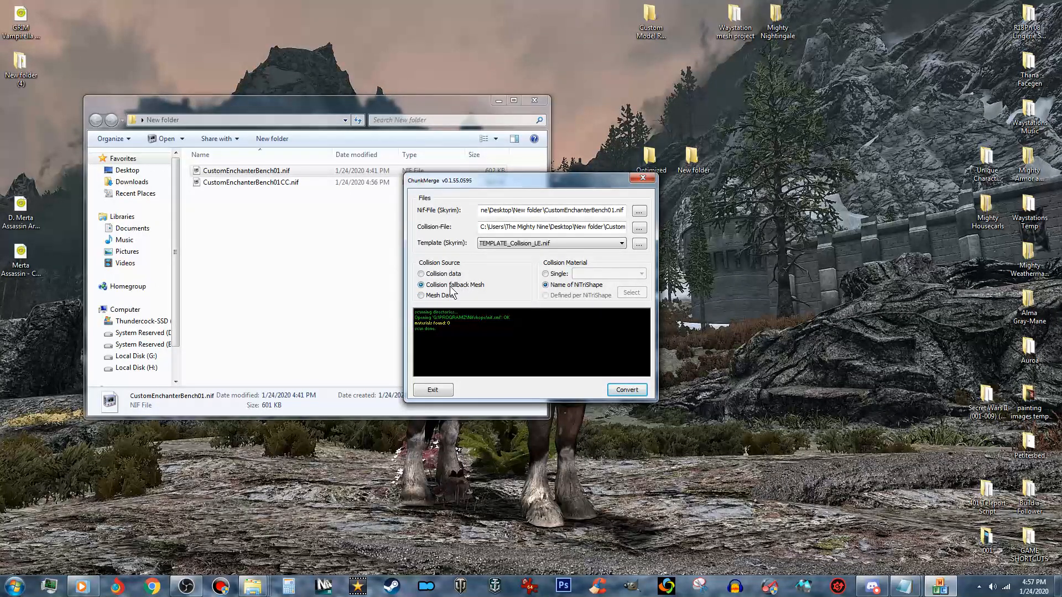
pyautogui.click(626, 391)
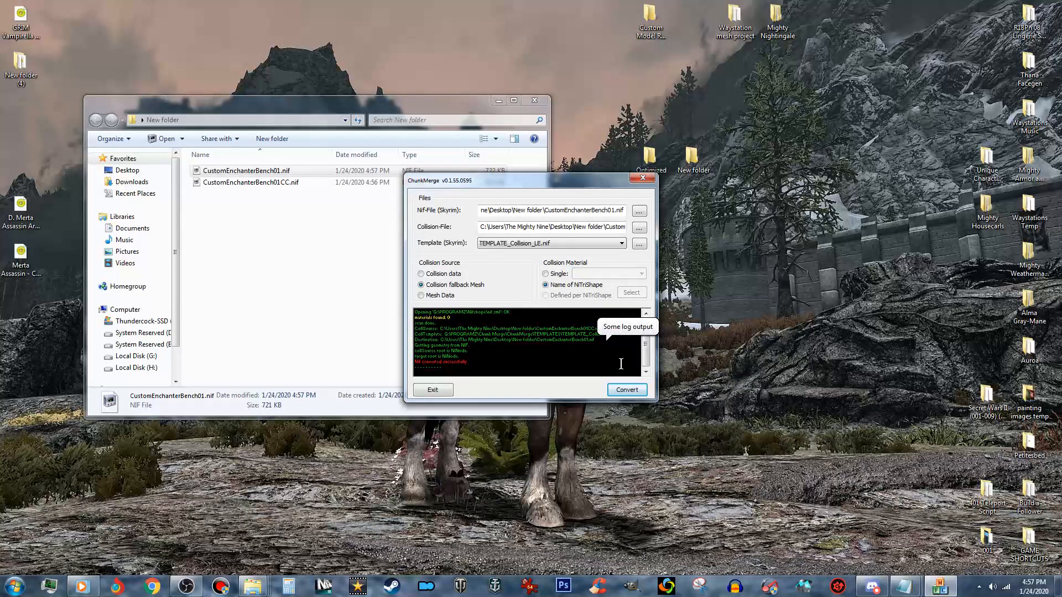
pyautogui.click(434, 393)
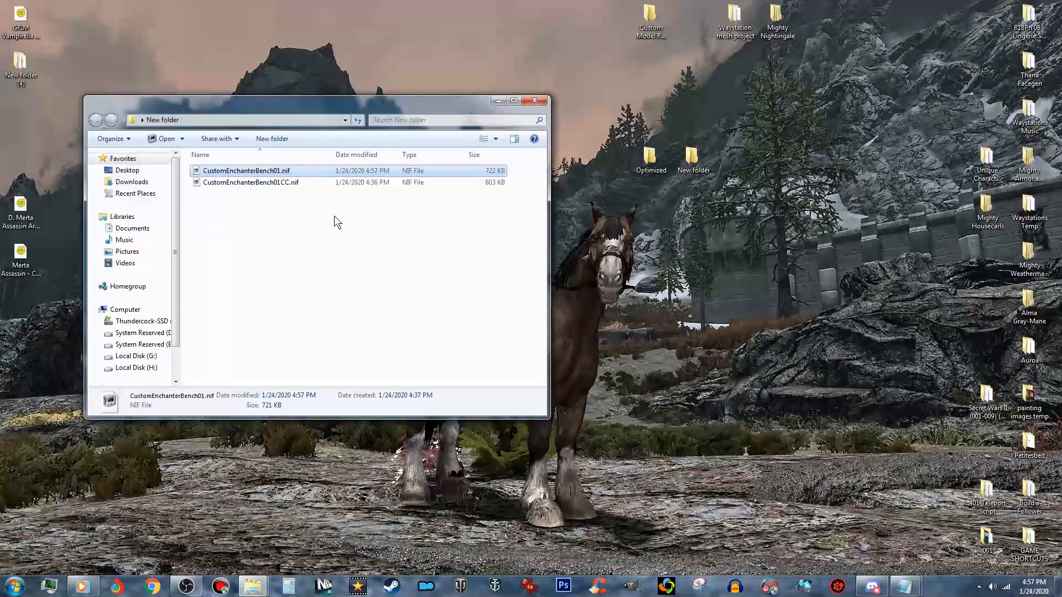
# - Delete CustomEnchanterBench01CC.nif from New folder
pyautogui.click(294, 179)
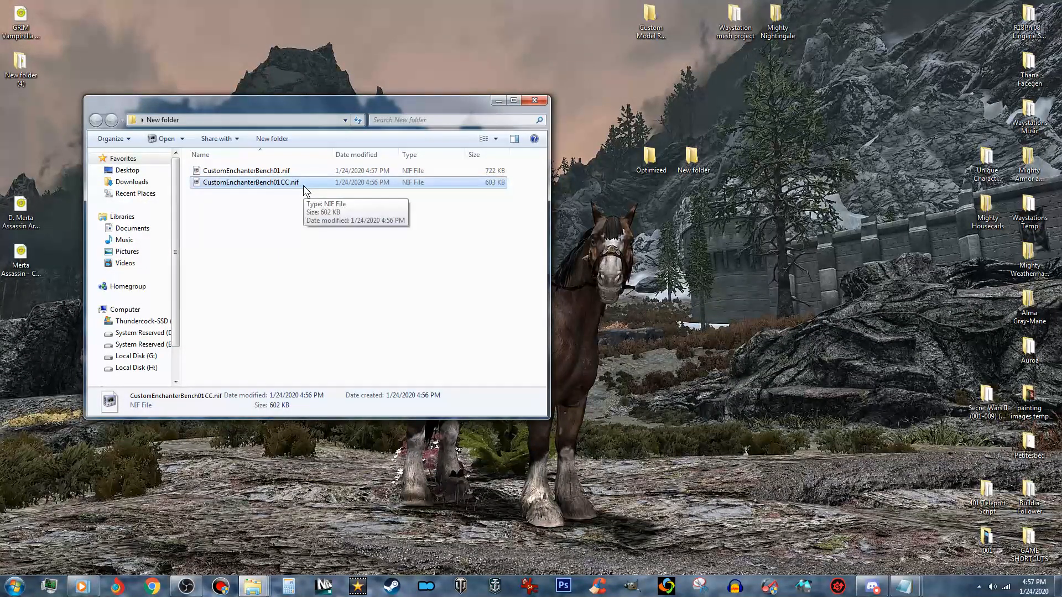
pyautogui.rightClick(303, 186)
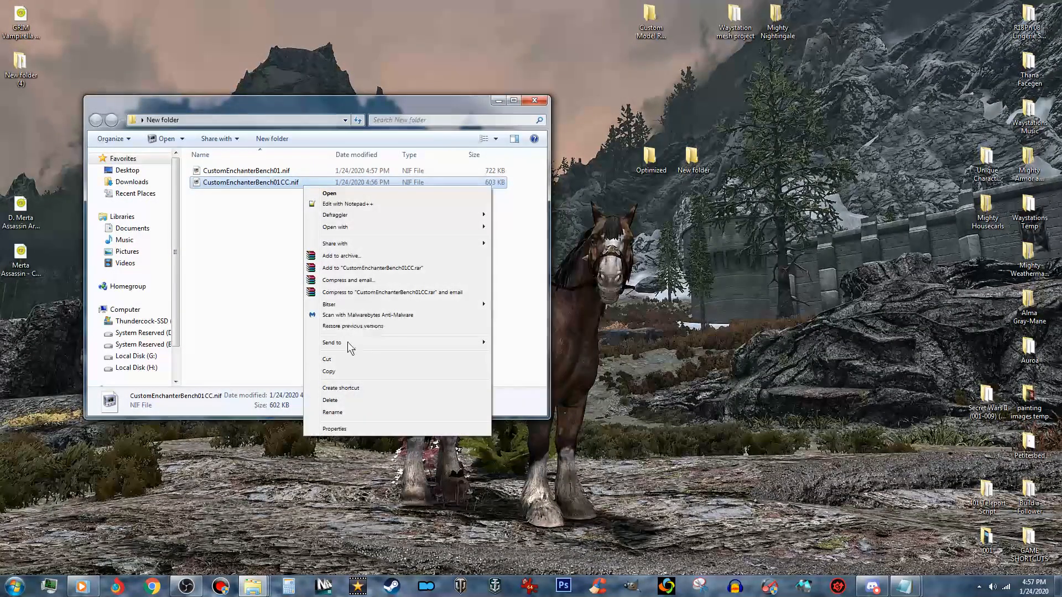
pyautogui.click(341, 401)
pyautogui.click(576, 337)
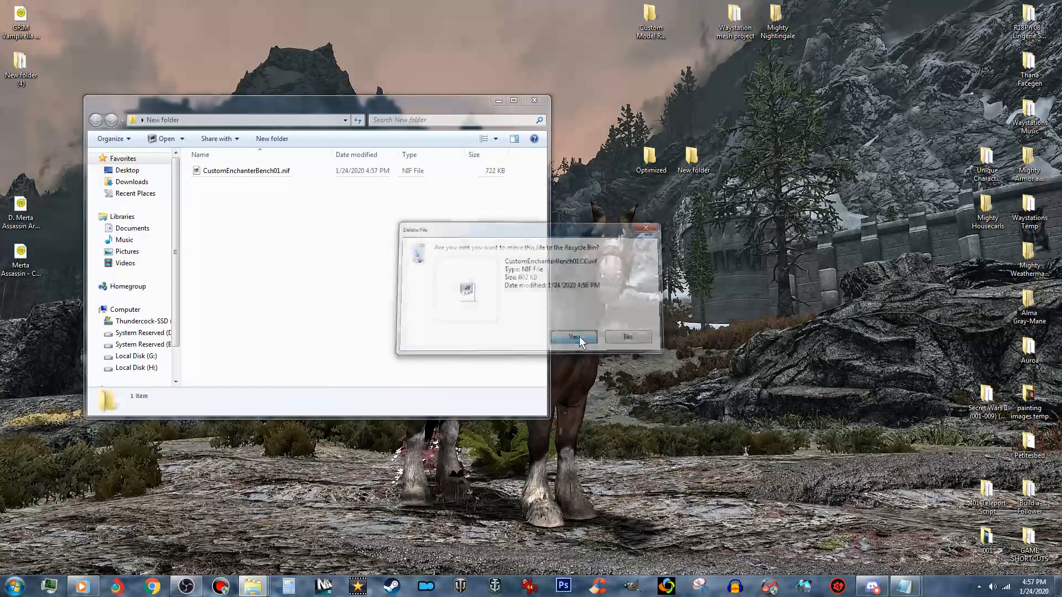
# - Open the converted CustomEnchanterBench01.nif in NifSkope
pyautogui.click(264, 173)
pyautogui.moveTo(252, 170); pyautogui.dragTo(1061, 341)
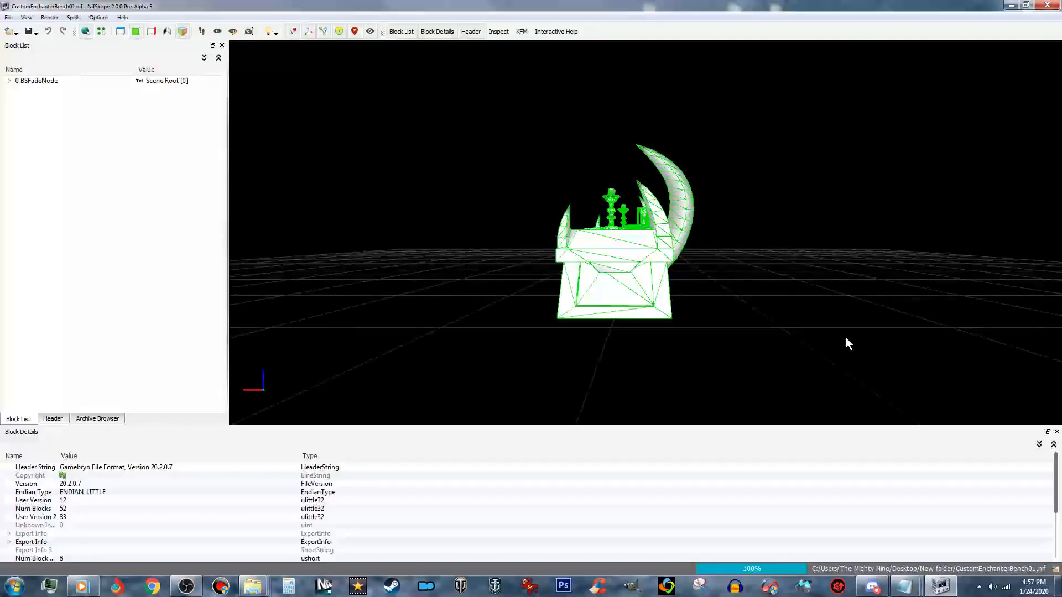
pyautogui.moveTo(675, 274); pyautogui.dragTo(740, 294)
pyautogui.scroll(3, 740, 293)
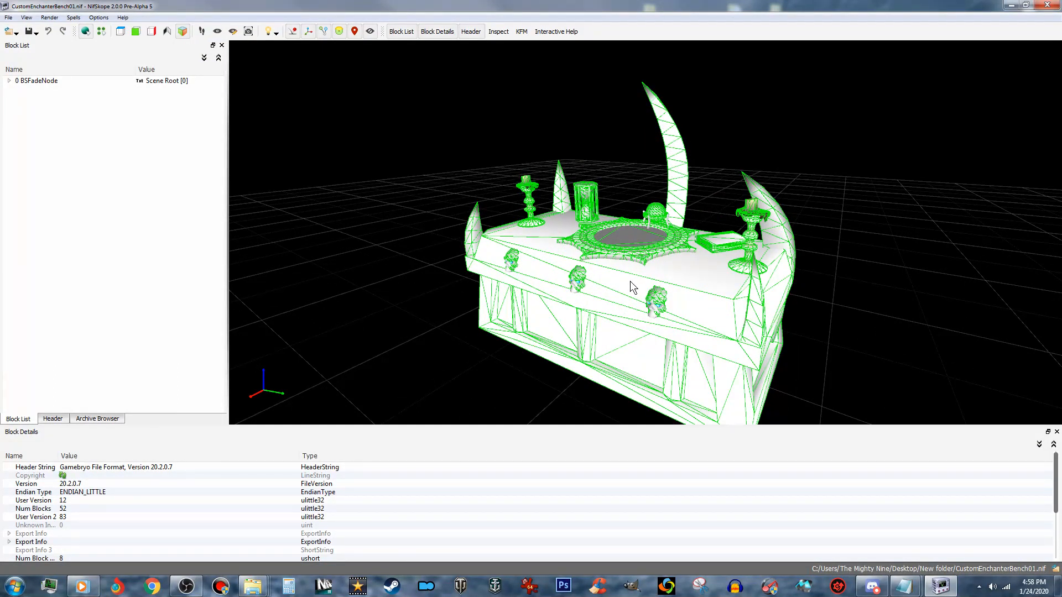
# - Inspect the bench's shapes and the bhkCollisionObject branch, down to its compressed mesh shape
pyautogui.moveTo(629, 281); pyautogui.dragTo(679, 292)
pyautogui.rightClick(679, 292)
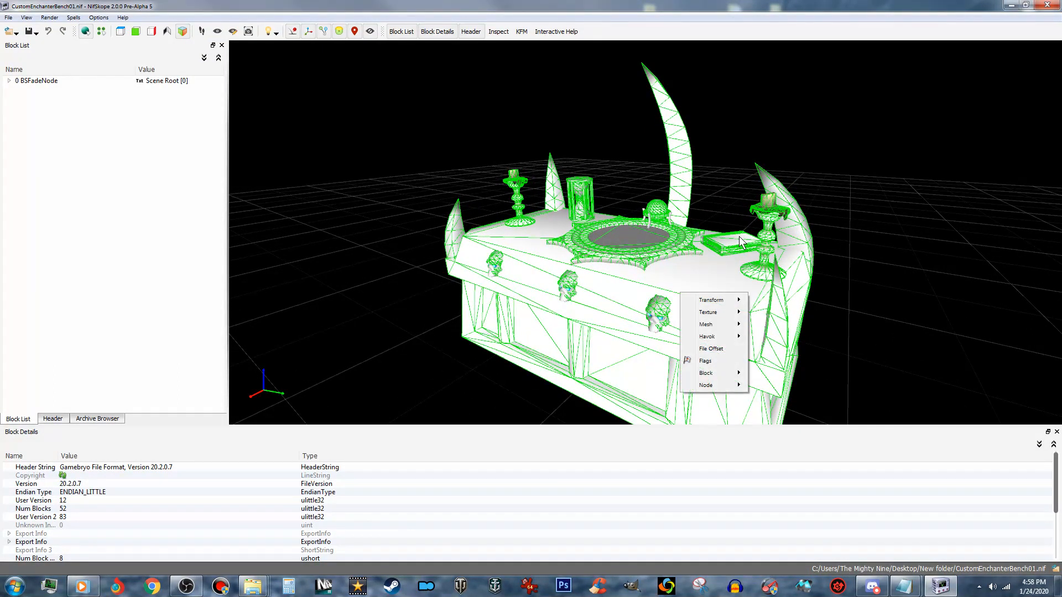
pyautogui.click(762, 200)
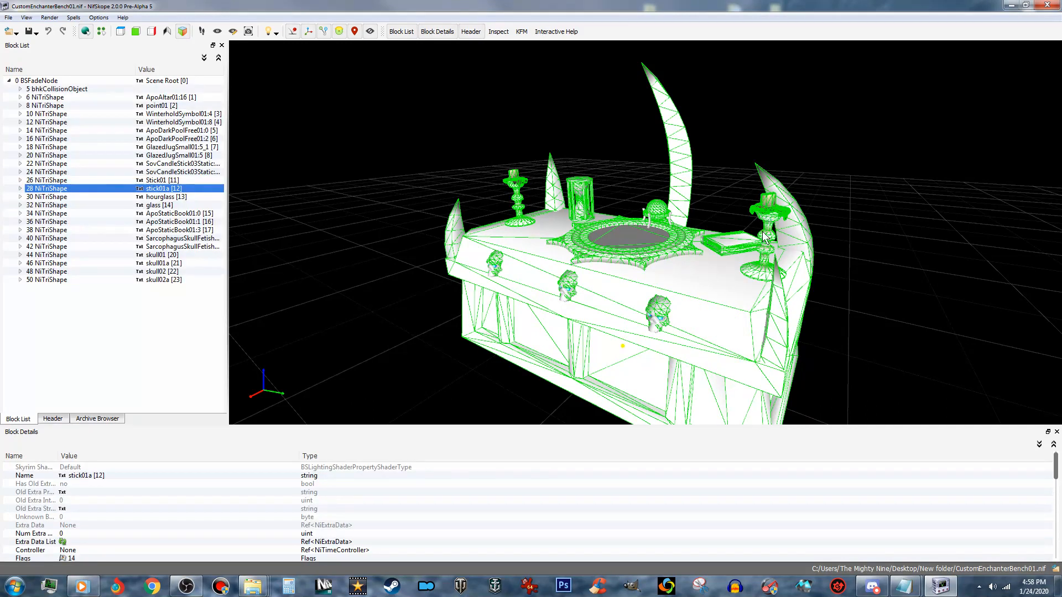
pyautogui.click(723, 272)
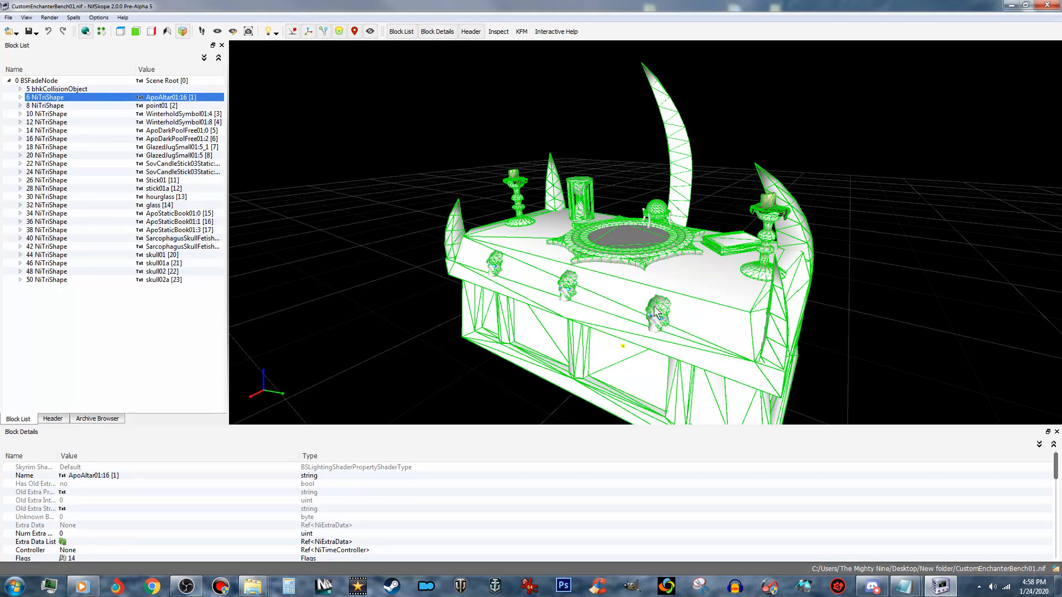
pyautogui.click(39, 82)
pyautogui.moveTo(472, 251); pyautogui.dragTo(543, 262, button='right')
pyautogui.click(79, 91)
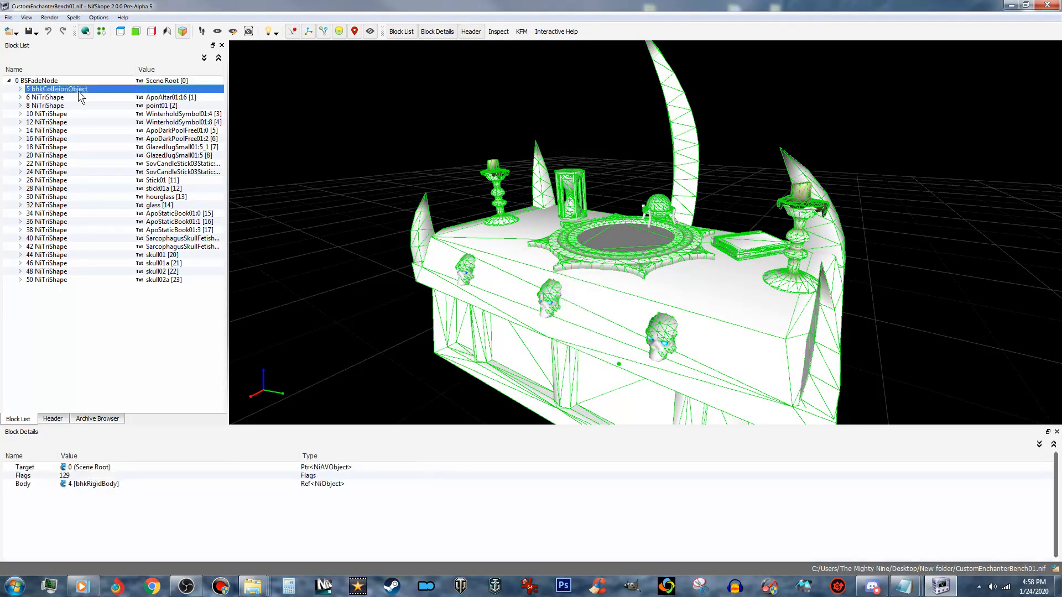
pyautogui.click(418, 224)
pyautogui.moveTo(377, 294)
pyautogui.mouseDown(button='right')
pyautogui.moveTo(390, 297)
pyautogui.moveTo(379, 299)
pyautogui.mouseUp(button='right')
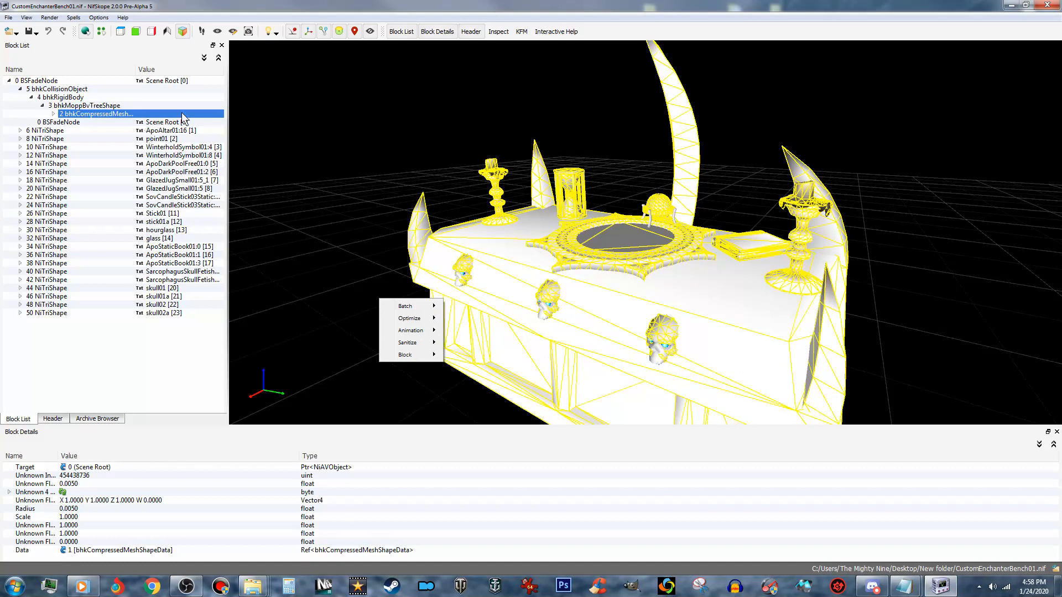
# - Compare the bhkRigidBody block, the altar shape and the compressed collision mesh by selecting each of them
pyautogui.click(298, 145)
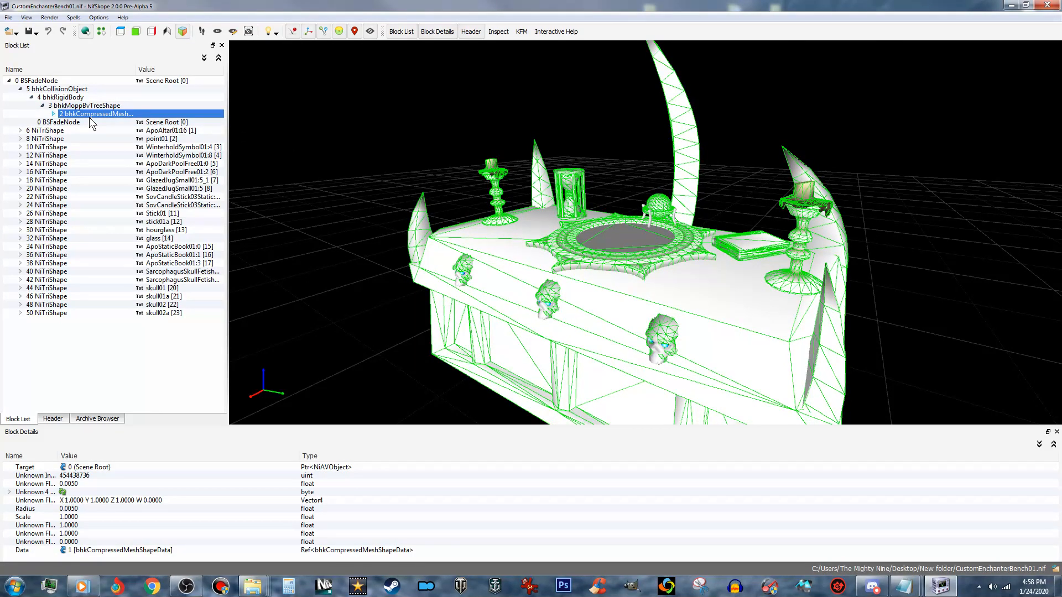
pyautogui.click(66, 98)
pyautogui.click(480, 246)
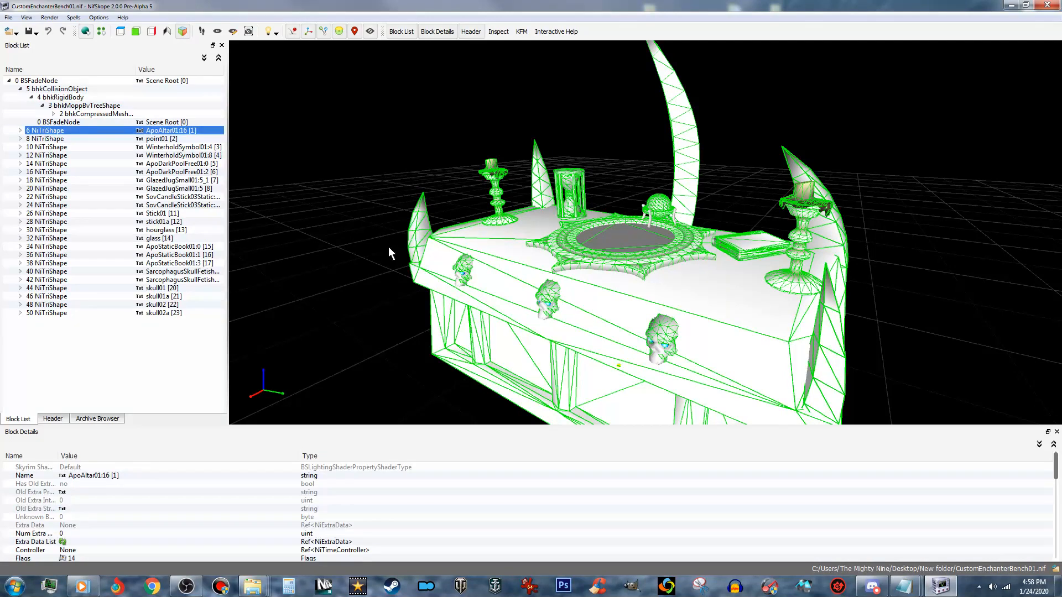
pyautogui.click(77, 89)
pyautogui.click(507, 250)
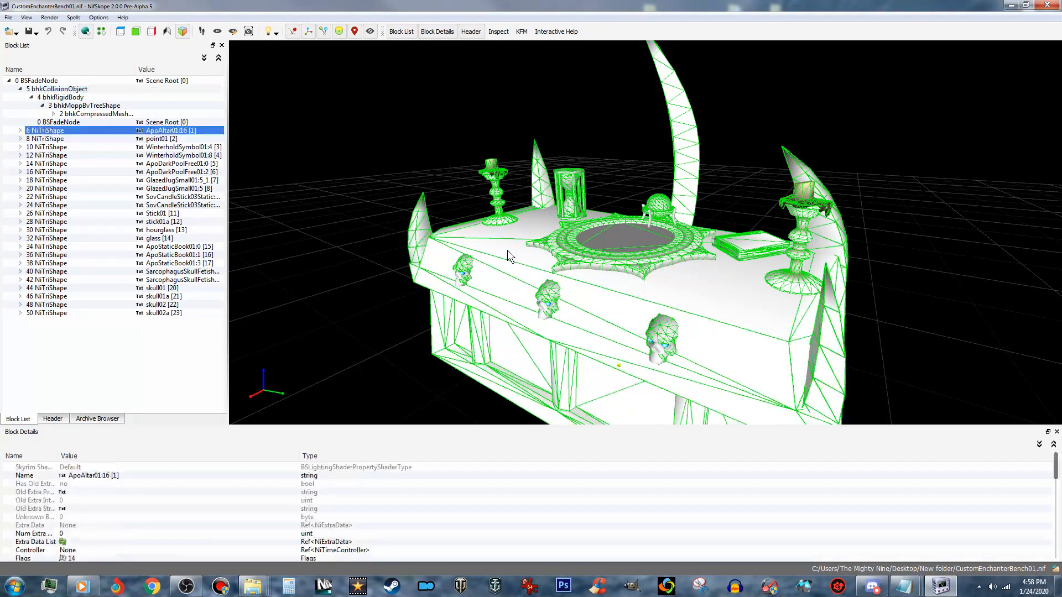
pyautogui.click(73, 98)
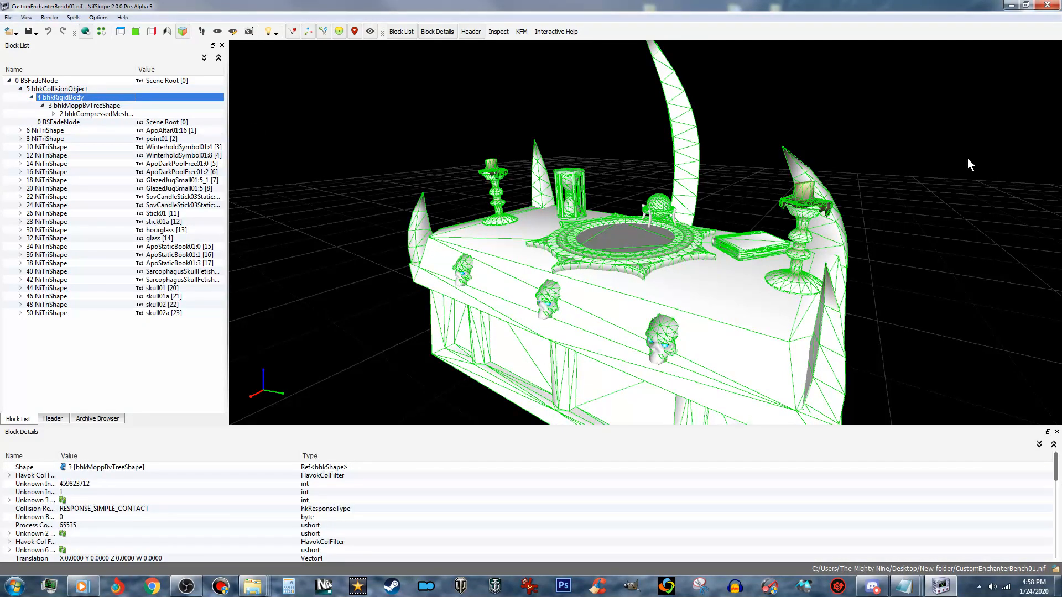
pyautogui.click(801, 194)
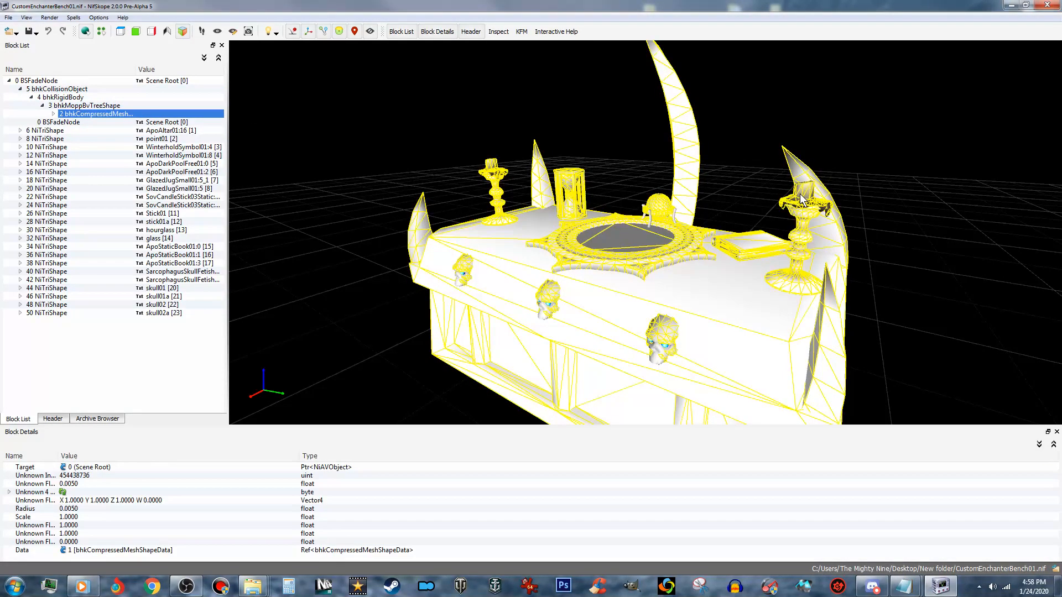
# - Examine the collision wireframe on the whole bench and its ornaments from the front and from above
pyautogui.moveTo(277, 269); pyautogui.dragTo(313, 280)
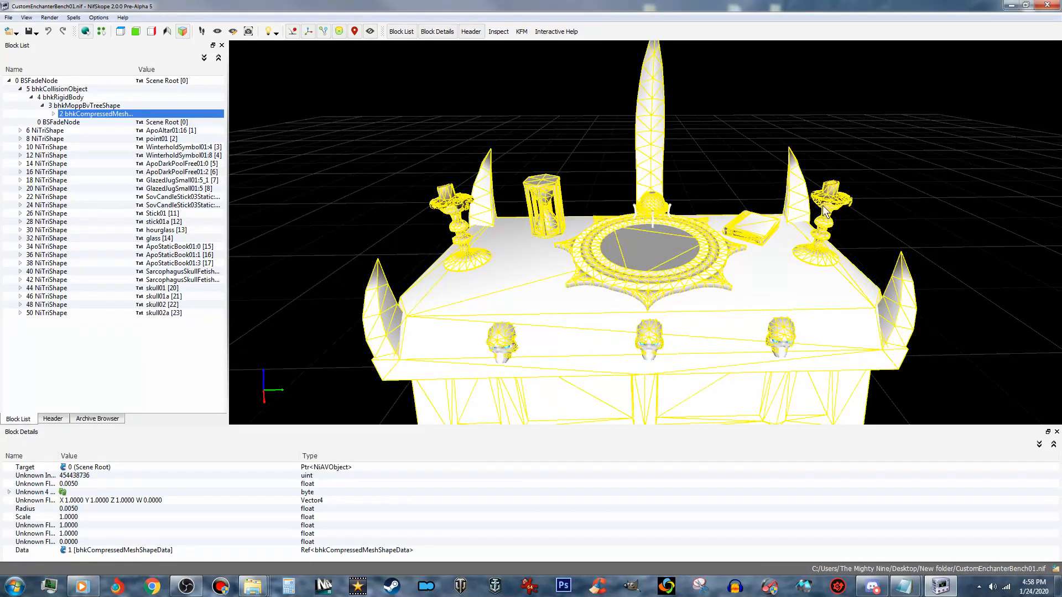
pyautogui.moveTo(721, 324)
pyautogui.mouseDown()
pyautogui.moveTo(764, 297)
pyautogui.moveTo(798, 301)
pyautogui.moveTo(712, 308)
pyautogui.mouseUp()
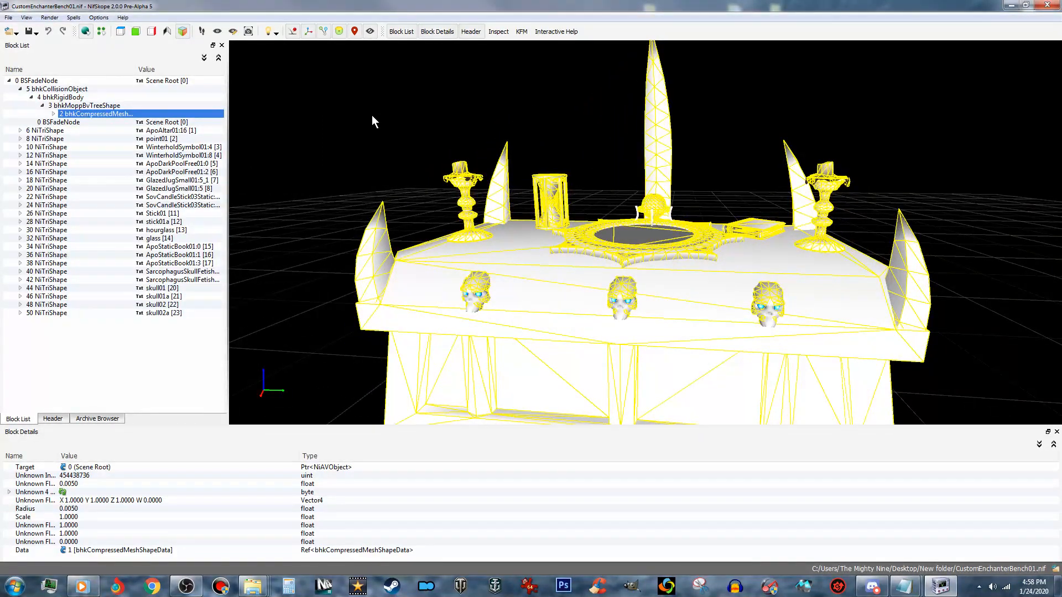
pyautogui.moveTo(399, 78); pyautogui.dragTo(408, 147)
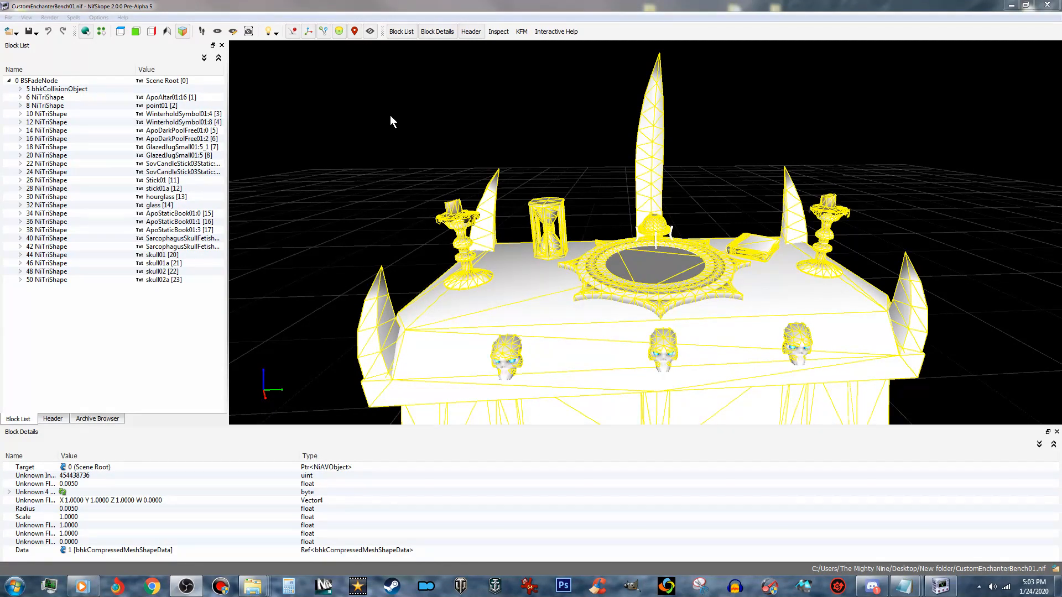
pyautogui.click(407, 137)
pyautogui.scroll(-5, 414, 145)
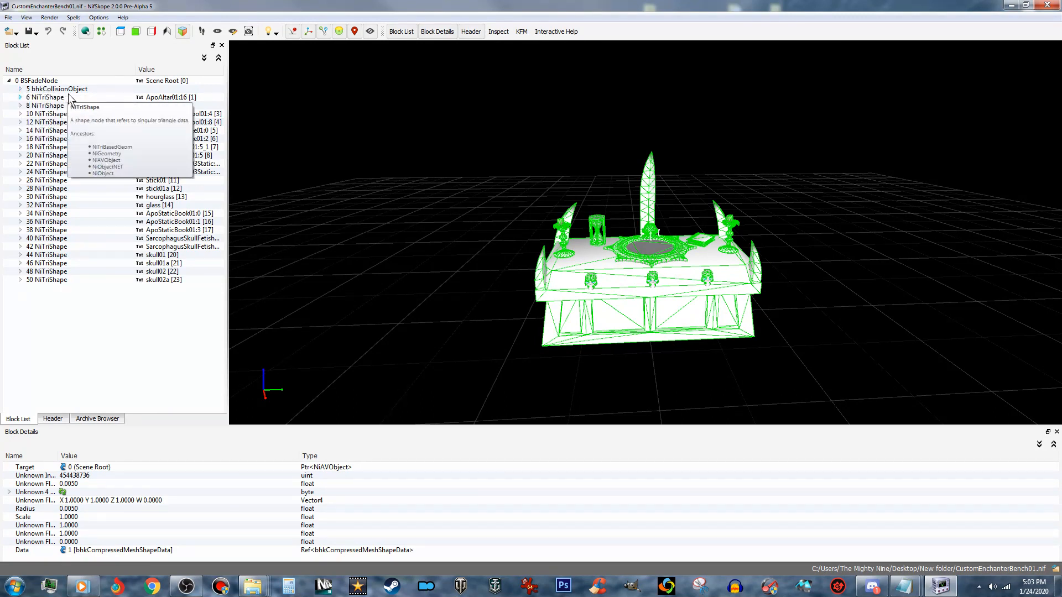
# - Expand the bhkCollisionObject branch down to bhkCompressedMeshShapeData and reveal the single entry of its Chunk Materials
pyautogui.click(44, 90)
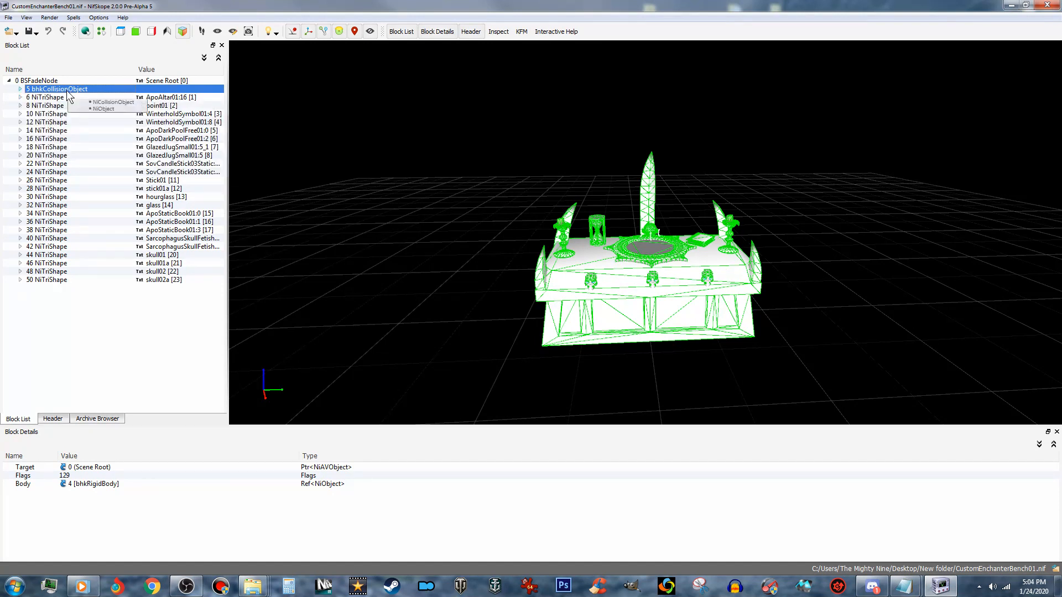
pyautogui.click(20, 89)
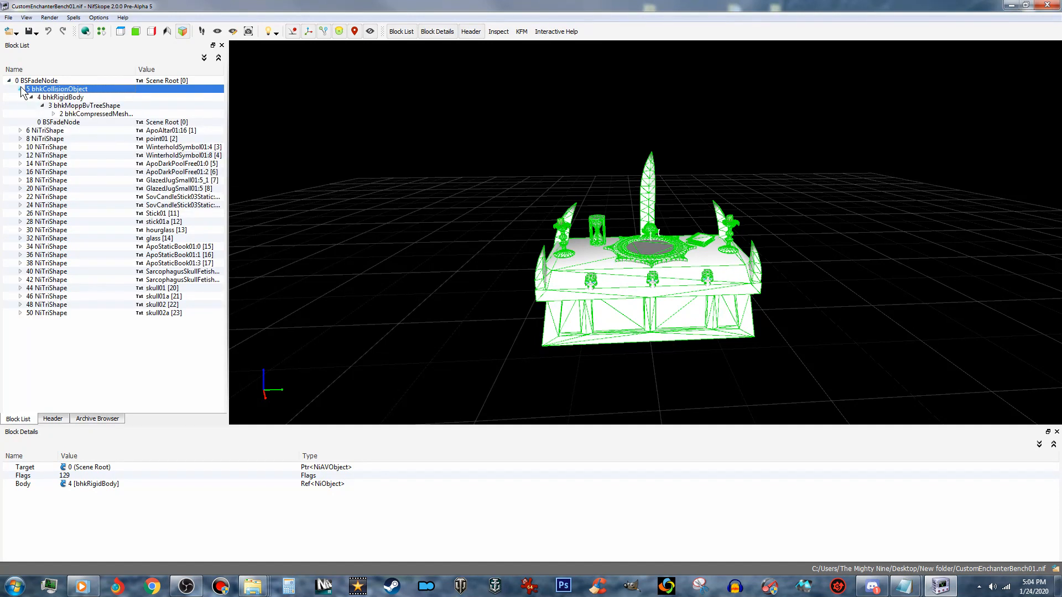
pyautogui.click(54, 113)
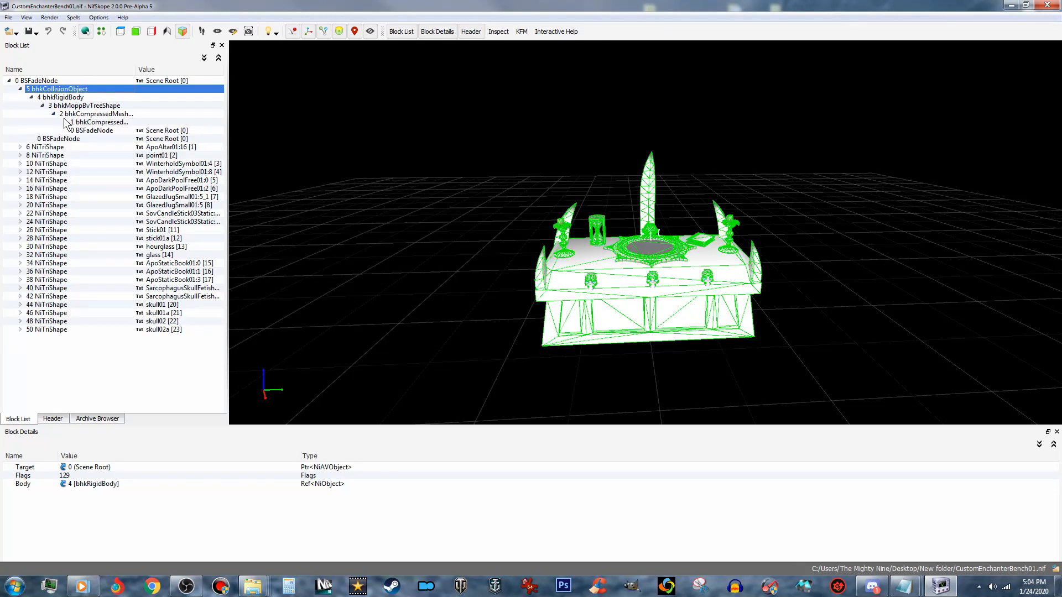
pyautogui.click(92, 122)
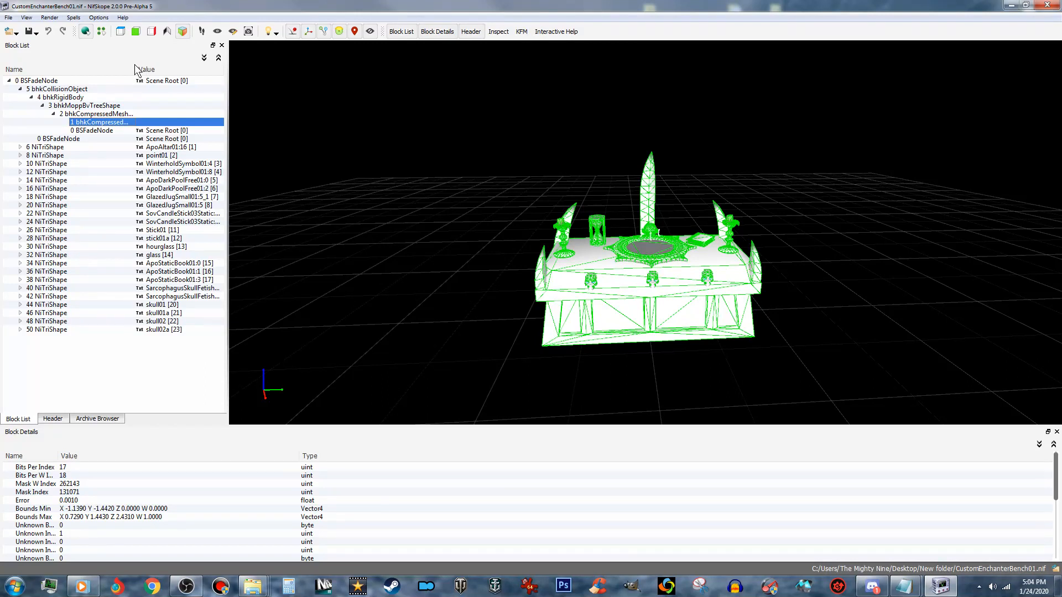
pyautogui.moveTo(134, 69); pyautogui.dragTo(180, 69)
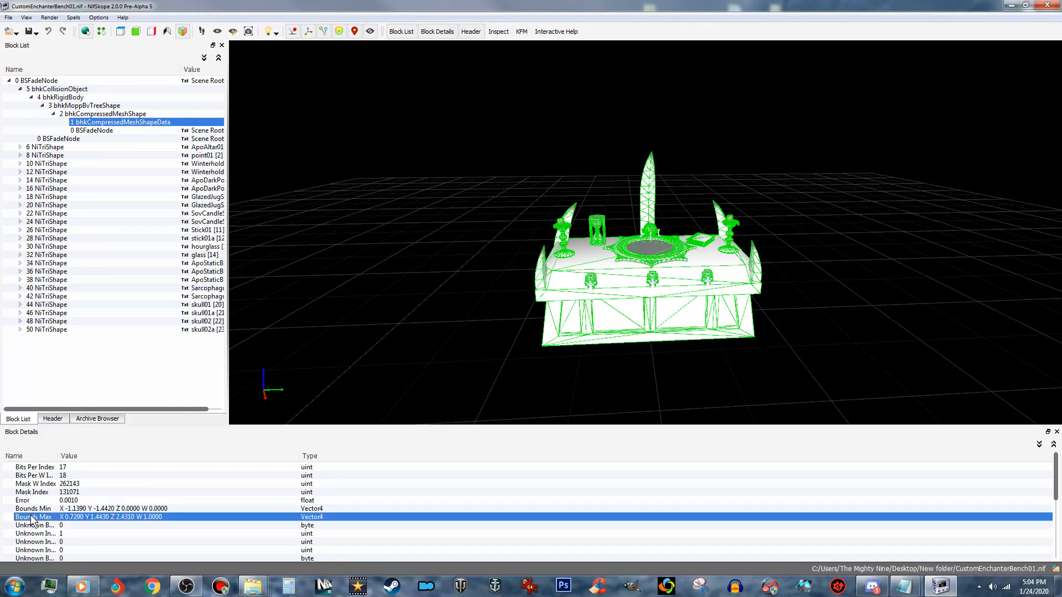
pyautogui.scroll(-4, 68, 517)
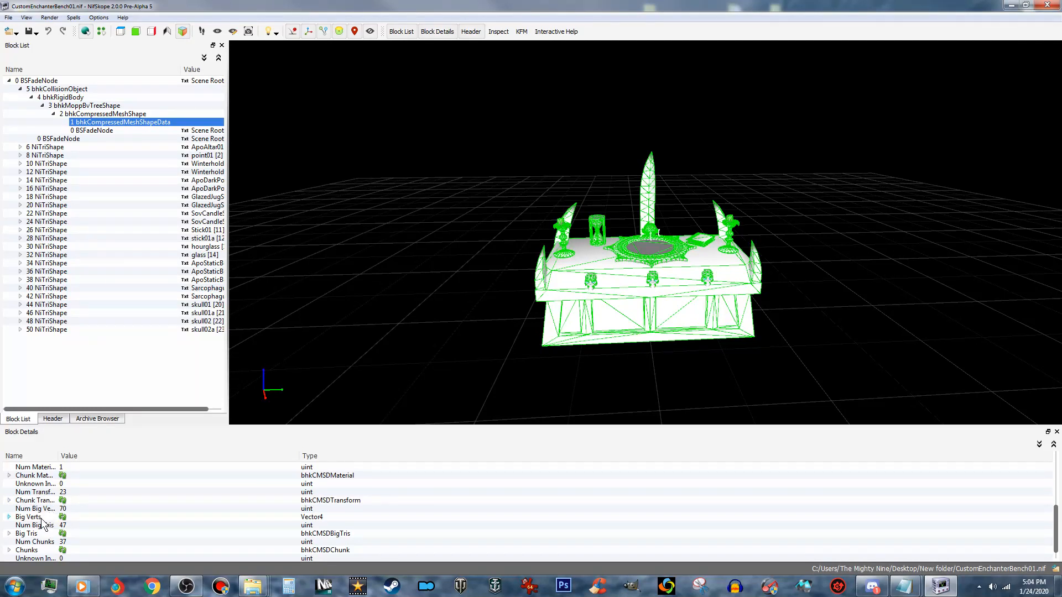
pyautogui.scroll(-1, 43, 522)
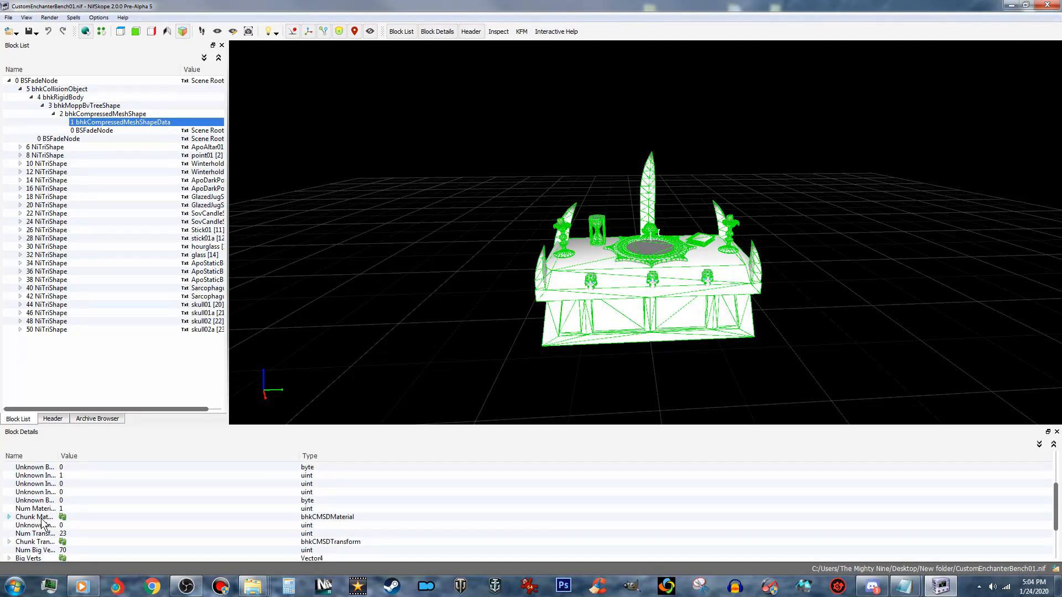
pyautogui.click(9, 517)
pyautogui.click(20, 517)
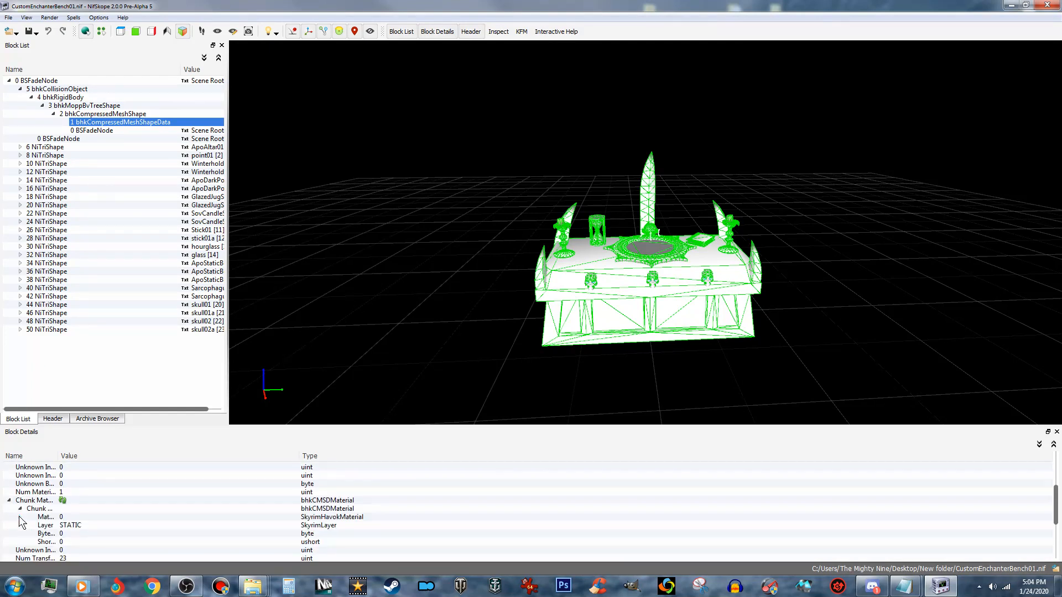
# - Set the collision chunk's Skyrim Havok material to MAT_STONE
pyautogui.click(108, 516)
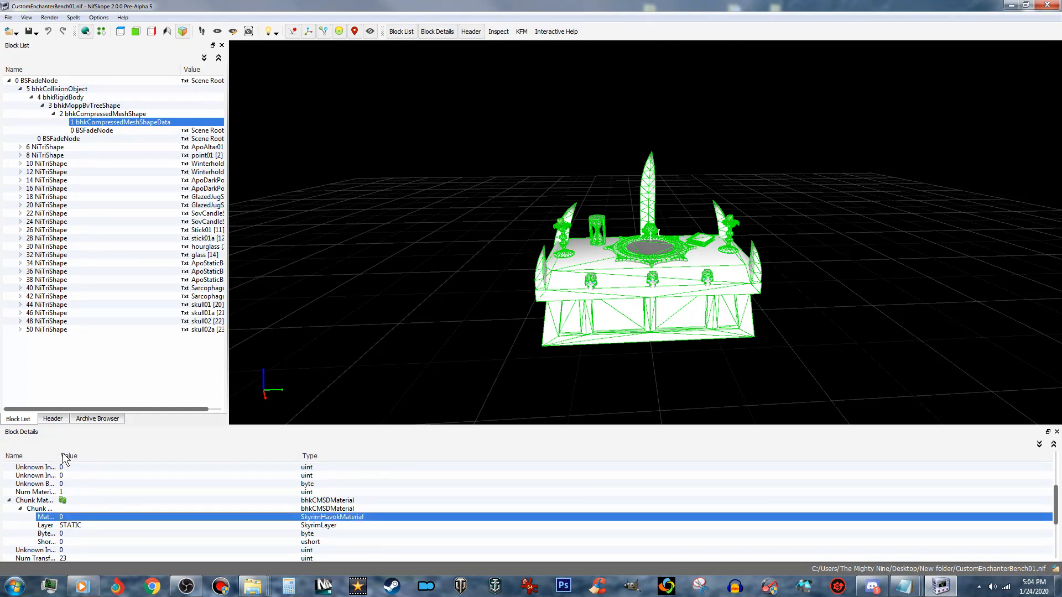
pyautogui.doubleClick(120, 519)
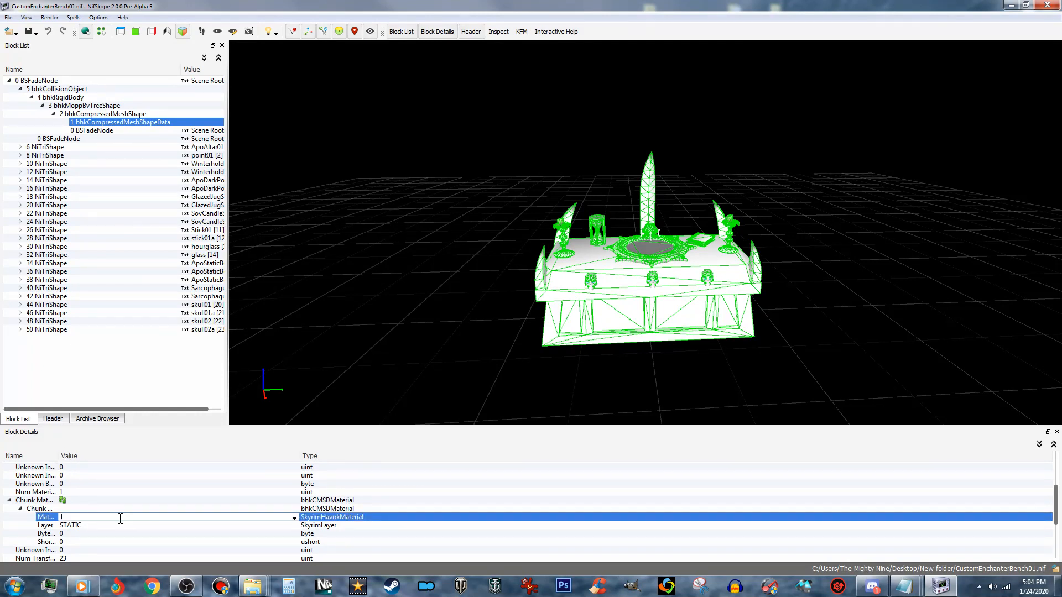
pyautogui.click(293, 517)
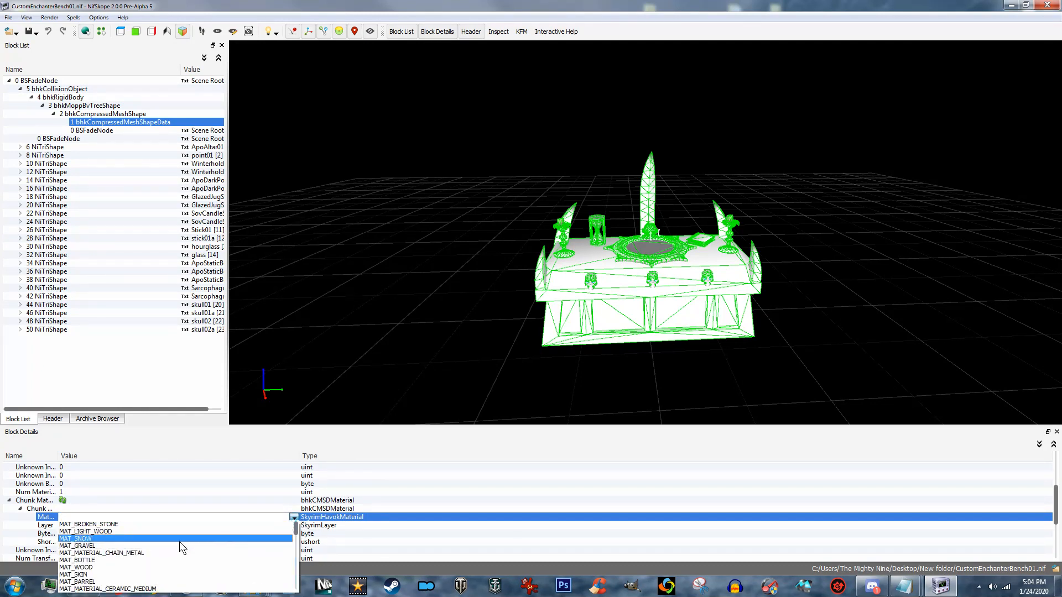
pyautogui.scroll(-1, 104, 554)
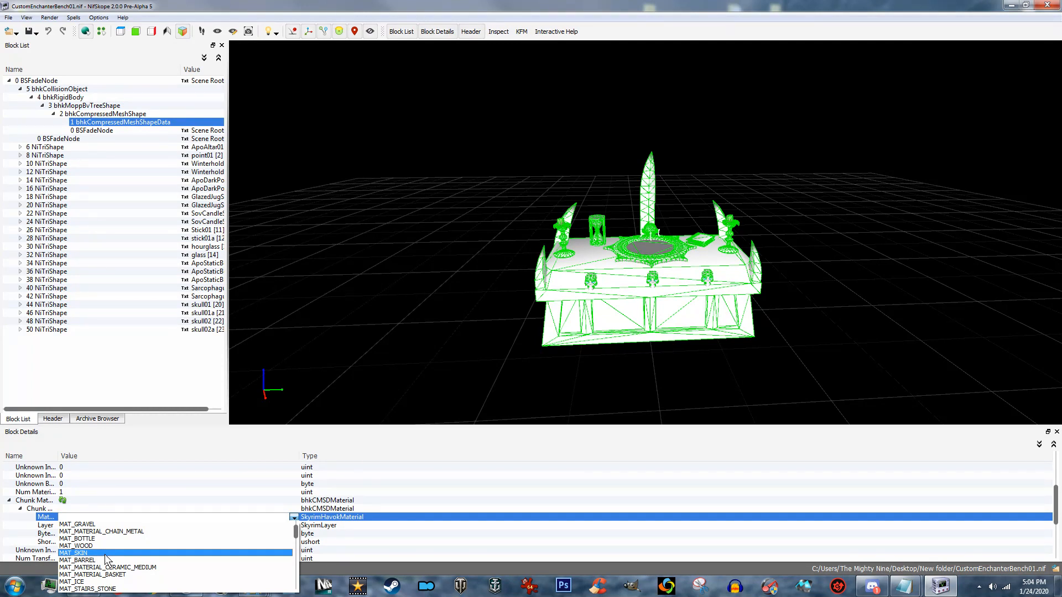
pyautogui.scroll(-2, 110, 553)
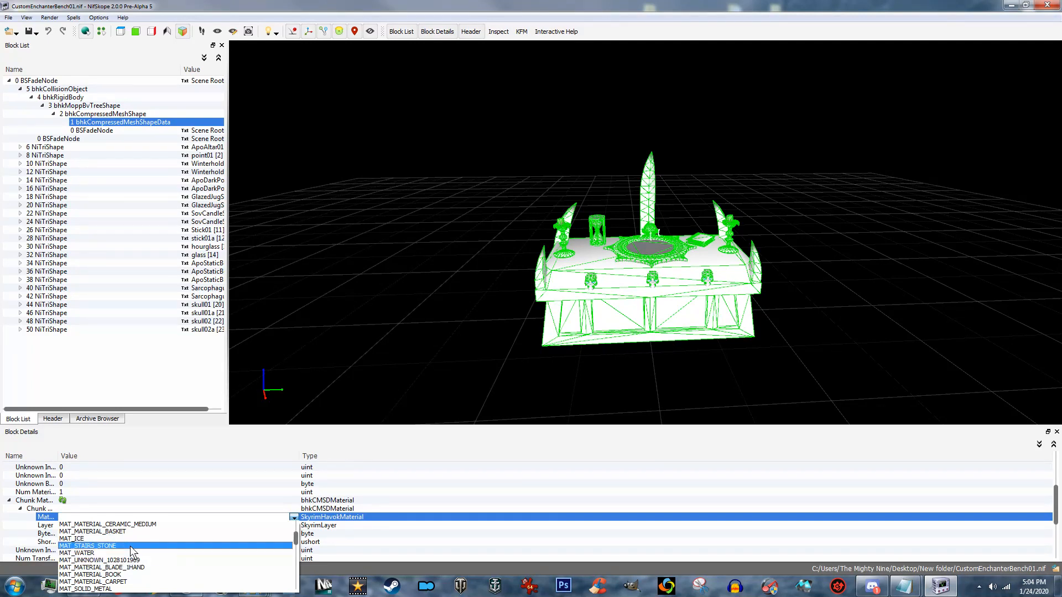
pyautogui.scroll(-3, 144, 551)
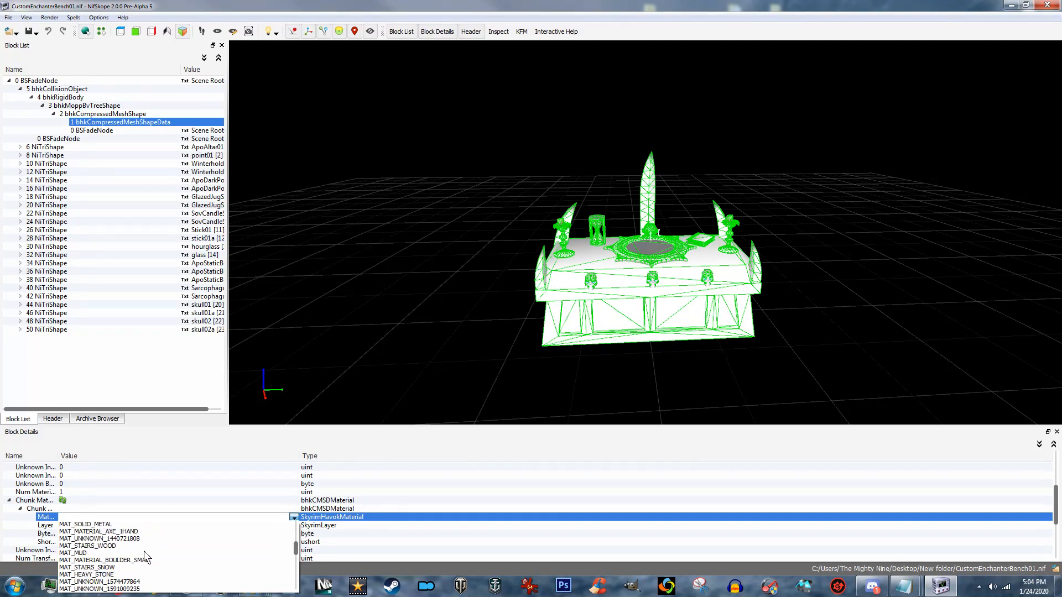
pyautogui.scroll(-4, 146, 564)
pyautogui.scroll(-3, 147, 561)
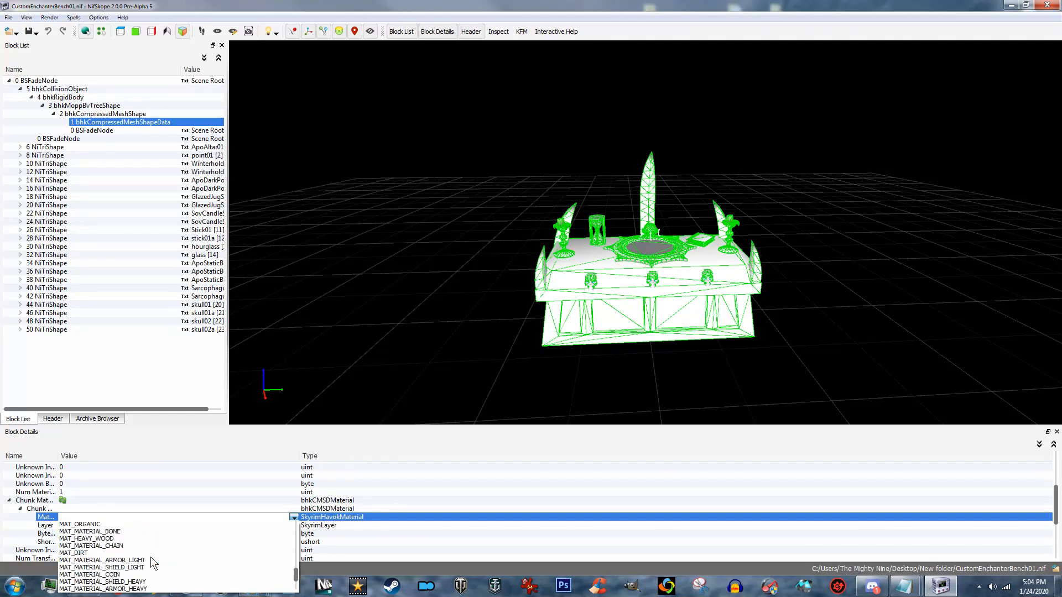
pyautogui.scroll(-2, 150, 556)
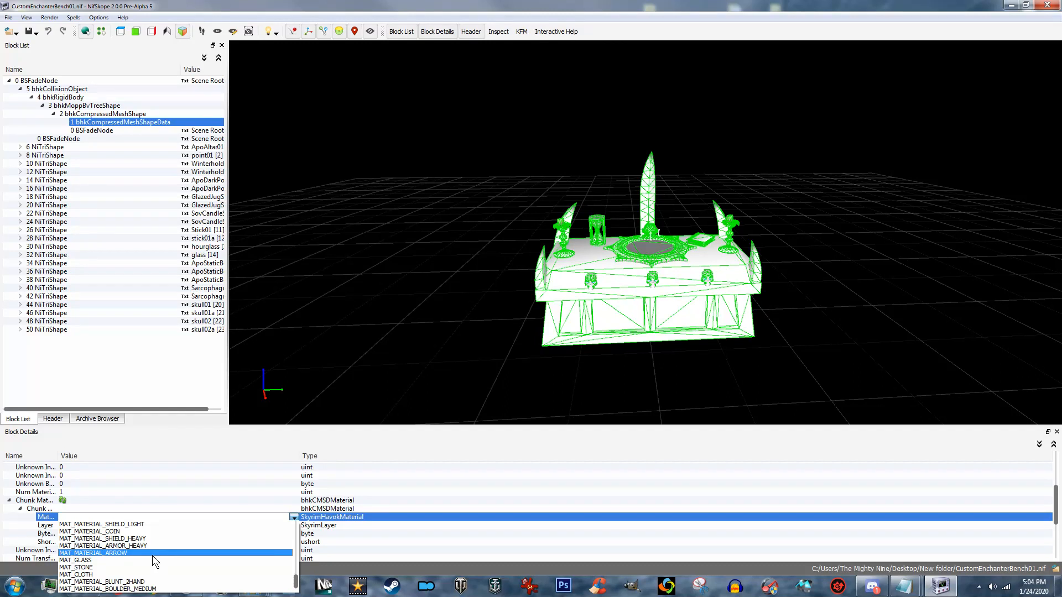
pyautogui.click(118, 568)
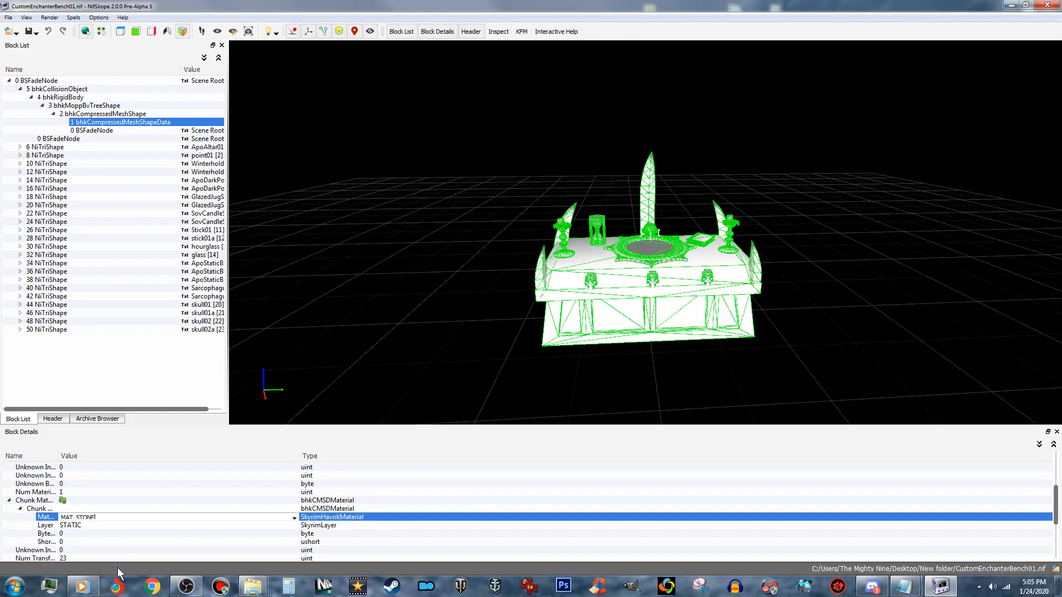
pyautogui.click(195, 500)
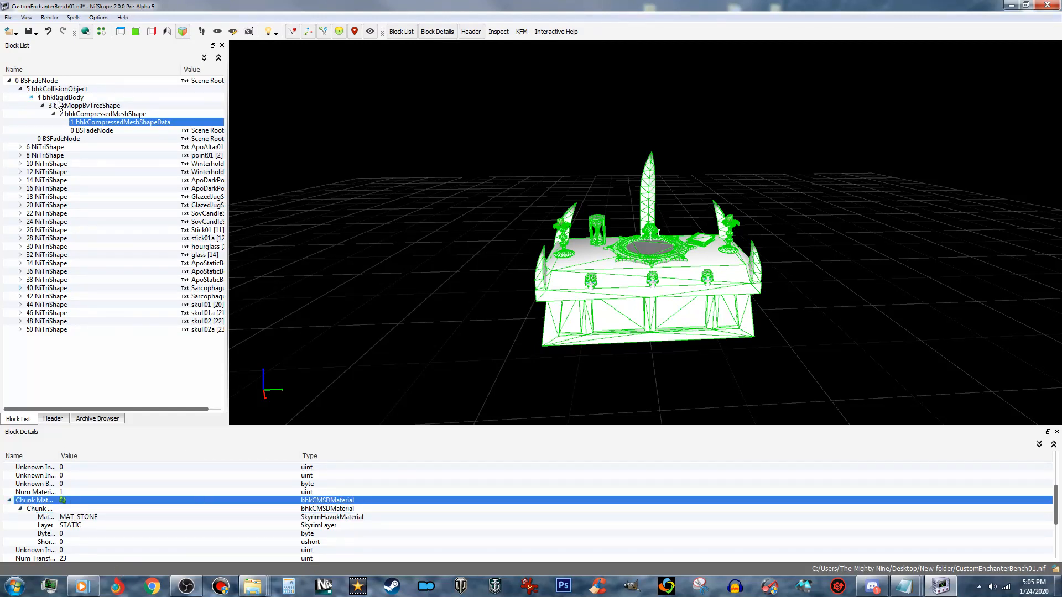
# - Attach a BSXFlags extra data block to the root BSFadeNode and set its Integer Data to 130
pyautogui.click(39, 80)
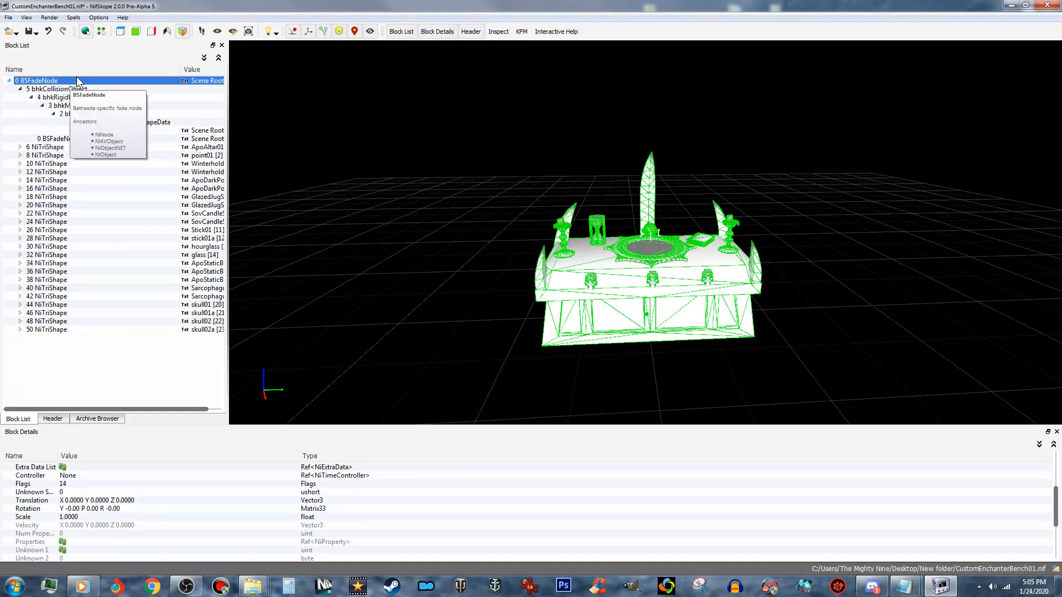
pyautogui.rightClick(64, 82)
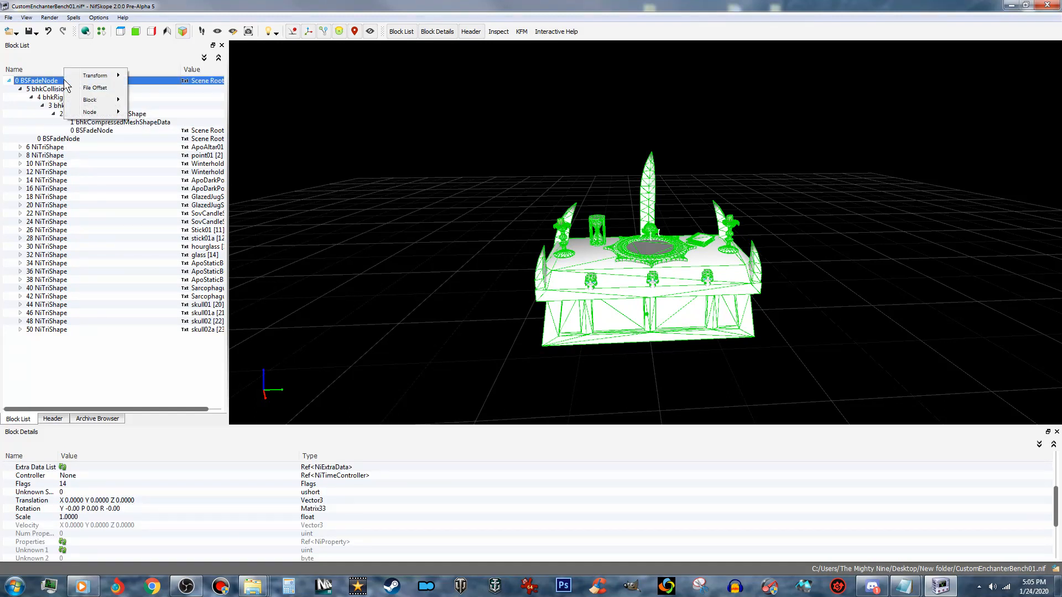
pyautogui.moveTo(99, 113)
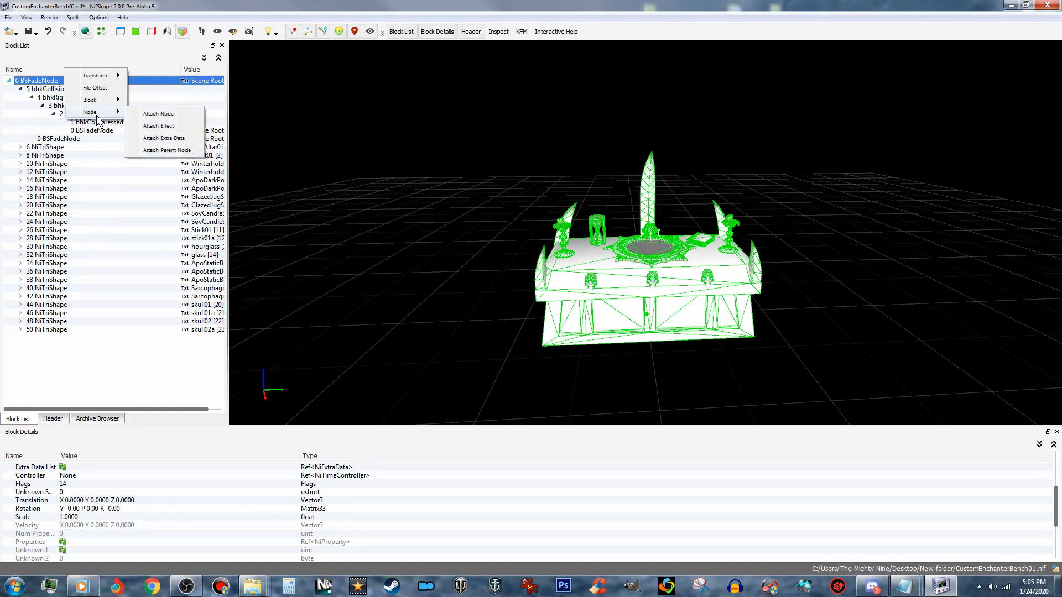
pyautogui.click(172, 139)
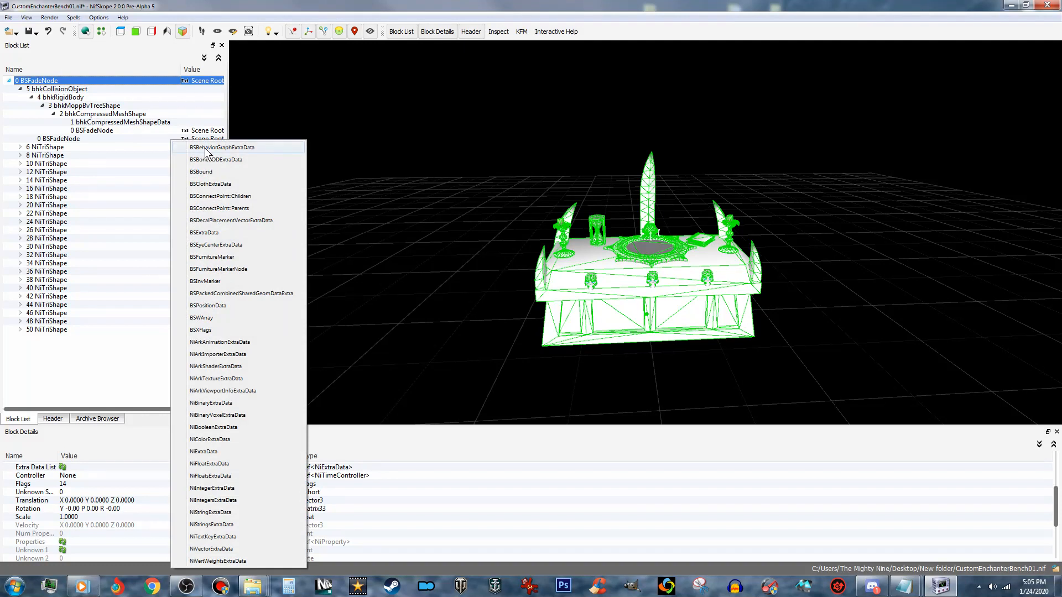
pyautogui.click(218, 330)
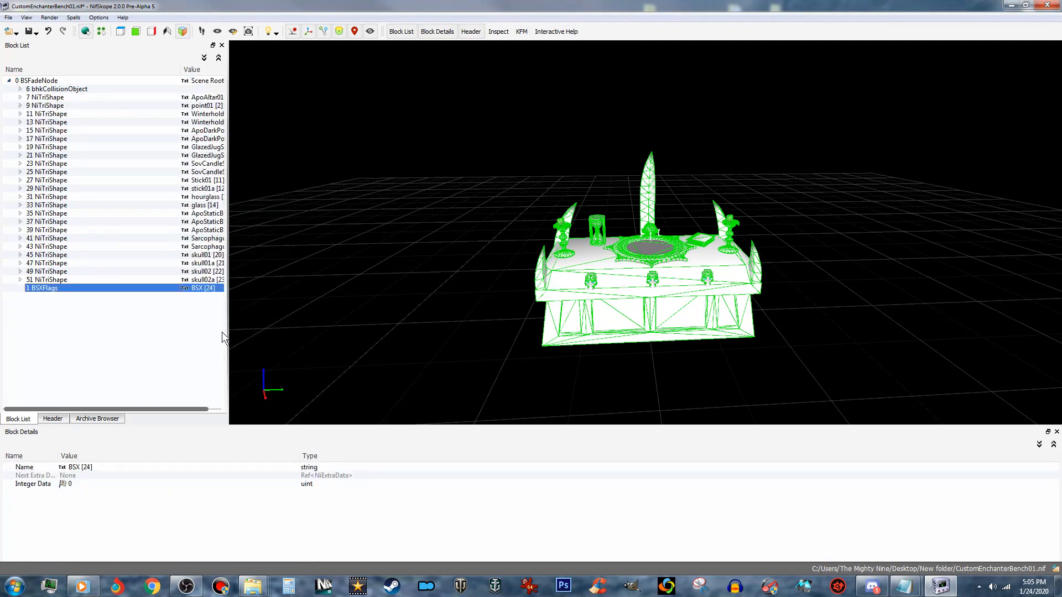
pyautogui.click(72, 484)
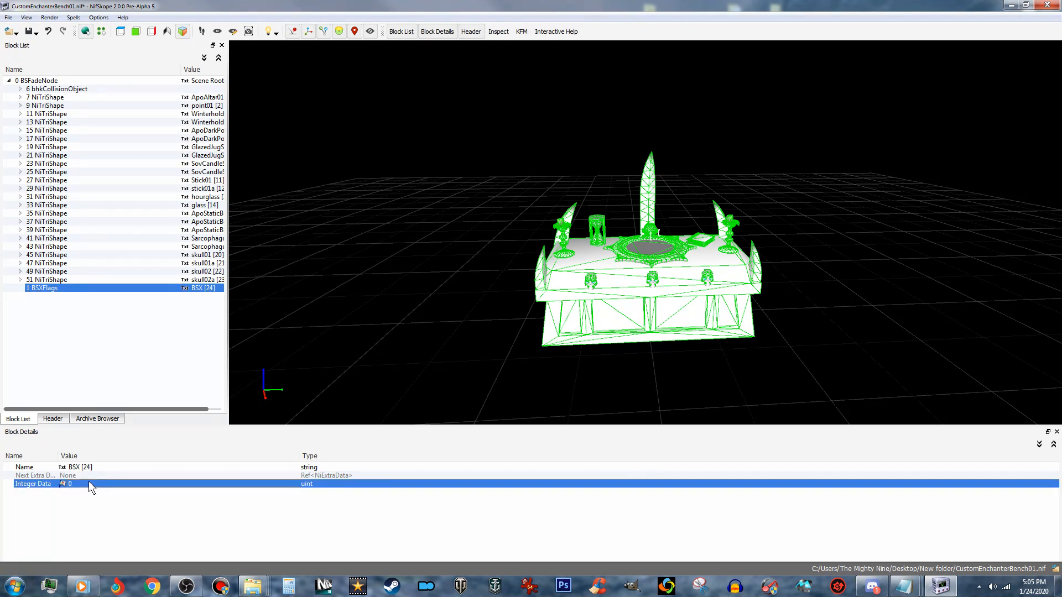
pyautogui.click(89, 482)
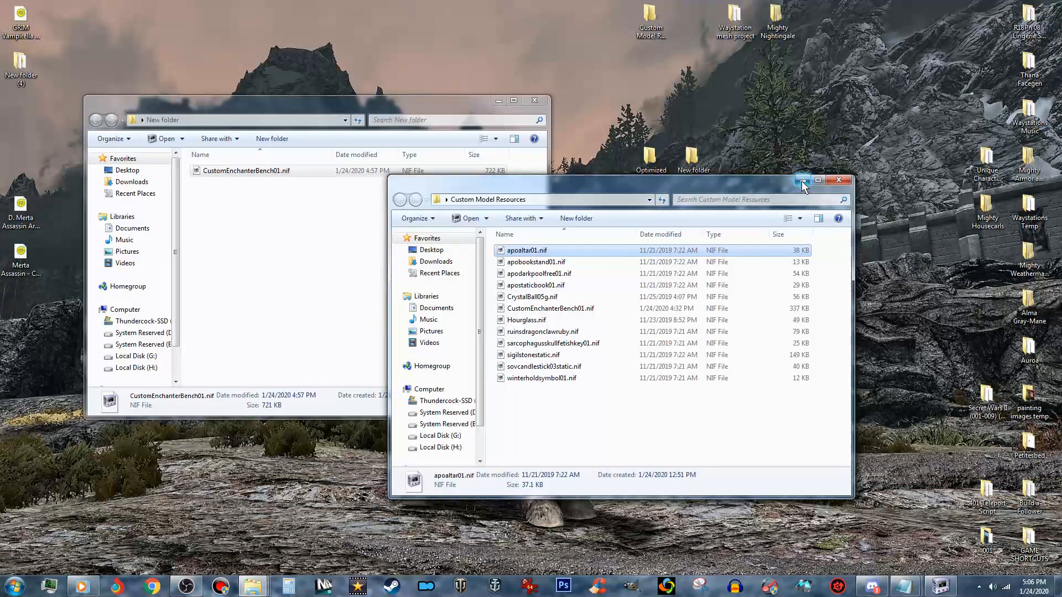
# - Open the CustomEnchanterBench01.nif from the desktop's Optimized folder in NifSkope as a reference
pyautogui.click(642, 153)
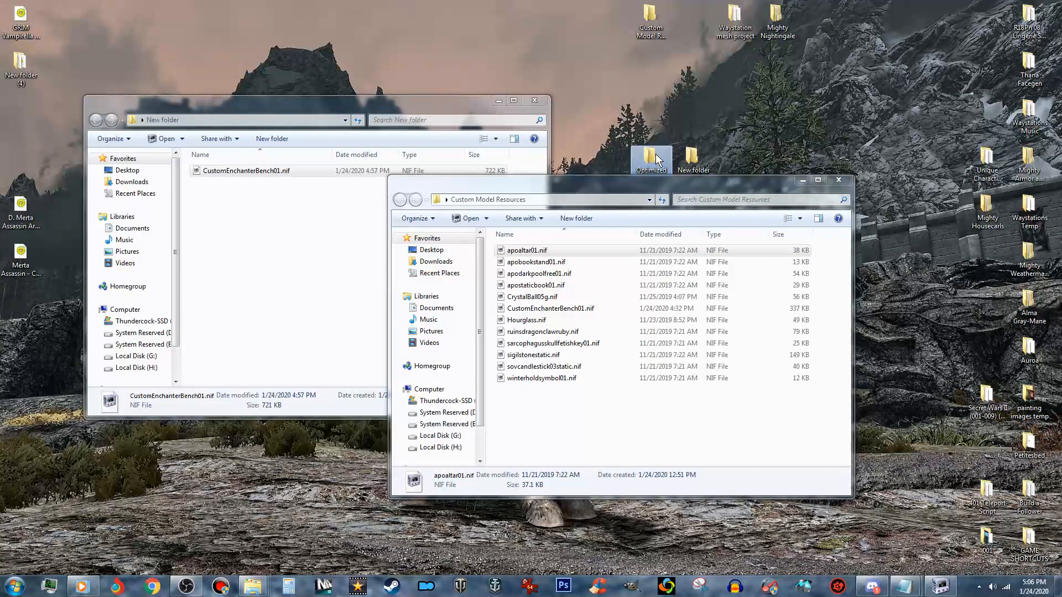
pyautogui.doubleClick(656, 154)
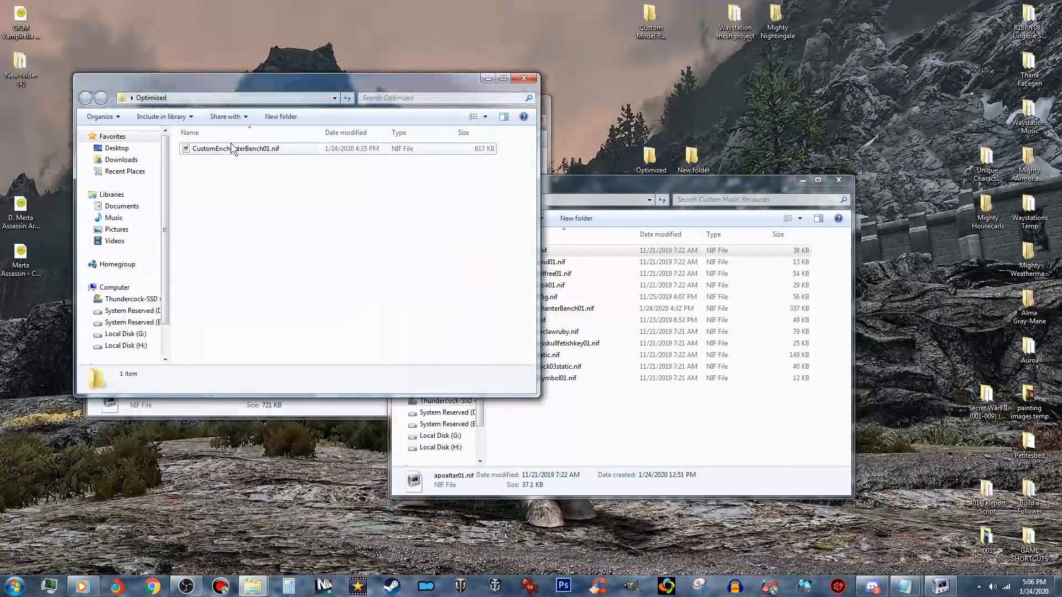
pyautogui.click(250, 148)
pyautogui.rightClick(250, 151)
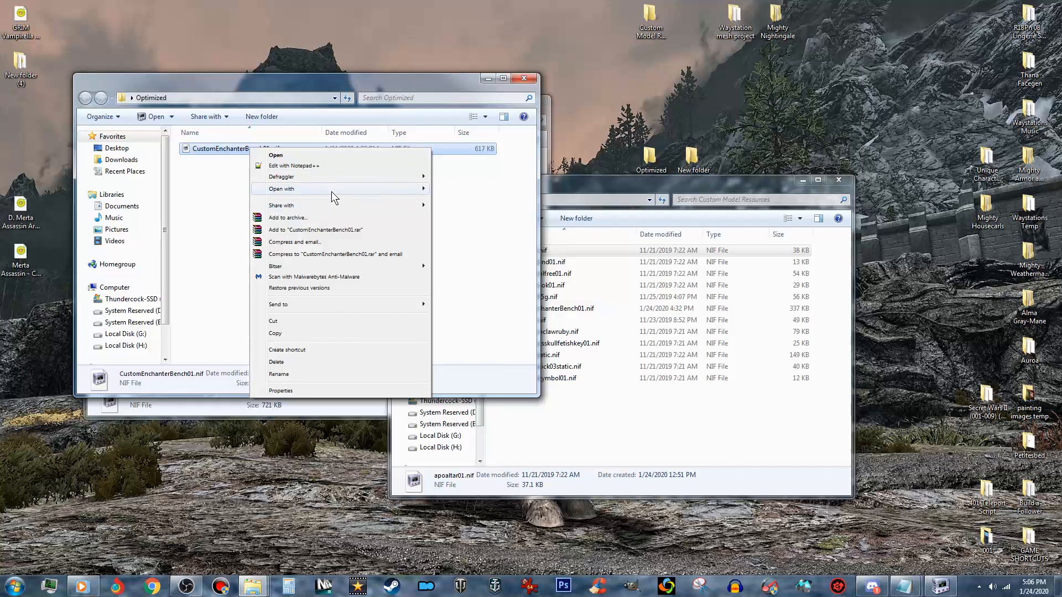
pyautogui.moveTo(331, 191)
pyautogui.click(475, 200)
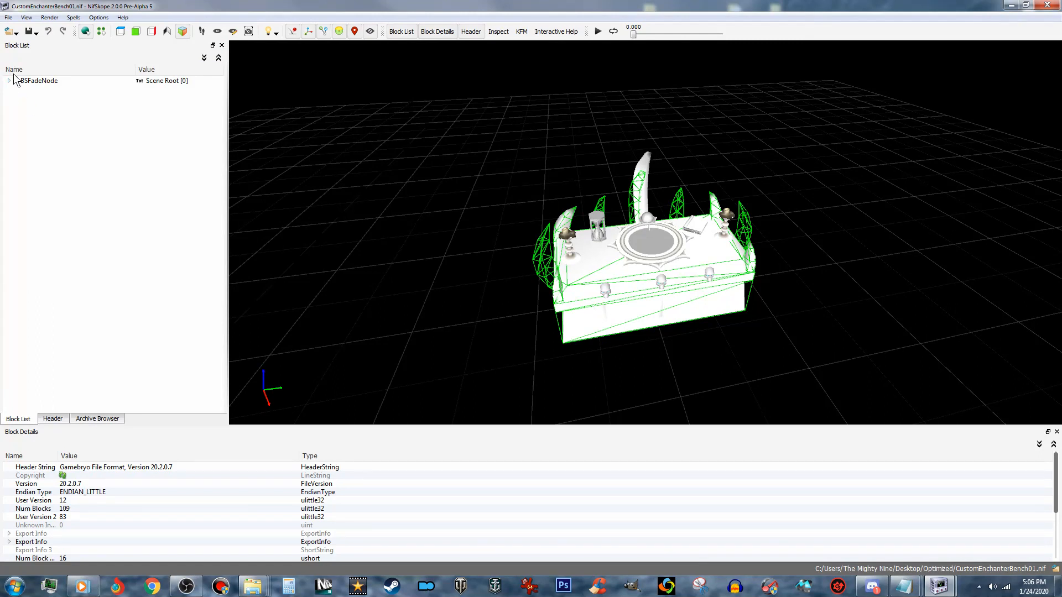
# - Check the BSXFlags Integer Data in the optimized bench, close that file and return to the bench with the generated collision
pyautogui.click(44, 90)
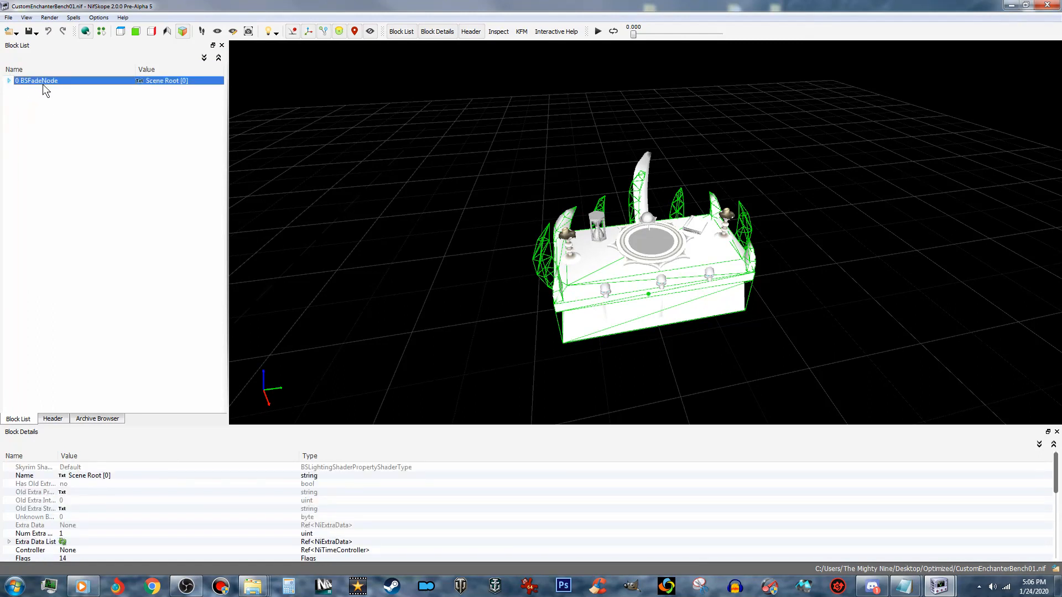
pyautogui.click(8, 81)
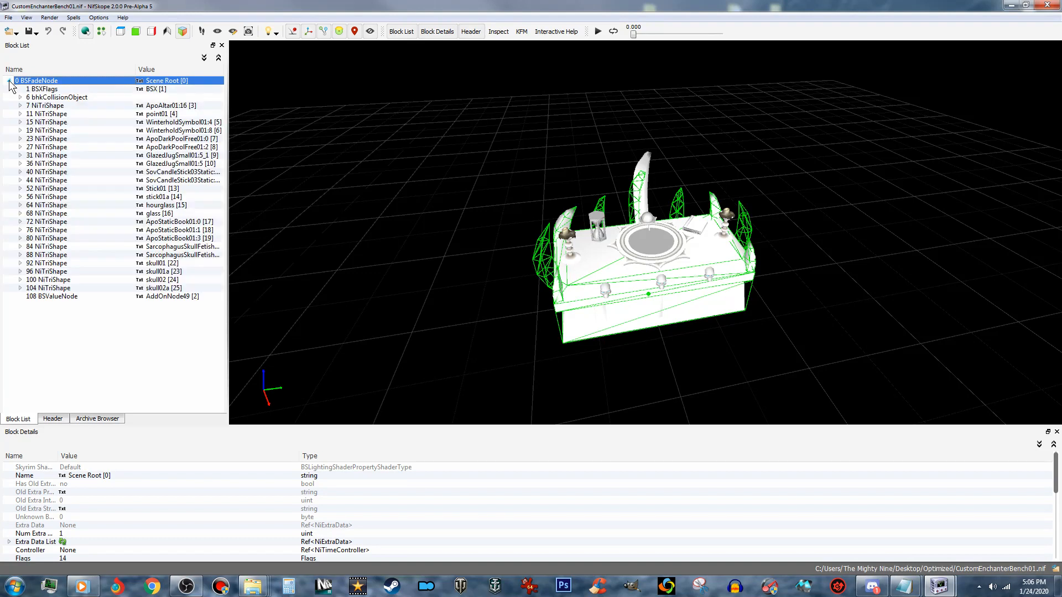
pyautogui.click(53, 90)
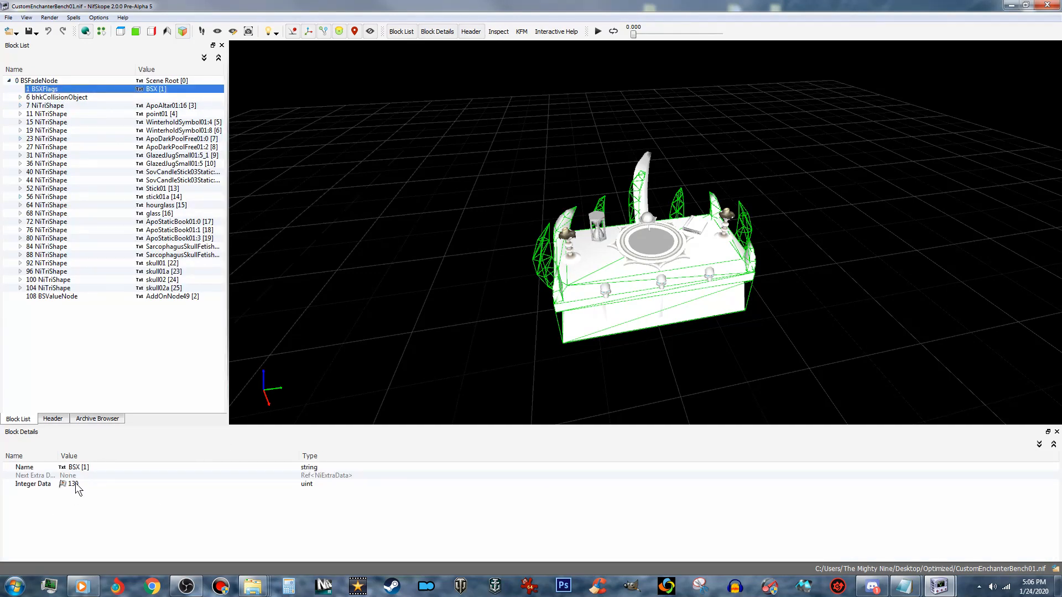
pyautogui.click(1051, 6)
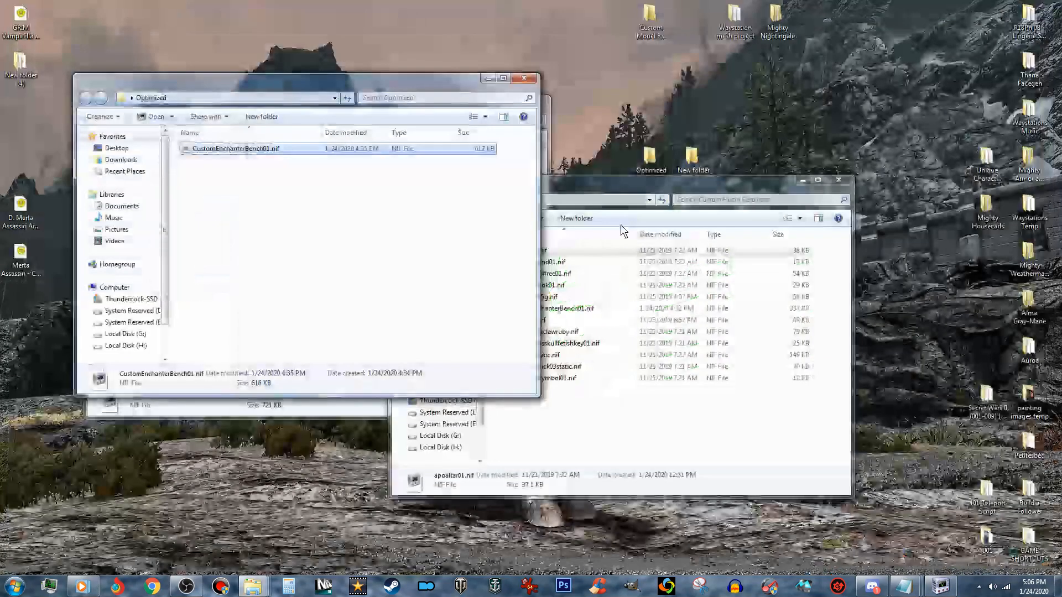
pyautogui.click(585, 186)
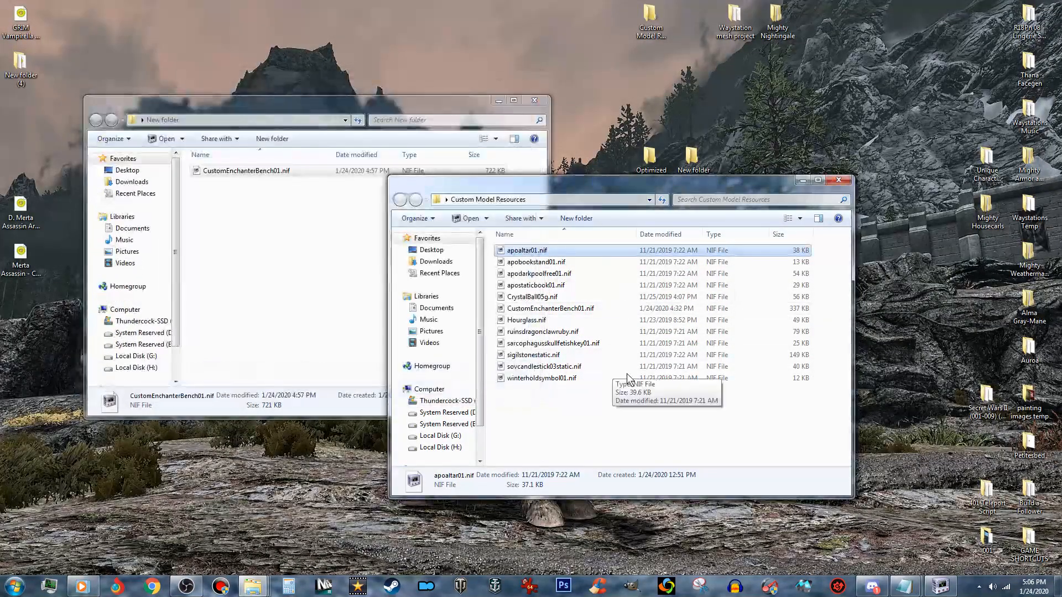
pyautogui.click(941, 586)
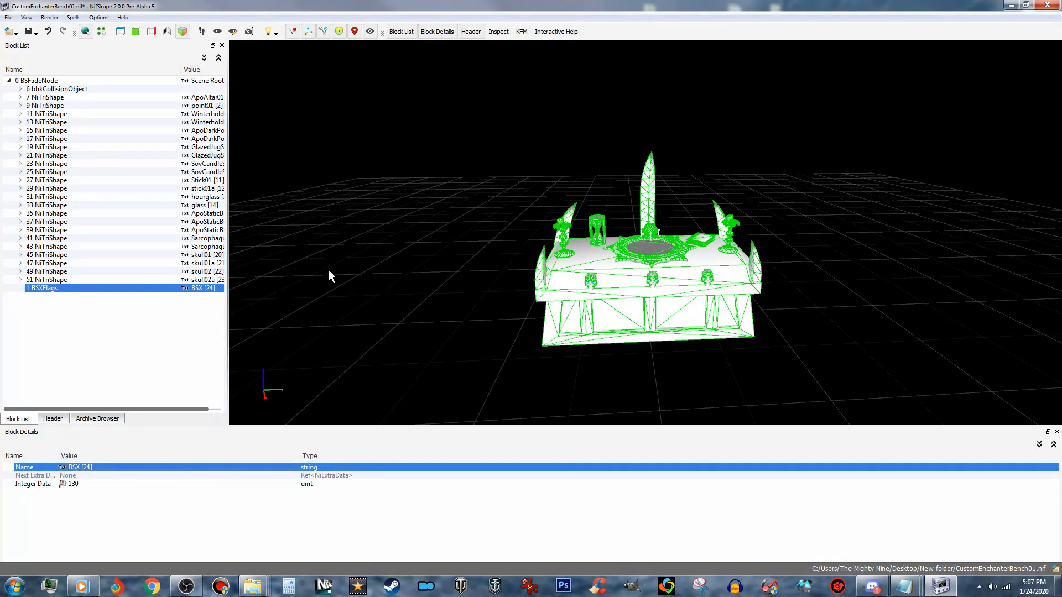
# - Expand the collision bench's ApoAltar01:16 shape and open the Optimized folder's CustomEnchanterBench01.nif in a second NifSkope window
pyautogui.moveTo(464, 314)
pyautogui.mouseDown()
pyautogui.moveTo(493, 314)
pyautogui.moveTo(468, 320)
pyautogui.mouseUp()
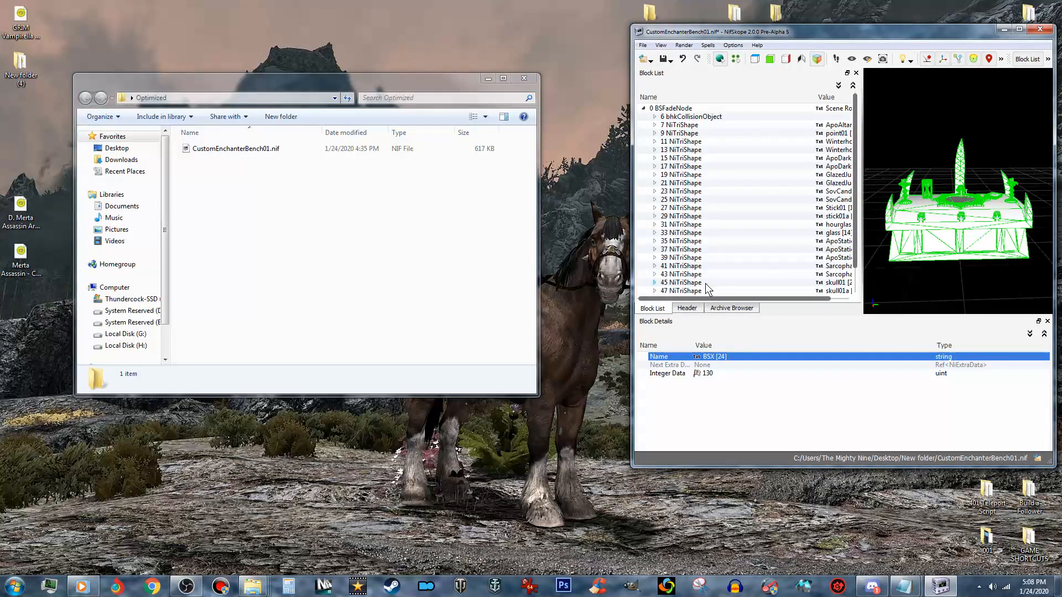
pyautogui.click(654, 126)
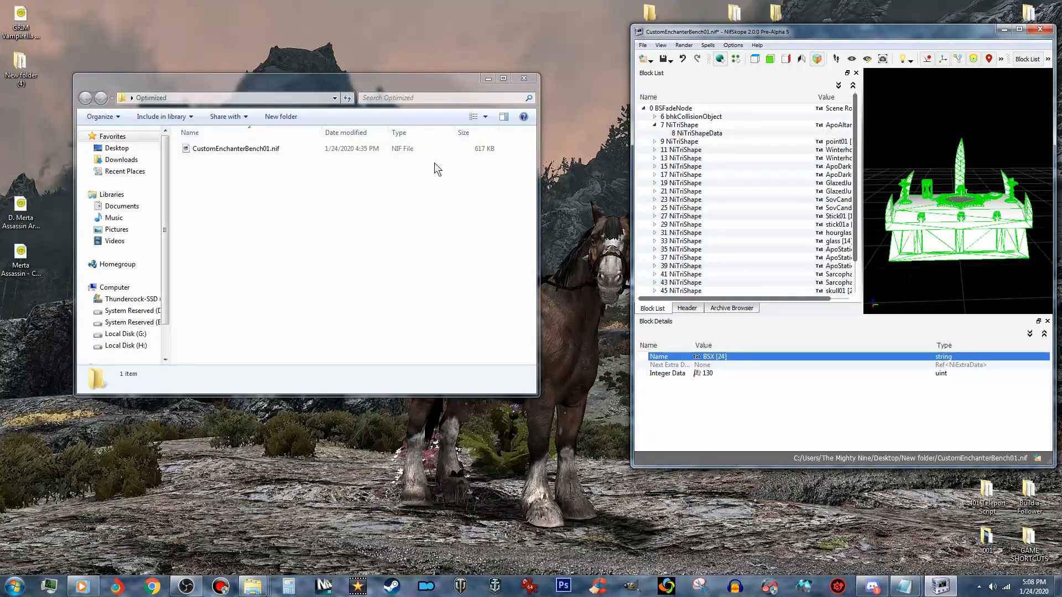
pyautogui.click(260, 151)
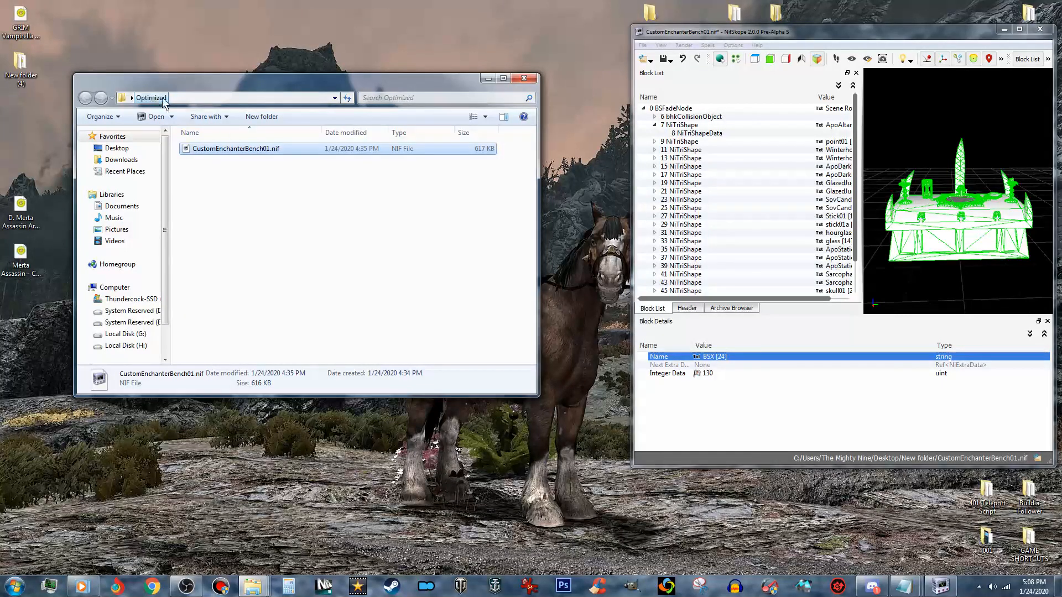
pyautogui.rightClick(263, 154)
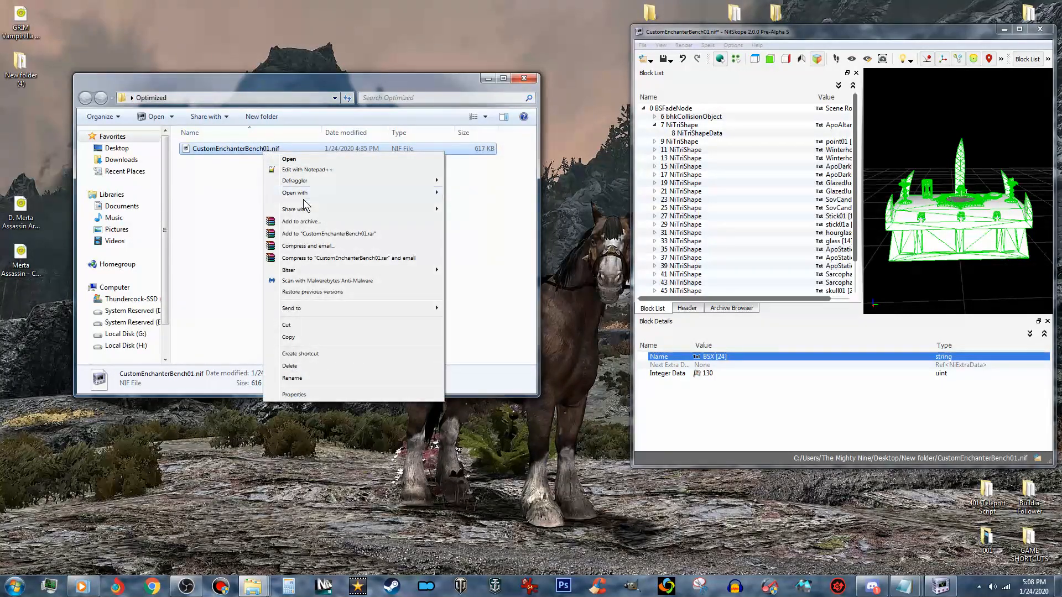
pyautogui.moveTo(426, 196)
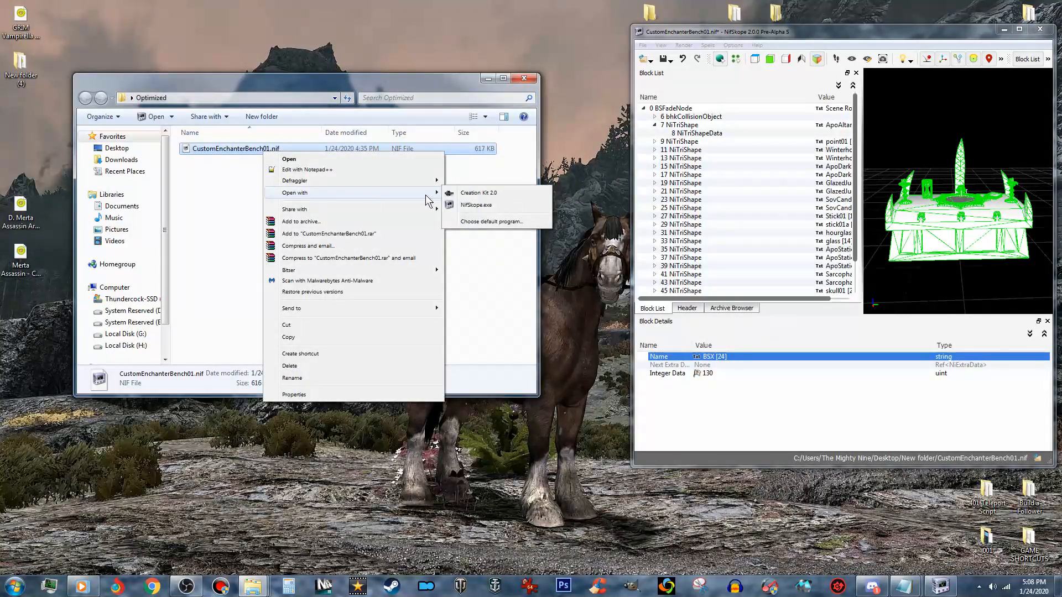
pyautogui.click(503, 206)
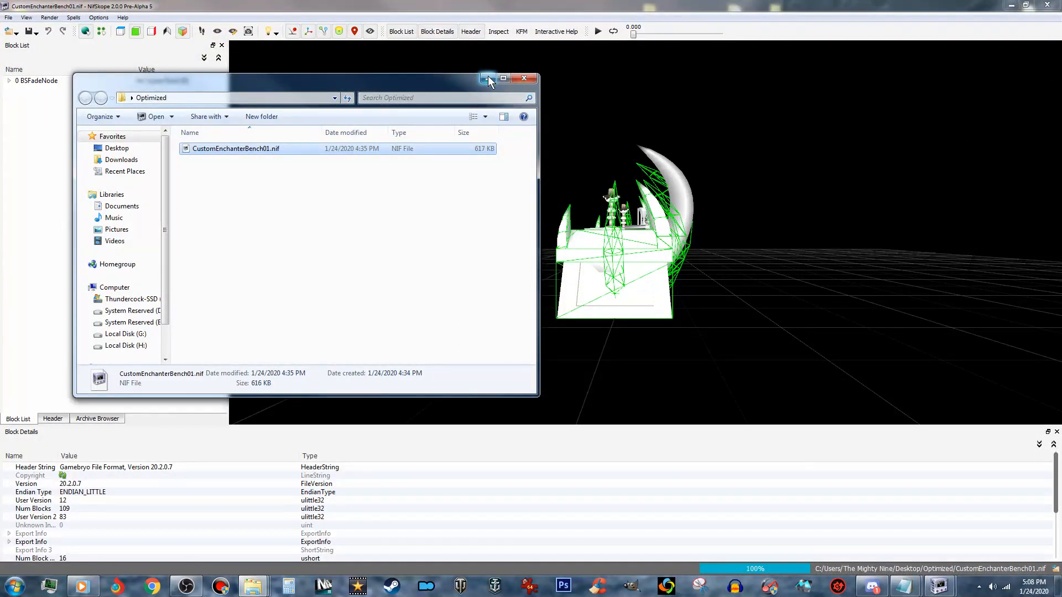
# - Arrange the two bench files side by side, with the optimized BSFadeNode expanded and the collision bench's block list widened for comparing shapes
pyautogui.click(1025, 5)
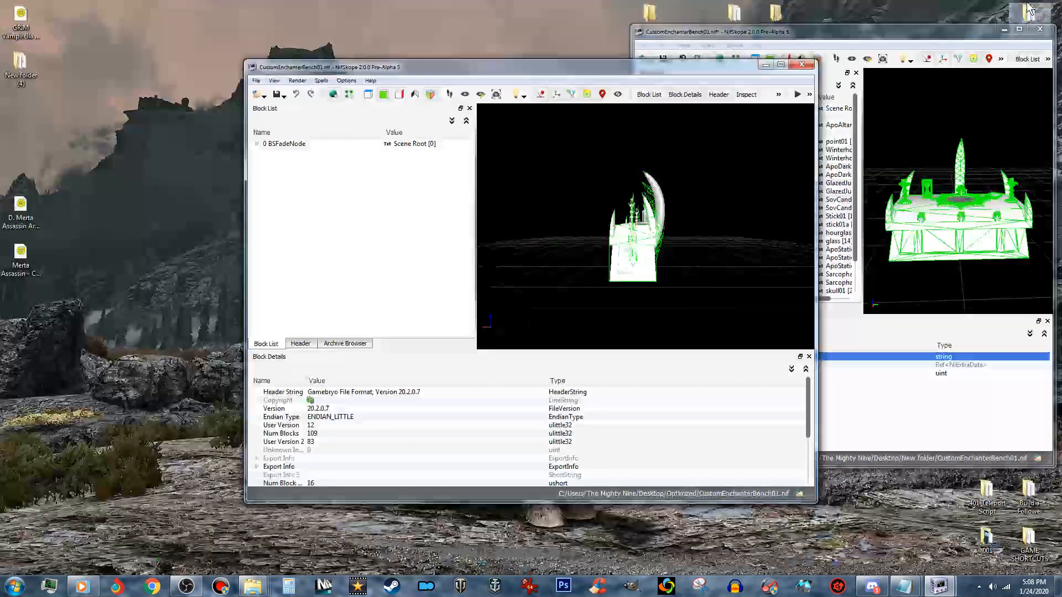
pyautogui.moveTo(702, 71); pyautogui.dragTo(499, 41)
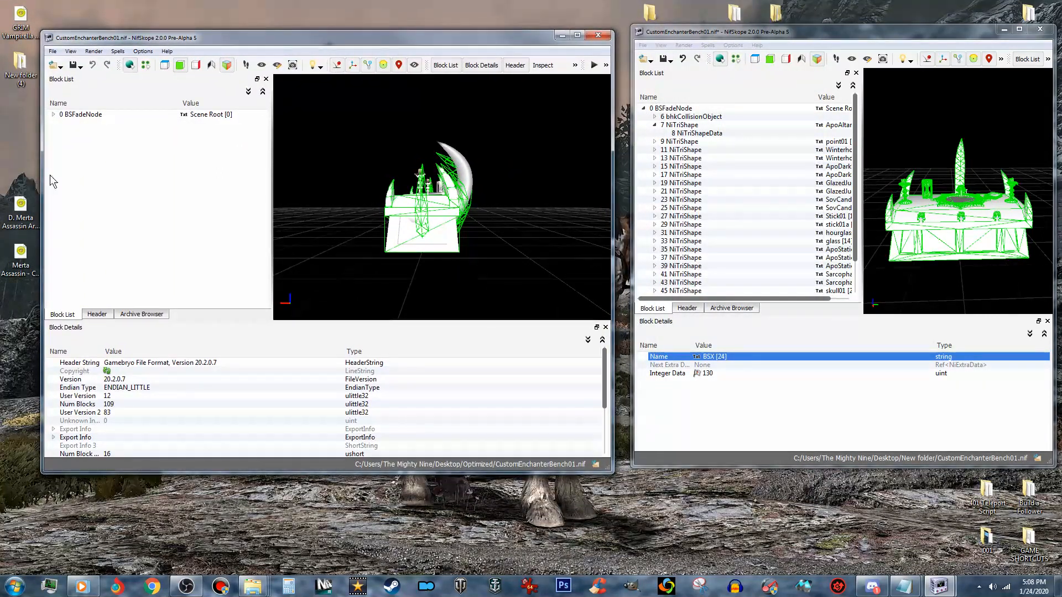
pyautogui.click(53, 115)
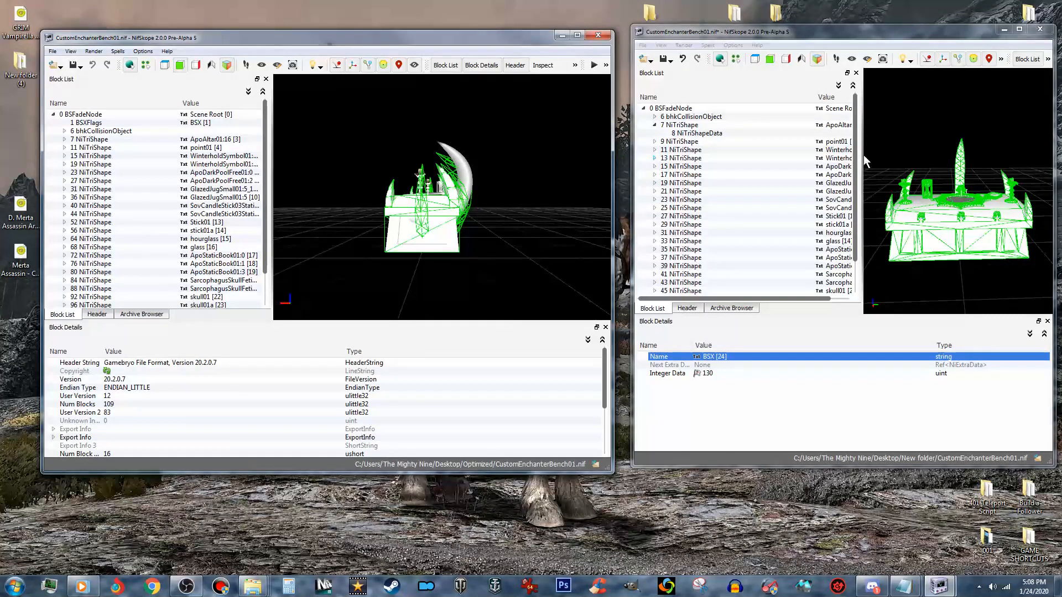
pyautogui.moveTo(871, 160); pyautogui.dragTo(891, 157)
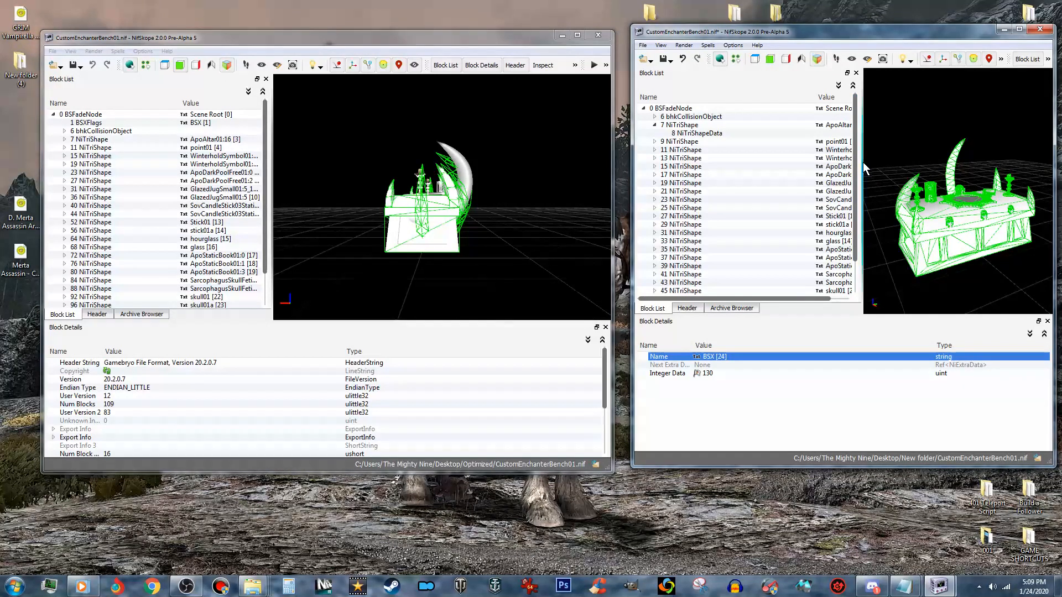
pyautogui.moveTo(859, 166); pyautogui.dragTo(948, 162)
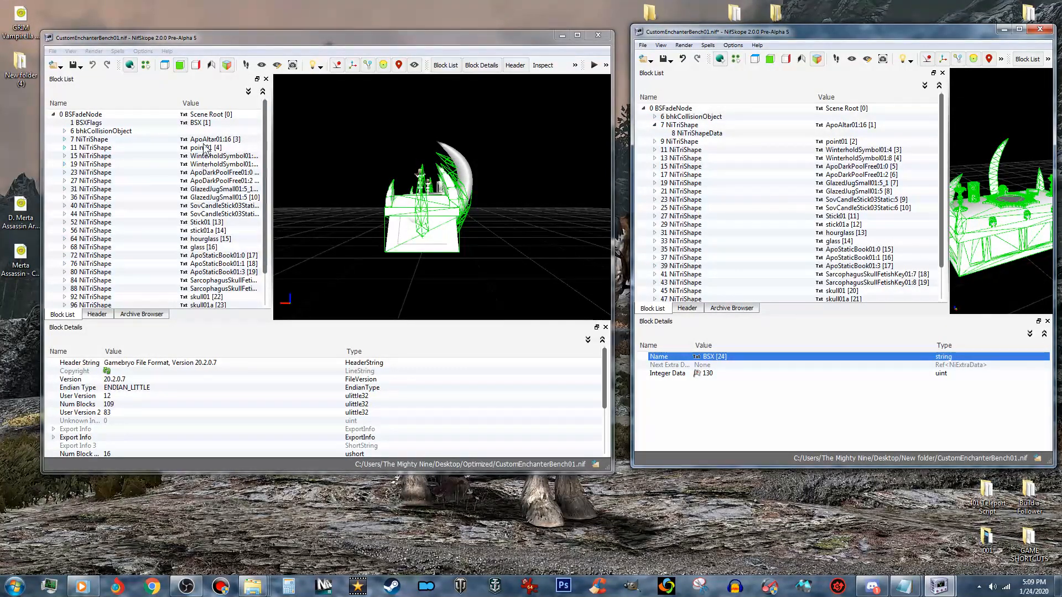
pyautogui.scroll(-2, 884, 207)
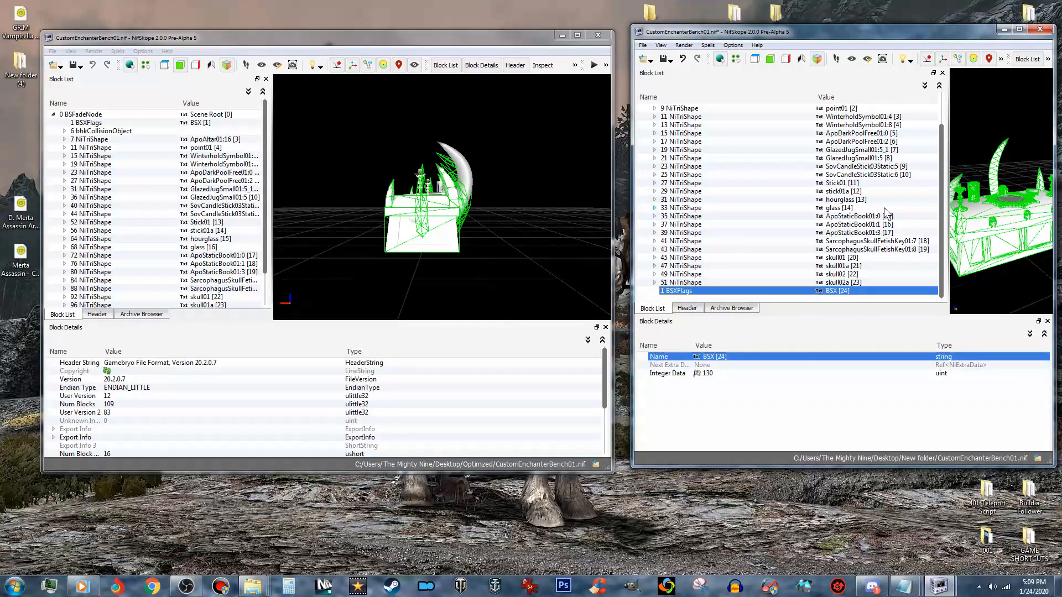
pyautogui.scroll(2, 841, 285)
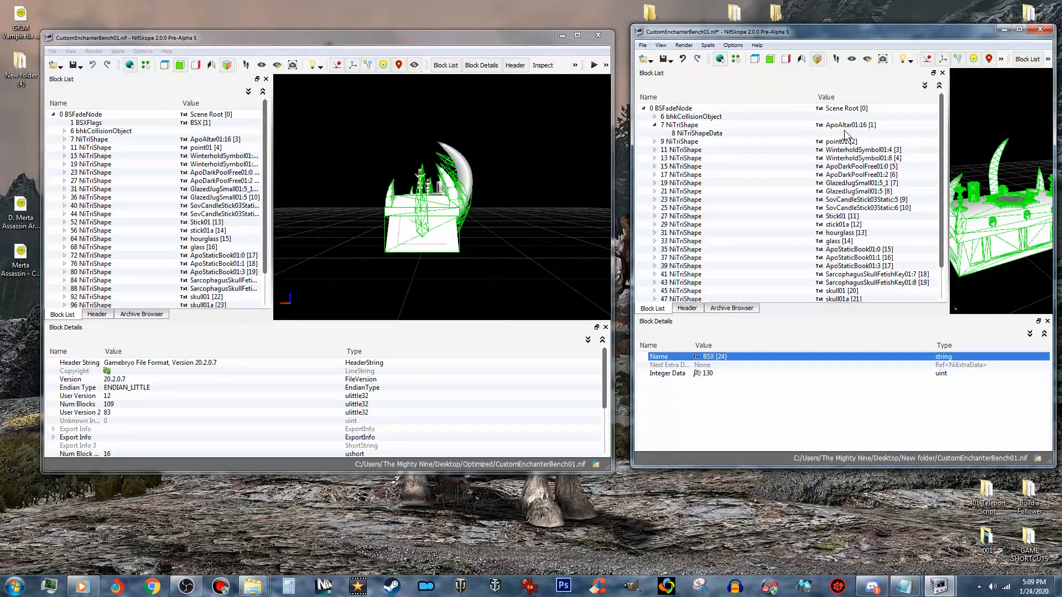
# - Copy the BSLightingShaderProperty branch from the optimized bench's ApoAltar01:16 shape and paste it onto the same shape in the collision bench
pyautogui.click(65, 139)
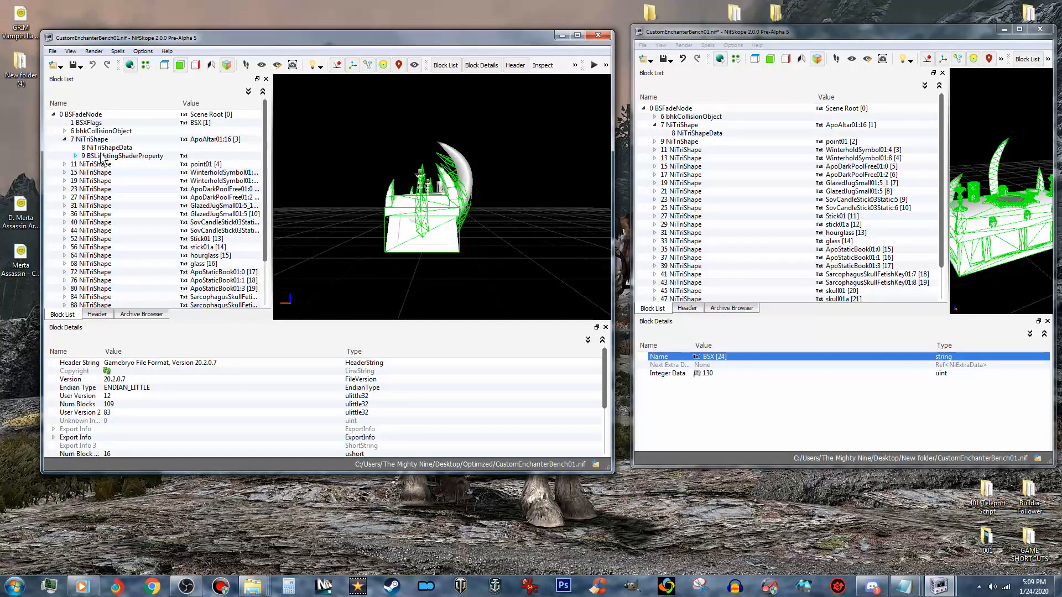
pyautogui.click(117, 157)
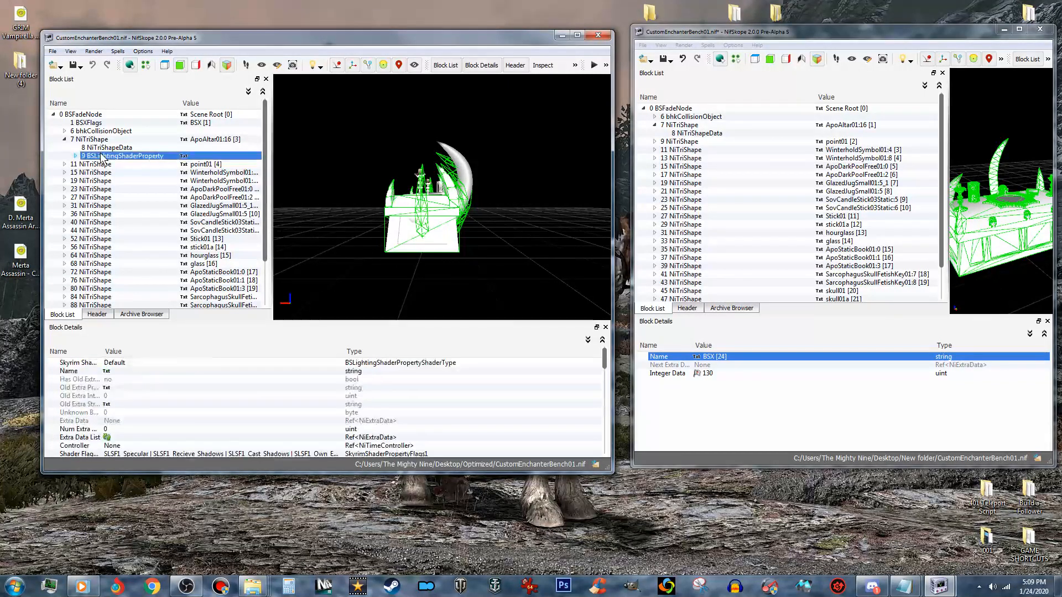
pyautogui.rightClick(131, 157)
pyautogui.moveTo(171, 165)
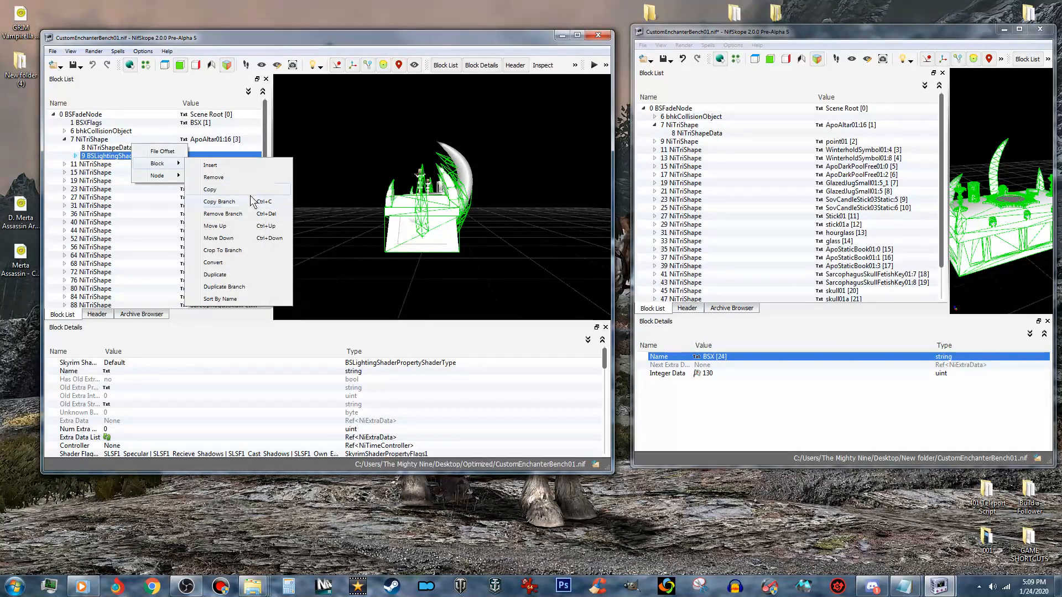
pyautogui.click(234, 202)
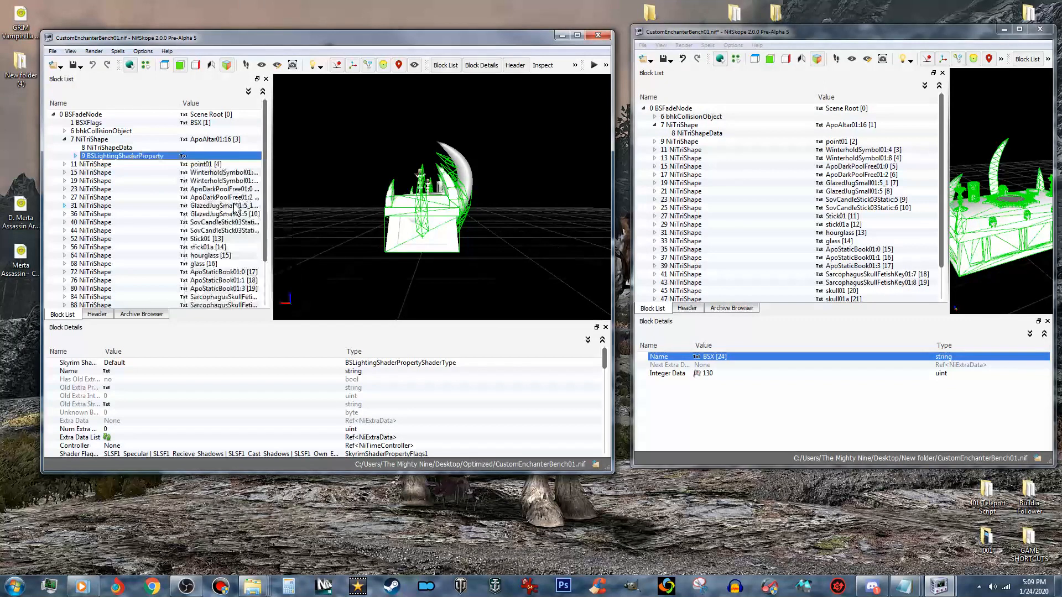
pyautogui.click(692, 124)
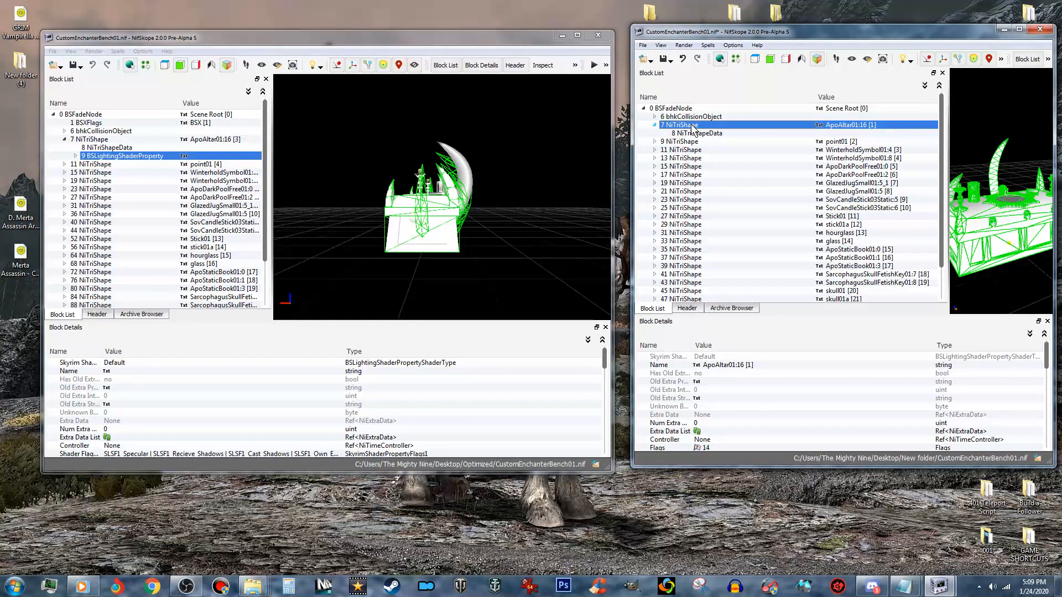
pyautogui.rightClick(692, 124)
pyautogui.moveTo(717, 205)
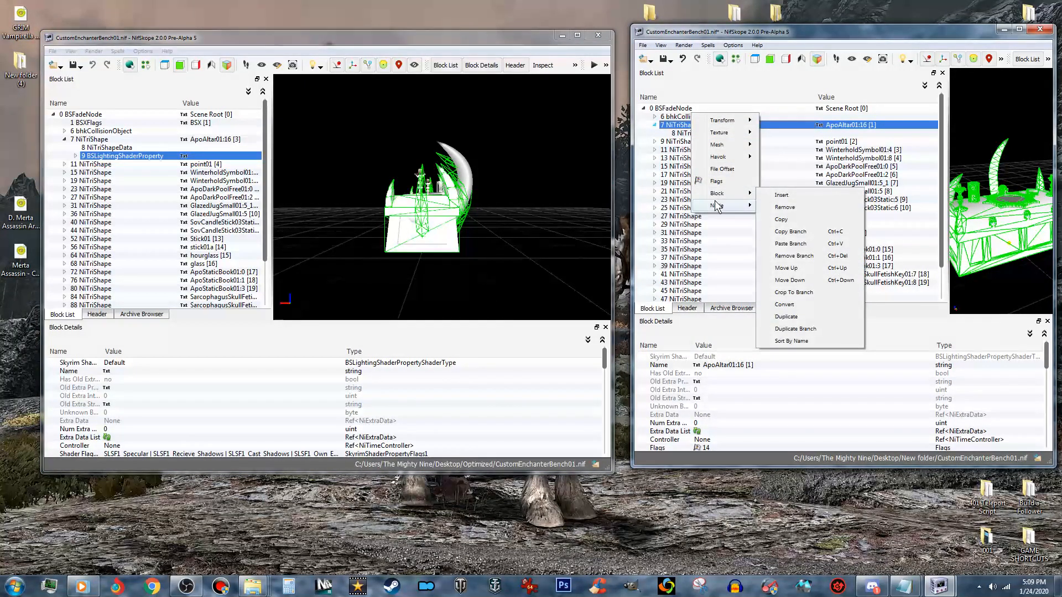
pyautogui.click(795, 245)
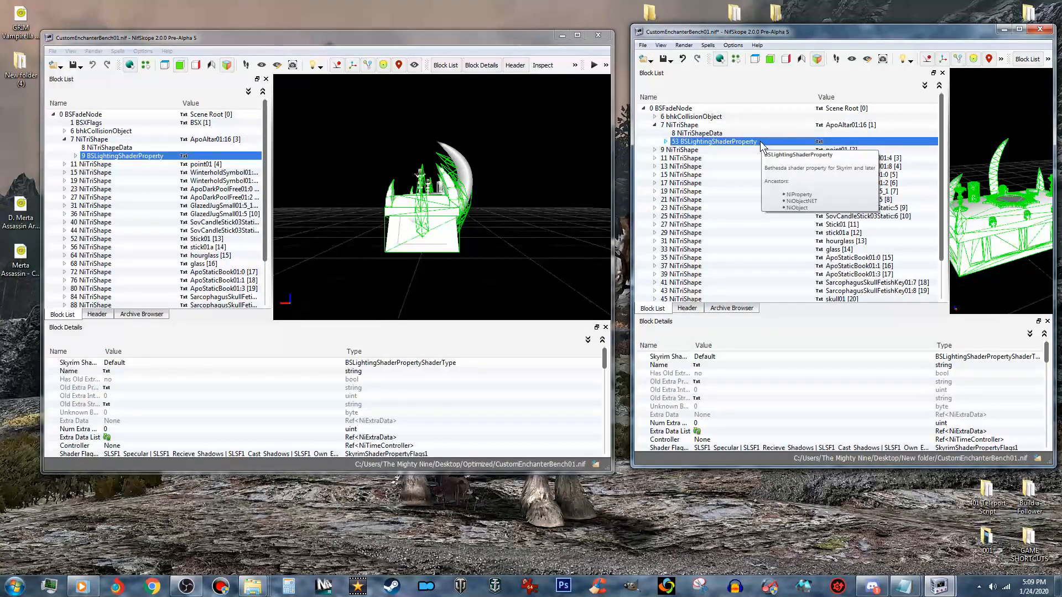
# - Copy the BSLightingShaderProperty branch from the optimized bench's point01 shape and paste it onto point01 in the collision bench
pyautogui.click(64, 164)
pyautogui.rightClick(116, 181)
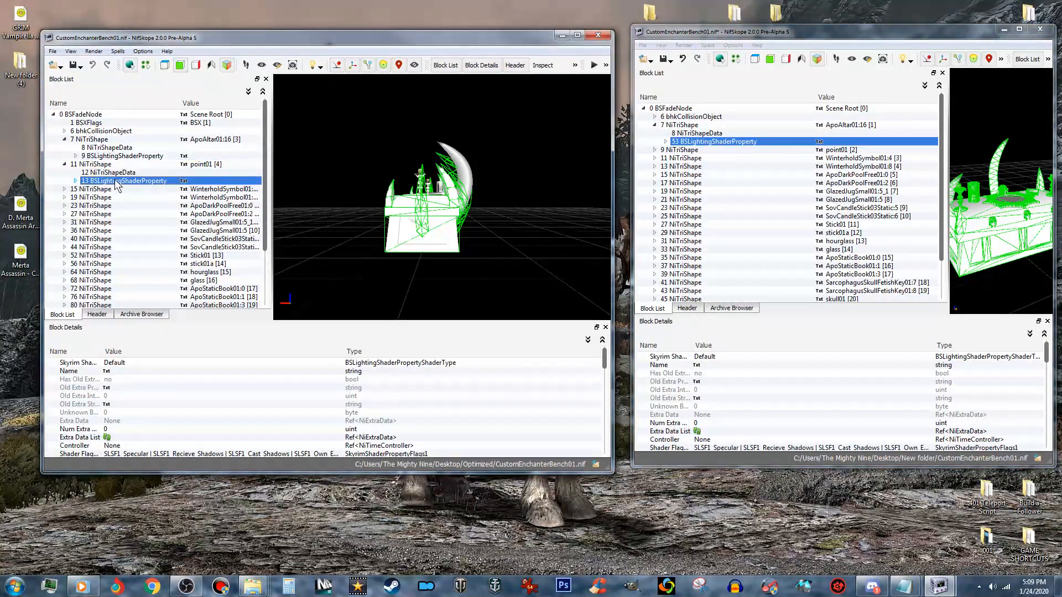
pyautogui.moveTo(143, 193)
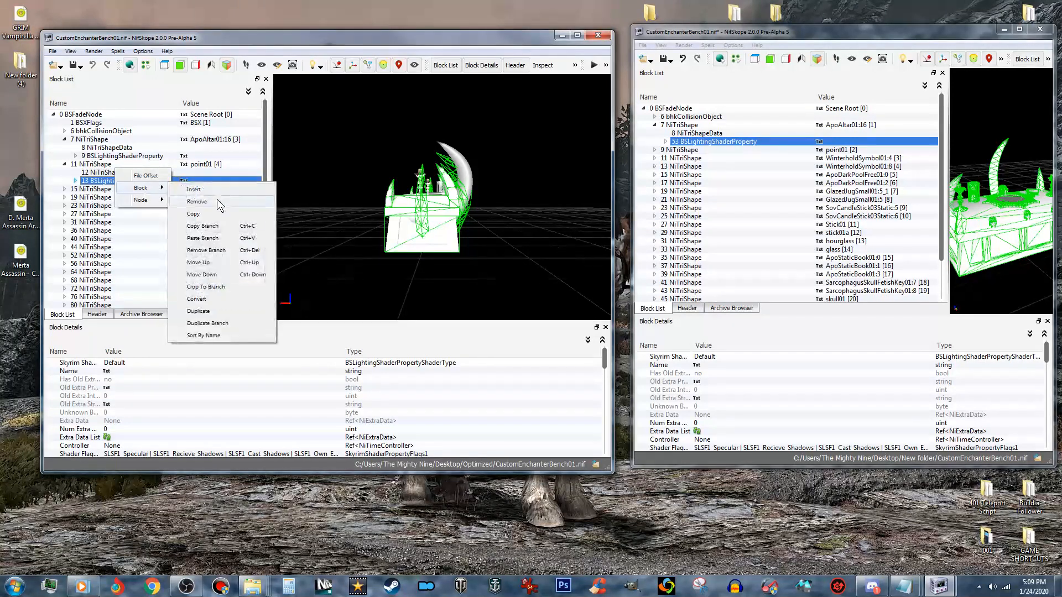
pyautogui.click(202, 226)
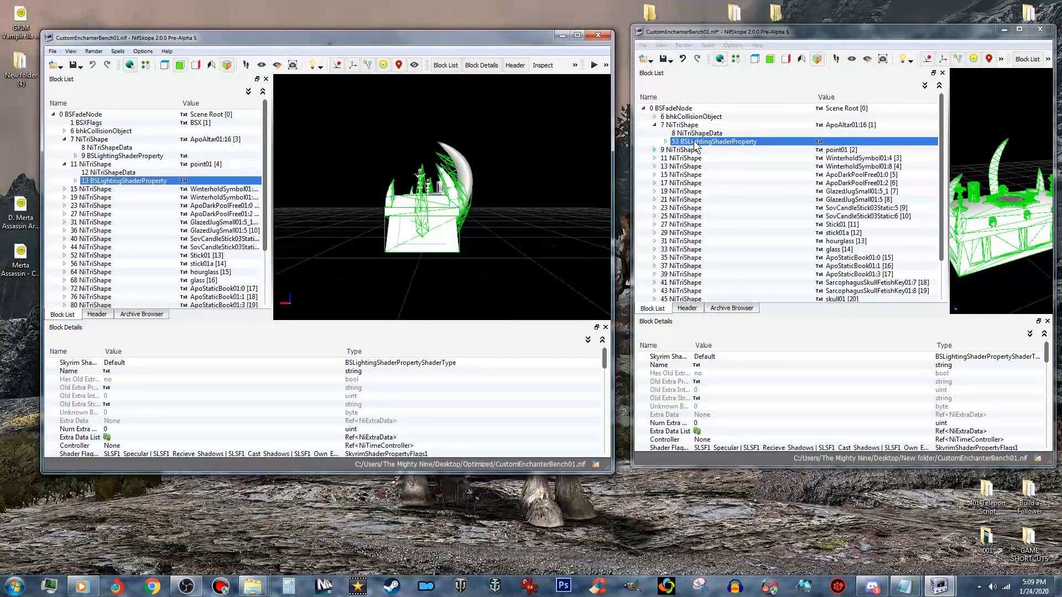
pyautogui.click(654, 150)
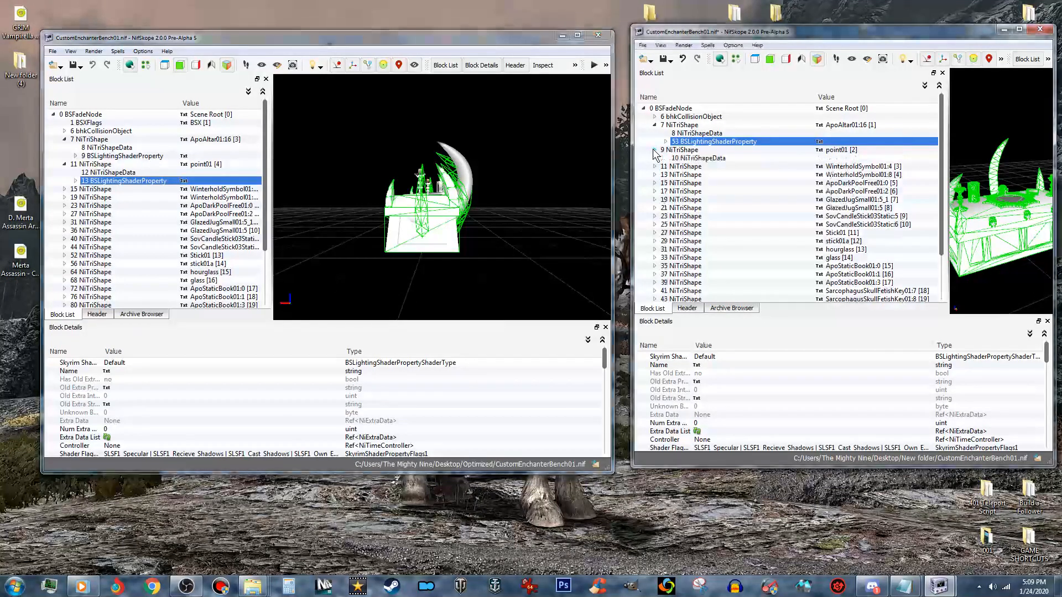
pyautogui.click(689, 150)
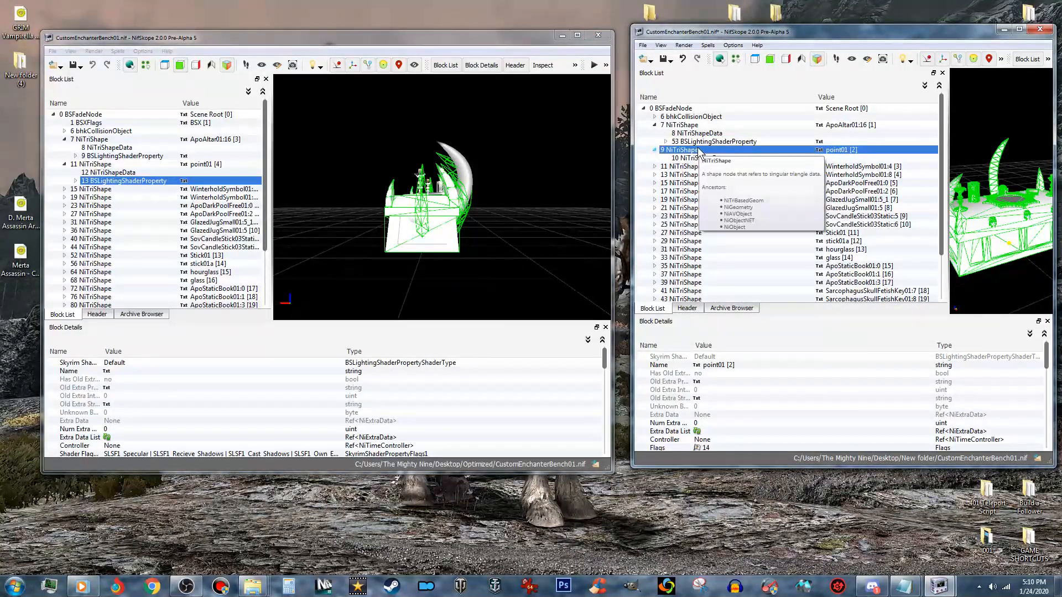
pyautogui.rightClick(699, 151)
pyautogui.moveTo(730, 221)
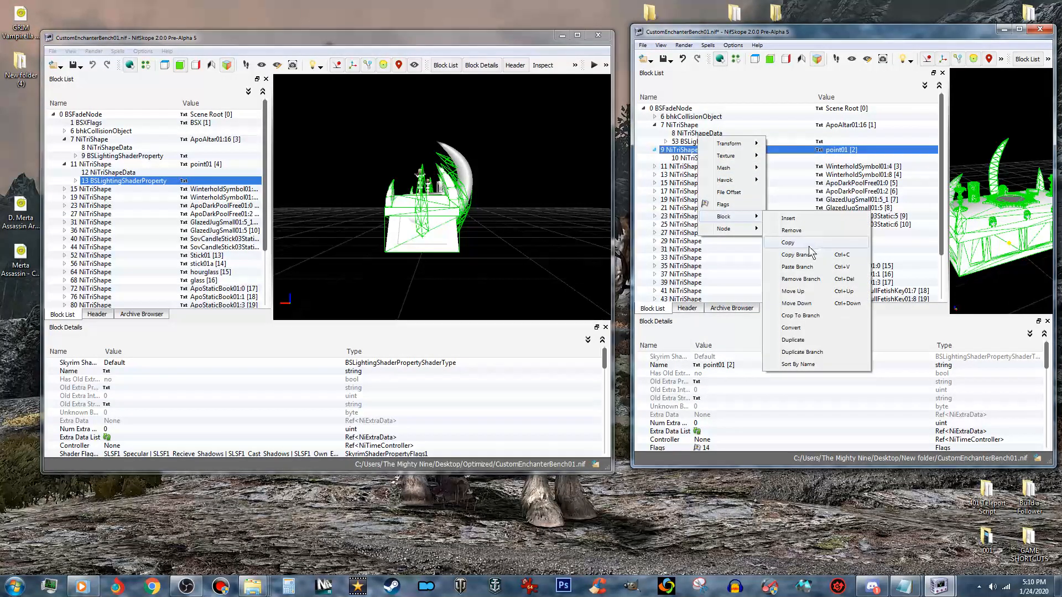
pyautogui.click(797, 267)
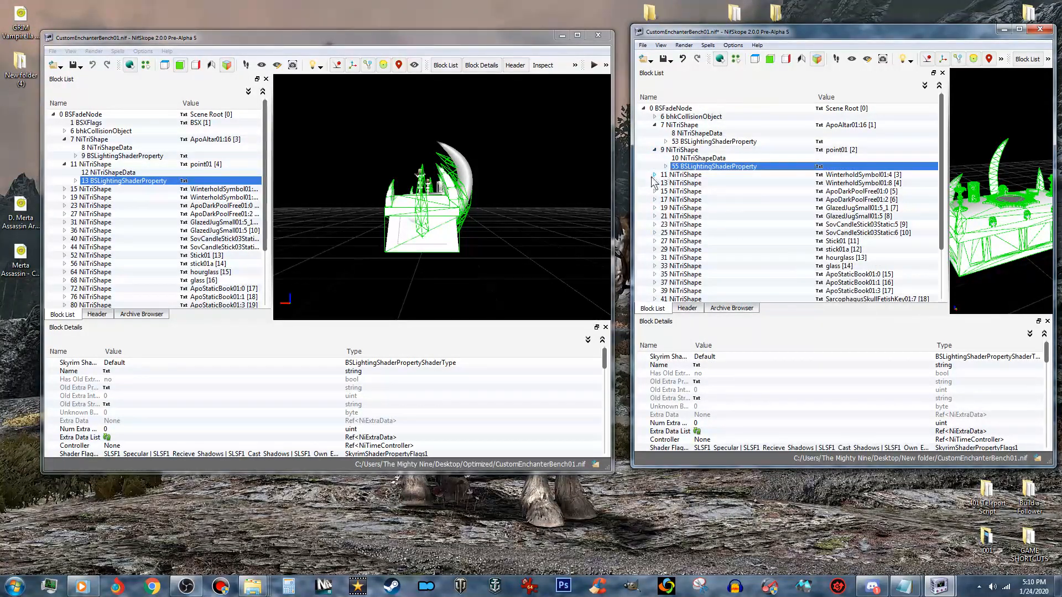
# - Copy the optimized bench's WinterholdSymbol01:4 BSLightingShaderProperty branch and paste it onto the matching shape in the collision bench
pyautogui.click(65, 189)
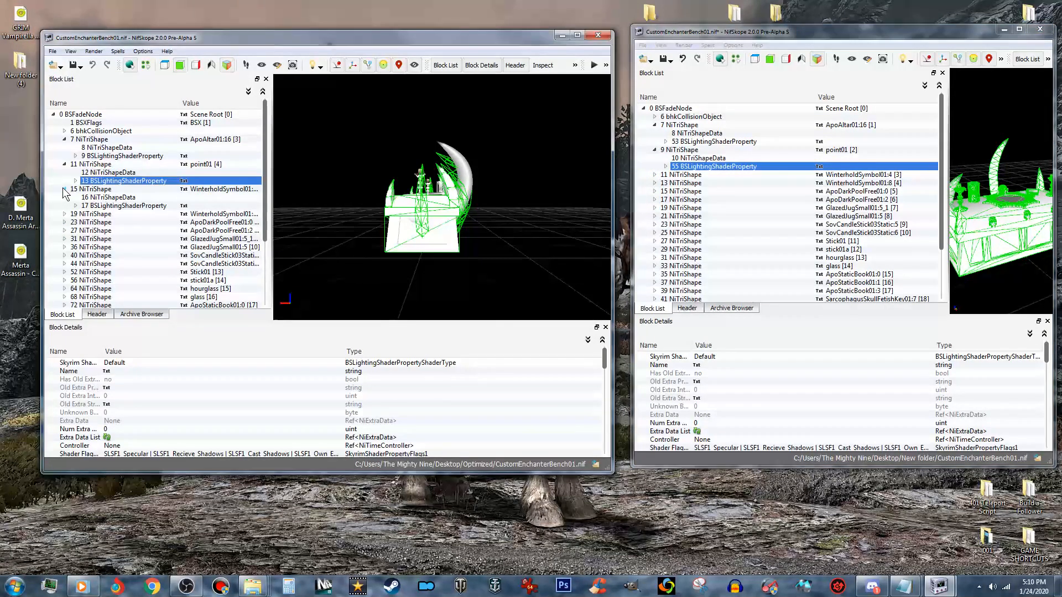
pyautogui.rightClick(108, 207)
pyautogui.moveTo(131, 217)
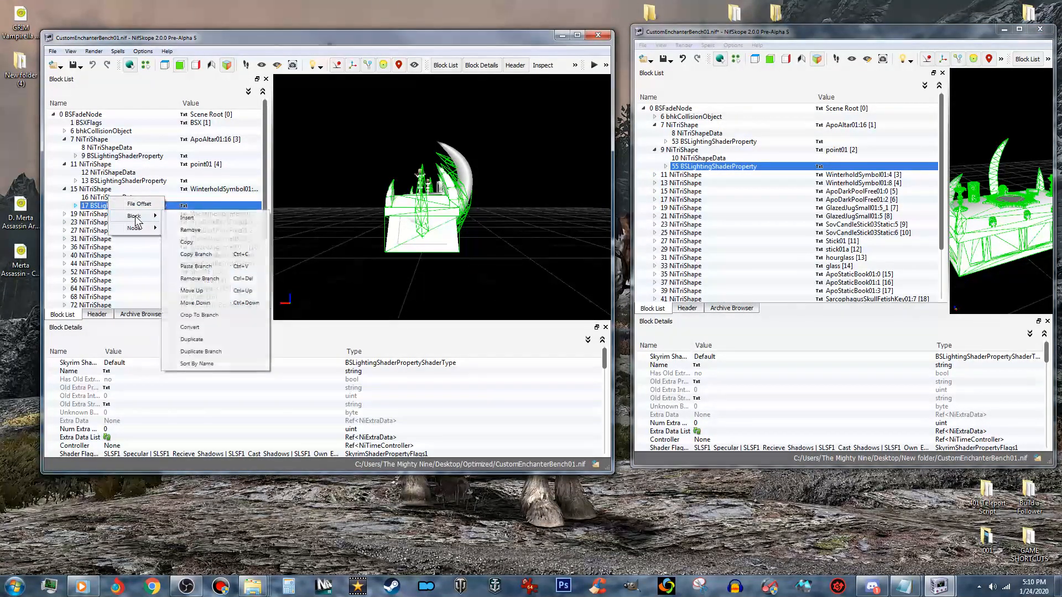
pyautogui.click(197, 254)
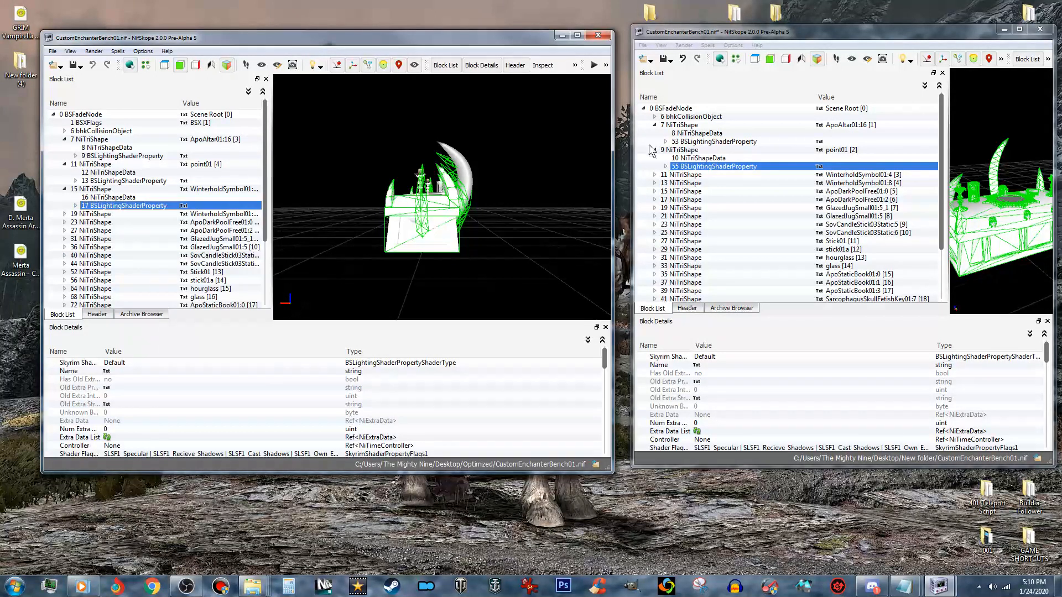
pyautogui.click(694, 176)
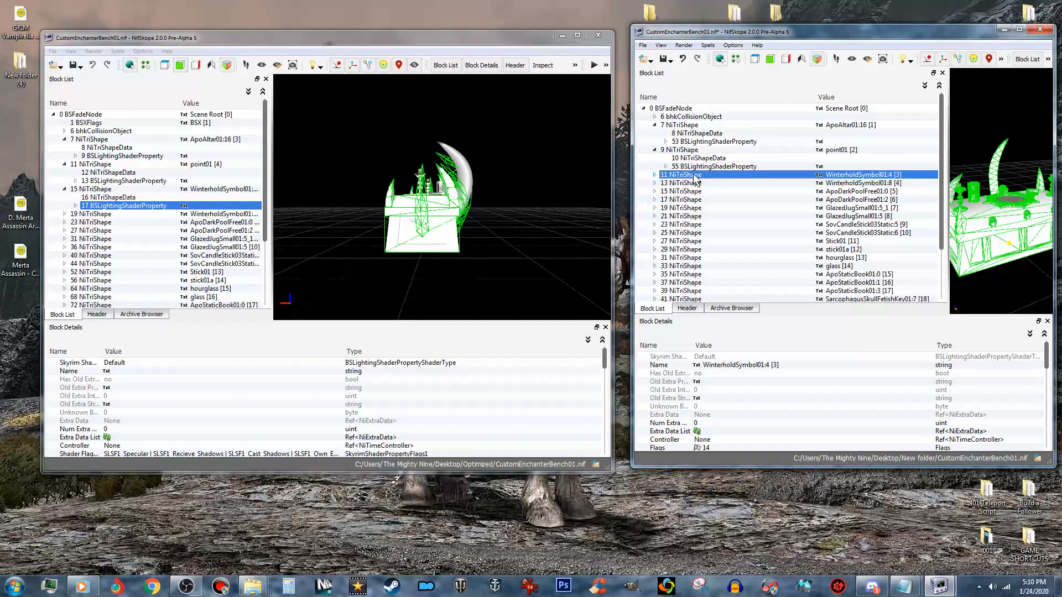
pyautogui.rightClick(694, 176)
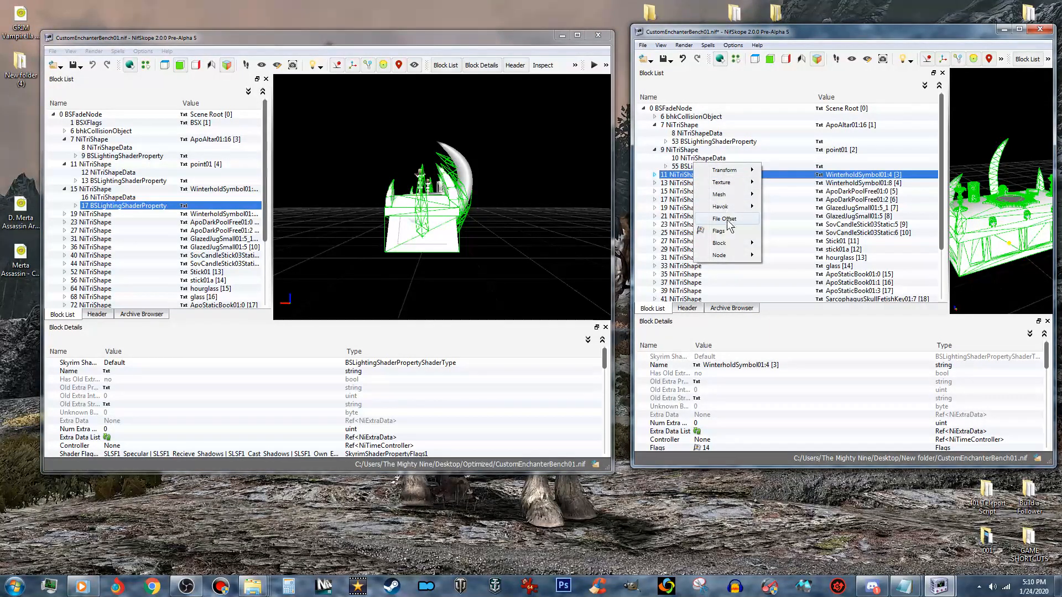
pyautogui.moveTo(732, 243)
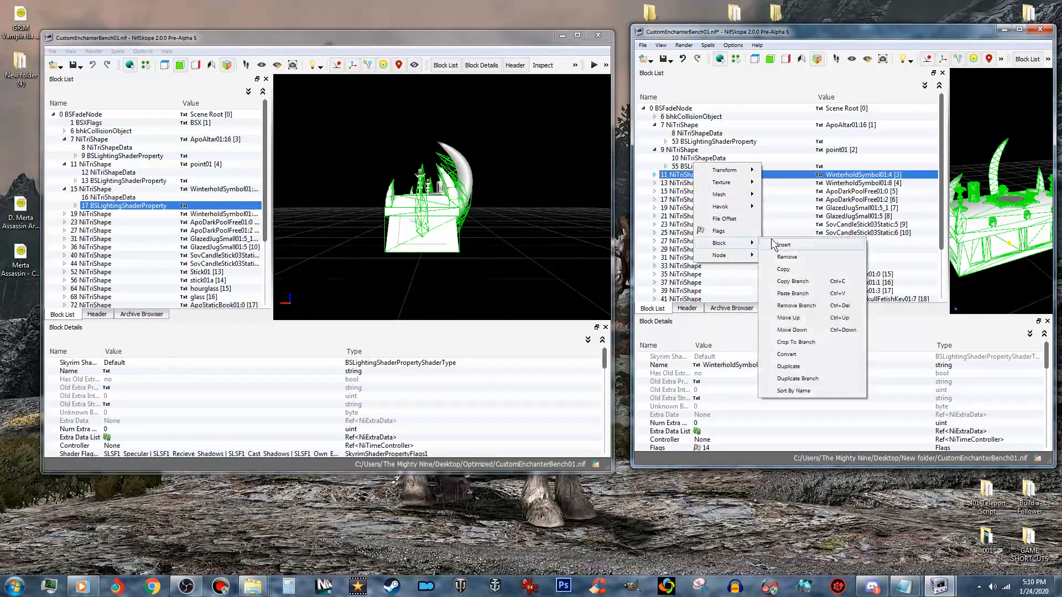
pyautogui.click(793, 294)
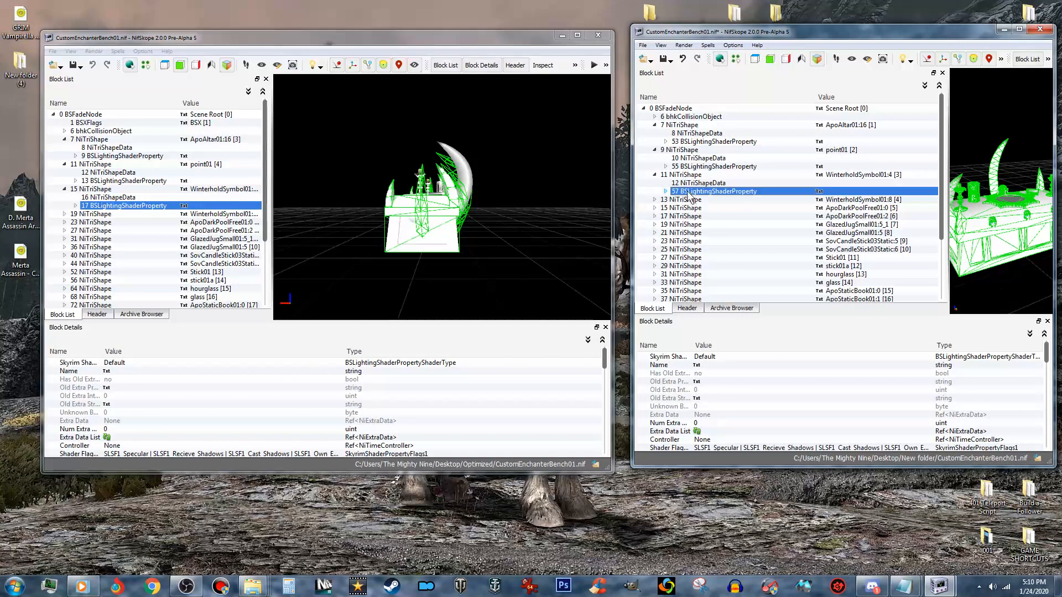
# - Copy the optimized bench's WinterholdSymbol01:8 BSLightingShaderProperty branch and paste it onto the matching shape in the collision bench
pyautogui.click(87, 214)
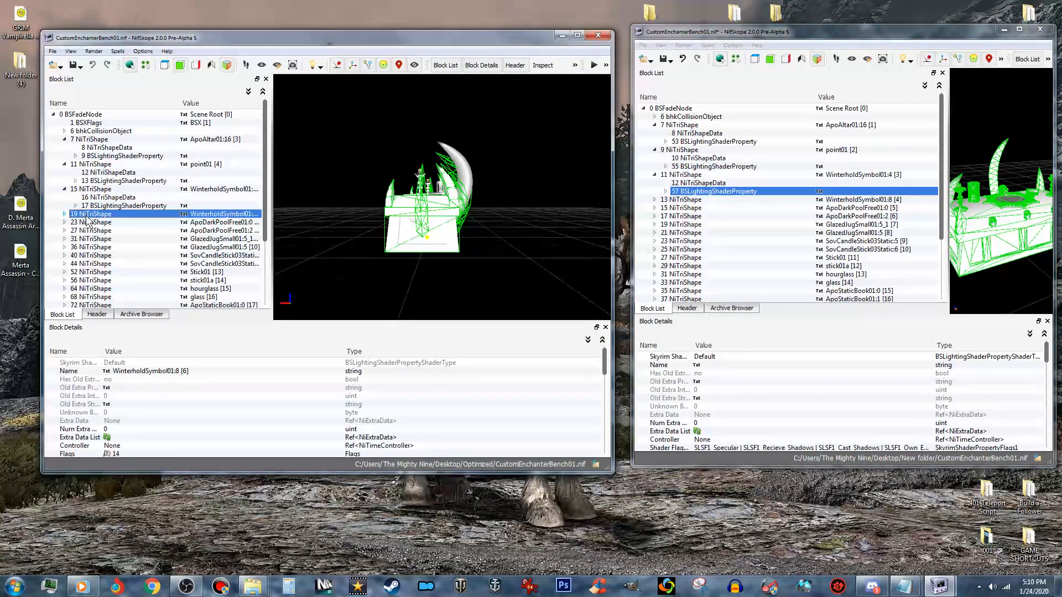
pyautogui.click(64, 214)
pyautogui.click(97, 222)
pyautogui.rightClick(113, 221)
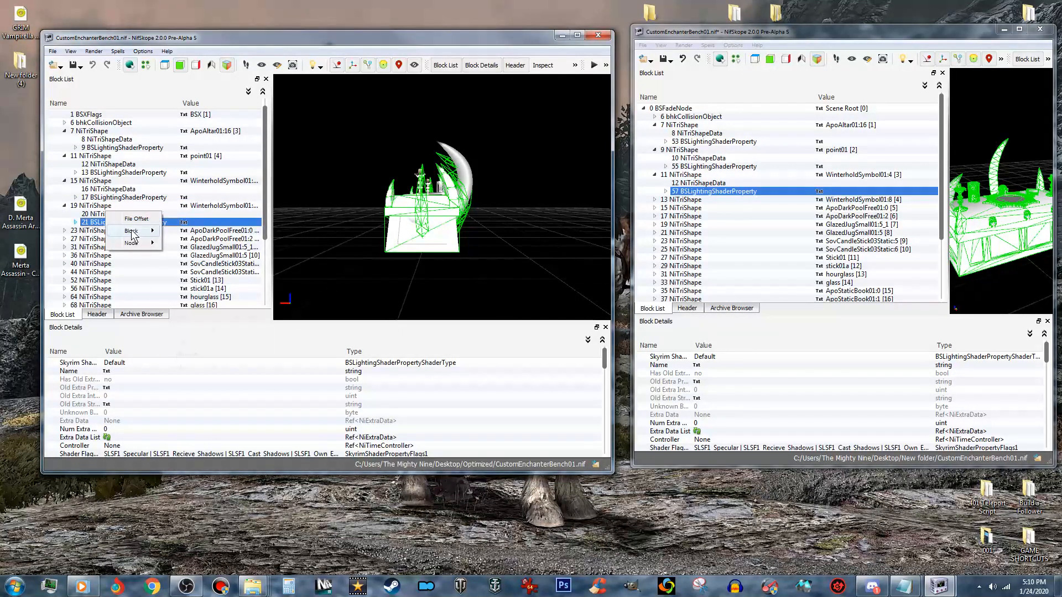
pyautogui.moveTo(129, 230)
pyautogui.click(208, 269)
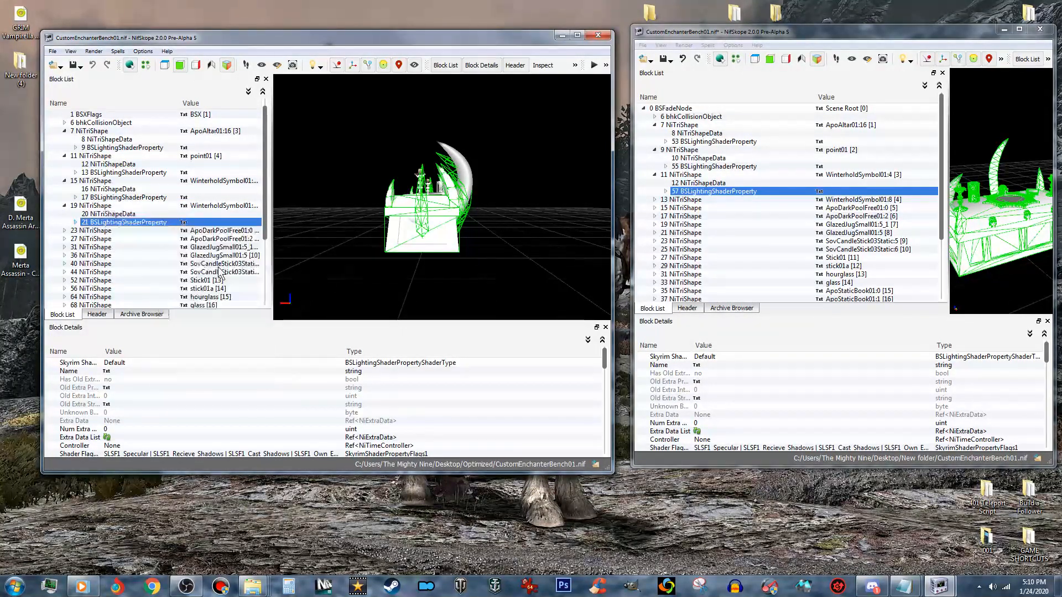
pyautogui.click(686, 200)
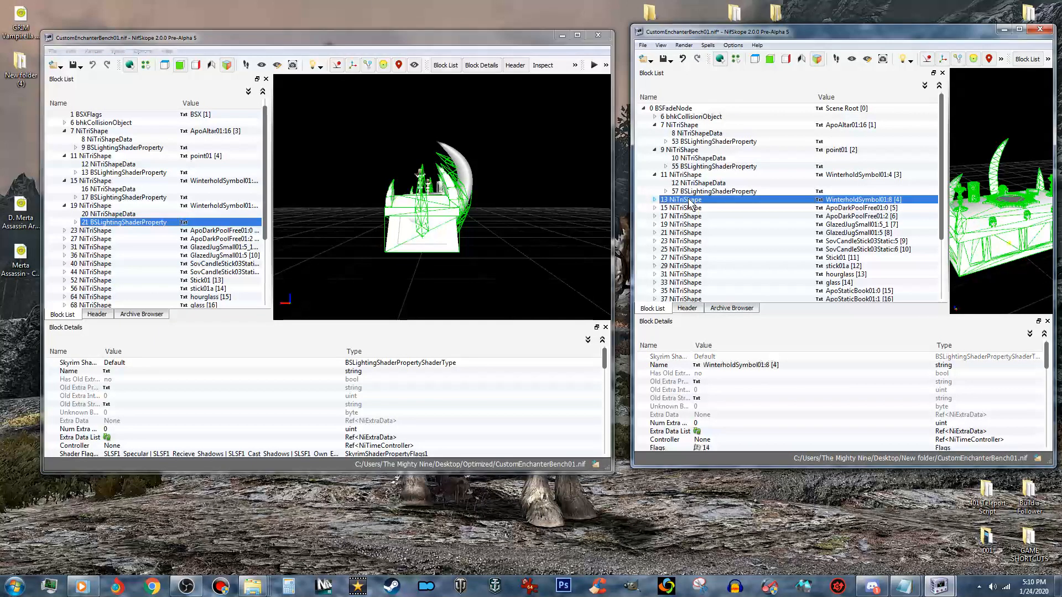
pyautogui.rightClick(689, 200)
pyautogui.moveTo(727, 271)
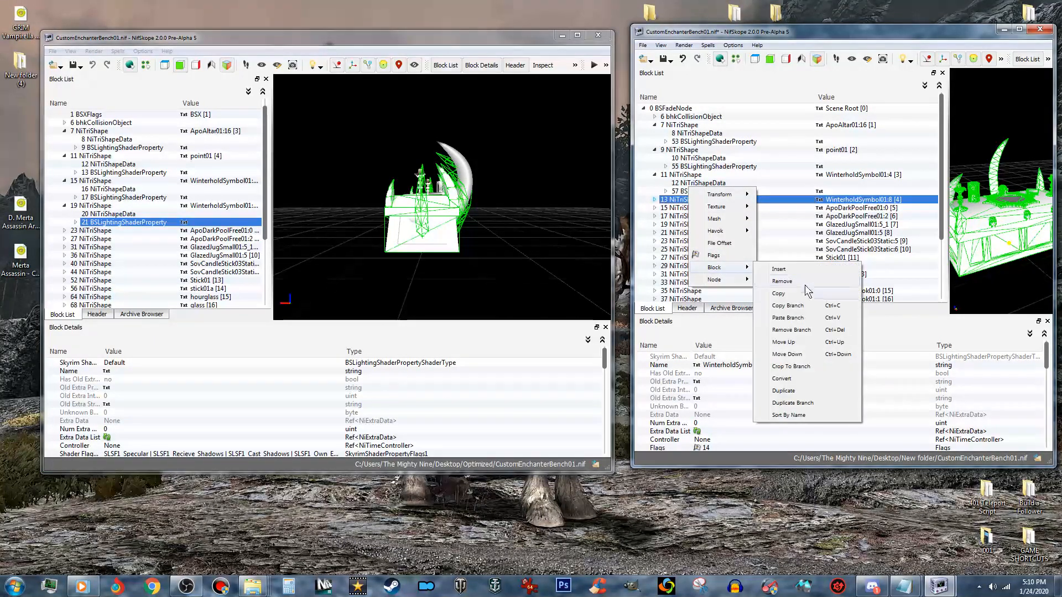
pyautogui.click(797, 319)
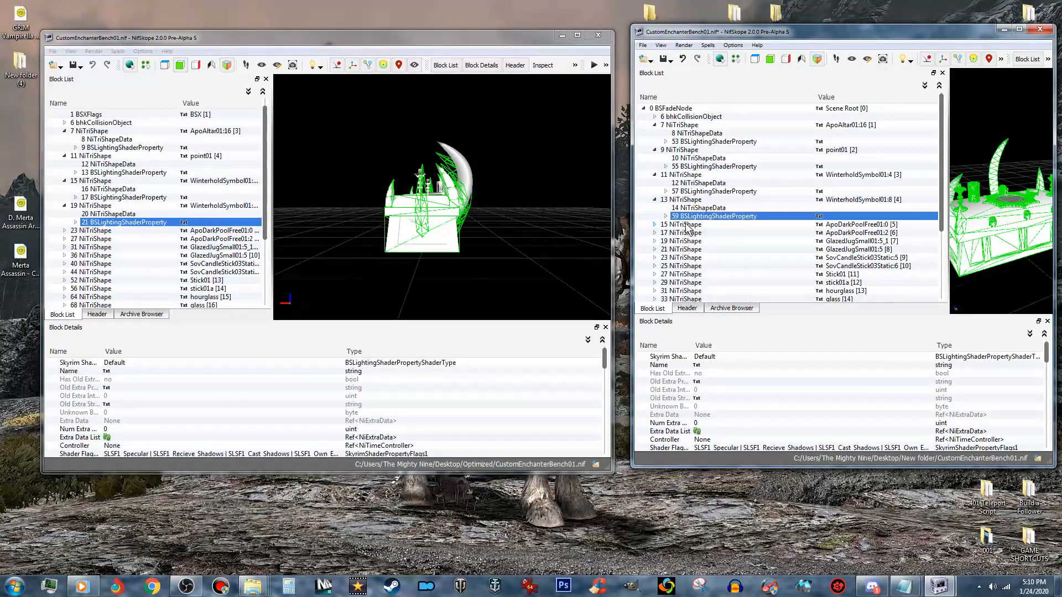
# - Copy the BSLightingShaderProperty branch from the optimized bench's ApoDarkPoolFree01:0 shape and paste it onto the same shape in the collision bench
pyautogui.click(64, 230)
pyautogui.scroll(-1, 64, 235)
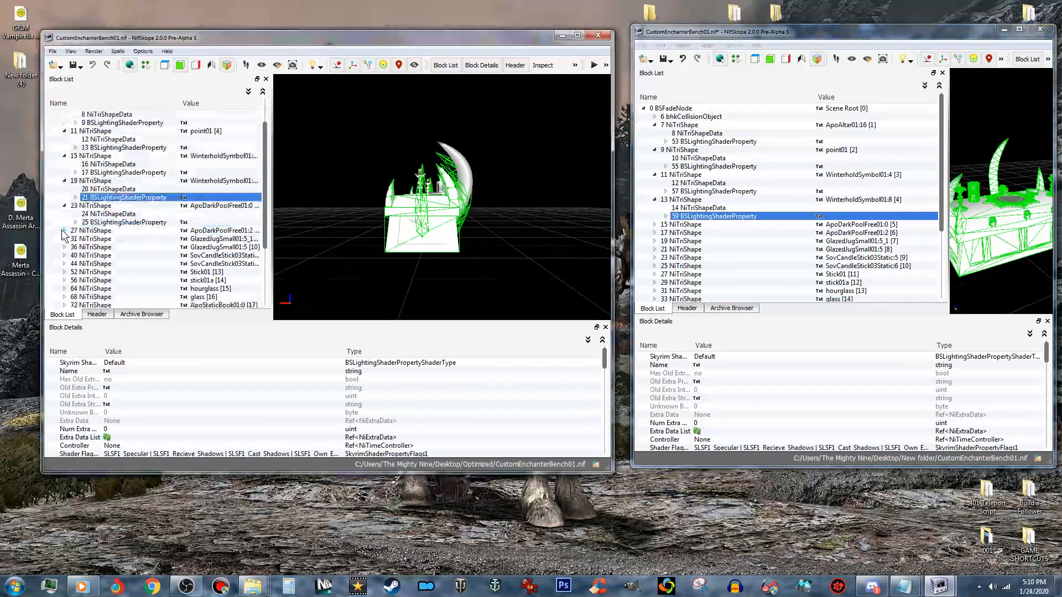
pyautogui.rightClick(120, 223)
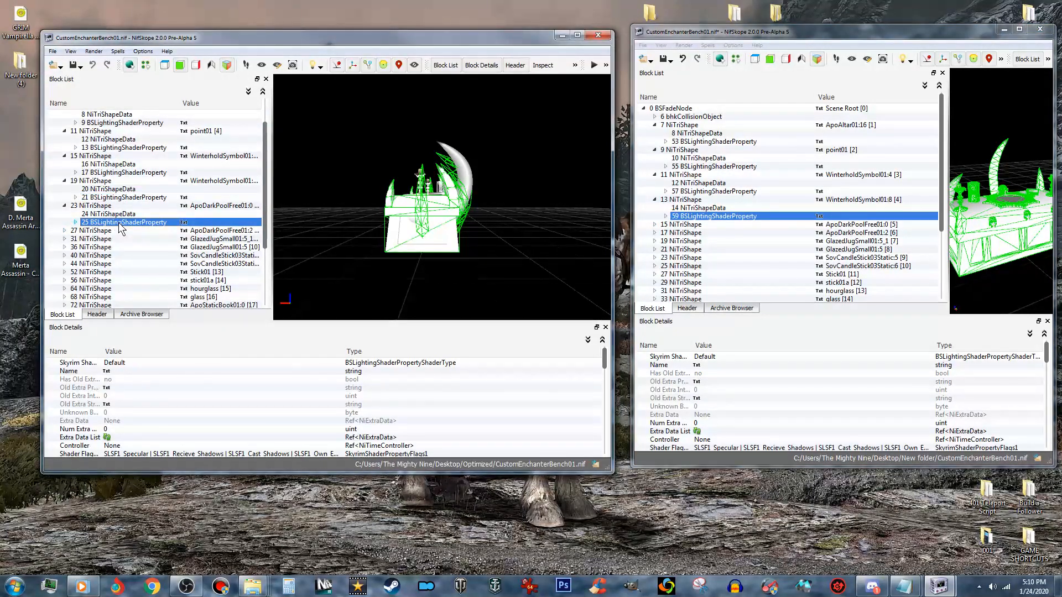
pyautogui.moveTo(166, 231)
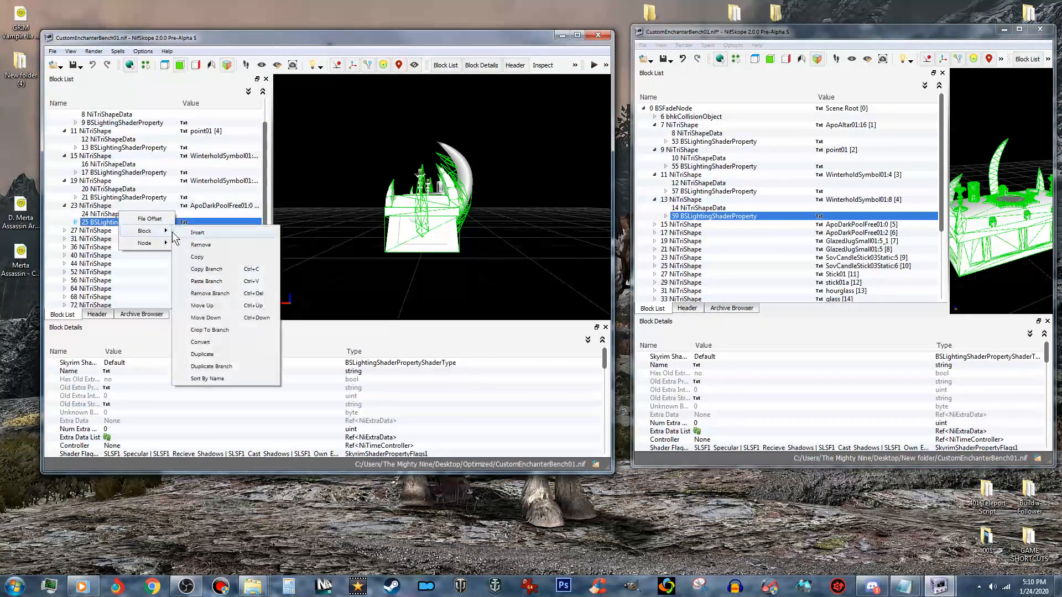
pyautogui.click(211, 270)
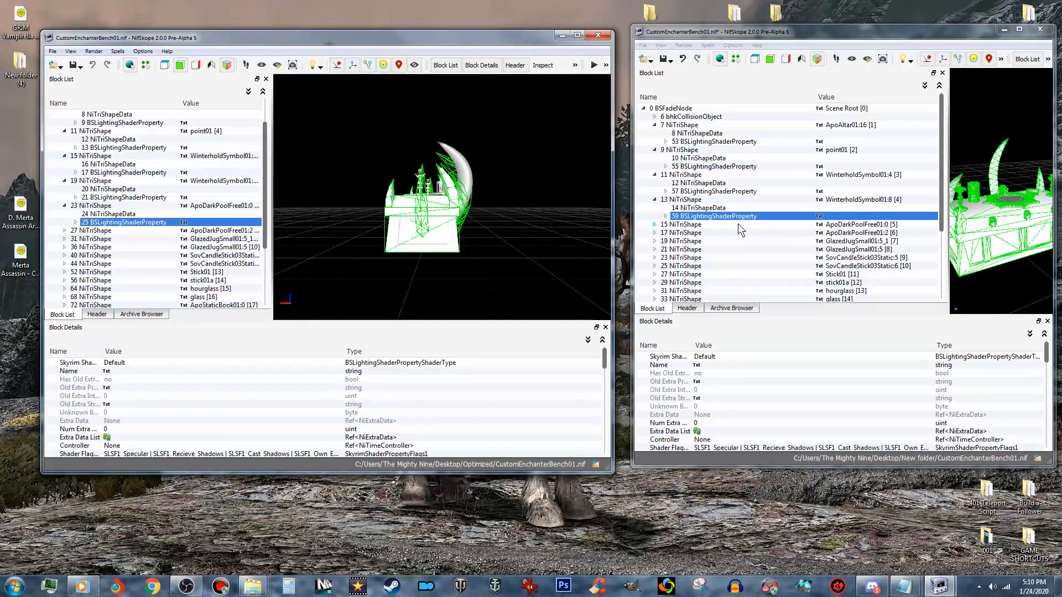
pyautogui.click(701, 227)
pyautogui.rightClick(680, 224)
pyautogui.moveTo(713, 295)
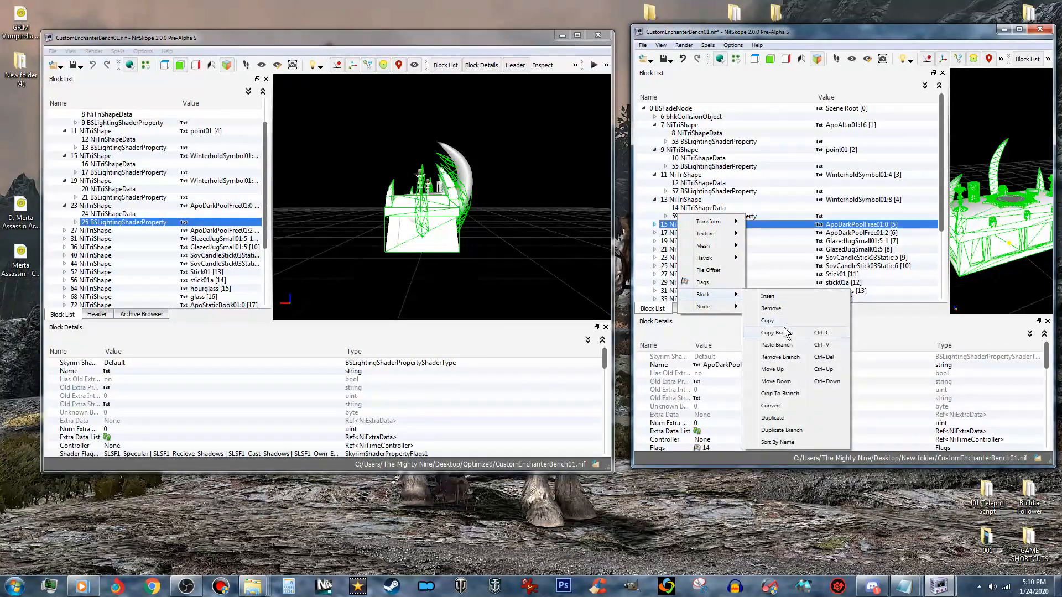
pyautogui.click(794, 344)
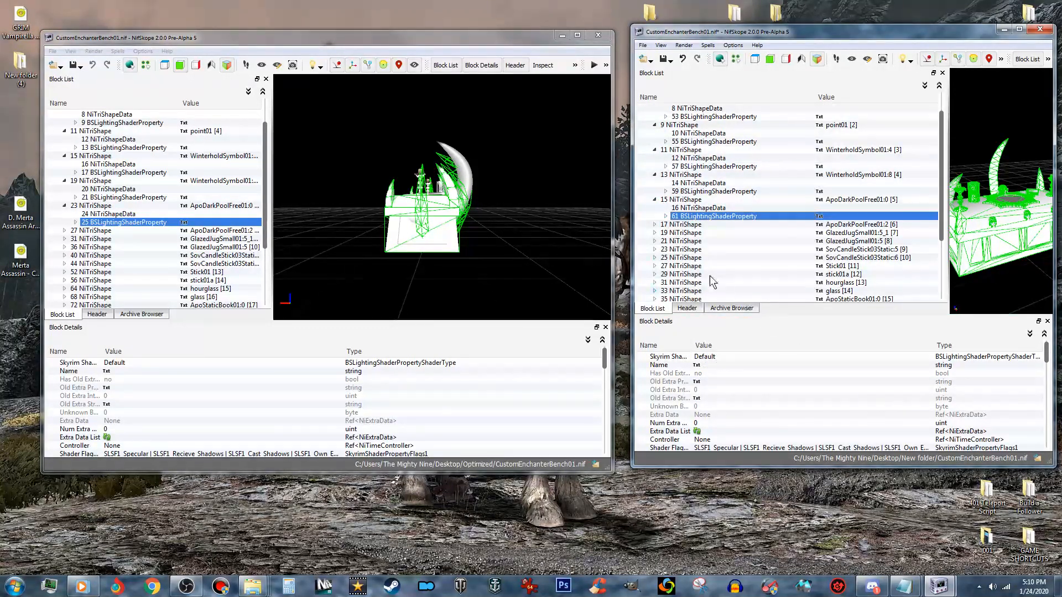
# - Copy the optimized bench's ApoDarkPoolFree01:2 BSLightingShaderProperty branch and paste it onto the matching shape in the collision bench
pyautogui.click(65, 230)
pyautogui.scroll(-1, 65, 231)
pyautogui.click(105, 223)
pyautogui.rightClick(104, 224)
pyautogui.moveTo(151, 231)
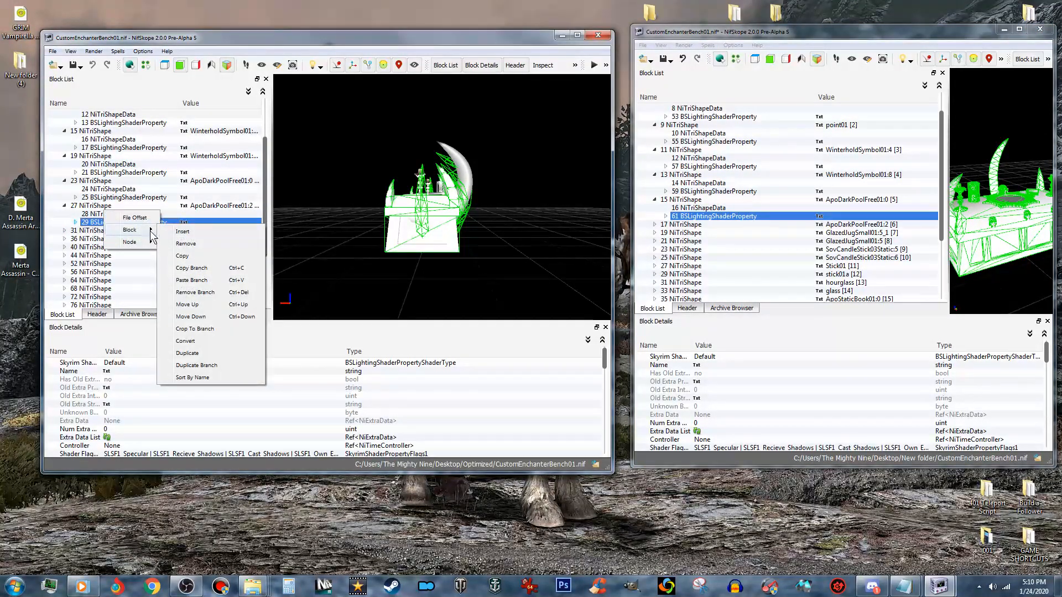
pyautogui.click(202, 269)
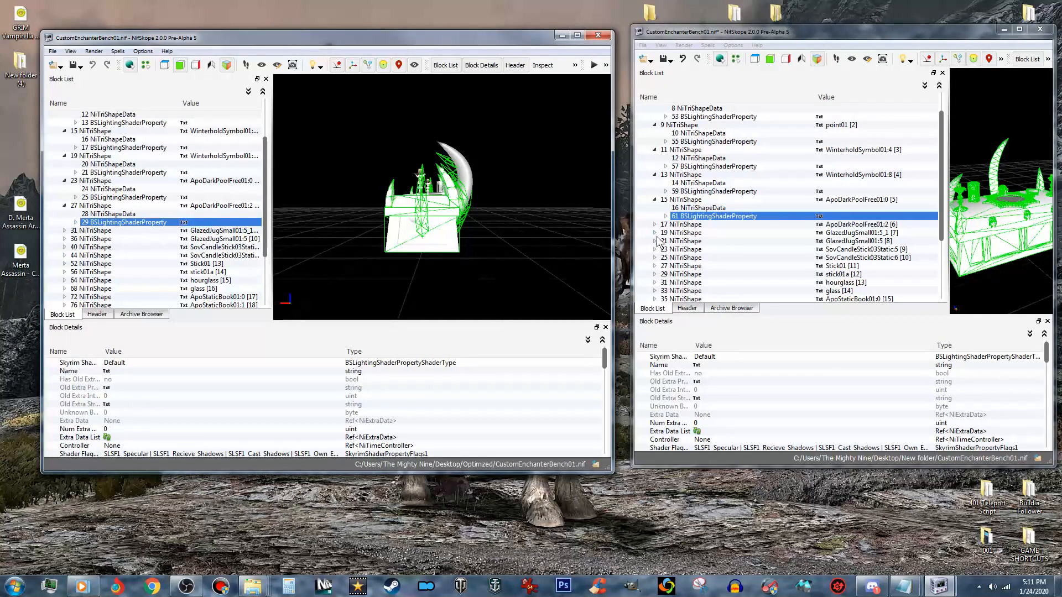
pyautogui.click(687, 224)
pyautogui.rightClick(689, 226)
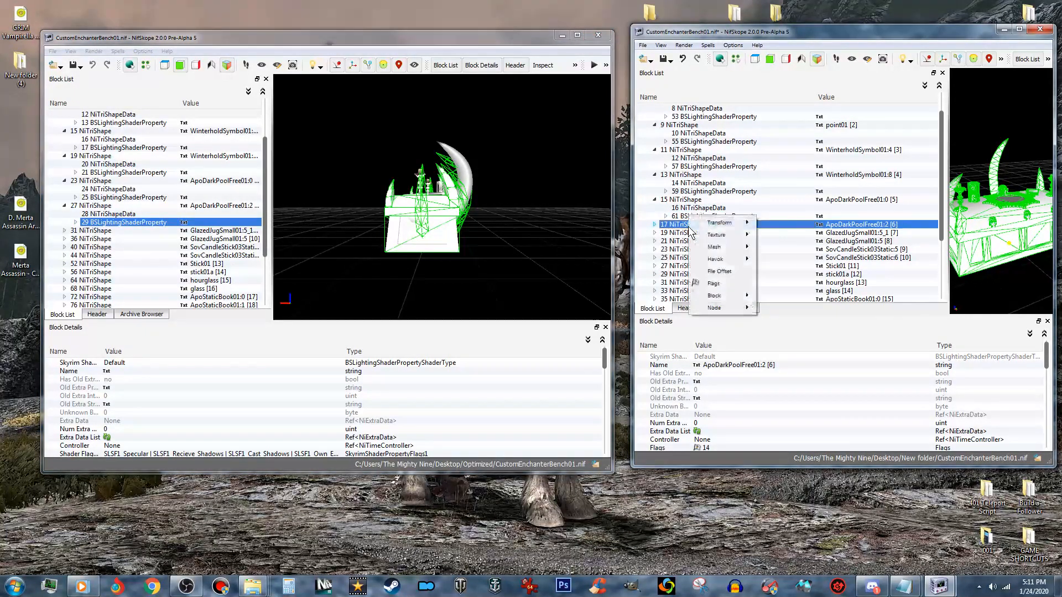
pyautogui.moveTo(743, 297)
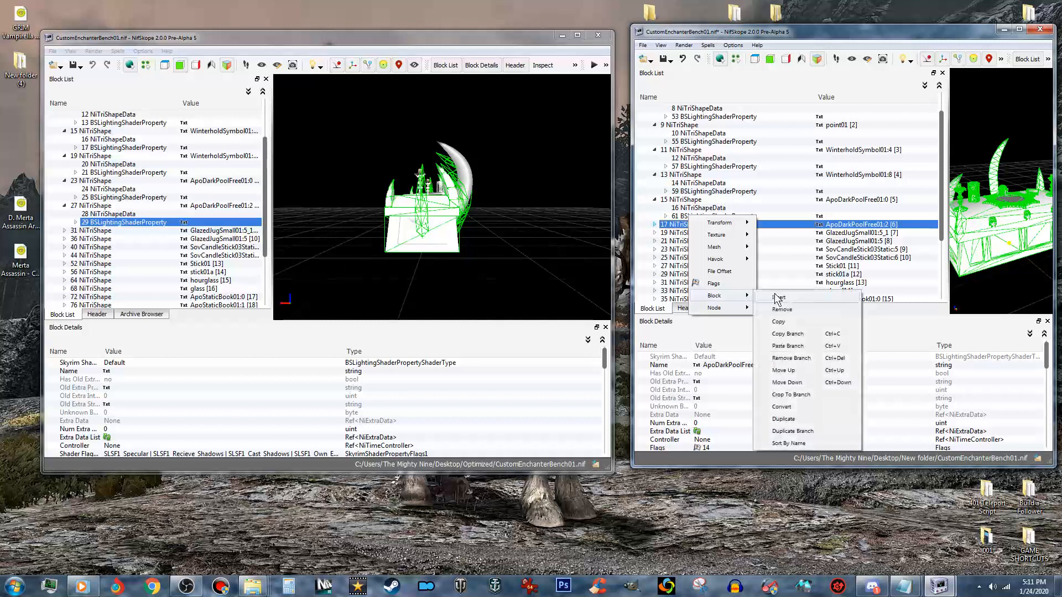
pyautogui.click(796, 346)
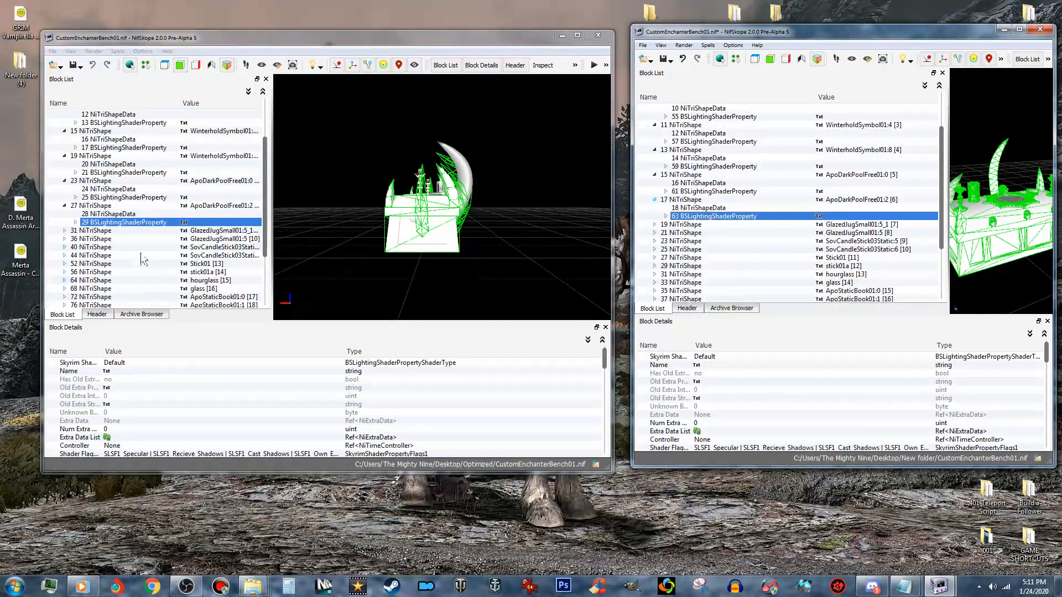
# - Copy the BSLightingShaderProperty branch from the optimized bench's GlazedJugSmall01:5_1 shape and paste it onto the same shape in the collision bench
pyautogui.click(64, 230)
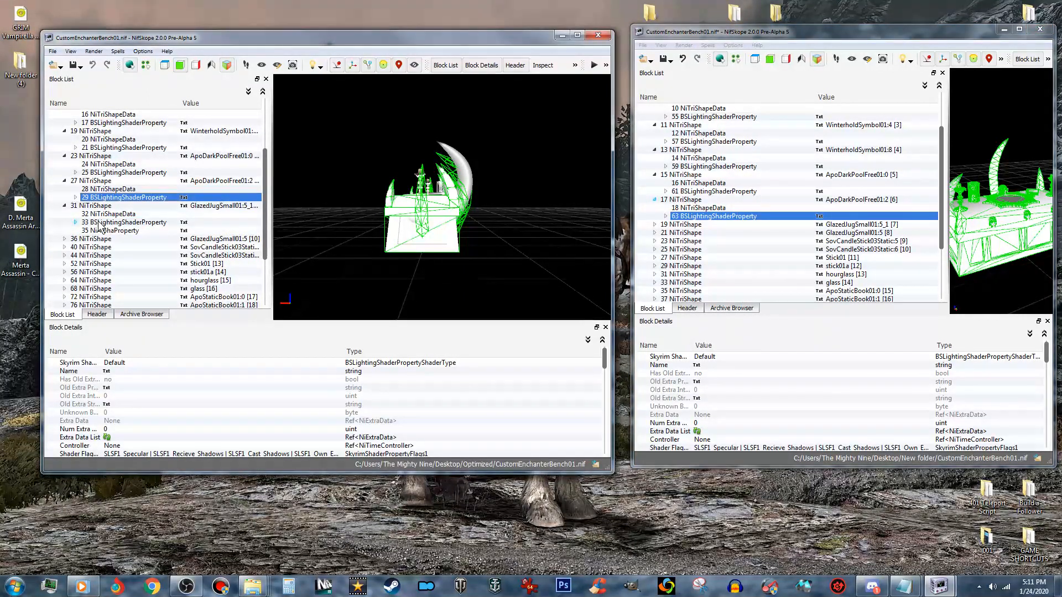
pyautogui.click(97, 223)
pyautogui.rightClick(99, 224)
pyautogui.moveTo(138, 230)
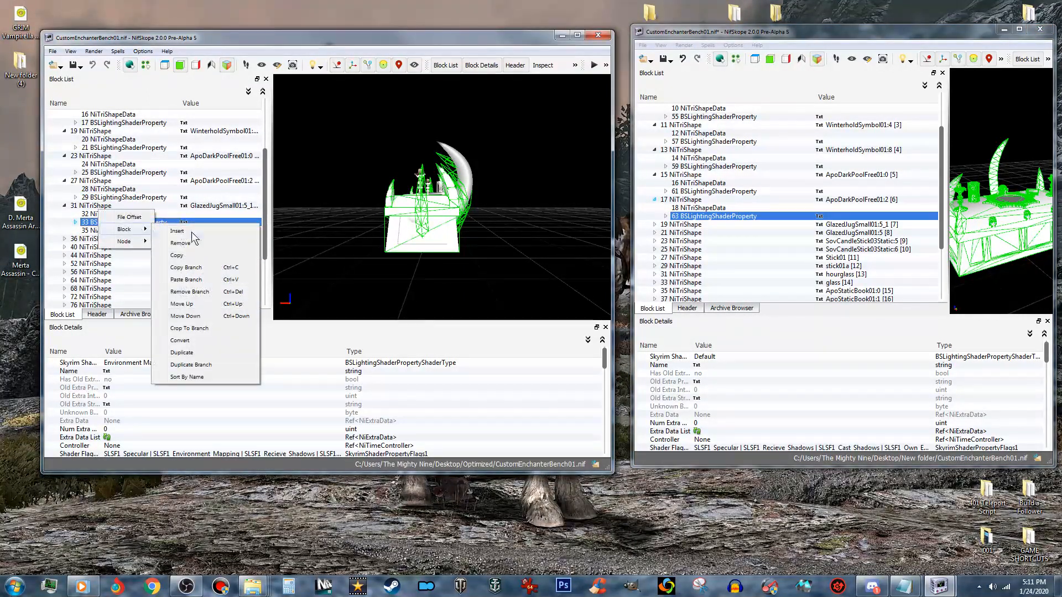
pyautogui.click(207, 268)
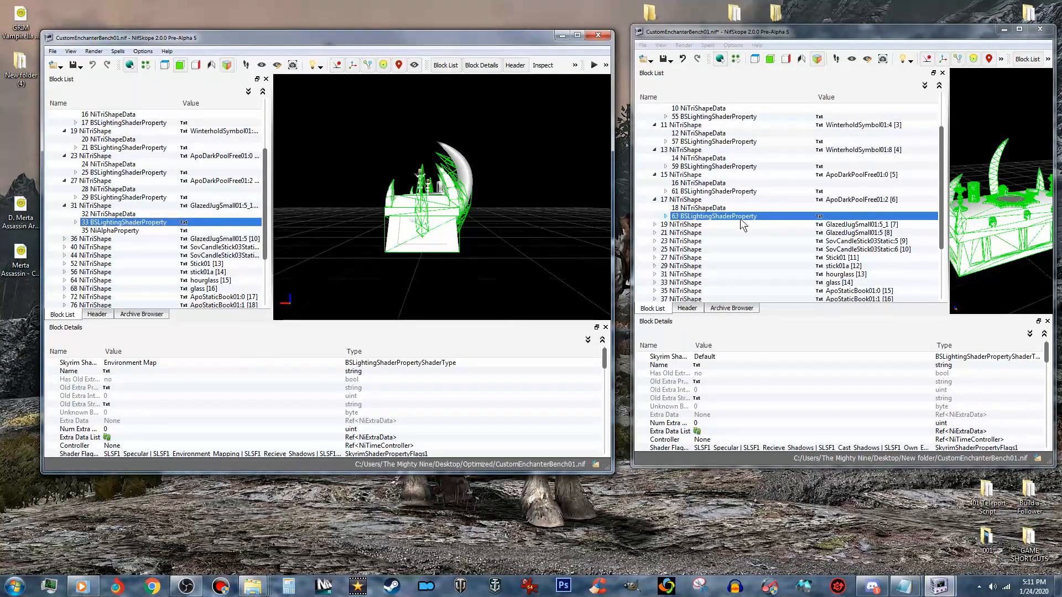
pyautogui.click(654, 225)
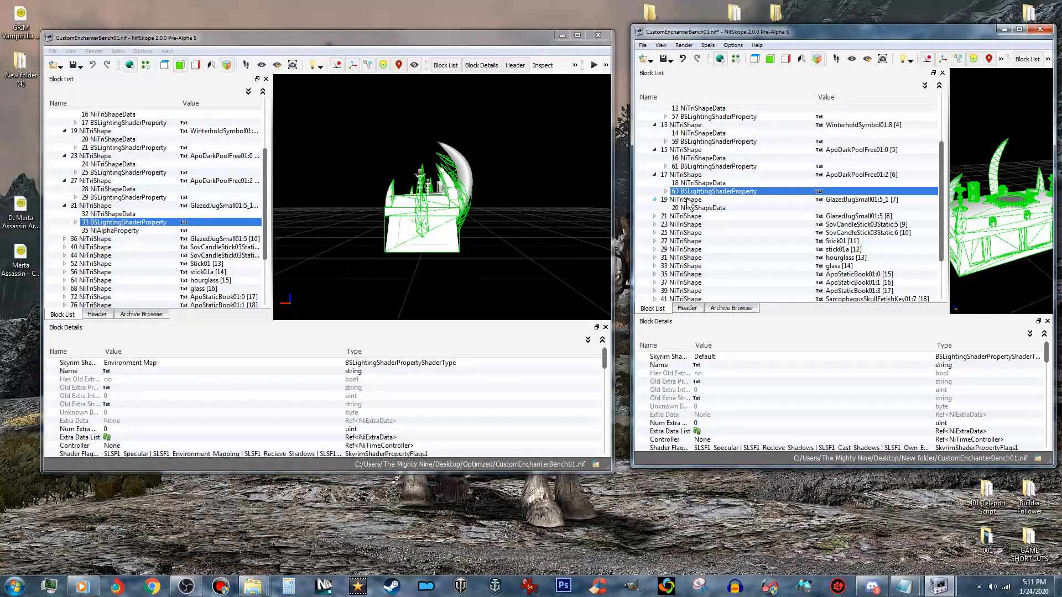
pyautogui.click(687, 201)
pyautogui.rightClick(687, 201)
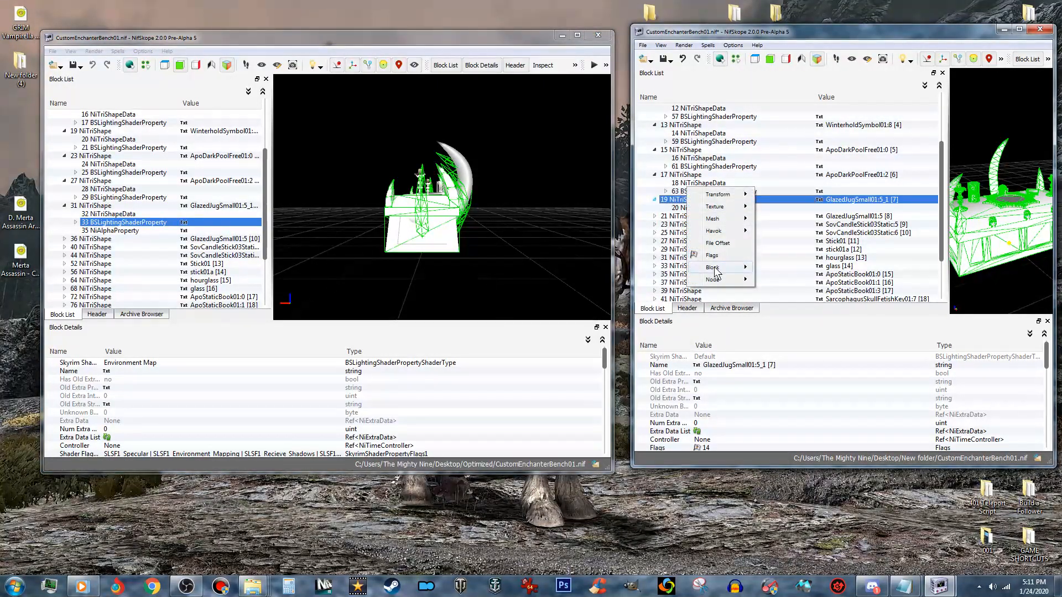
pyautogui.moveTo(719, 267)
pyautogui.click(801, 317)
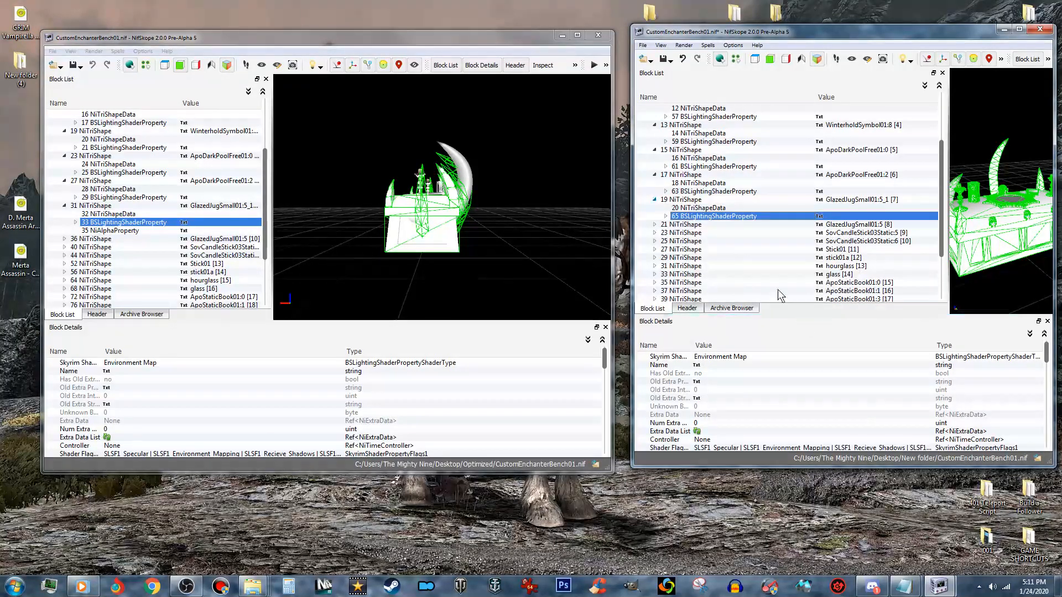
# - Copy the NiAlphaProperty branch from the optimized bench's GlazedJugSmall01:5_1 shape and paste it onto the matching collision bench shape
pyautogui.click(132, 231)
pyautogui.rightClick(133, 231)
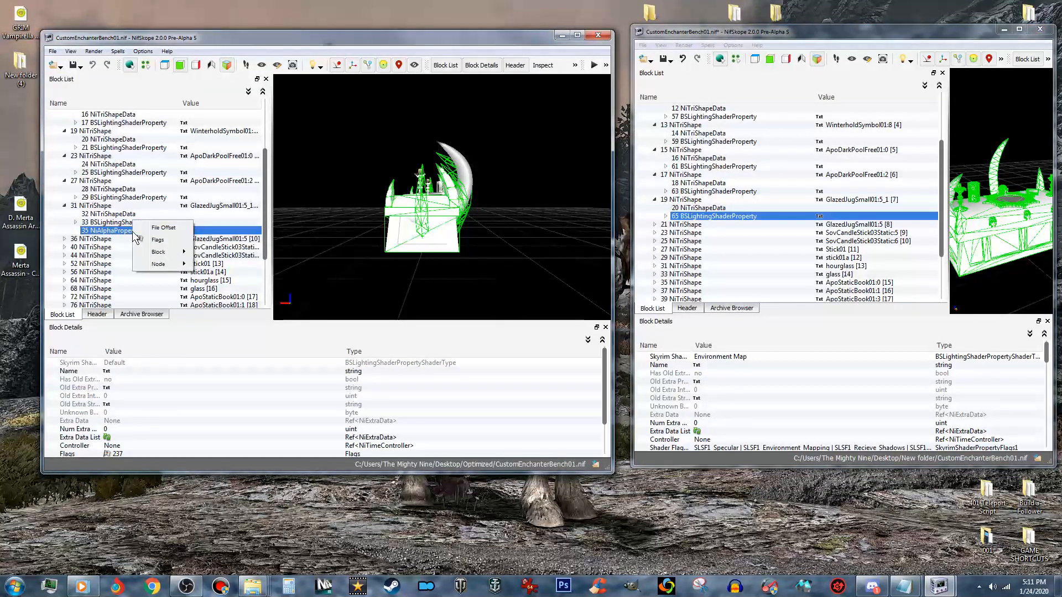
pyautogui.moveTo(163, 256)
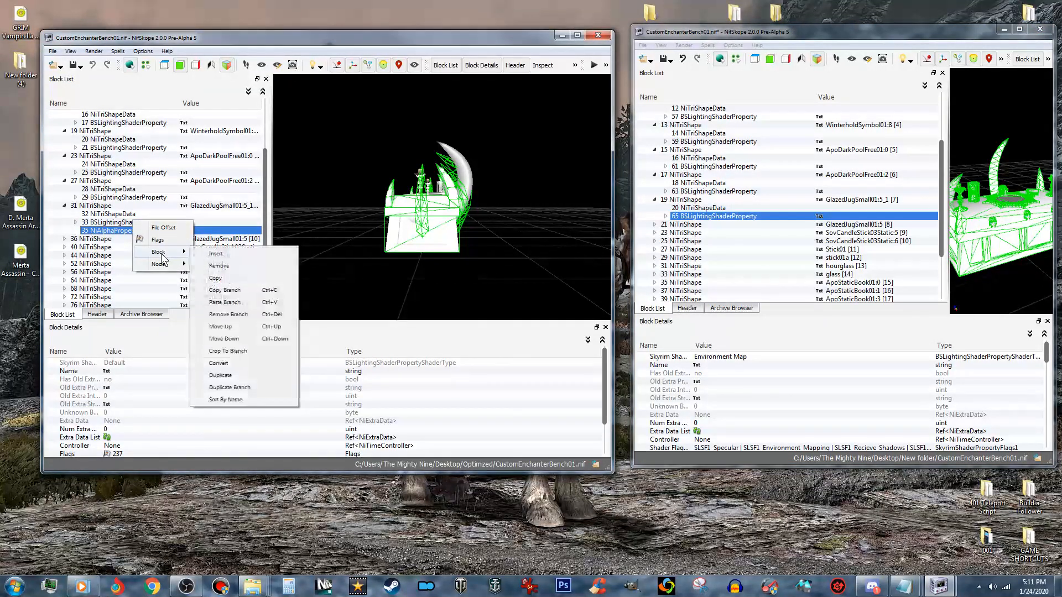
pyautogui.click(238, 294)
pyautogui.click(698, 199)
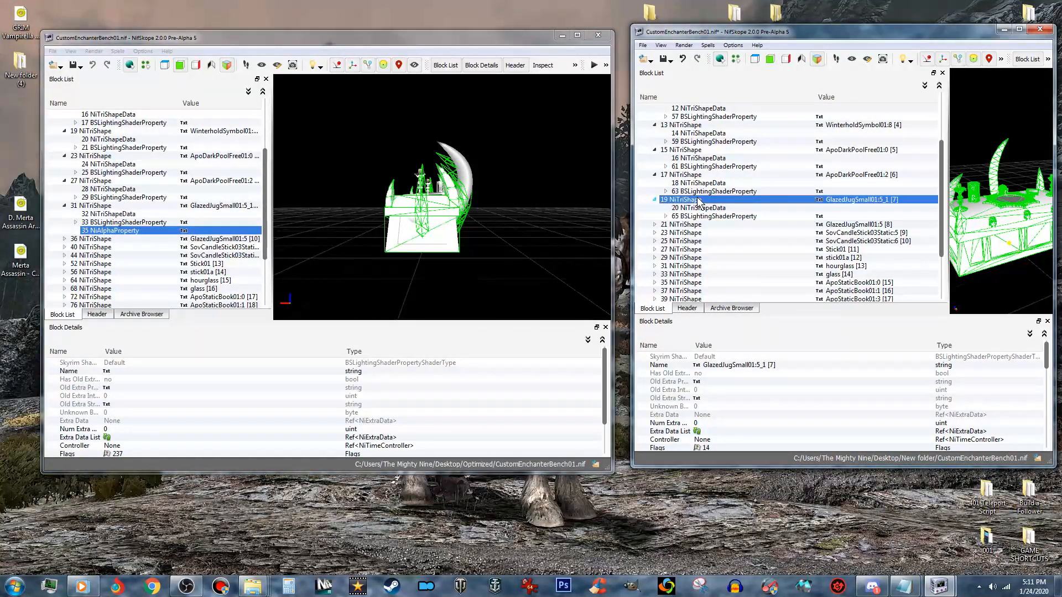
pyautogui.rightClick(698, 202)
pyautogui.moveTo(758, 267)
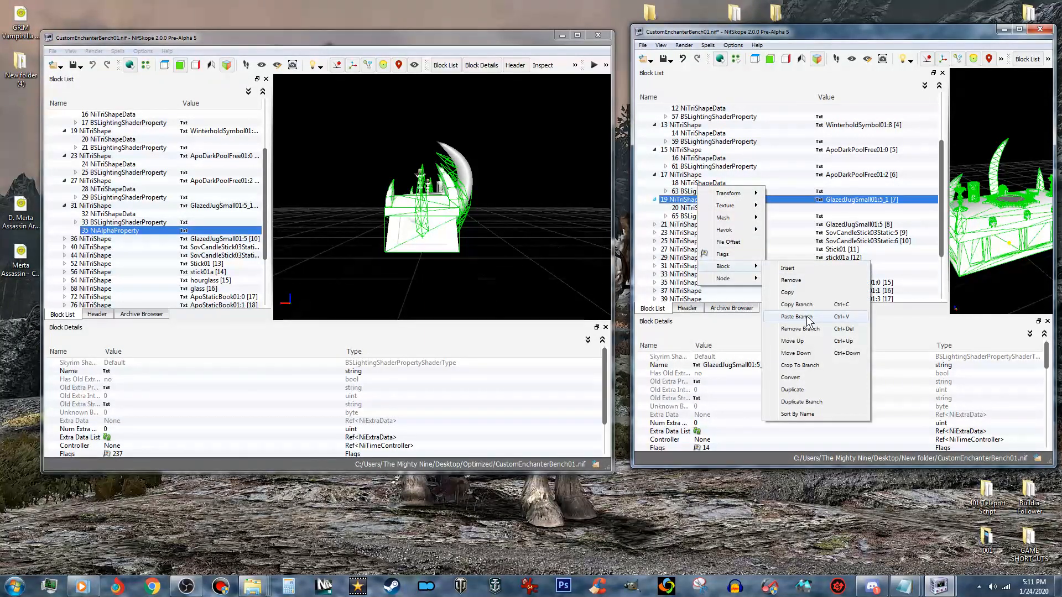
pyautogui.click(796, 317)
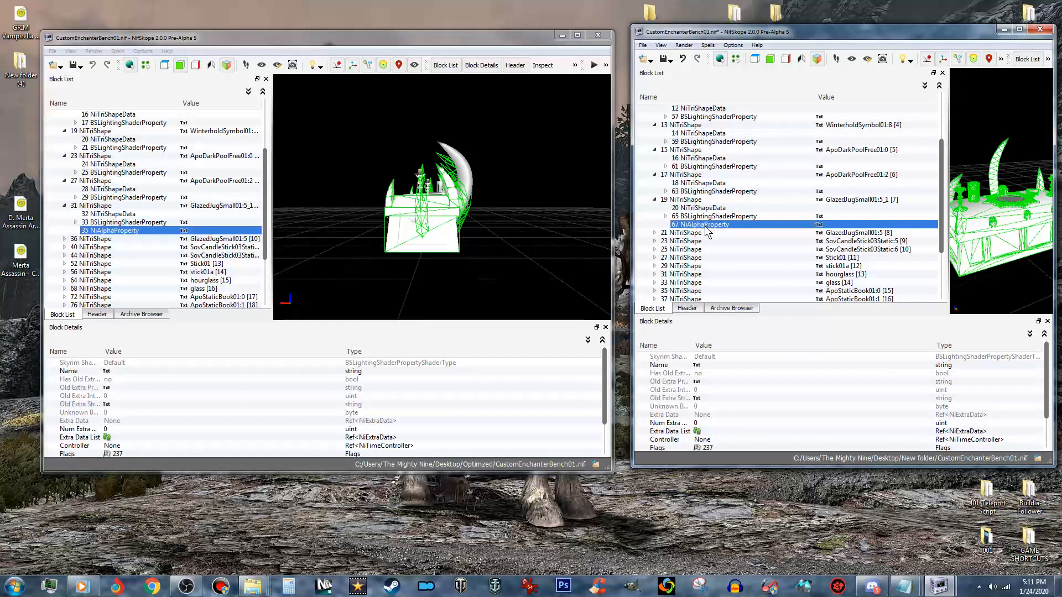
# - Copy the optimized bench's GlazedJugSmall01:5 BSLightingShaderProperty branch and paste it onto the matching shape in the collision bench
pyautogui.click(65, 239)
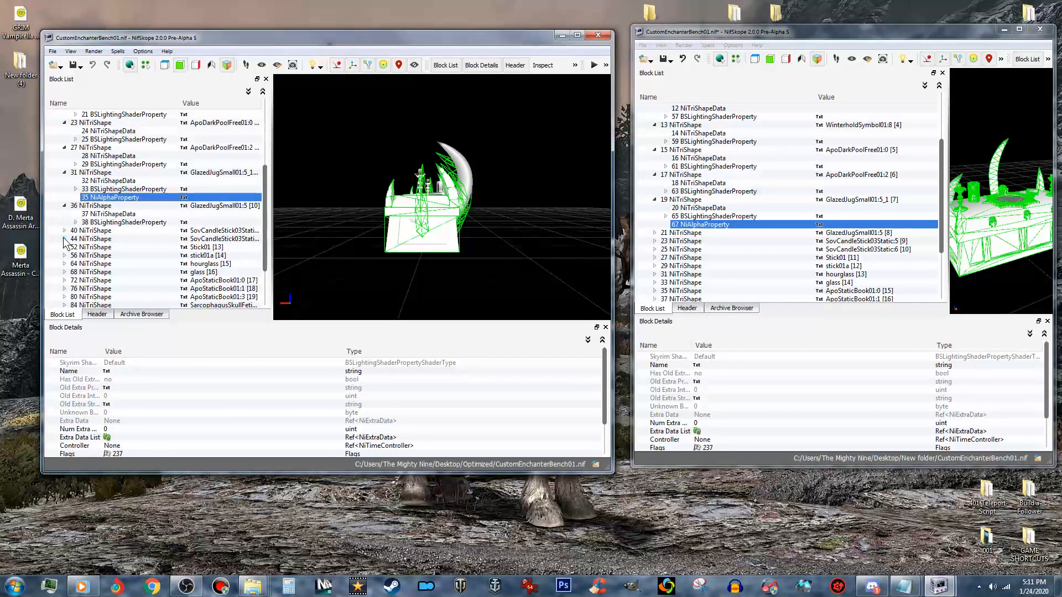
pyautogui.click(107, 224)
pyautogui.rightClick(108, 216)
pyautogui.moveTo(141, 233)
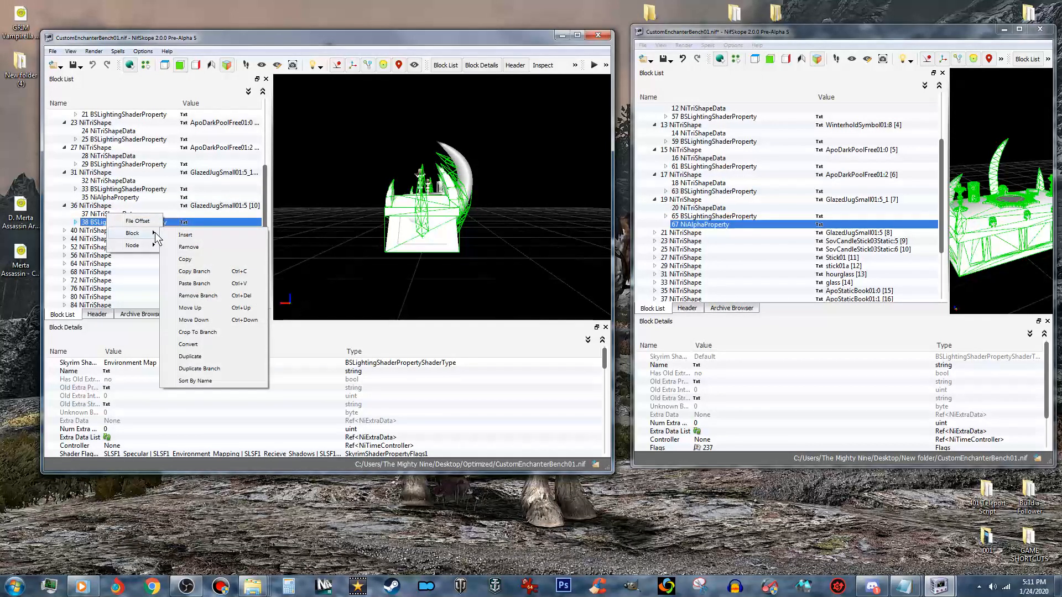
pyautogui.click(201, 273)
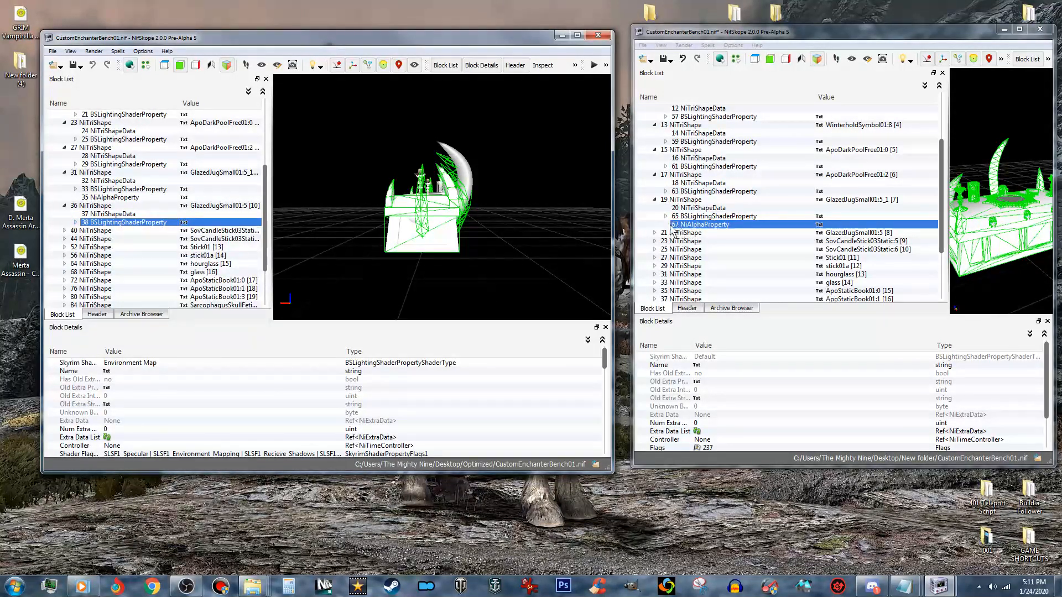
pyautogui.click(655, 233)
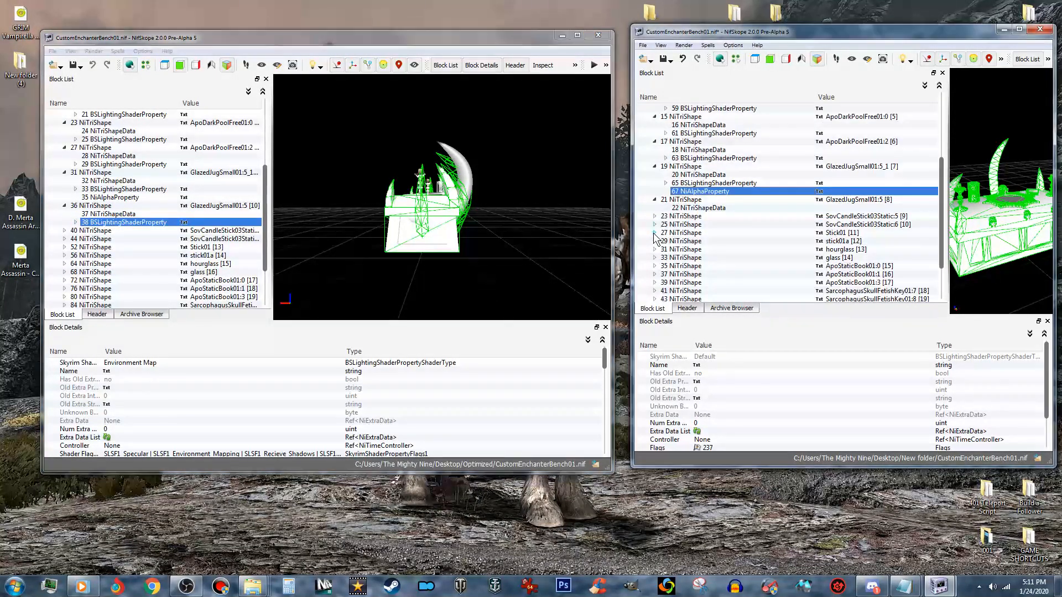
pyautogui.click(687, 200)
pyautogui.rightClick(687, 200)
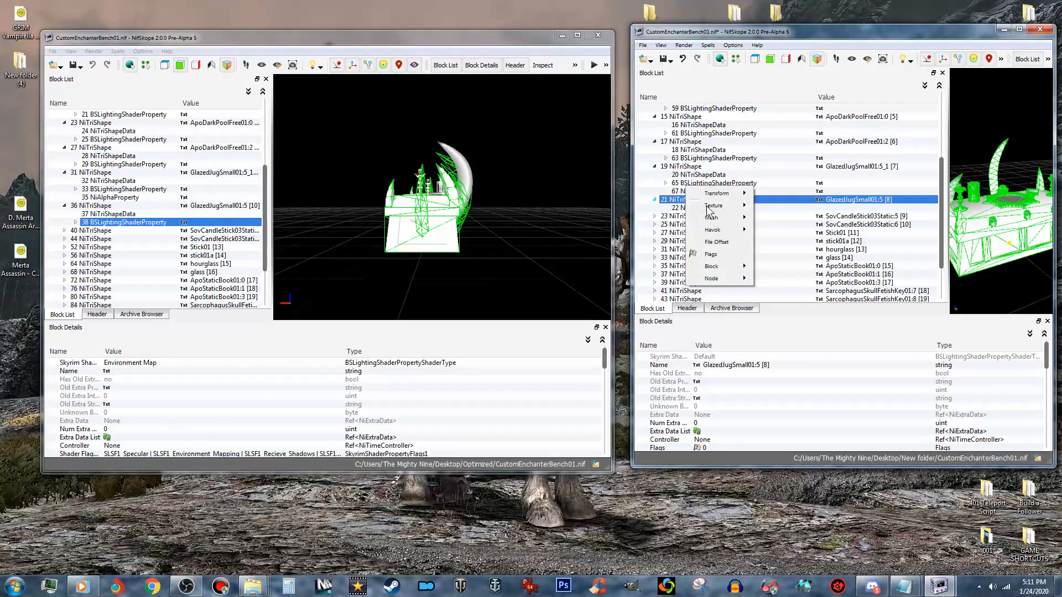
pyautogui.moveTo(731, 272)
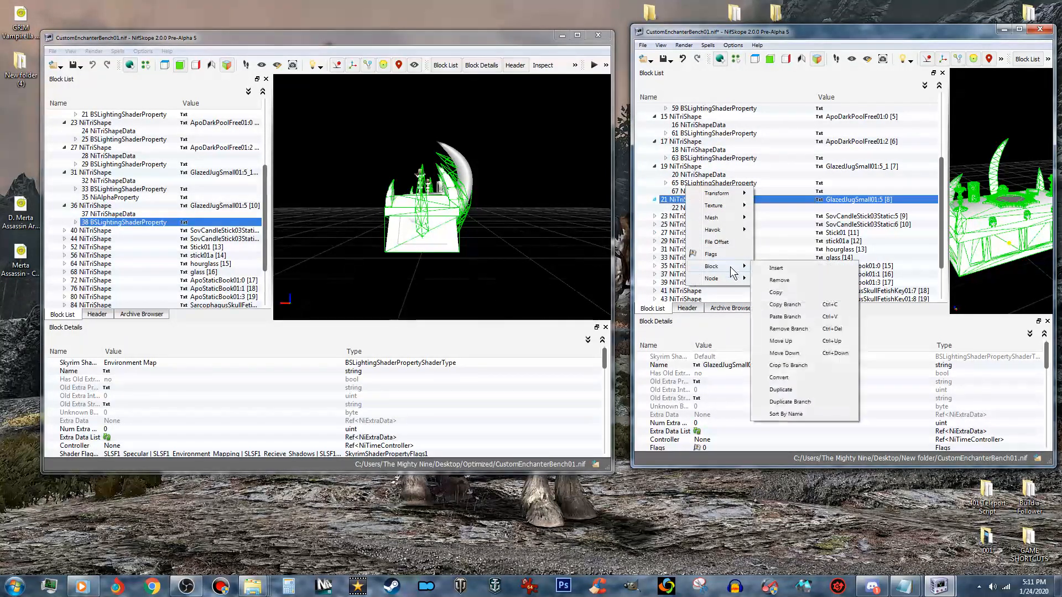
pyautogui.click(797, 317)
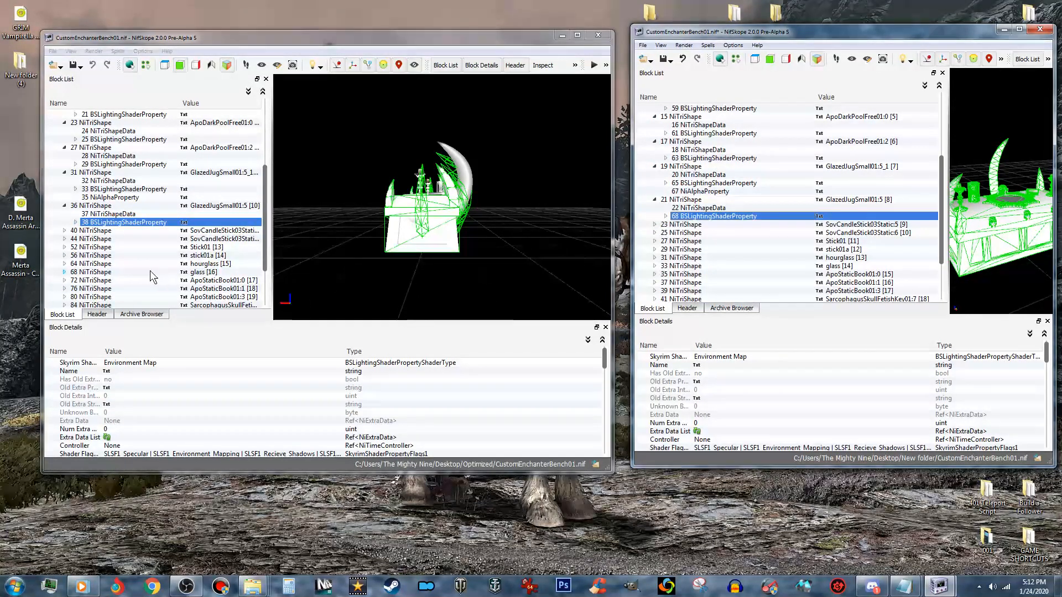
# - Examine the child blocks of the optimized bench's glass and hourglass shapes, and the NiAlphaProperty under GlazedJugSmall01:5_1 in the collision bench
pyautogui.click(64, 272)
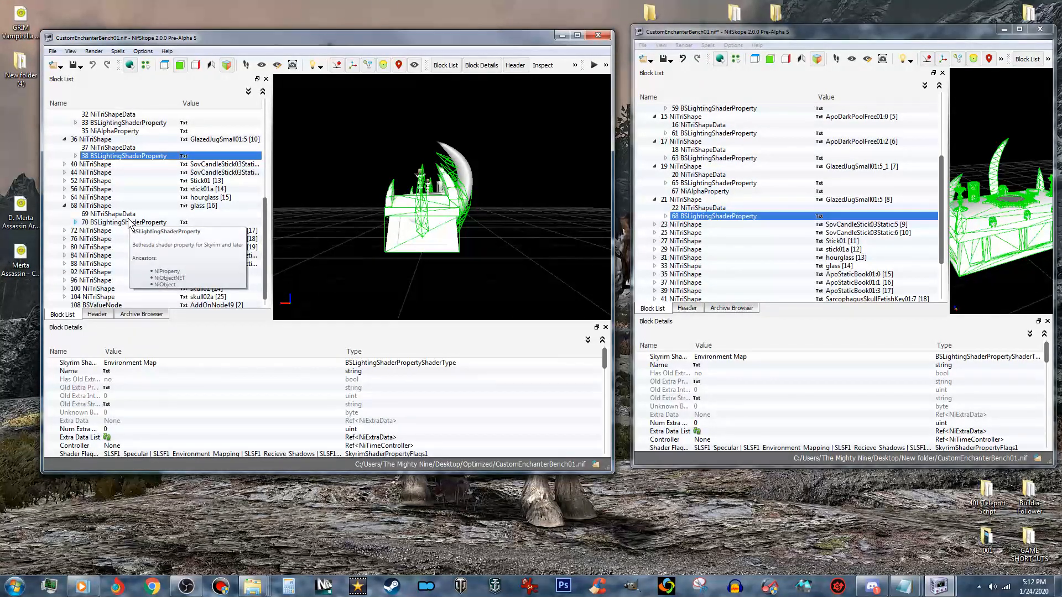
pyautogui.click(64, 197)
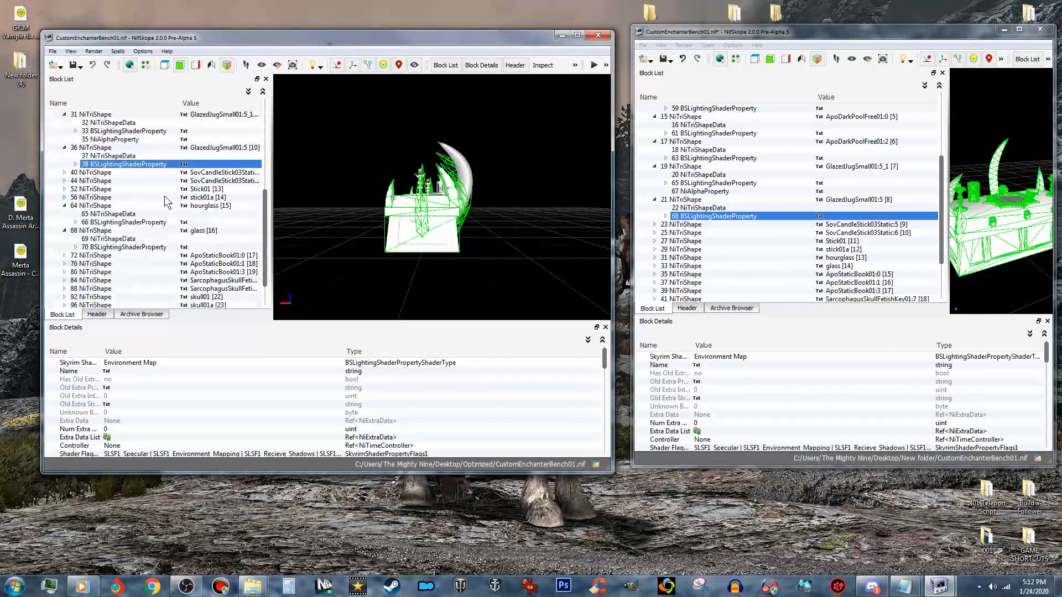
pyautogui.click(65, 205)
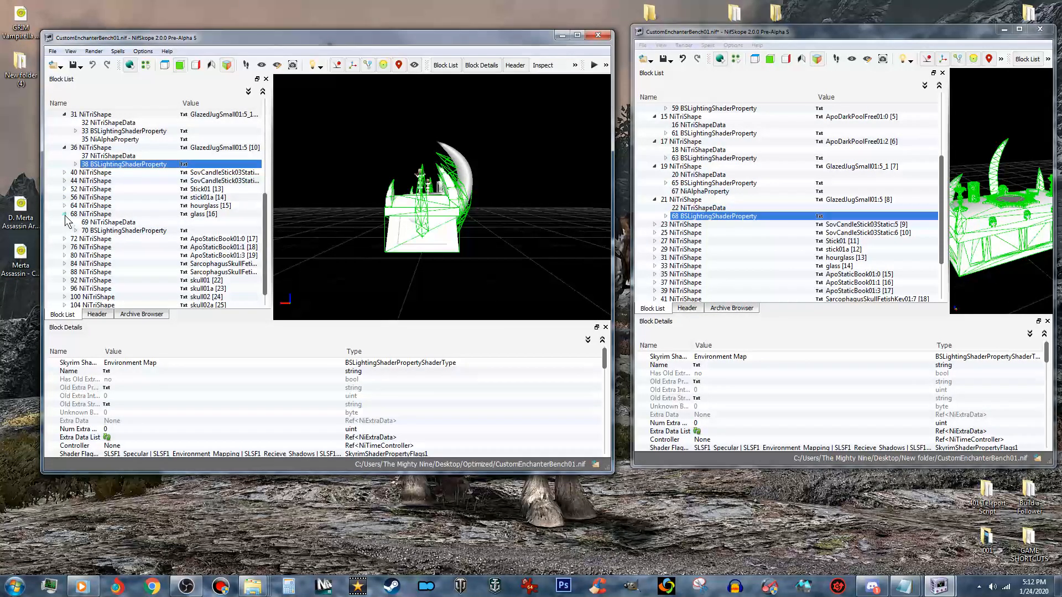
pyautogui.click(64, 214)
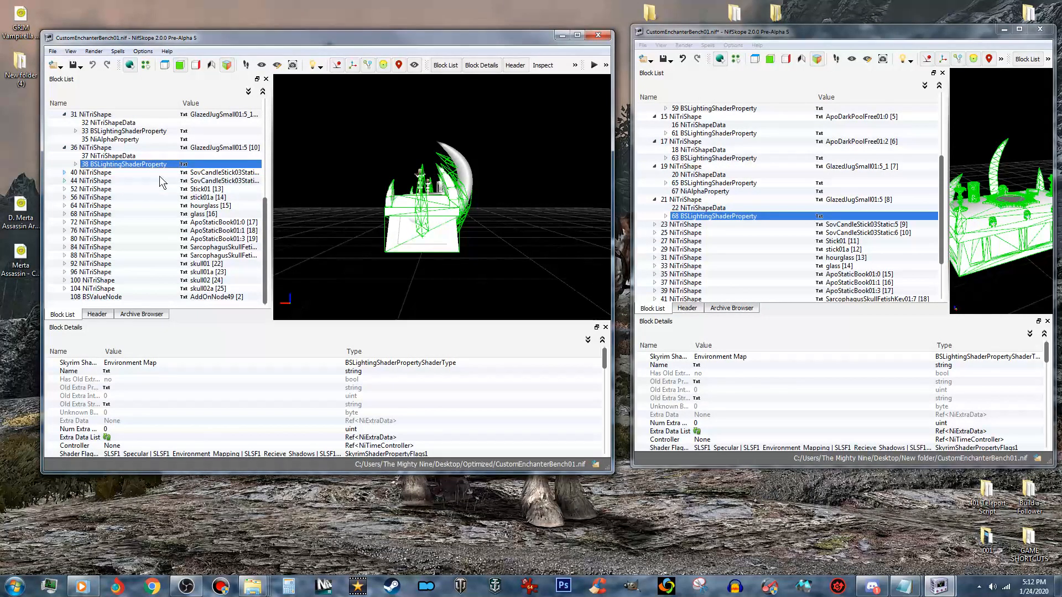
pyautogui.click(708, 192)
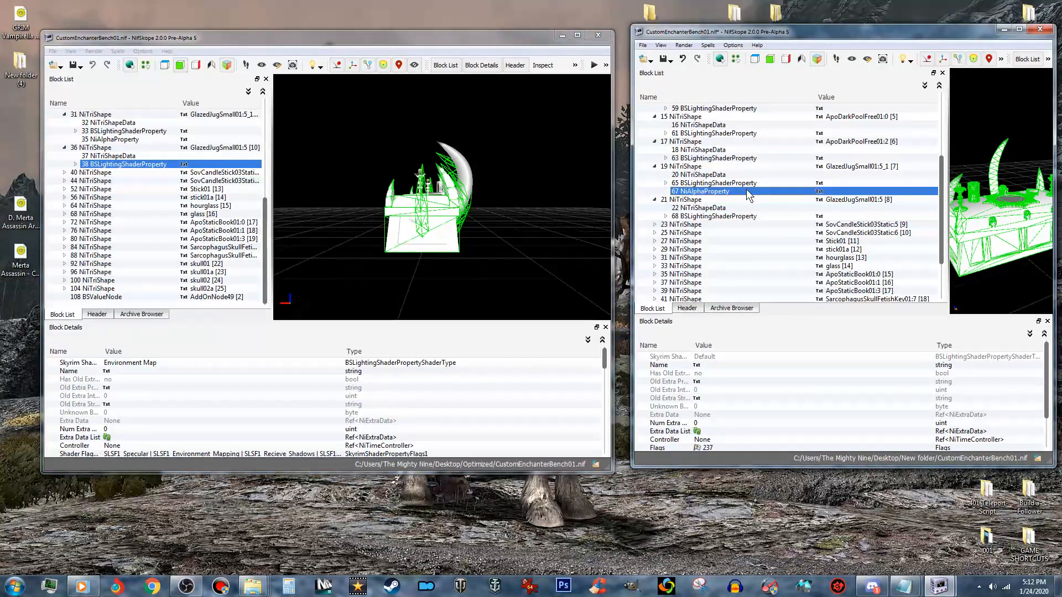
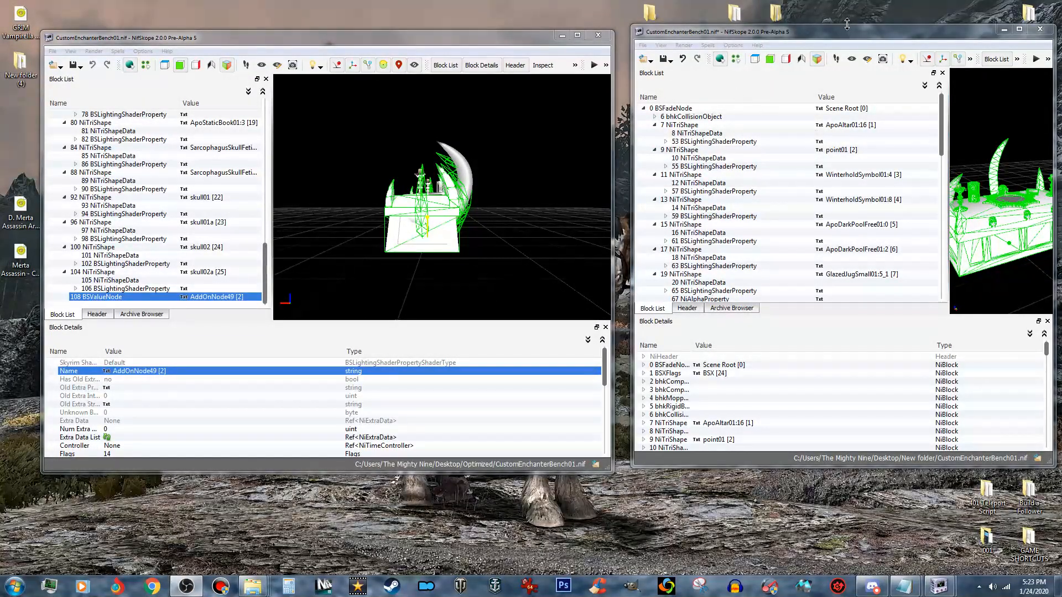
# - Close the optimized bench's window, then widen the collision bench's 3D view and maximize its window
pyautogui.click(825, 32)
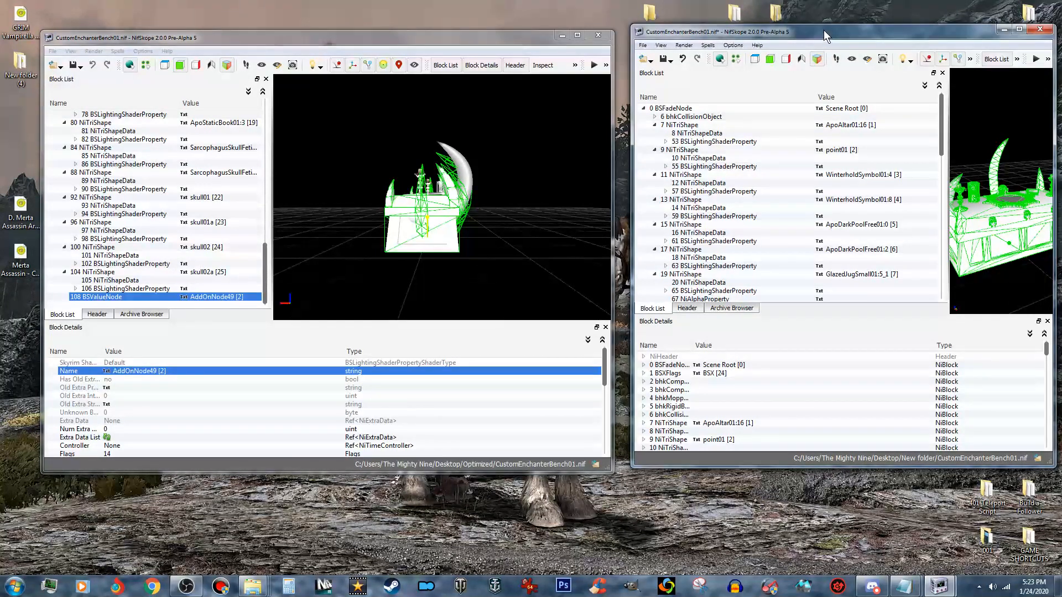
pyautogui.click(598, 36)
pyautogui.moveTo(732, 29); pyautogui.dragTo(350, 39)
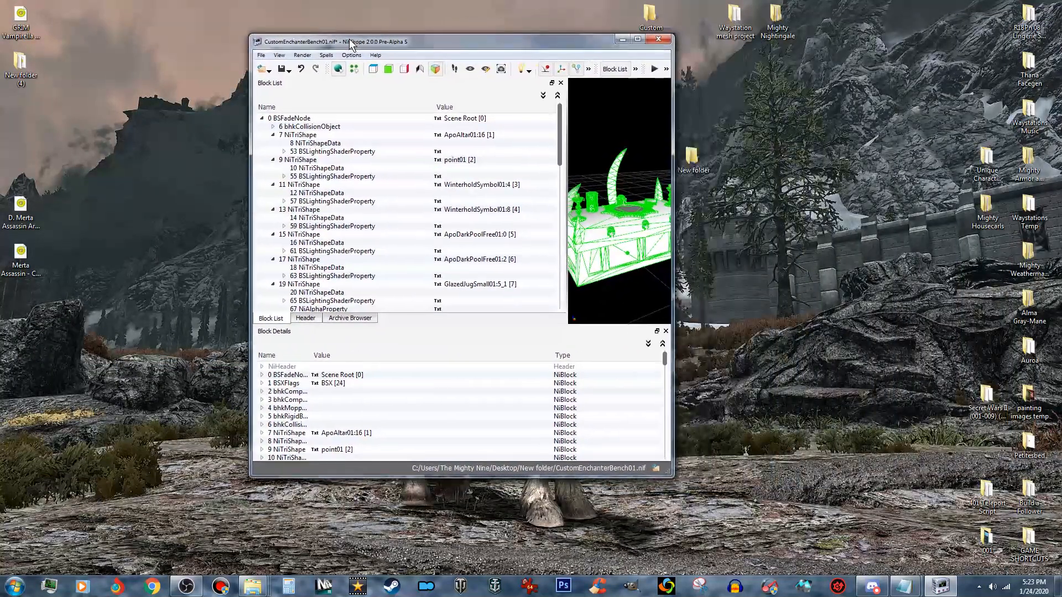
pyautogui.moveTo(564, 232); pyautogui.dragTo(432, 232)
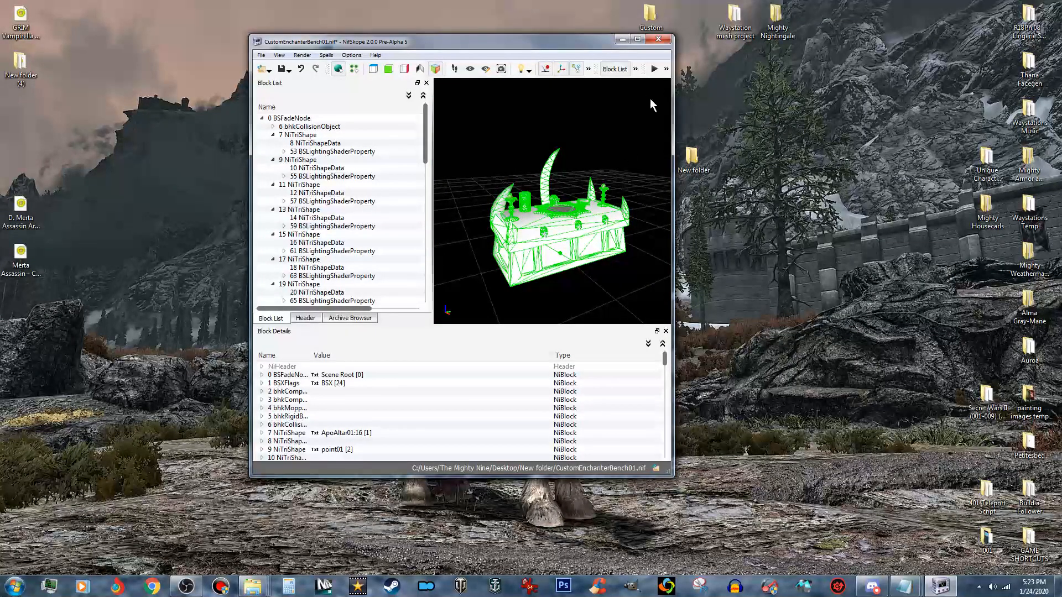
pyautogui.click(637, 39)
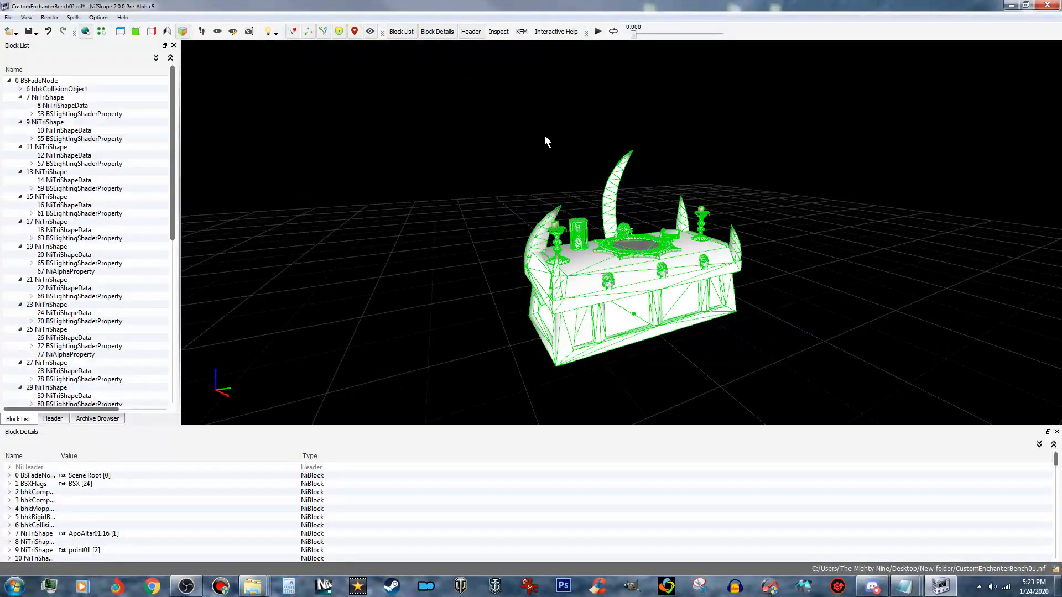
# - Sanitize the collision bench by reordering its link arrays and its blocks, and expand the root BSFadeNode
pyautogui.click(73, 19)
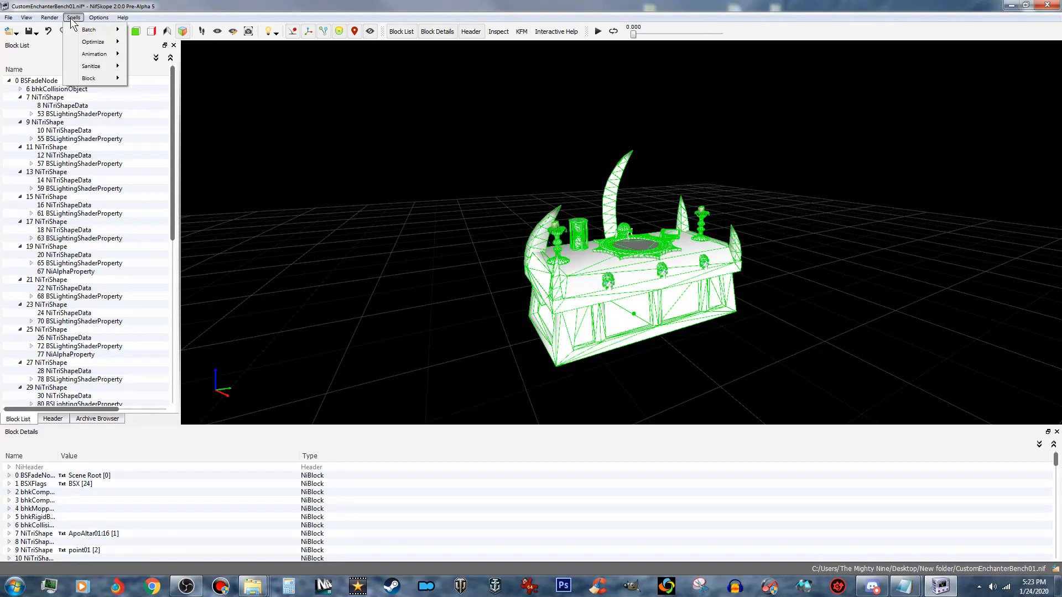
pyautogui.moveTo(98, 66)
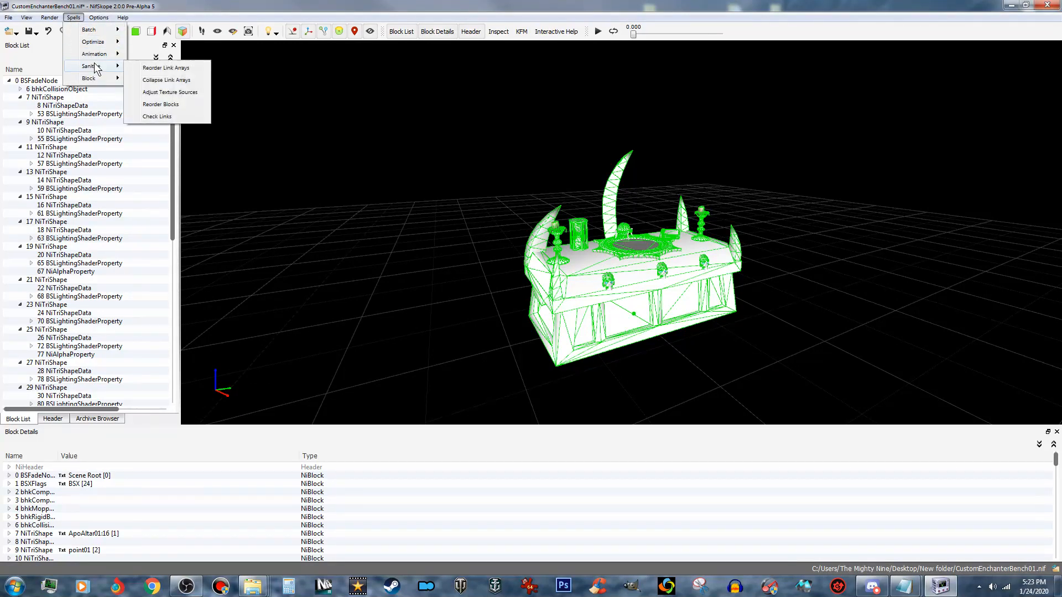
pyautogui.click(178, 68)
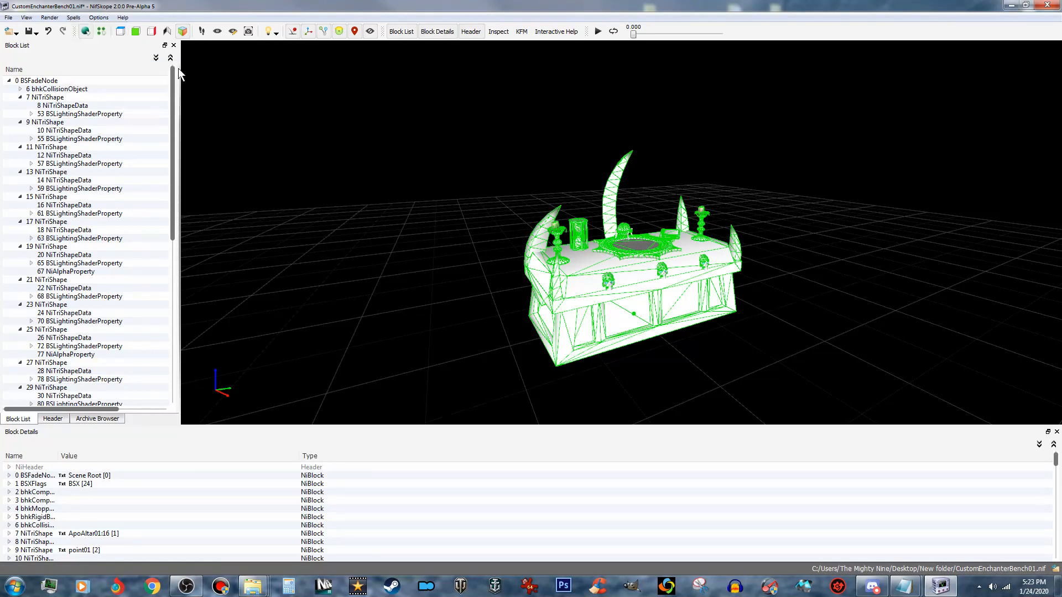
pyautogui.click(73, 18)
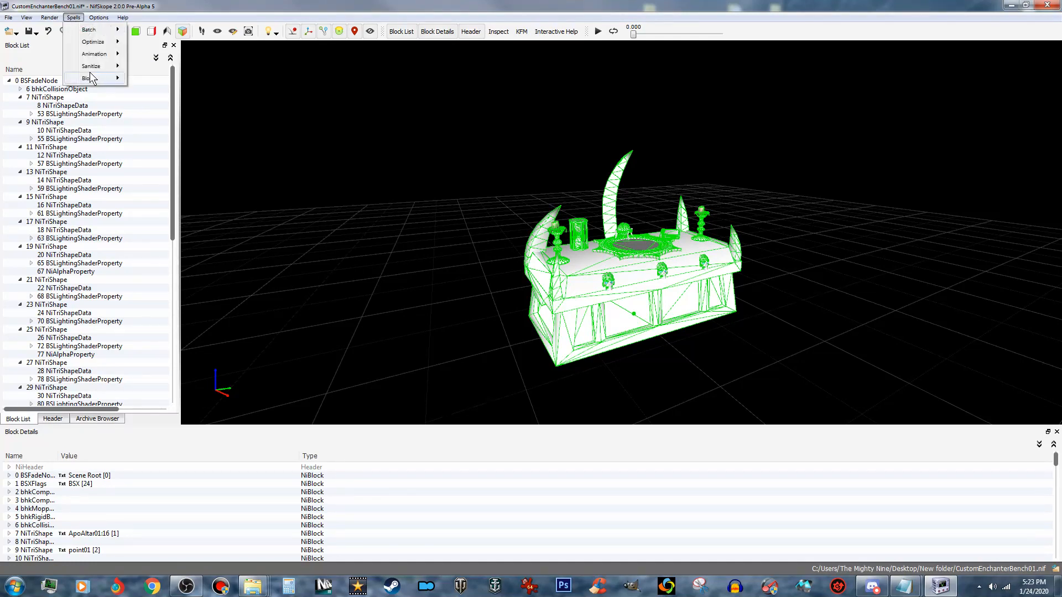
pyautogui.moveTo(103, 65)
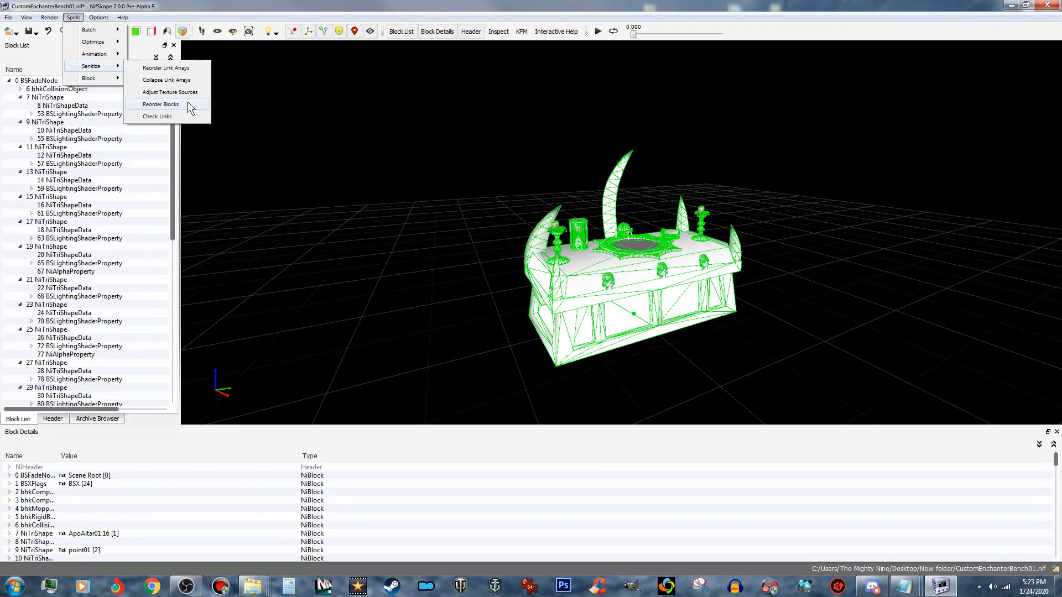
pyautogui.click(161, 104)
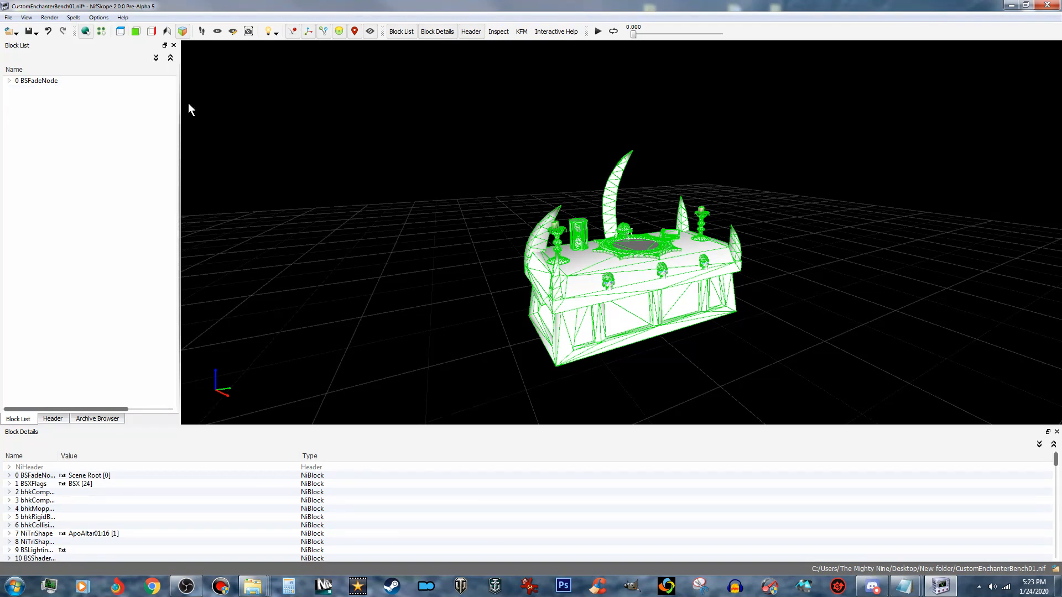
pyautogui.click(8, 81)
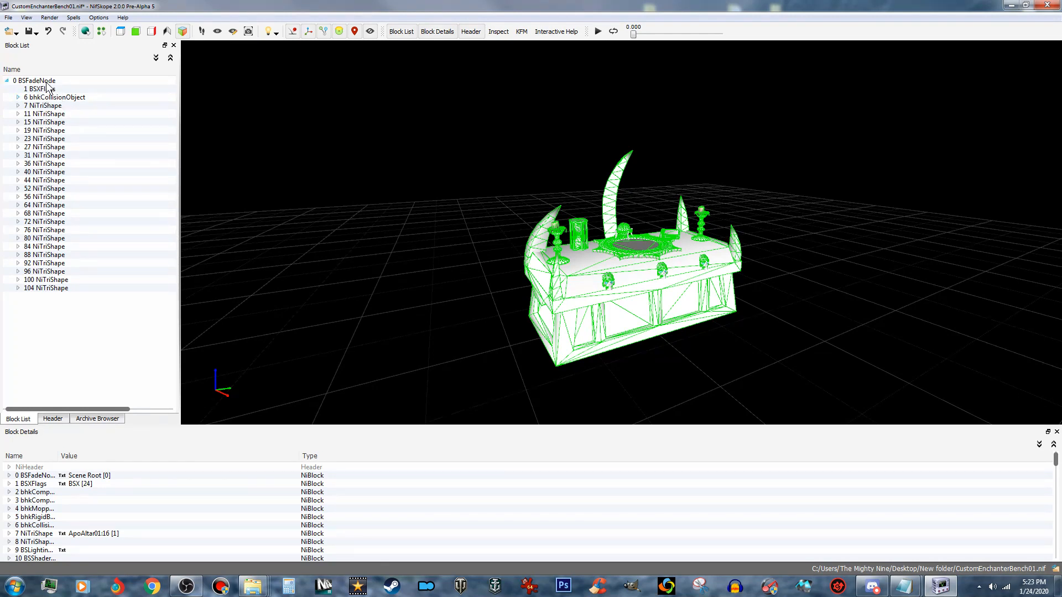
# - Check the collision bench's links and update all of its tangent spaces
pyautogui.click(74, 17)
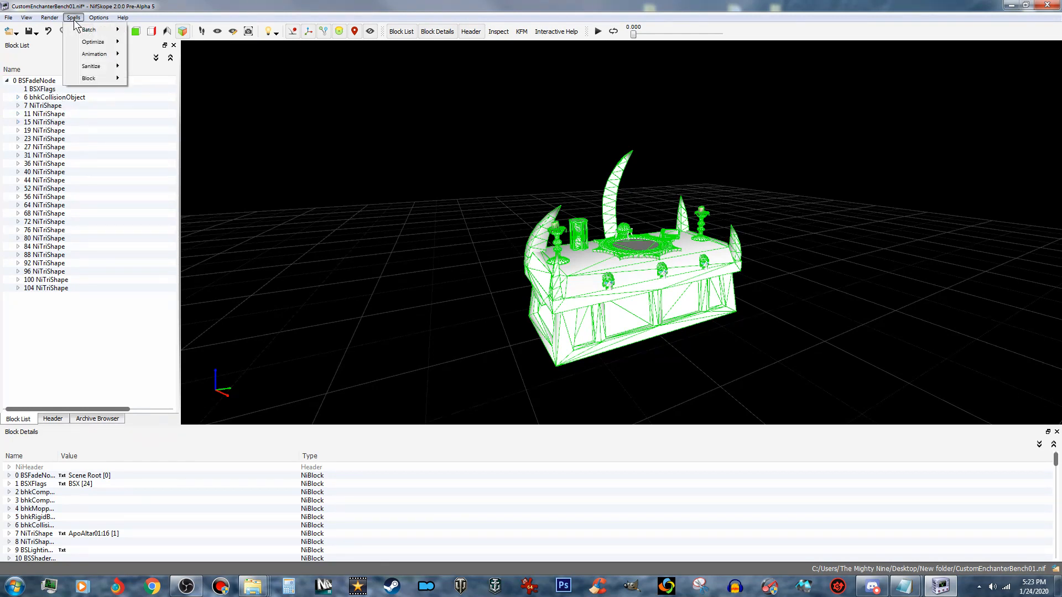
pyautogui.moveTo(99, 67)
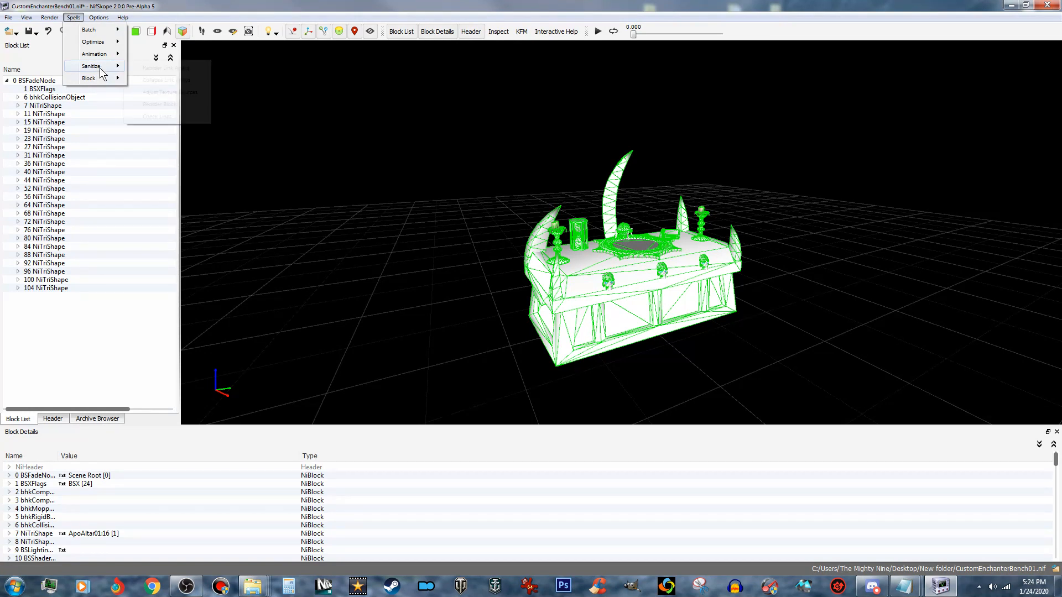
pyautogui.click(156, 116)
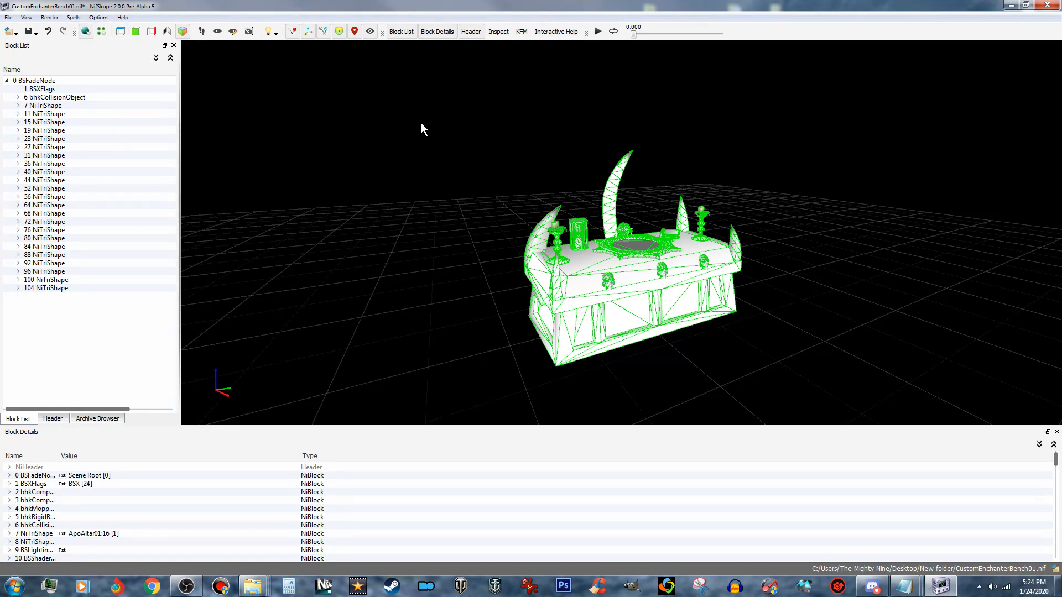
pyautogui.click(73, 17)
pyautogui.moveTo(85, 28)
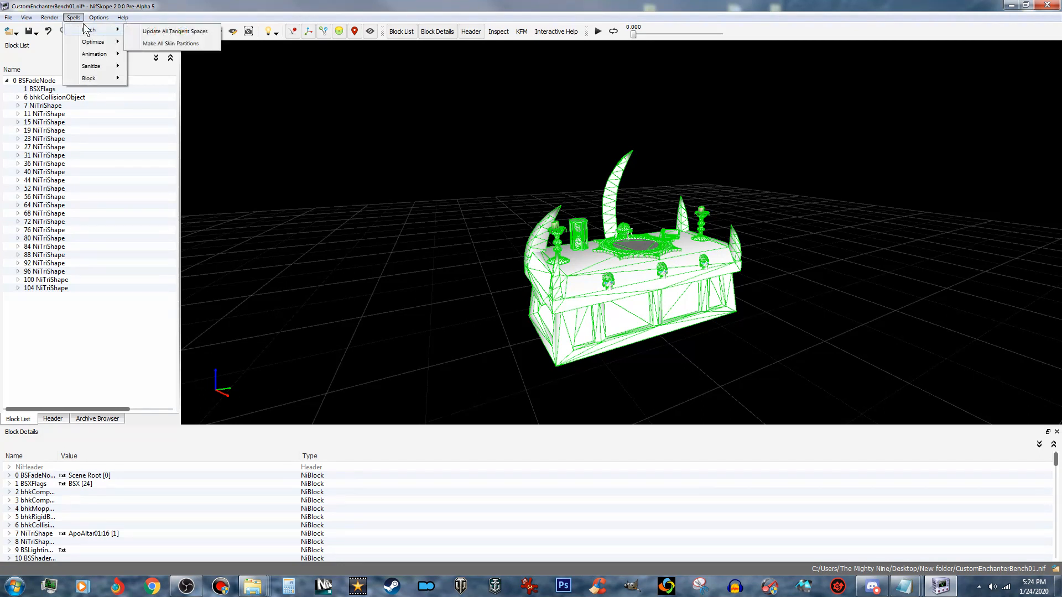
pyautogui.click(187, 32)
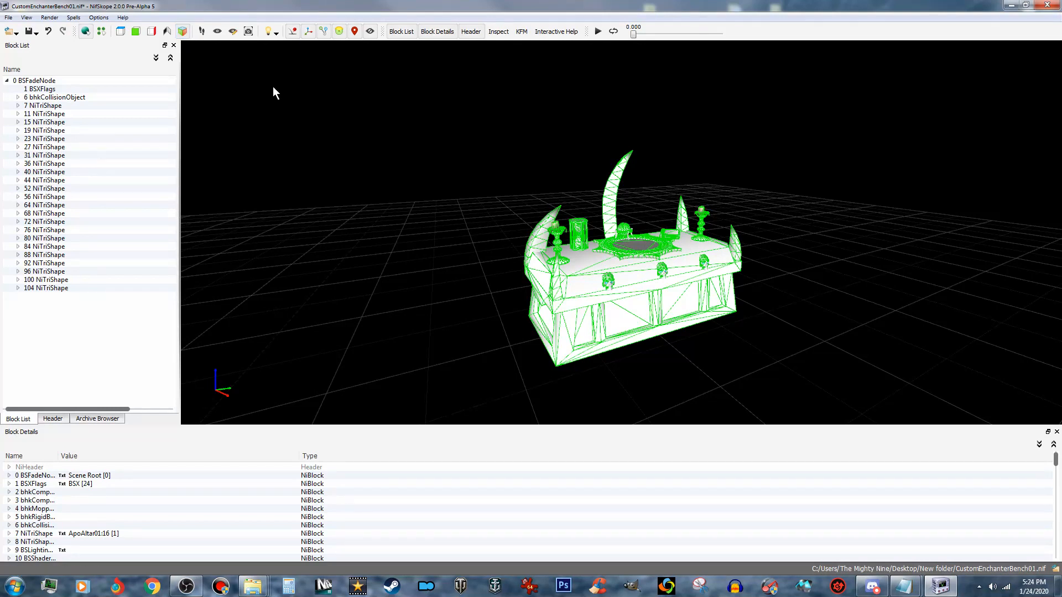
# - Save the collision bench's CustomEnchanterBench01.nif under its existing name and return to its folder
pyautogui.click(36, 33)
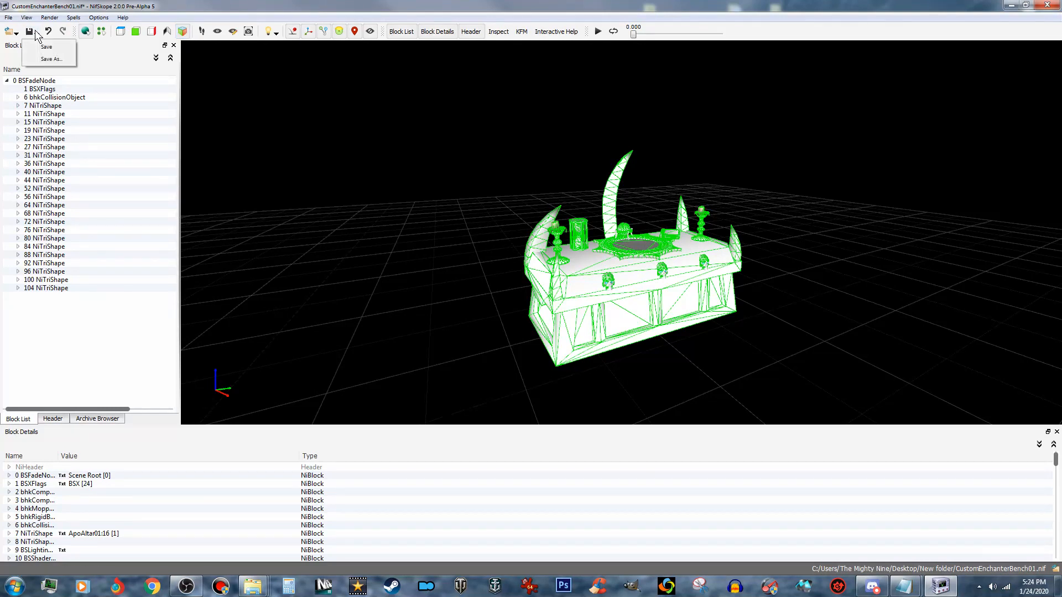
pyautogui.click(48, 47)
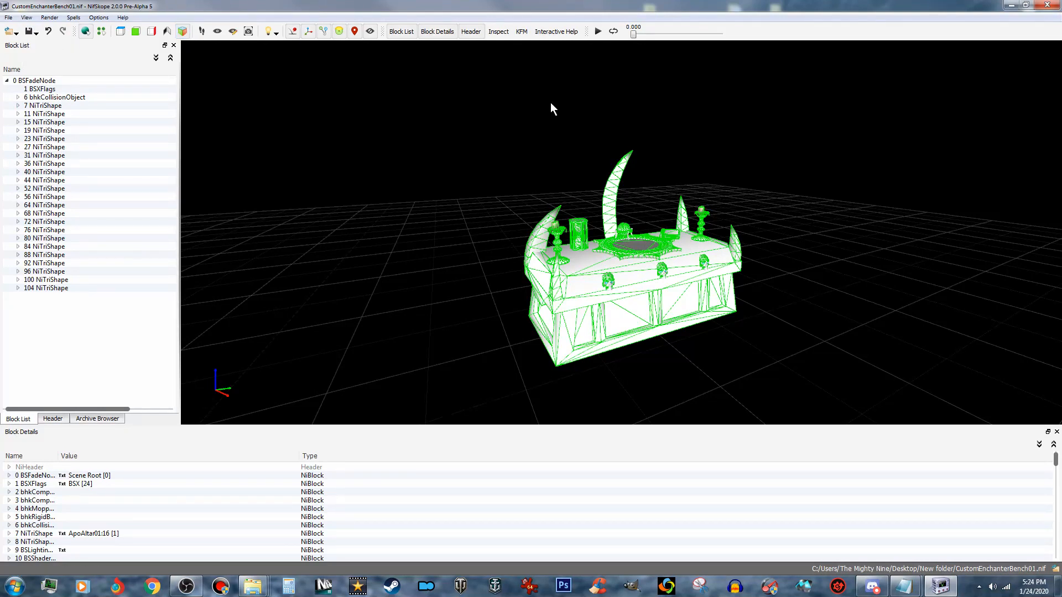
pyautogui.moveTo(547, 191); pyautogui.dragTo(526, 196)
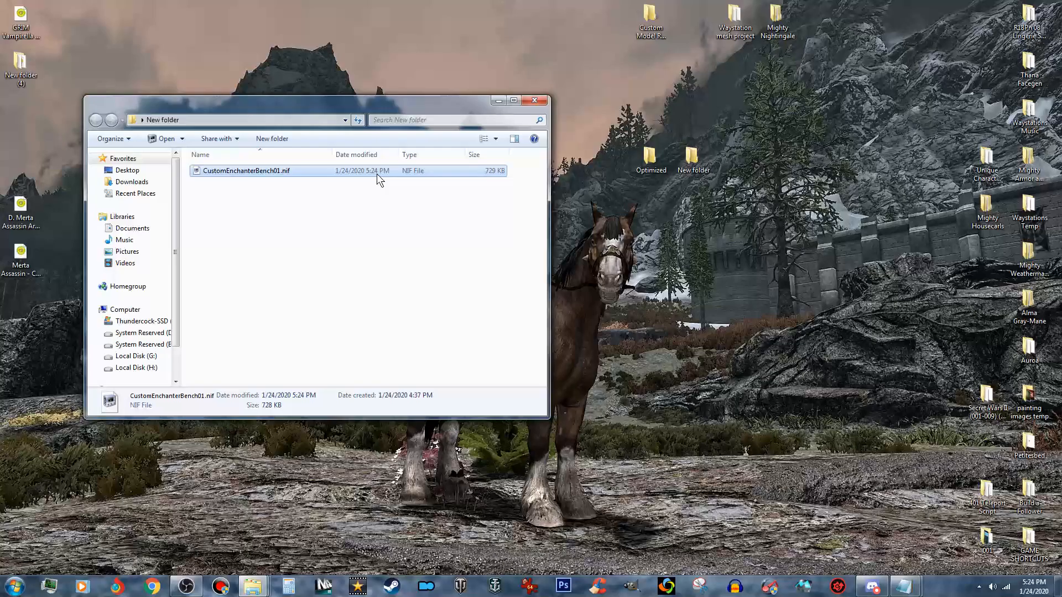
# - Copy CustomEnchanterBench01.nif from New folder into the desktop's Optimized folder, replacing the file of the same name
pyautogui.rightClick(355, 170)
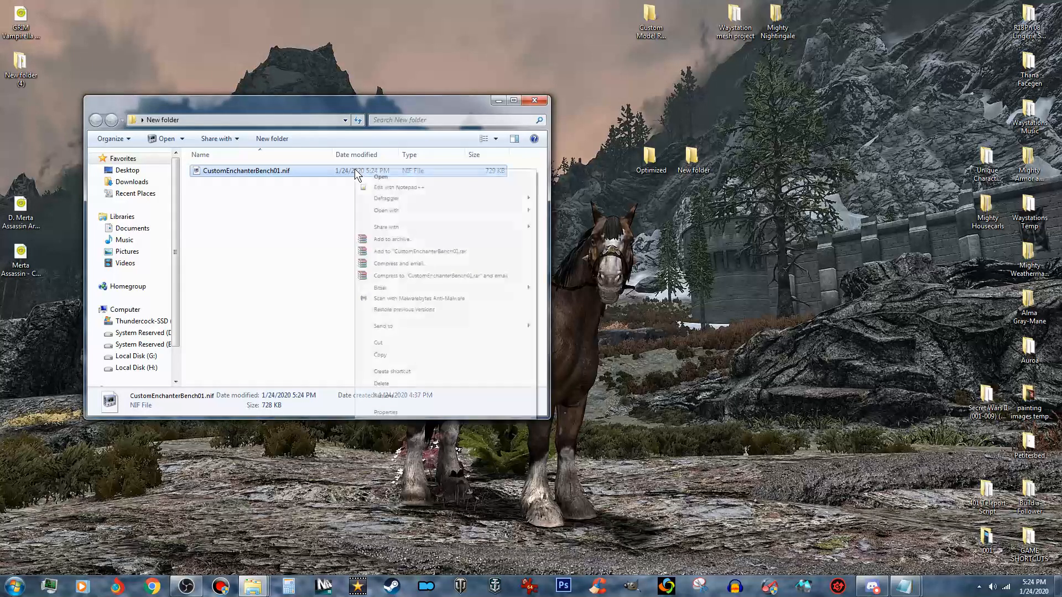
pyautogui.click(385, 356)
pyautogui.click(535, 100)
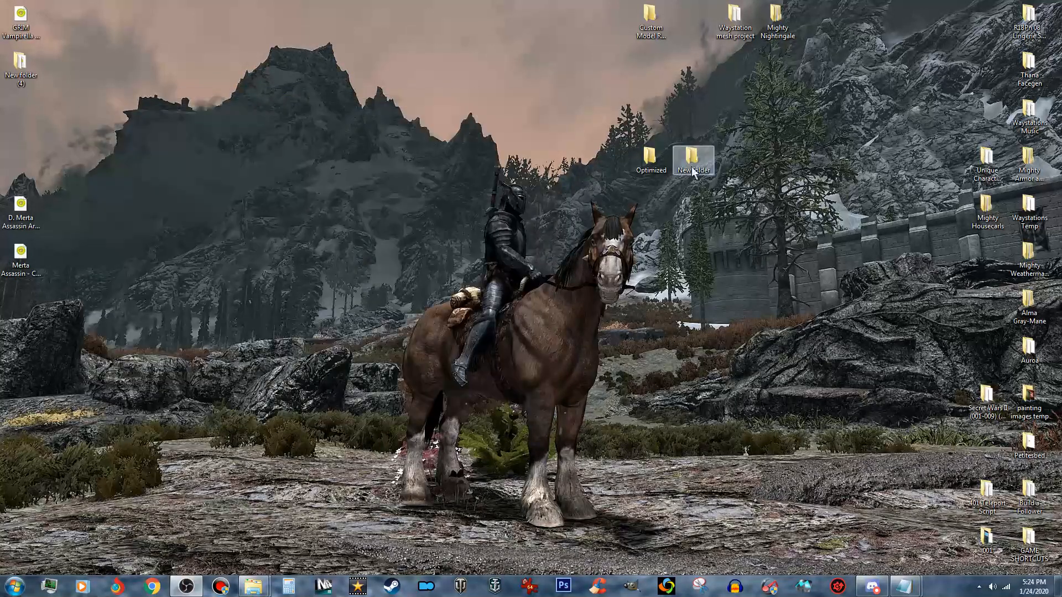
pyautogui.doubleClick(651, 159)
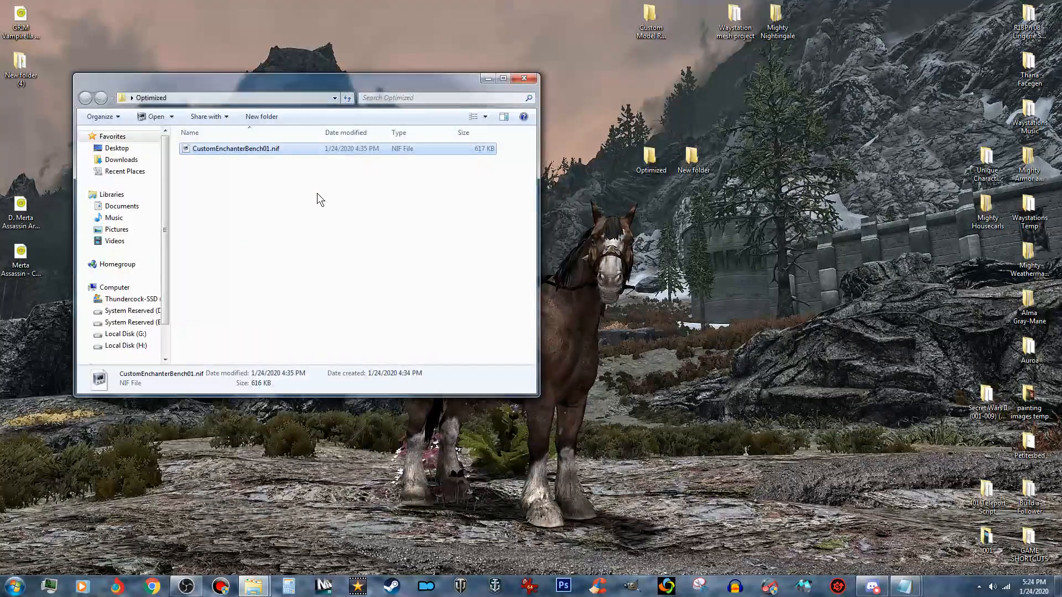
pyautogui.rightClick(320, 215)
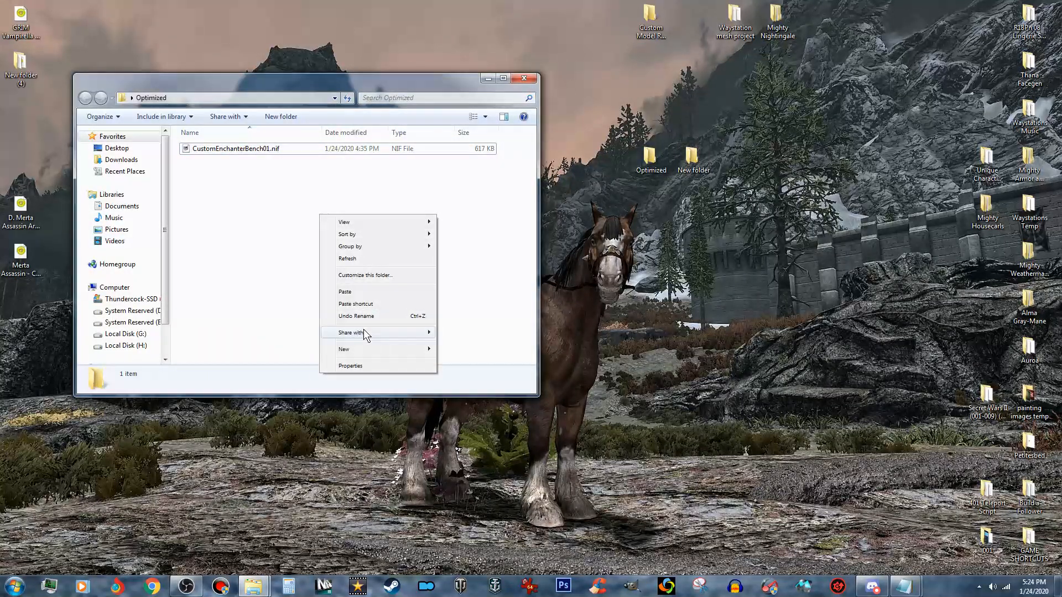
pyautogui.click(355, 294)
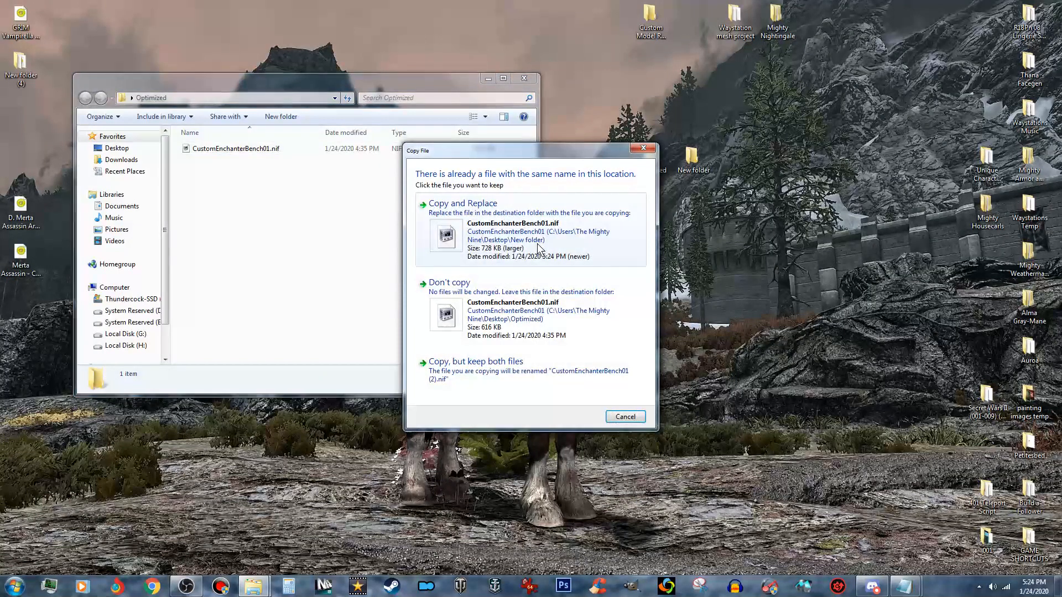
pyautogui.click(560, 238)
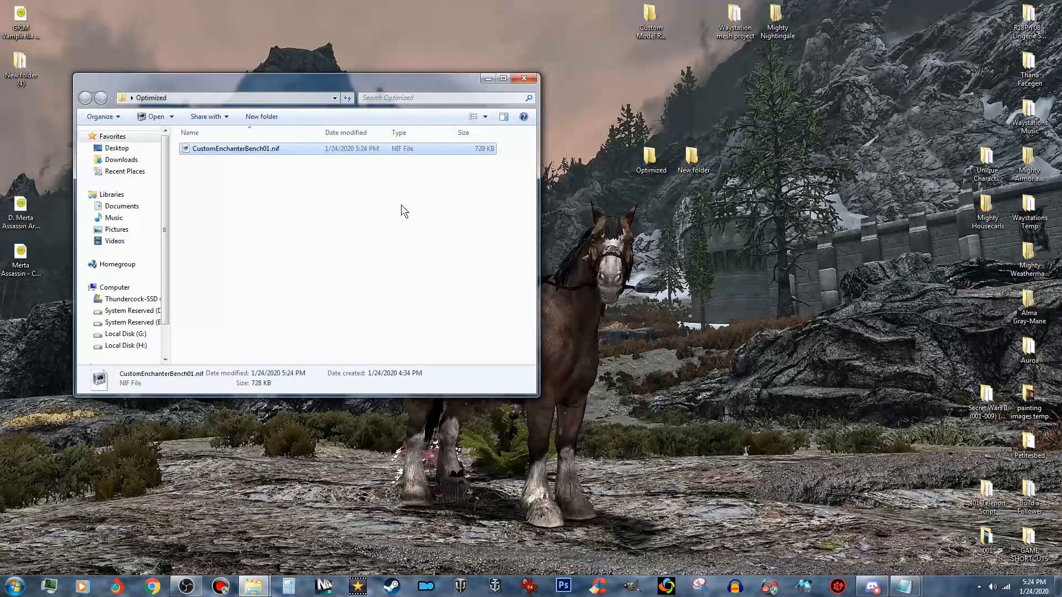
# - Open the Optimized folder's CustomEnchanterBench01.nif in NifSkope to inspect the bench model, and close it again
pyautogui.moveTo(262, 147); pyautogui.dragTo(1061, 331)
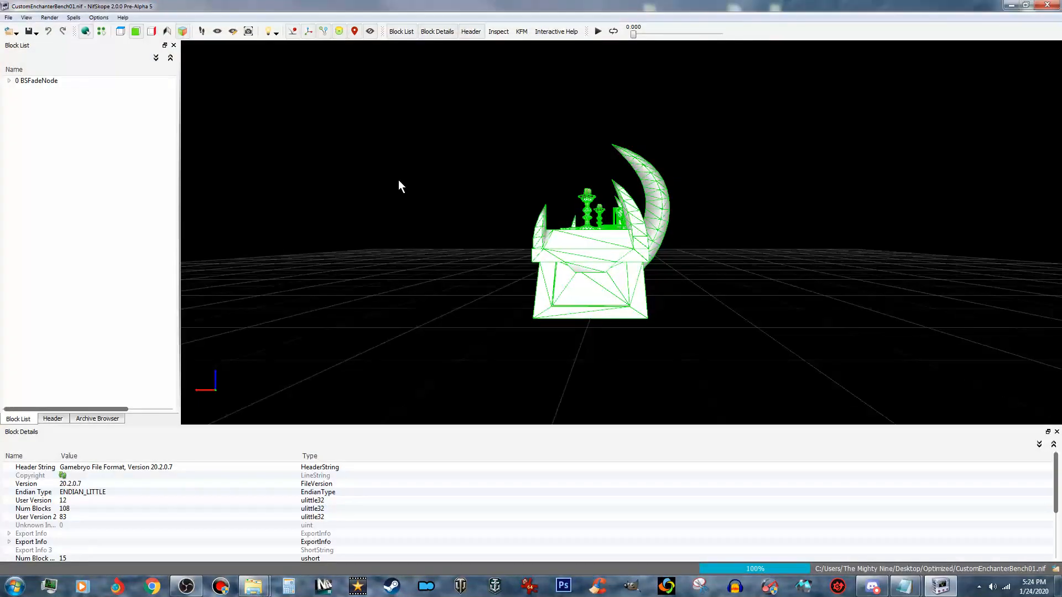
pyautogui.moveTo(401, 181); pyautogui.dragTo(499, 216)
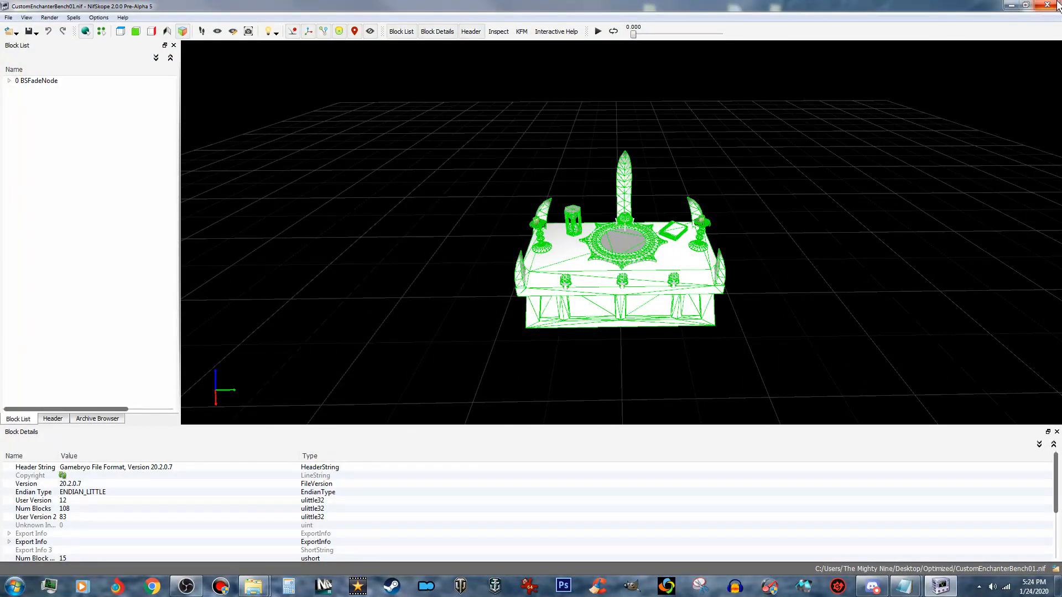
pyautogui.click(1057, 6)
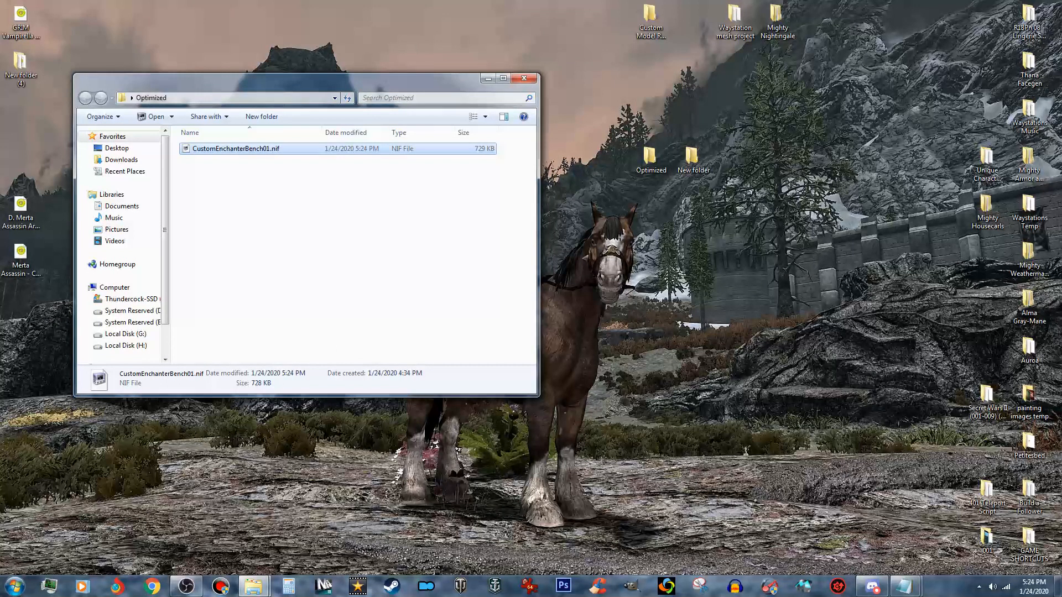
# - Switch to SSE NIF Optimizer, optimize the desktop's Optimized folder for SSE, close the program and reopen that folder
pyautogui.moveTo(855, 263); pyautogui.dragTo(648, 221)
pyautogui.click(523, 78)
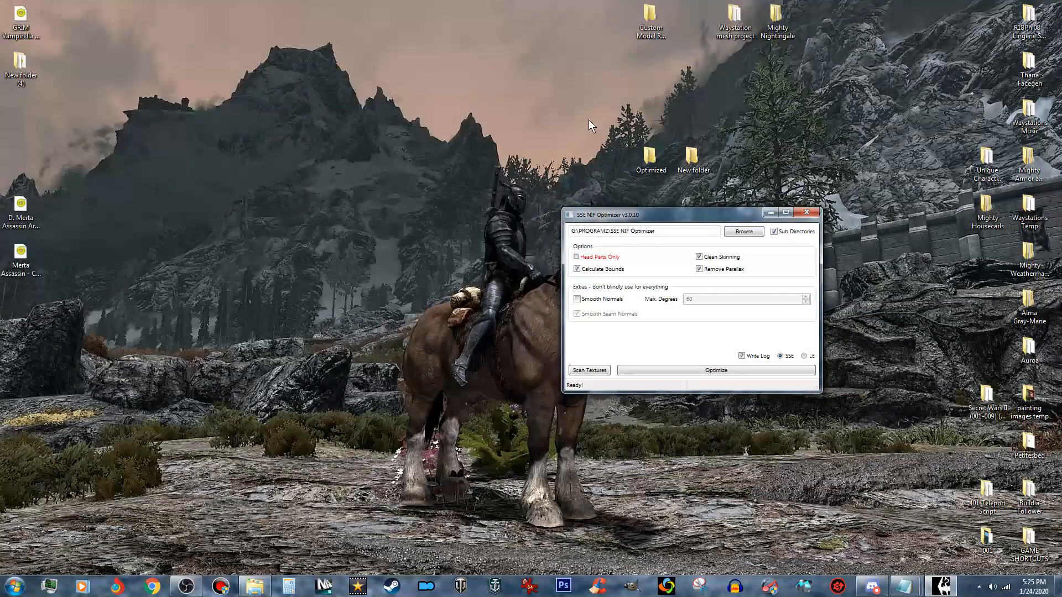
pyautogui.click(745, 232)
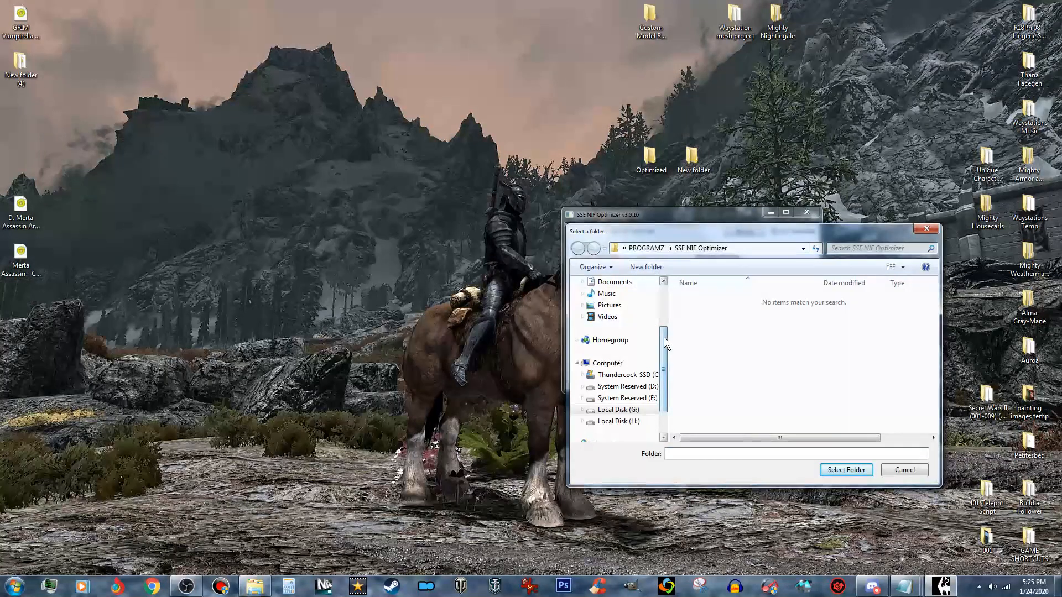
pyautogui.scroll(2, 663, 338)
pyautogui.click(642, 298)
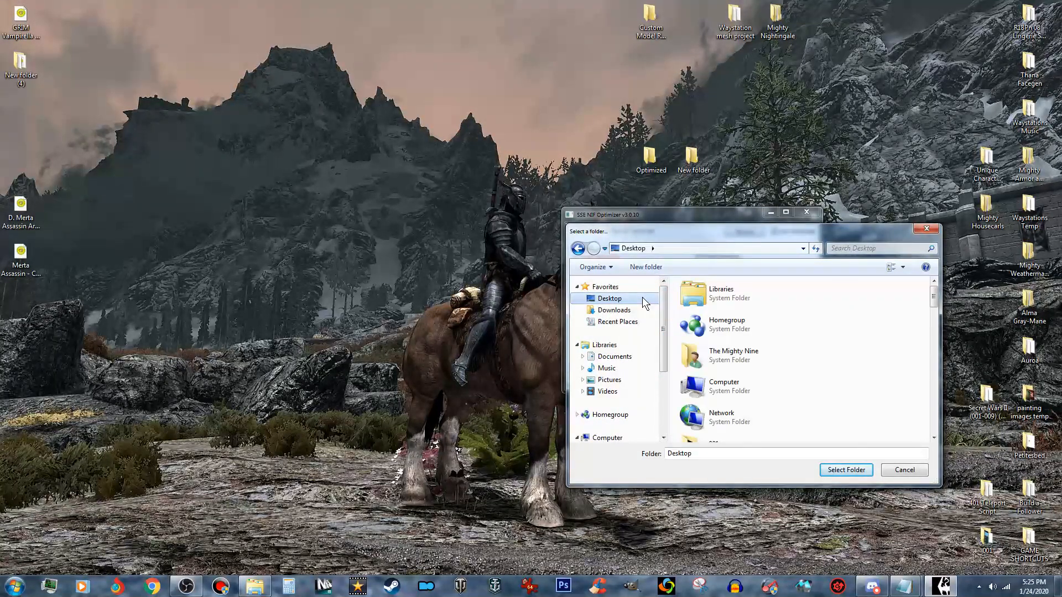
pyautogui.moveTo(933, 299); pyautogui.dragTo(949, 359)
pyautogui.click(759, 406)
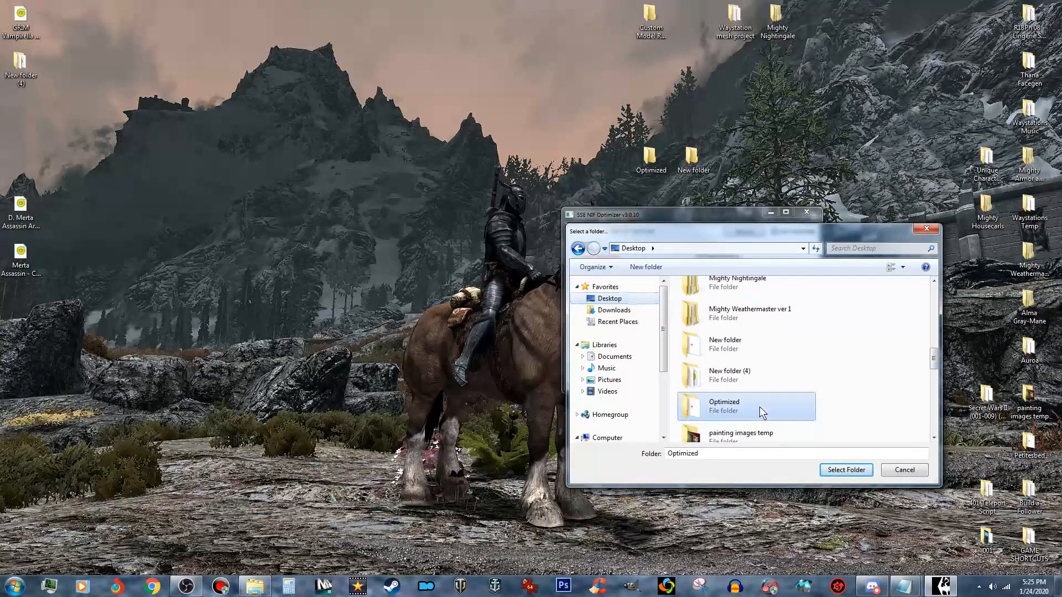
pyautogui.click(859, 470)
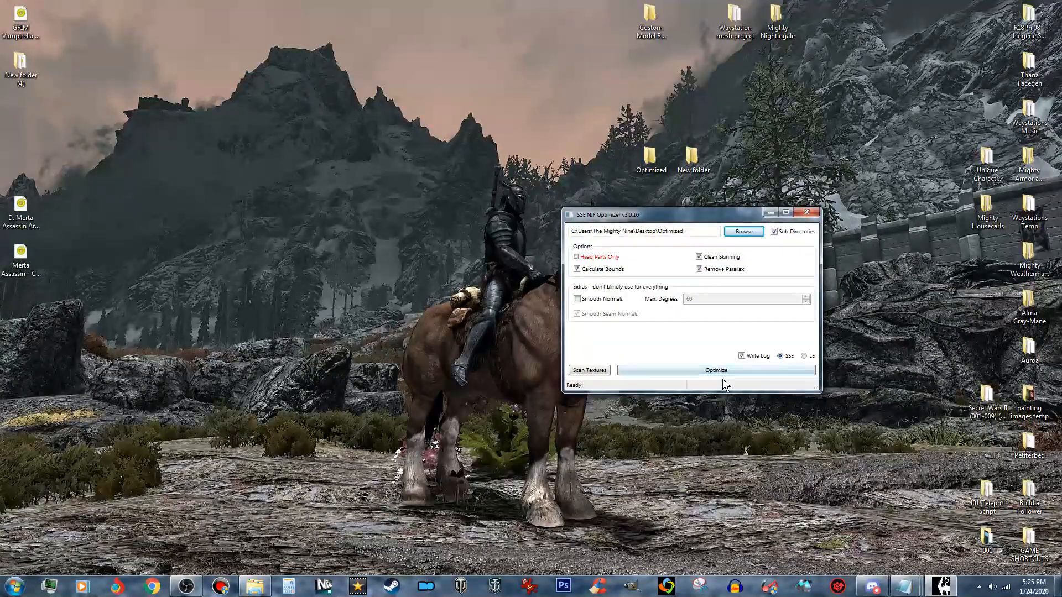
pyautogui.click(732, 372)
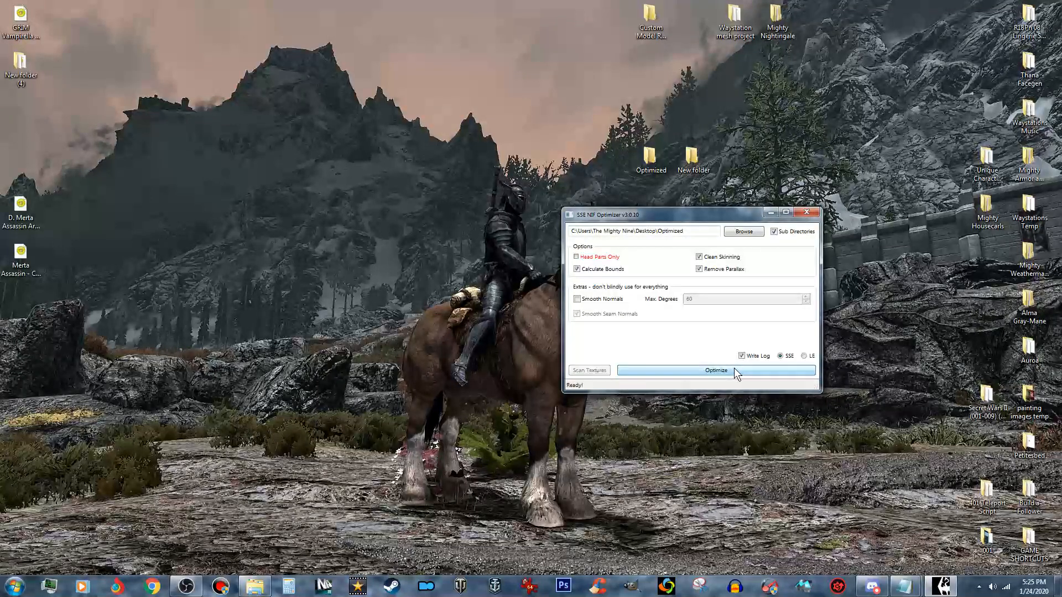
pyautogui.click(807, 212)
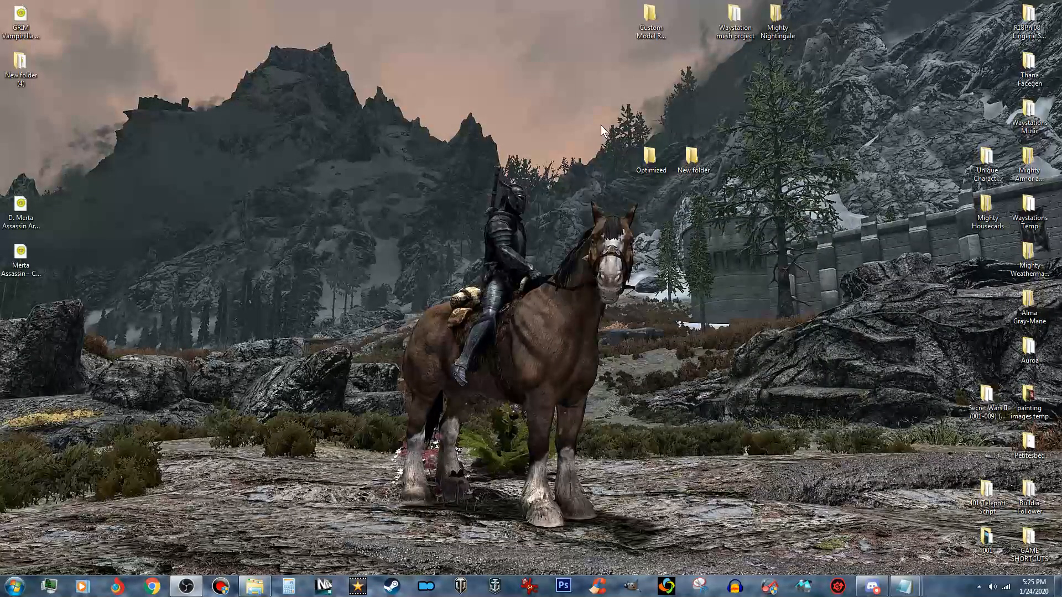
pyautogui.doubleClick(650, 158)
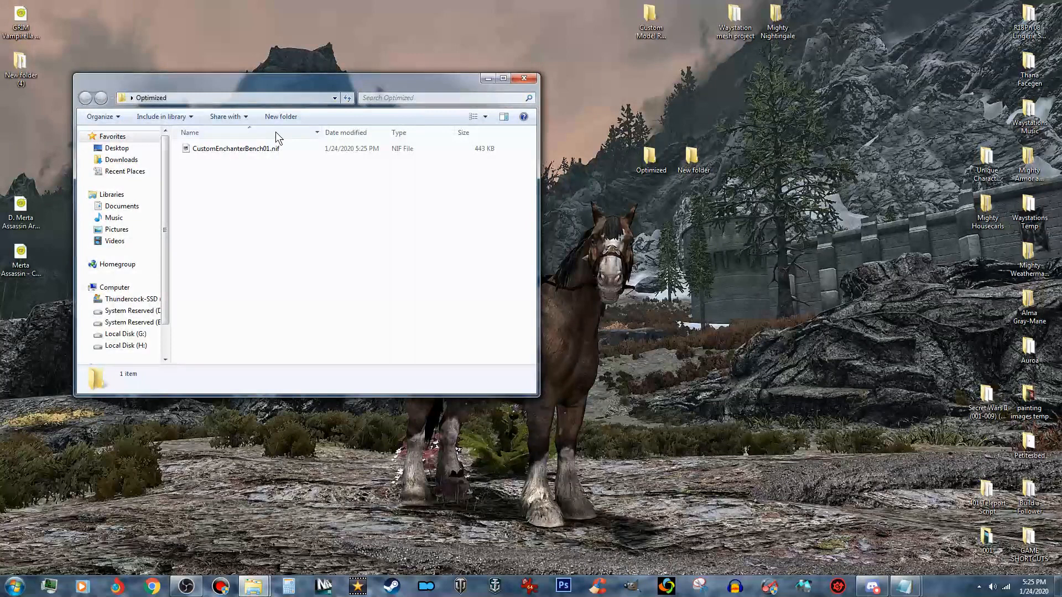
# - Open the optimized CustomEnchanterBench01.nif in NifSkope, inspect the bench and its Scene Root blocks, then save it and close
pyautogui.click(263, 148)
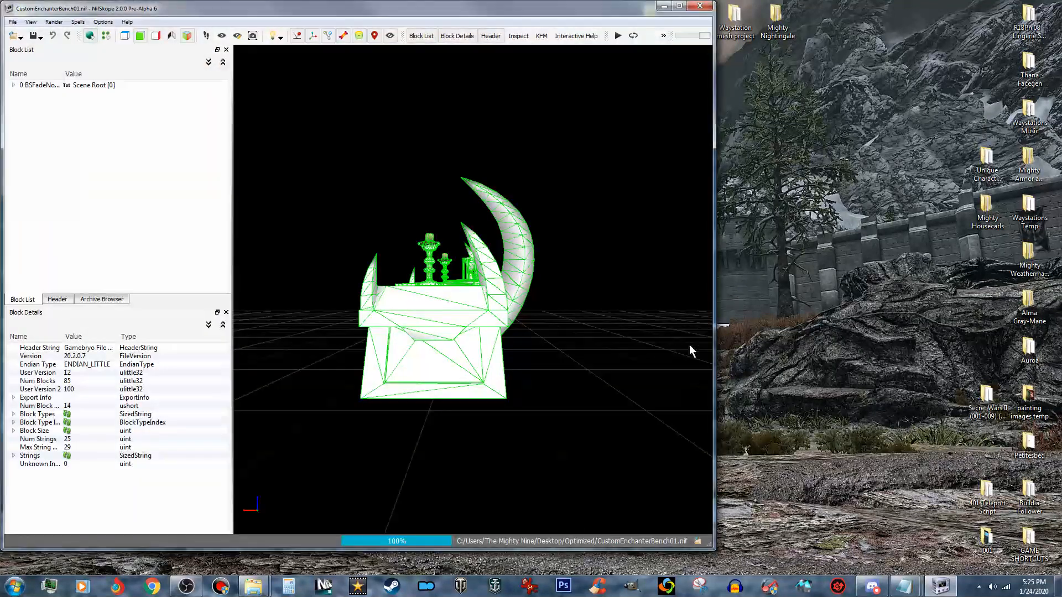
pyautogui.click(680, 5)
pyautogui.moveTo(563, 210); pyautogui.dragTo(636, 248)
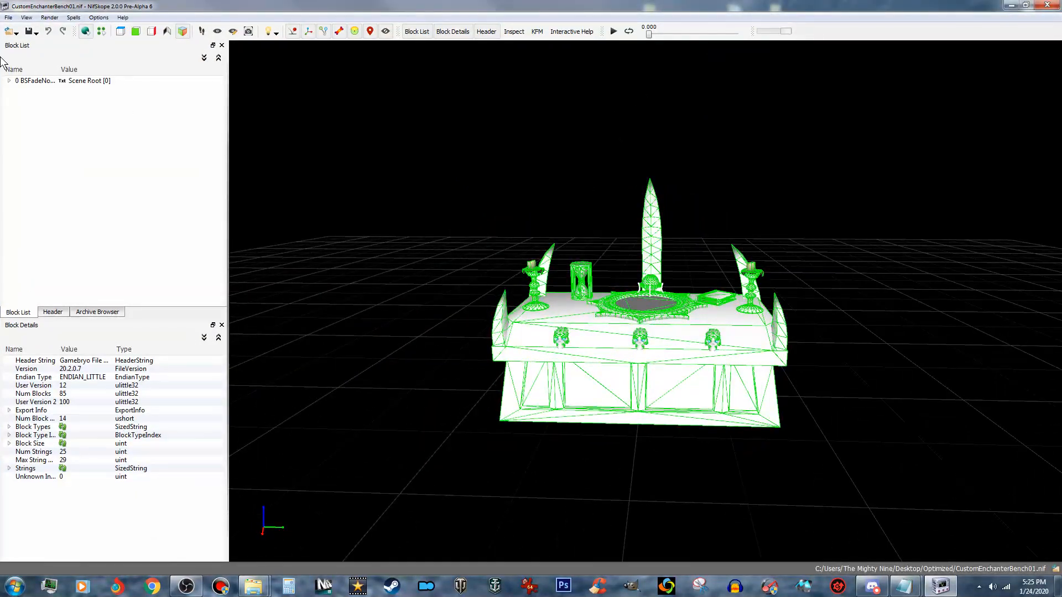
pyautogui.click(9, 81)
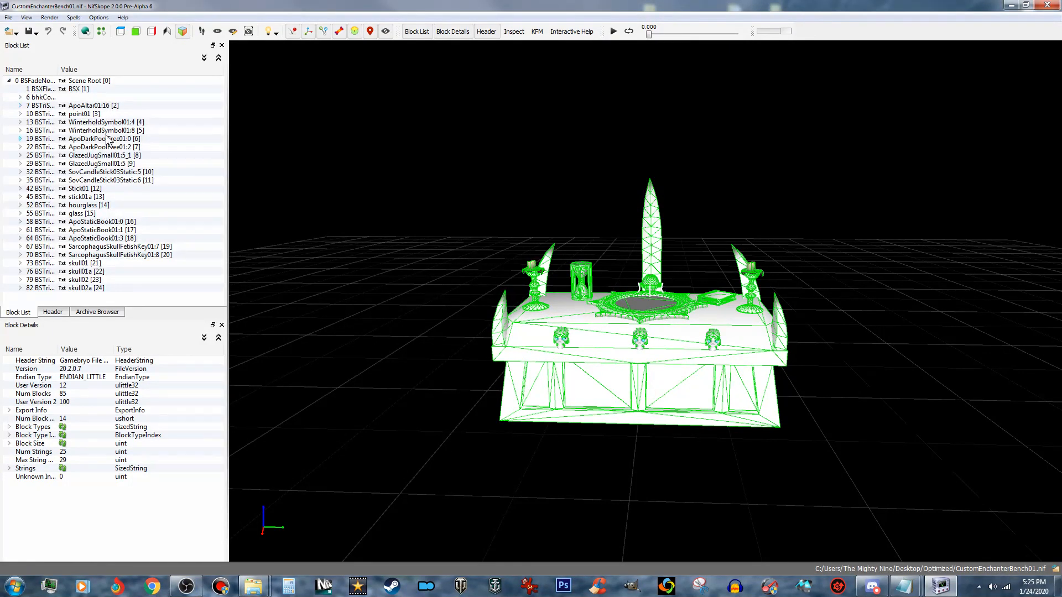
pyautogui.click(32, 32)
pyautogui.click(38, 43)
pyautogui.moveTo(472, 199)
pyautogui.mouseDown()
pyautogui.moveTo(519, 205)
pyautogui.moveTo(486, 209)
pyautogui.mouseUp()
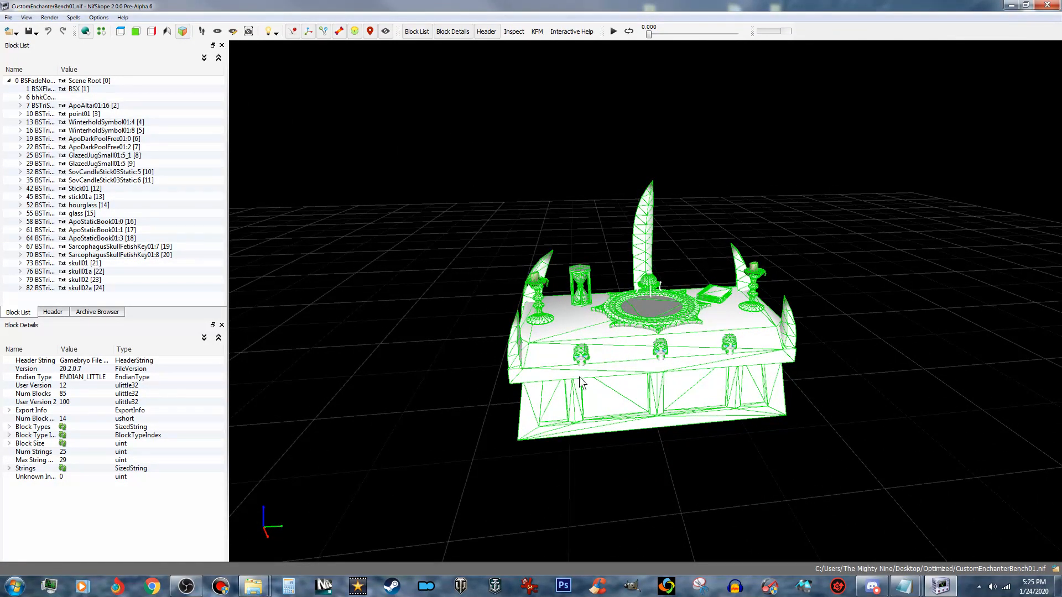
pyautogui.click(1047, 5)
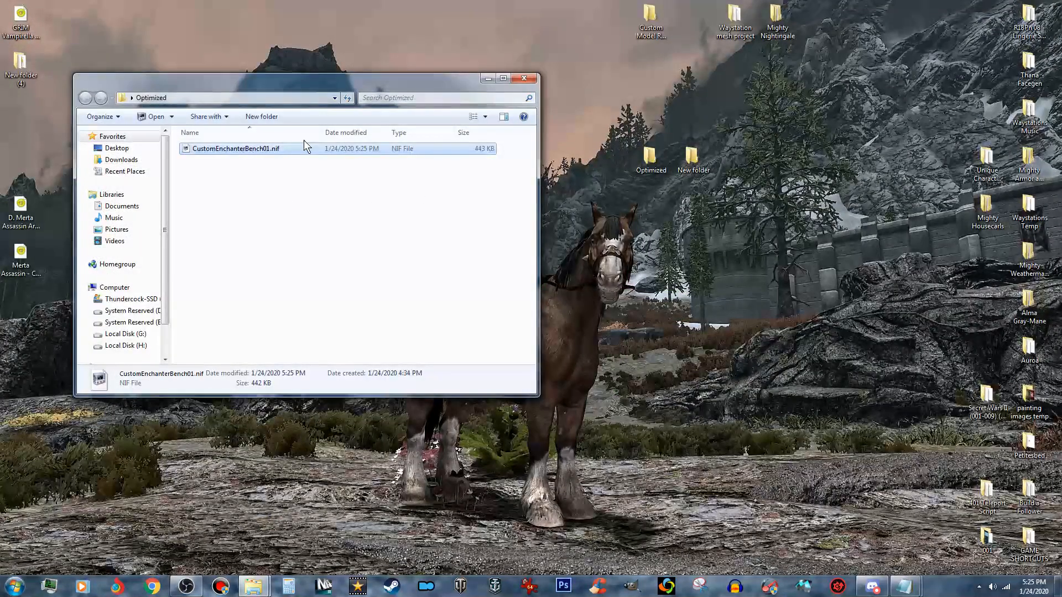
# - Copy the optimized CustomEnchanterBench01.nif into Skyrim Special Edition's Data\Meshes\WOS\Furniture folder and close both folder windows
pyautogui.rightClick(303, 152)
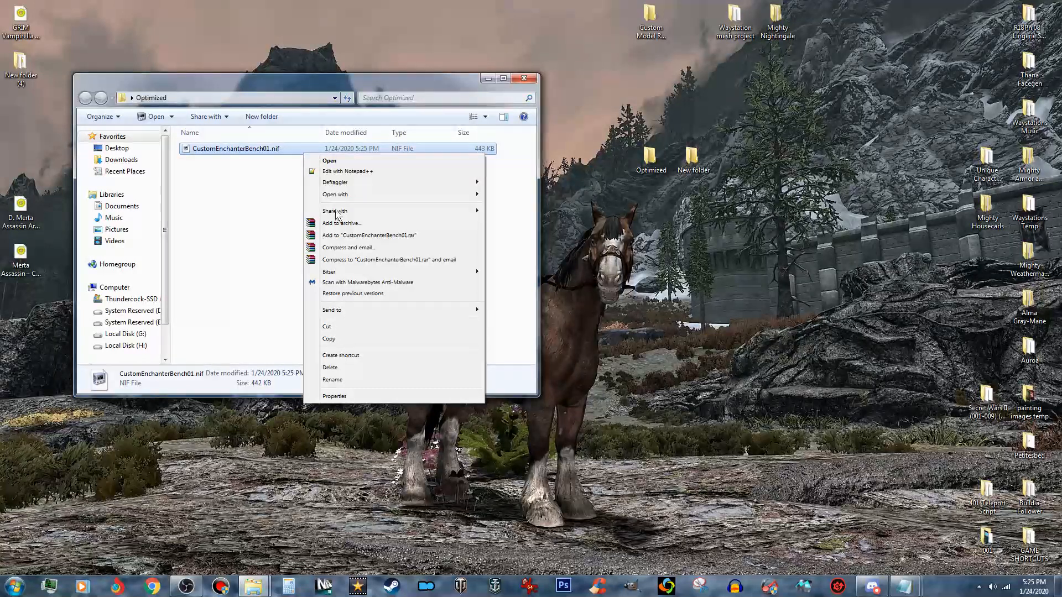
pyautogui.click(339, 340)
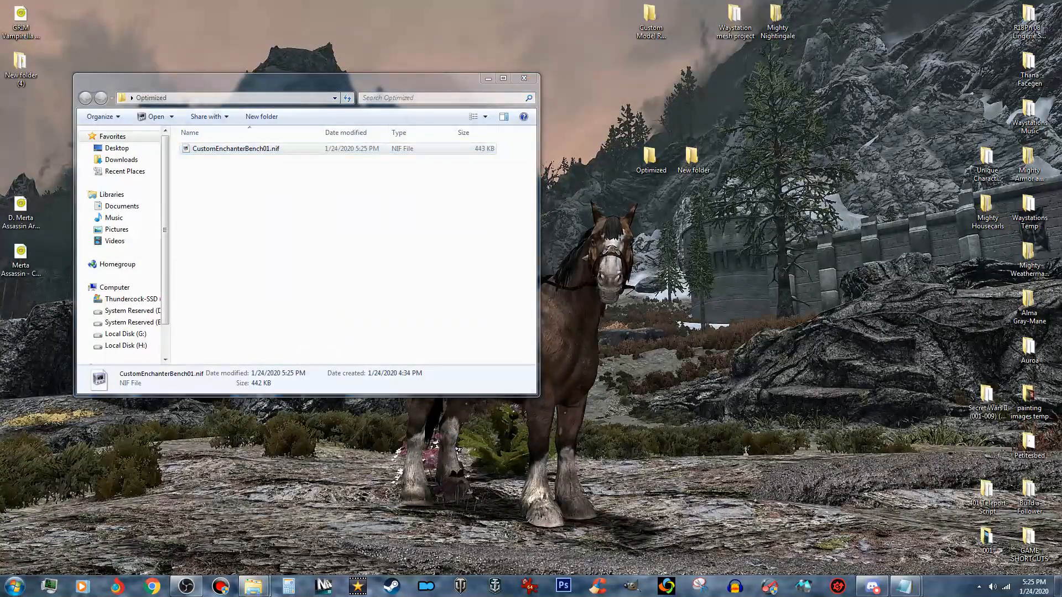
pyautogui.moveTo(413, 97); pyautogui.dragTo(592, 132)
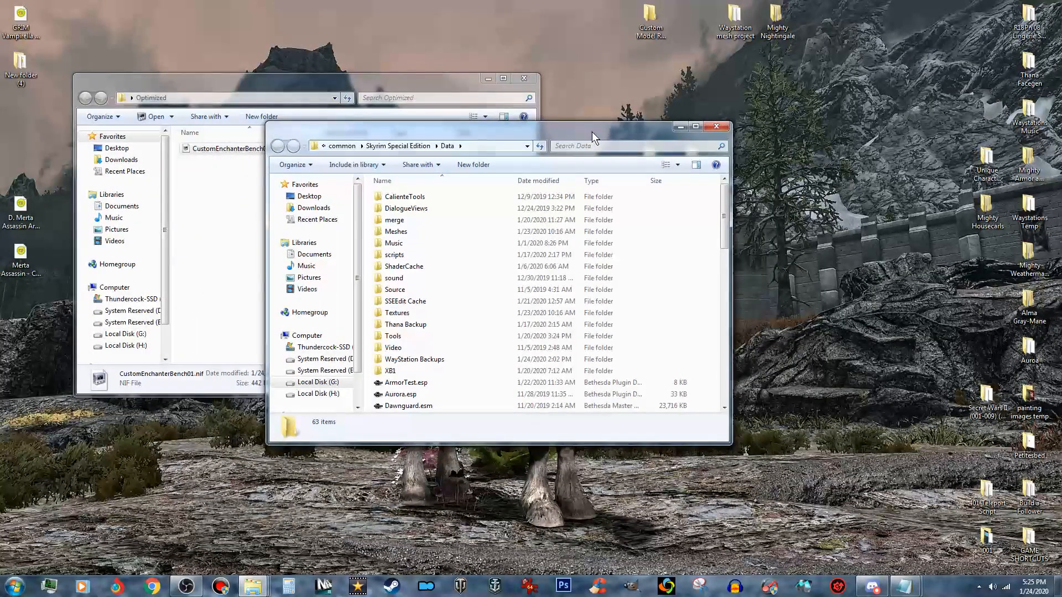
pyautogui.click(436, 234)
pyautogui.doubleClick(437, 234)
pyautogui.scroll(-6, 543, 236)
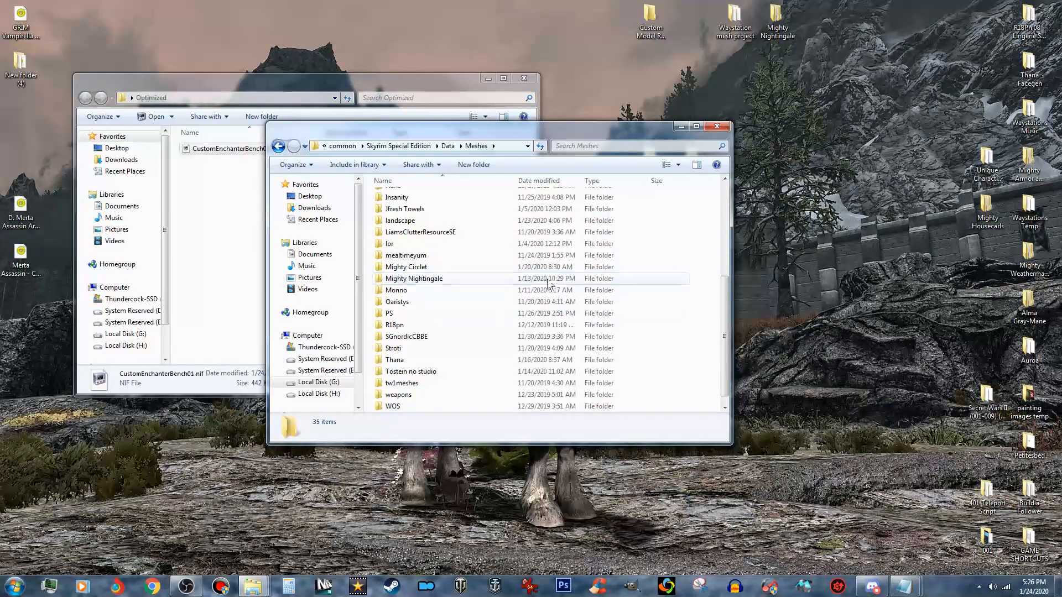
pyautogui.doubleClick(421, 406)
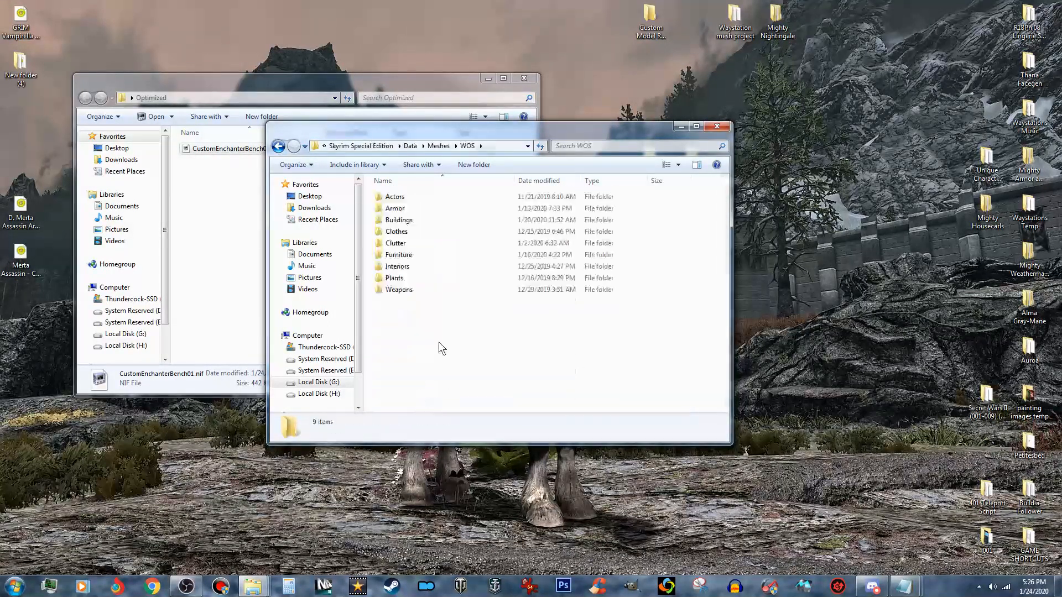
pyautogui.doubleClick(421, 257)
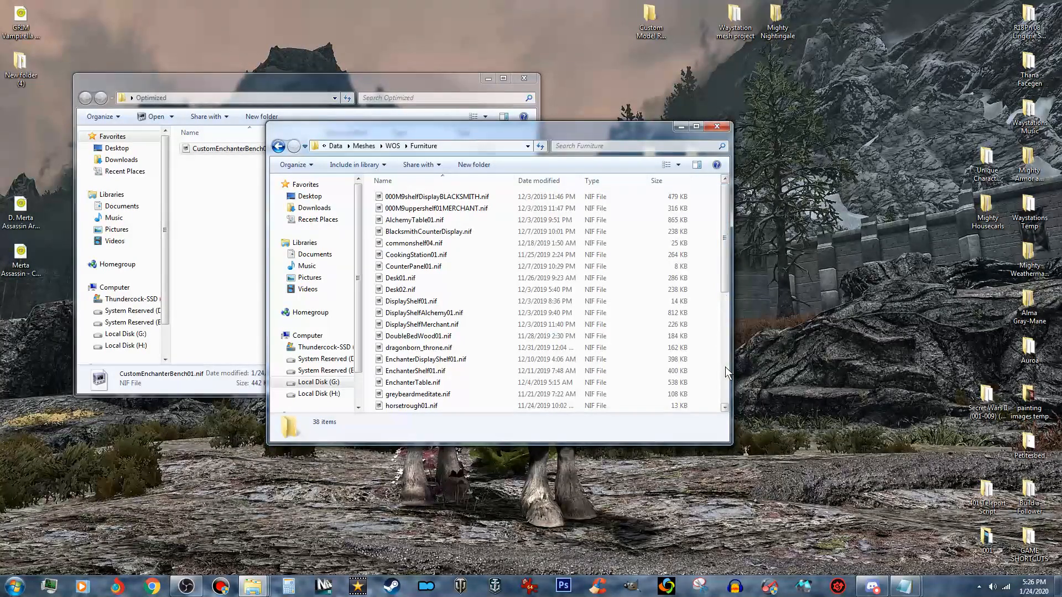
pyautogui.rightClick(711, 390)
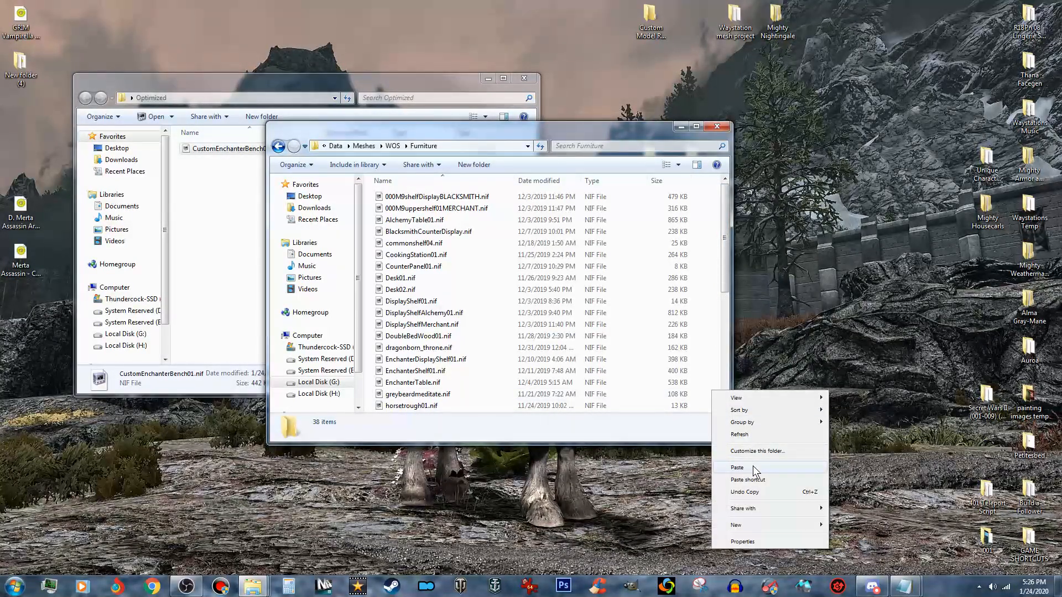
pyautogui.click(752, 468)
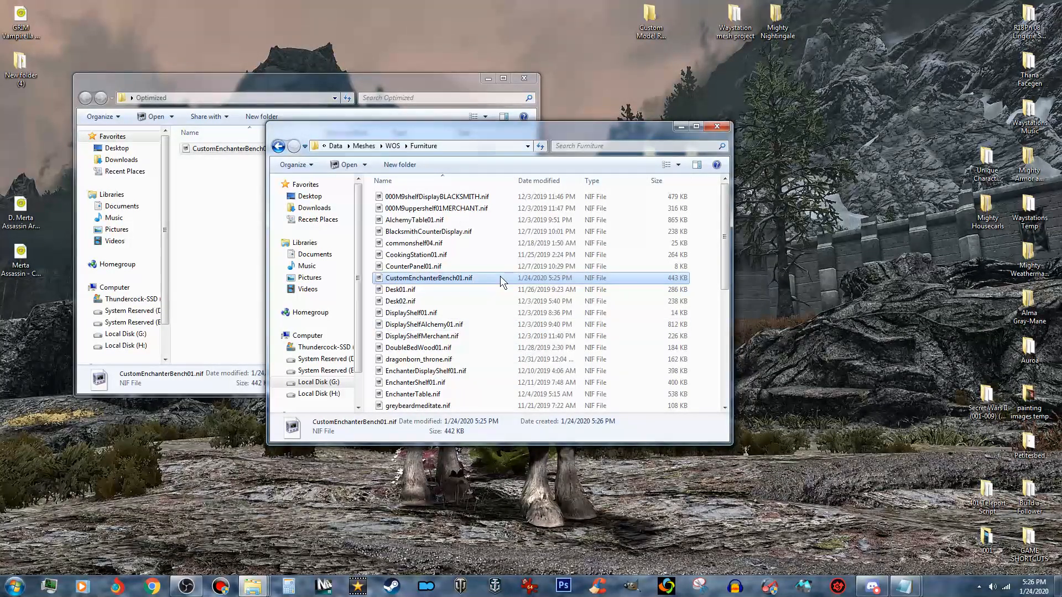
pyautogui.click(717, 126)
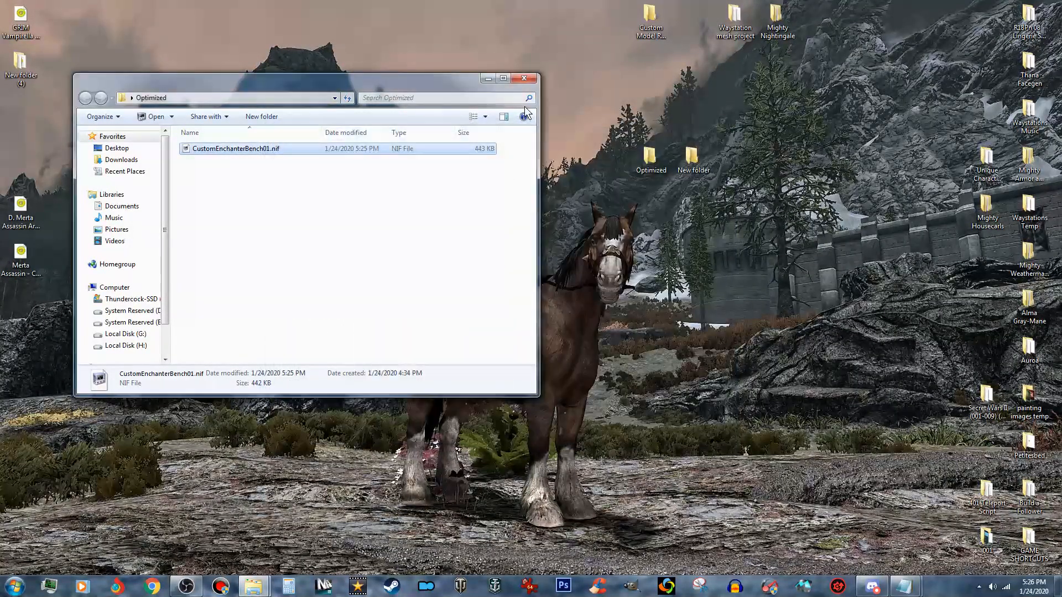
pyautogui.click(523, 78)
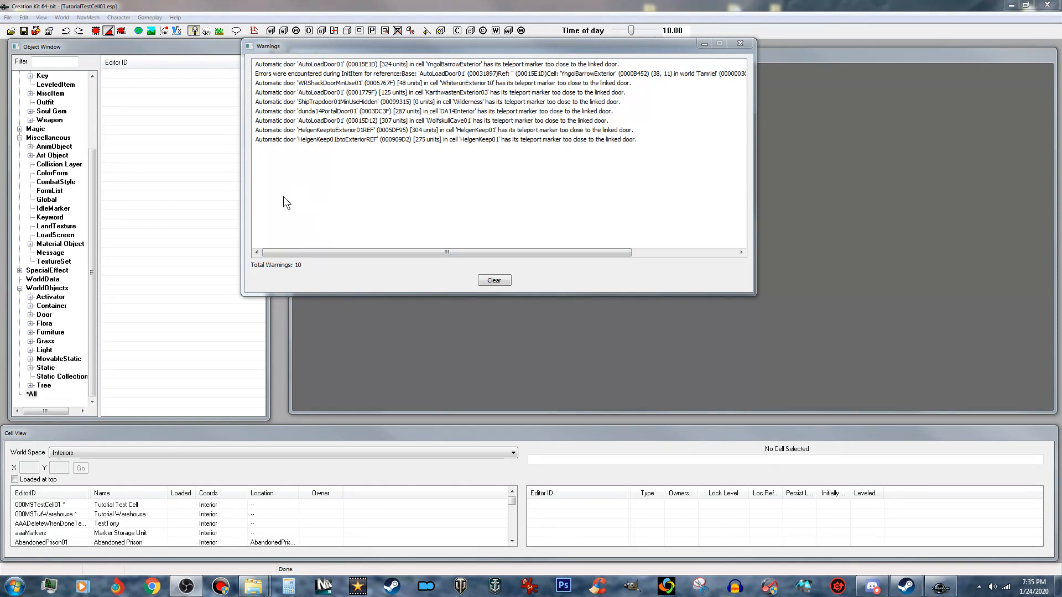
# - Switch to Creation Kit, open the static 1stPersonAkaviriKatana for editing and set its ID to 000M9_CusEncBench01
pyautogui.click(48, 367)
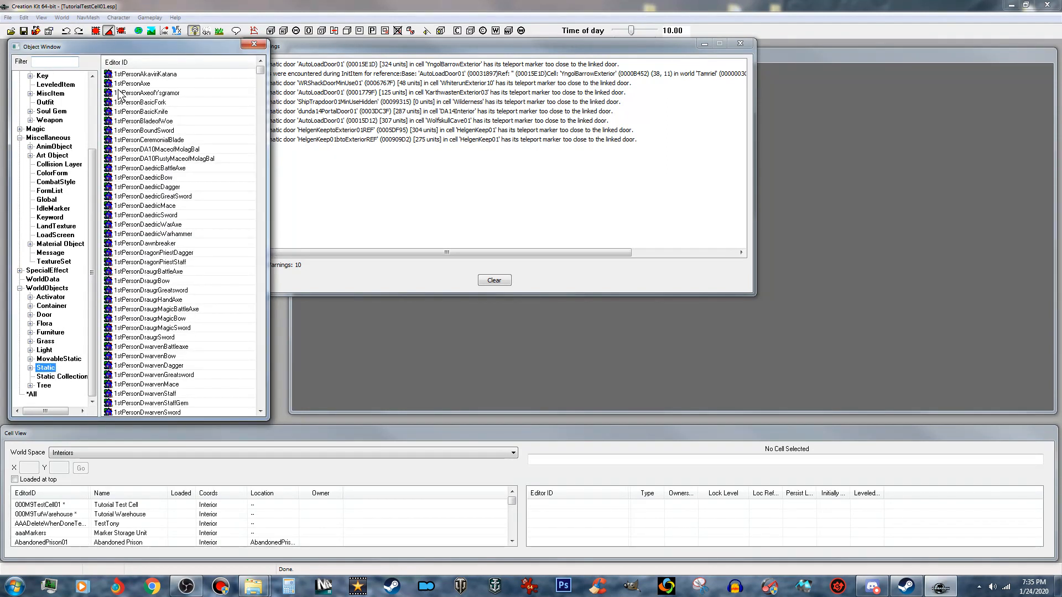
pyautogui.doubleClick(172, 74)
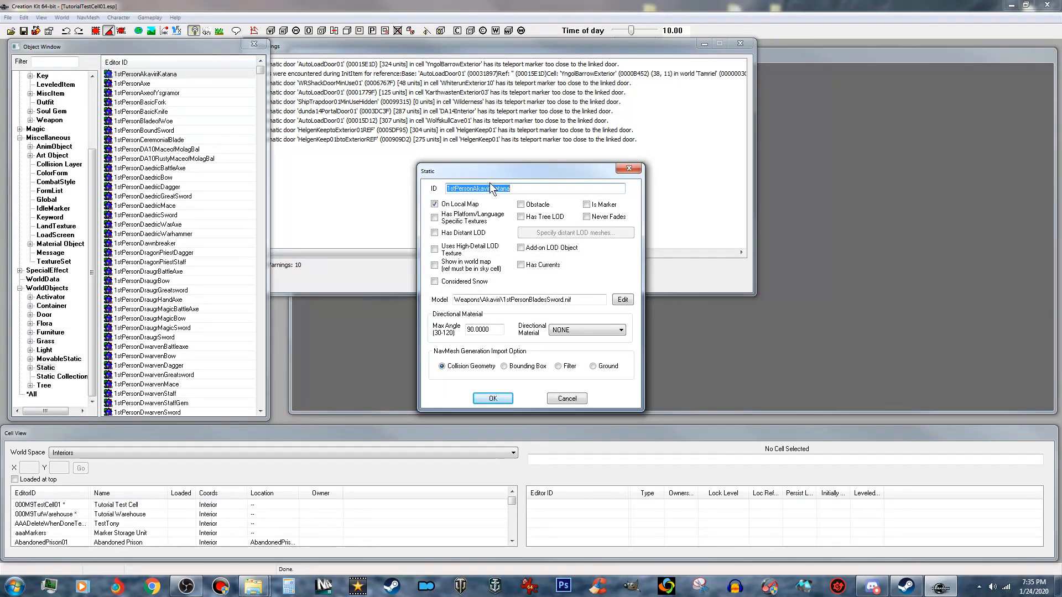
pyautogui.write('000M9_CusEncBench01')
# - Assign WOS\Furniture\CustomEnchanterBench01.nif as the static's model and save 000M9_CusEncBench01 as a new form
pyautogui.click(622, 299)
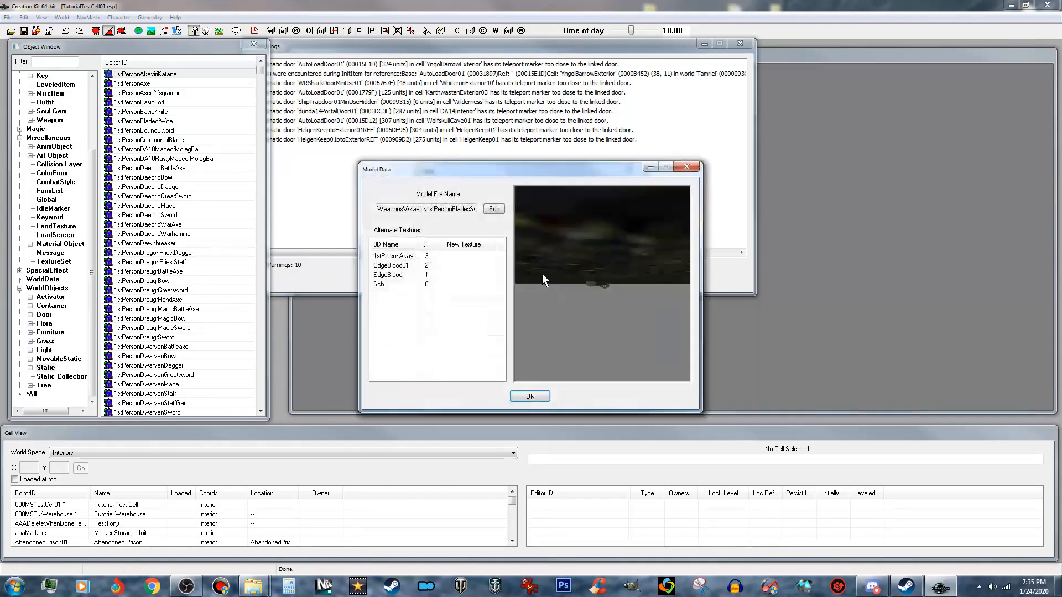
pyautogui.click(494, 209)
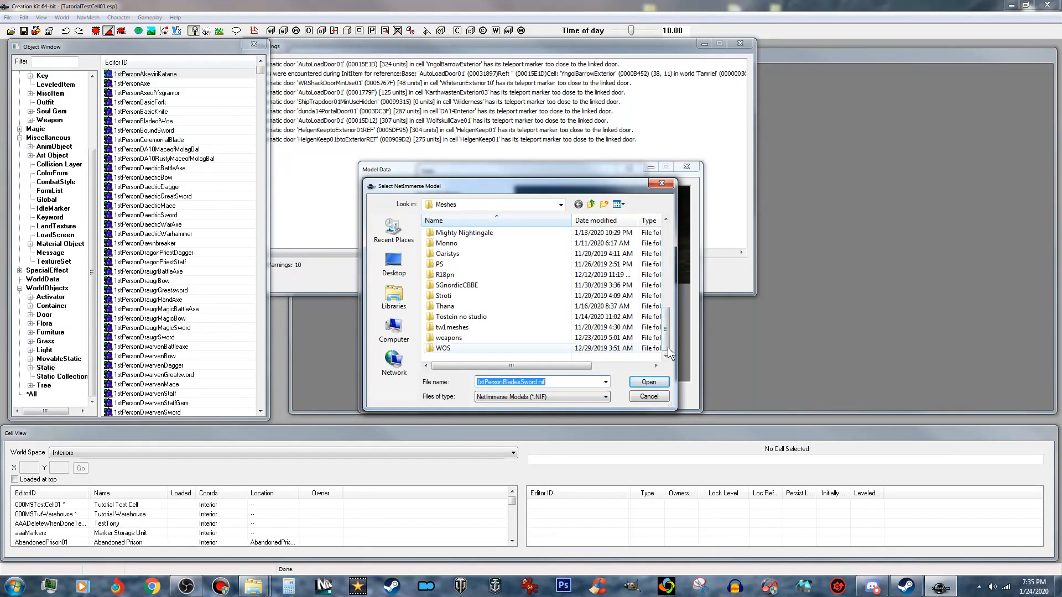
pyautogui.doubleClick(488, 346)
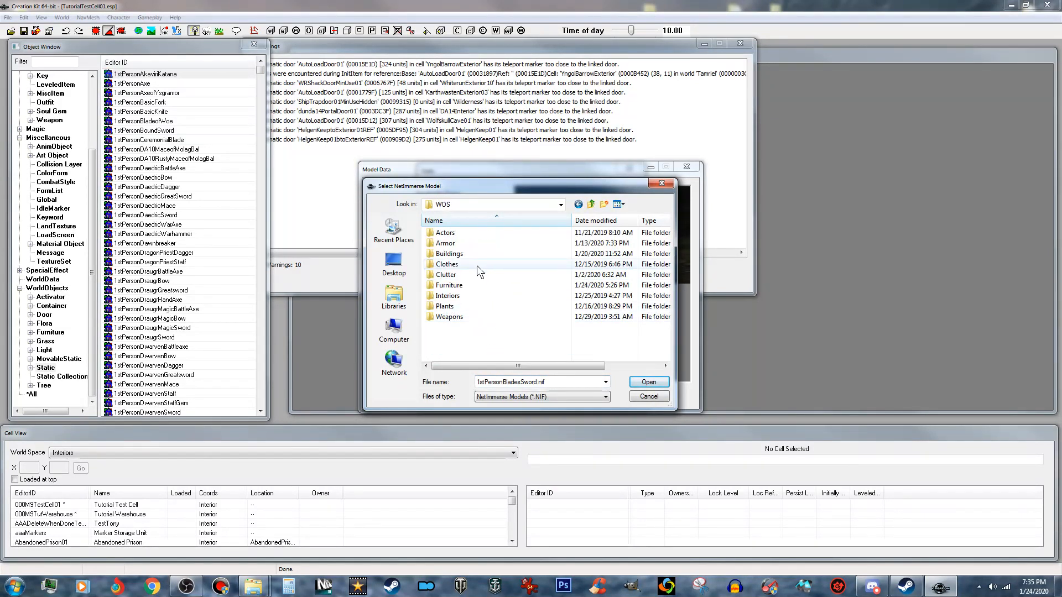
pyautogui.click(479, 284)
pyautogui.doubleClick(479, 285)
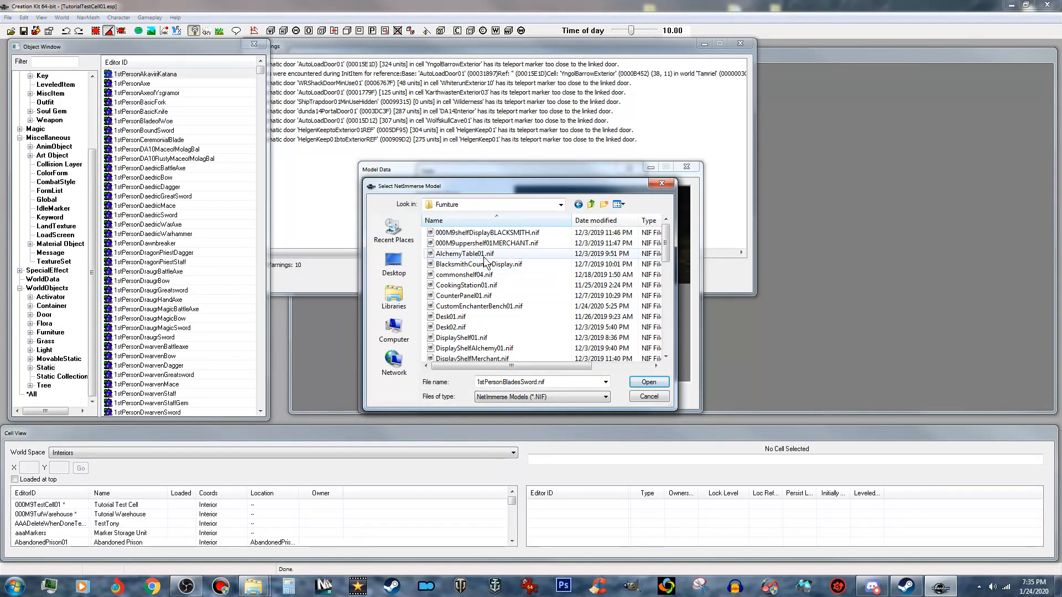
pyautogui.click(520, 306)
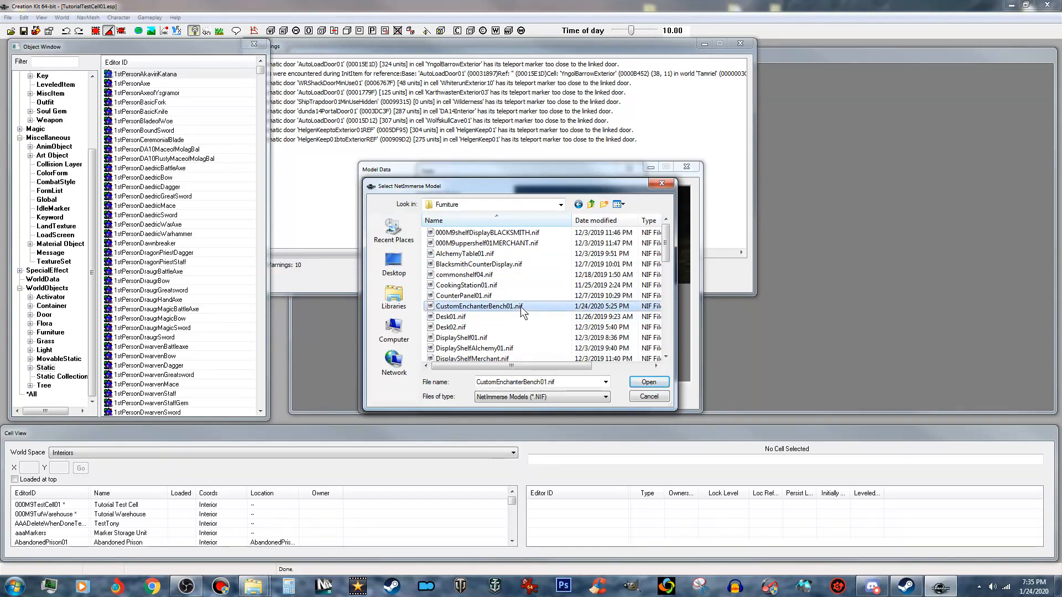
pyautogui.click(650, 381)
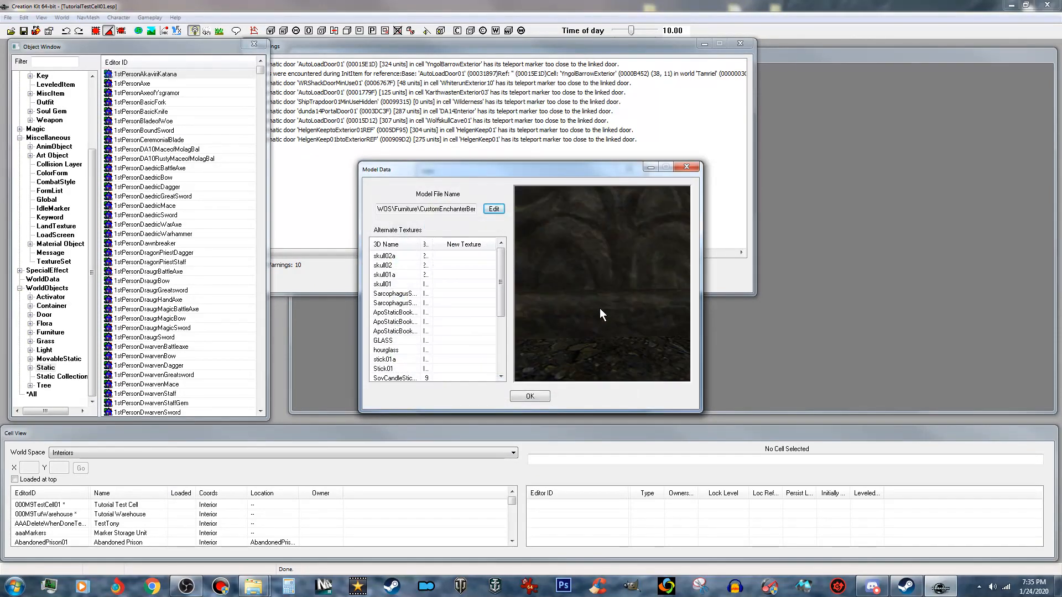
pyautogui.click(528, 397)
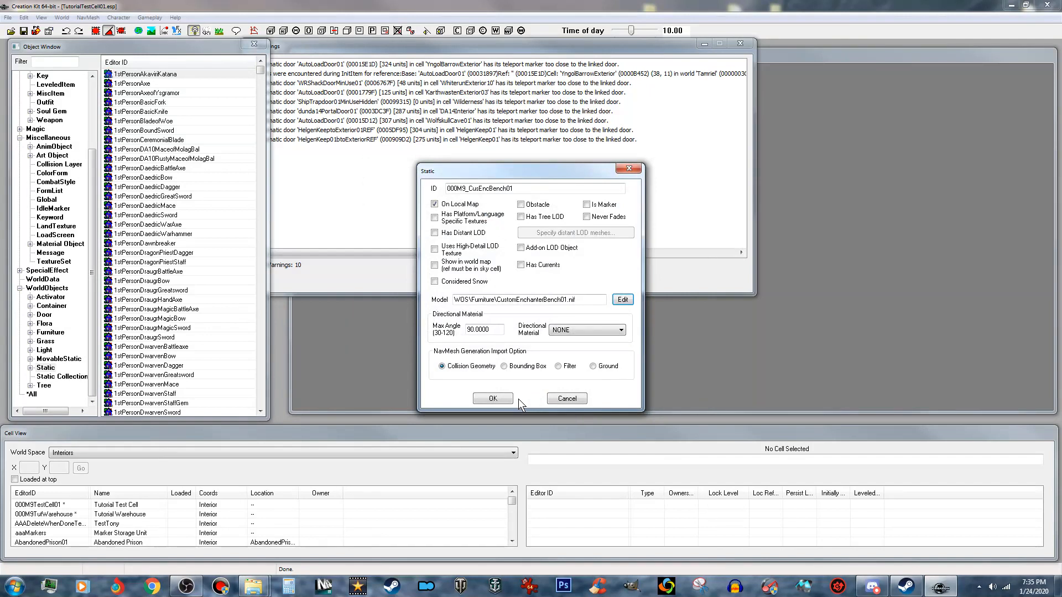
pyautogui.click(505, 401)
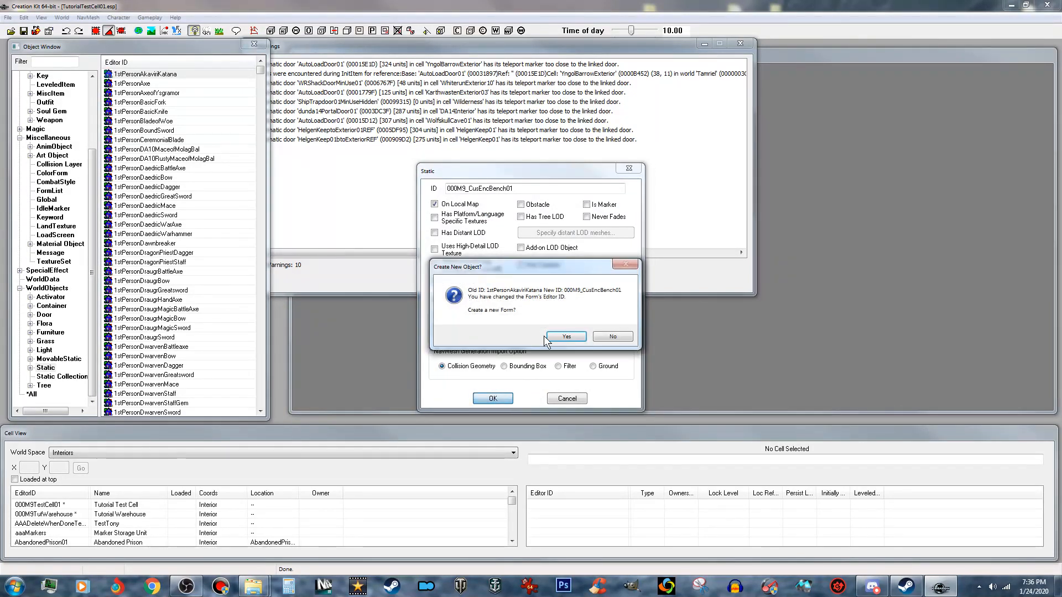
pyautogui.click(577, 336)
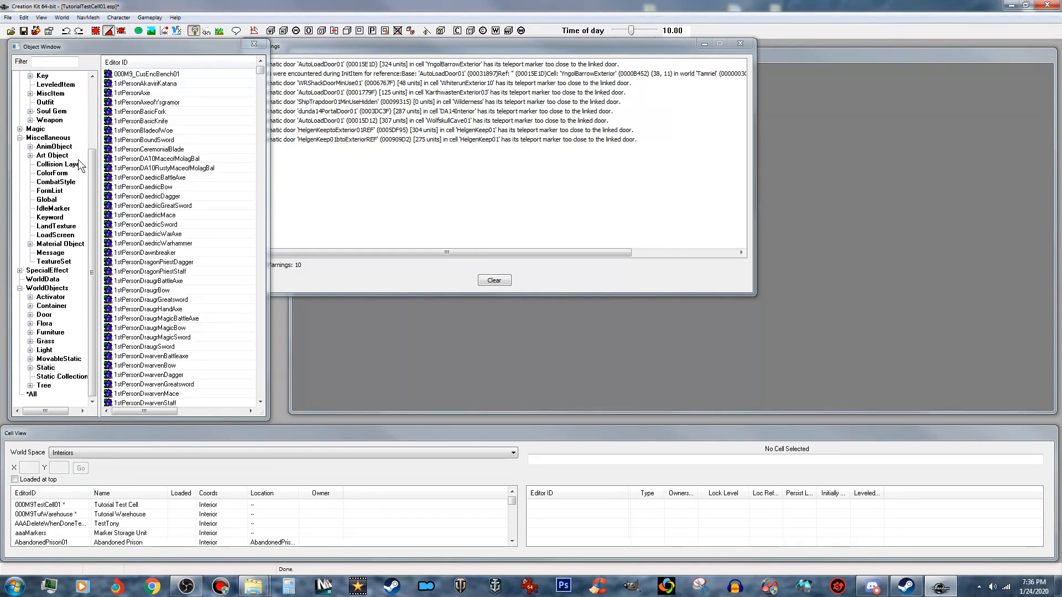
# - Filter the Furniture objects by "enchant" and open CraftingEnchantingWorkbenchTabletop for editing, accepting all warnings
pyautogui.click(58, 333)
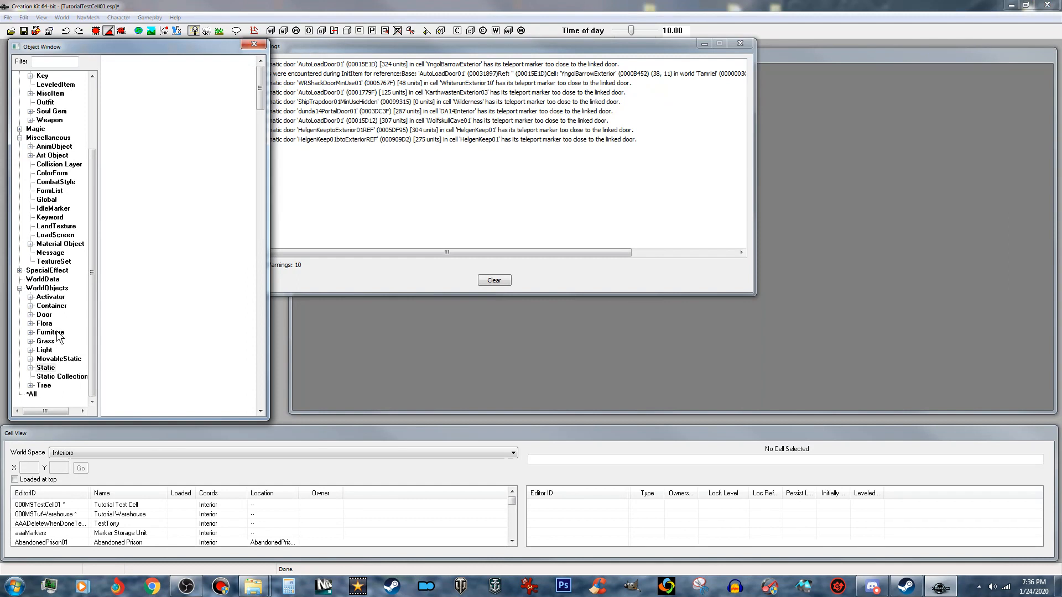
pyautogui.click(54, 62)
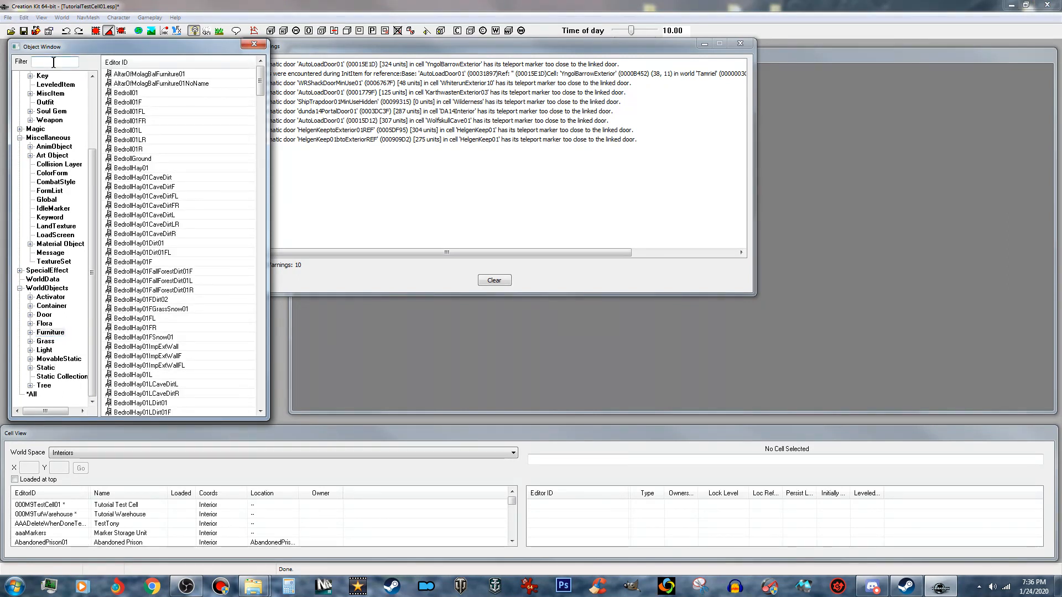
pyautogui.write('enchant')
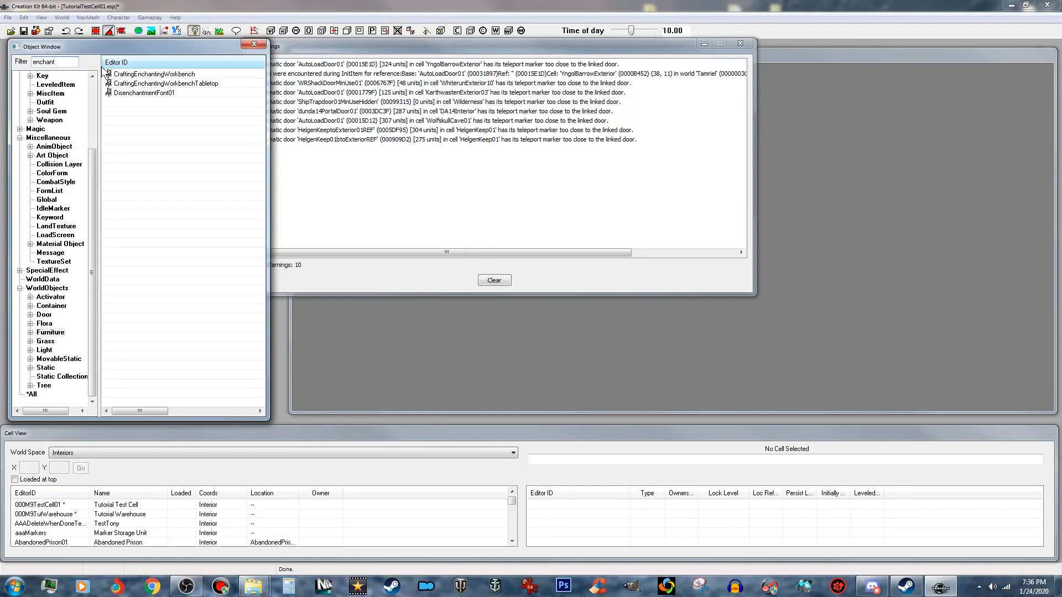
pyautogui.click(183, 84)
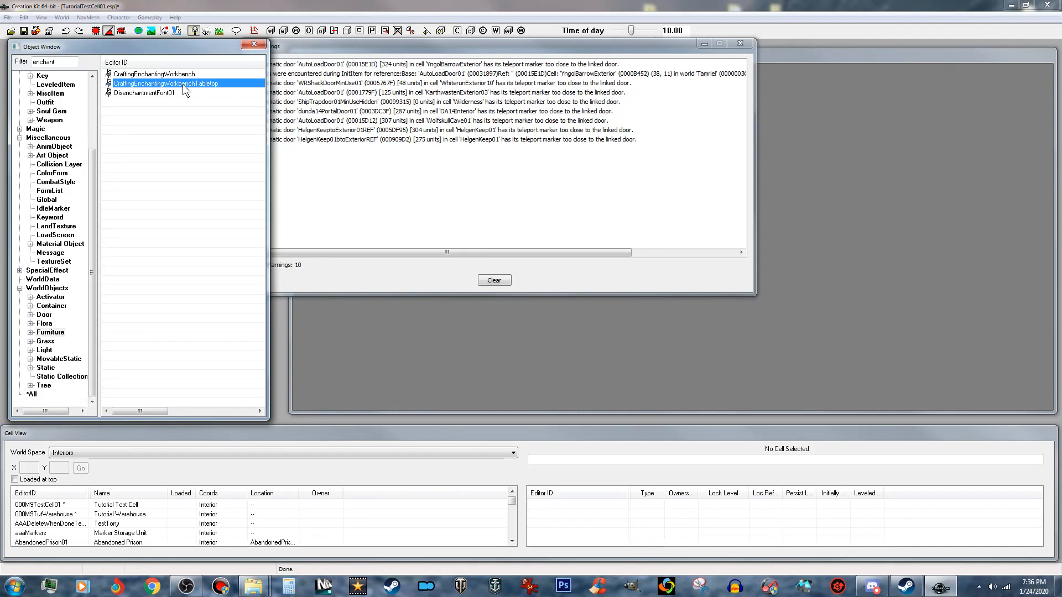
pyautogui.doubleClick(185, 85)
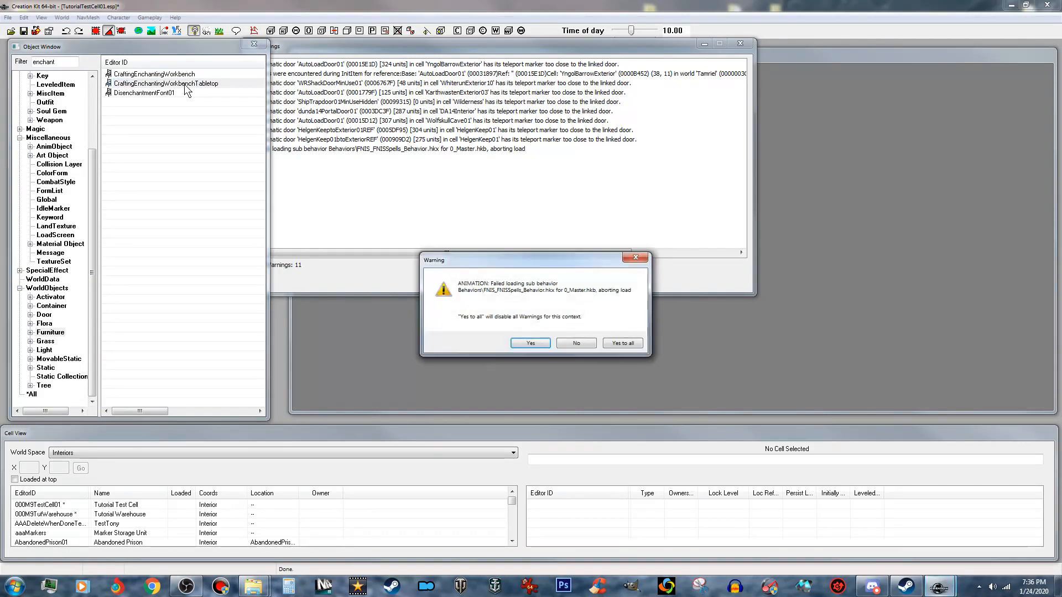
pyautogui.click(636, 343)
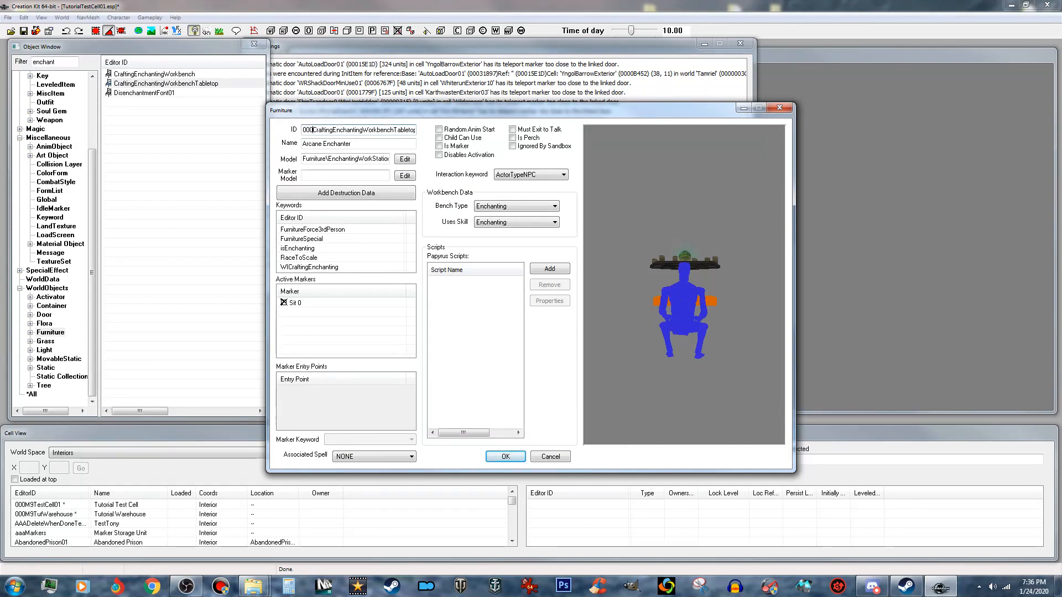
# - Set the furniture's ID to 000M9_CraftingEnchantingWorkbenchTabletop, enable Is Marker and save it as a new form
pyautogui.write('9_')
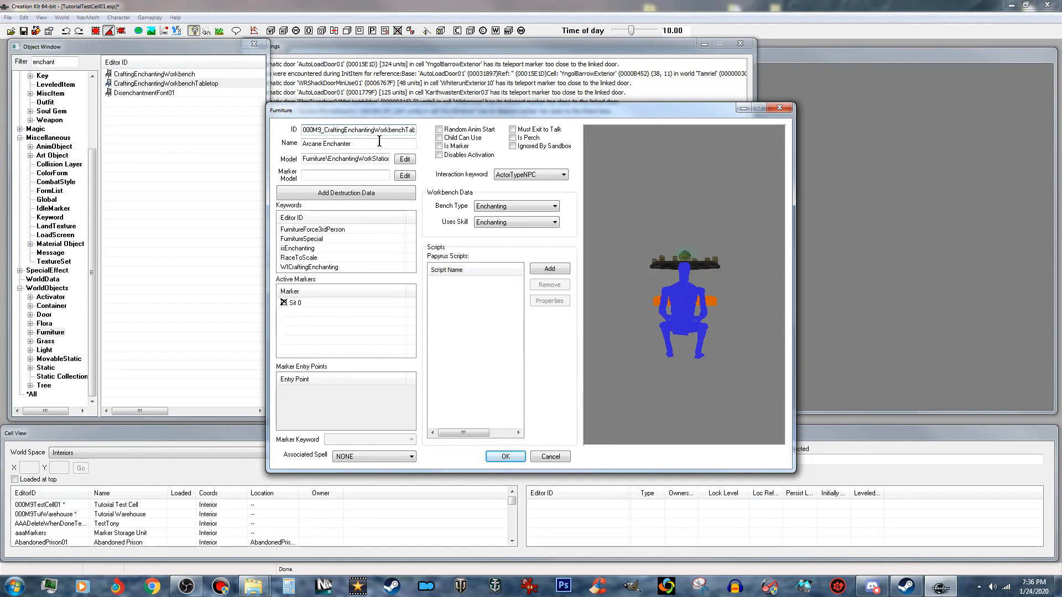
pyautogui.click(440, 146)
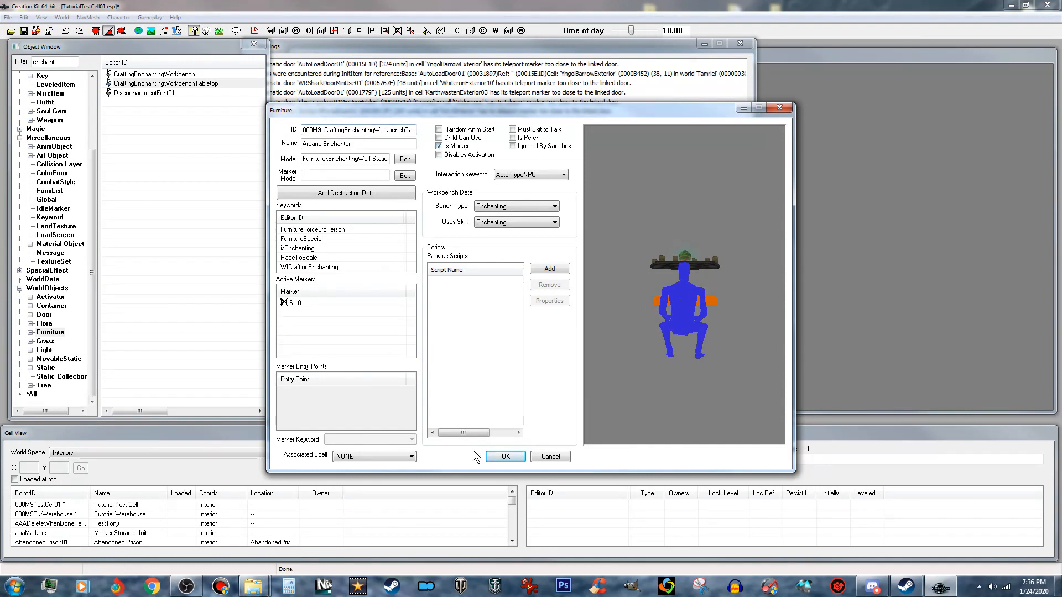
pyautogui.click(505, 457)
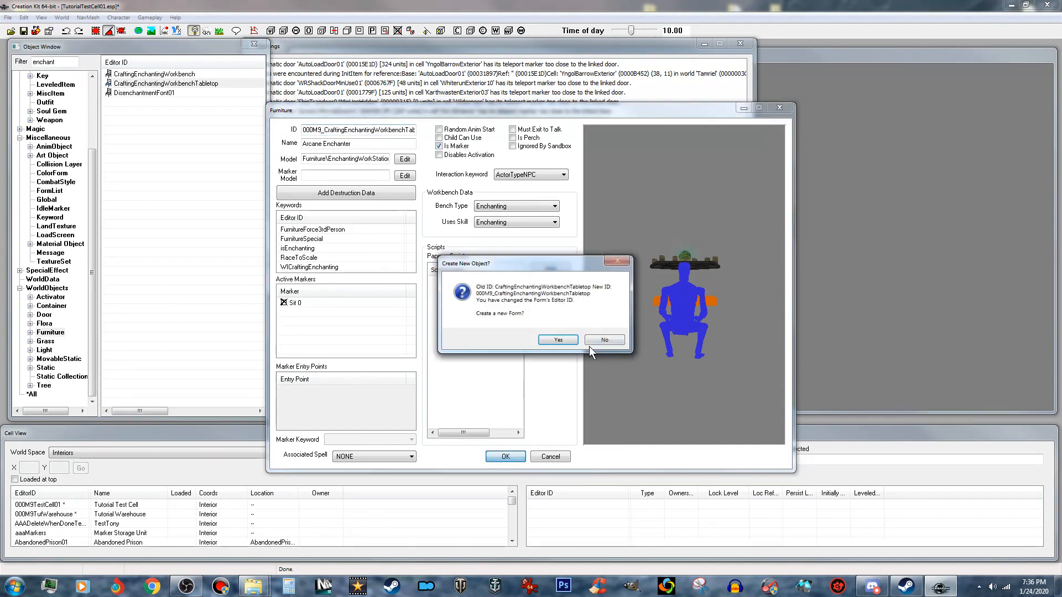
pyautogui.click(563, 339)
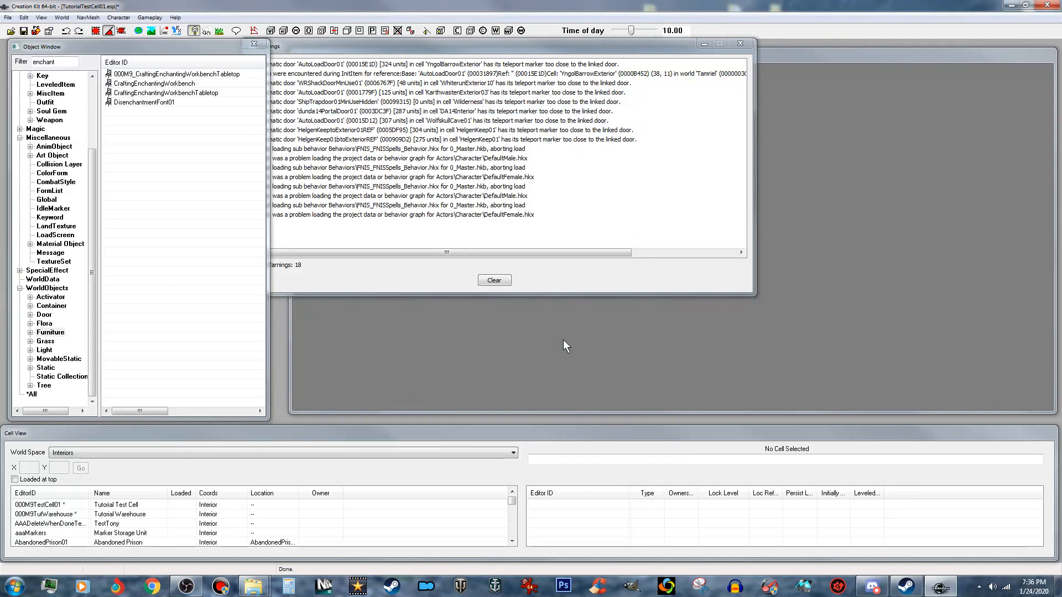
# - List the Container objects without a filter and open BarrelEmpty01 for editing
pyautogui.click(53, 306)
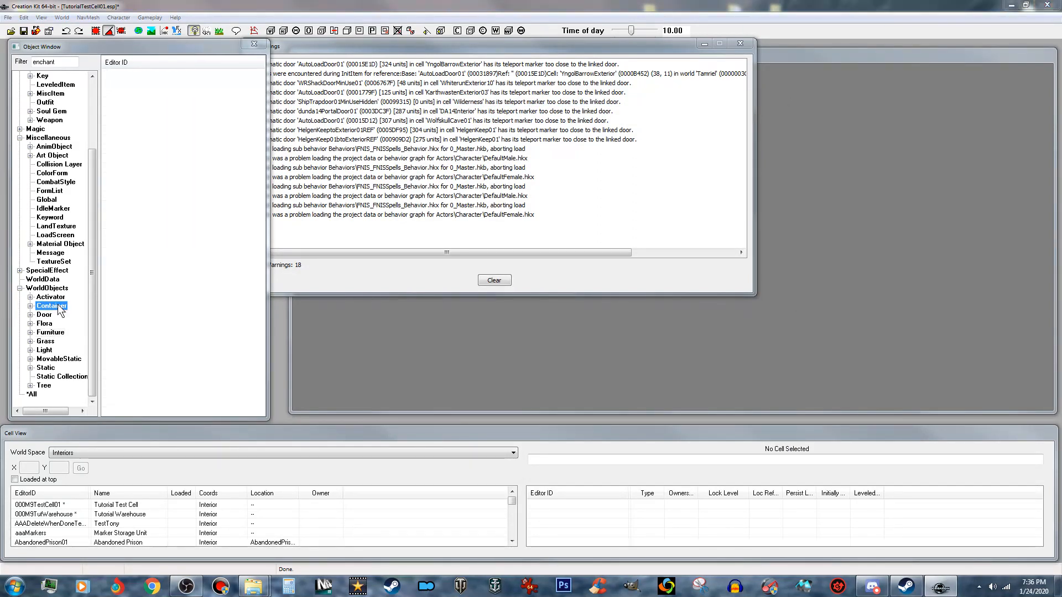
pyautogui.doubleClick(59, 62)
pyautogui.press('BackSpace')
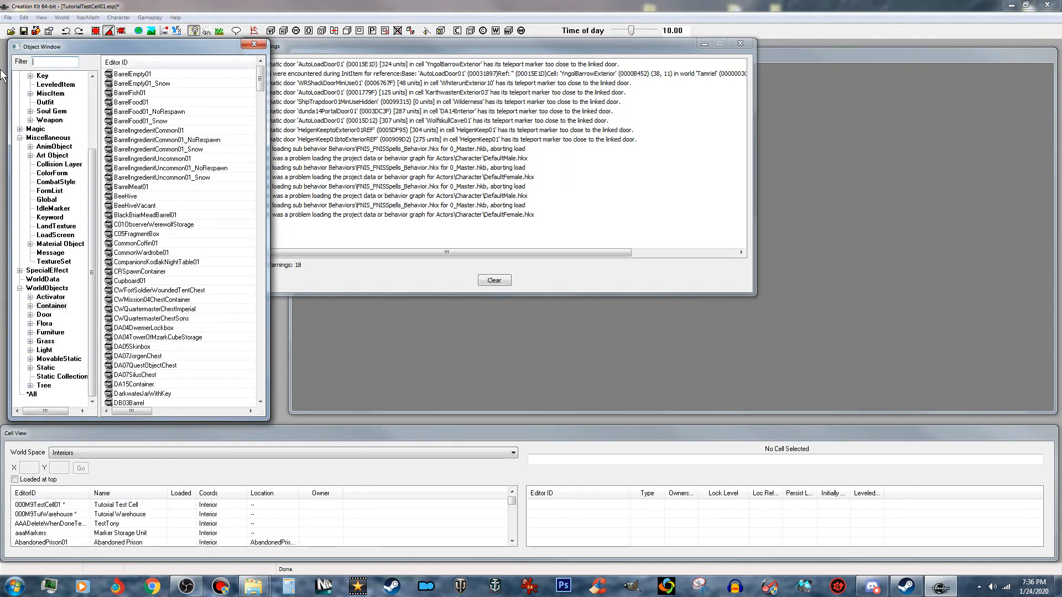
pyautogui.click(138, 75)
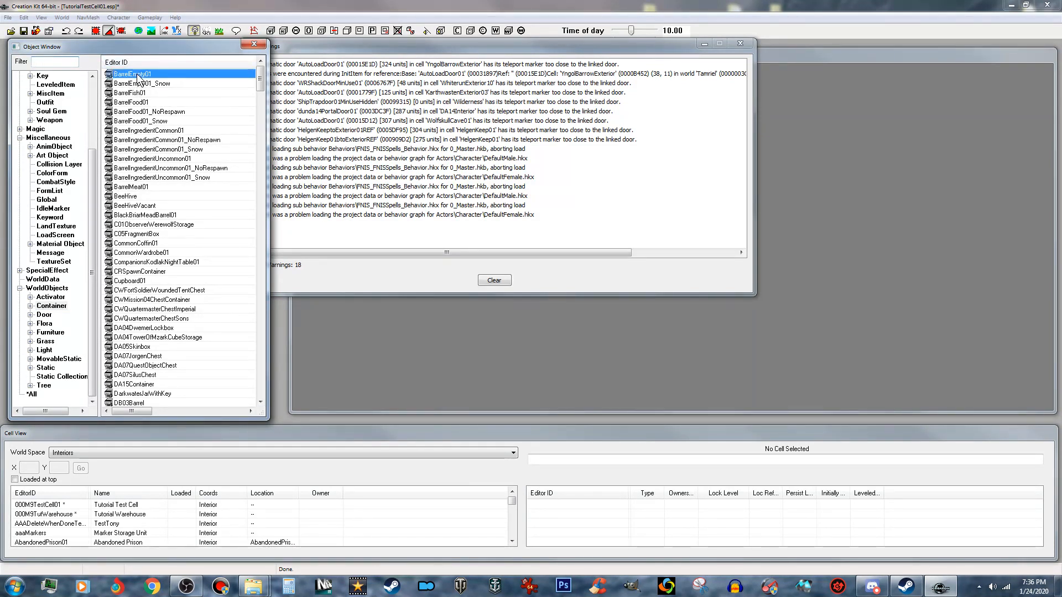
pyautogui.doubleClick(205, 73)
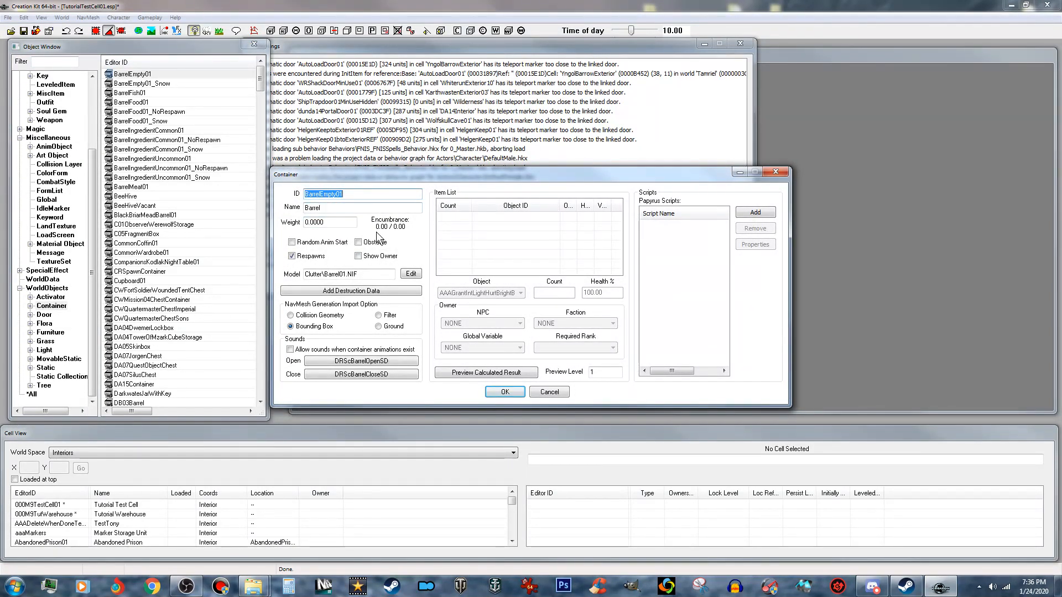
# - Set the container's ID to 000M9_InvChest and its name to Skull Storage, and disable Respawns
pyautogui.write('000M9_InvChest')
pyautogui.click(294, 257)
pyautogui.moveTo(331, 209); pyautogui.dragTo(271, 215)
pyautogui.write('S')
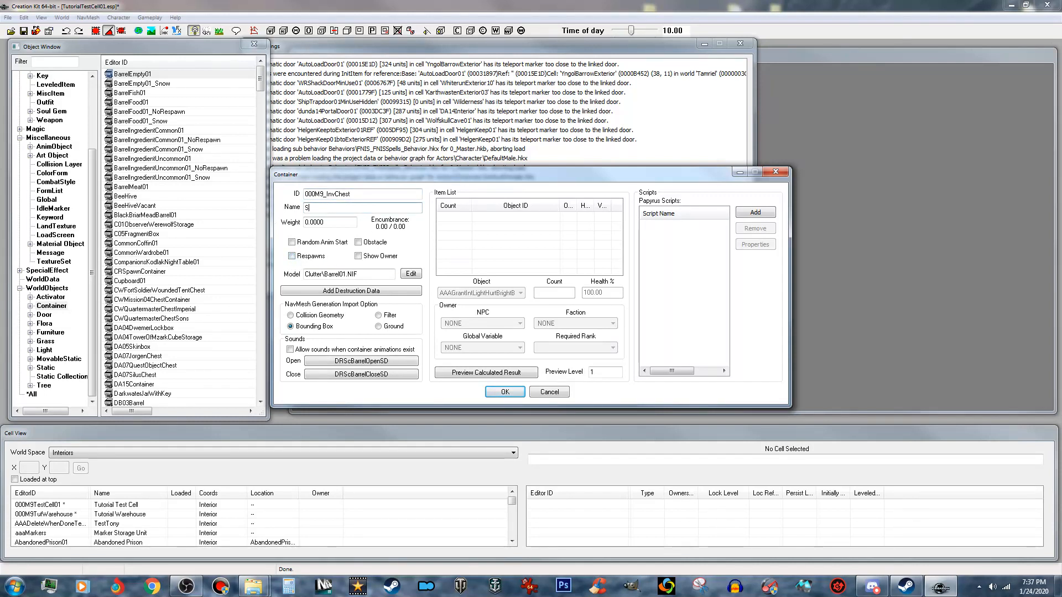
pyautogui.write('kull Storage')
pyautogui.moveTo(501, 172); pyautogui.dragTo(749, 193)
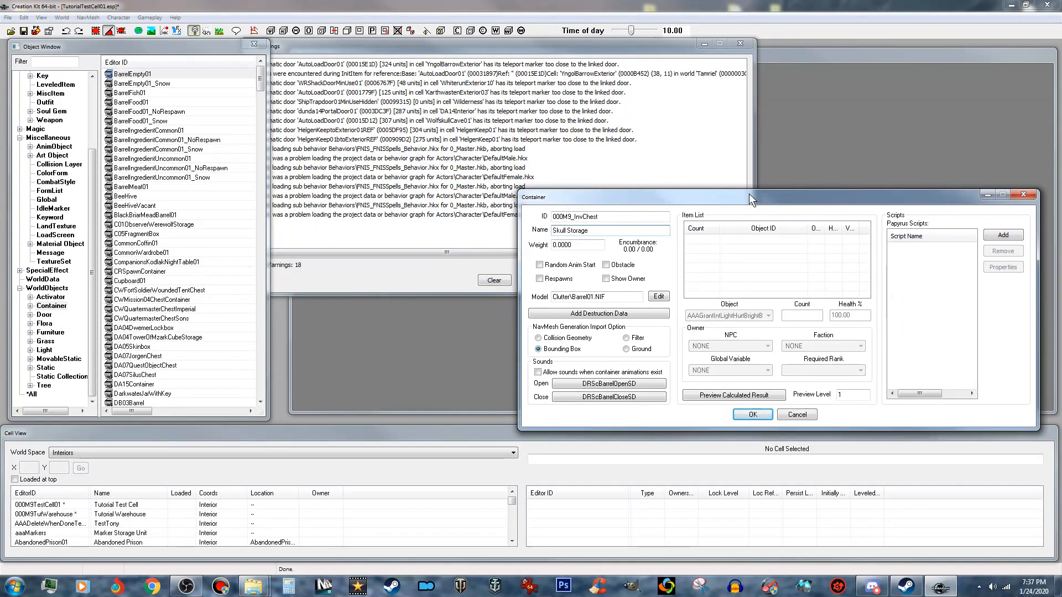
# - Filter the Activator objects by "weaponra" and open WeaponRackCOAMidACTIVATOR for editing
pyautogui.click(62, 298)
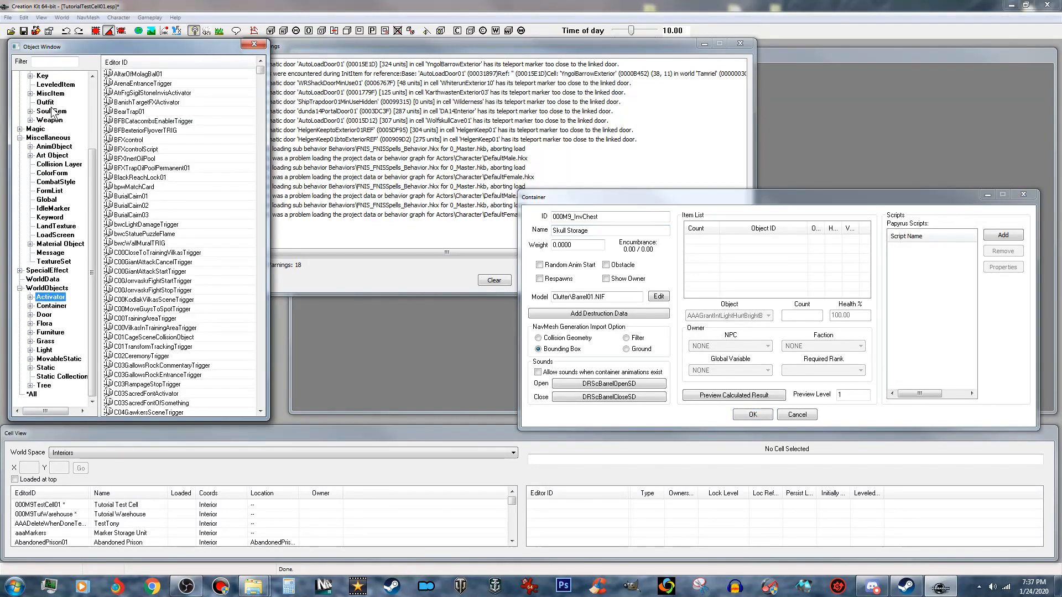
pyautogui.click(57, 65)
pyautogui.write('weapon')
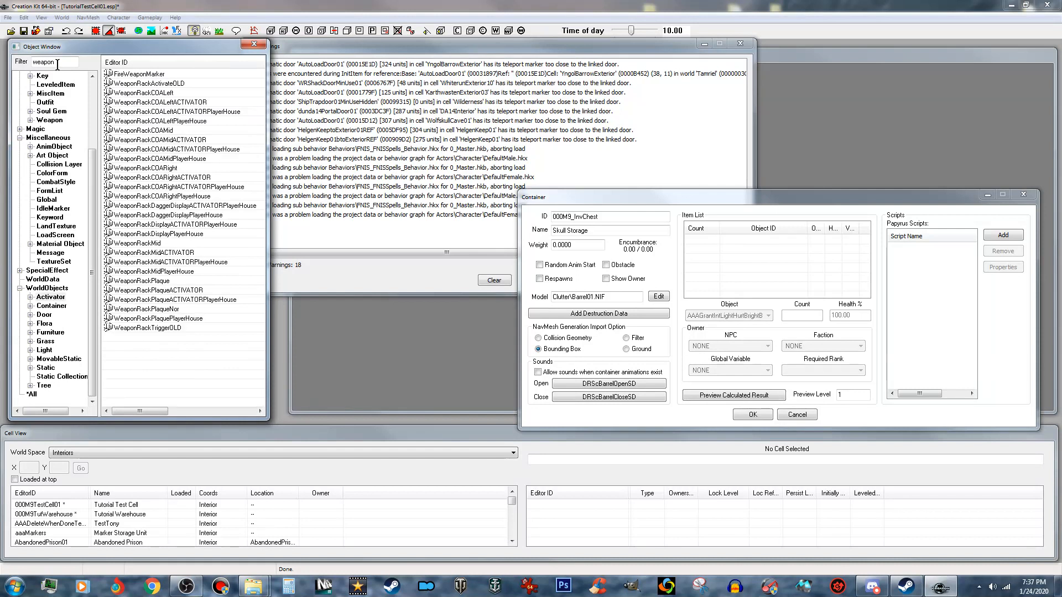
pyautogui.write('r')
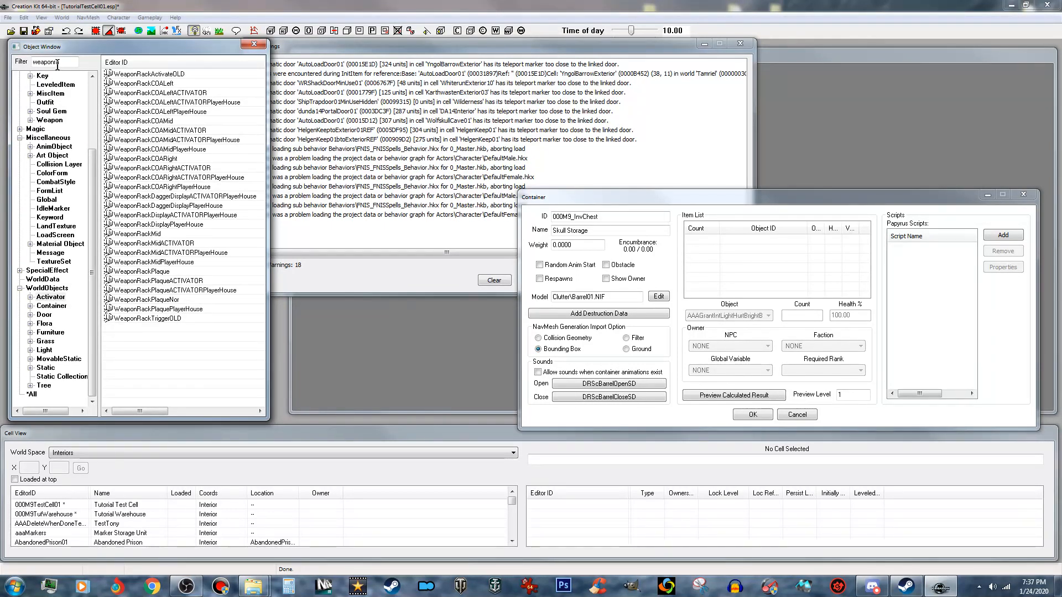
pyautogui.write('a')
pyautogui.doubleClick(174, 132)
pyautogui.moveTo(496, 192); pyautogui.dragTo(310, 173)
# - Copy the activator's full model file path from its model data and close the activator
pyautogui.click(205, 222)
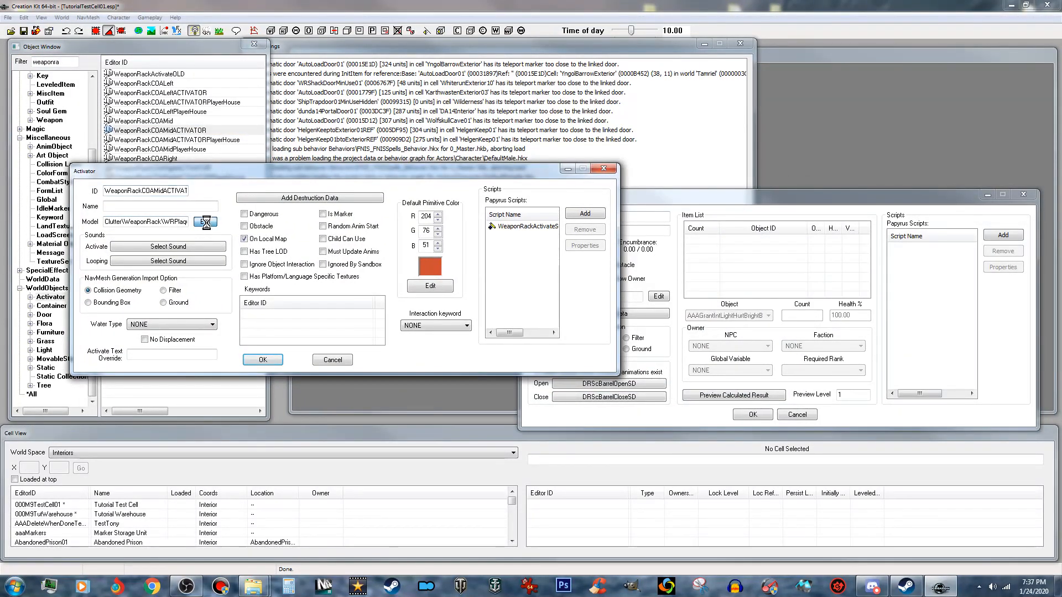
pyautogui.rightClick(441, 213)
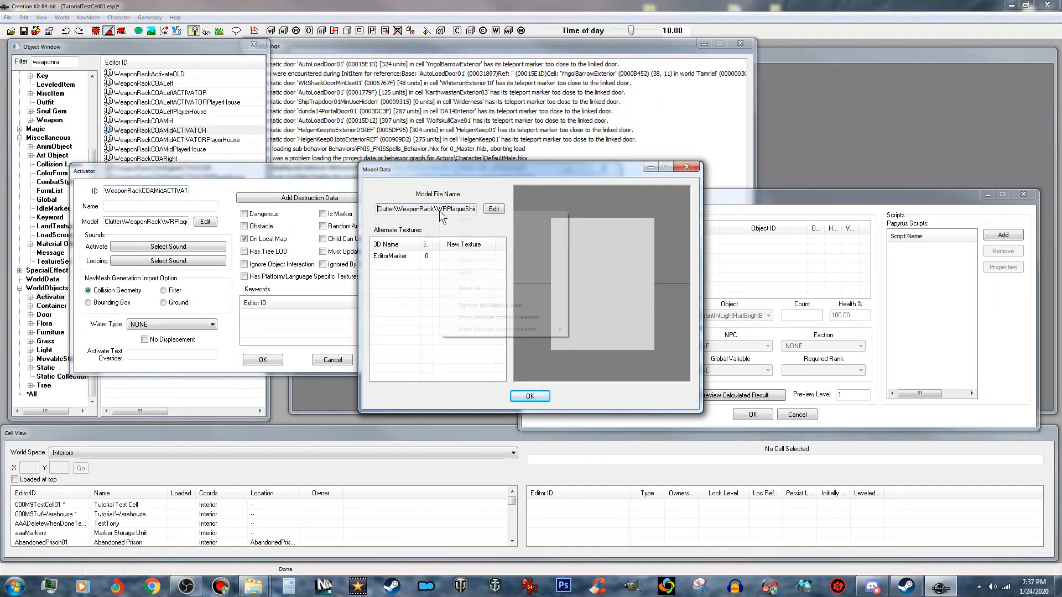
pyautogui.click(469, 288)
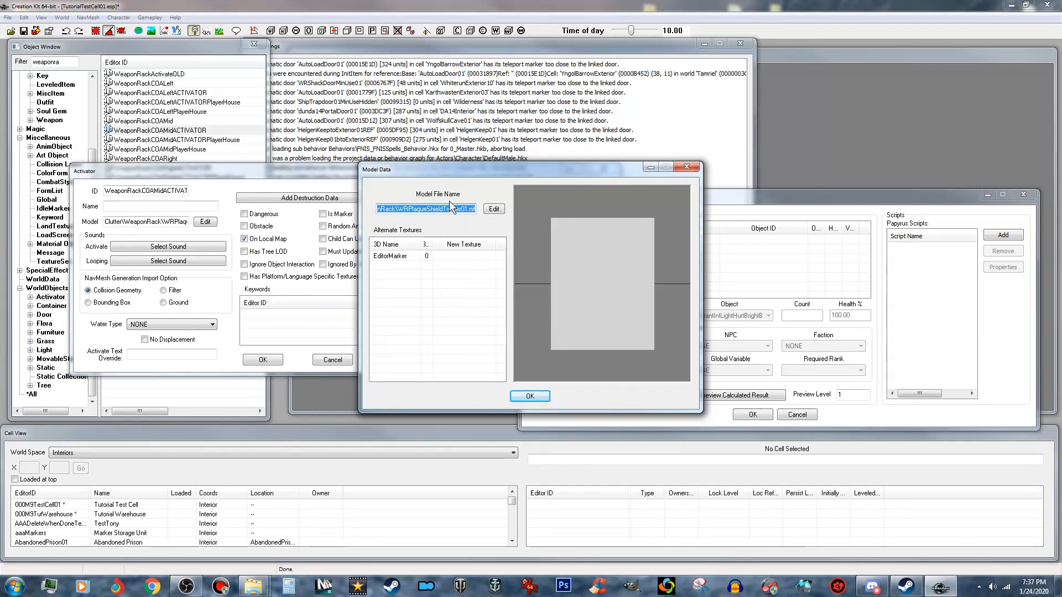
pyautogui.rightClick(461, 211)
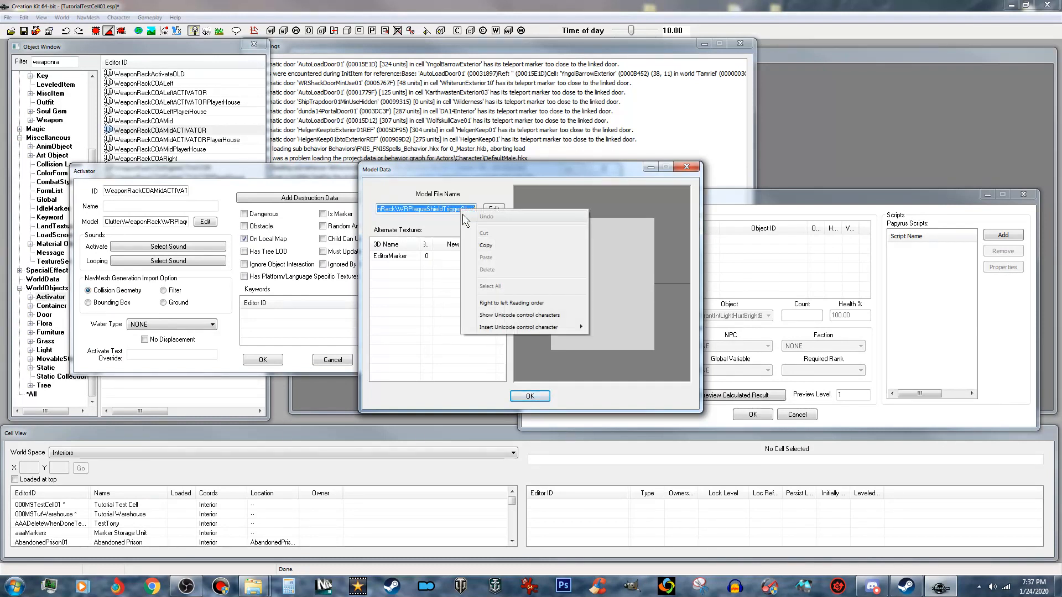
pyautogui.click(486, 245)
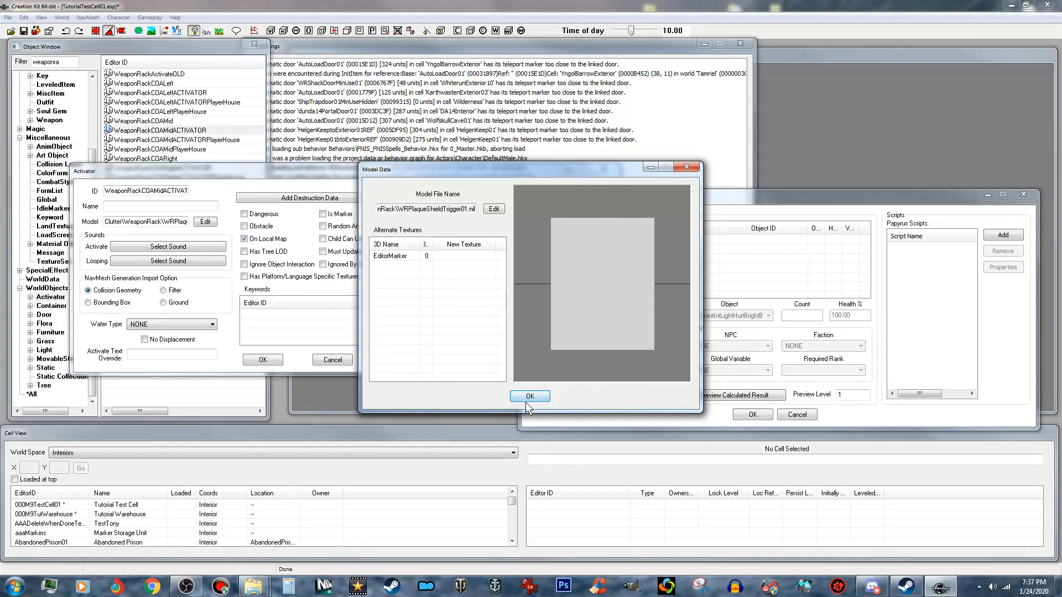
pyautogui.click(530, 396)
pyautogui.click(263, 360)
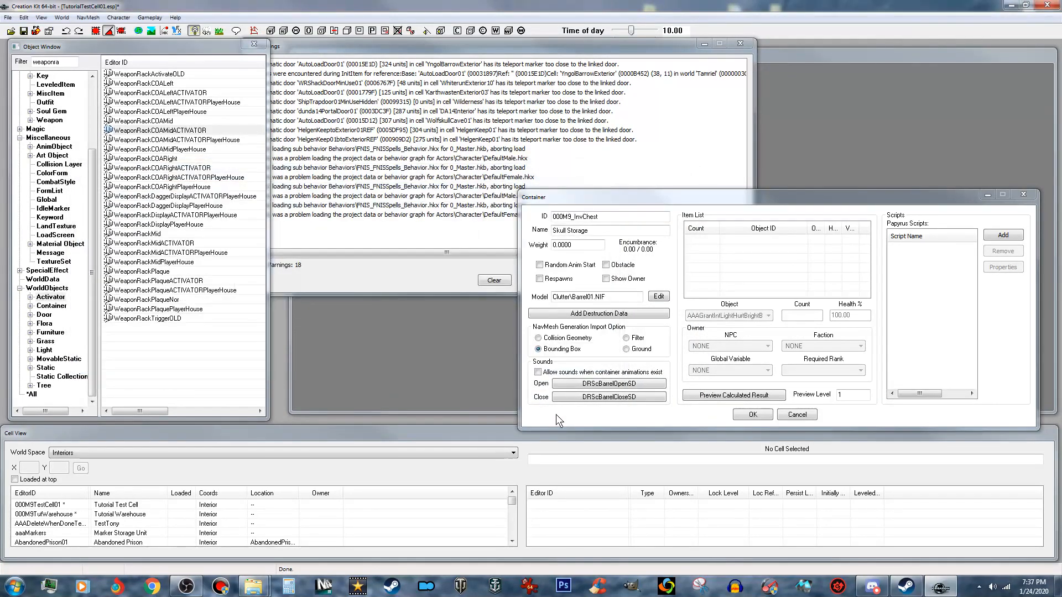
# - Assign Clutter\WeaponRack\WRPlaqueShieldTrigger01.nif as the container's model and save 000M9_InvChest as a new form
pyautogui.click(655, 297)
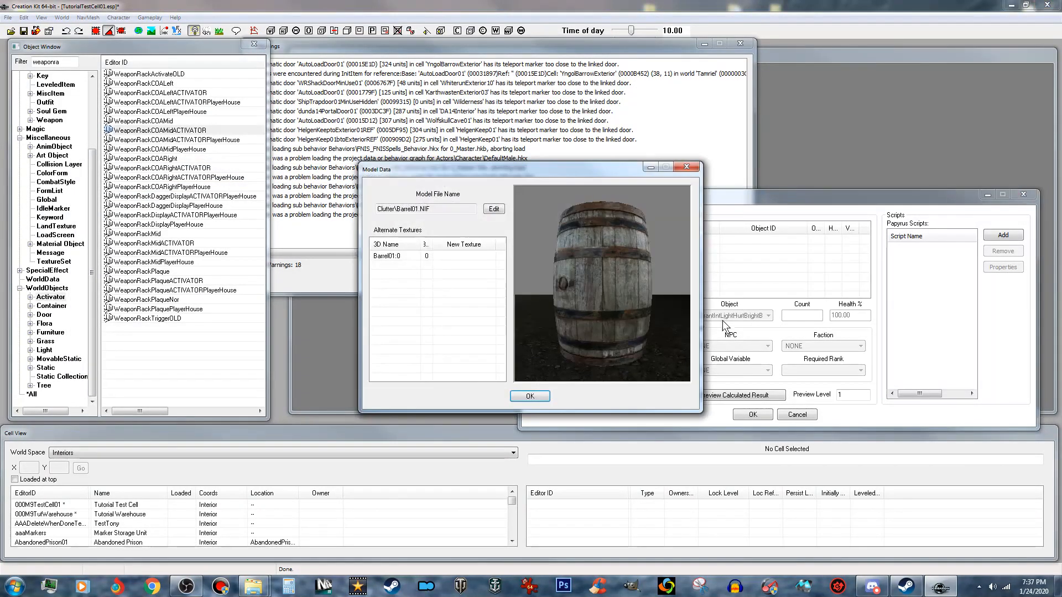
pyautogui.click(494, 209)
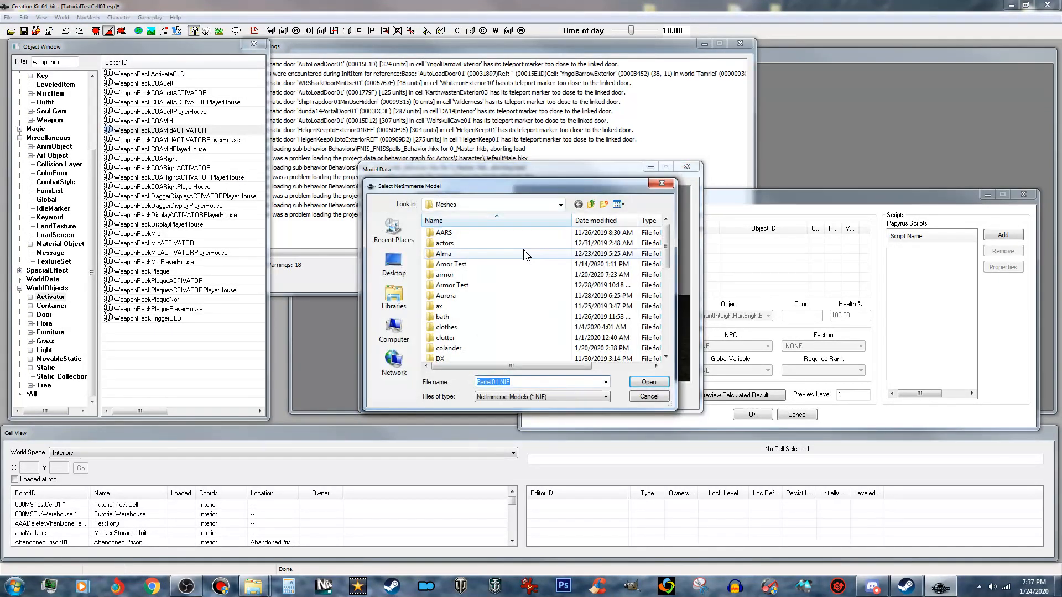
pyautogui.rightClick(498, 382)
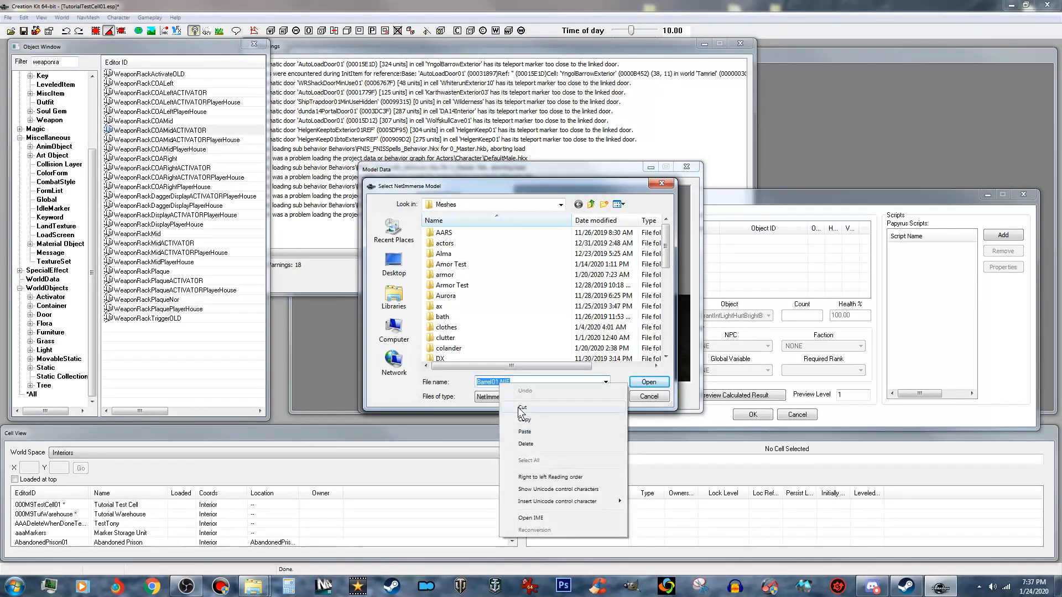
pyautogui.click(525, 439)
pyautogui.click(641, 383)
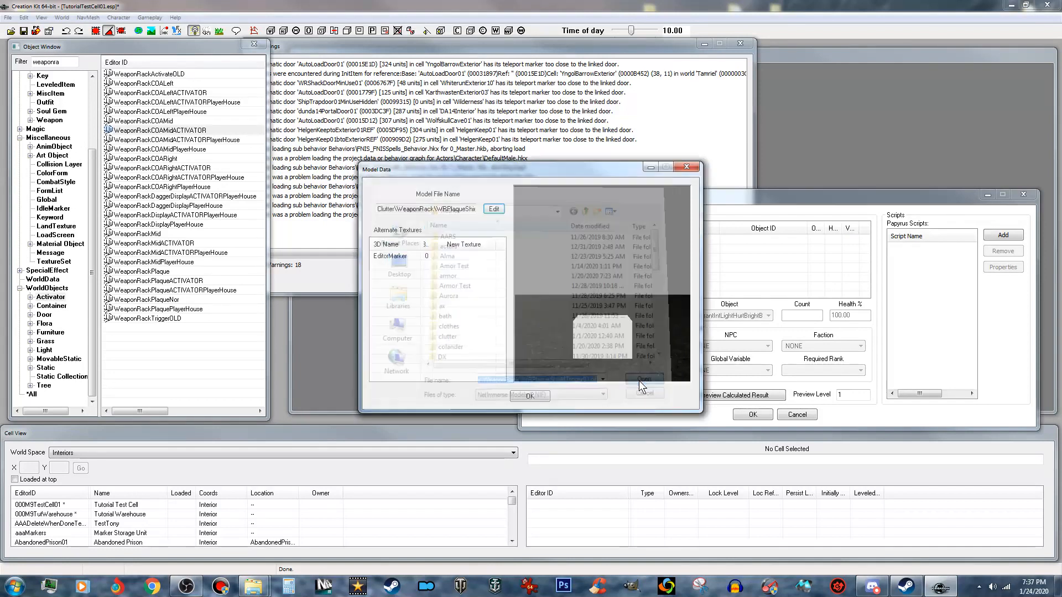
pyautogui.click(531, 396)
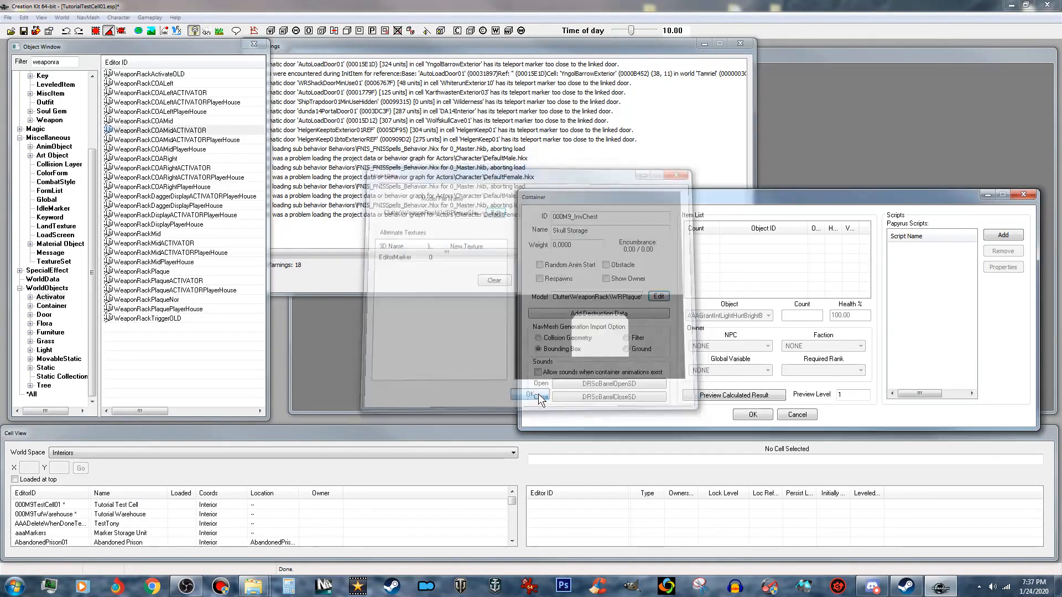
pyautogui.click(753, 415)
pyautogui.click(560, 339)
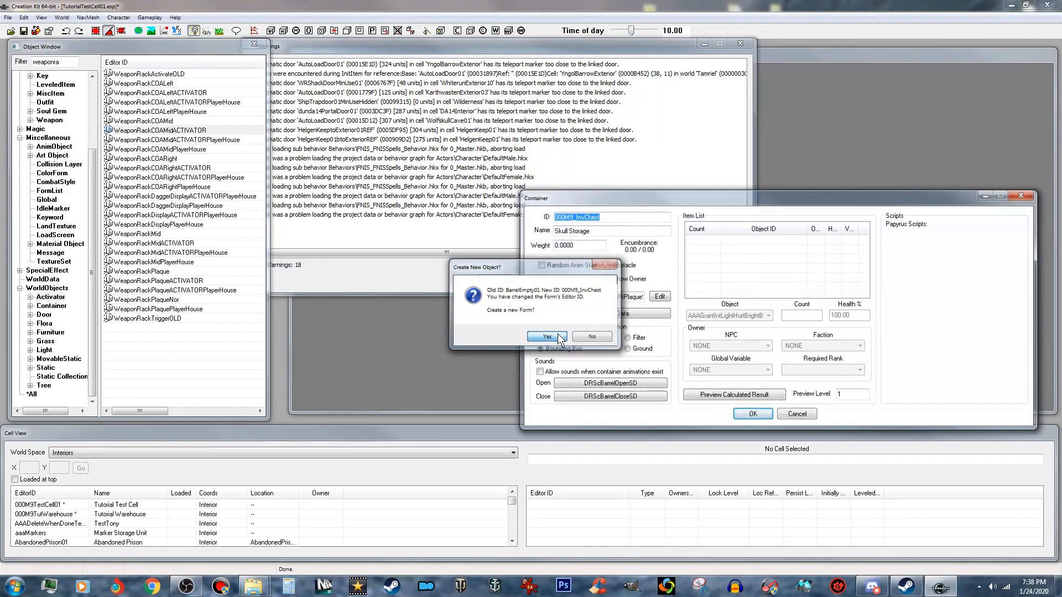
# - Load the interior cell 000M9TutWarehouse and bring an empty area of its wooden floor into view
pyautogui.doubleClick(75, 514)
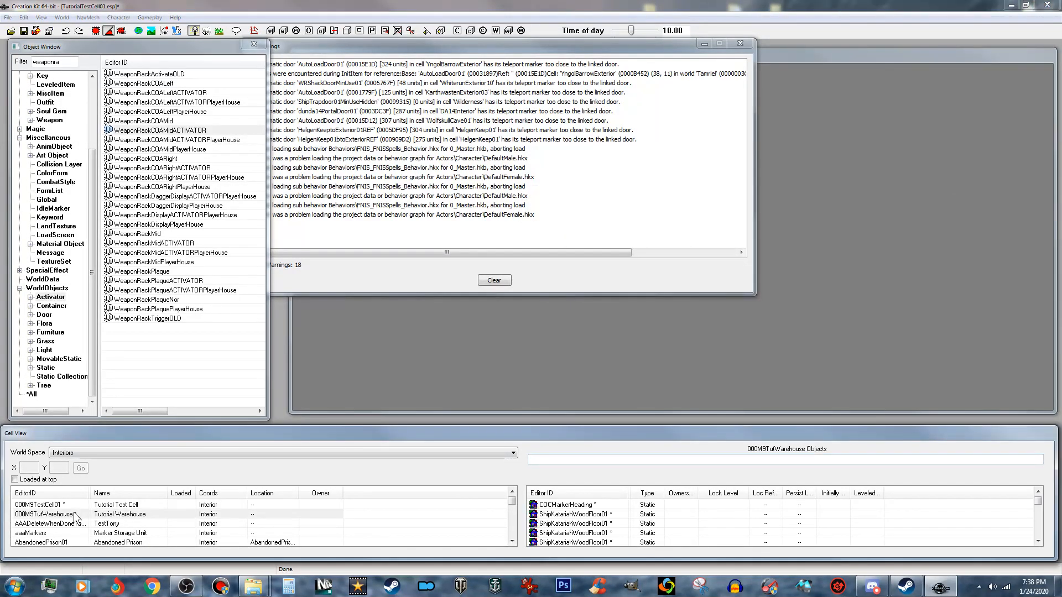
pyautogui.click(552, 277)
pyautogui.scroll(-2, 552, 277)
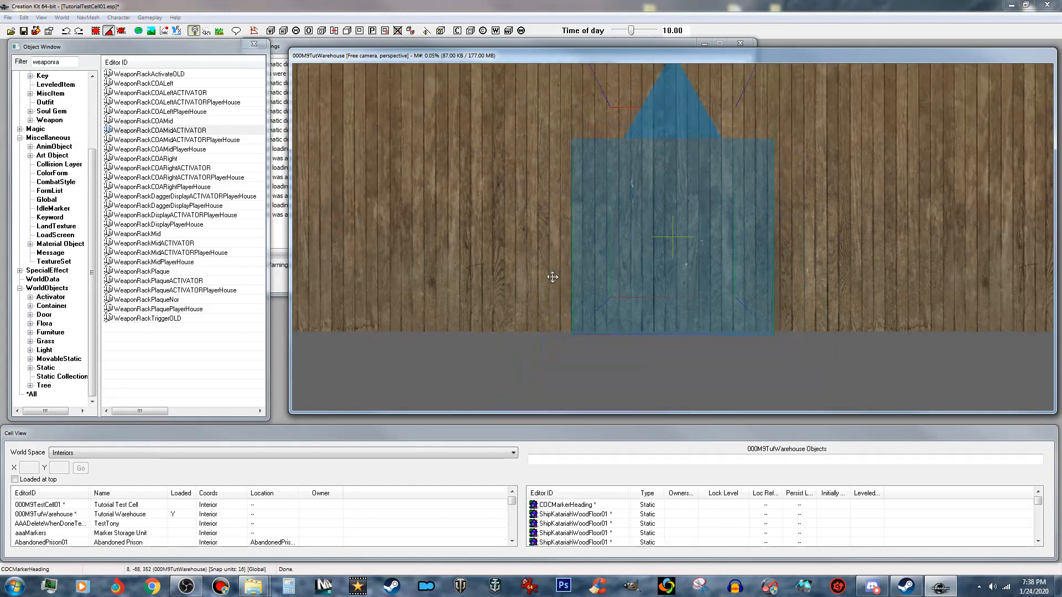
pyautogui.moveTo(561, 272)
pyautogui.keyDown('shift'); pyautogui.mouseDown(button='middle')
pyautogui.moveTo(567, 195)
pyautogui.moveTo(596, 180)
pyautogui.mouseUp(button='middle'); pyautogui.keyUp('shift')
pyautogui.scroll(-2, 595, 180)
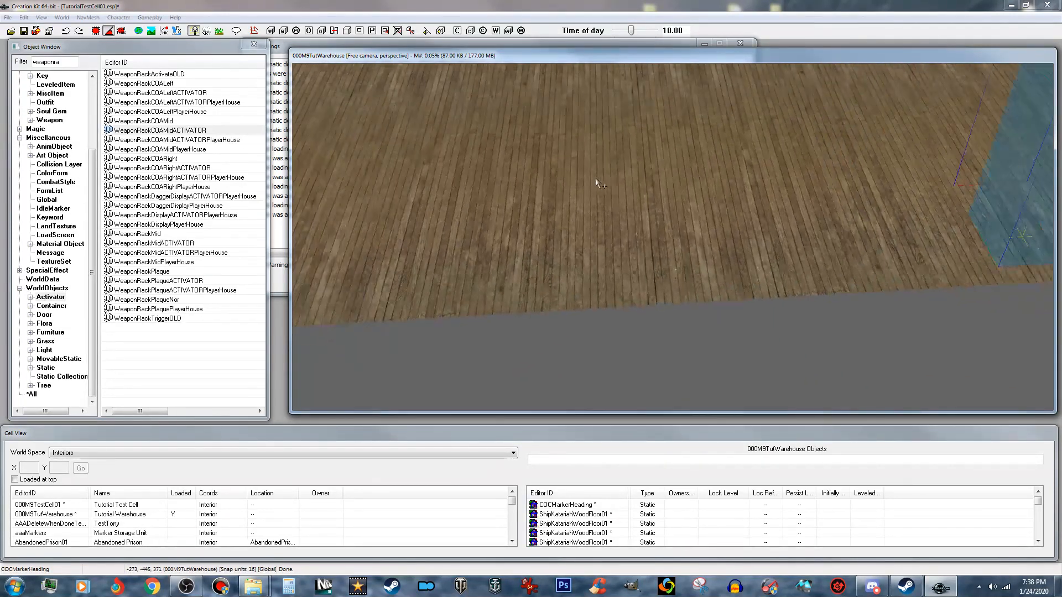
# - Clear the object filter and place the static 000M9_CusEncBench01 in the warehouse cell
pyautogui.click(67, 53)
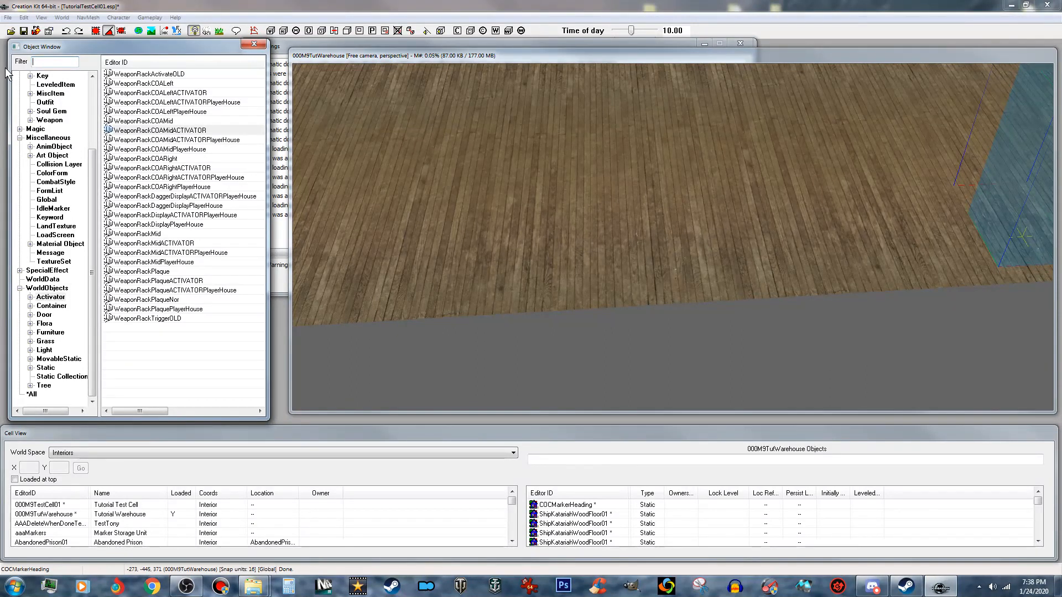
pyautogui.click(44, 368)
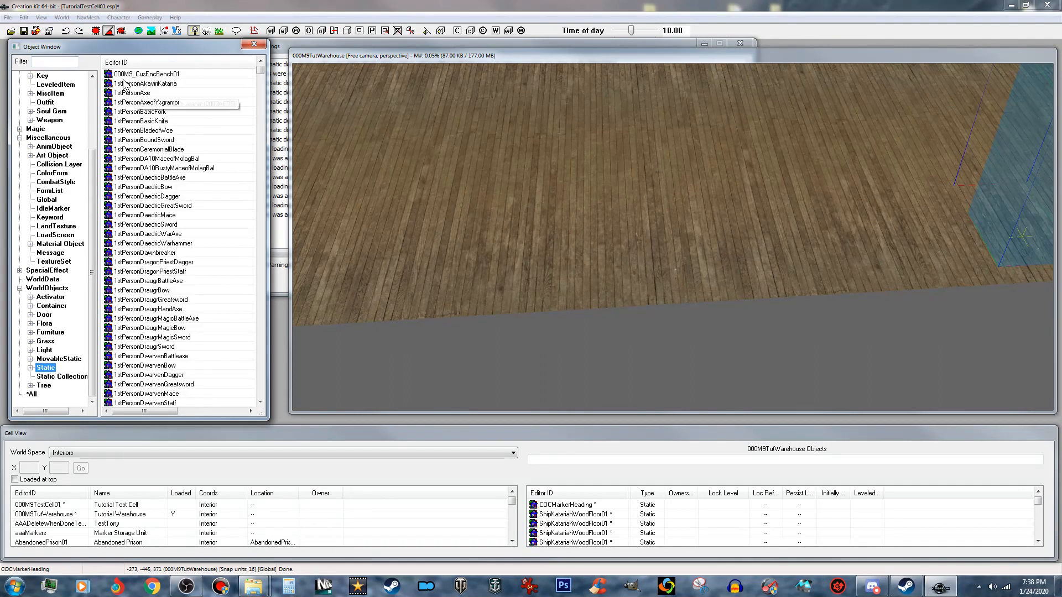
pyautogui.click(157, 76)
pyautogui.moveTo(156, 74); pyautogui.dragTo(384, 114)
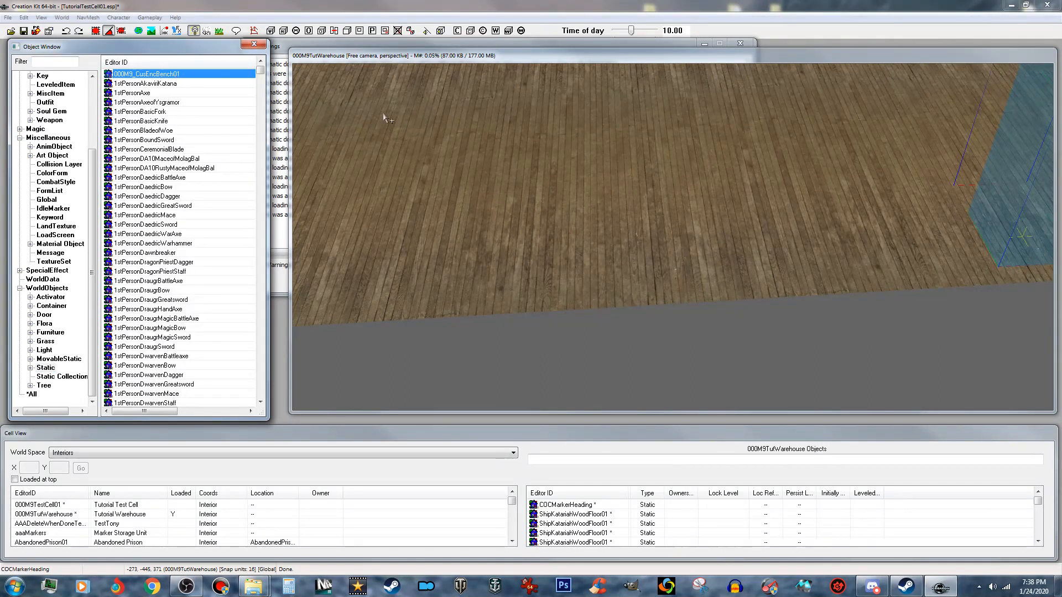
pyautogui.moveTo(531, 224); pyautogui.dragTo(527, 221)
pyautogui.moveTo(528, 220); pyautogui.dragTo(541, 209, button='right')
pyautogui.moveTo(541, 208); pyautogui.dragTo(611, 210, button='middle')
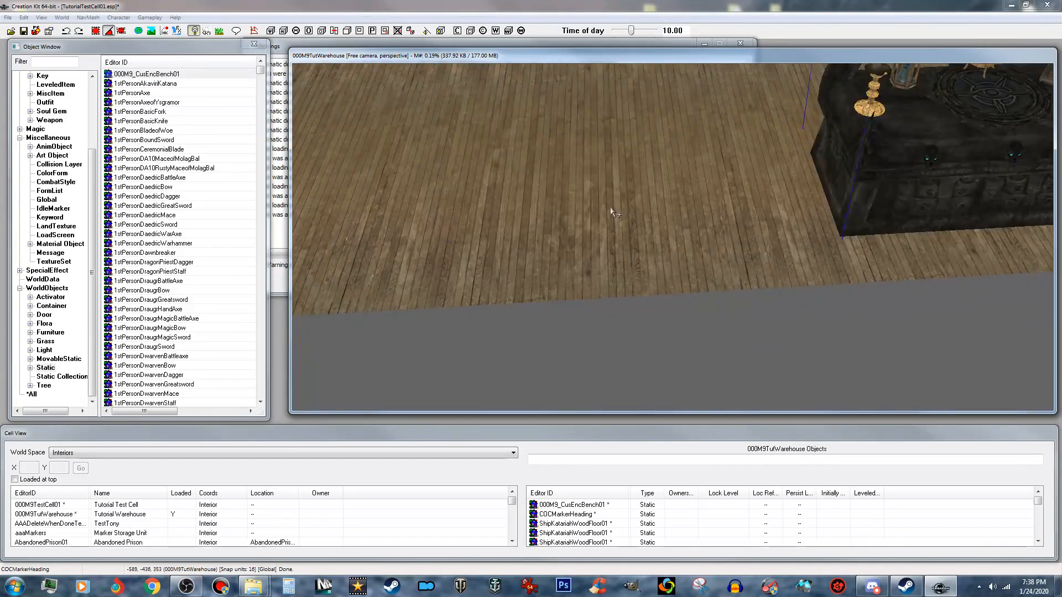
# - Move the enchanting bench to an open spot on the wooden floor, clear of the COC marker
pyautogui.scroll(-2, 611, 207)
pyautogui.moveTo(925, 131); pyautogui.dragTo(588, 128)
pyautogui.click(631, 238)
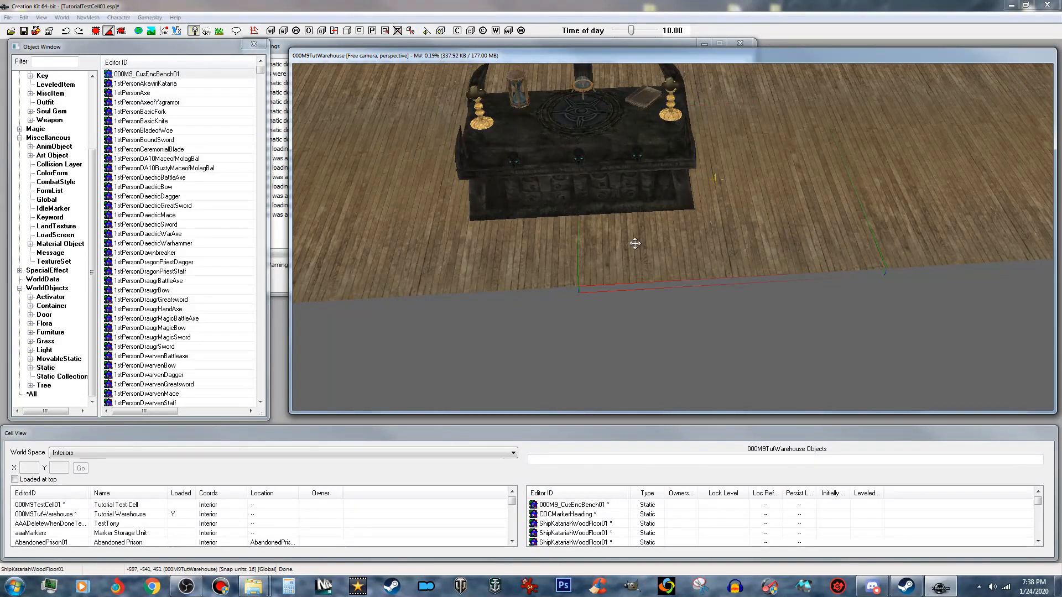
pyautogui.click(600, 147)
pyautogui.moveTo(601, 146); pyautogui.dragTo(625, 158)
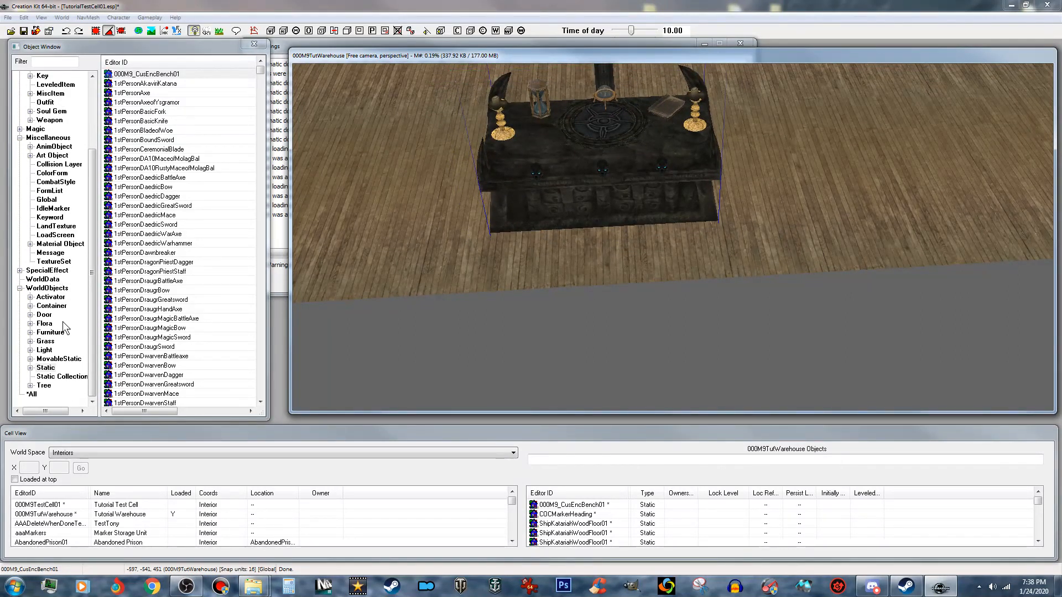
# - Place the container 000M9_InvChest in the cell at the front edge of the bench, near its skulls
pyautogui.click(55, 332)
pyautogui.click(201, 75)
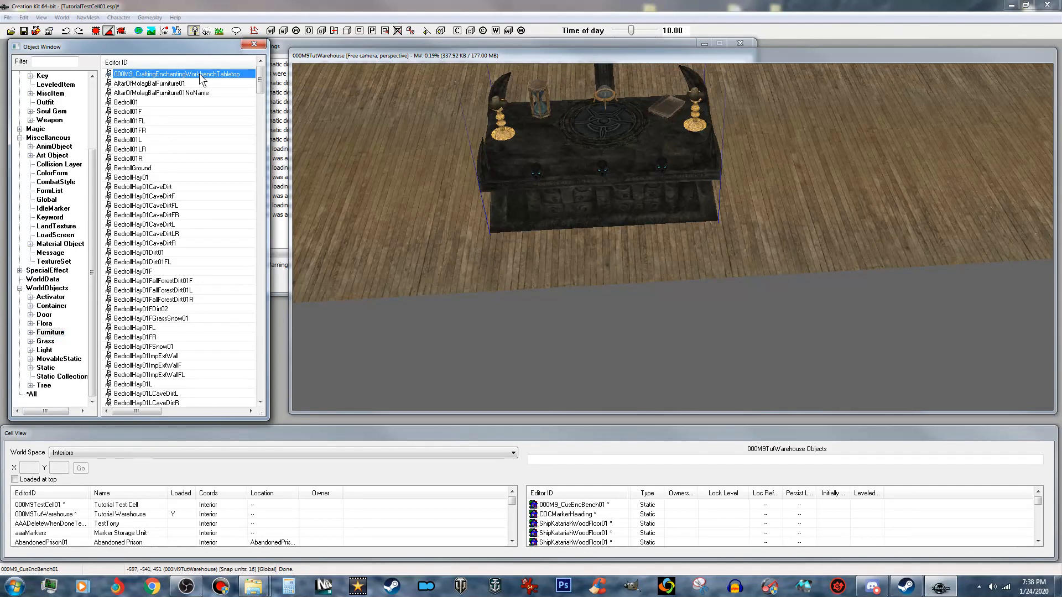
pyautogui.click(53, 306)
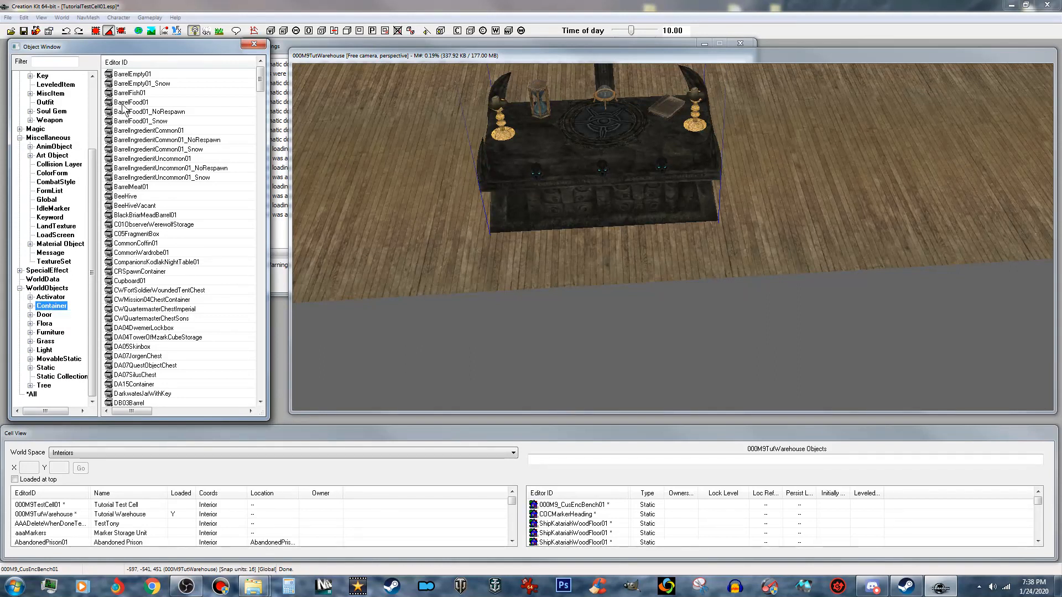
pyautogui.click(157, 112)
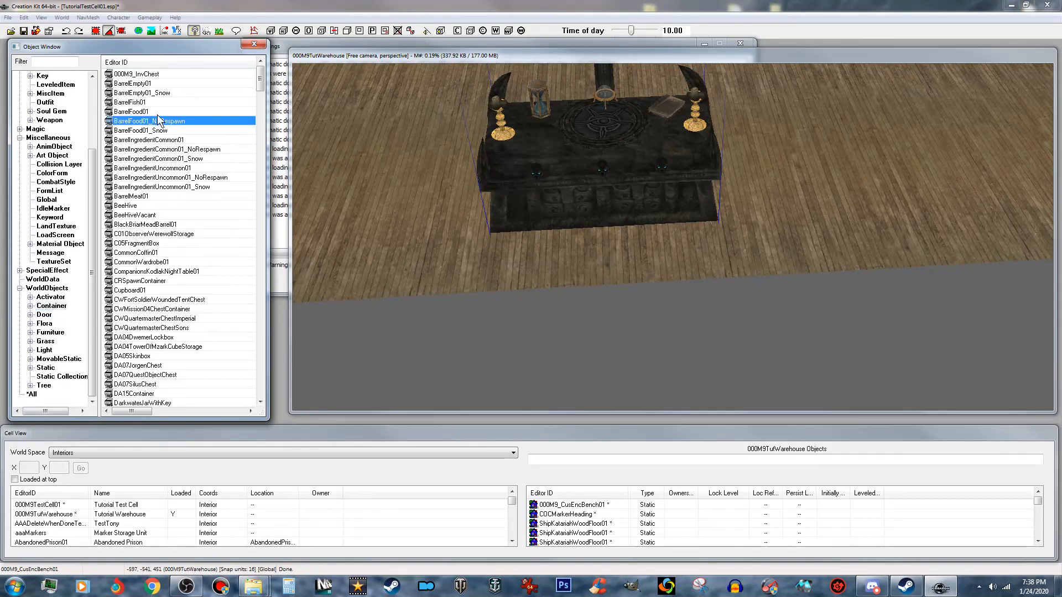
pyautogui.moveTo(151, 76); pyautogui.dragTo(537, 174)
pyautogui.scroll(4, 537, 175)
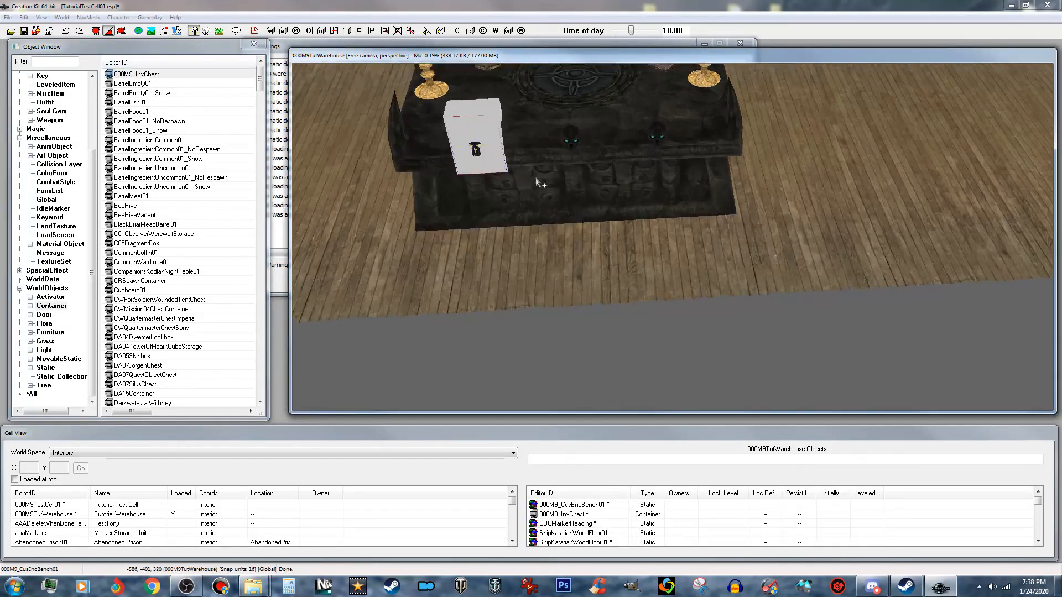
pyautogui.moveTo(498, 165); pyautogui.dragTo(511, 169, button='middle')
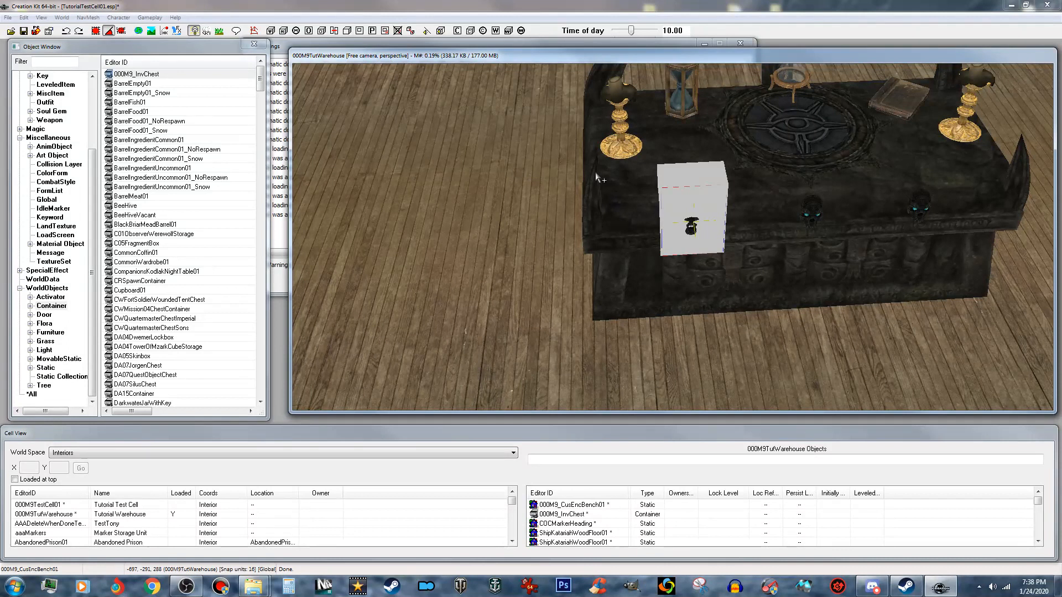
# - Rotate and scale down the placed 000M9_InvChest container so it fits over the first skull on the bench's front edge
pyautogui.press('w')
pyautogui.moveTo(656, 176); pyautogui.dragTo(626, 216)
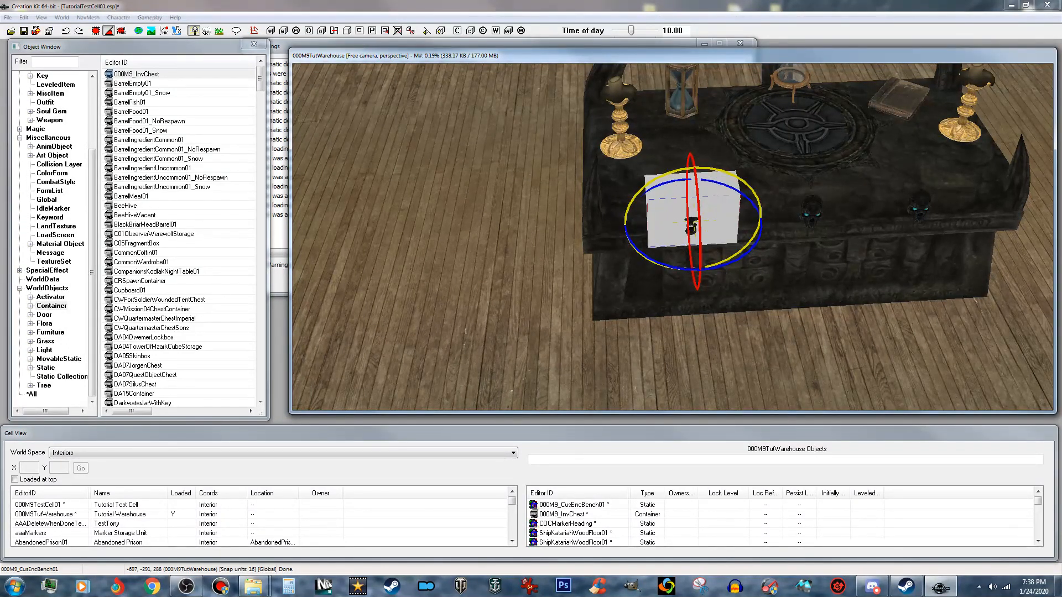
pyautogui.press('e')
pyautogui.press('e')
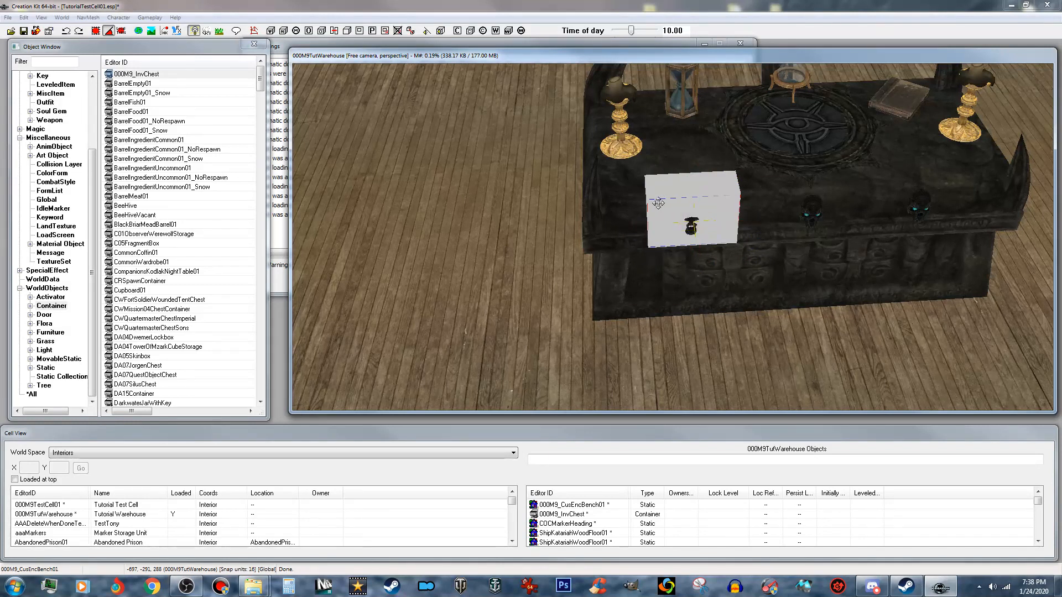
pyautogui.moveTo(662, 204); pyautogui.dragTo(647, 223)
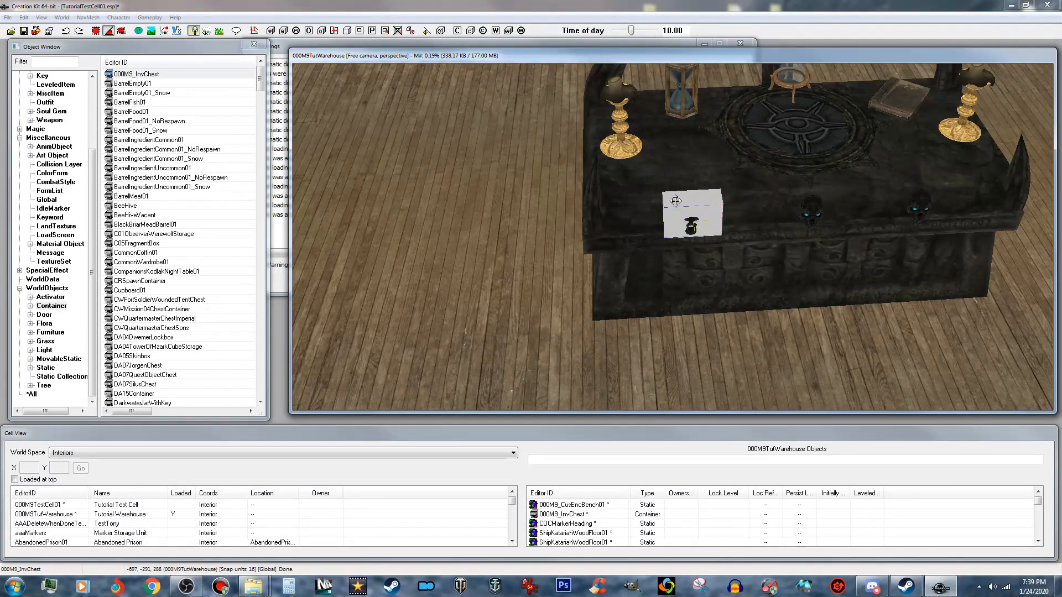
pyautogui.press('z')
pyautogui.moveTo(684, 203); pyautogui.dragTo(684, 208)
# - Duplicate the chest twice along the bench's front edge, placing one copy over each of the two remaining skulls
pyautogui.rightClick(702, 232)
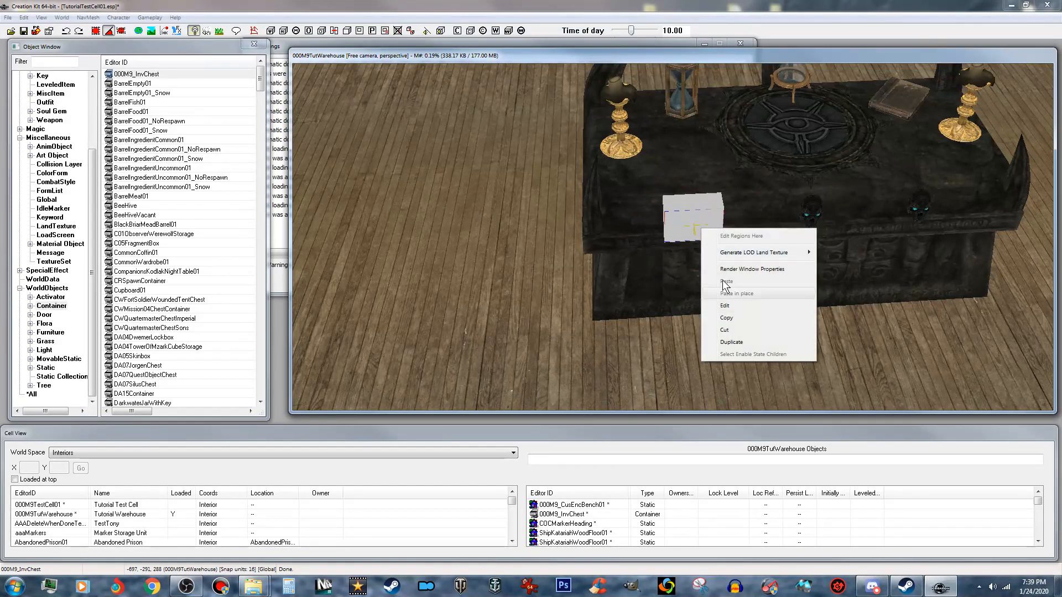
pyautogui.click(735, 341)
pyautogui.press('x')
pyautogui.moveTo(704, 230); pyautogui.dragTo(822, 221)
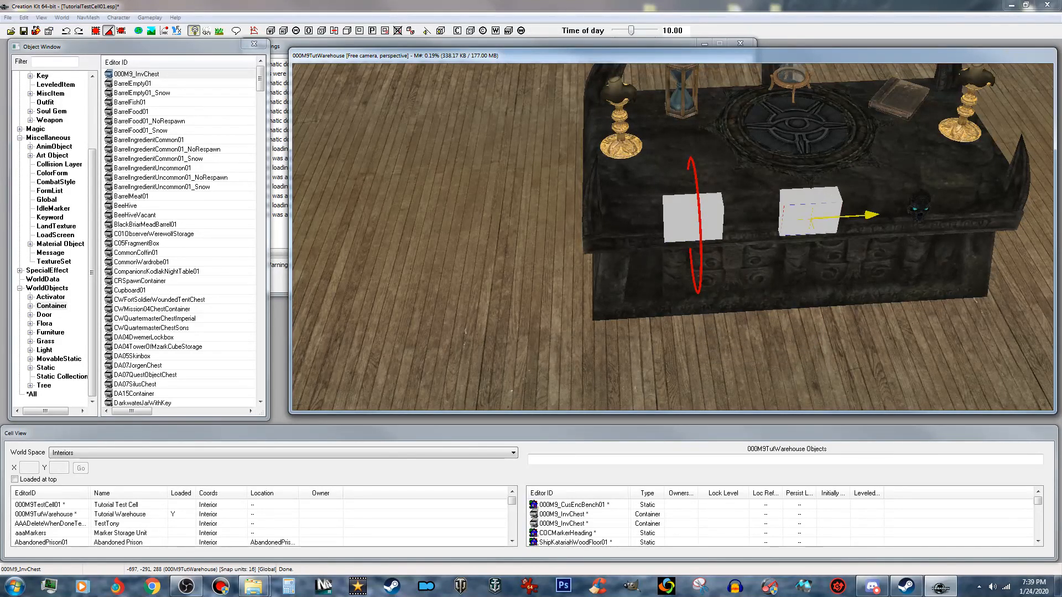
pyautogui.rightClick(824, 213)
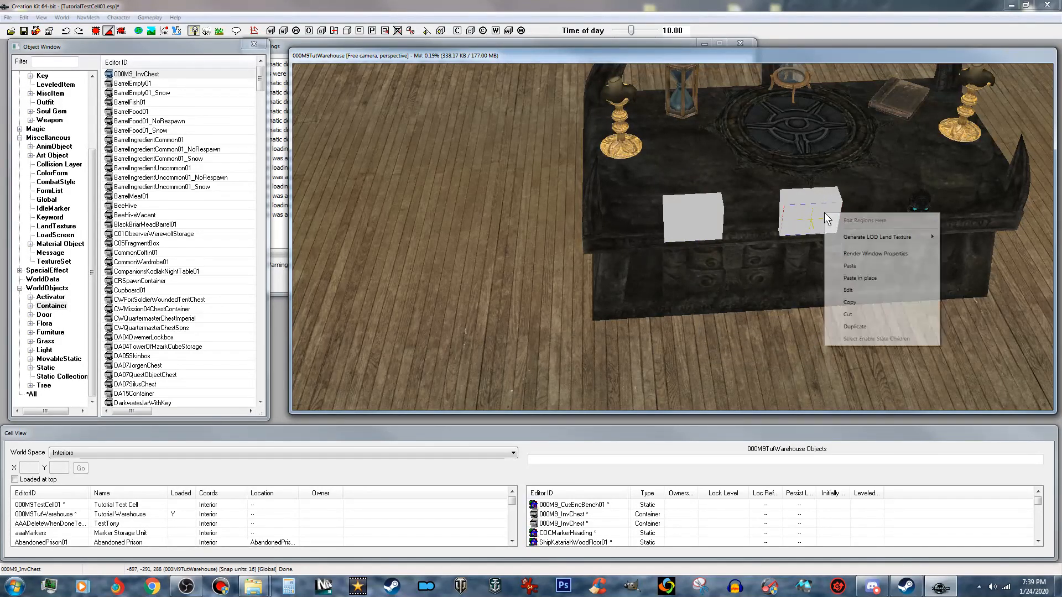
pyautogui.click(856, 327)
pyautogui.press('x')
pyautogui.moveTo(810, 222); pyautogui.dragTo(920, 214)
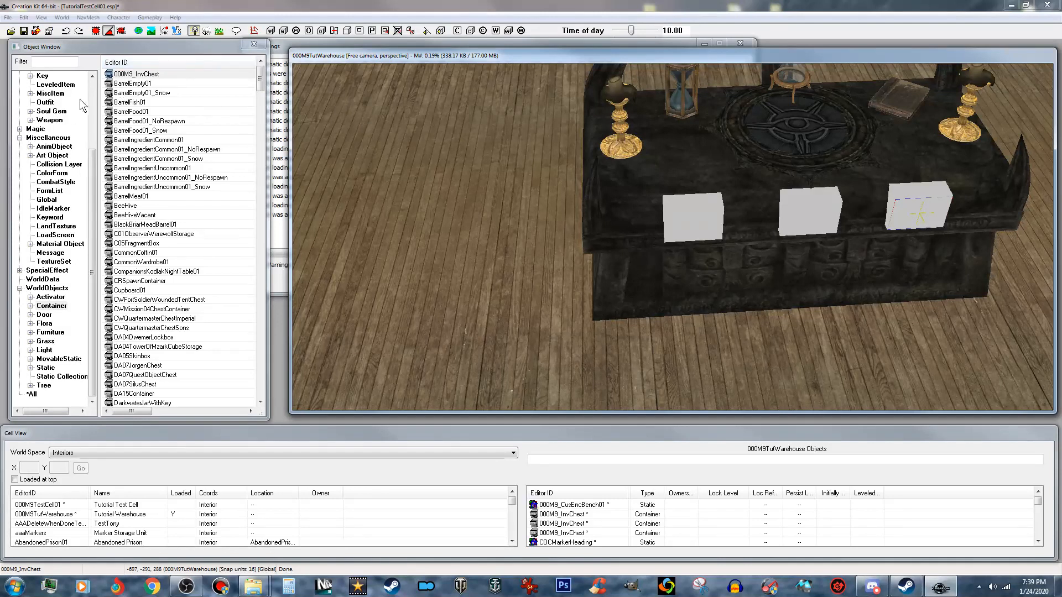
# - Place the furniture 000M9_CraftingEnchantingWorkbenchTabletop in the cell at the front of the custom bench
pyautogui.click(51, 332)
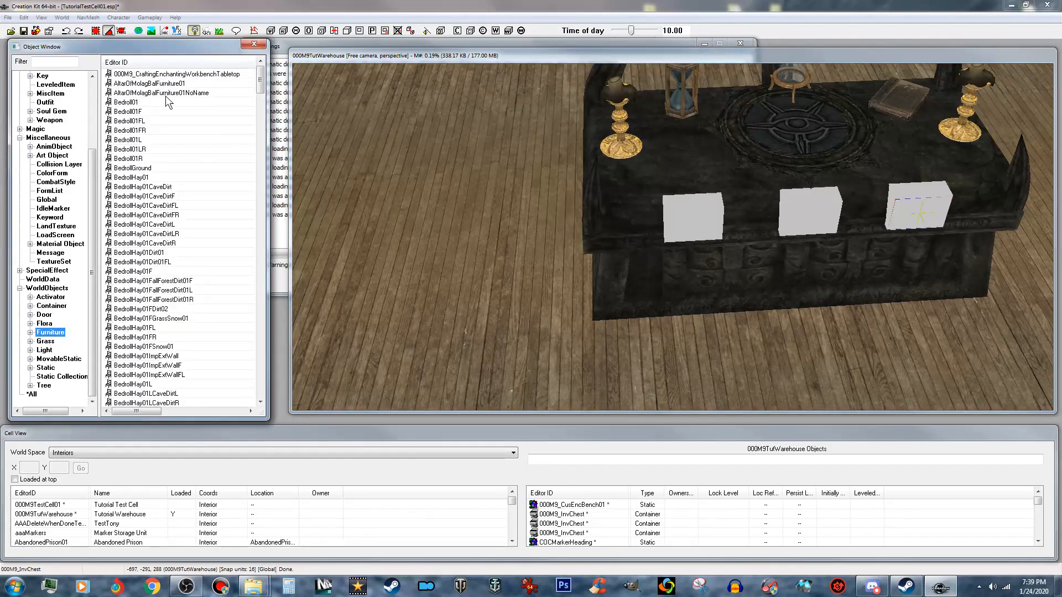
pyautogui.moveTo(214, 75); pyautogui.dragTo(840, 386)
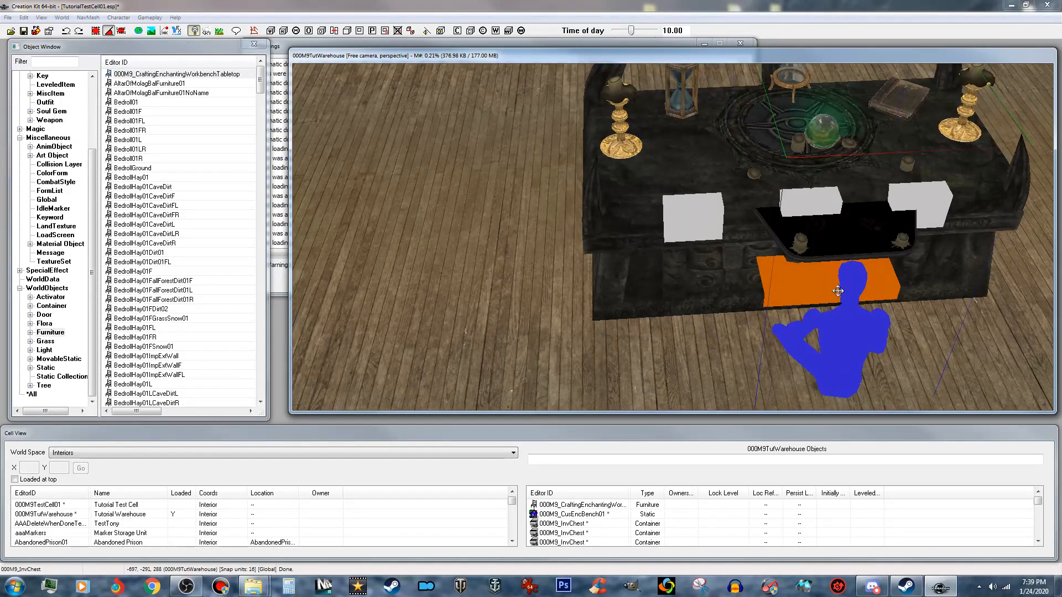
pyautogui.keyDown('shift'); pyautogui.moveTo(840, 310); pyautogui.dragTo(927, 310, button='middle'); pyautogui.keyUp('shift')
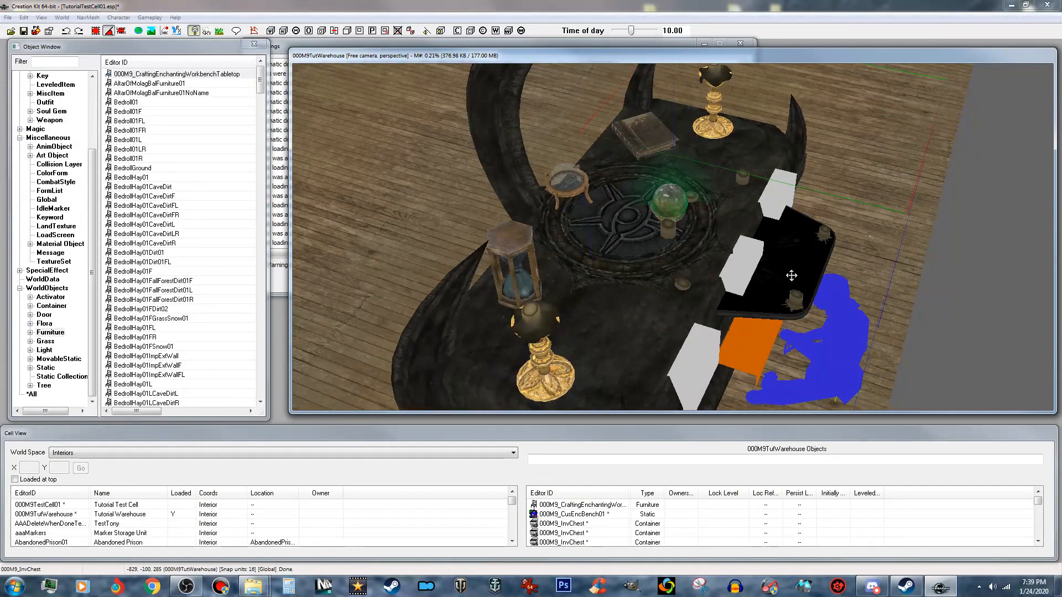
# - Adjust the tabletop enchanter's height and move it back so it sits over the round symbol on the bench top
pyautogui.press('z')
pyautogui.moveTo(792, 275); pyautogui.dragTo(795, 250)
pyautogui.press('x')
pyautogui.press('y')
pyautogui.moveTo(796, 250)
pyautogui.mouseDown()
pyautogui.moveTo(700, 238)
pyautogui.moveTo(700, 216)
pyautogui.mouseUp()
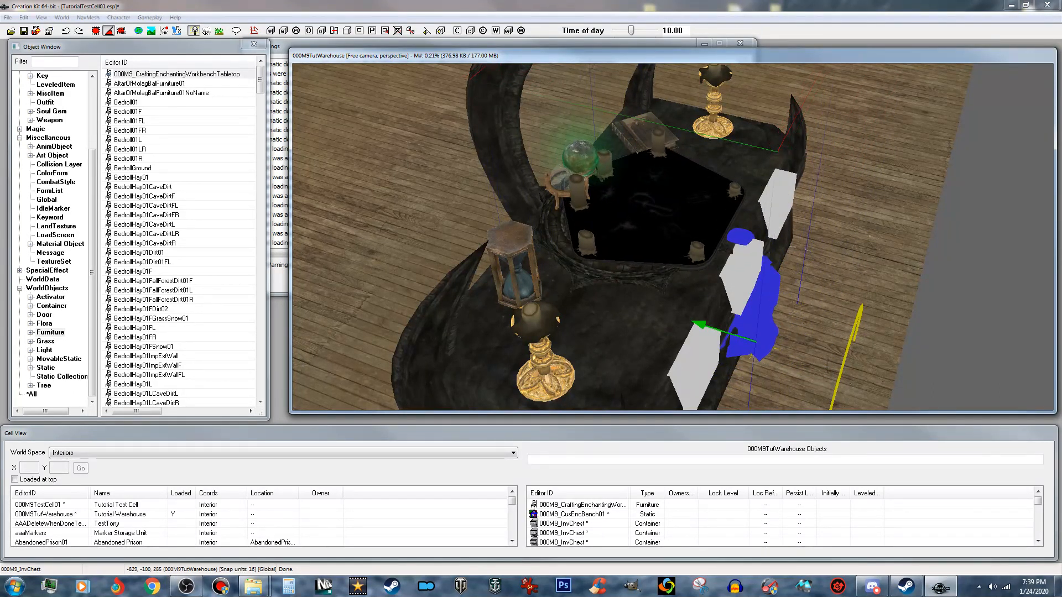
pyautogui.scroll(3, 700, 216)
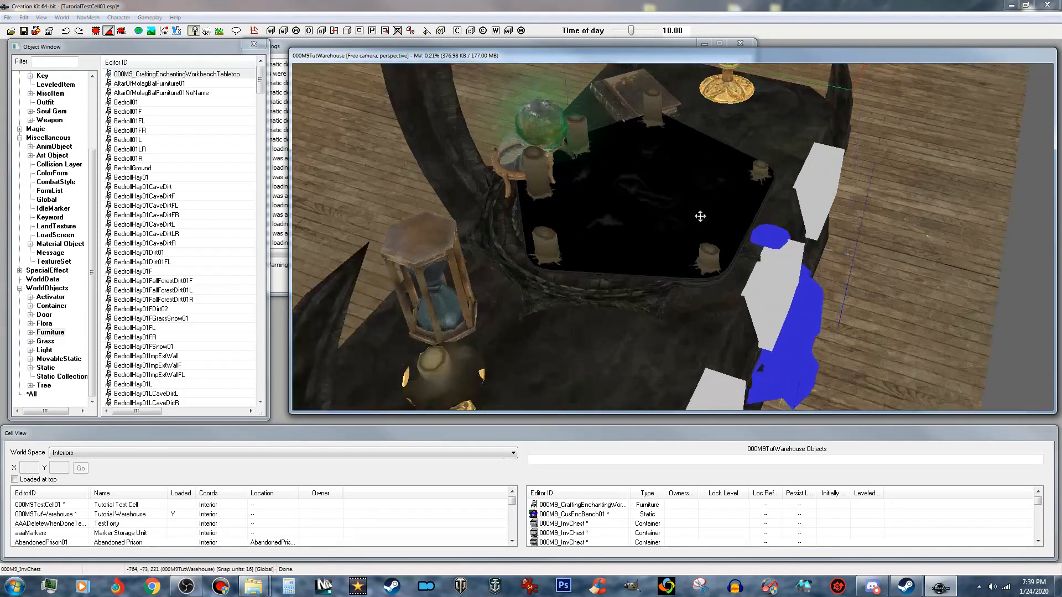
pyautogui.keyDown('shift'); pyautogui.moveTo(700, 216); pyautogui.dragTo(585, 188, button='middle'); pyautogui.keyUp('shift')
pyautogui.scroll(-2, 585, 188)
pyautogui.keyDown('shift'); pyautogui.moveTo(741, 191); pyautogui.dragTo(700, 218, button='middle'); pyautogui.keyUp('shift')
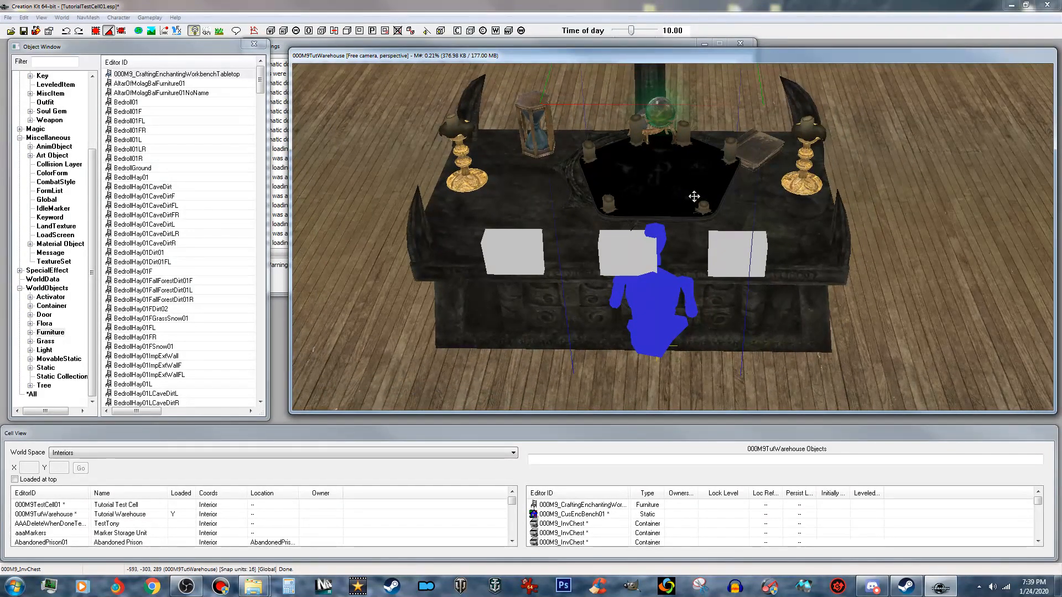
# - Shift the tabletop enchanter sideways so it and its user marker line up with the middle of the bench
pyautogui.press('w')
pyautogui.press('e')
pyautogui.moveTo(690, 197); pyautogui.dragTo(674, 198)
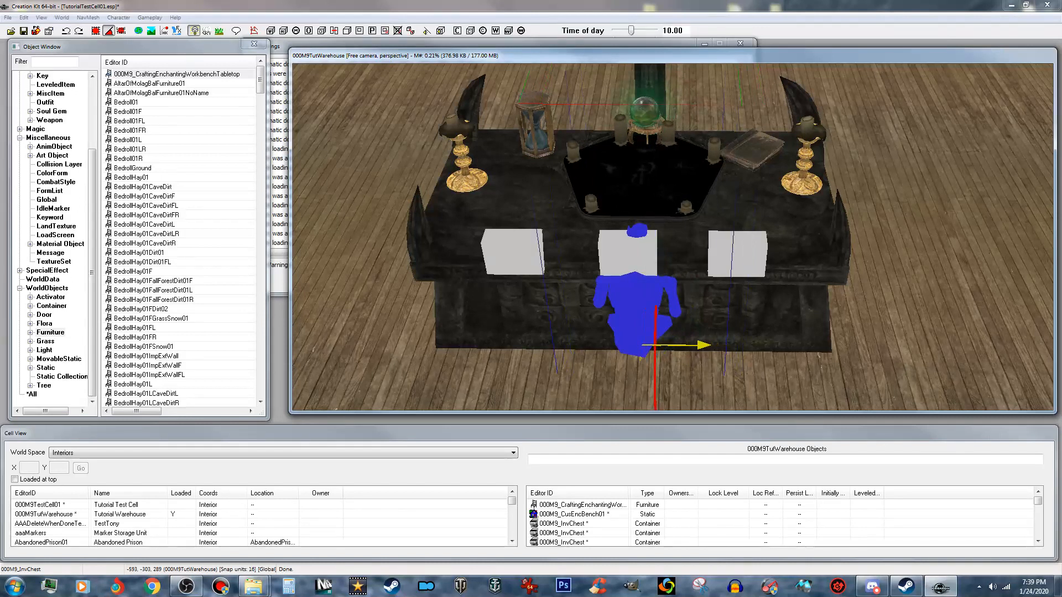
pyautogui.press('e')
pyautogui.keyDown('shift'); pyautogui.moveTo(685, 259); pyautogui.dragTo(717, 231, button='middle'); pyautogui.keyUp('shift')
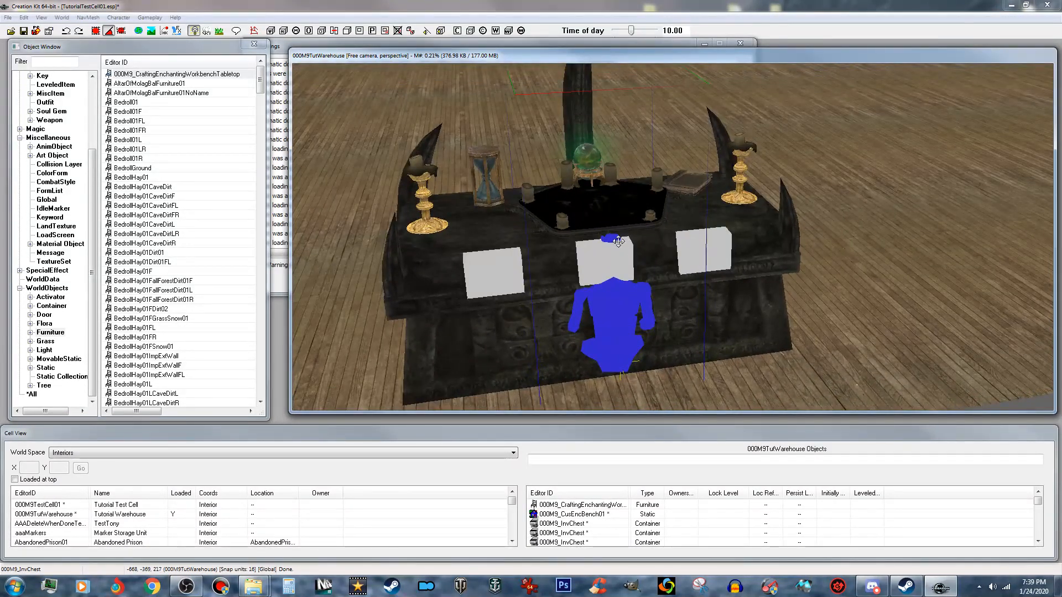
# - Select the two ShipKatariahWoodFloor01 pieces around the enchanting bench and delete them from the warehouse cell
pyautogui.keyDown('shift'); pyautogui.moveTo(661, 350); pyautogui.dragTo(639, 380, button='middle'); pyautogui.keyUp('shift')
pyautogui.scroll(-2, 675, 360)
pyautogui.scroll(-1, 675, 360)
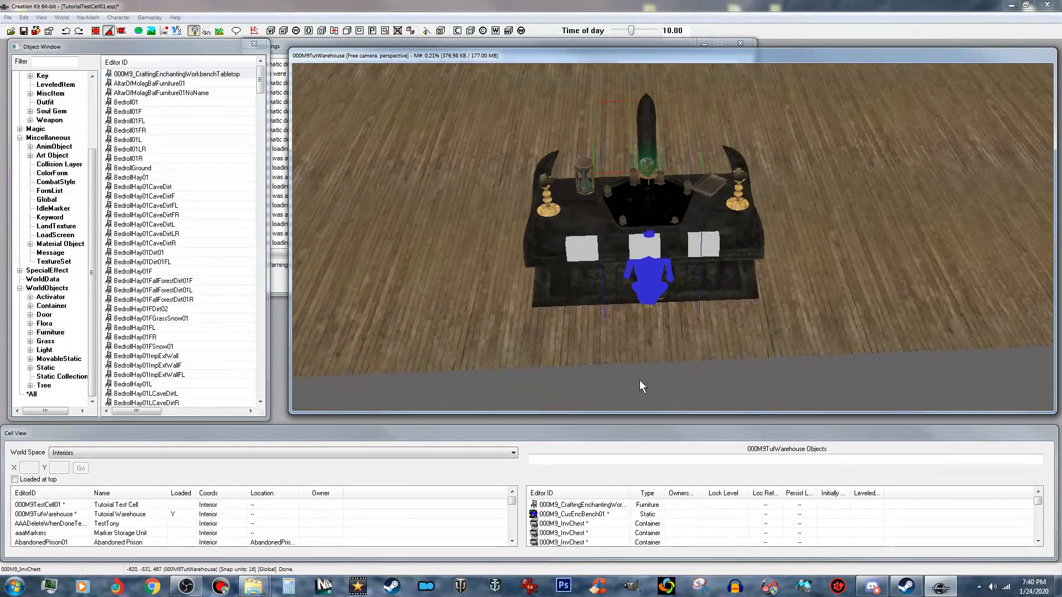
pyautogui.scroll(-2, 716, 307)
pyautogui.click(762, 314)
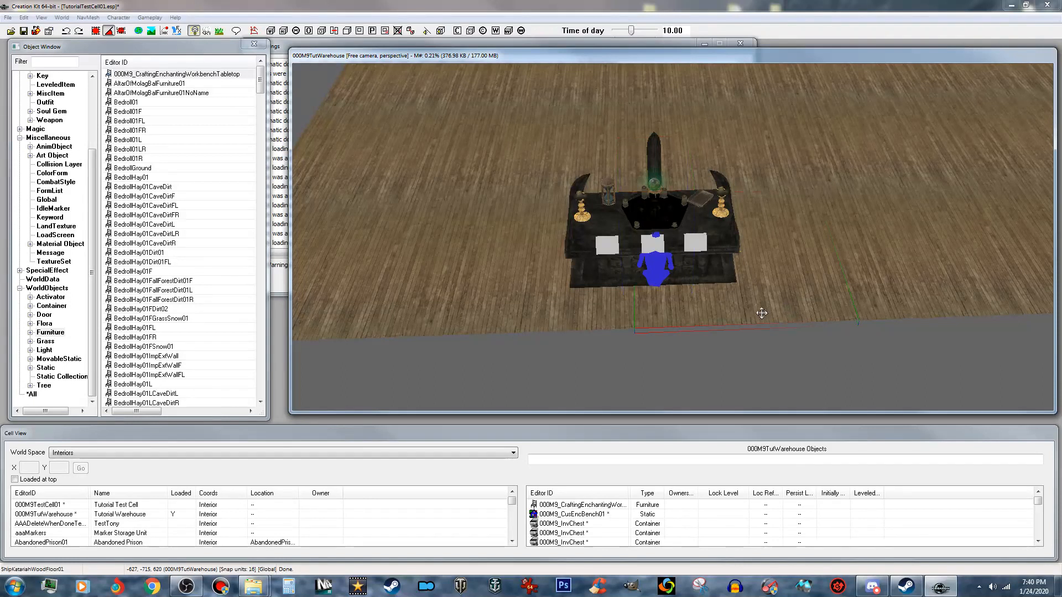
pyautogui.keyDown('ctrl'); pyautogui.click(591, 320); pyautogui.keyUp('ctrl')
pyautogui.press('Delete')
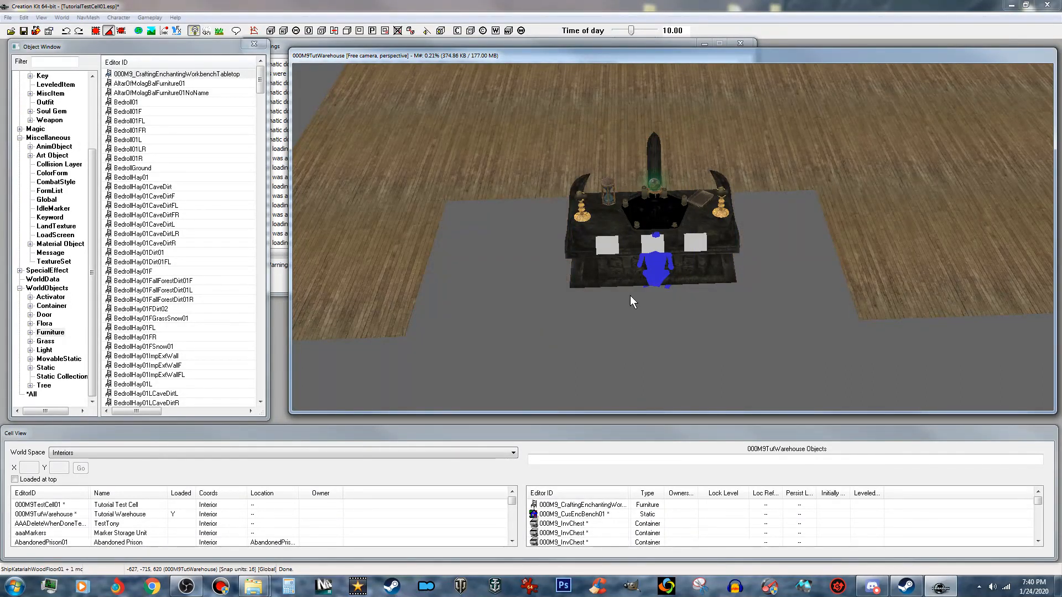
# - Select the bench together with its three chests and the tabletop enchanter, and copy the whole set
pyautogui.scroll(-1, 631, 295)
pyautogui.keyDown('shift'); pyautogui.moveTo(630, 294); pyautogui.dragTo(640, 213, button='middle'); pyautogui.keyUp('shift')
pyautogui.click(642, 279)
pyautogui.press('t')
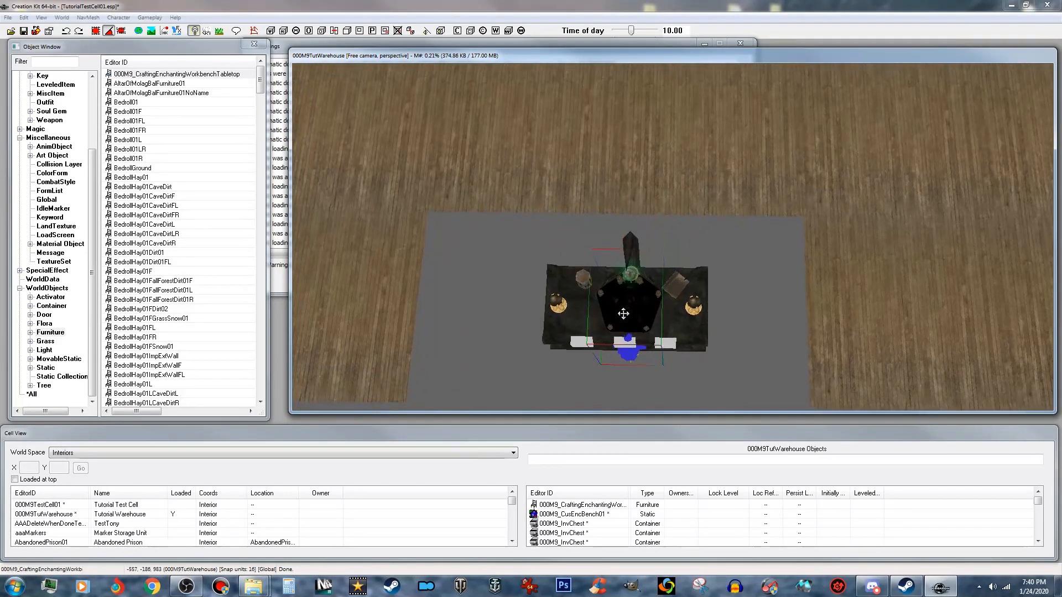
pyautogui.moveTo(518, 244); pyautogui.dragTo(741, 383)
pyautogui.press('t')
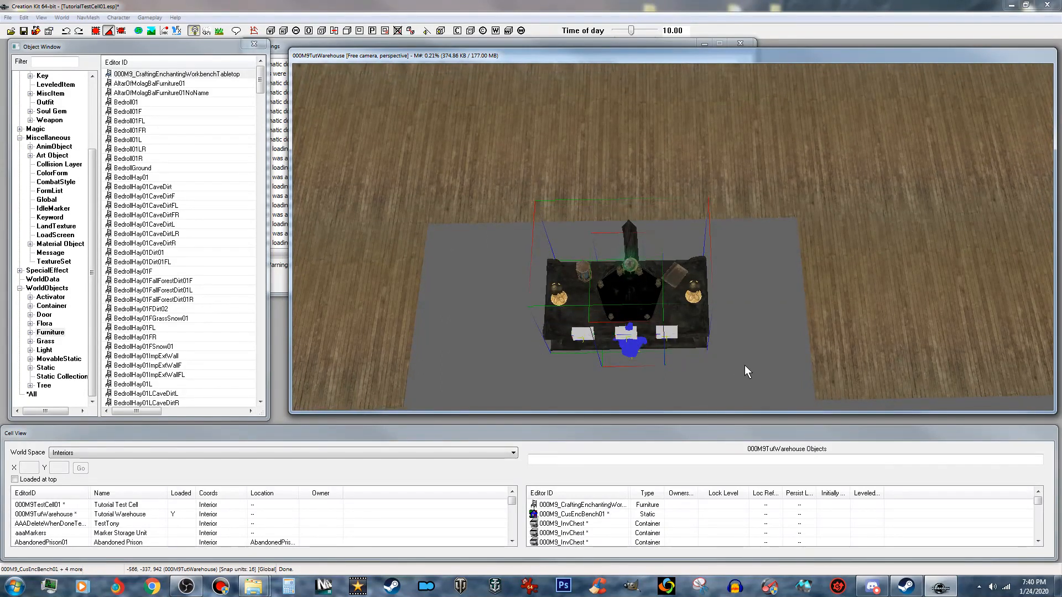
pyautogui.rightClick(644, 300)
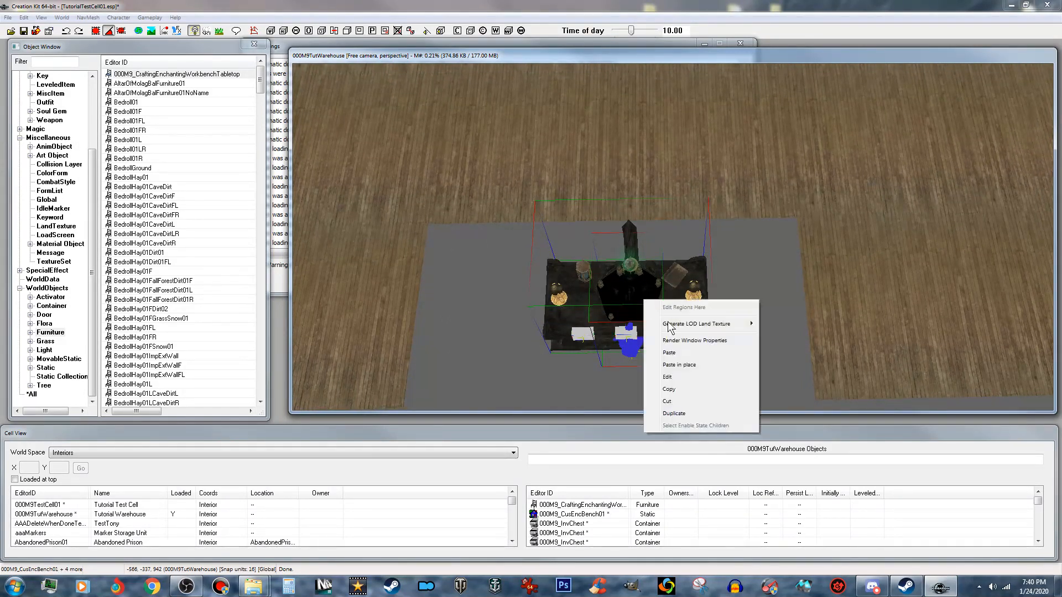
pyautogui.click(682, 387)
pyautogui.rightClick(665, 281)
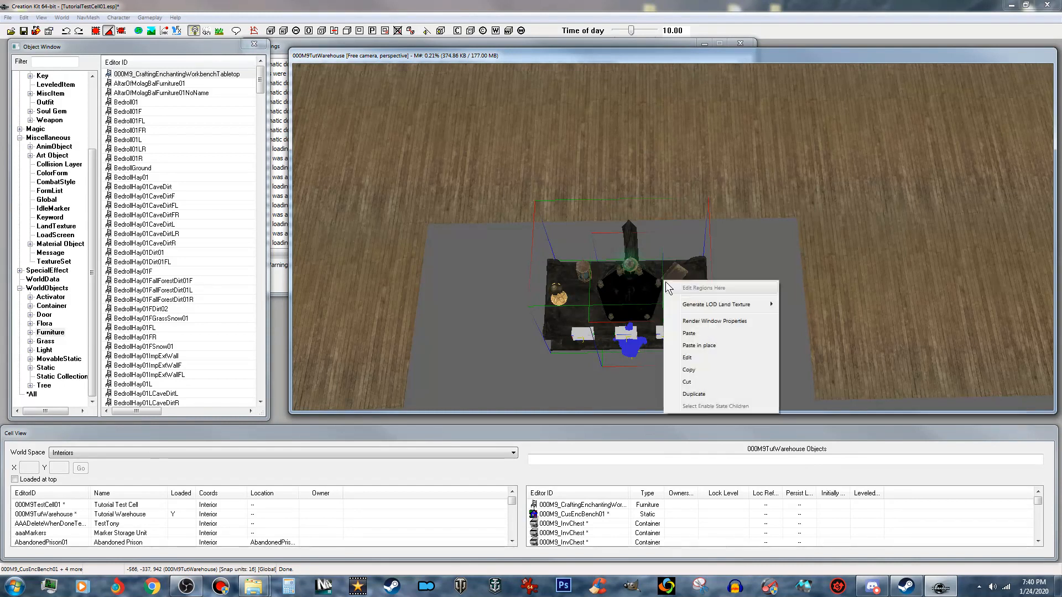
pyautogui.click(691, 370)
pyautogui.click(556, 363)
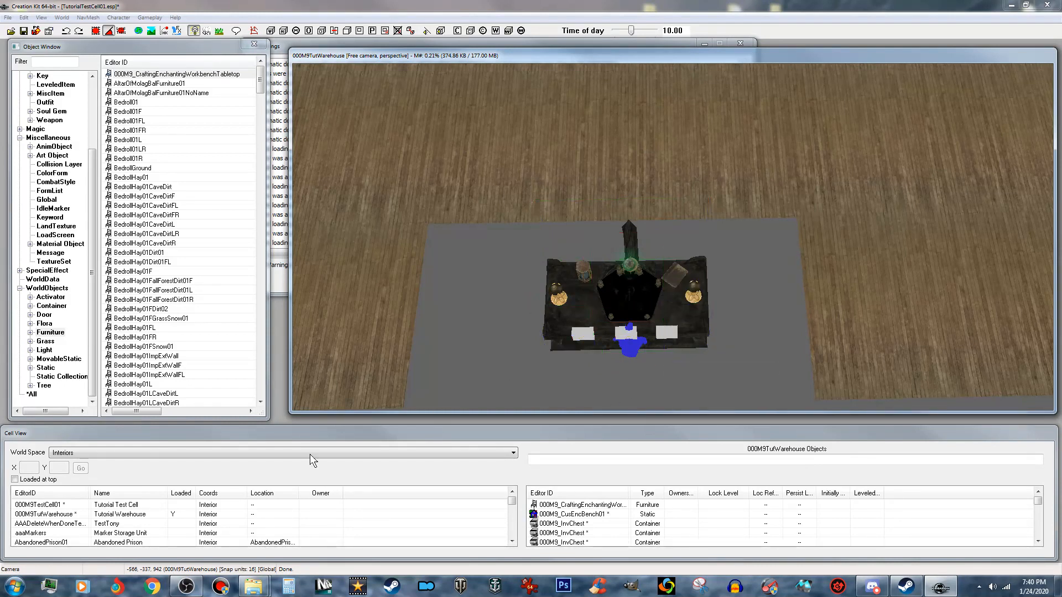
# - Load the interior cell 000M9TestCell01, accept all model warnings, and bring its stone floor into view
pyautogui.doubleClick(111, 505)
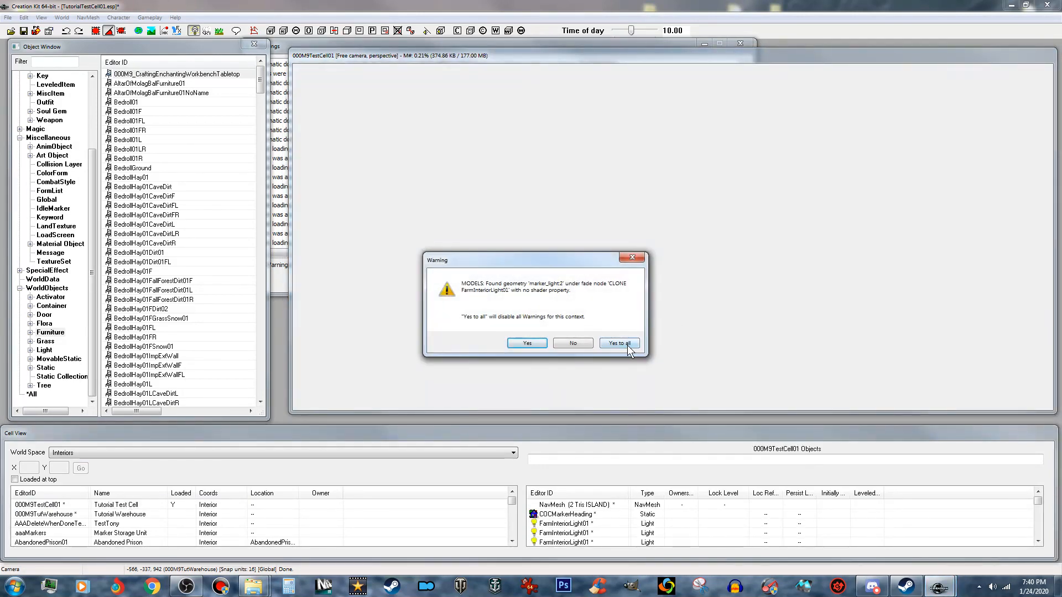
pyautogui.click(619, 343)
pyautogui.click(639, 313)
pyautogui.moveTo(640, 313)
pyautogui.keyDown('shift'); pyautogui.mouseDown(button='middle')
pyautogui.moveTo(639, 166)
pyautogui.moveTo(585, 216)
pyautogui.moveTo(586, 166)
pyautogui.mouseUp(button='middle'); pyautogui.keyUp('shift')
# - Paste the copied bench set beside the stone wall and raise it until its base rests on the floor
pyautogui.rightClick(632, 251)
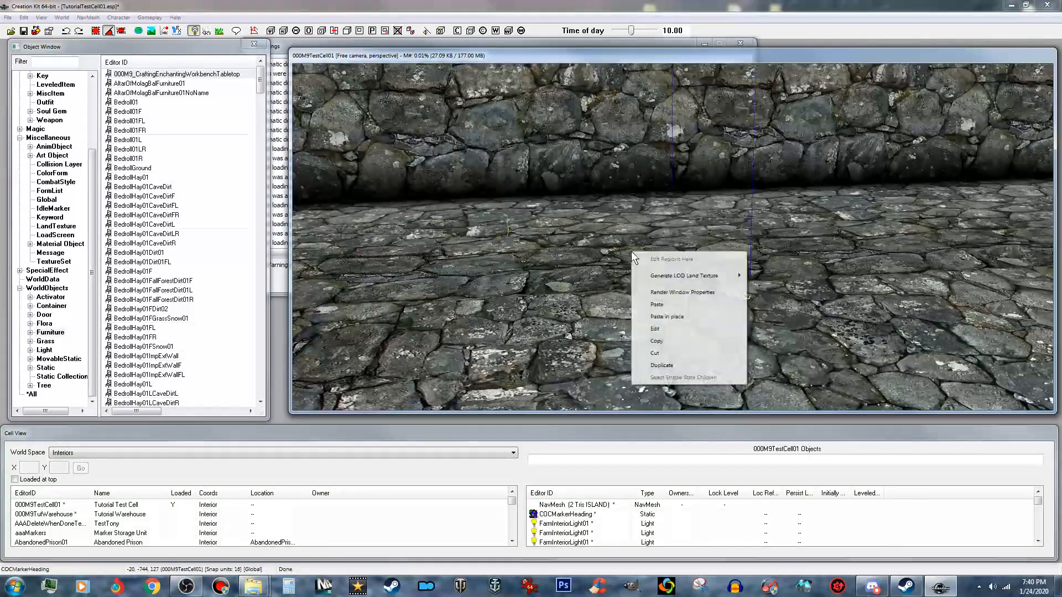
pyautogui.click(670, 306)
pyautogui.moveTo(665, 216); pyautogui.dragTo(711, 217, button='right')
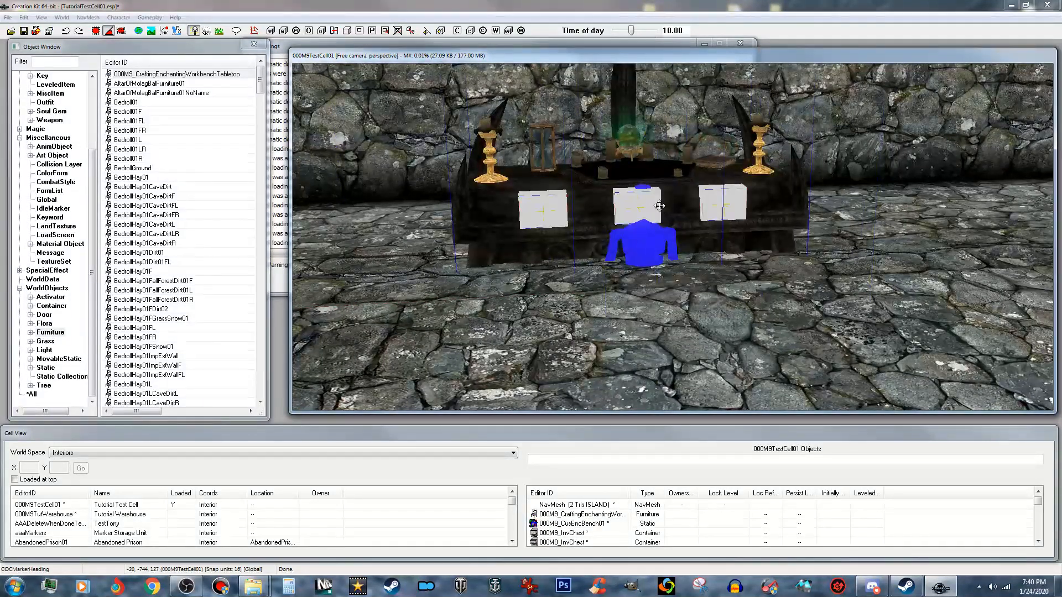
pyautogui.press('z')
pyautogui.moveTo(661, 200); pyautogui.dragTo(661, 143)
pyautogui.keyDown('shift'); pyautogui.moveTo(660, 129); pyautogui.dragTo(694, 133, button='middle'); pyautogui.keyUp('shift')
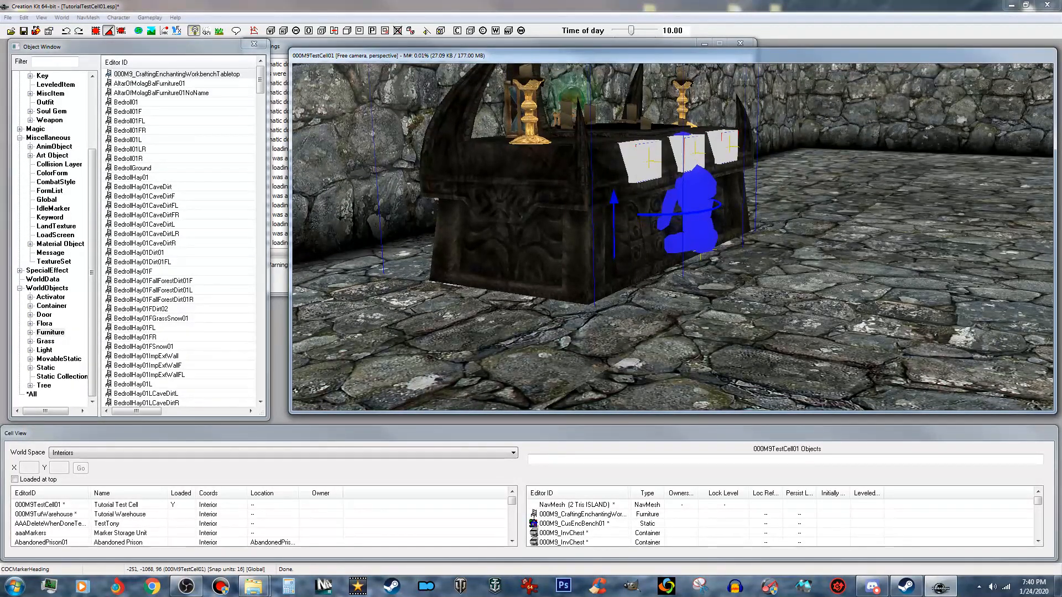
pyautogui.keyDown('shift'); pyautogui.moveTo(654, 178); pyautogui.dragTo(702, 238, button='middle'); pyautogui.keyUp('shift')
pyautogui.moveTo(701, 228); pyautogui.dragTo(617, 232)
pyautogui.keyDown('shift'); pyautogui.moveTo(597, 226); pyautogui.dragTo(619, 191, button='middle'); pyautogui.keyUp('shift')
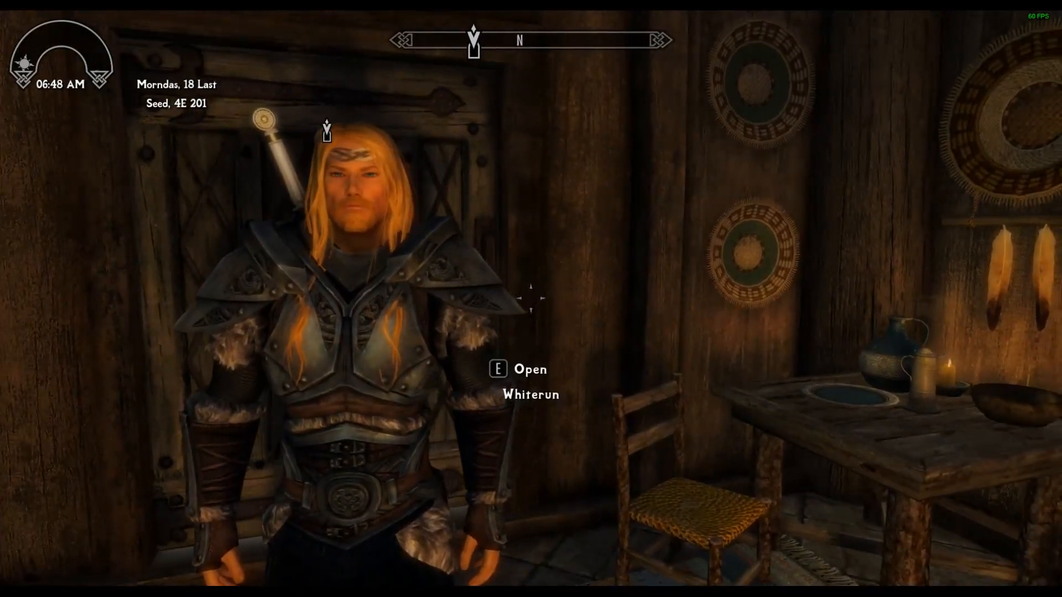
# - Switch to Skyrim and teleport the player to the test cell with the console command coc 000M9TestCell01
pyautogui.press('`')
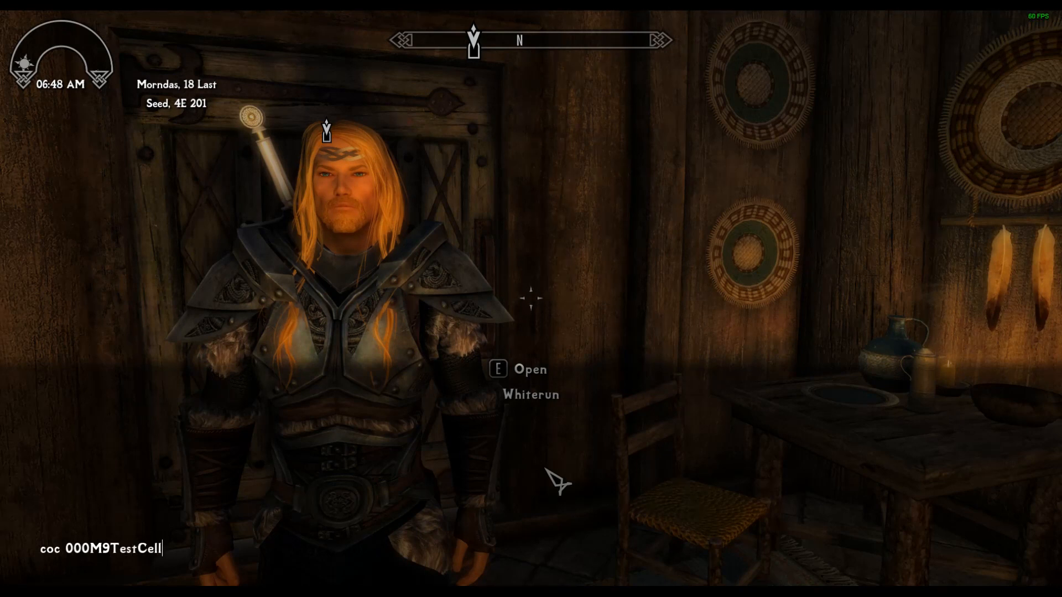
pyautogui.press('Return')
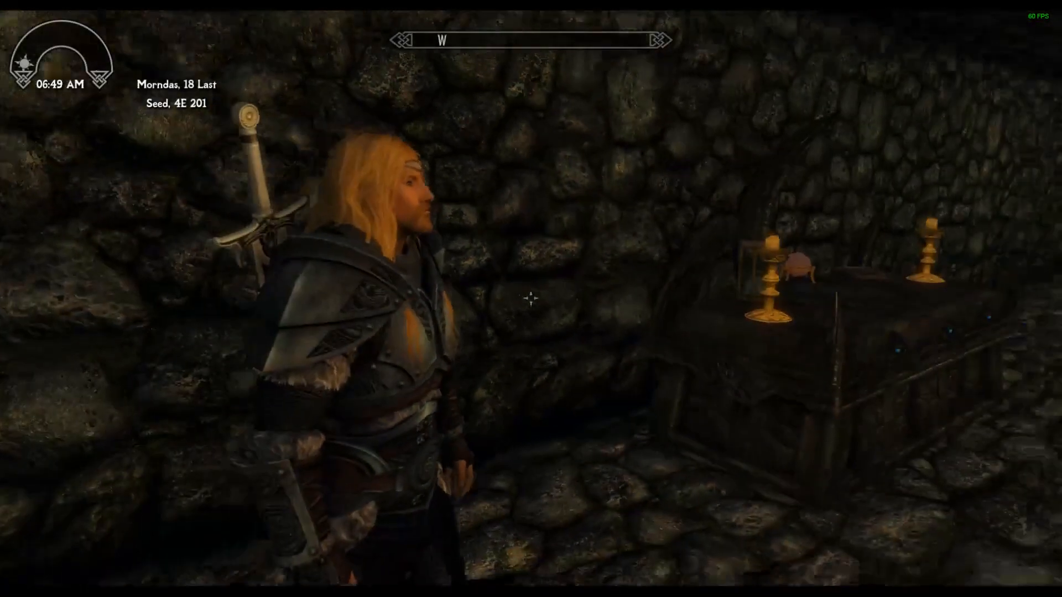
# - Walk around the test cell in first-person view to inspect the placed enchanting bench, and return to third-person view
pyautogui.press('f')
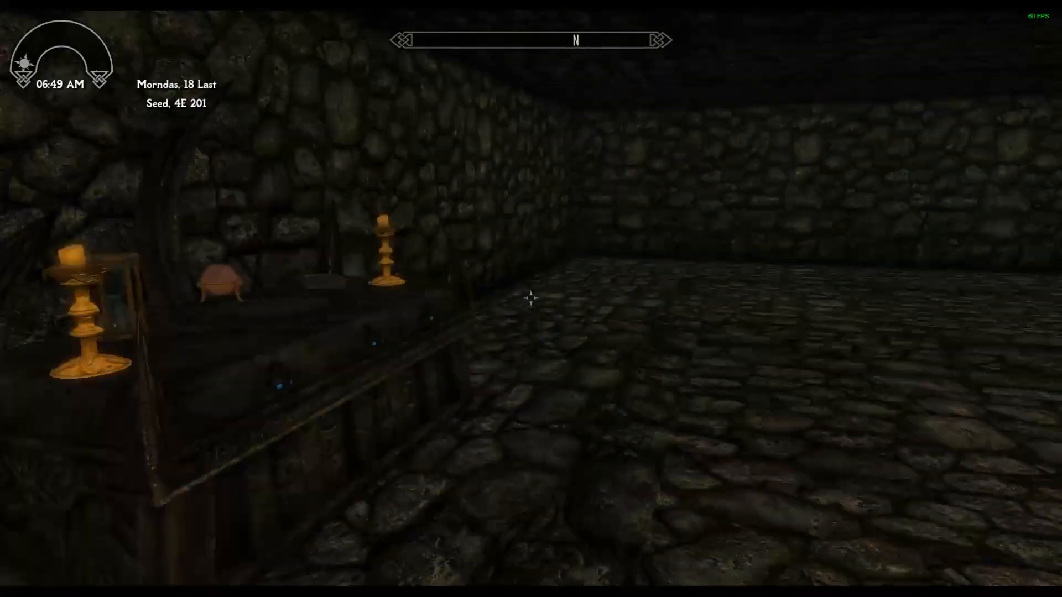
pyautogui.press('d')
pyautogui.press('w')
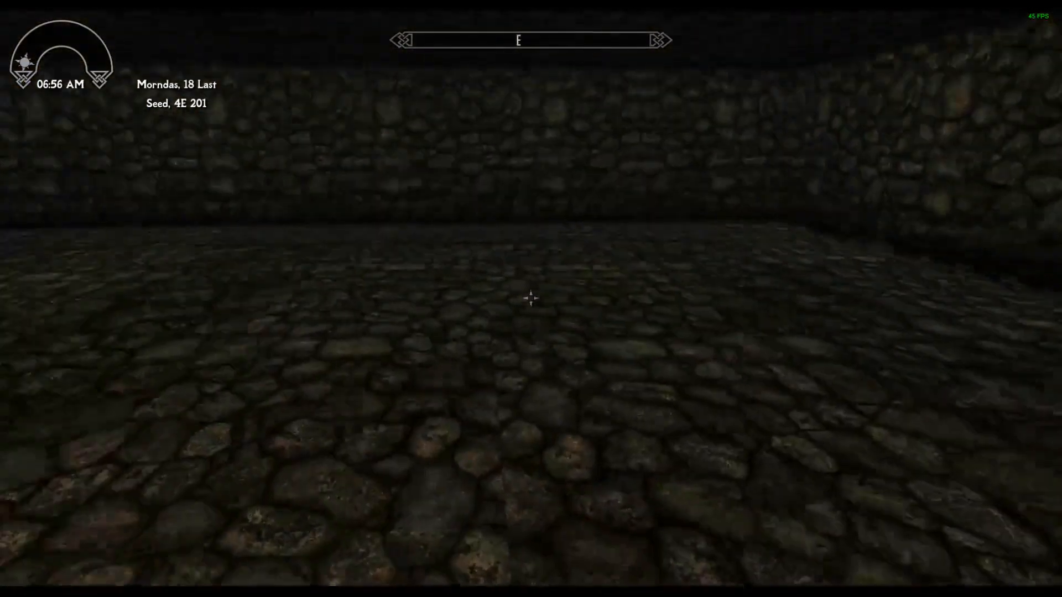
pyautogui.press('f')
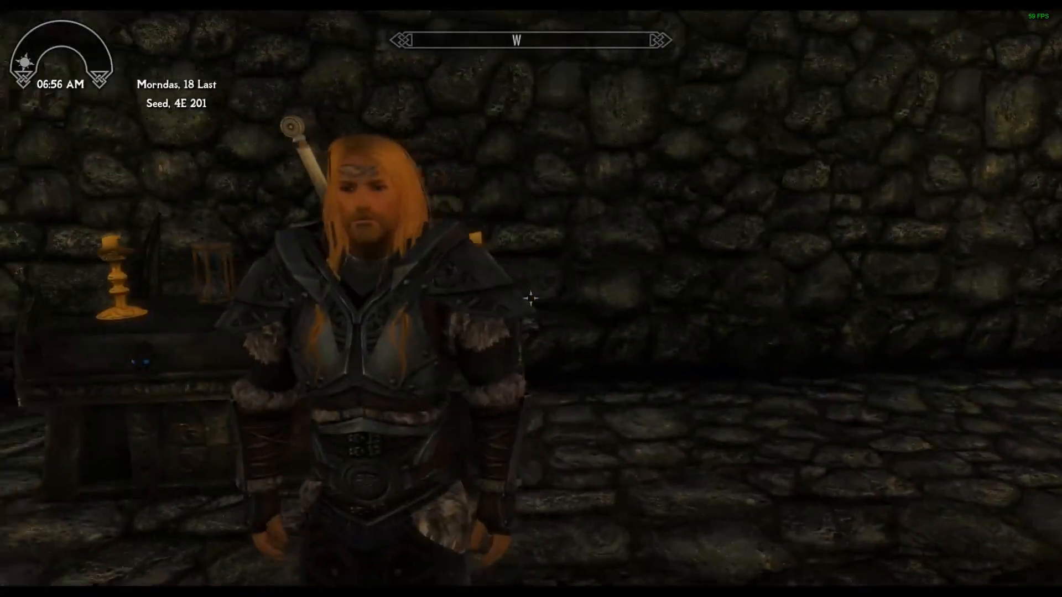